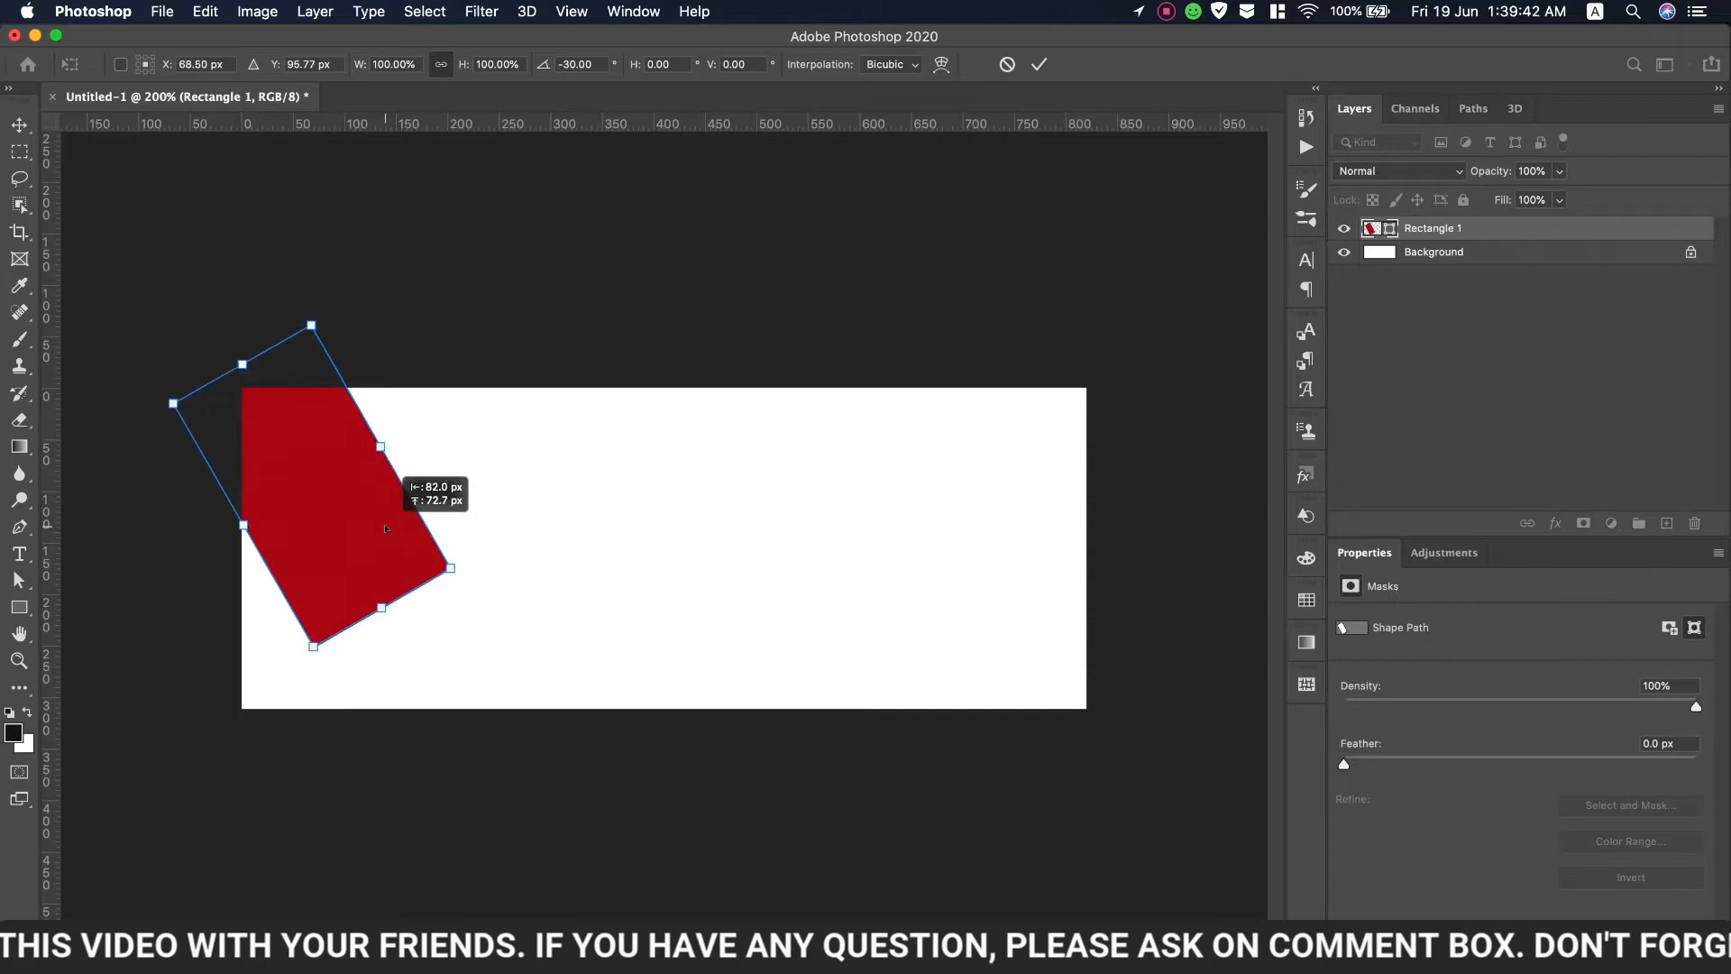
Enlarge the rotated red rectangle to about 118% width and 174% height so it spans the canvas height
{"action": "left_click_drag", "start_coordinate": [376, 602], "coordinate": [496, 780]}
{"action": "left_click_drag", "start_coordinate": [431, 535], "coordinate": [457, 522]}
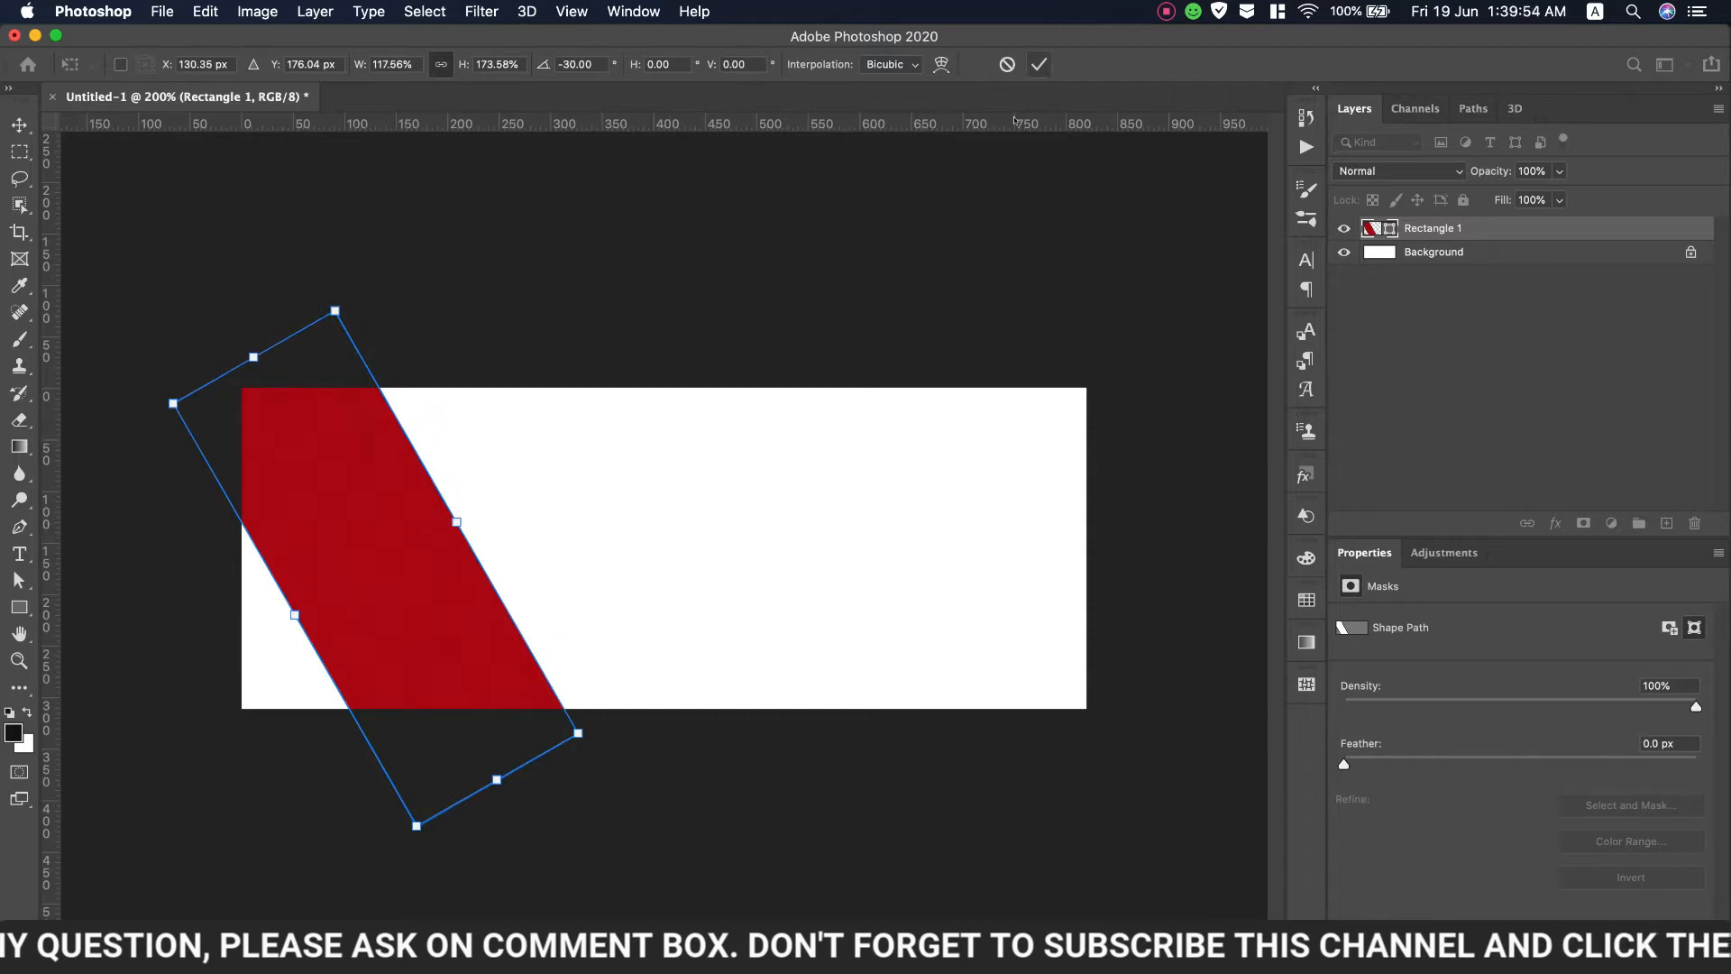
{"action": "left_click", "coordinate": [1037, 65]}
Add a Solid Color fill layer above the Background with the dark gray color #292828
{"action": "left_click", "coordinate": [1442, 251]}
{"action": "left_click", "coordinate": [1611, 523]}
{"action": "left_click", "coordinate": [1573, 538]}
{"action": "left_click", "coordinate": [1030, 574]}
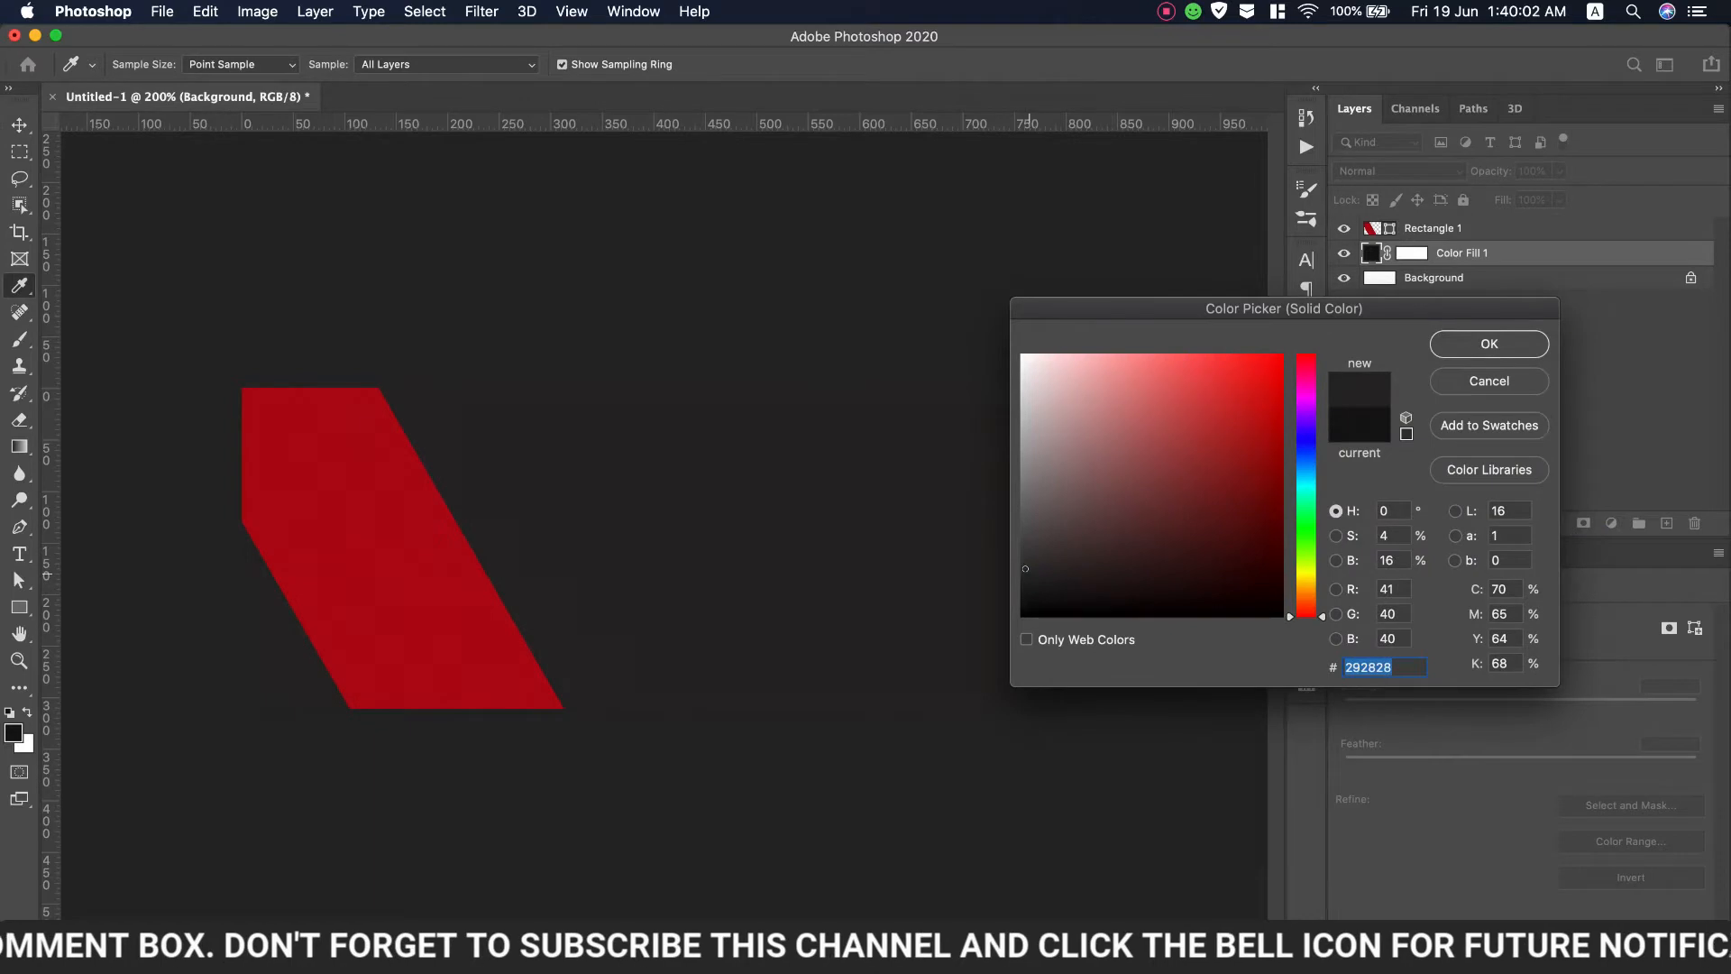
{"action": "left_click", "coordinate": [1479, 351]}
Change the workspace color around the canvas to Light Gray
{"action": "right_click", "coordinate": [1033, 236]}
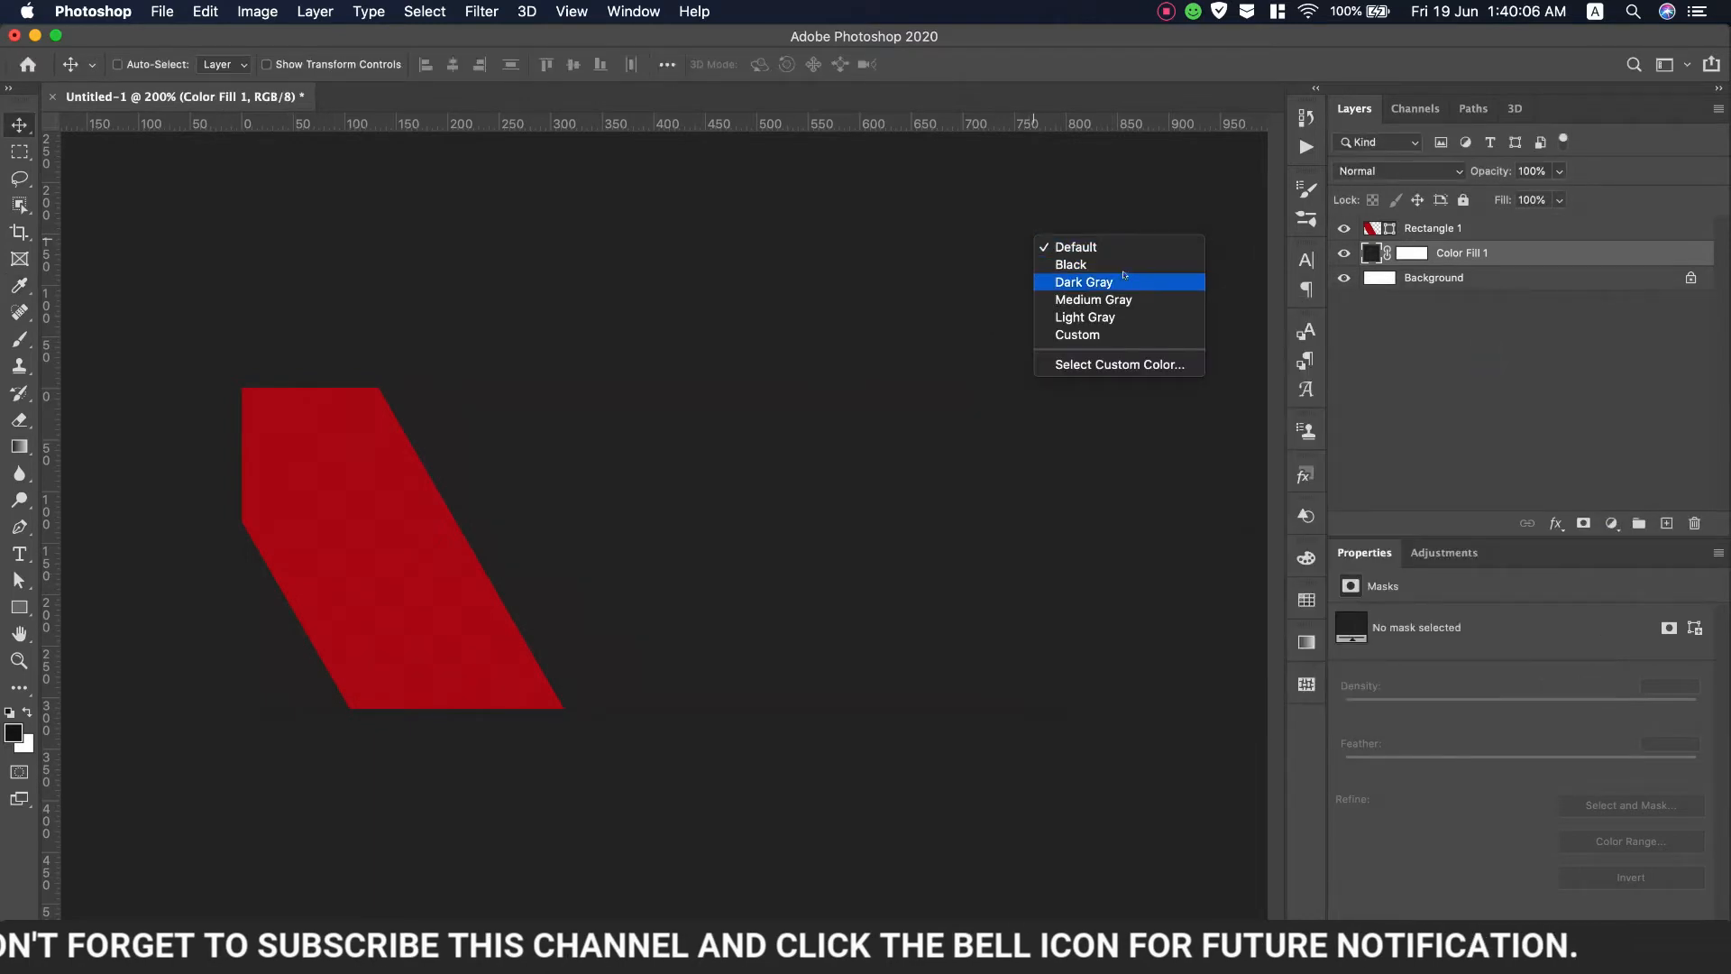
{"action": "left_click", "coordinate": [1126, 278]}
{"action": "right_click", "coordinate": [1081, 242]}
{"action": "left_click", "coordinate": [1140, 308]}
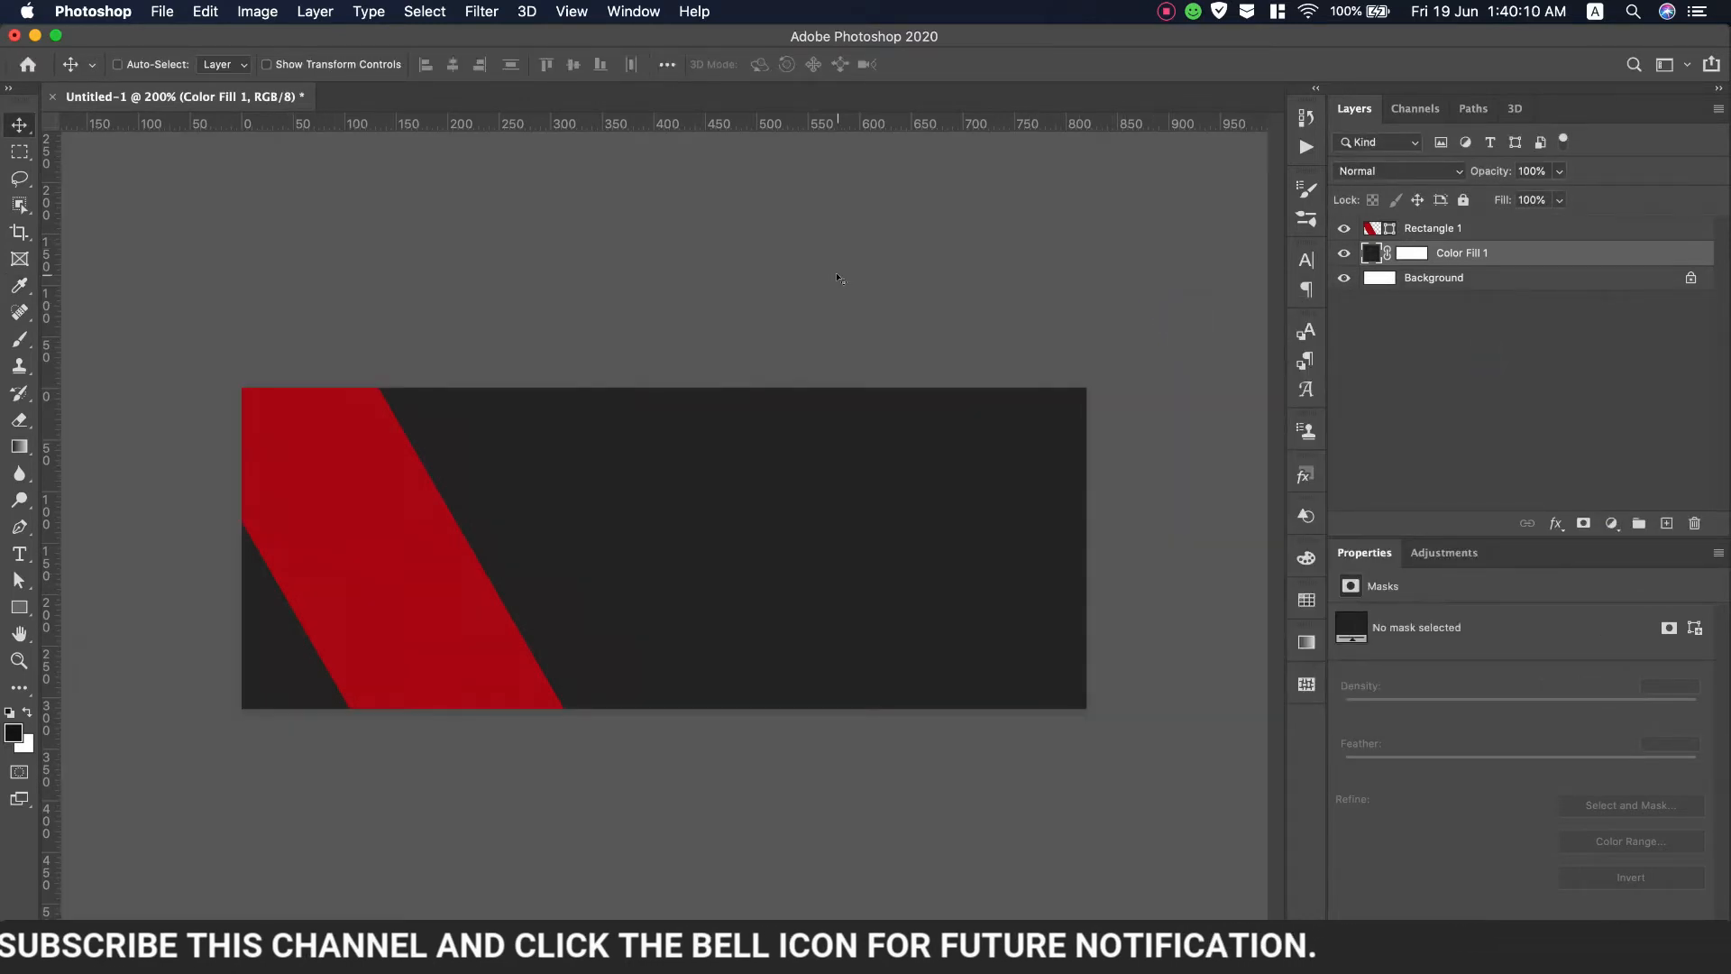
{"action": "right_click", "coordinate": [726, 297]}
{"action": "left_click", "coordinate": [846, 377]}
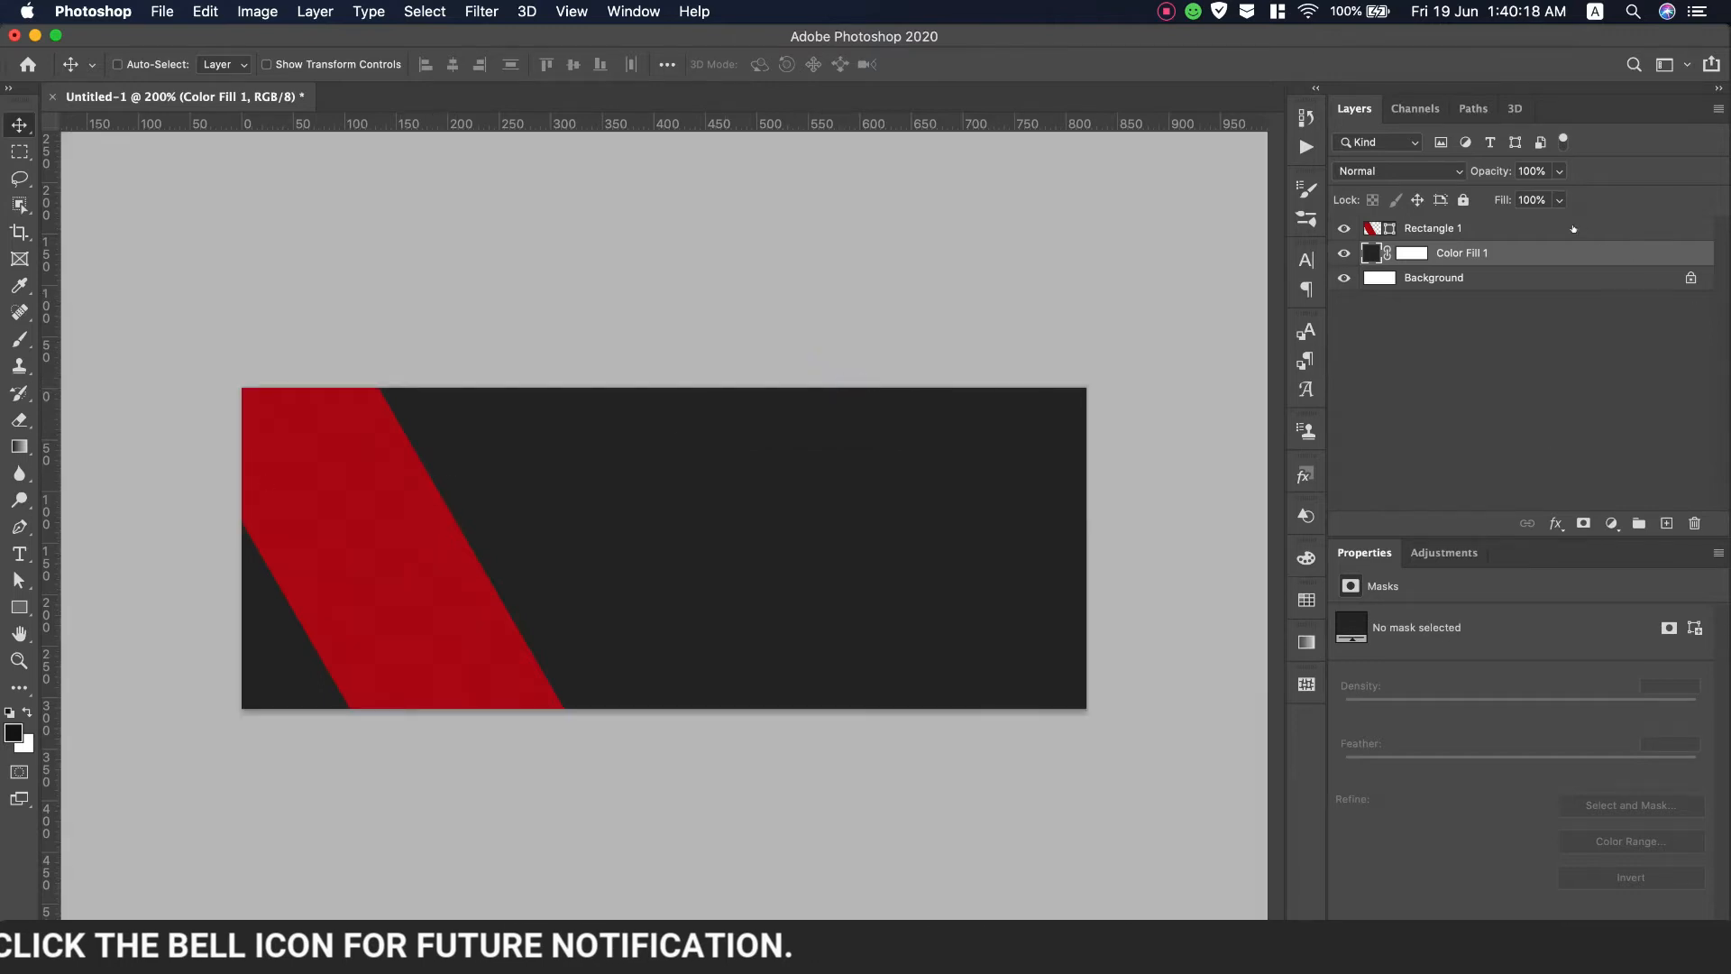
Add a drop shadow to Rectangle 1, raising its opacity above 35% and reducing the distance and size
{"action": "left_click", "coordinate": [1573, 229]}
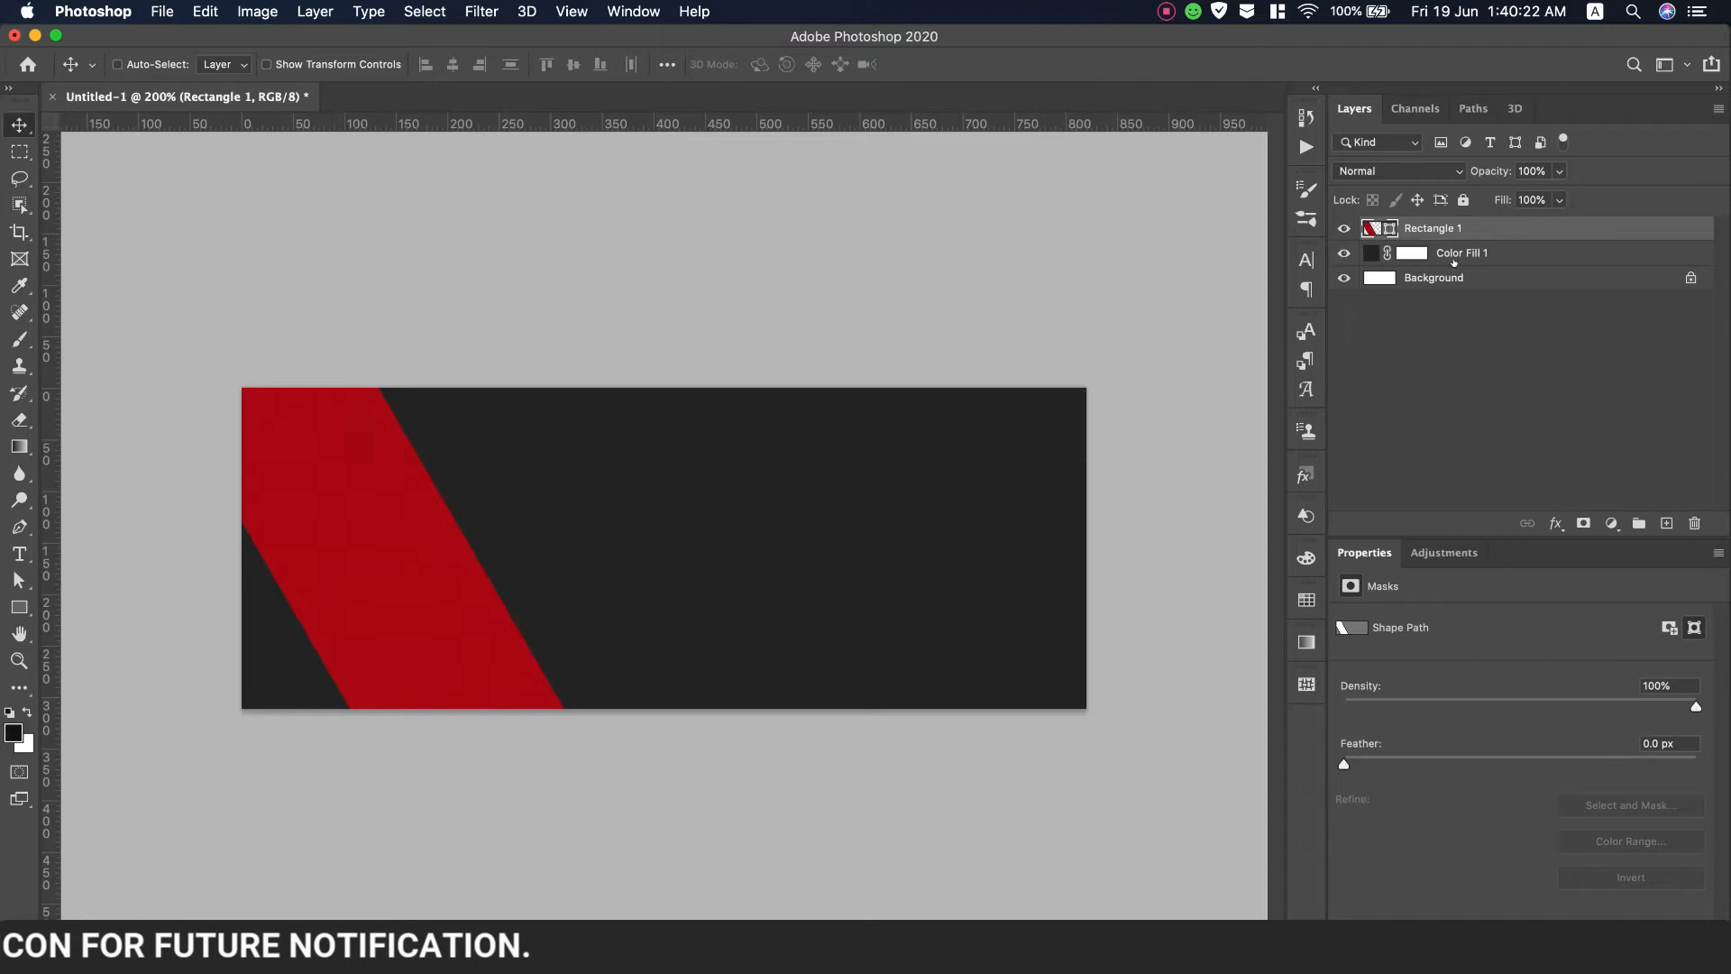
{"action": "double_click", "coordinate": [1633, 227]}
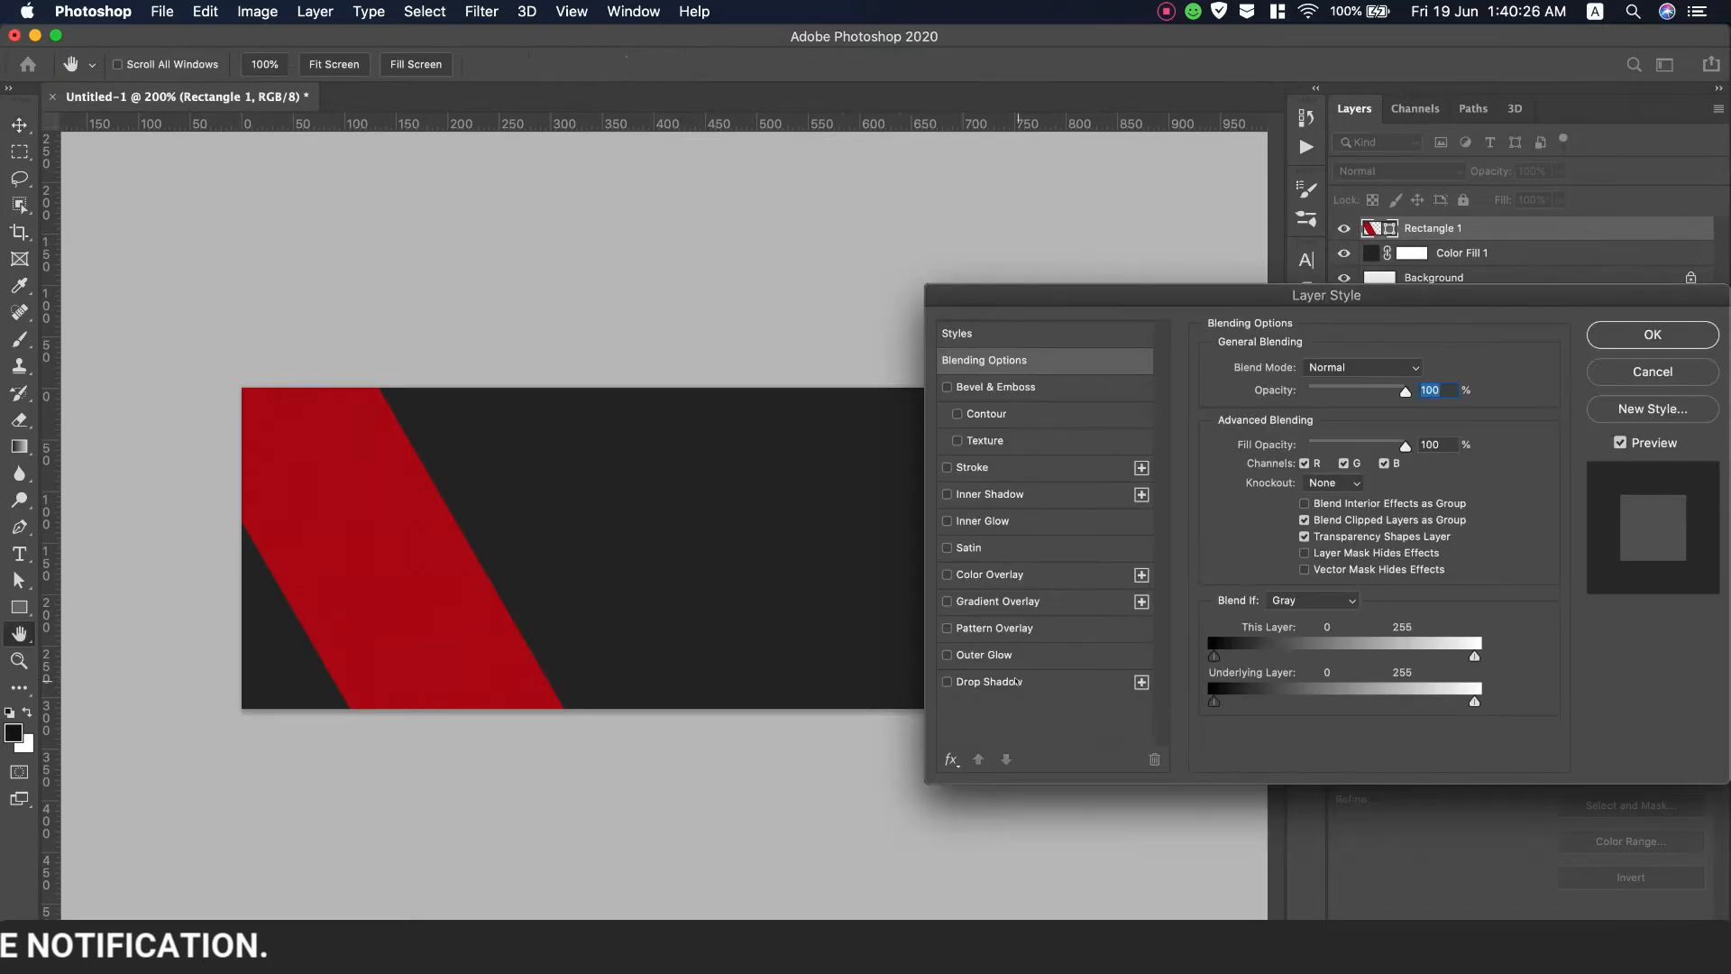
{"action": "left_click", "coordinate": [1014, 681]}
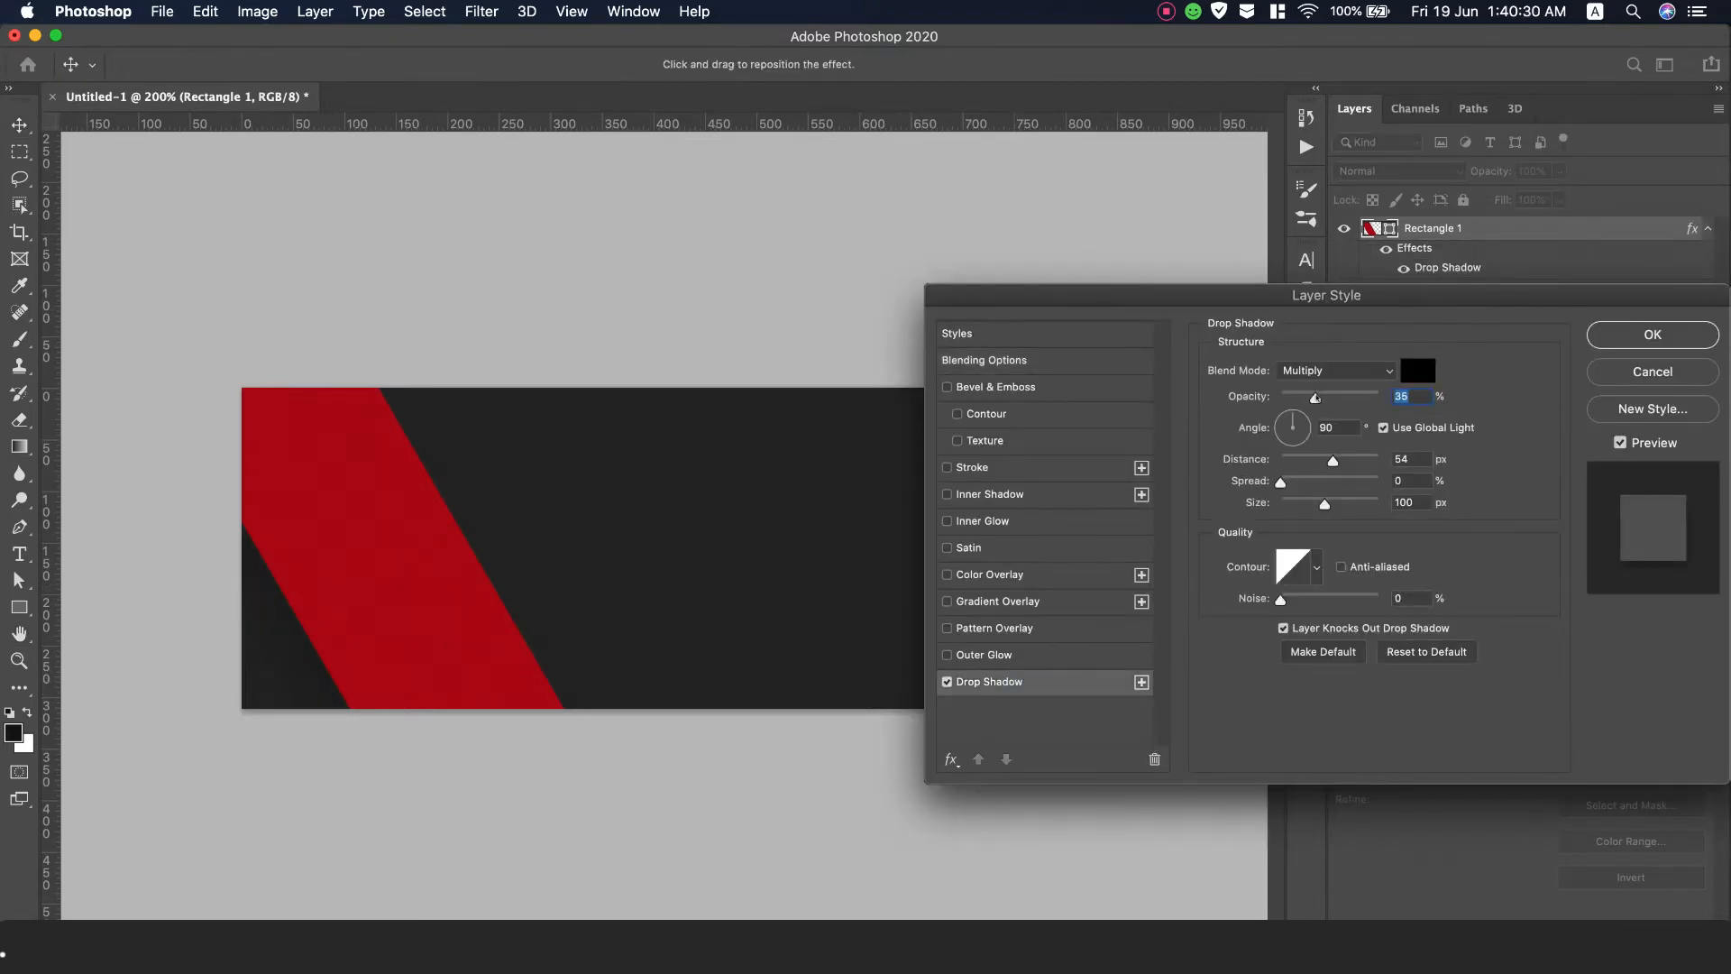
{"action": "left_click_drag", "start_coordinate": [1314, 397], "coordinate": [1333, 396]}
{"action": "left_click_drag", "start_coordinate": [1333, 459], "coordinate": [1297, 505]}
{"action": "mouse_move", "coordinate": [1333, 397]}
{"action": "left_mouse_down"}
{"action": "mouse_move", "coordinate": [1404, 389]}
{"action": "mouse_move", "coordinate": [1330, 398]}
{"action": "left_mouse_up"}
{"action": "left_click", "coordinate": [1600, 334]}
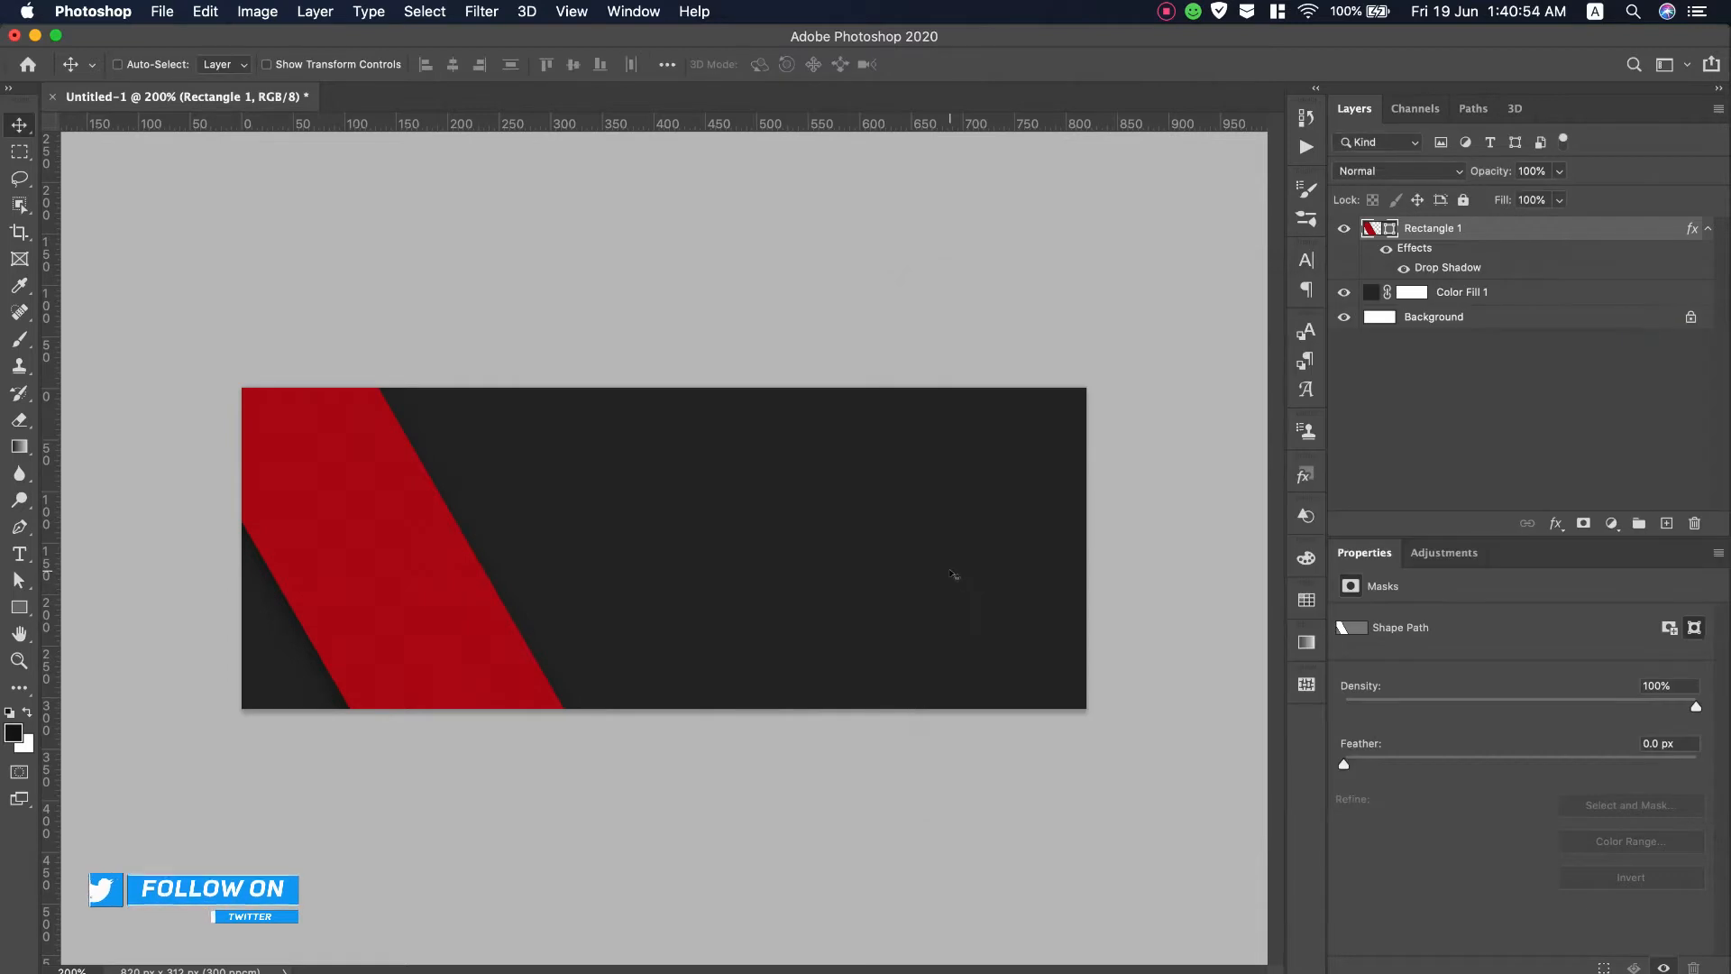
Duplicate the Rectangle 1 layer and transform the copy so its red band leans the opposite way
{"action": "left_click_drag", "start_coordinate": [1504, 224], "coordinate": [1666, 523]}
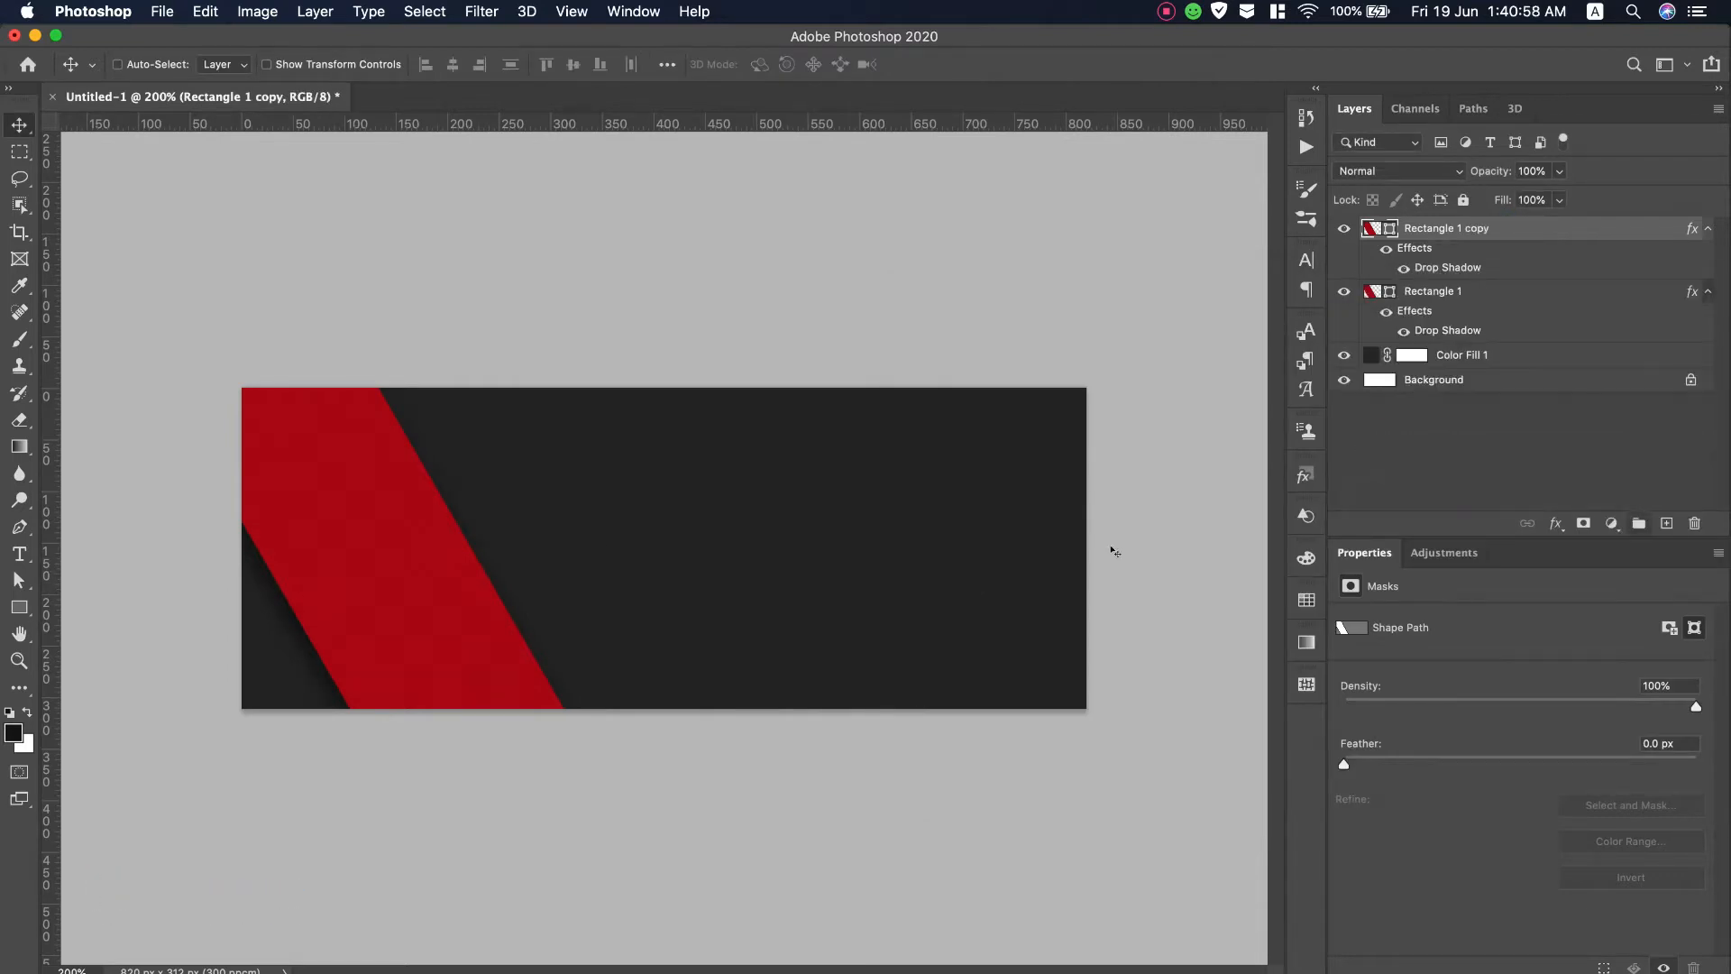
{"action": "key", "text": "ctrl+t"}
{"action": "left_click_drag", "start_coordinate": [624, 793], "coordinate": [224, 864]}
{"action": "left_click_drag", "start_coordinate": [616, 441], "coordinate": [786, 320]}
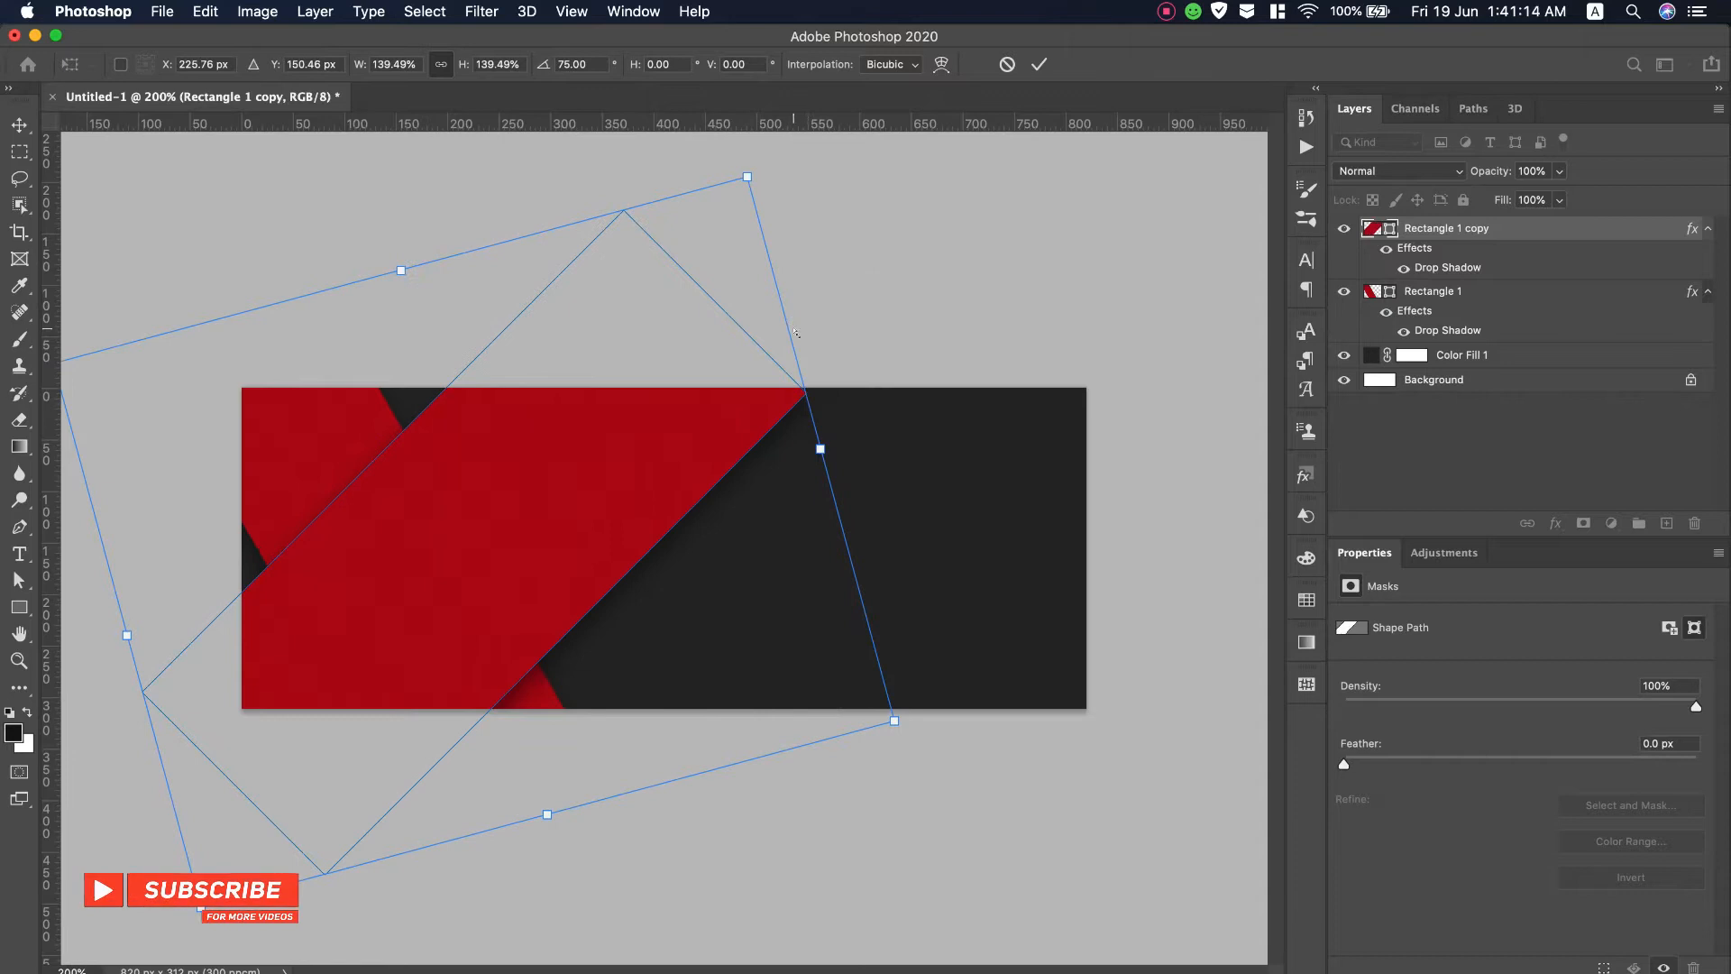
{"action": "key", "text": "super+z"}
{"action": "left_click_drag", "start_coordinate": [641, 471], "coordinate": [742, 356]}
{"action": "key", "text": "Escape"}
Rotate the Rectangle 1 copy by -15 degrees so its band crosses the first red band more steeply
{"action": "key", "text": "super+t"}
{"action": "left_click_drag", "start_coordinate": [793, 833], "coordinate": [939, 768]}
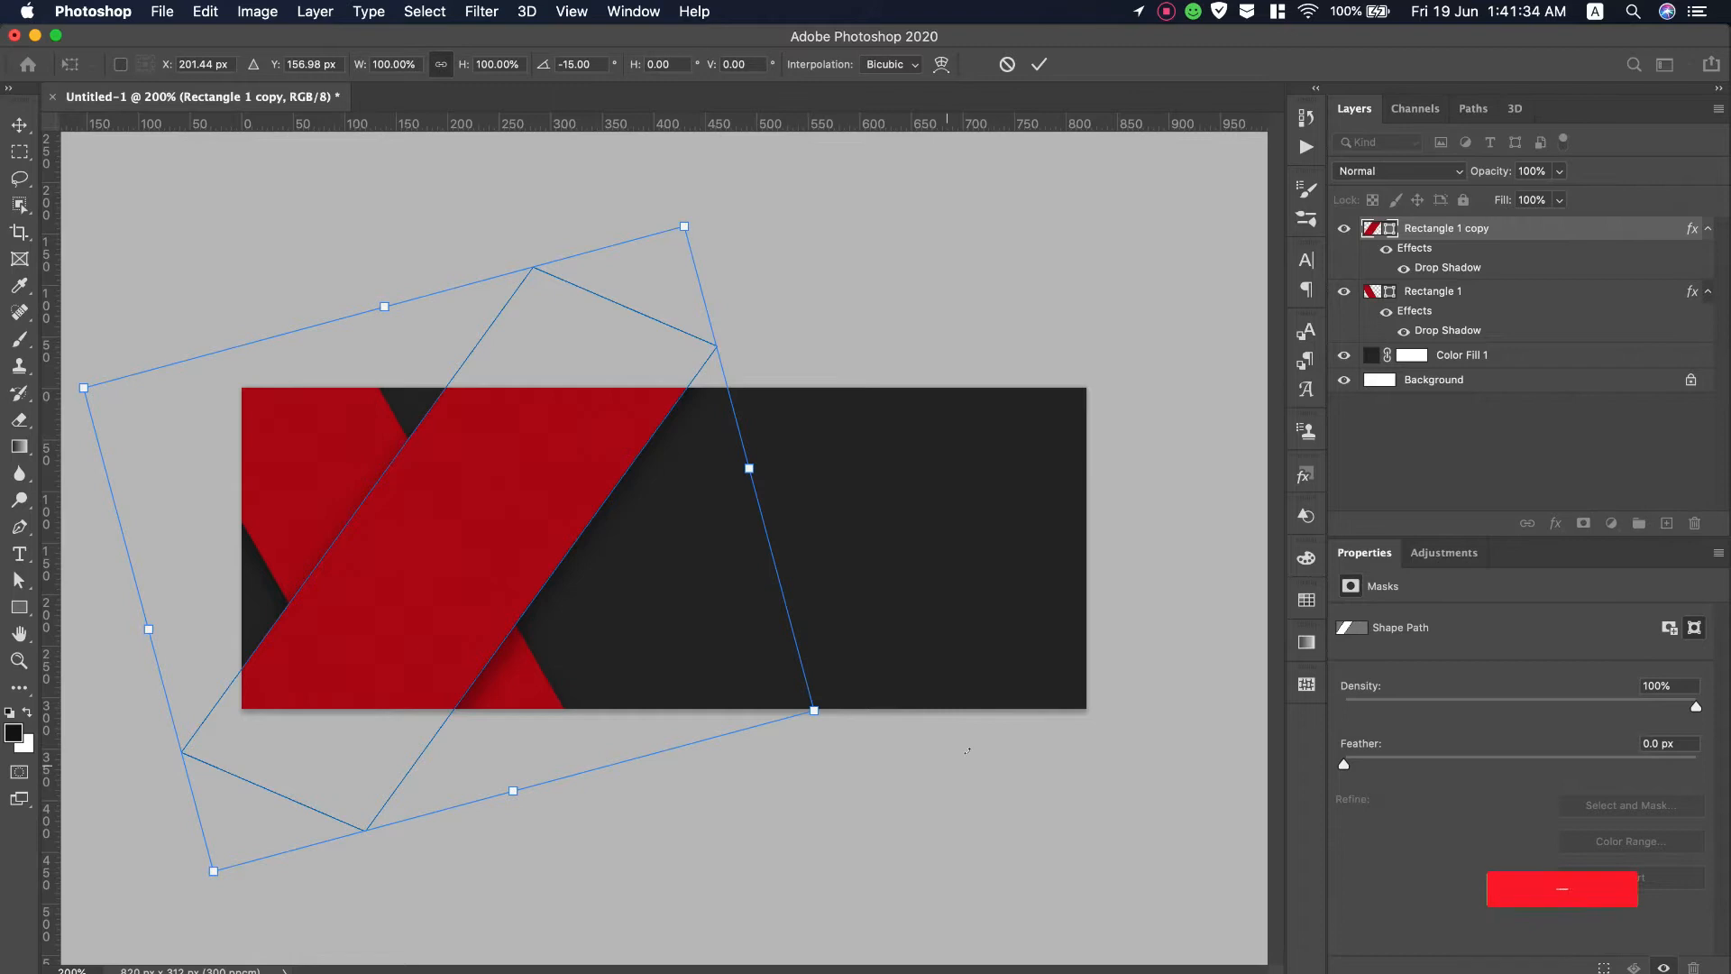
{"action": "key", "text": "Escape"}
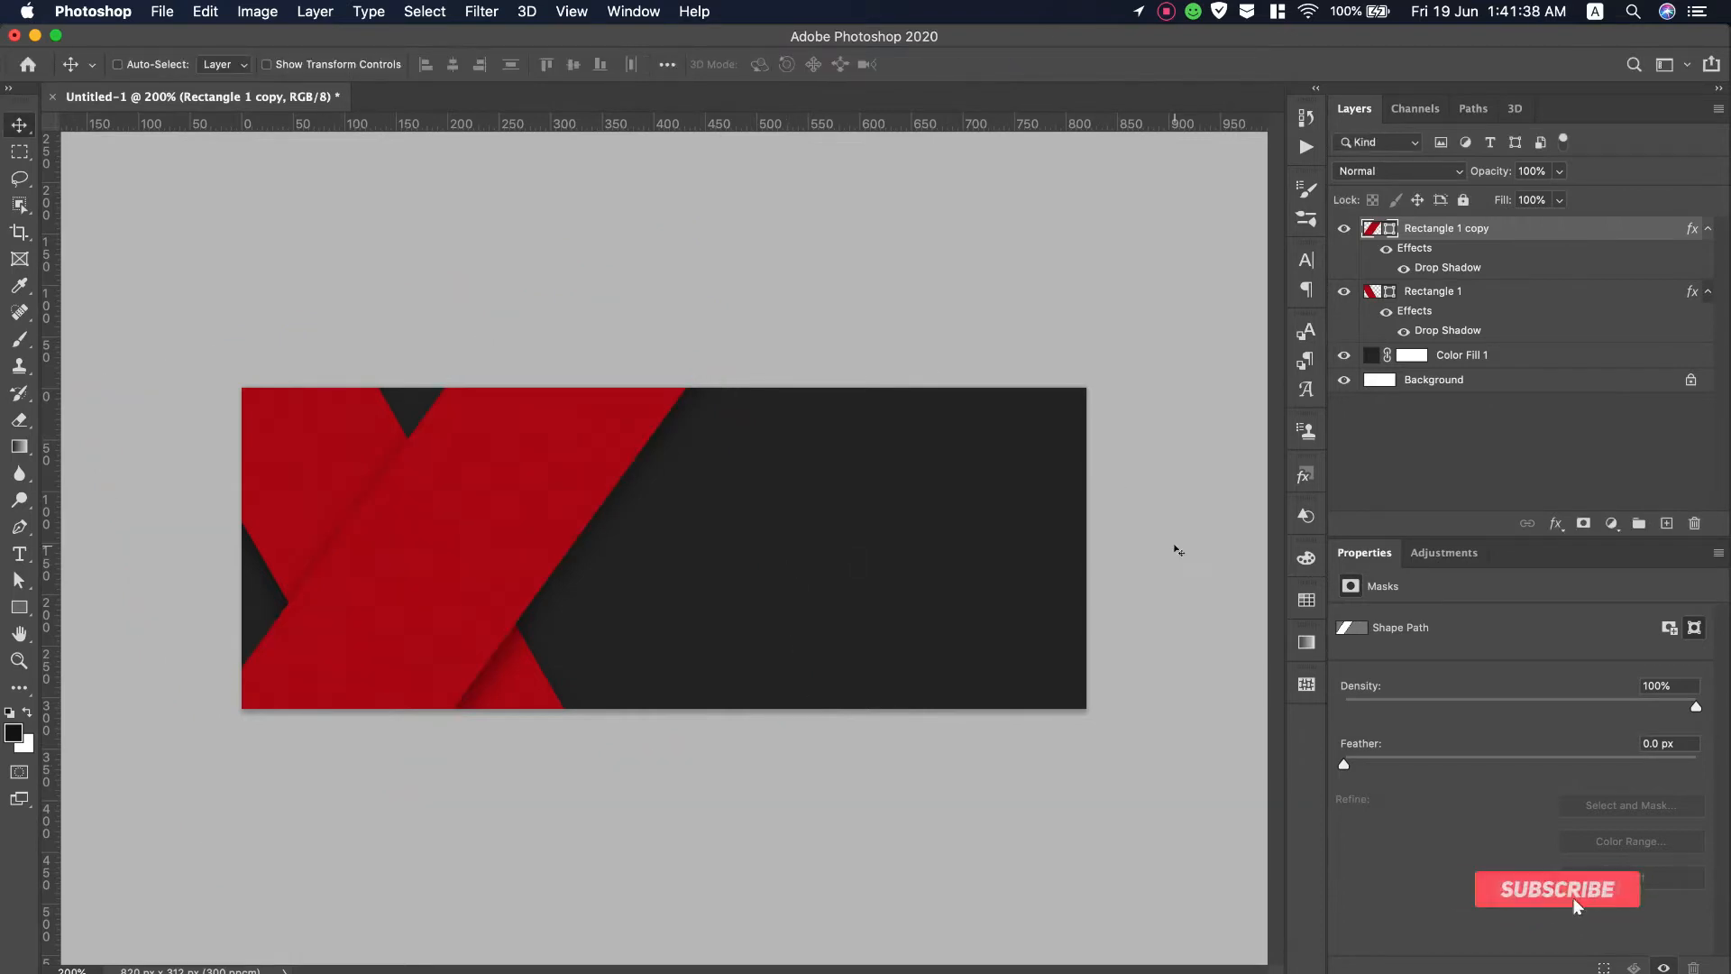
Place the gym dumbbell photo JPEG from Downloads on the canvas and move it over the red bands
{"action": "left_click", "coordinate": [205, 11]}
{"action": "mouse_move", "coordinate": [161, 11]}
{"action": "left_click", "coordinate": [271, 408]}
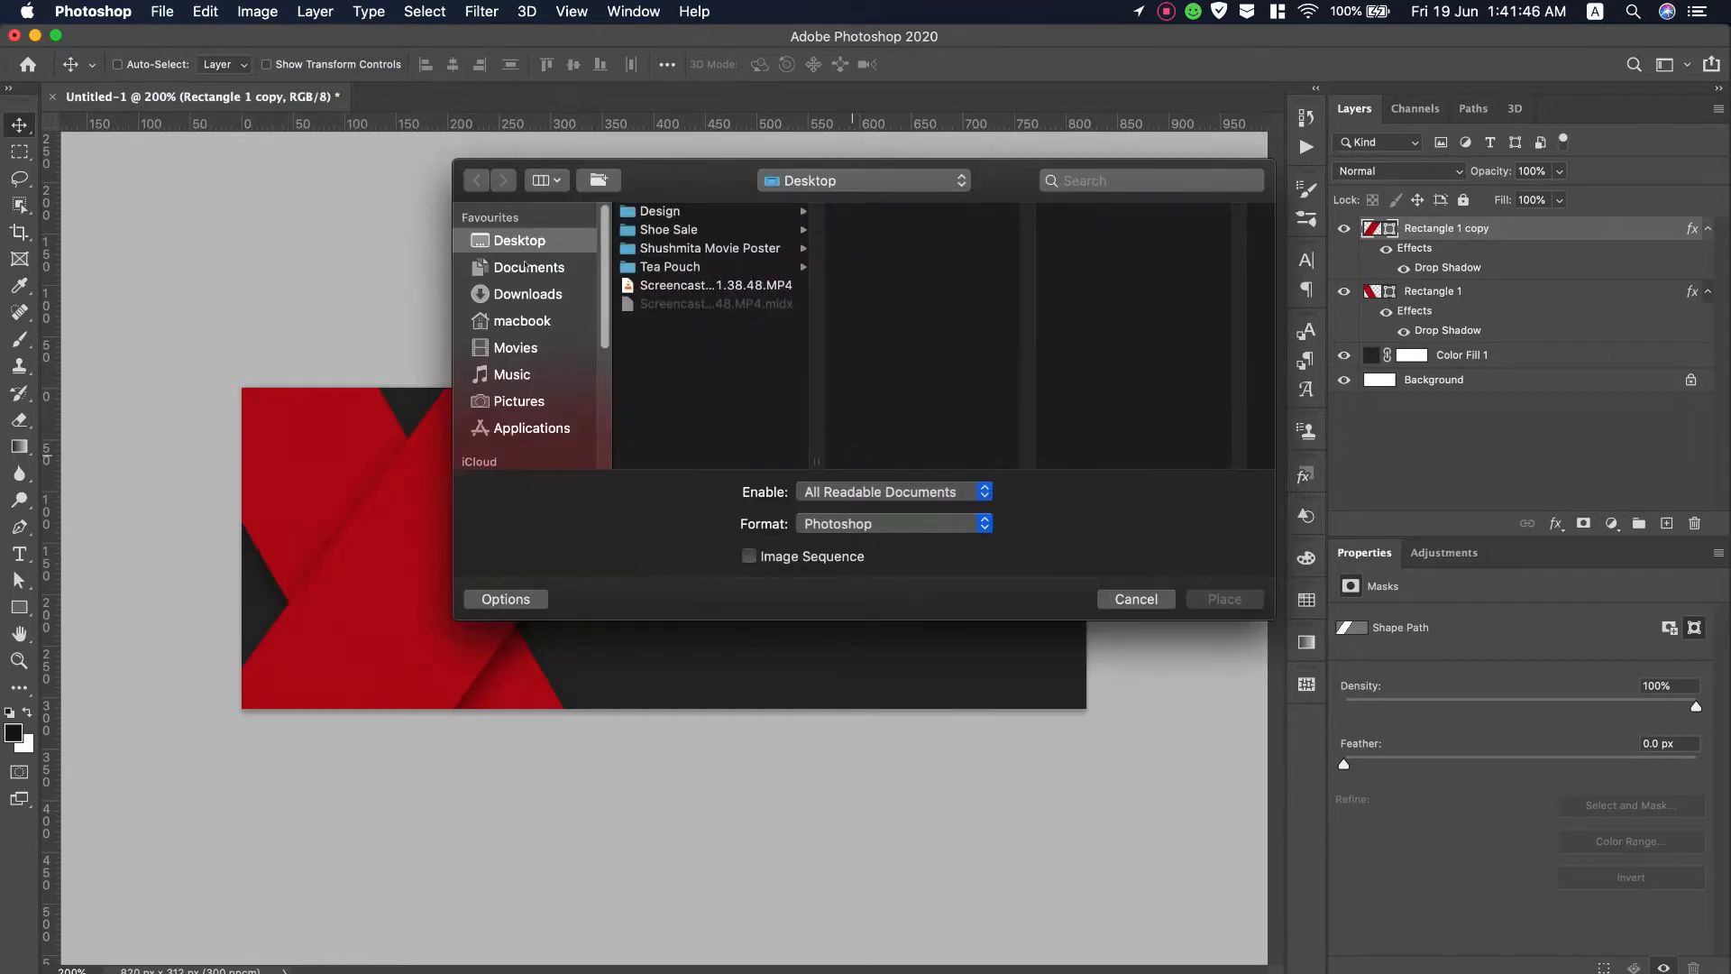
{"action": "left_click", "coordinate": [527, 294]}
{"action": "left_click", "coordinate": [687, 229]}
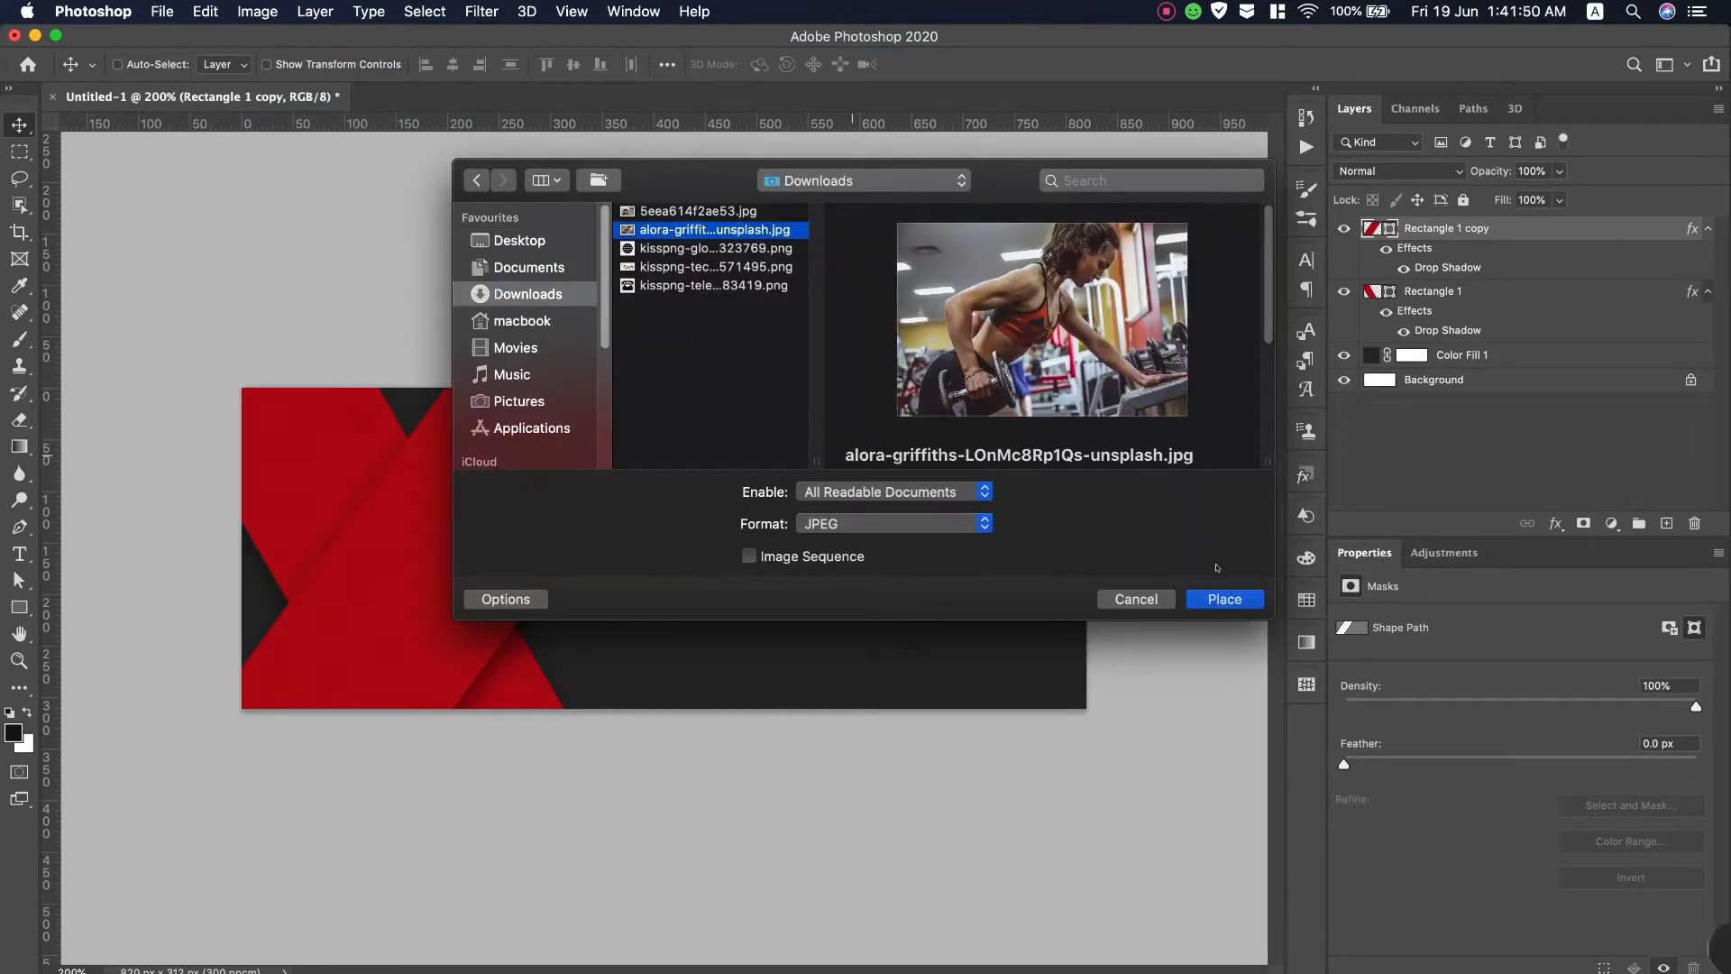
{"action": "key", "text": "Return"}
{"action": "left_click_drag", "start_coordinate": [812, 573], "coordinate": [622, 573]}
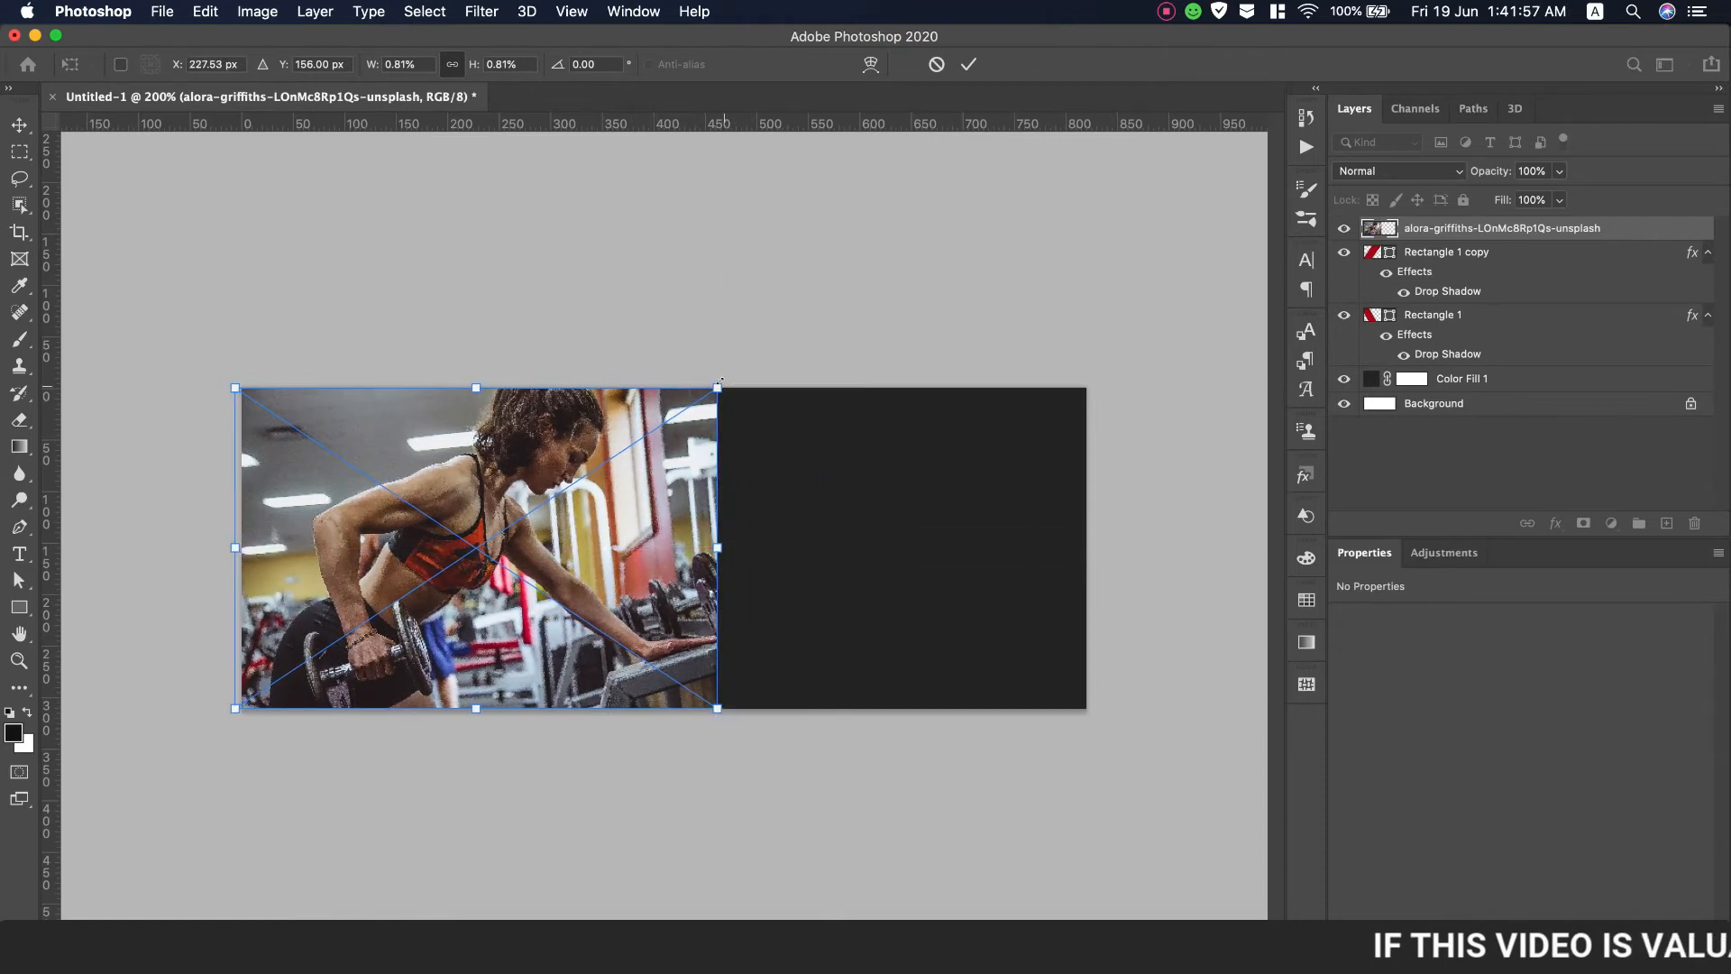
{"action": "left_click", "coordinate": [968, 64]}
Clip the gym photo to the Rectangle 1 copy shape and reposition it inside the slanted band
{"action": "right_click", "coordinate": [1518, 232]}
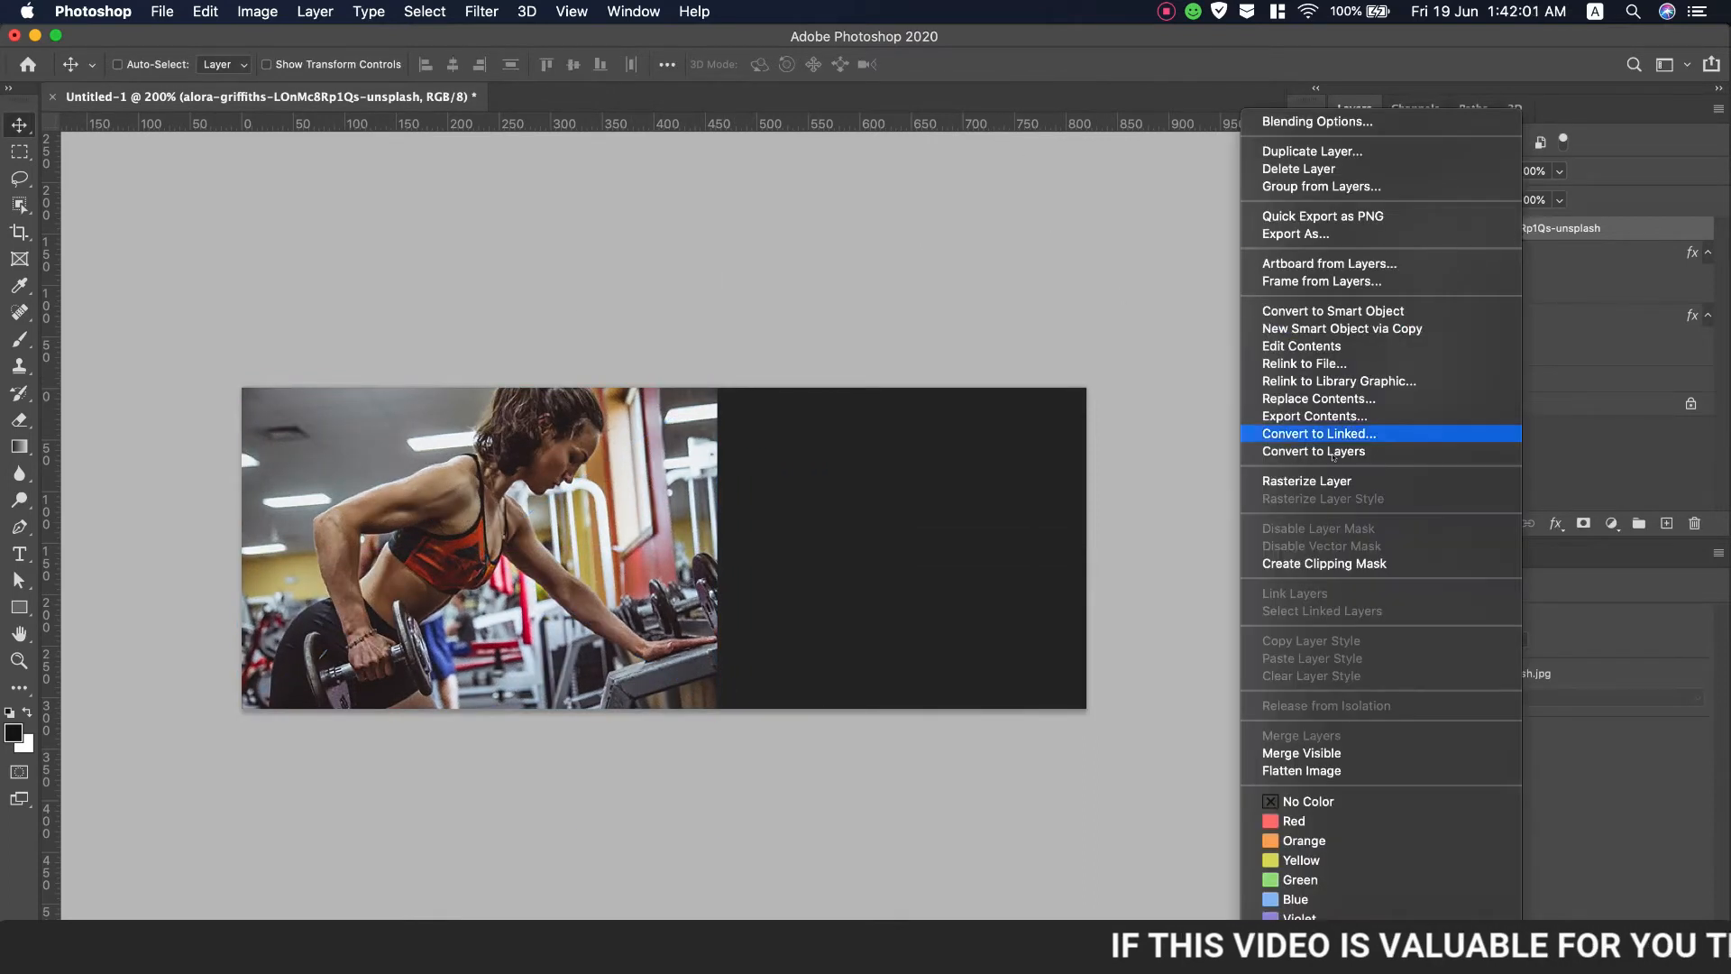
{"action": "left_click", "coordinate": [1289, 560]}
{"action": "left_click_drag", "start_coordinate": [521, 475], "coordinate": [542, 465]}
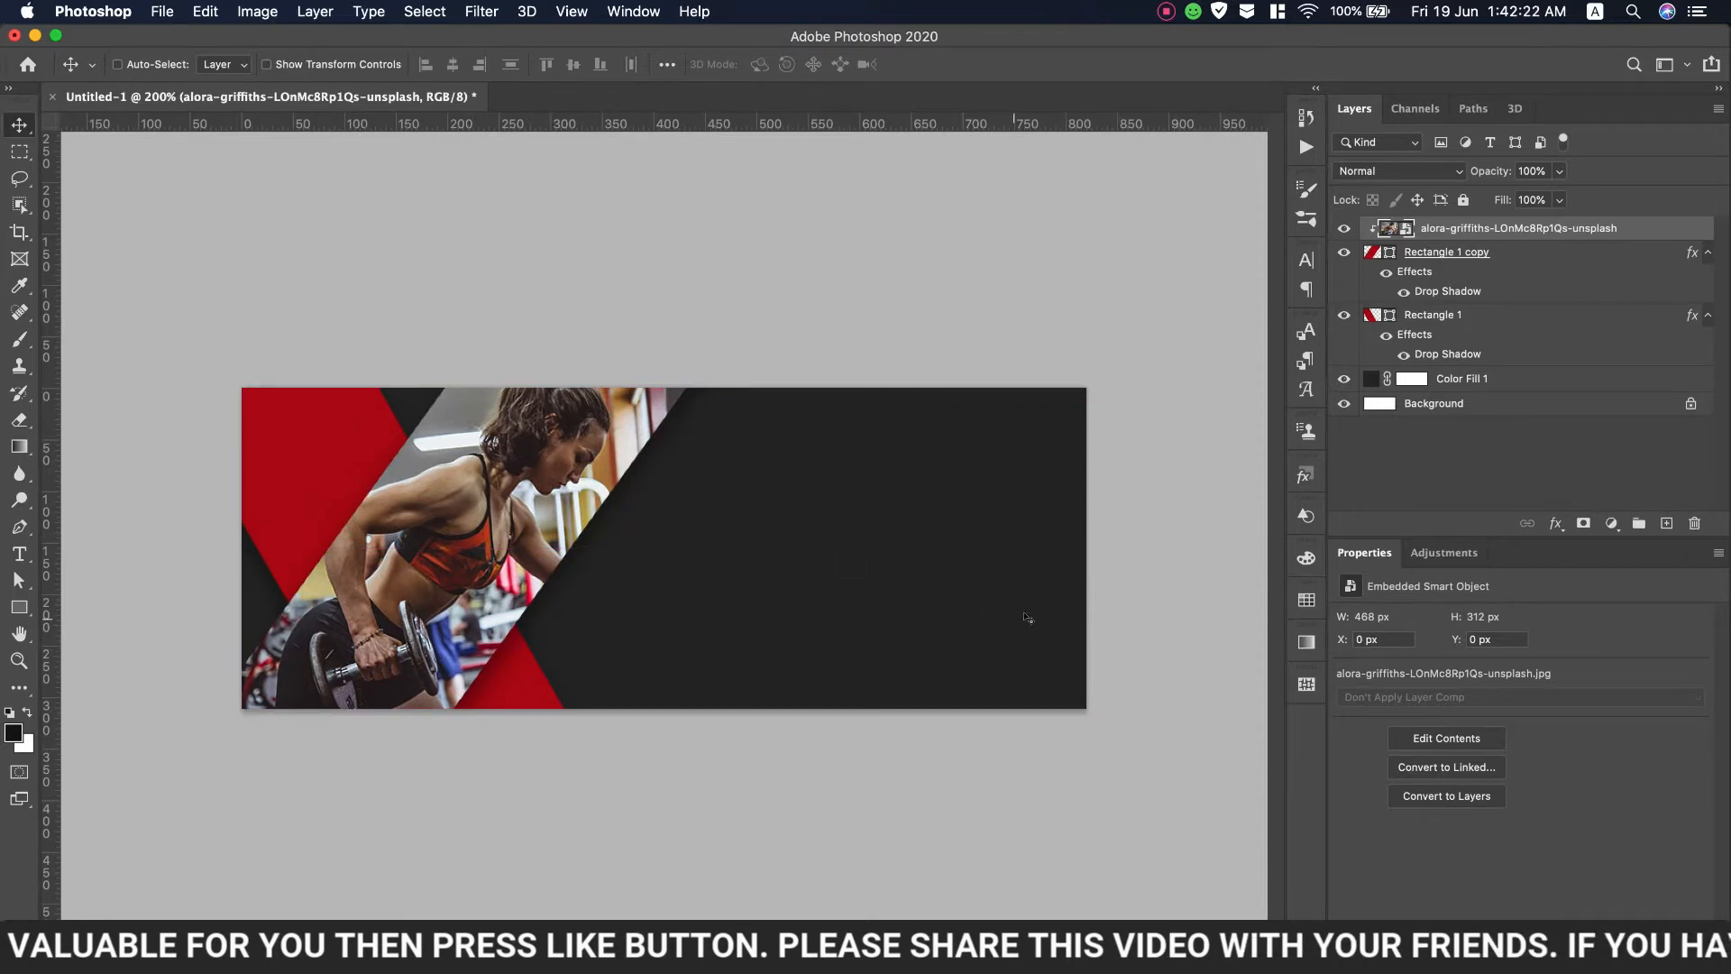
Add two vertical and two horizontal guides as an even margin just inside the four canvas edges
{"action": "left_click_drag", "start_coordinate": [49, 555], "coordinate": [258, 568]}
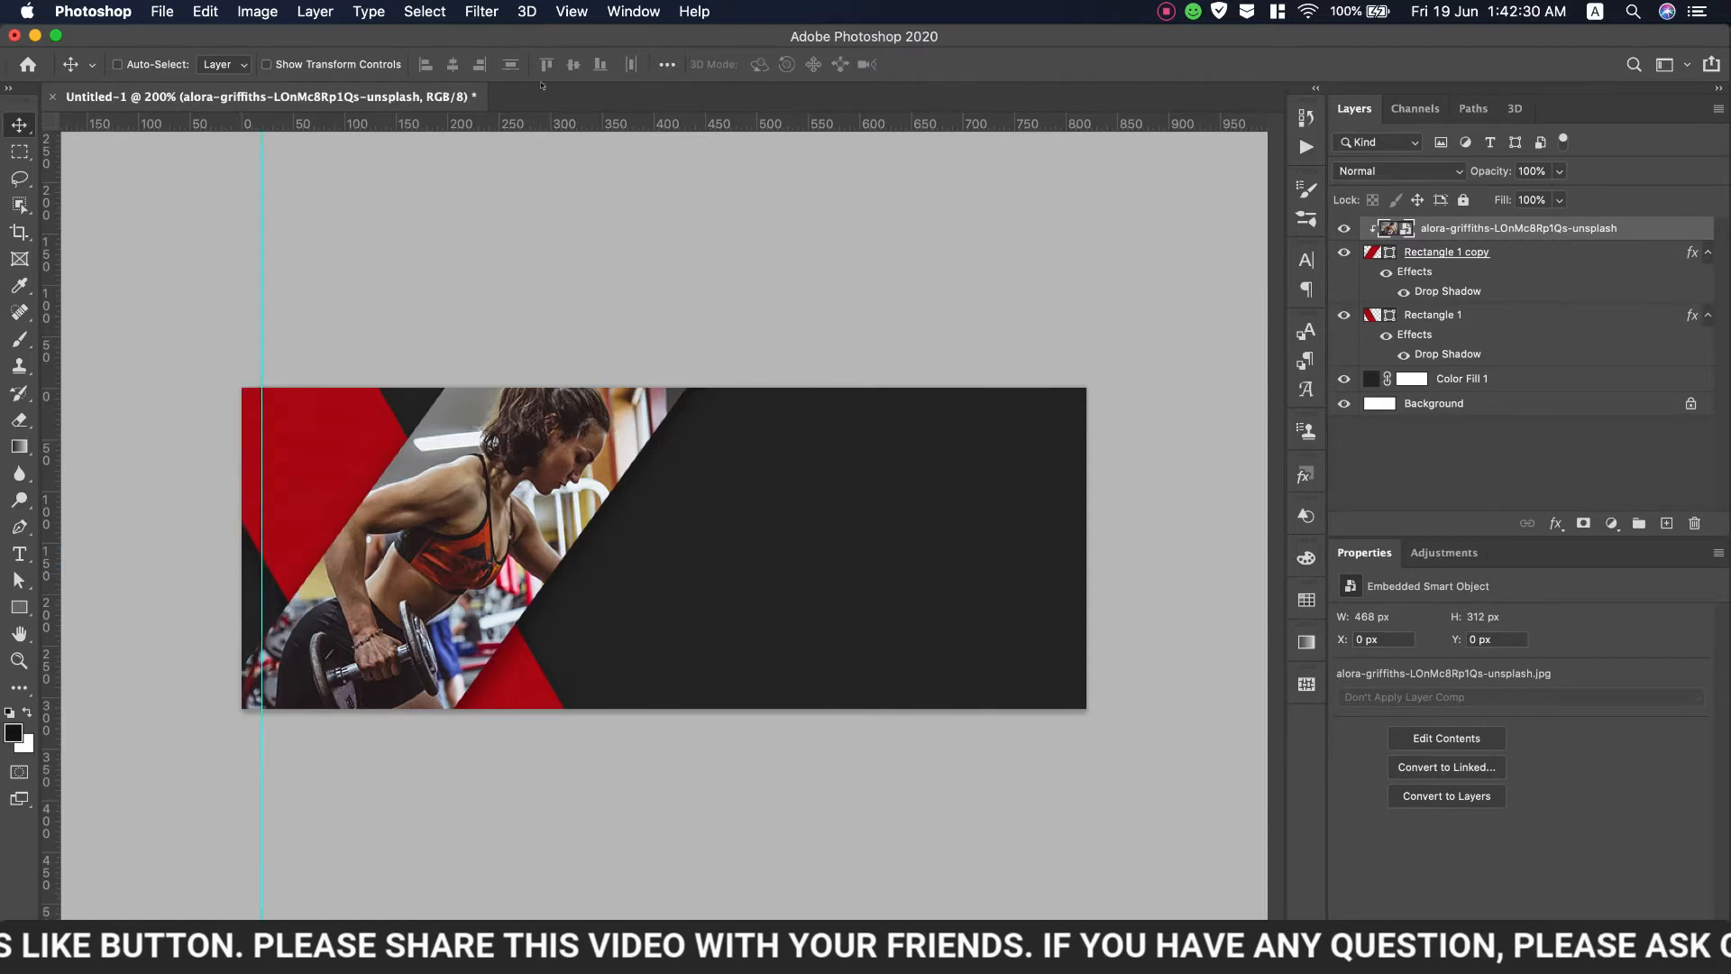
{"action": "left_click_drag", "start_coordinate": [541, 124], "coordinate": [522, 408]}
{"action": "left_click_drag", "start_coordinate": [51, 577], "coordinate": [1060, 544]}
{"action": "left_click_drag", "start_coordinate": [888, 124], "coordinate": [894, 683]}
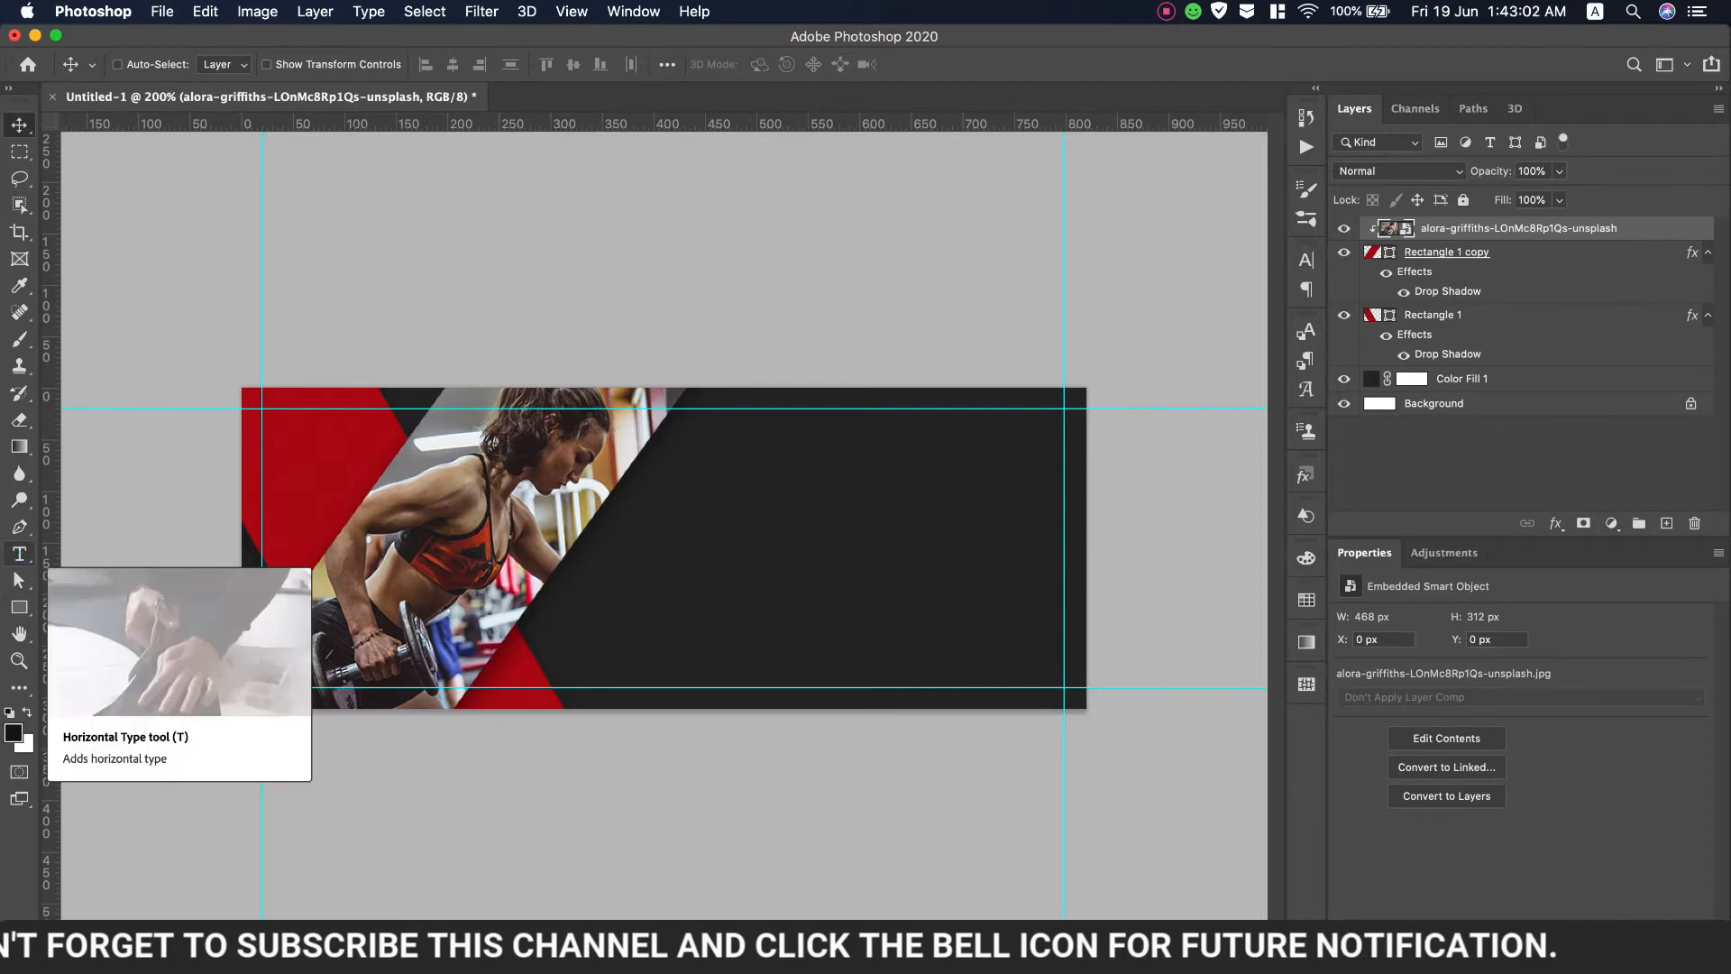
Draw a paragraph text box about 171 by 53 px over the photo and move it onto the dark area
{"action": "left_click", "coordinate": [19, 553]}
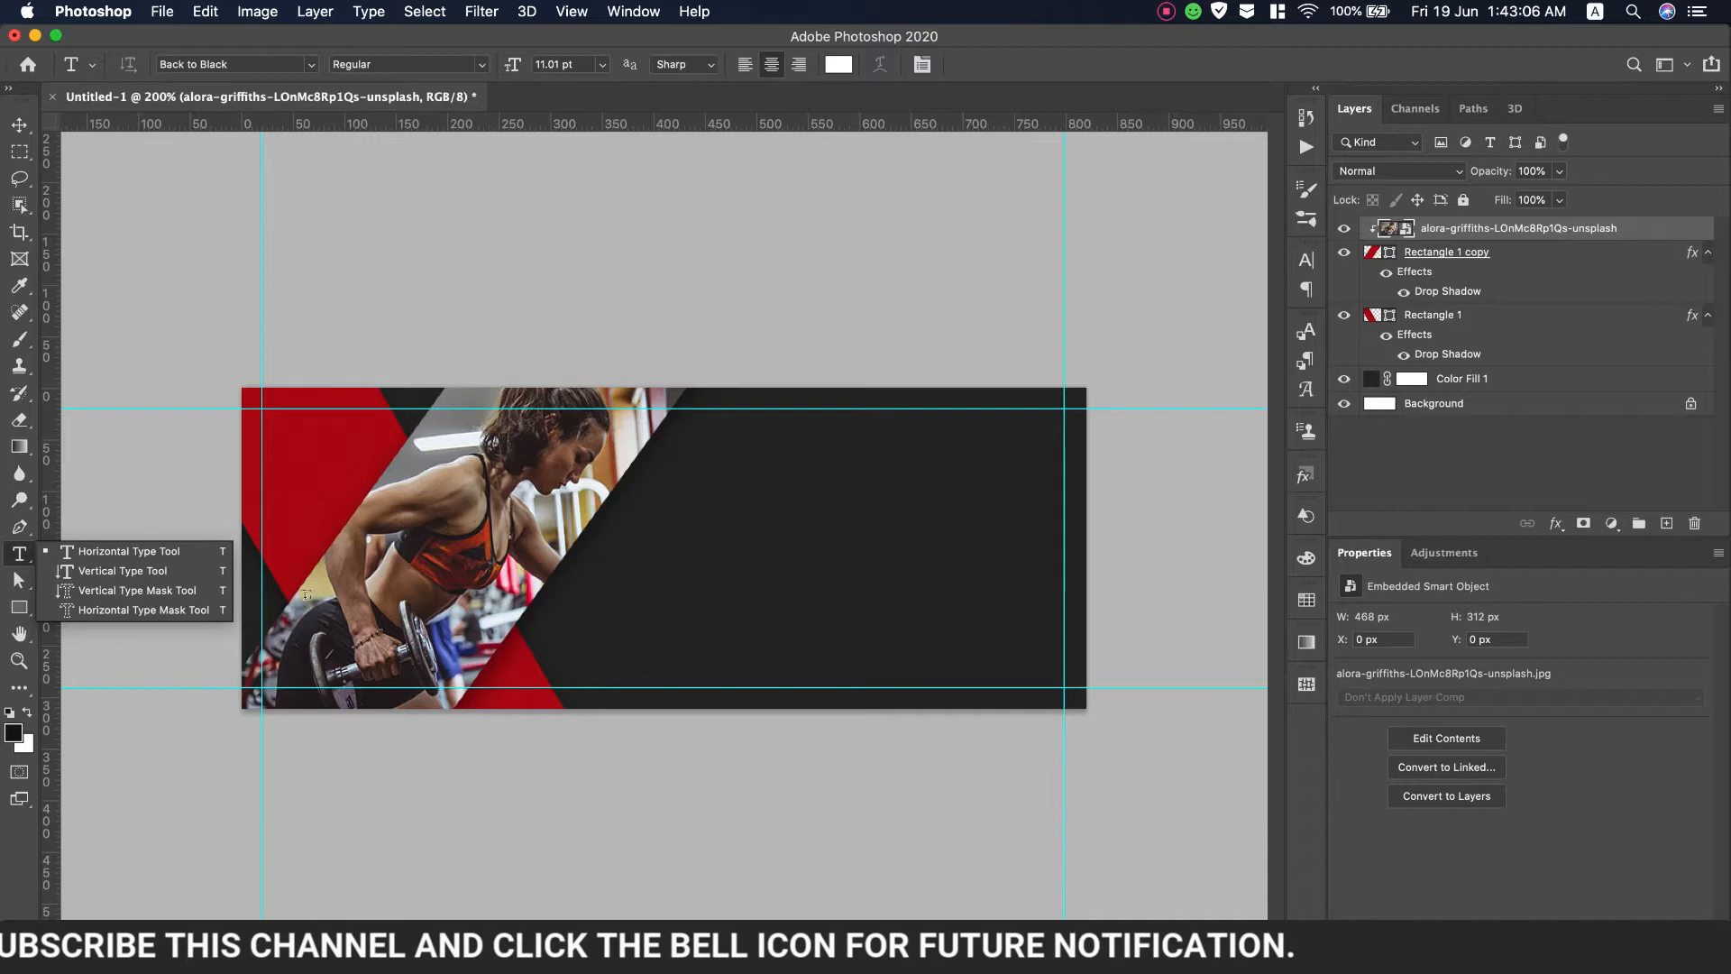
{"action": "left_click", "coordinate": [300, 602]}
{"action": "left_click_drag", "start_coordinate": [307, 609], "coordinate": [482, 662]}
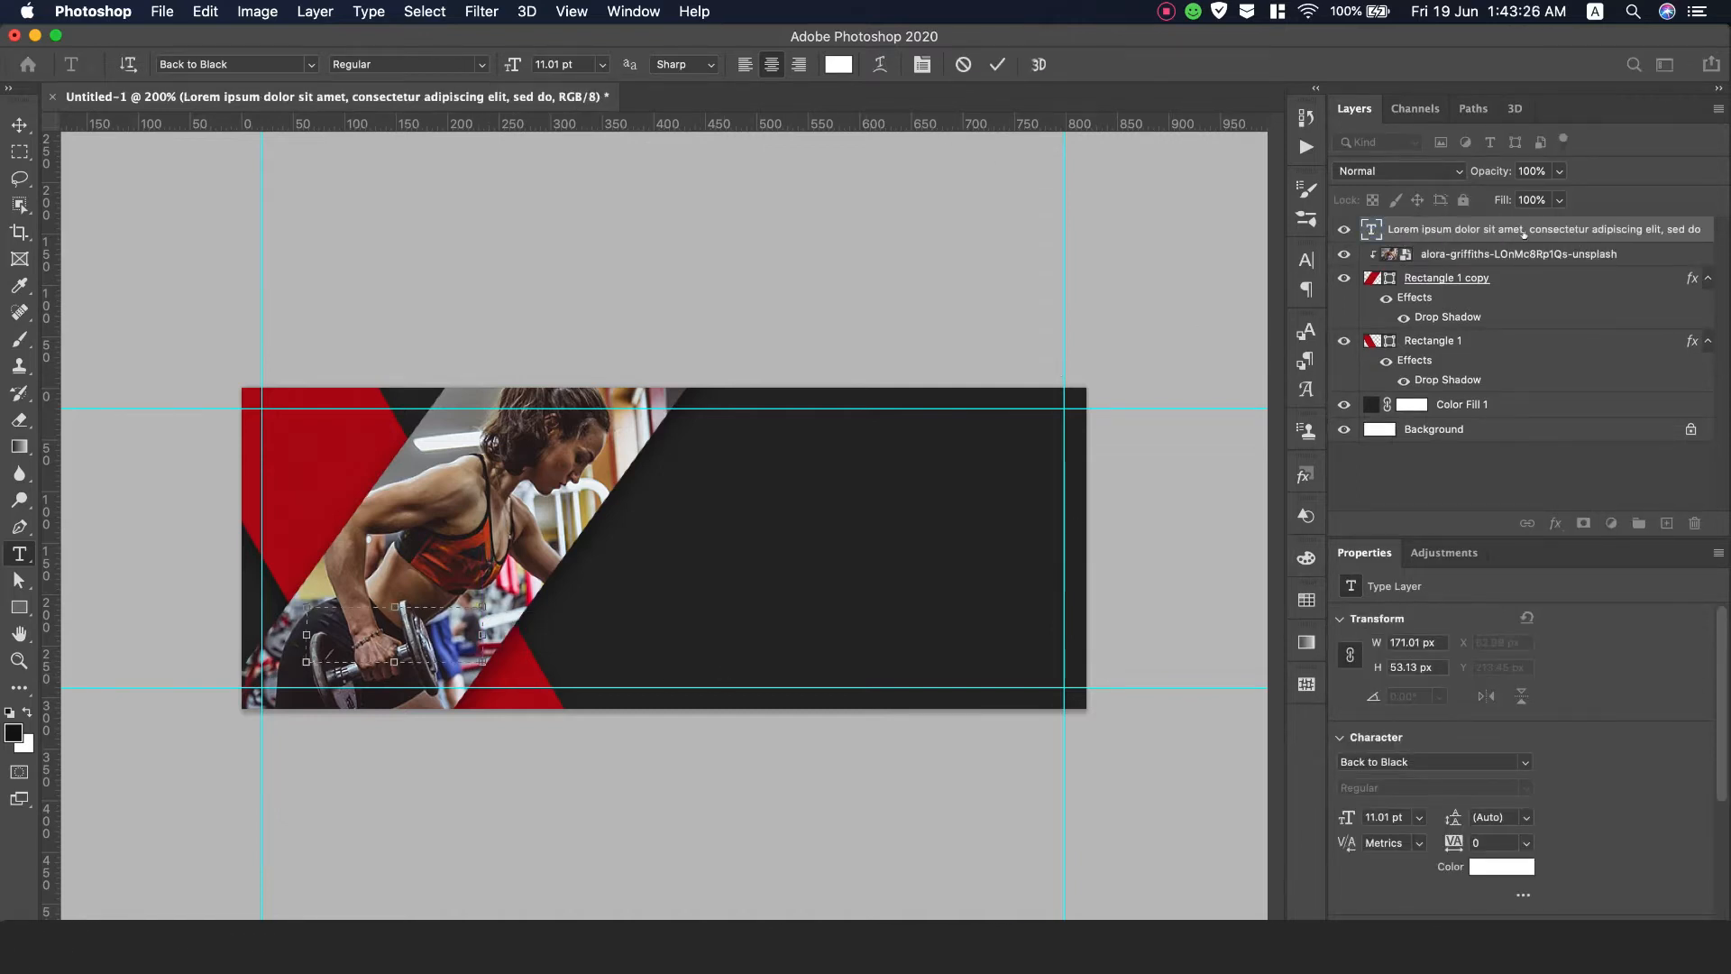
{"action": "key", "text": "Escape"}
{"action": "key", "text": "v"}
{"action": "left_click_drag", "start_coordinate": [389, 645], "coordinate": [803, 592]}
Delete the lorem ipsum text layer placed on the dark area
{"action": "double_click", "coordinate": [1370, 229]}
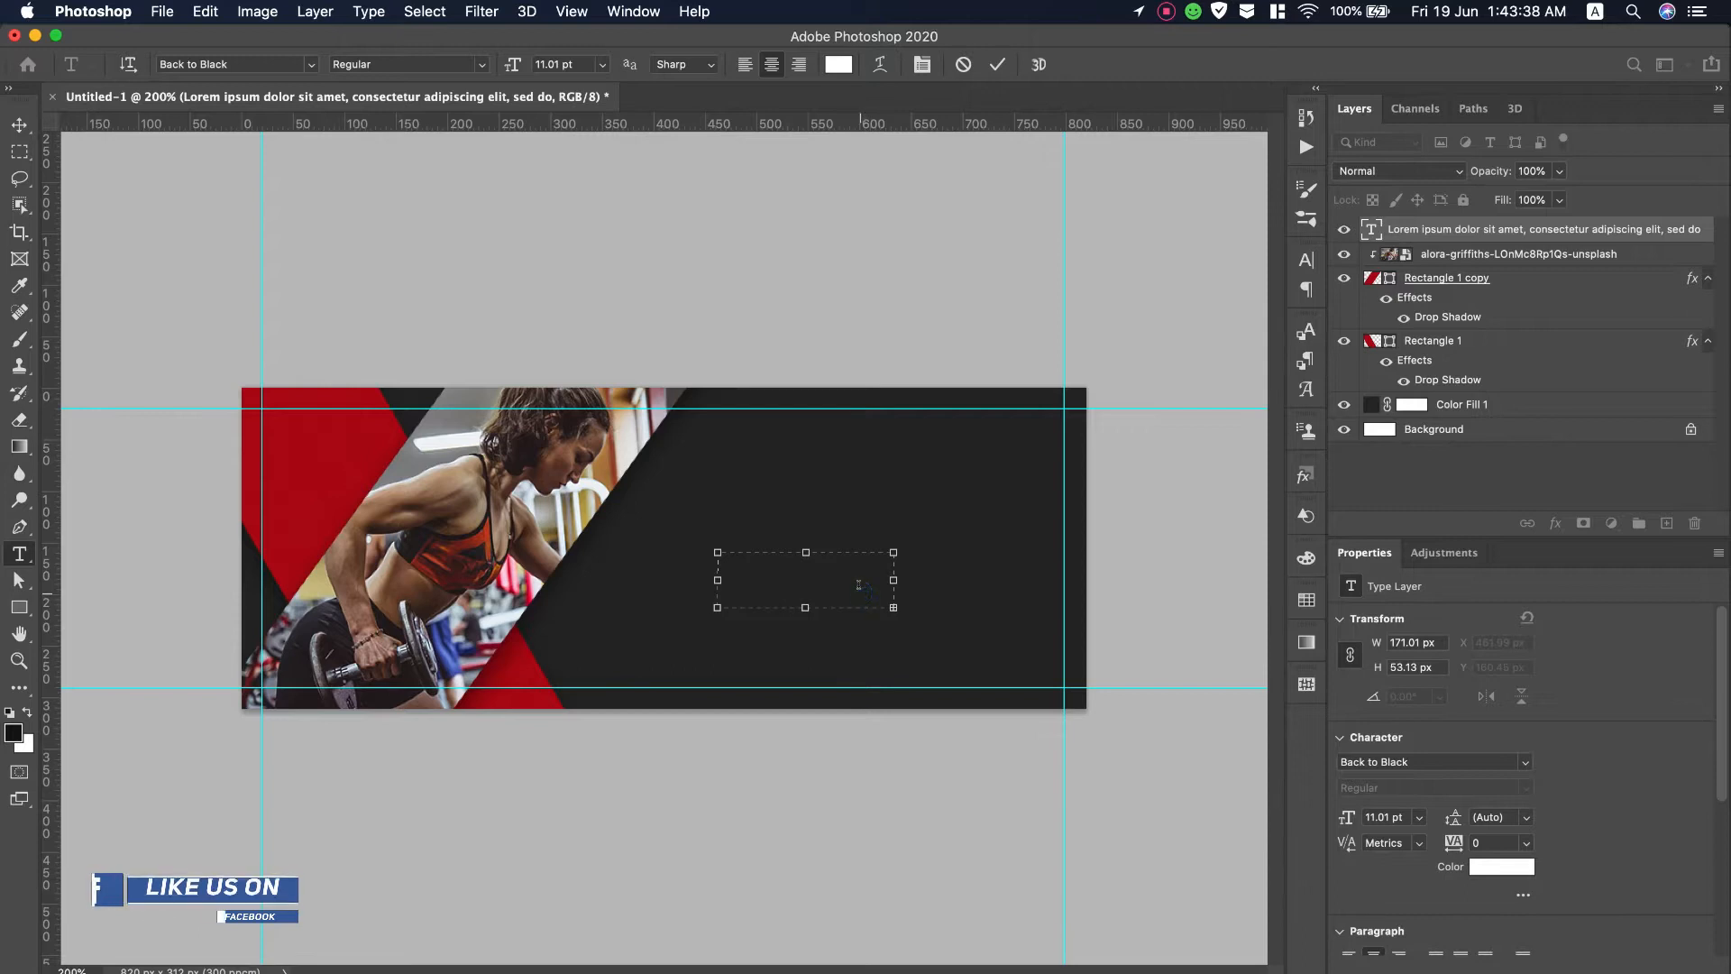
{"action": "right_click", "coordinate": [1461, 229]}
{"action": "left_click", "coordinate": [1314, 168]}
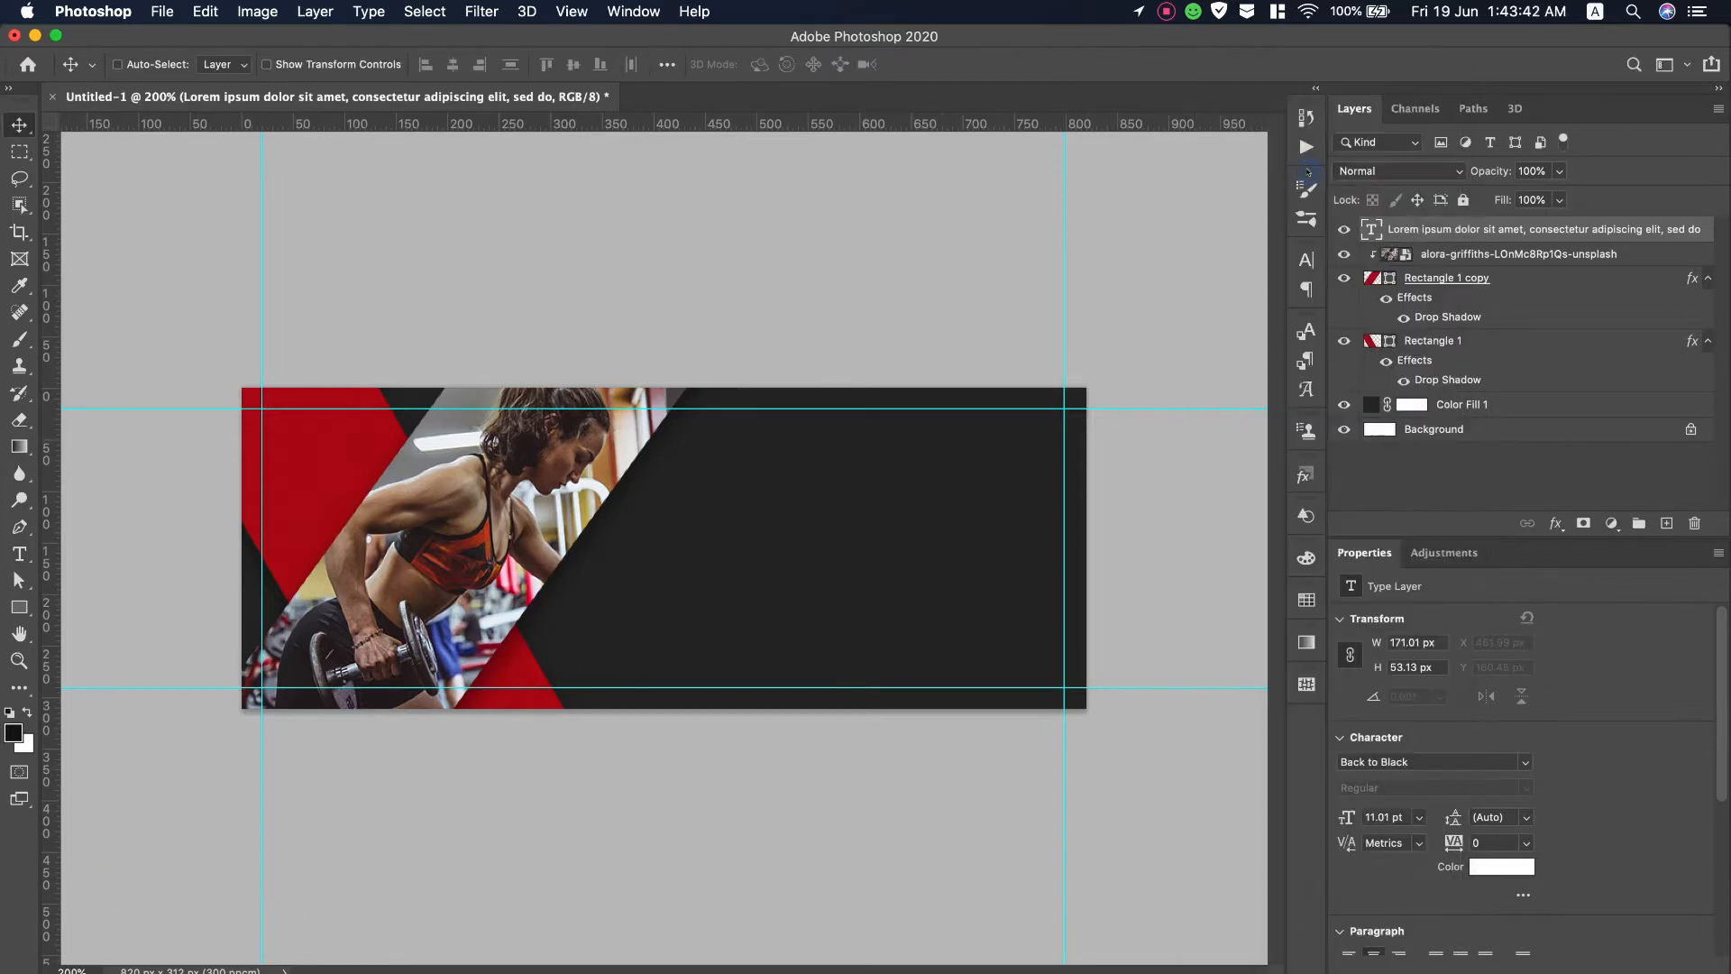
{"action": "left_click", "coordinate": [1016, 363]}
Draw a text box about 197 by 53 px on the dark area and set the font size to 32.01 pt
{"action": "key", "text": "t"}
{"action": "left_click_drag", "start_coordinate": [702, 514], "coordinate": [905, 569]}
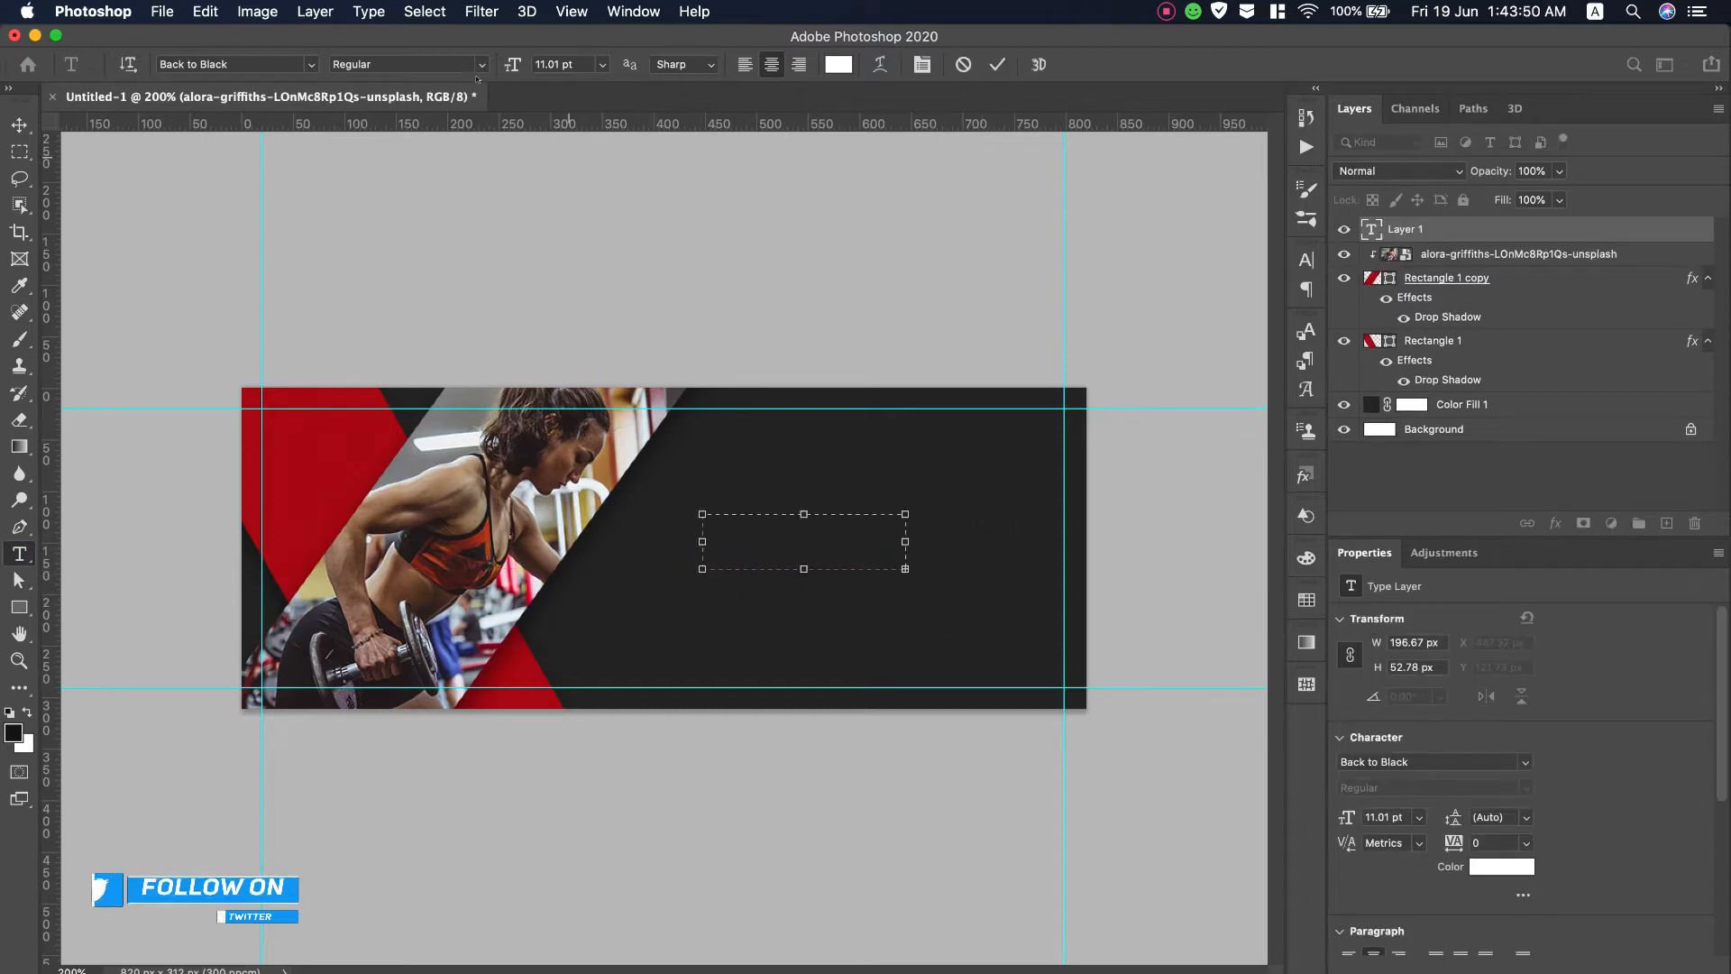
{"action": "left_click", "coordinate": [368, 11]}
{"action": "left_click", "coordinate": [507, 493]}
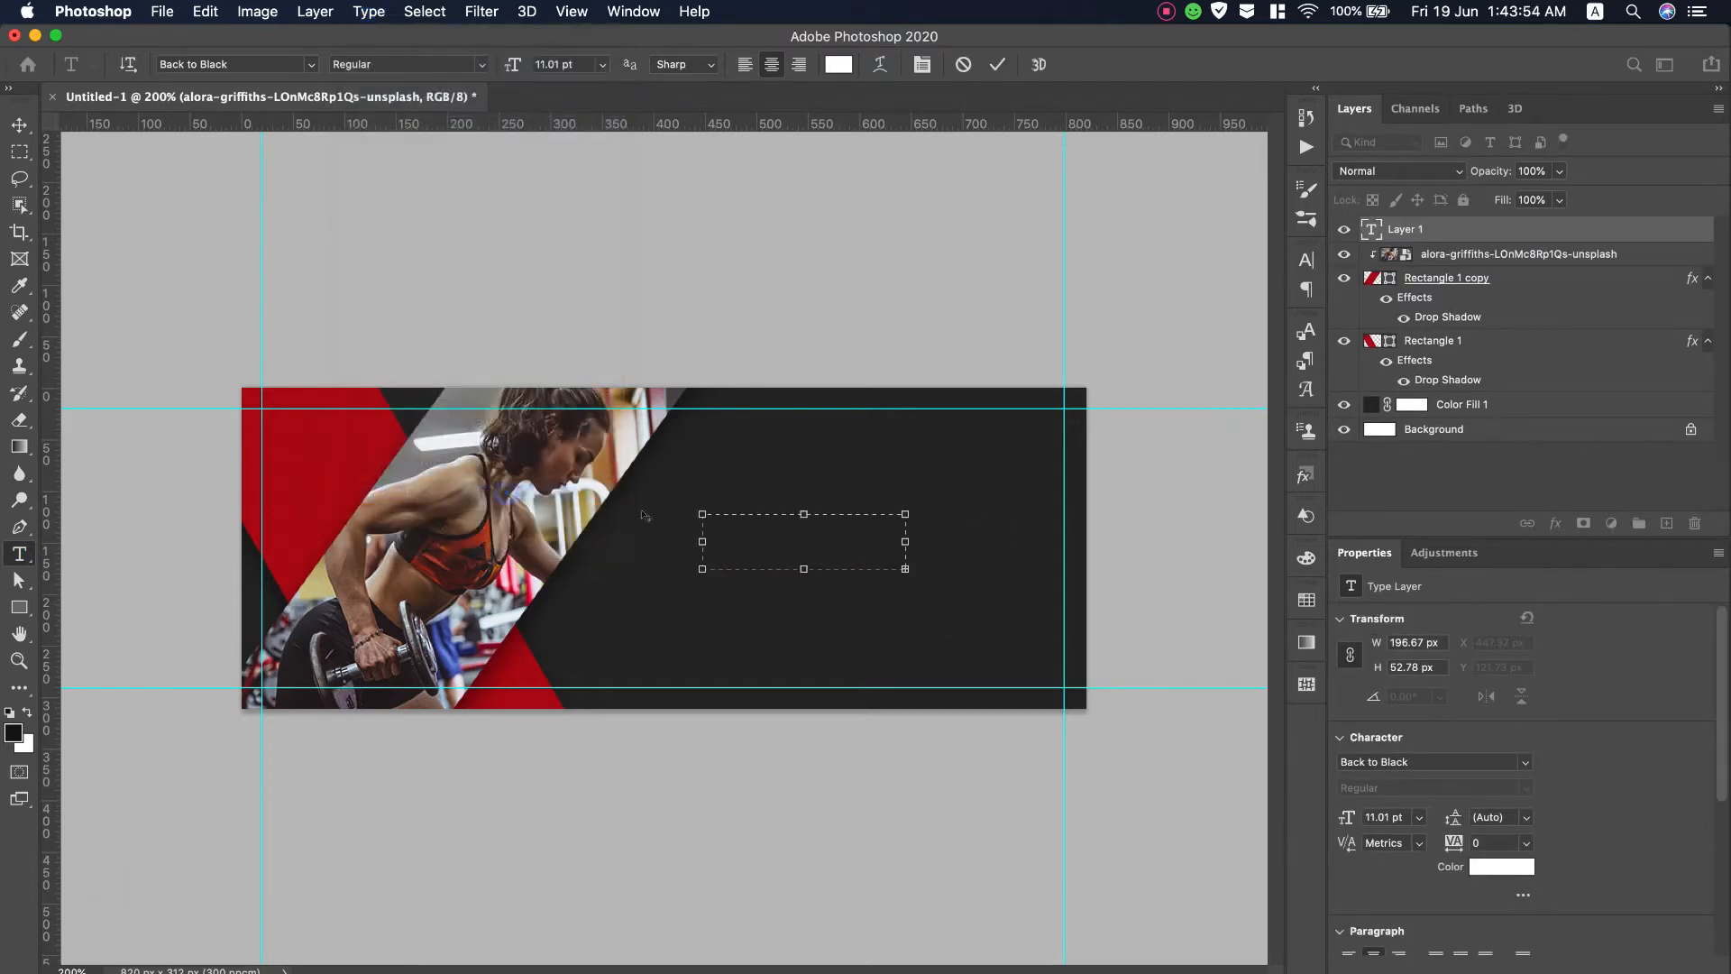
{"action": "mouse_move", "coordinate": [513, 65]}
{"action": "left_mouse_down"}
{"action": "mouse_move", "coordinate": [496, 65]}
{"action": "mouse_move", "coordinate": [560, 65]}
{"action": "mouse_move", "coordinate": [532, 65]}
{"action": "left_mouse_up"}
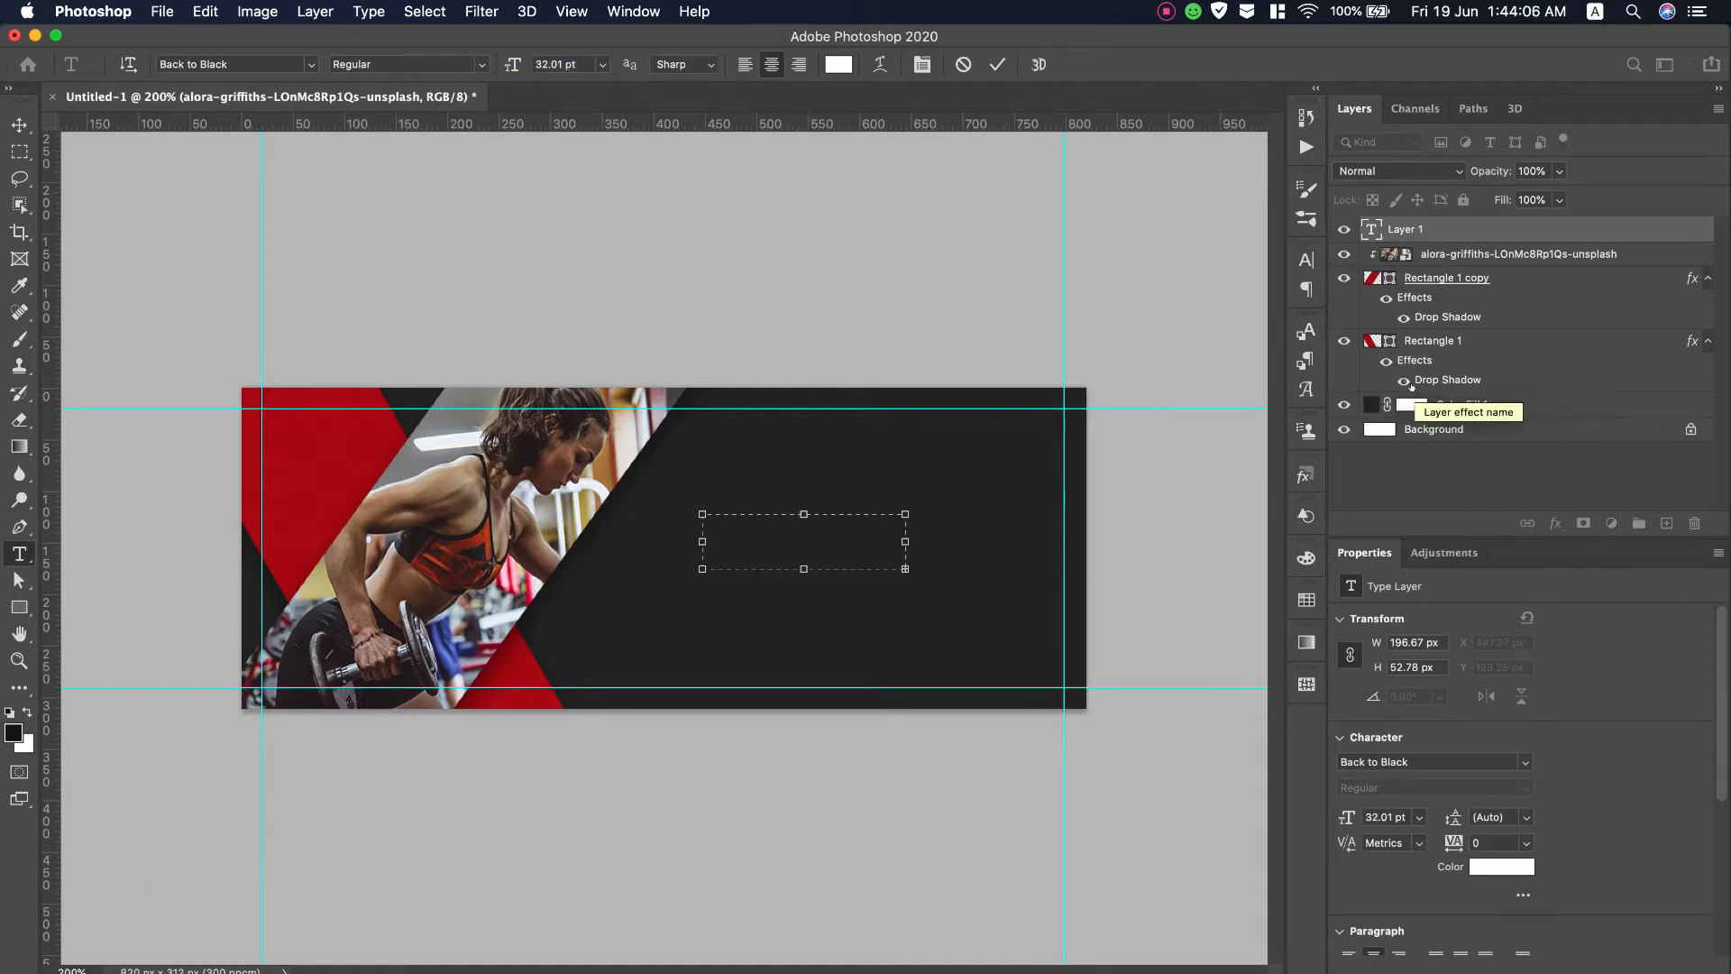
{"action": "left_click", "coordinate": [839, 64]}
{"action": "key", "text": "Return"}
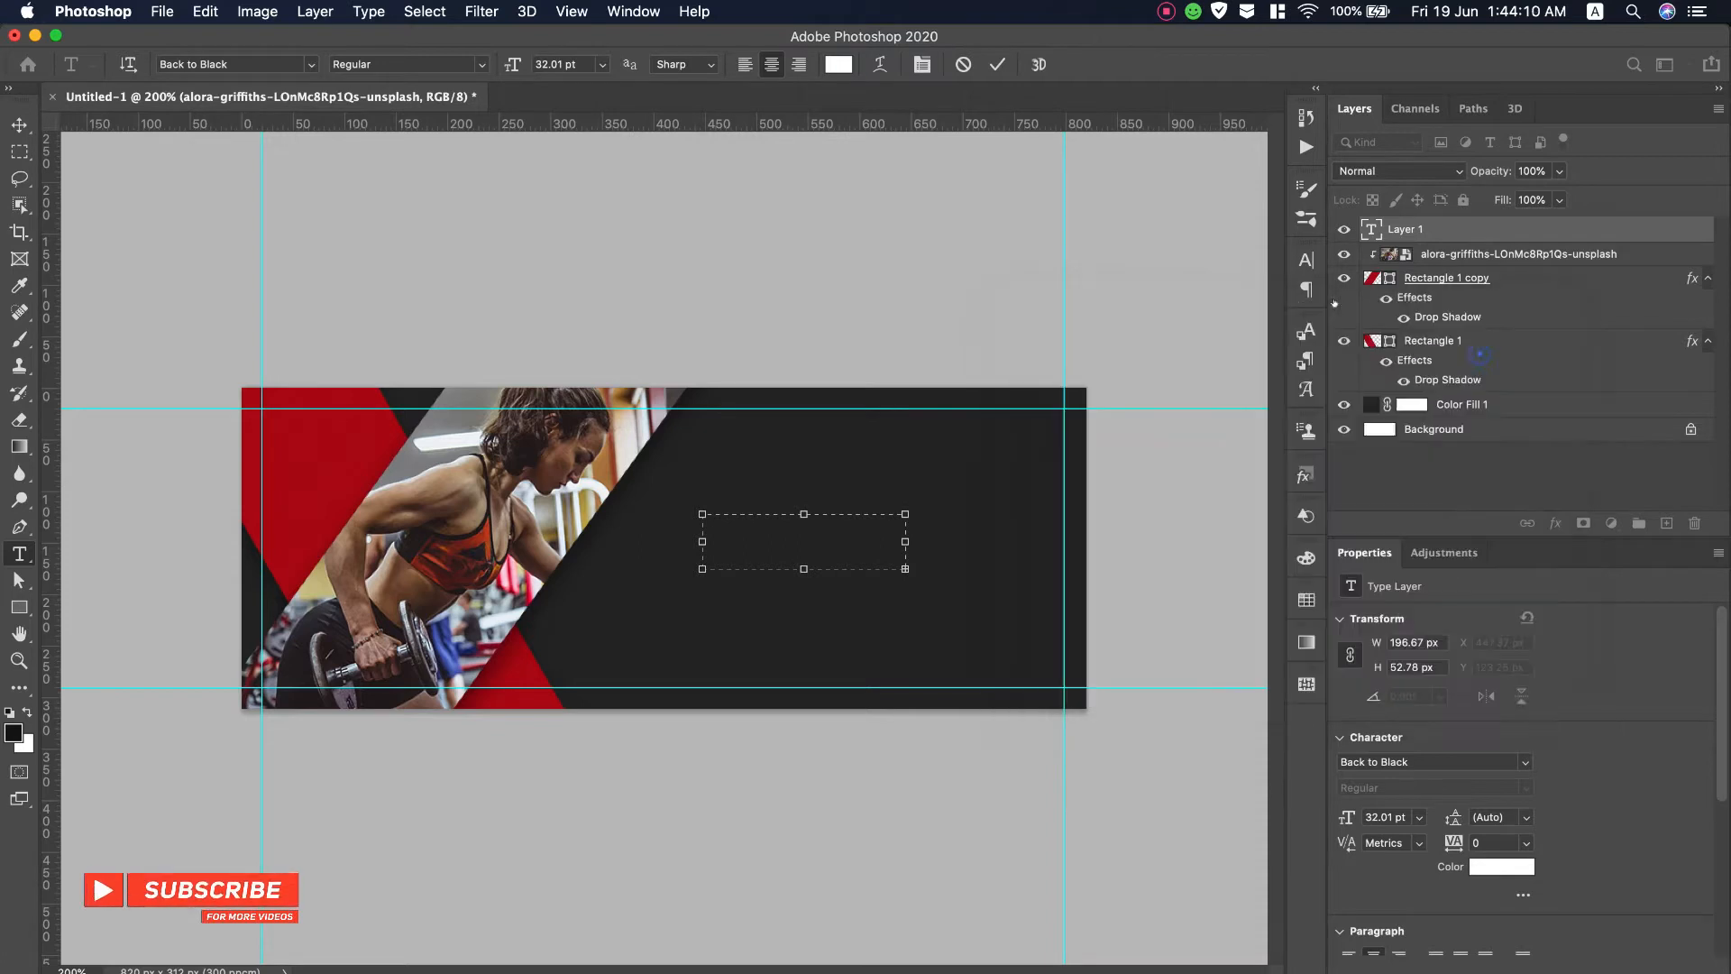
Commit the second text box and delete its text layer
{"action": "left_click", "coordinate": [997, 64]}
{"action": "right_click", "coordinate": [1438, 229]}
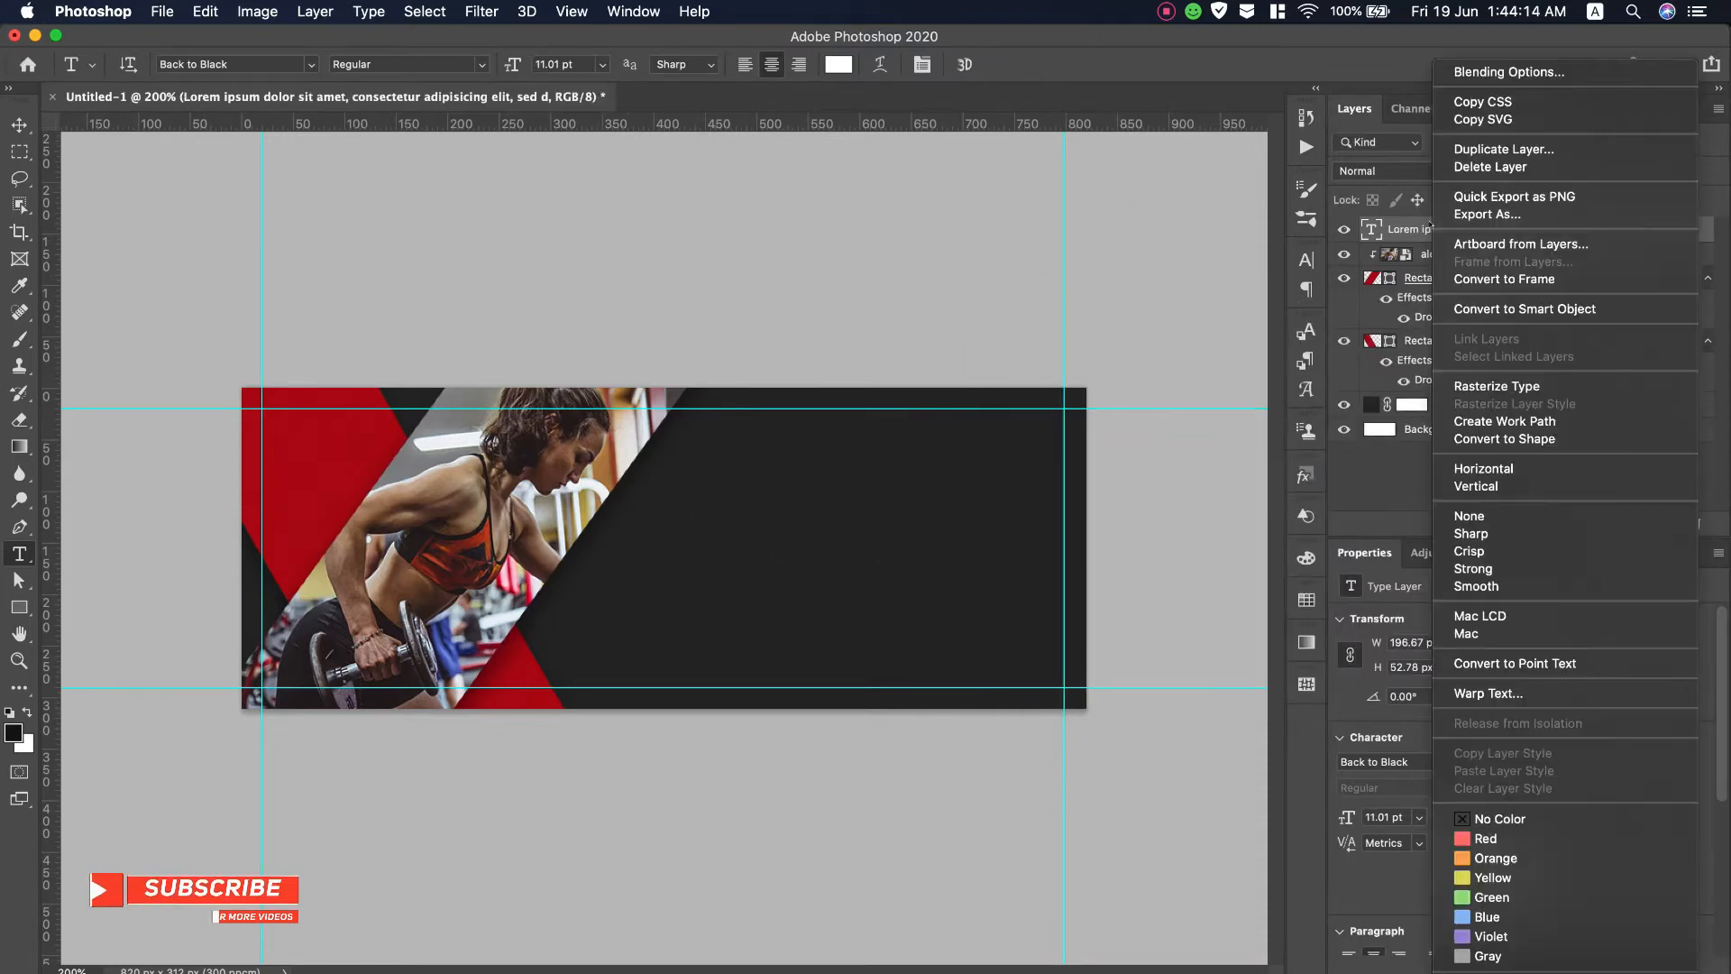
{"action": "left_click", "coordinate": [1509, 166]}
{"action": "left_click", "coordinate": [1020, 370]}
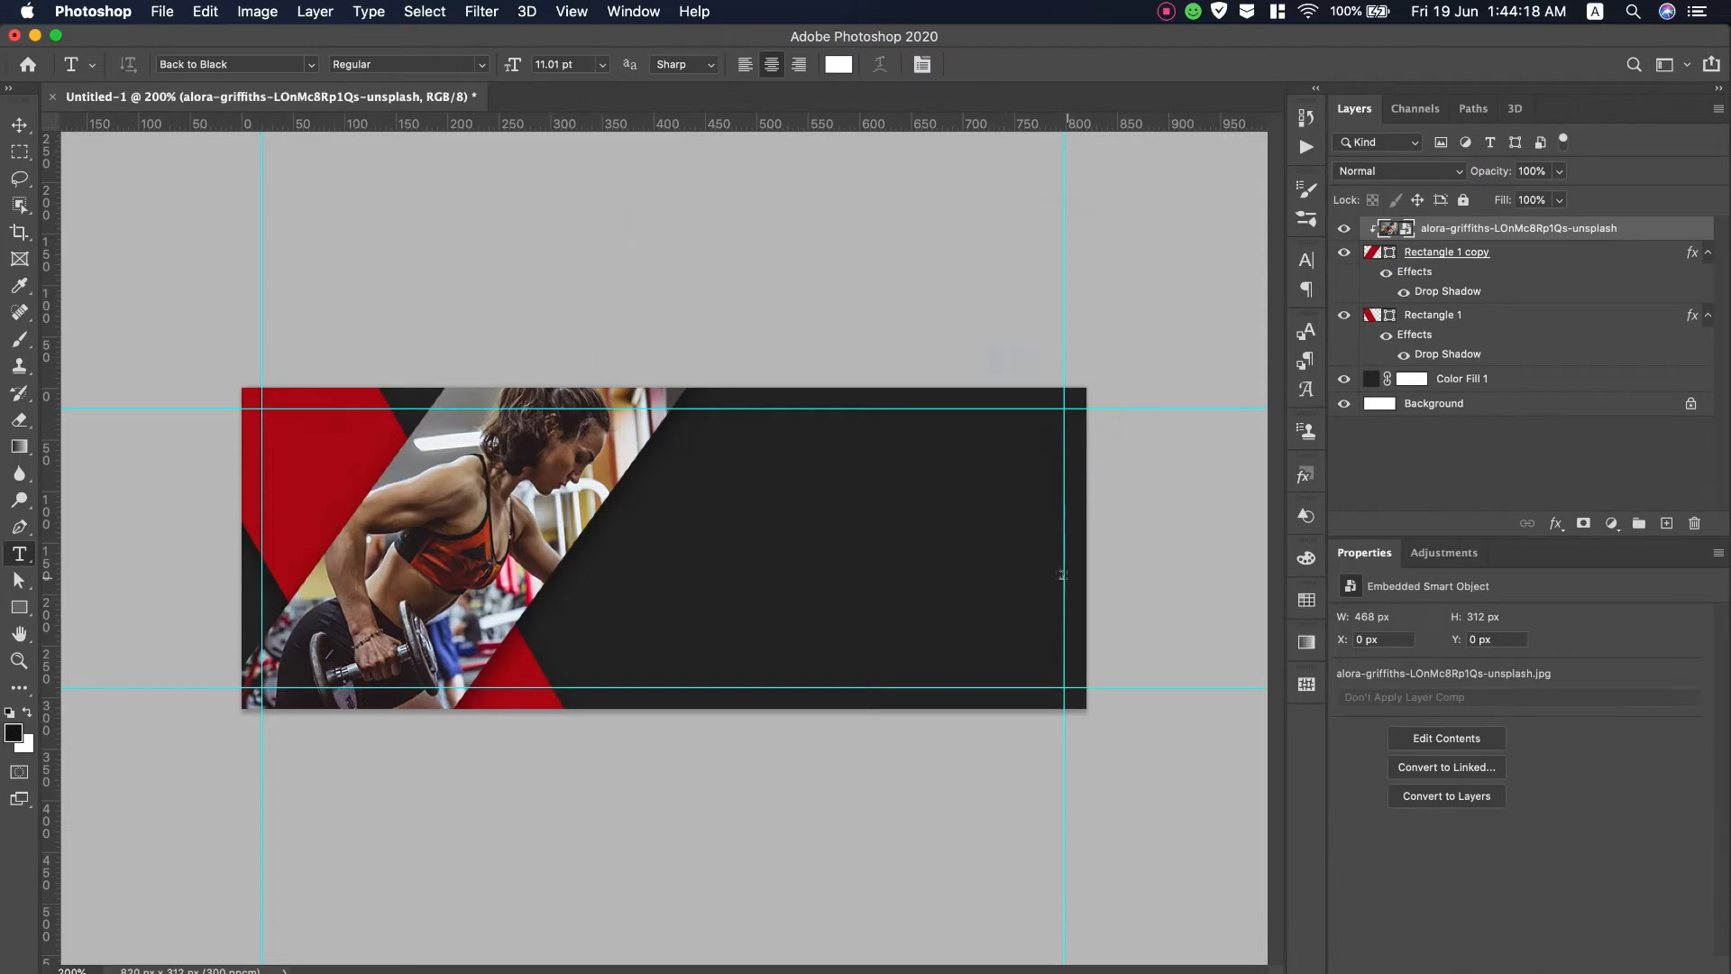
Switch to TextEdit, select the "Brand Name" line in the banner copy, and return to Photoshop
{"action": "key", "text": "super+Tab"}
{"action": "left_click_drag", "start_coordinate": [345, 160], "coordinate": [413, 159]}
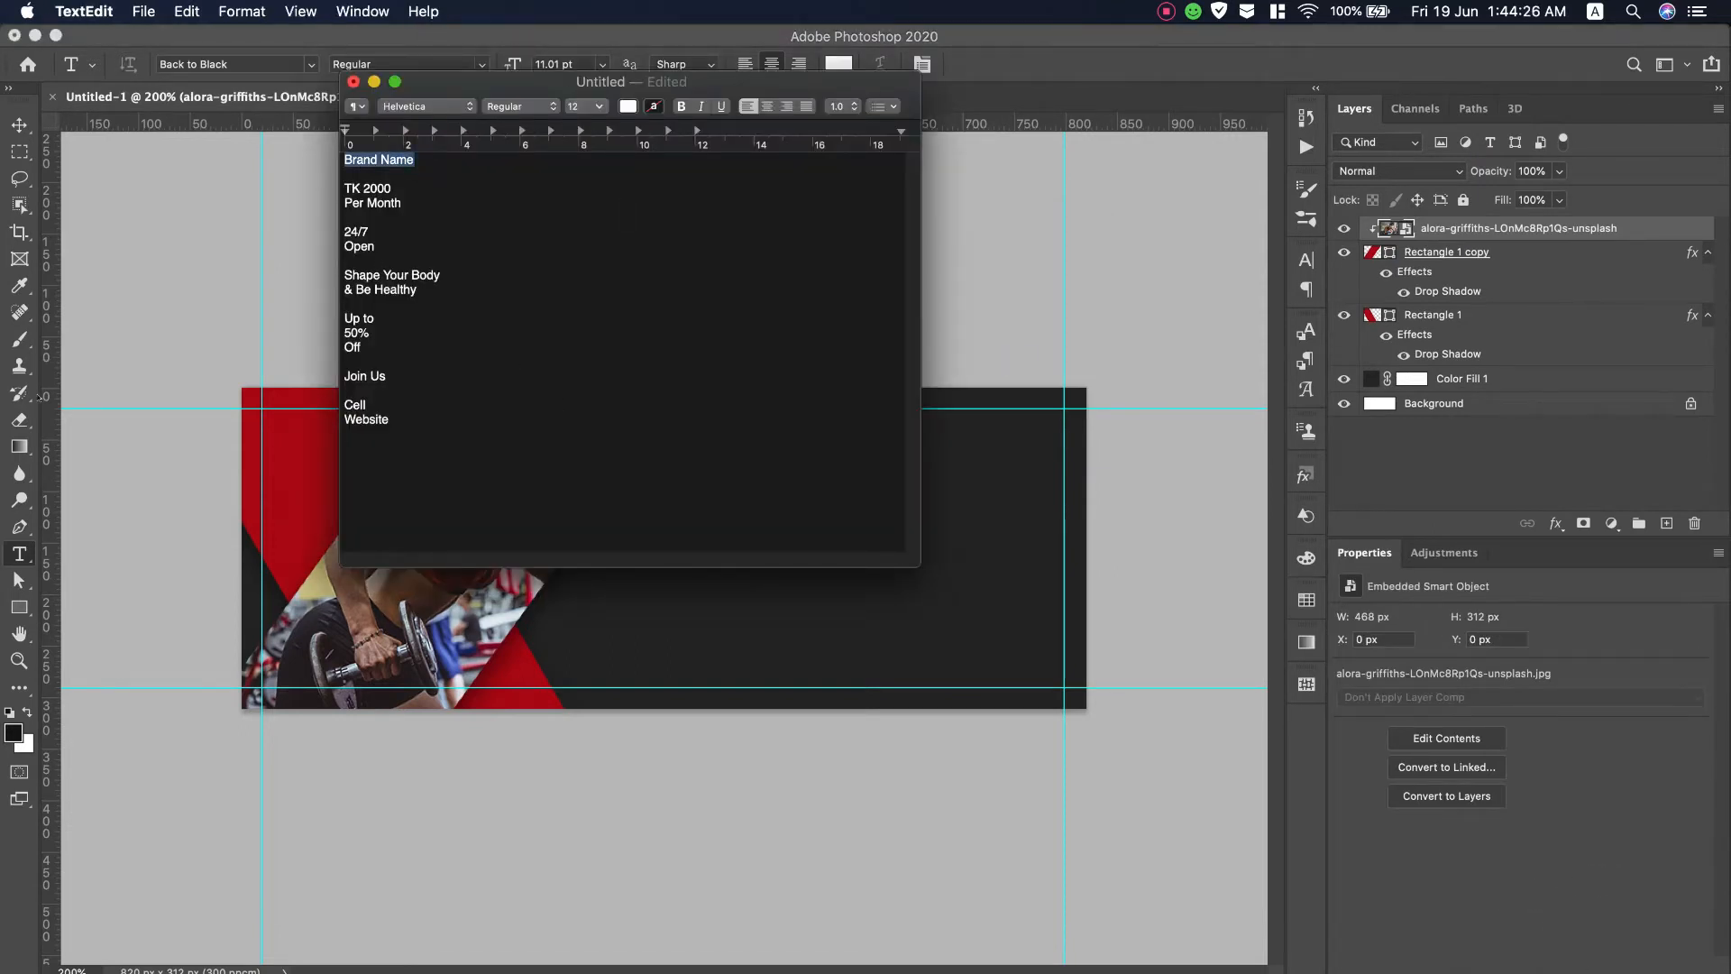
{"action": "left_click", "coordinate": [141, 11]}
{"action": "left_click", "coordinate": [142, 11]}
{"action": "key", "text": "super+Tab"}
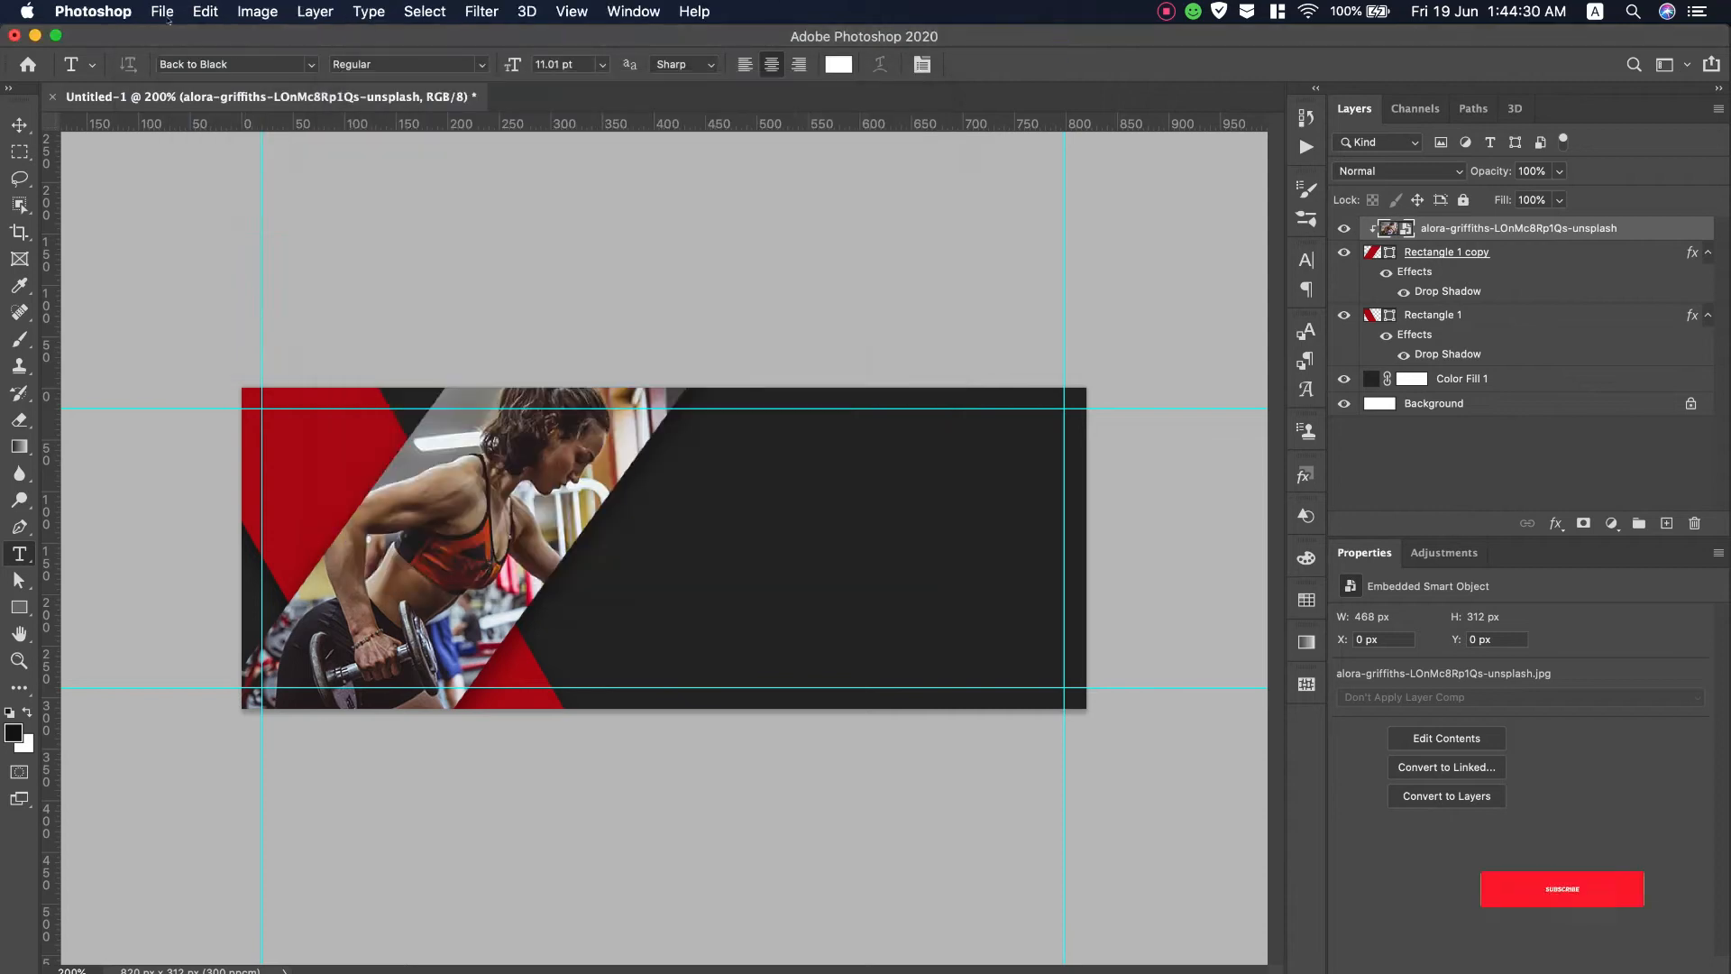
Place the Tech Gym logo PNG from Downloads at about 70 by 32 px in the upper-right guide corner
{"action": "left_click", "coordinate": [155, 11]}
{"action": "left_click", "coordinate": [225, 405]}
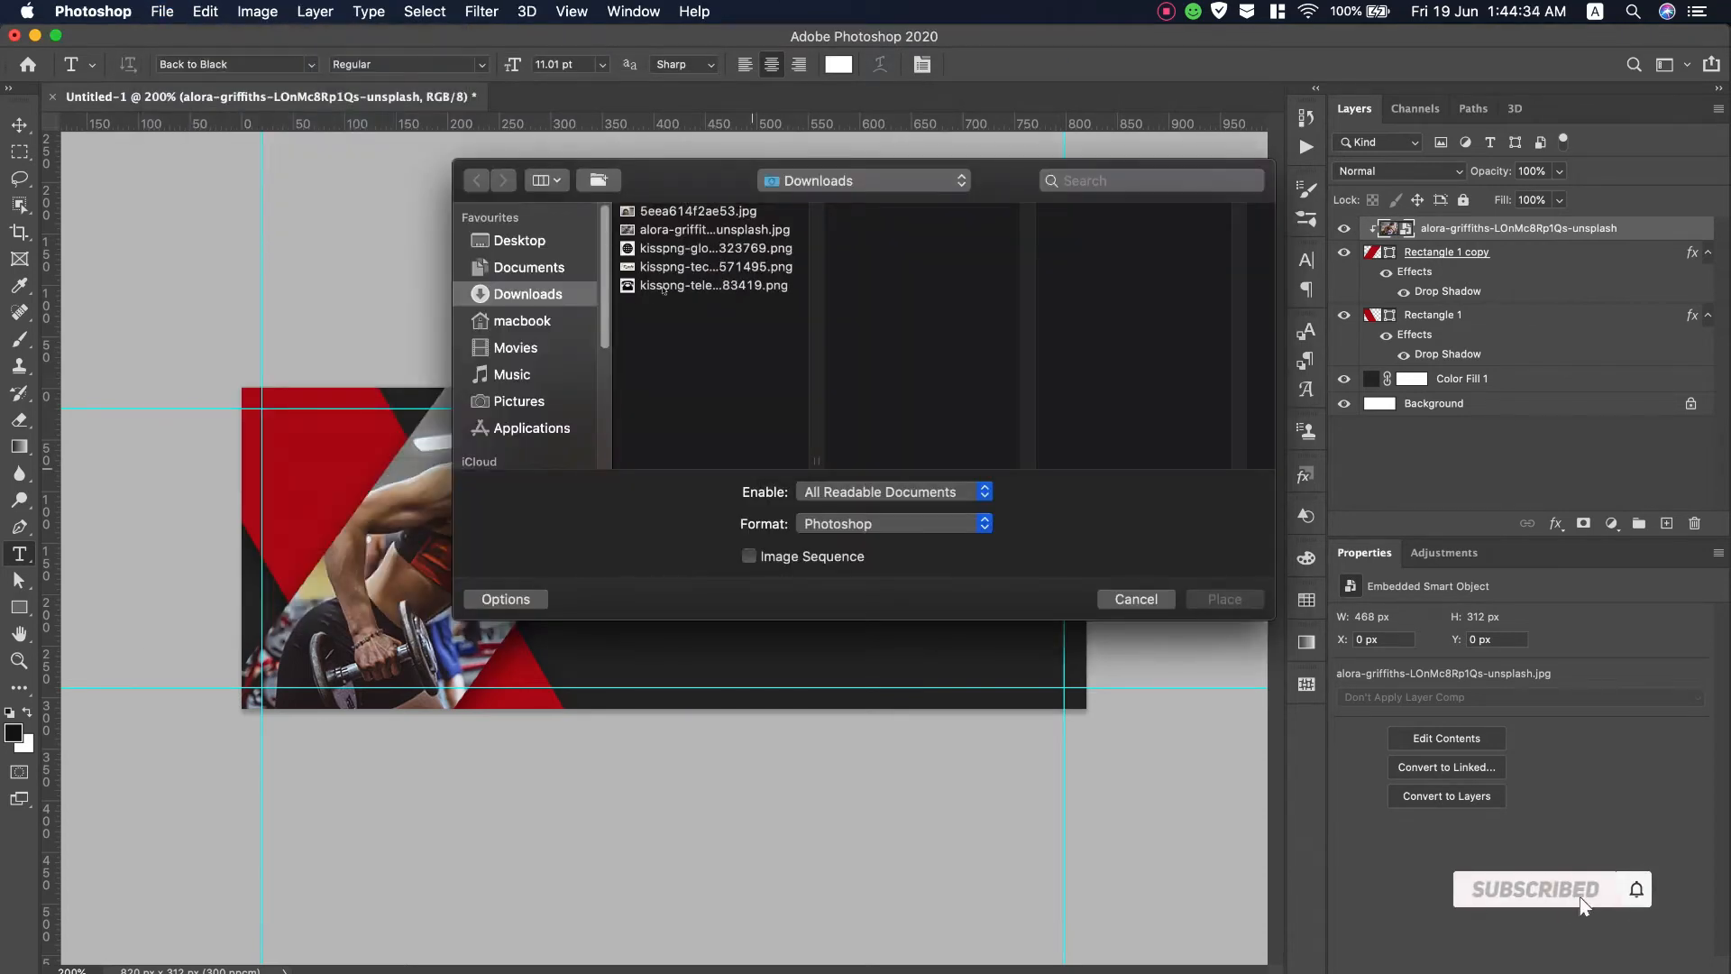
{"action": "left_click", "coordinate": [712, 266]}
{"action": "key", "text": "Return"}
{"action": "left_click_drag", "start_coordinate": [1011, 708], "coordinate": [989, 445]}
{"action": "key", "text": "Return"}
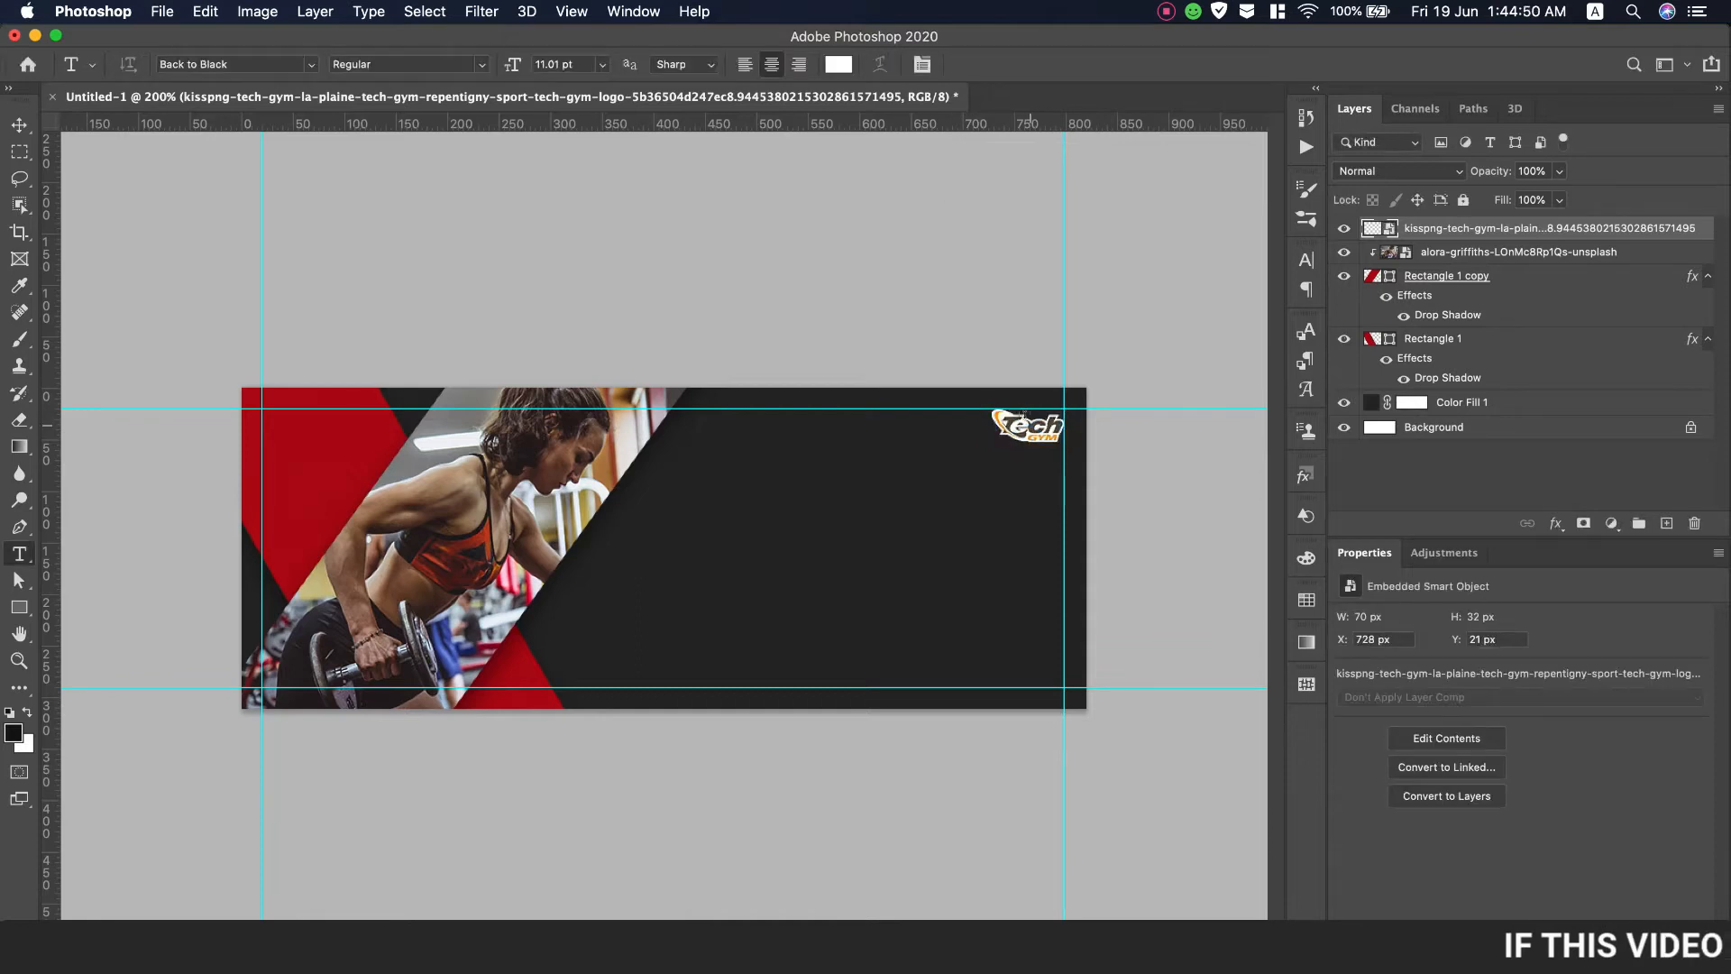
Apply a Hue/Saturation adjustment to the logo layer with hue -62, saturation +30 and lightness +10
{"action": "left_click", "coordinate": [257, 11]}
{"action": "mouse_move", "coordinate": [361, 68]}
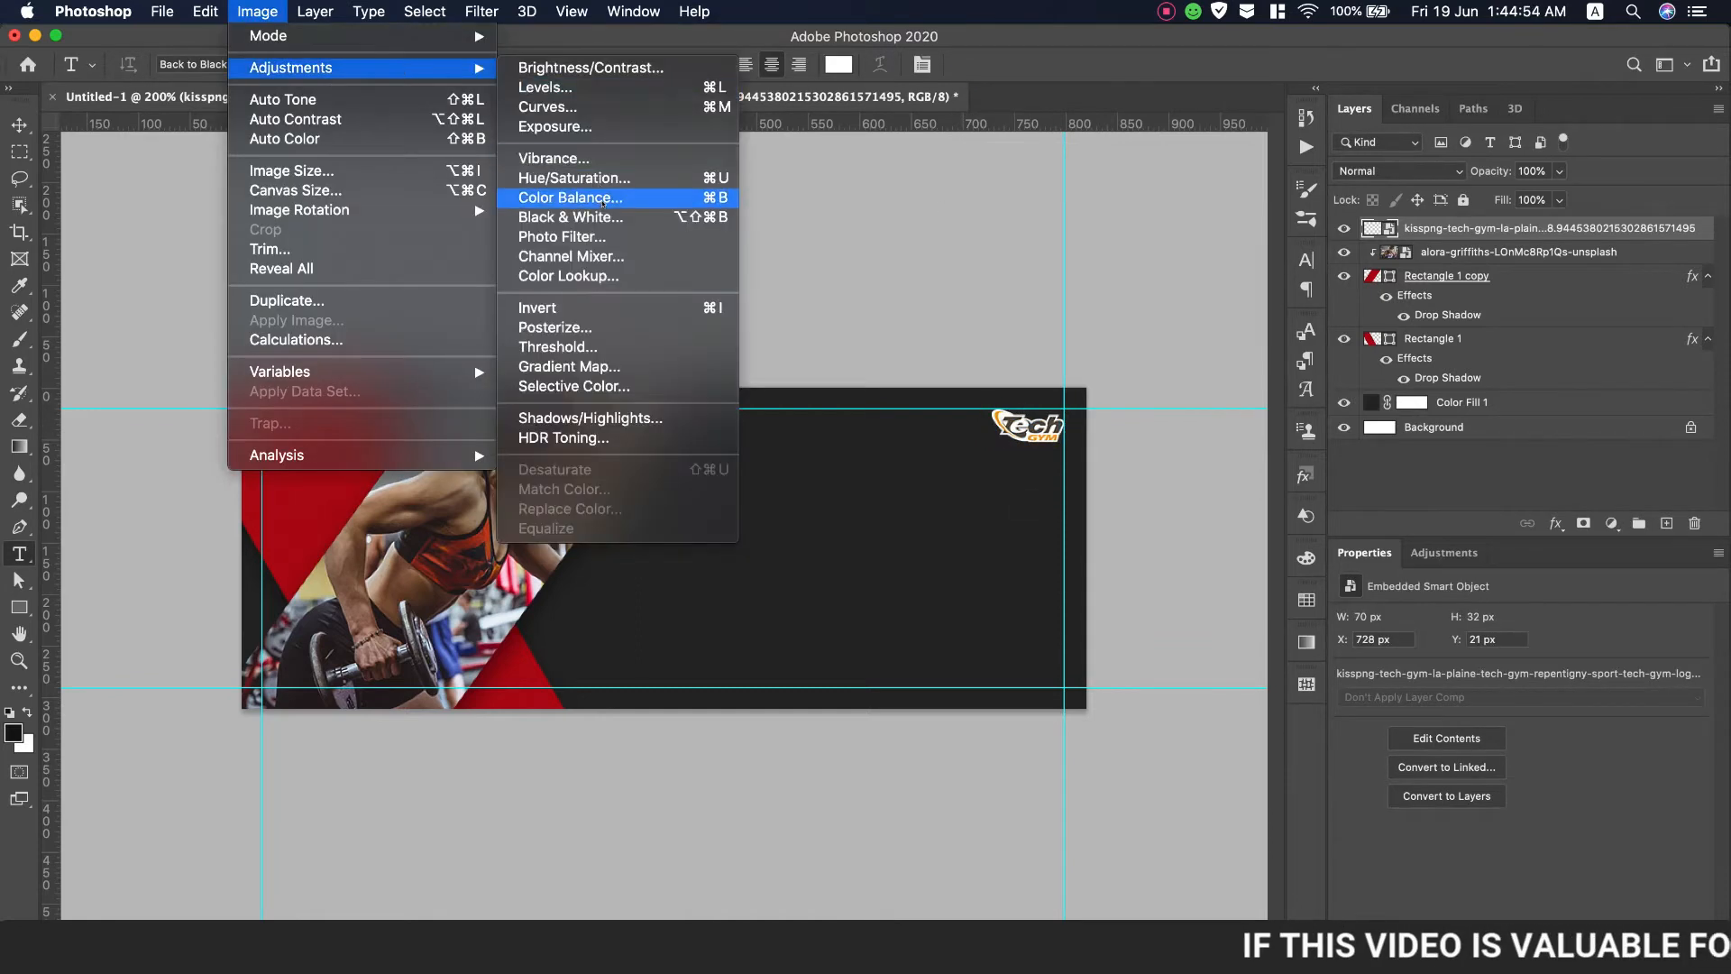
{"action": "left_click", "coordinate": [599, 178]}
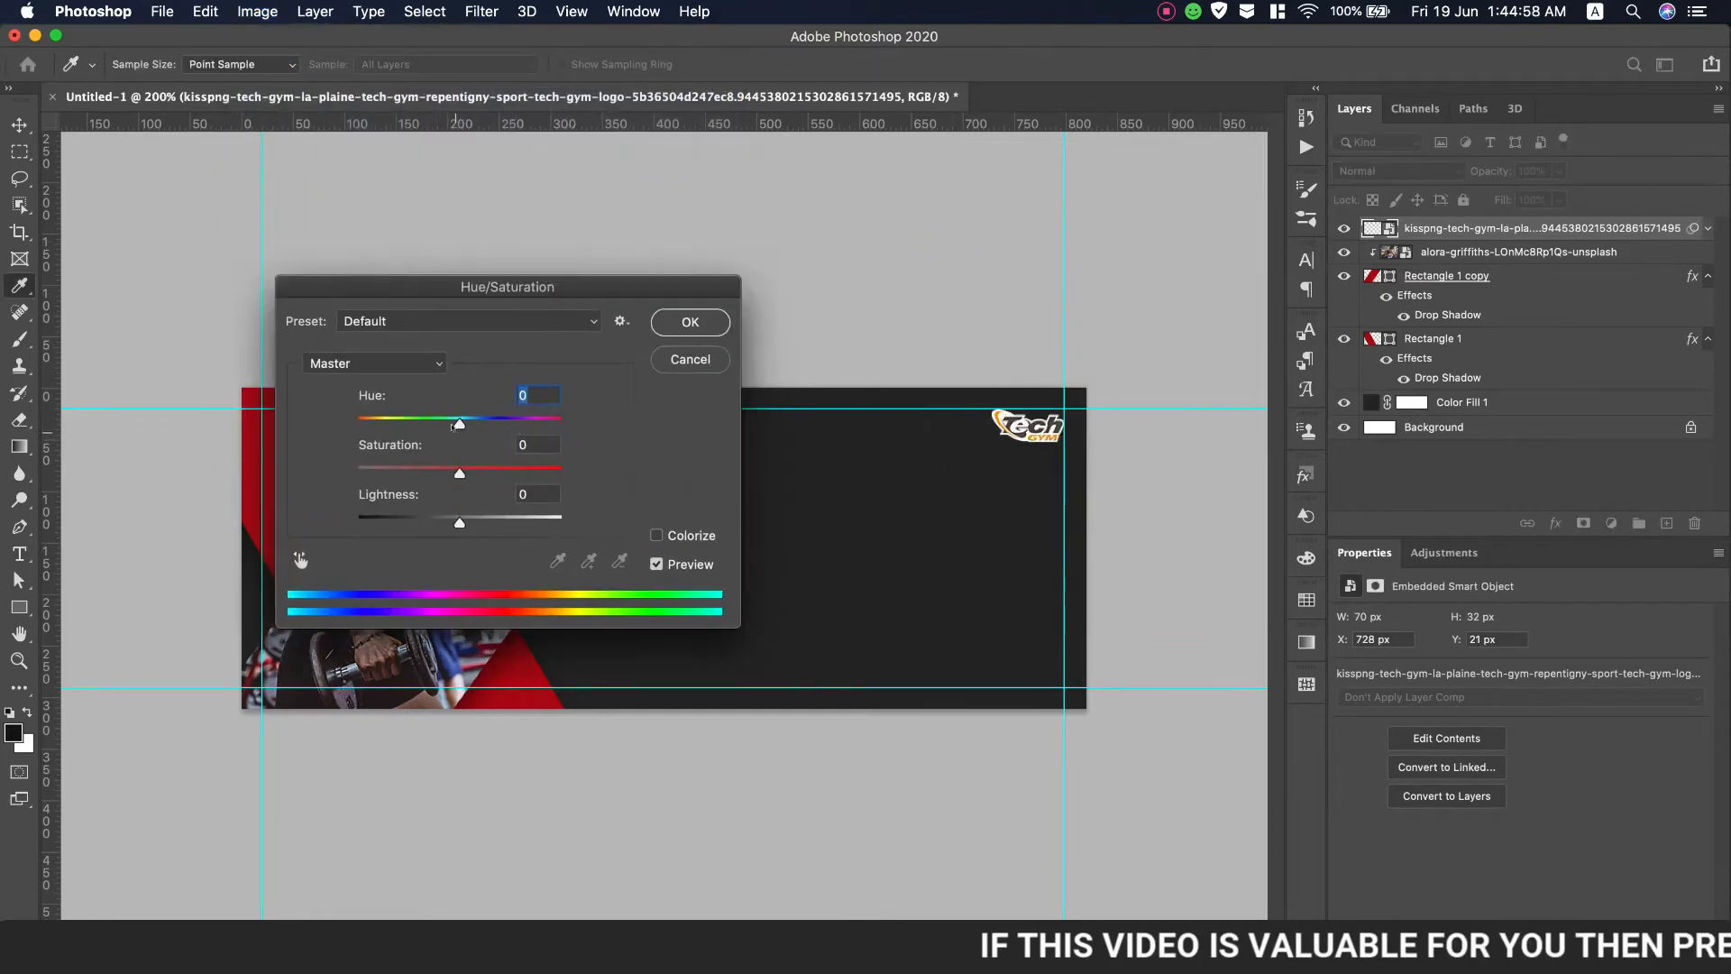
{"action": "left_click_drag", "start_coordinate": [466, 423], "coordinate": [405, 424]}
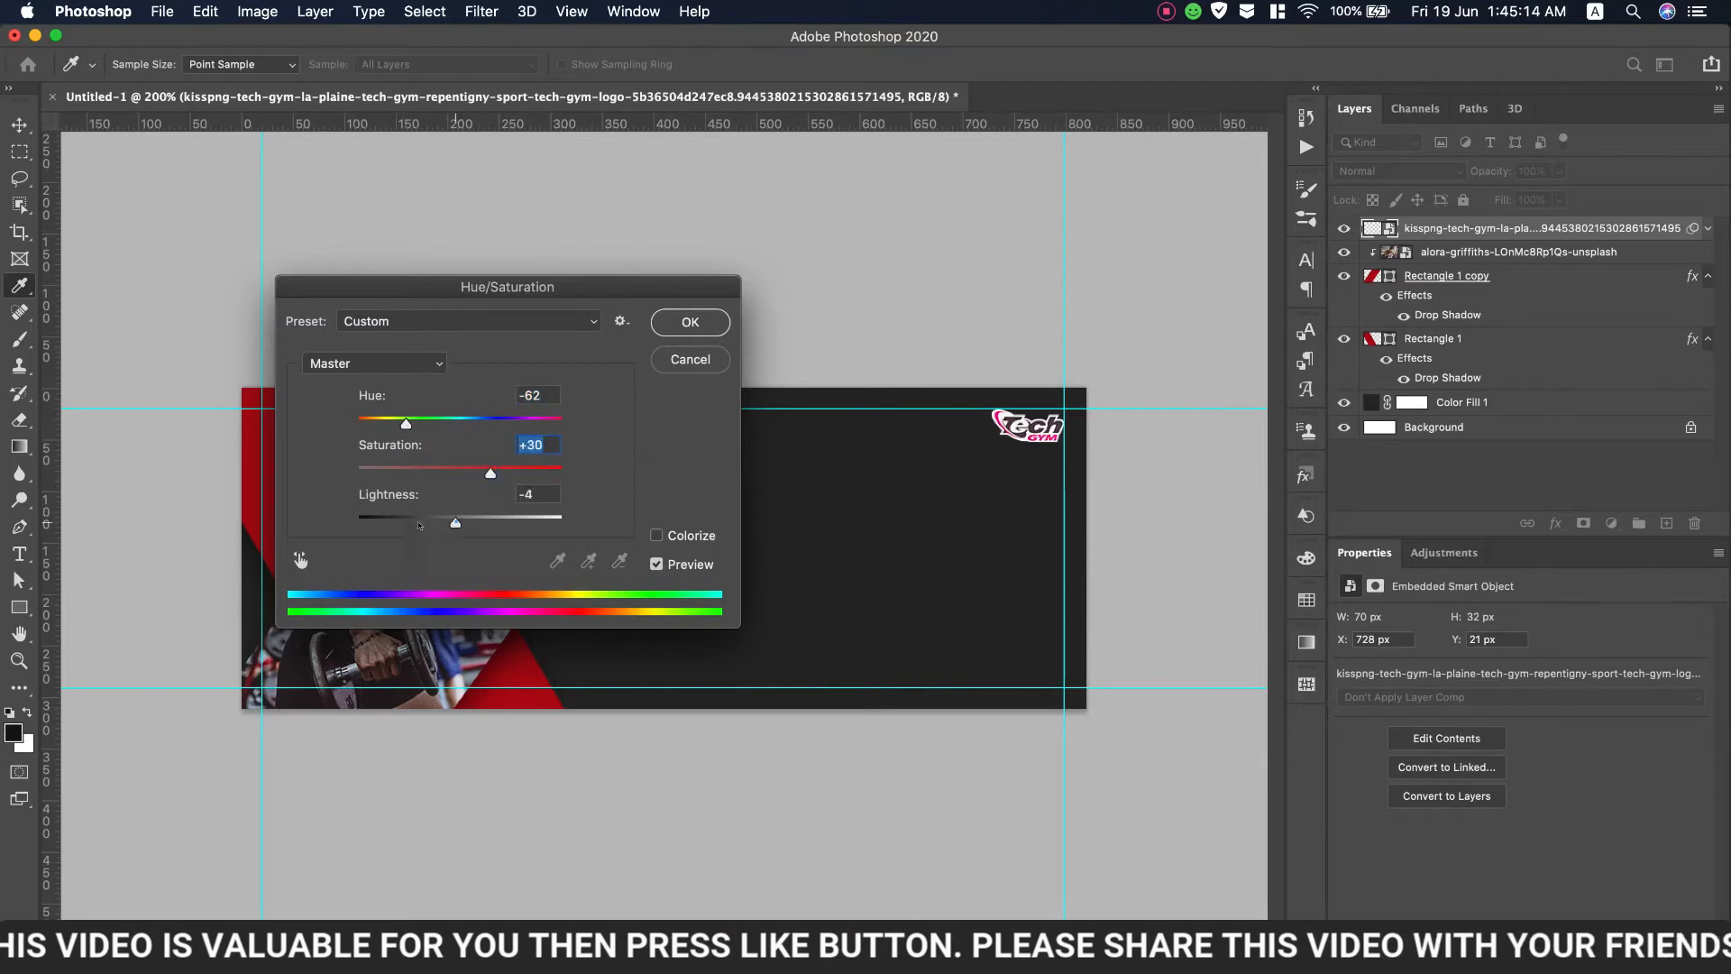
{"action": "left_click_drag", "start_coordinate": [455, 523], "coordinate": [476, 524]}
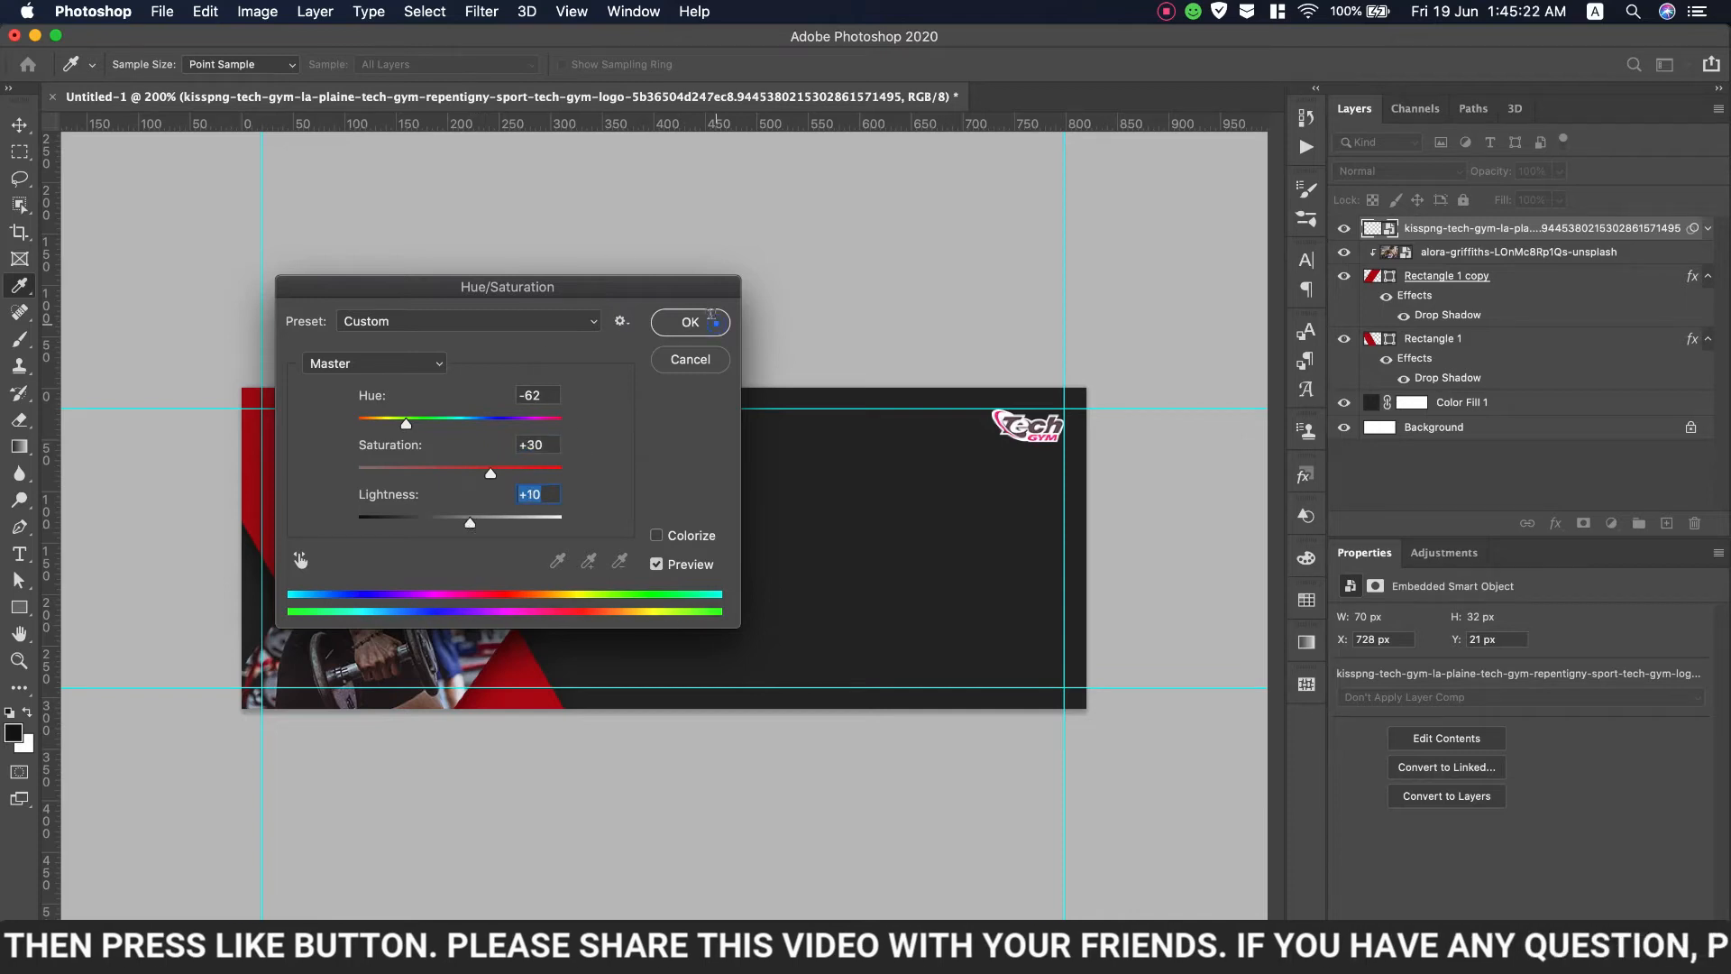
{"action": "left_click", "coordinate": [711, 314]}
Enlarge the logo to about 78 by 36 px, keeping it in the upper-right guide corner
{"action": "key", "text": "t"}
{"action": "key", "text": "super+t"}
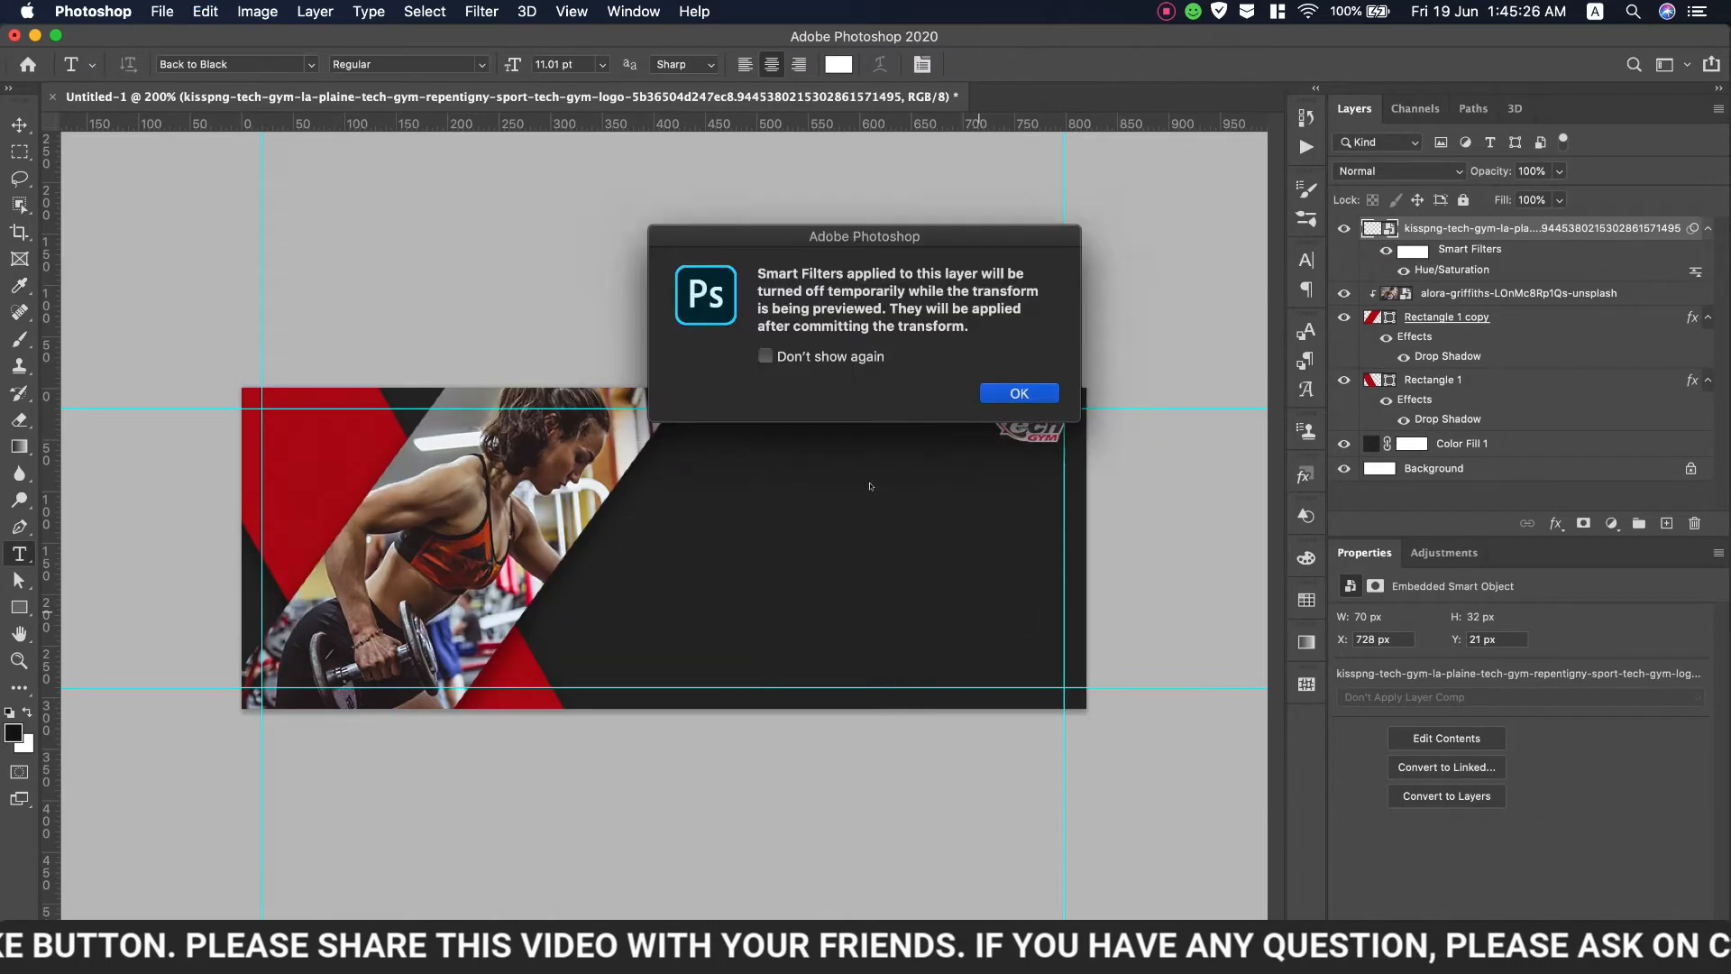
{"action": "left_click", "coordinate": [1019, 391]}
{"action": "key", "text": "Return"}
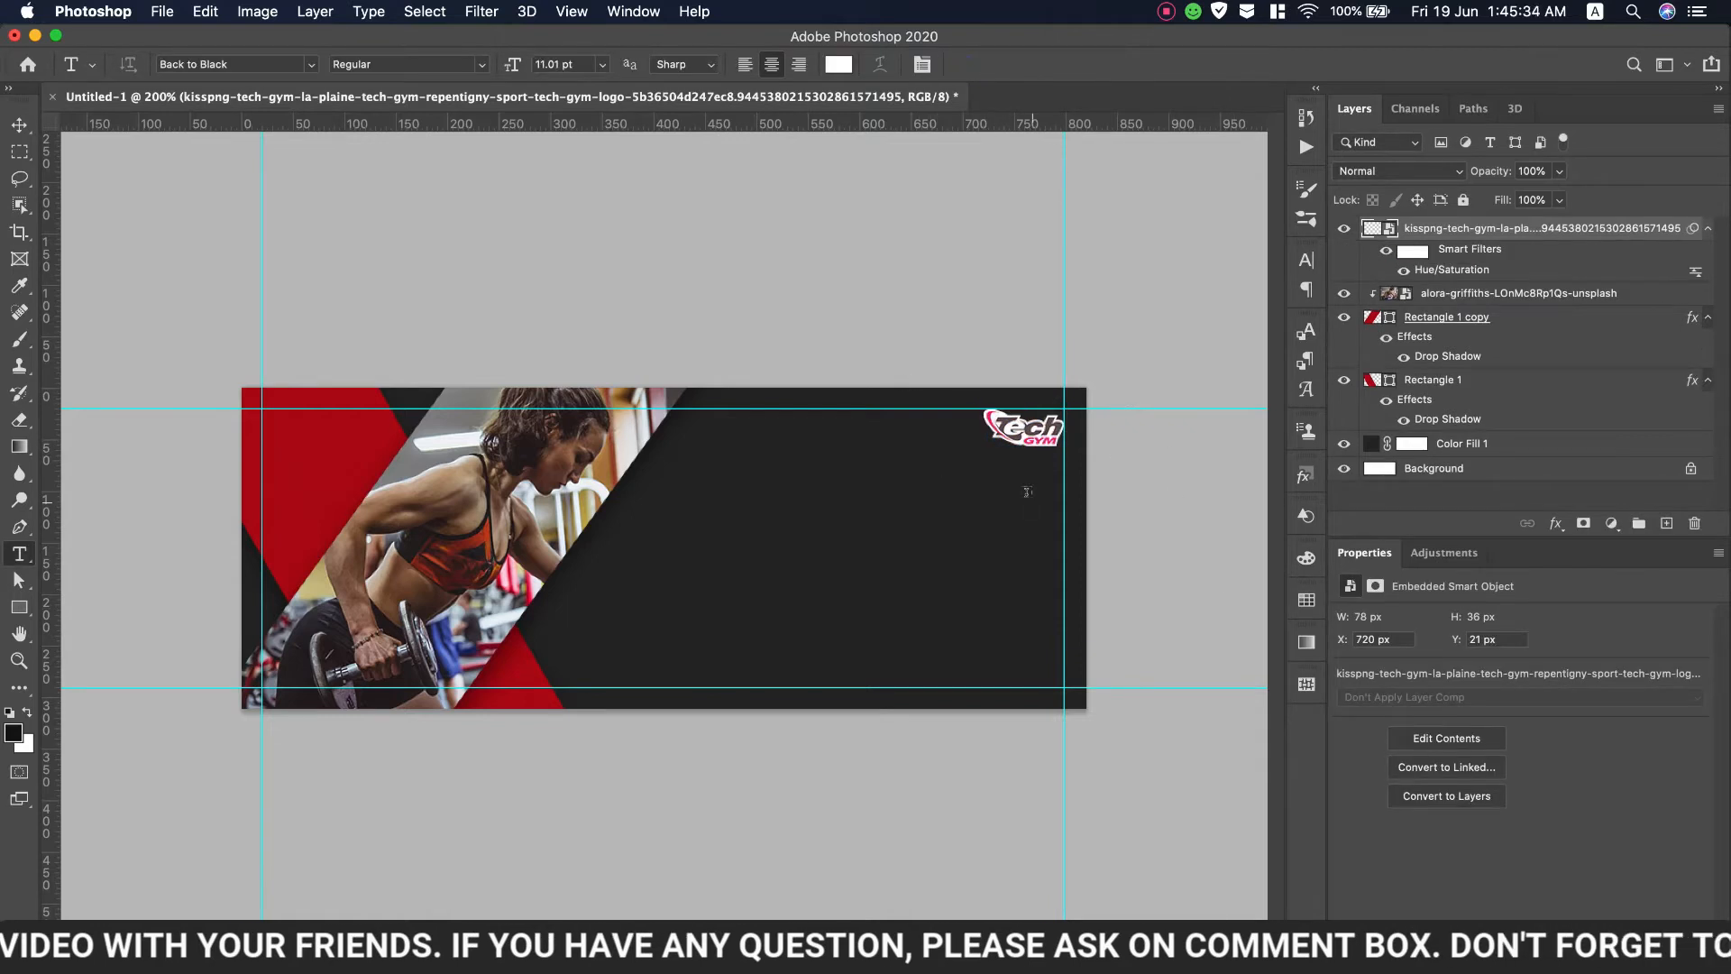
Switch to TextEdit, copy the "TK 2000" line of the banner copy, and return to Photoshop
{"action": "key", "text": "super+Tab"}
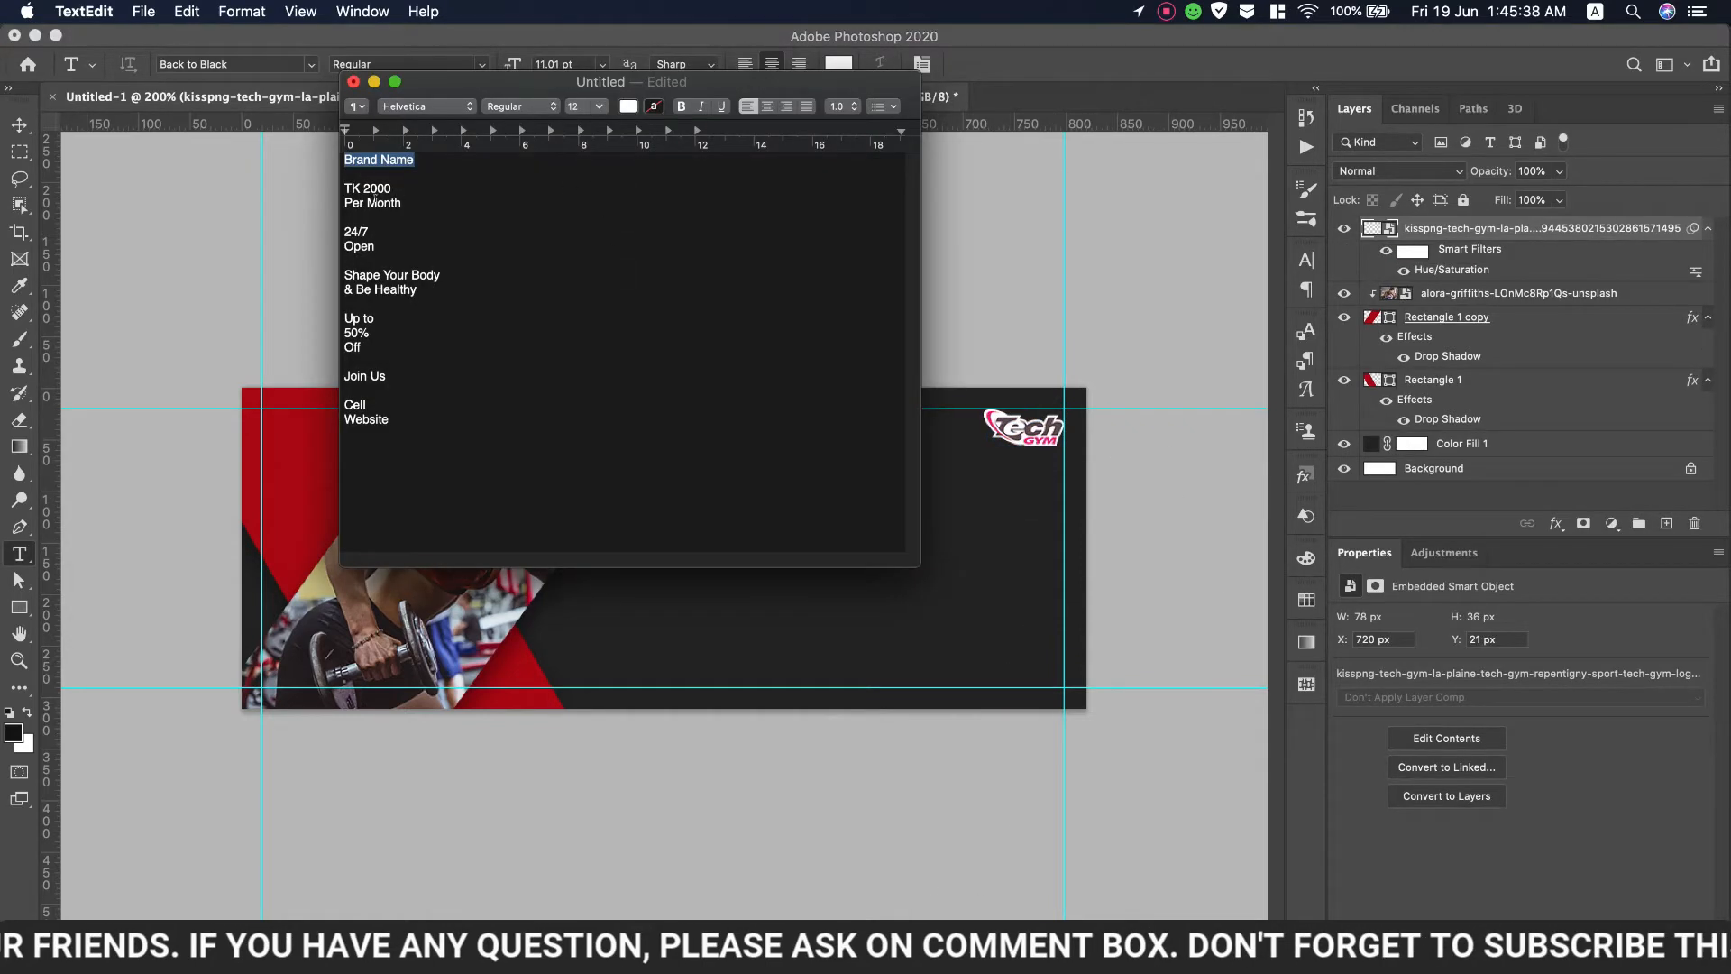
{"action": "left_click_drag", "start_coordinate": [364, 188], "coordinate": [402, 203]}
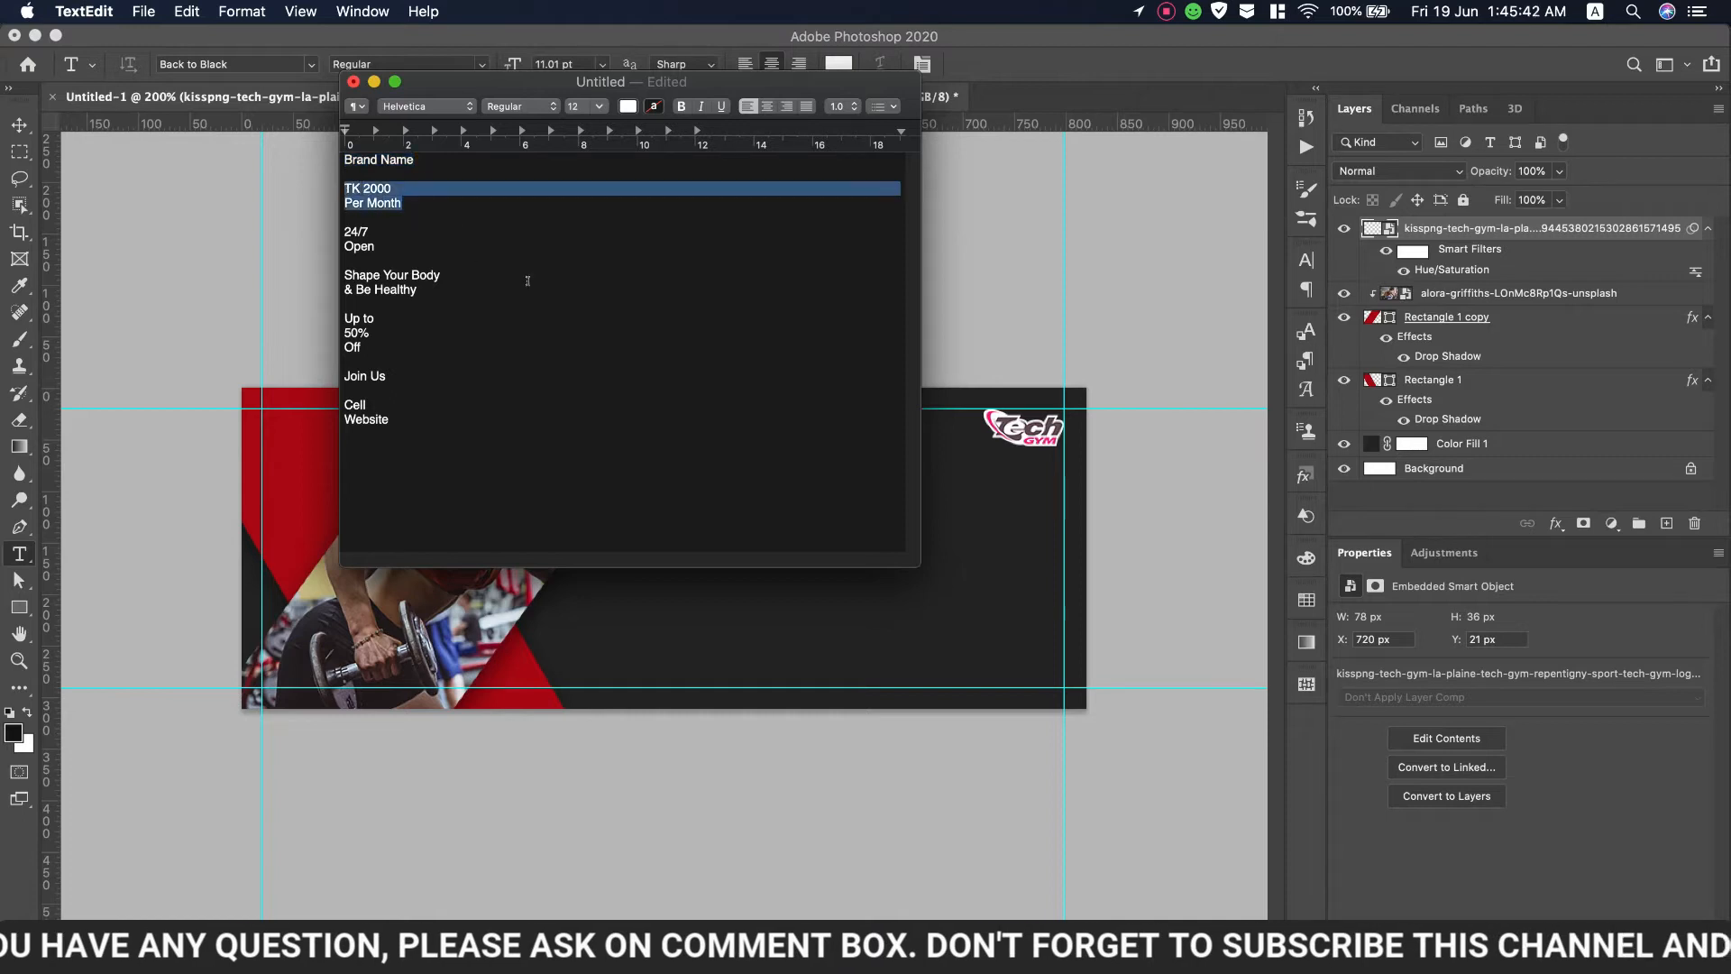
{"action": "left_click", "coordinate": [405, 186]}
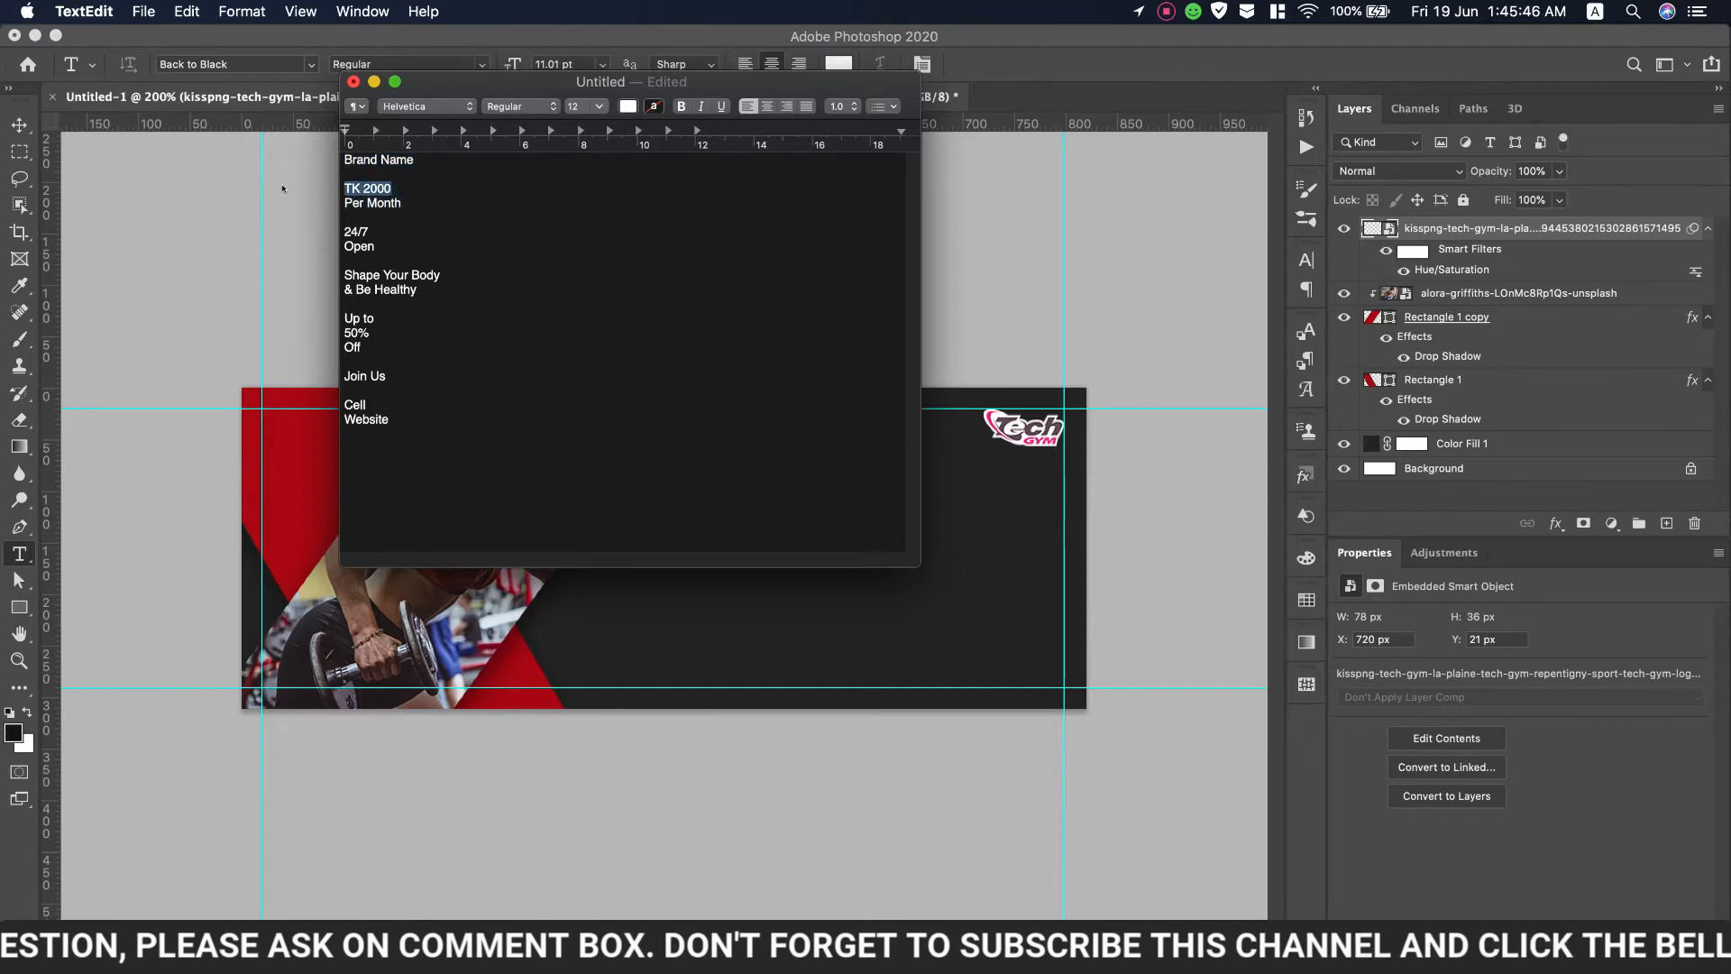
{"action": "key", "text": "super+Tab"}
Add vertical guides at about 694 px and 544 px, and enter "TK 2000" as point text at the 544 px guide
{"action": "left_click_drag", "start_coordinate": [95, 570], "coordinate": [956, 513]}
{"action": "left_click_drag", "start_coordinate": [49, 532], "coordinate": [798, 544]}
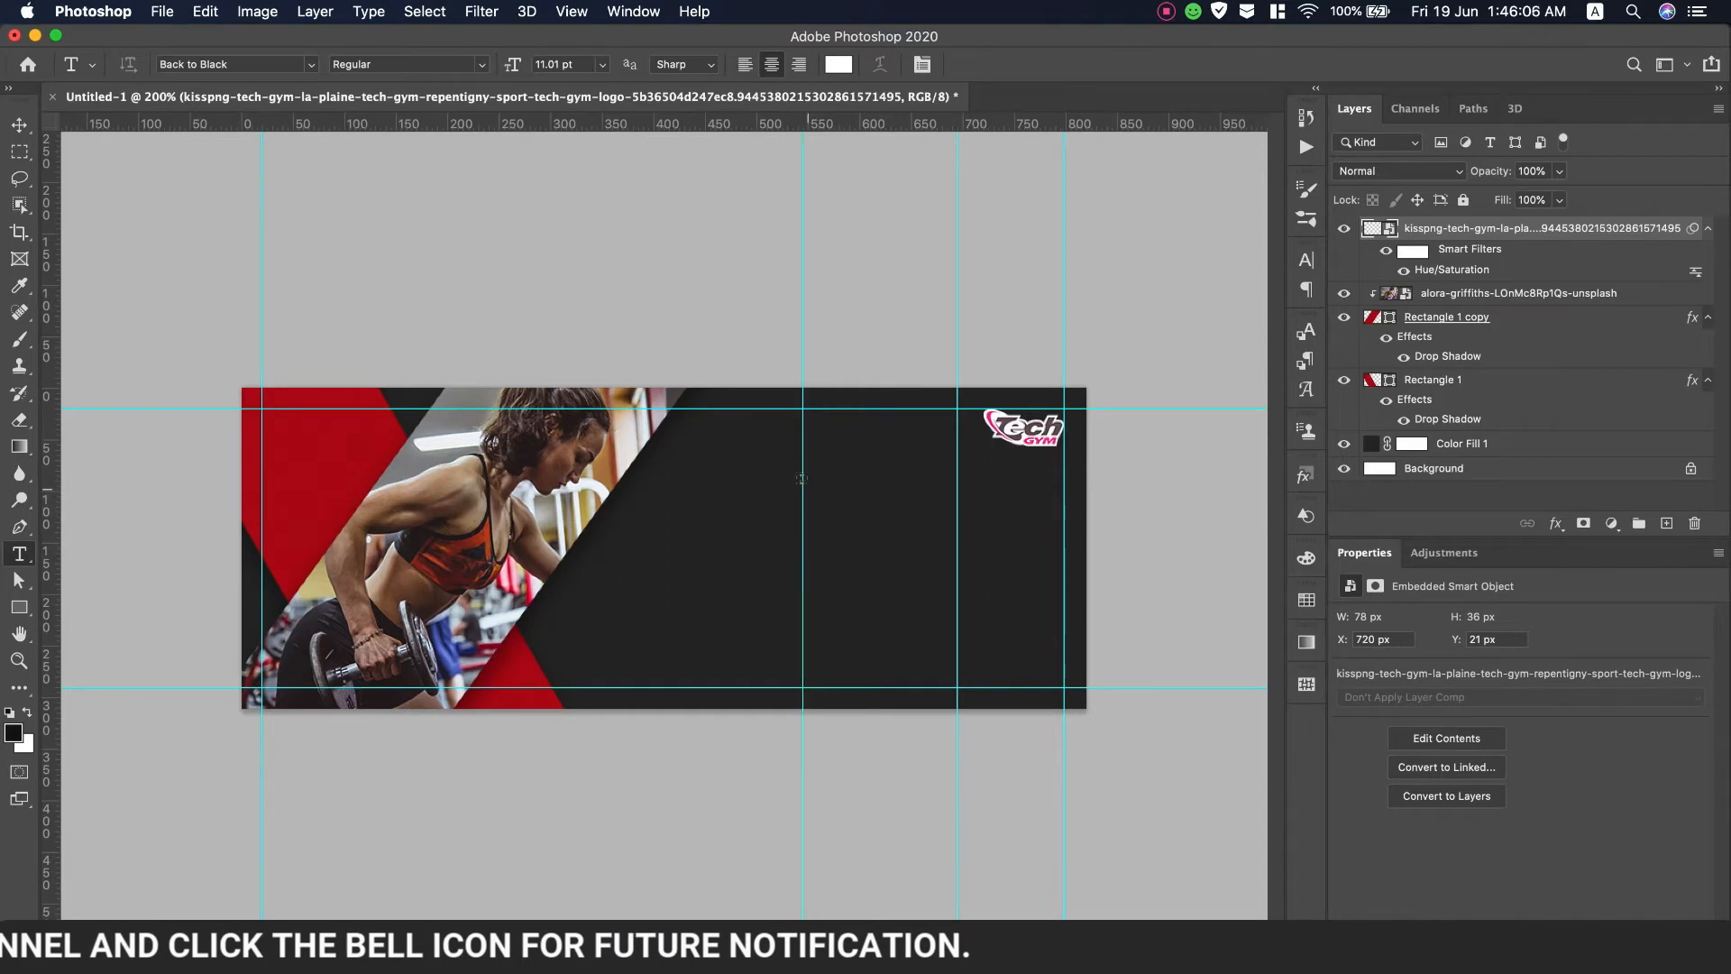
{"action": "left_click", "coordinate": [800, 478]}
{"action": "left_click_drag", "start_coordinate": [507, 68], "coordinate": [494, 76]}
{"action": "type", "text": "TK 2000"}
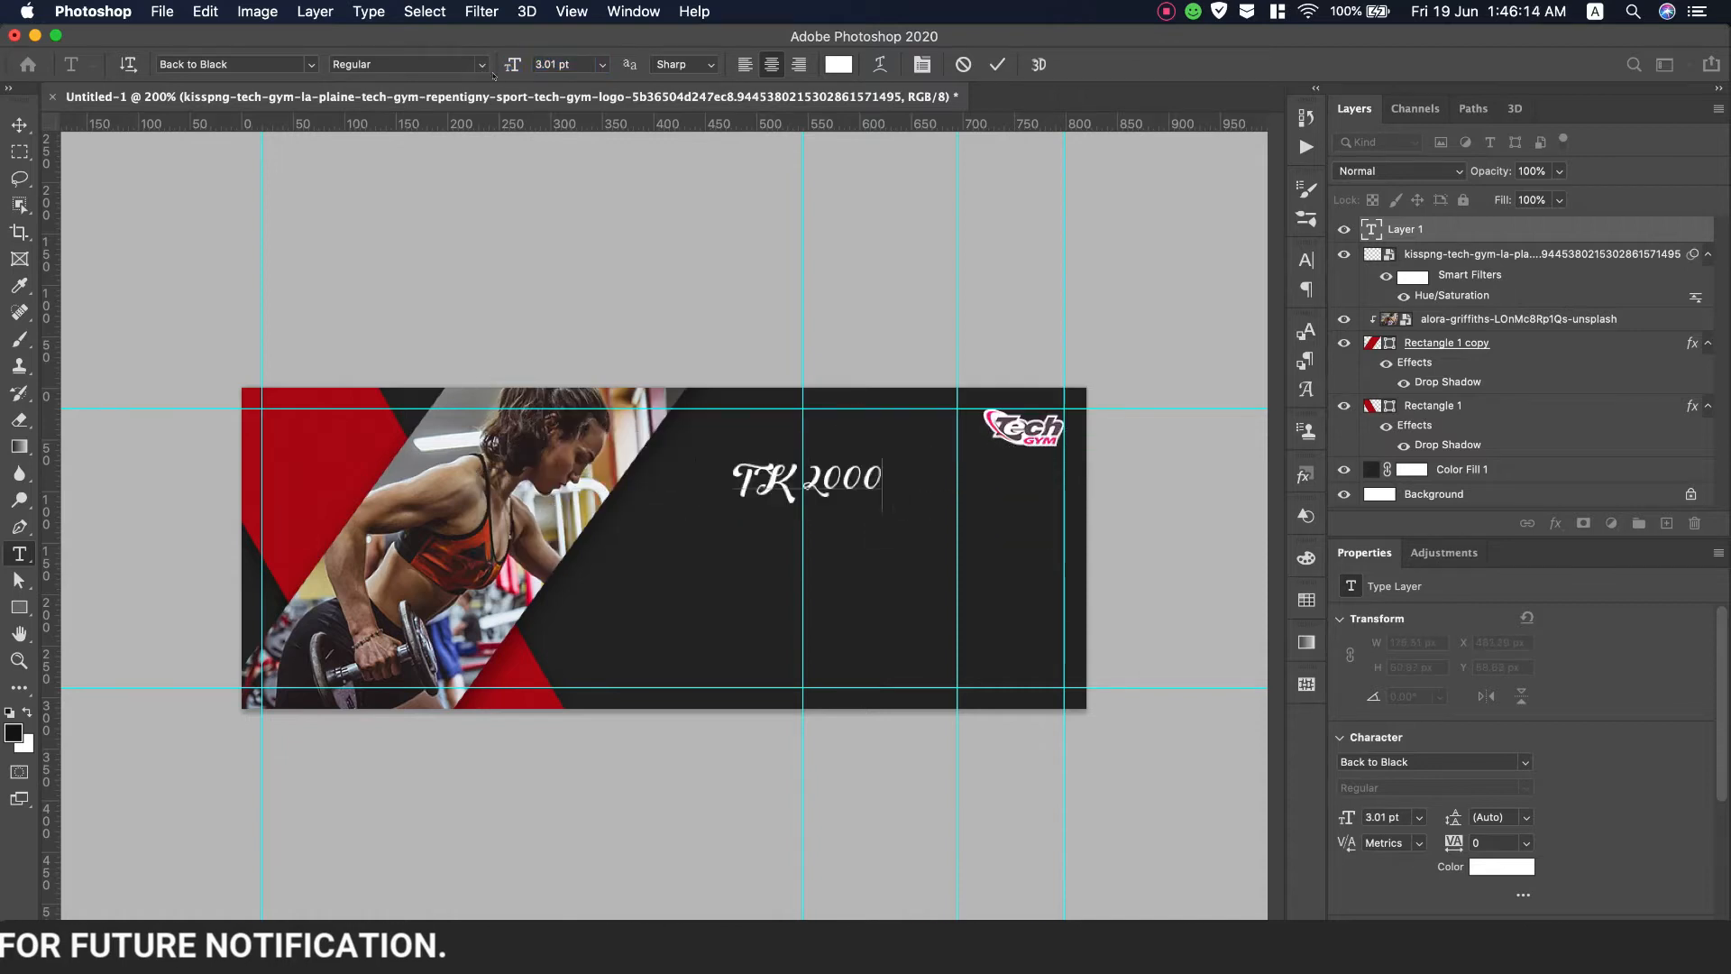
Set the "TK 2000" text to the Gotham font in Bold style
{"action": "key", "text": "super+a"}
{"action": "left_click", "coordinate": [311, 64]}
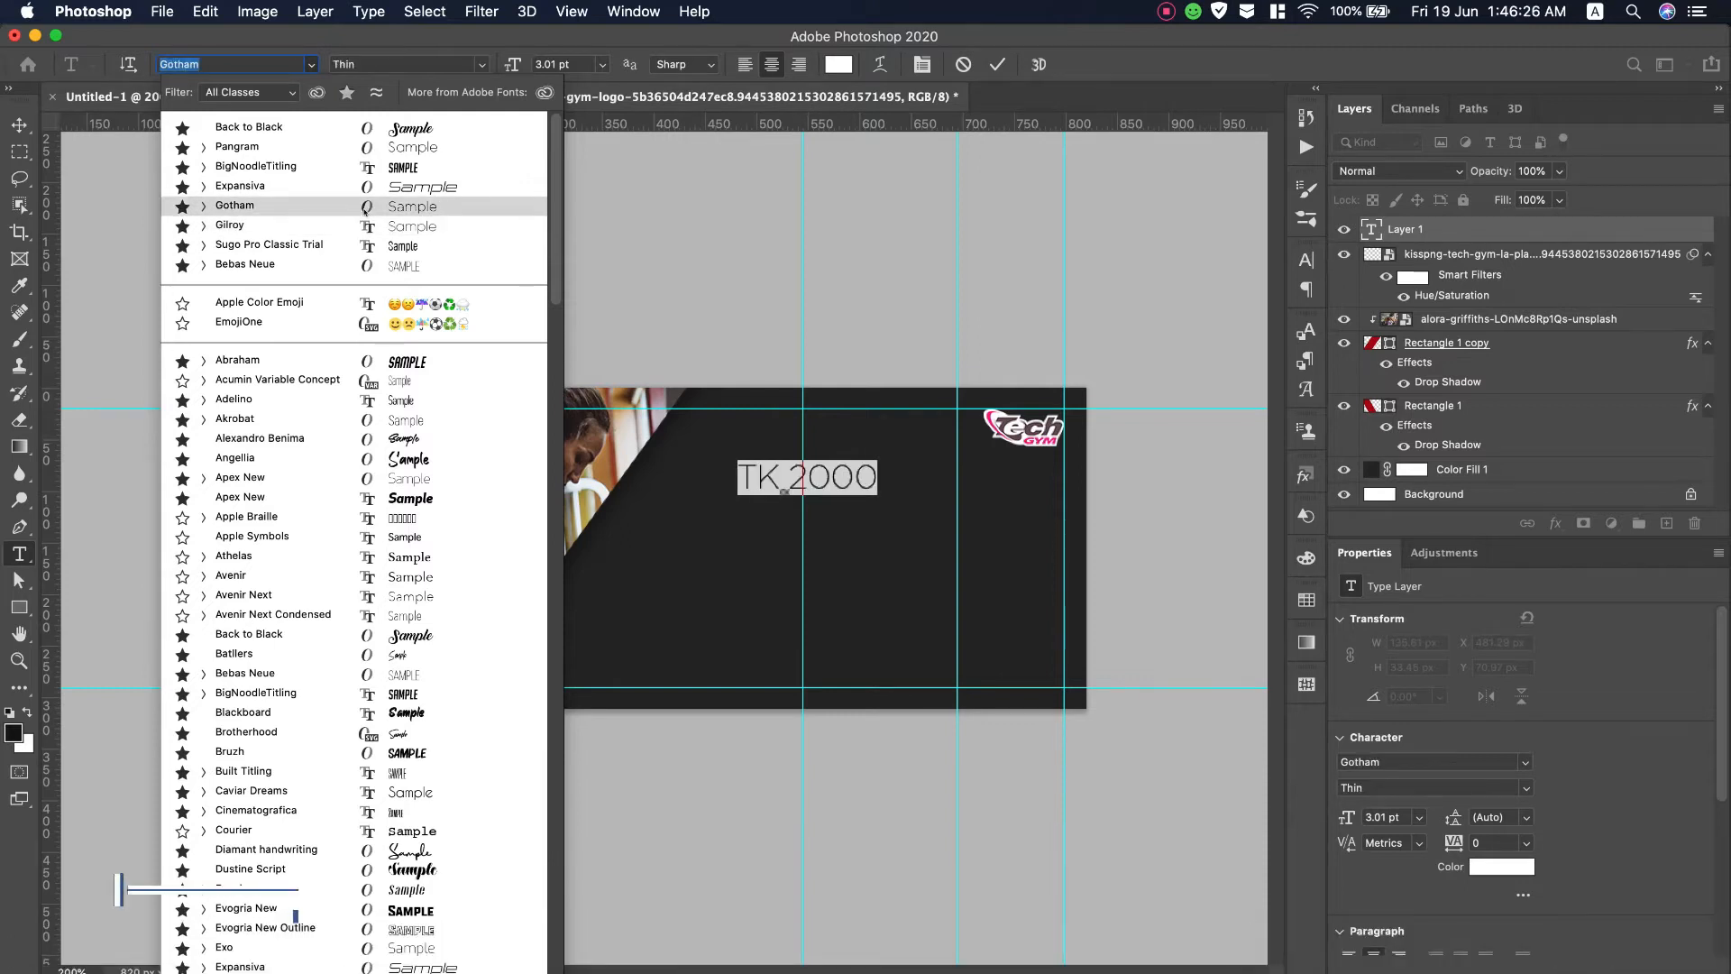
{"action": "left_click", "coordinate": [364, 209]}
{"action": "left_click_drag", "start_coordinate": [523, 71], "coordinate": [512, 65]}
{"action": "left_click", "coordinate": [480, 64]}
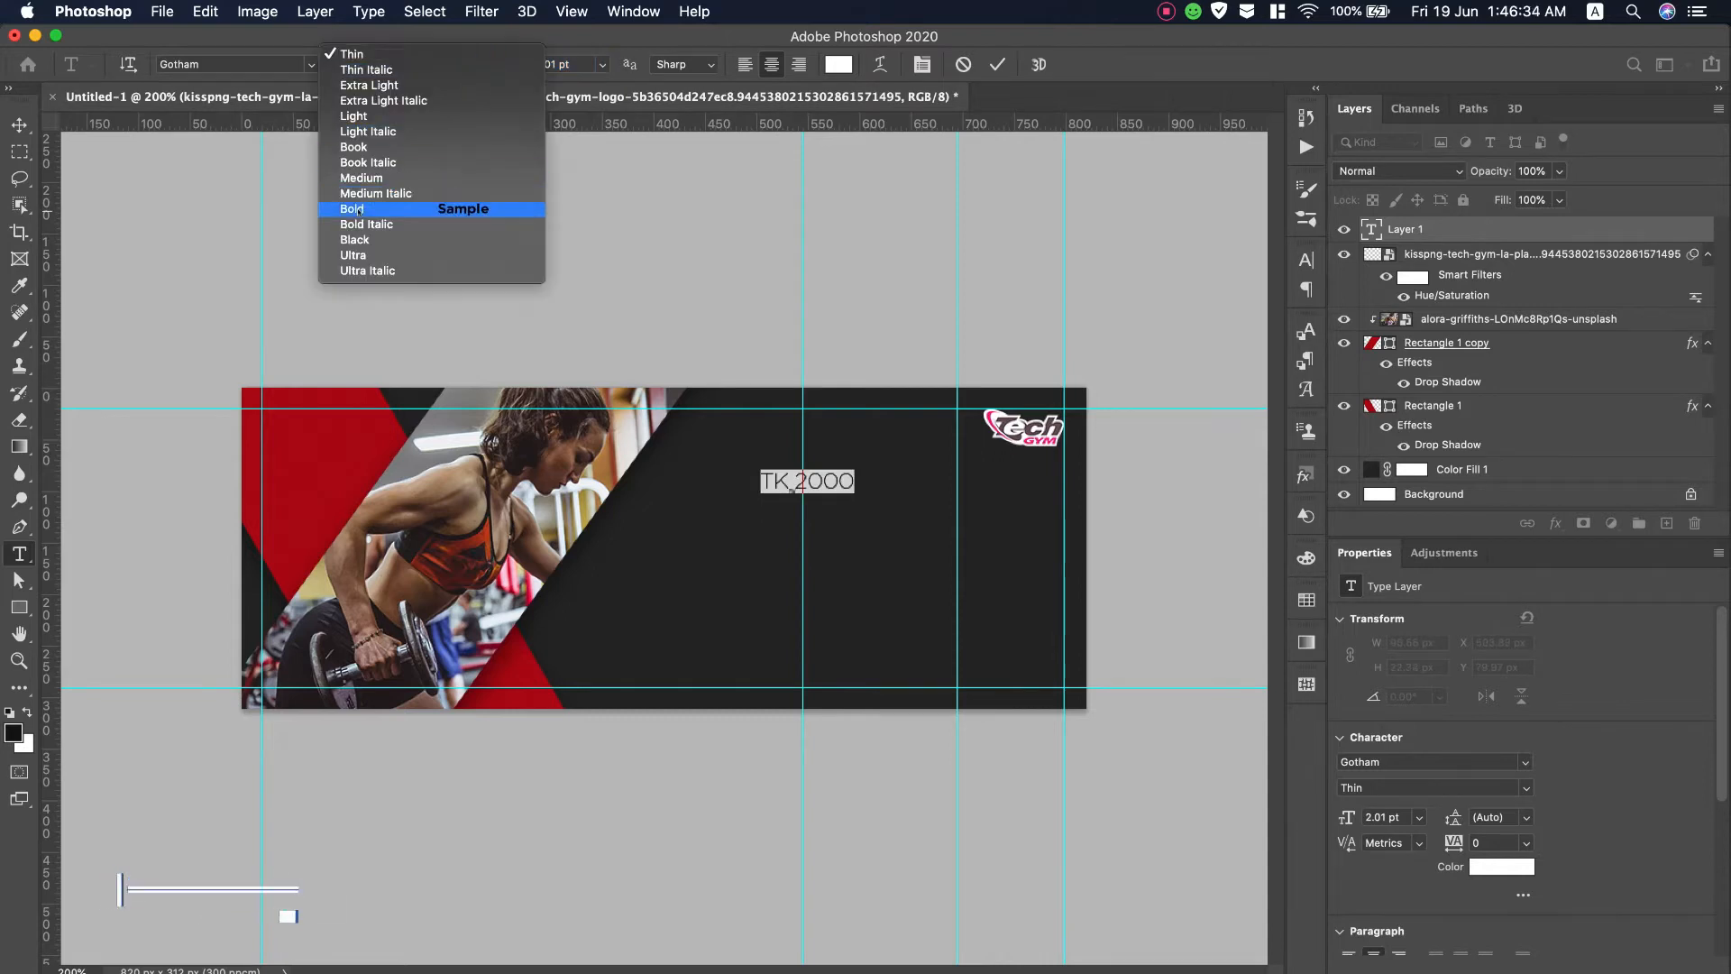
{"action": "left_click", "coordinate": [360, 209]}
Set the "TK 2000" font size to 2 pt and move the text so it starts at the 544 px guide
{"action": "left_click", "coordinate": [566, 62]}
{"action": "key", "text": "Down"}
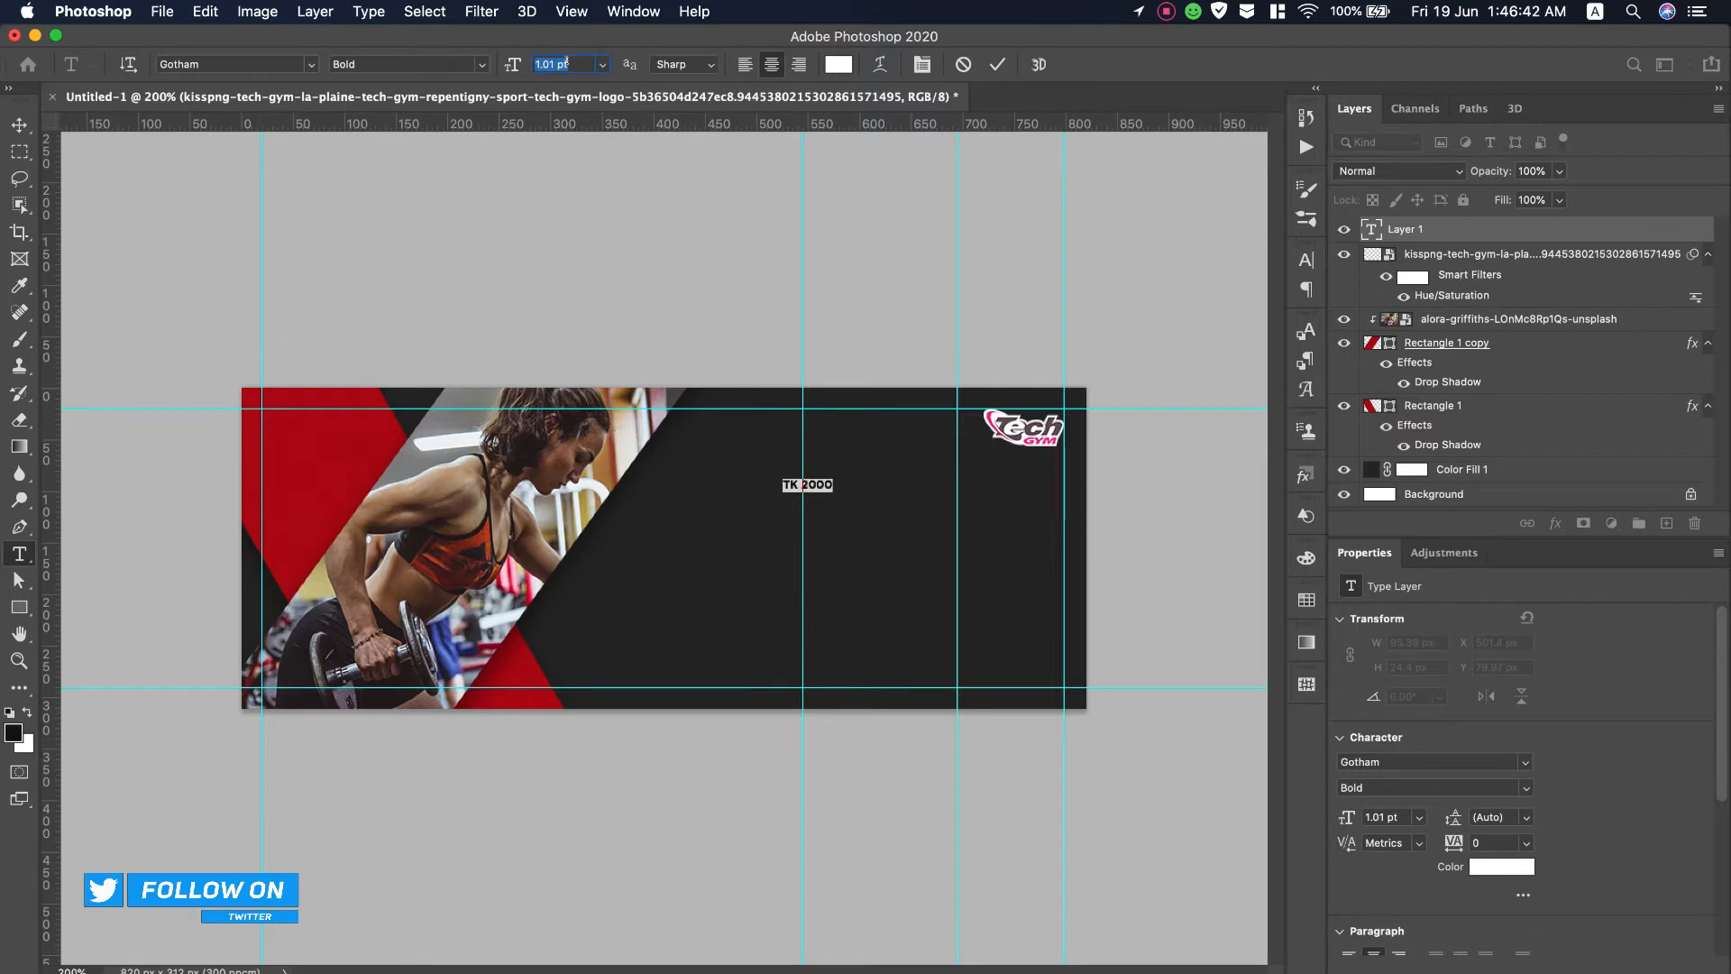
{"action": "type", "text": "2"}
{"action": "key", "text": "Return"}
{"action": "left_click", "coordinate": [20, 126]}
{"action": "left_click_drag", "start_coordinate": [823, 485], "coordinate": [866, 478]}
Recolor the "TK 2000" text to #b30813, sampled from the banner's red shape
{"action": "double_click", "coordinate": [866, 476]}
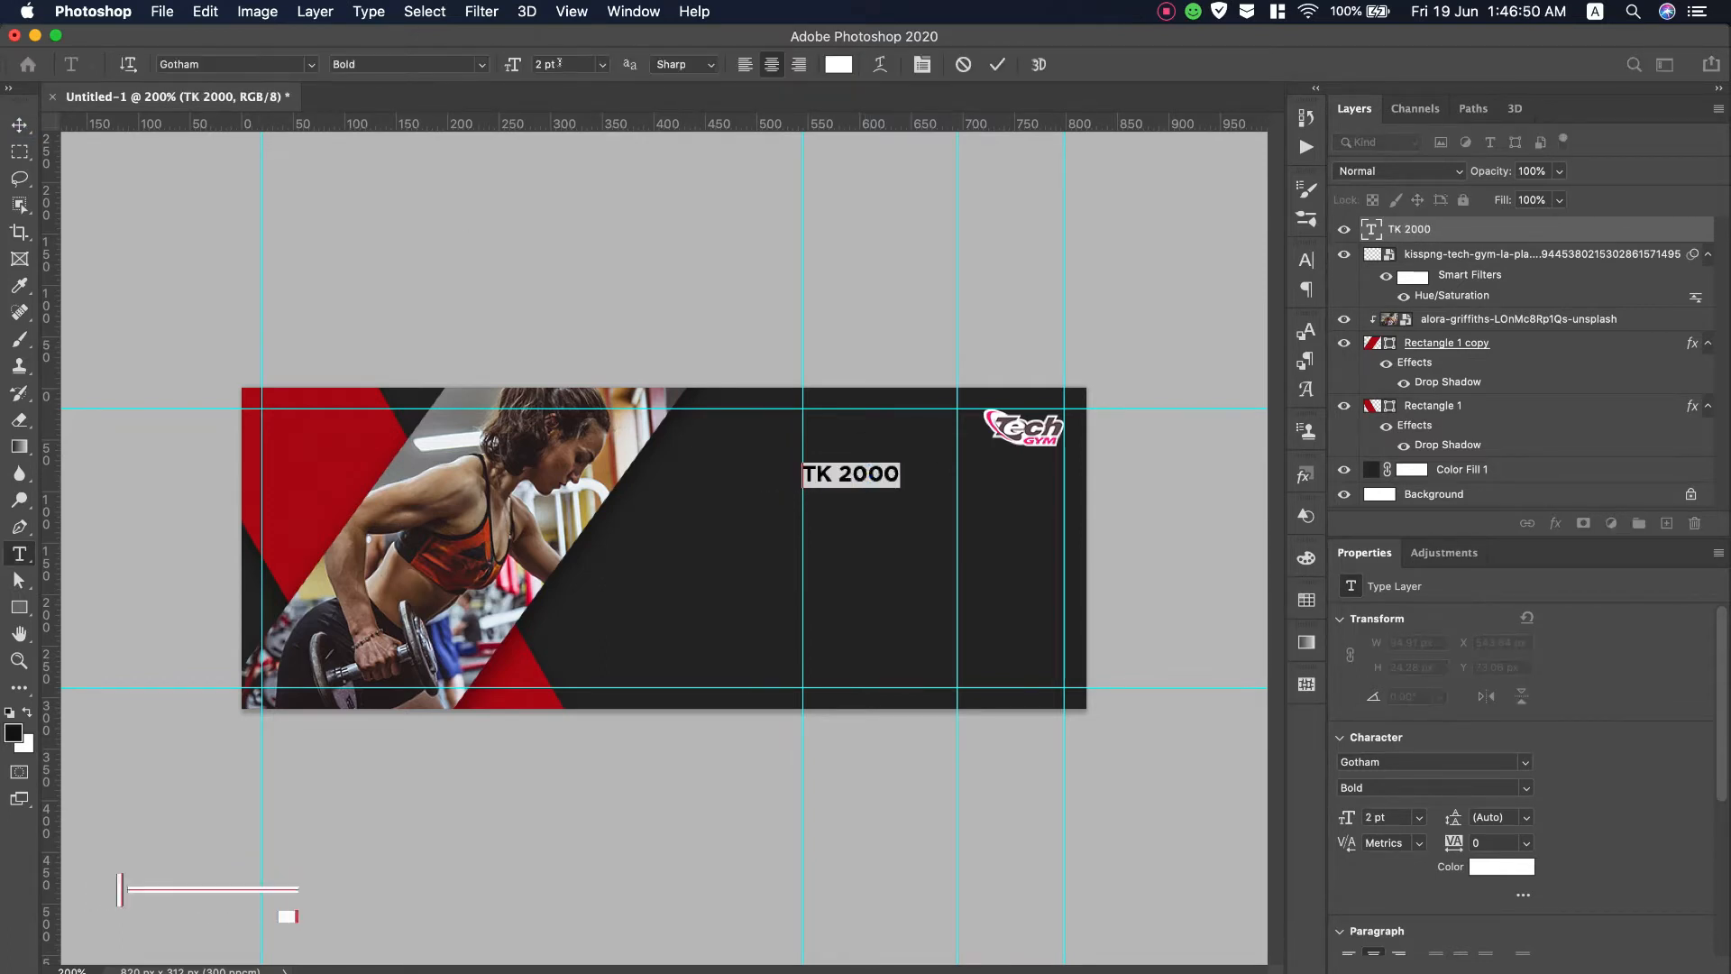
{"action": "left_click", "coordinate": [838, 64]}
{"action": "left_click", "coordinate": [365, 394]}
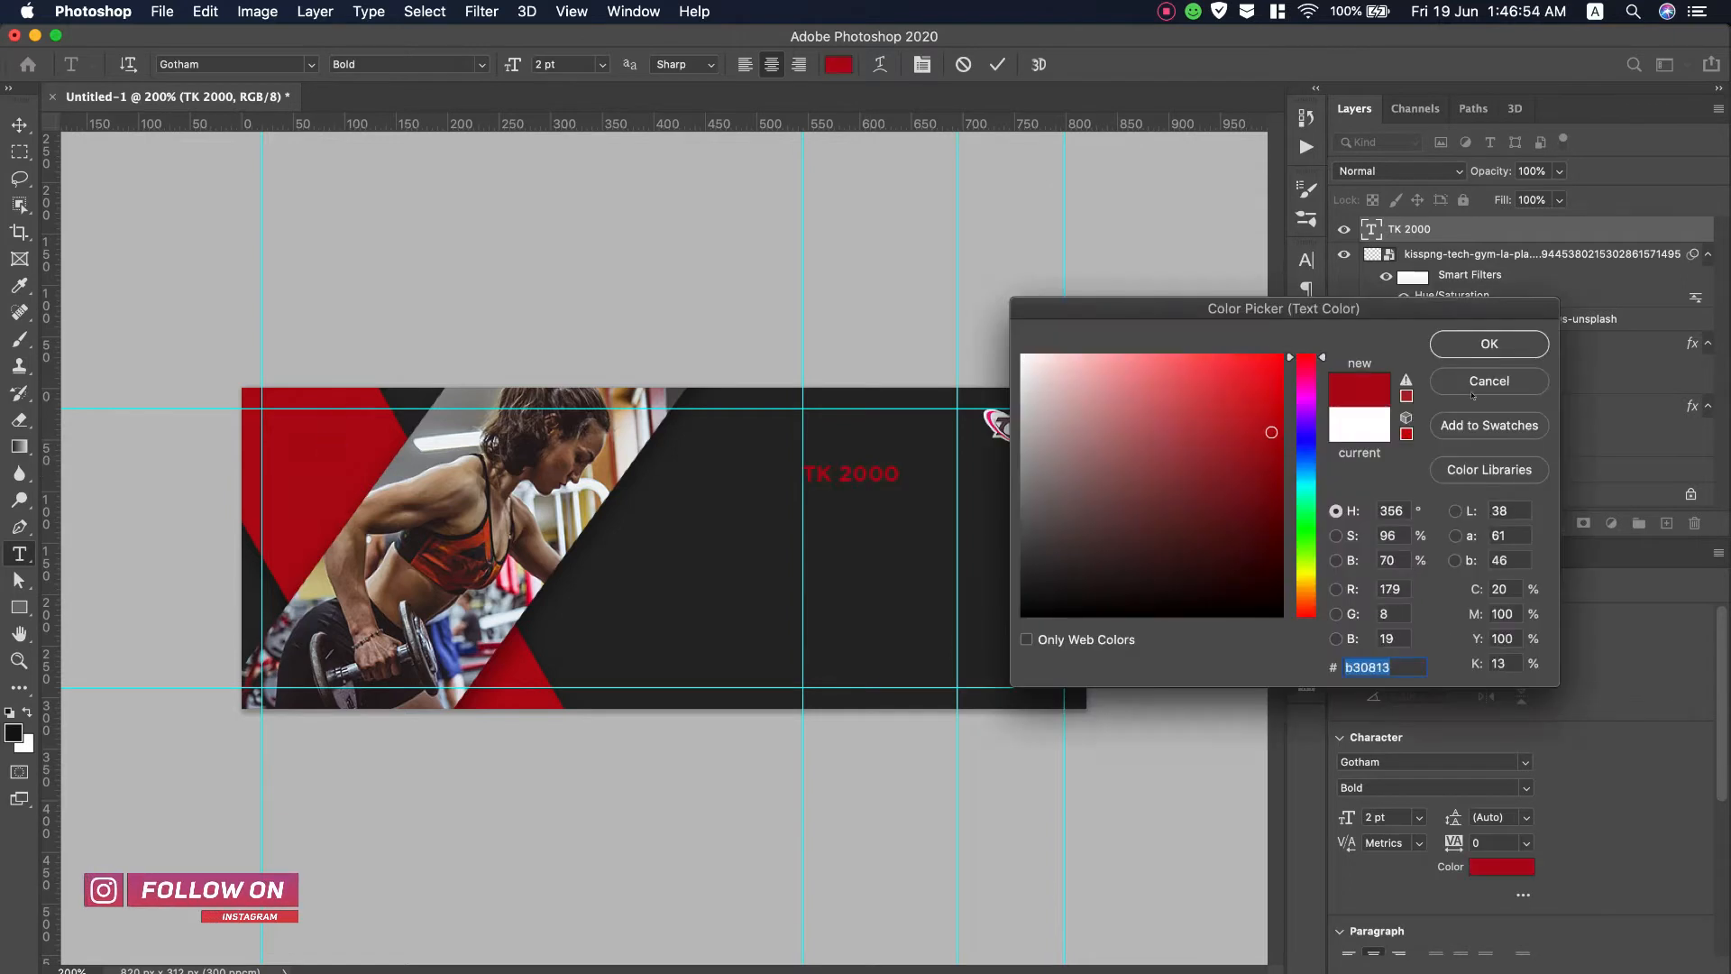
{"action": "left_click", "coordinate": [1504, 353]}
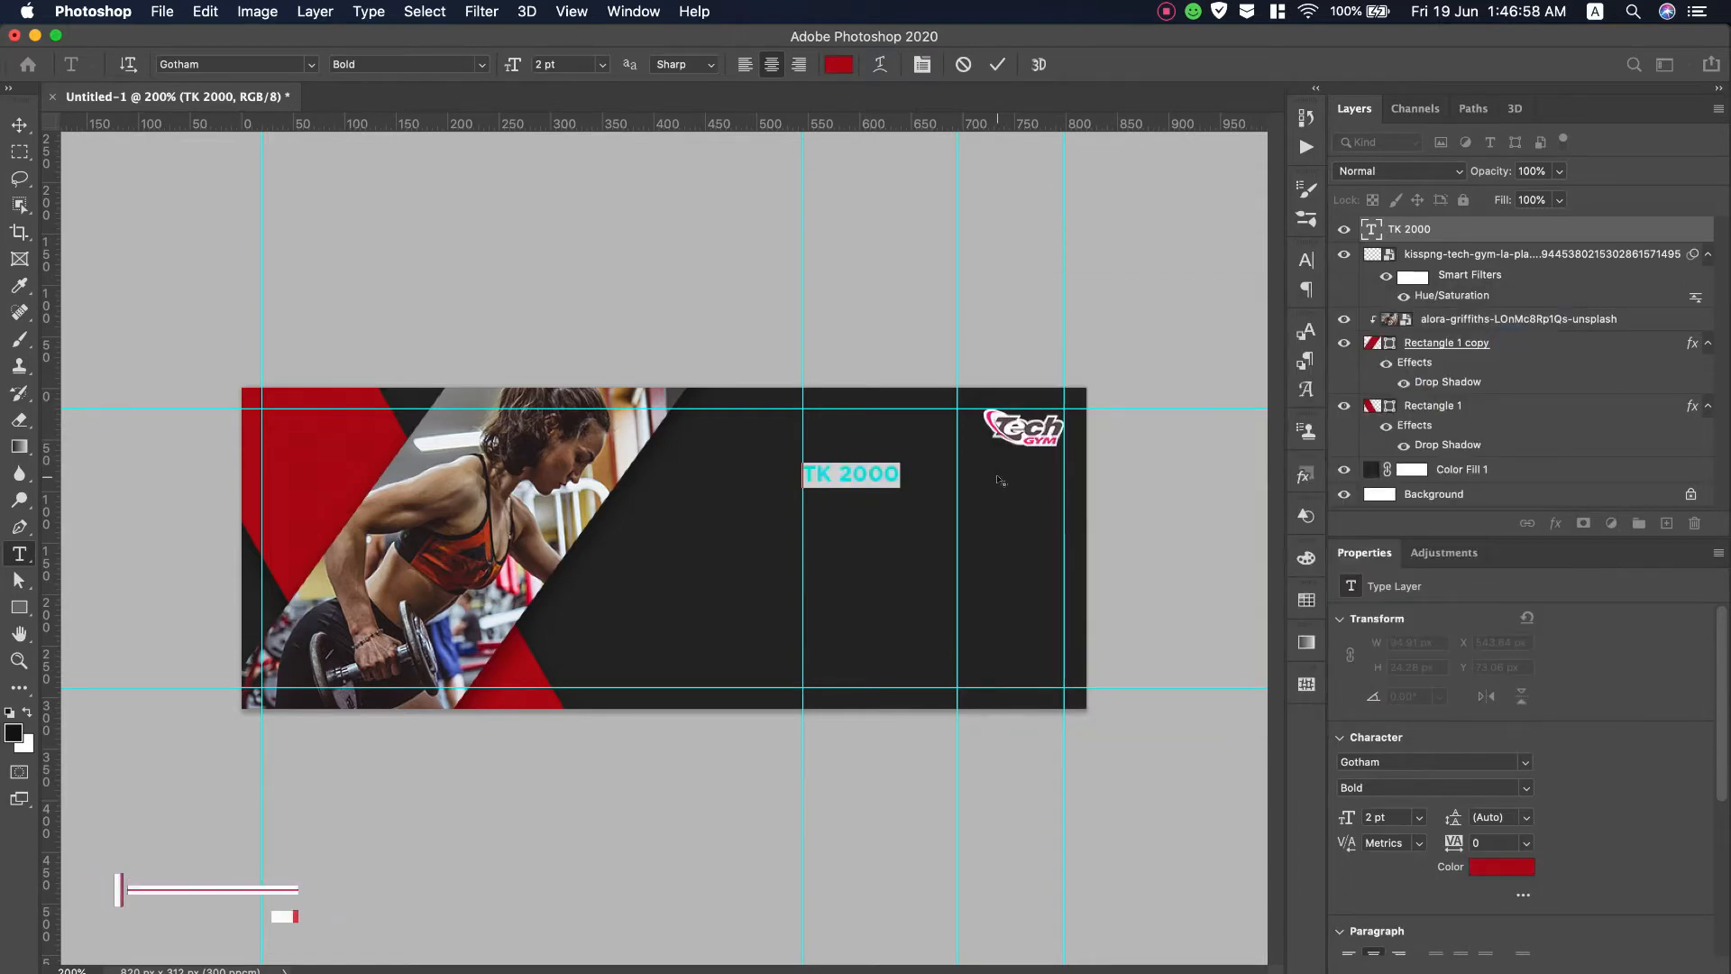
{"action": "key", "text": "super+Return"}
Scale the "TK 2000" text down to about 72 by 18 px
{"action": "key", "text": "super+t"}
{"action": "left_click_drag", "start_coordinate": [900, 488], "coordinate": [877, 485]}
{"action": "key", "text": "Return"}
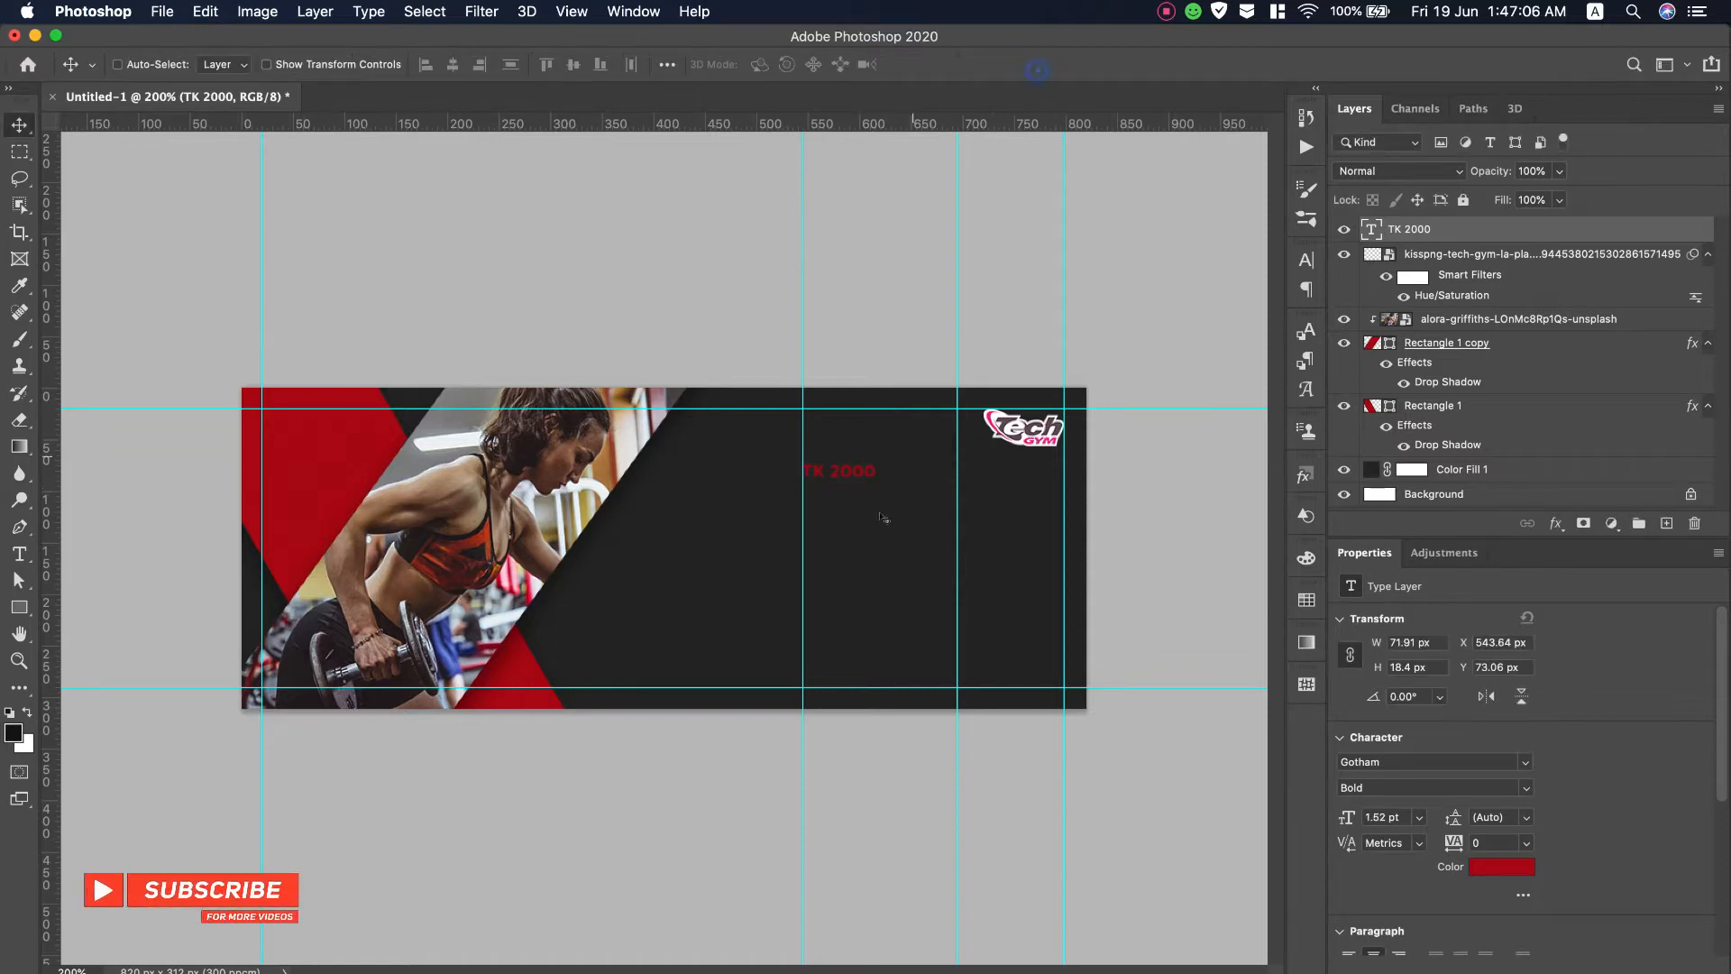
Set the font style of the "TK 2000" text to Black
{"action": "double_click", "coordinate": [849, 471]}
{"action": "left_click", "coordinate": [406, 64]}
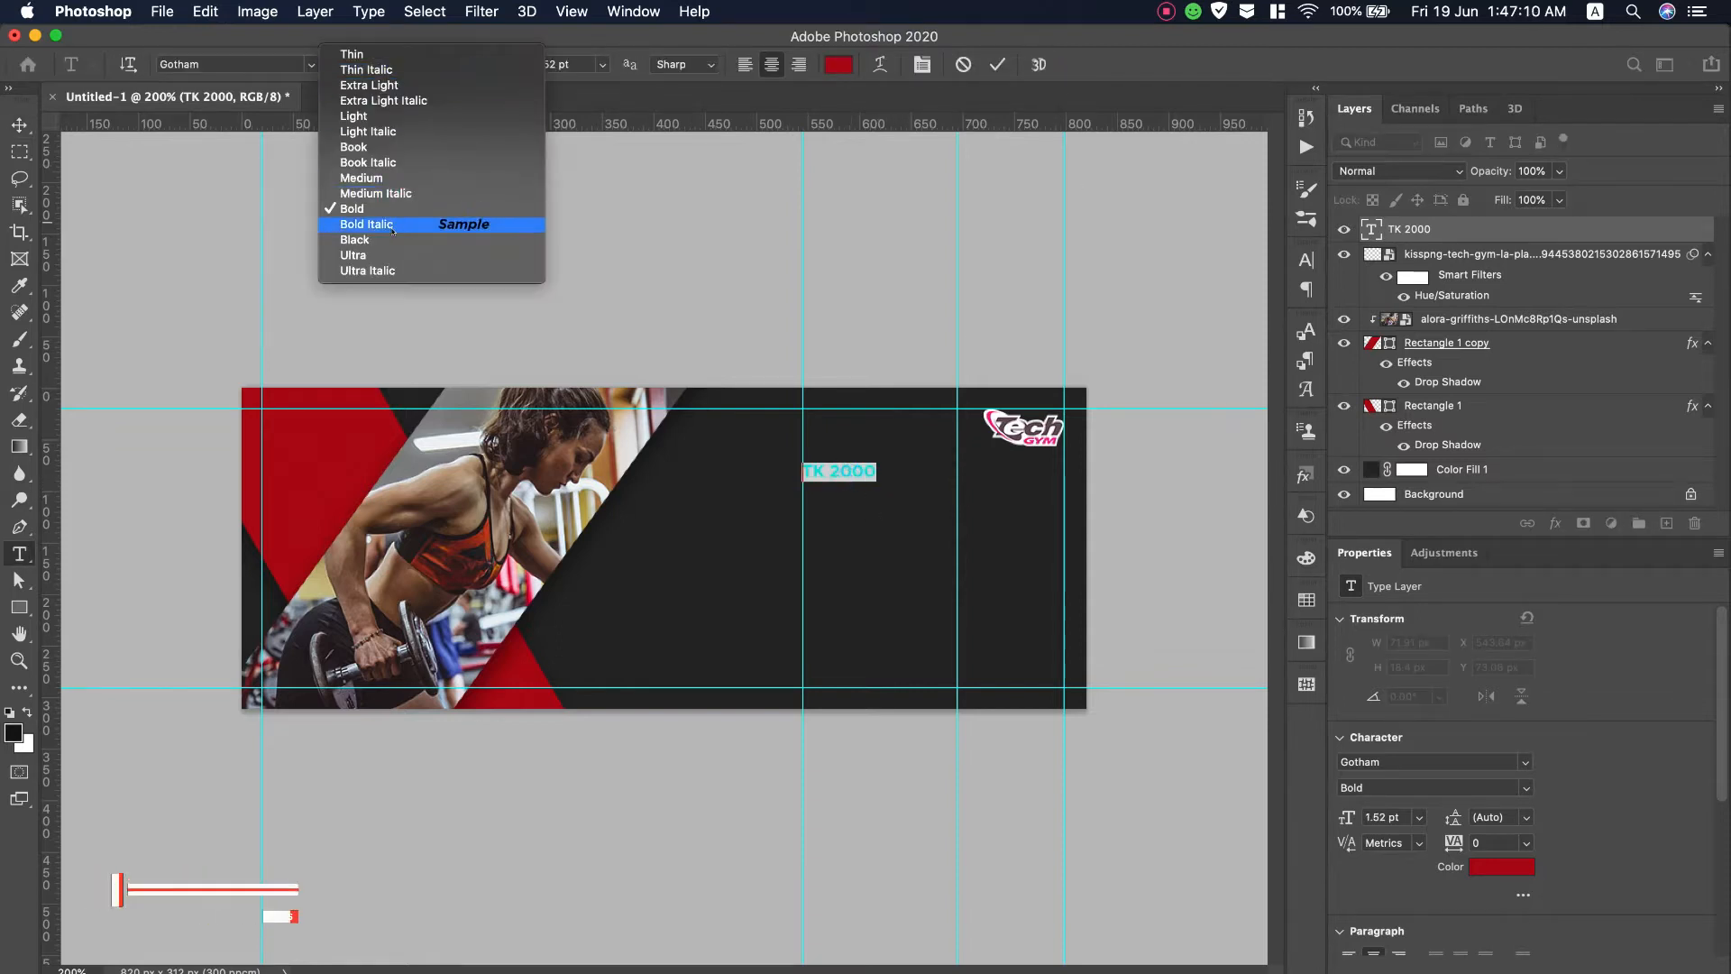
{"action": "left_click", "coordinate": [387, 239]}
{"action": "key", "text": "super+Return"}
{"action": "key", "text": "v"}
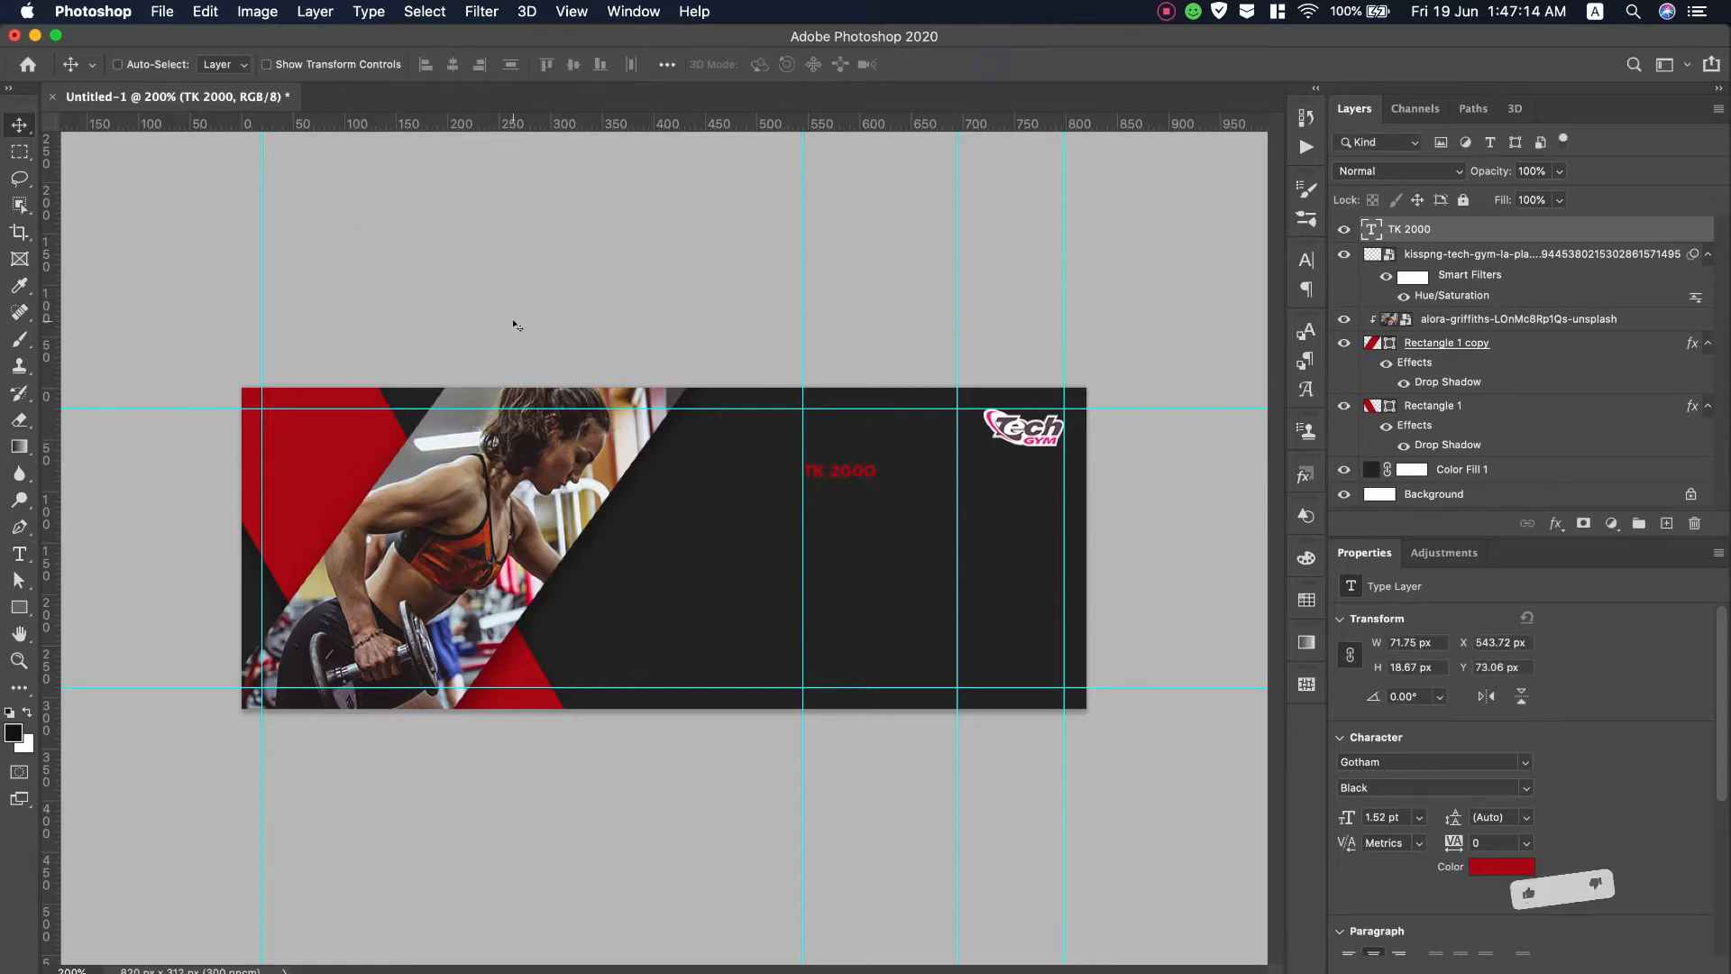
Duplicate the "TK 2000" text slightly lower and replace the copy's wording with "Per Month" copied from TextEdit
{"action": "left_click_drag", "start_coordinate": [848, 475], "coordinate": [847, 487]}
{"action": "key", "text": "super+Tab"}
{"action": "left_click_drag", "start_coordinate": [344, 203], "coordinate": [405, 202]}
{"action": "key", "text": "super+c"}
{"action": "key", "text": "super+Tab"}
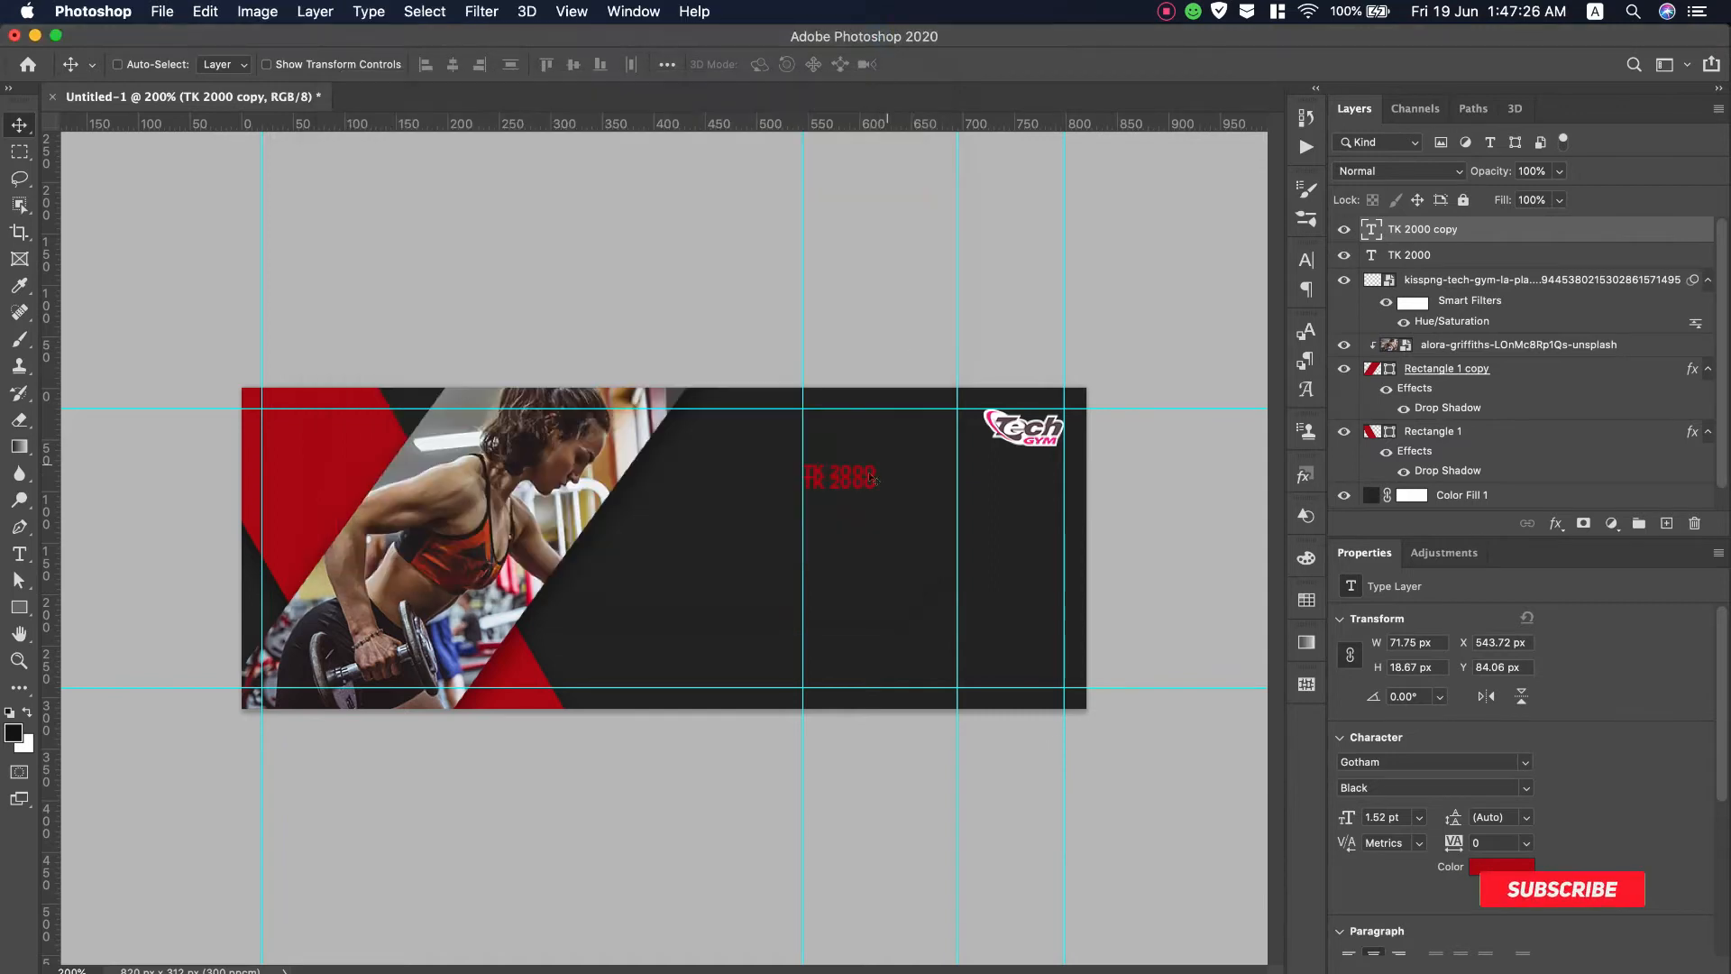
{"action": "double_click", "coordinate": [846, 480]}
{"action": "key", "text": "super+v"}
{"action": "type", "text": "a"}
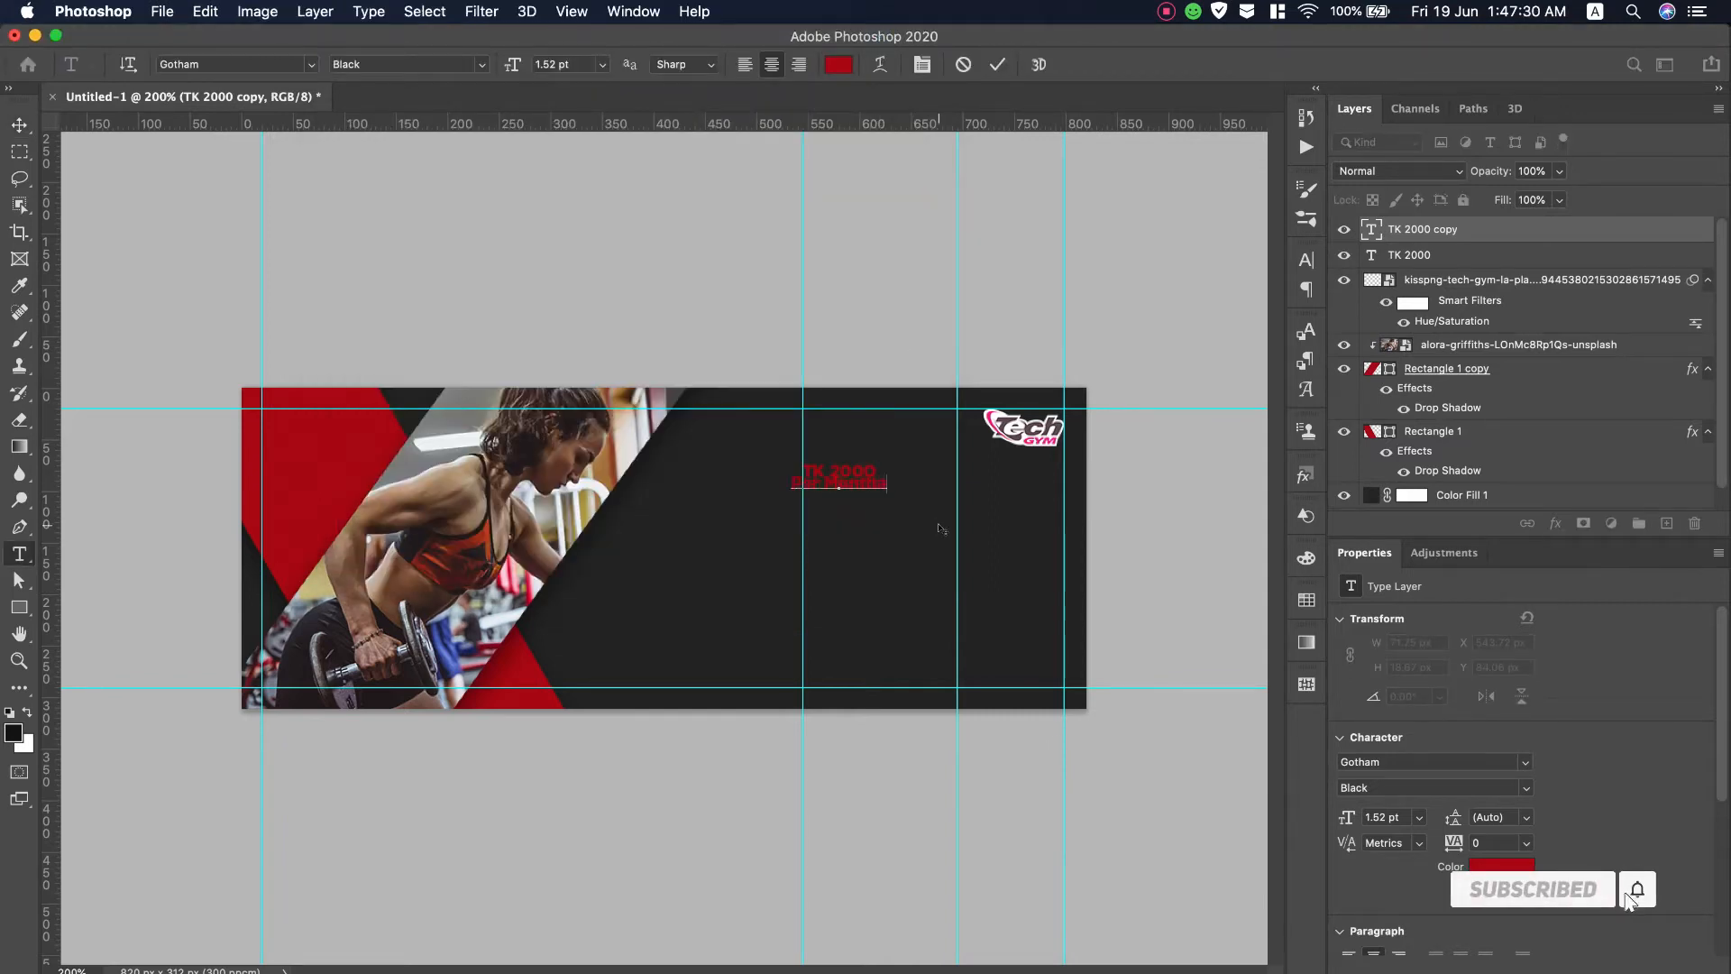
Recolor the duplicated text line to #ffffff and set its font style to Light
{"action": "key", "text": "super+a"}
{"action": "left_click", "coordinate": [836, 67]}
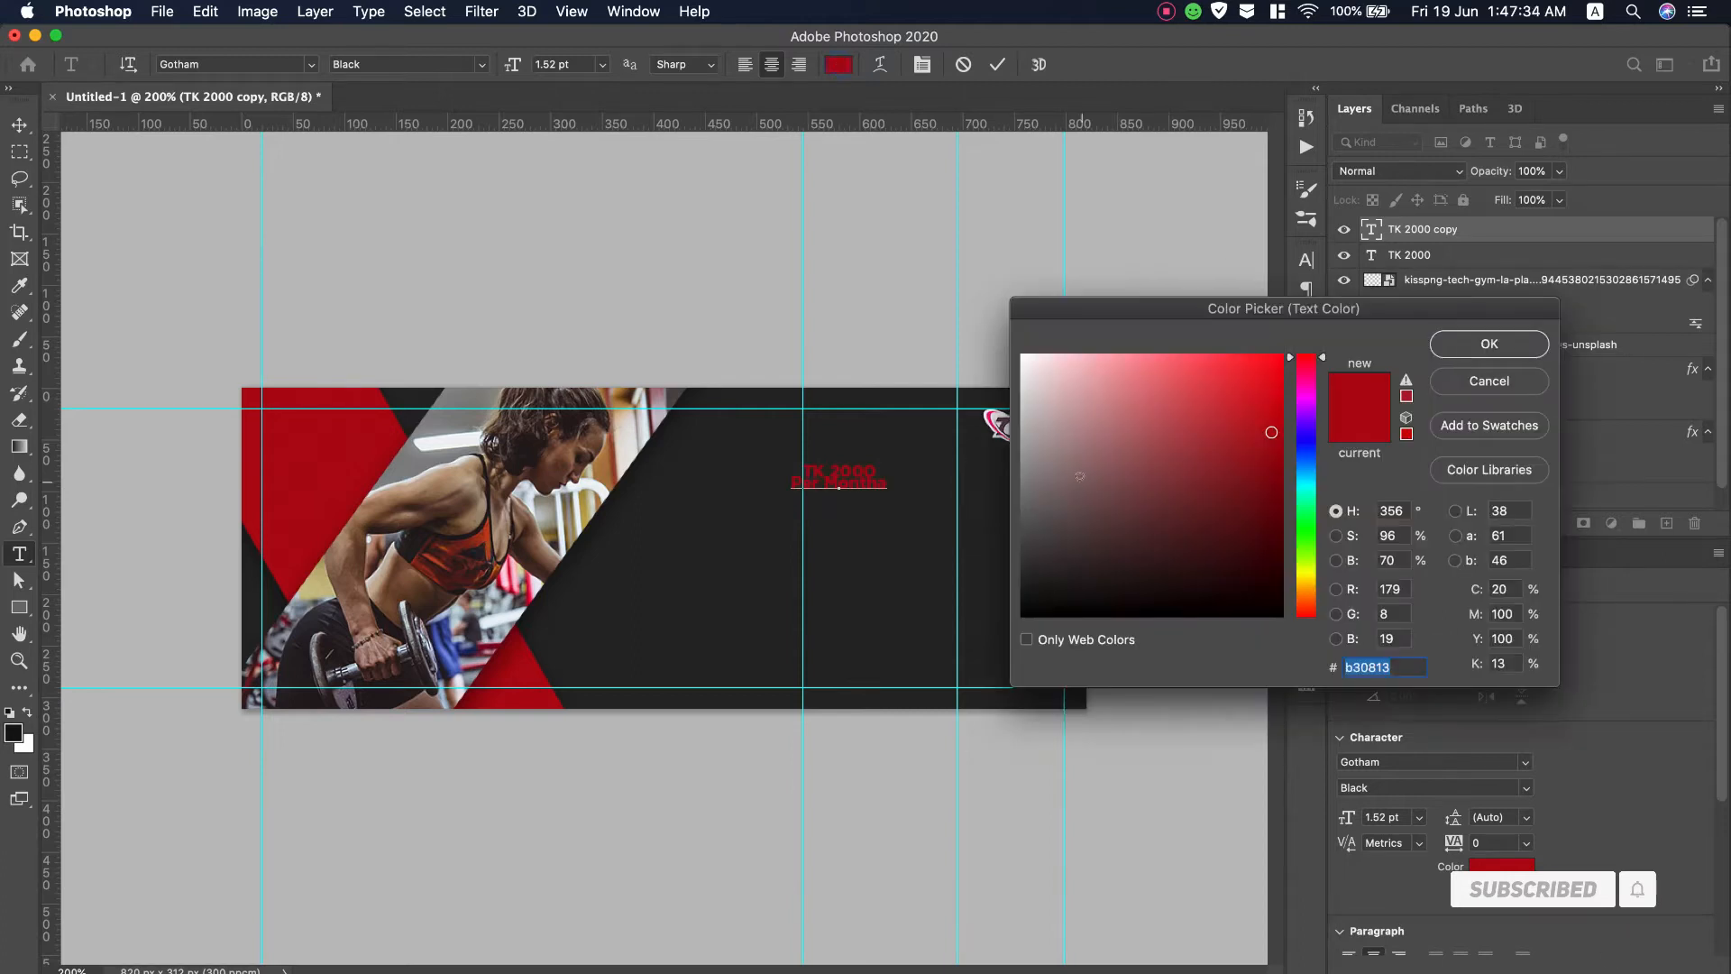
{"action": "type", "text": "ffffff"}
{"action": "key", "text": "Return"}
{"action": "left_click", "coordinate": [482, 64]}
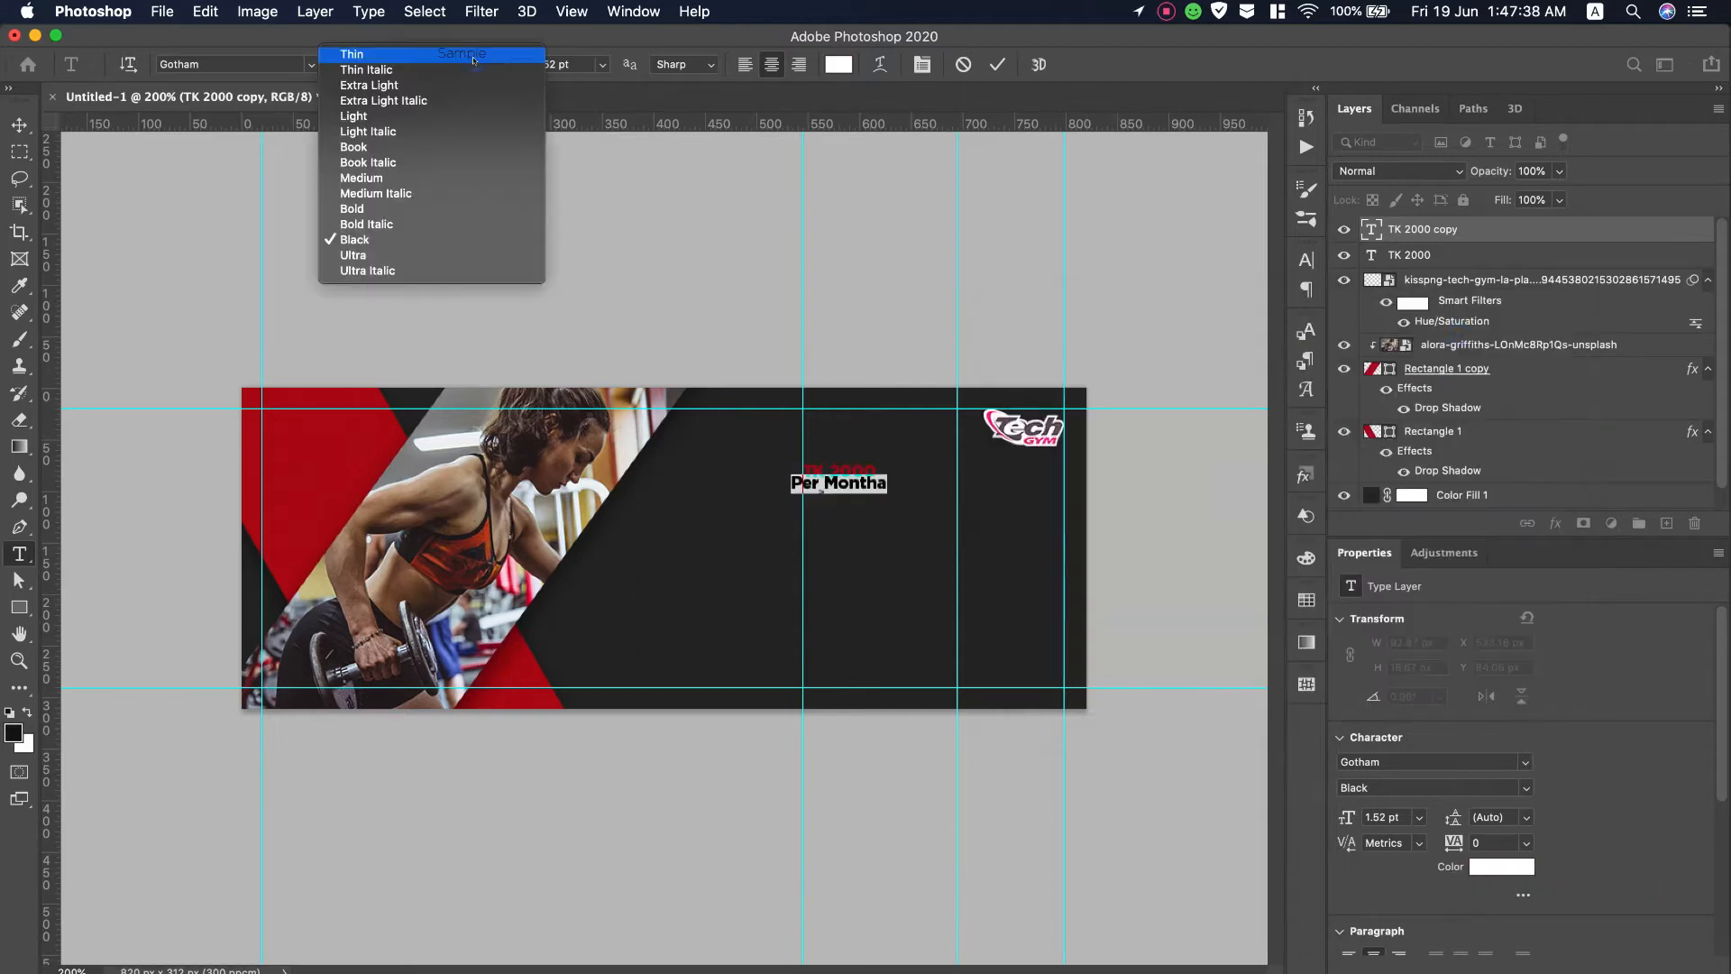
{"action": "left_click", "coordinate": [379, 116]}
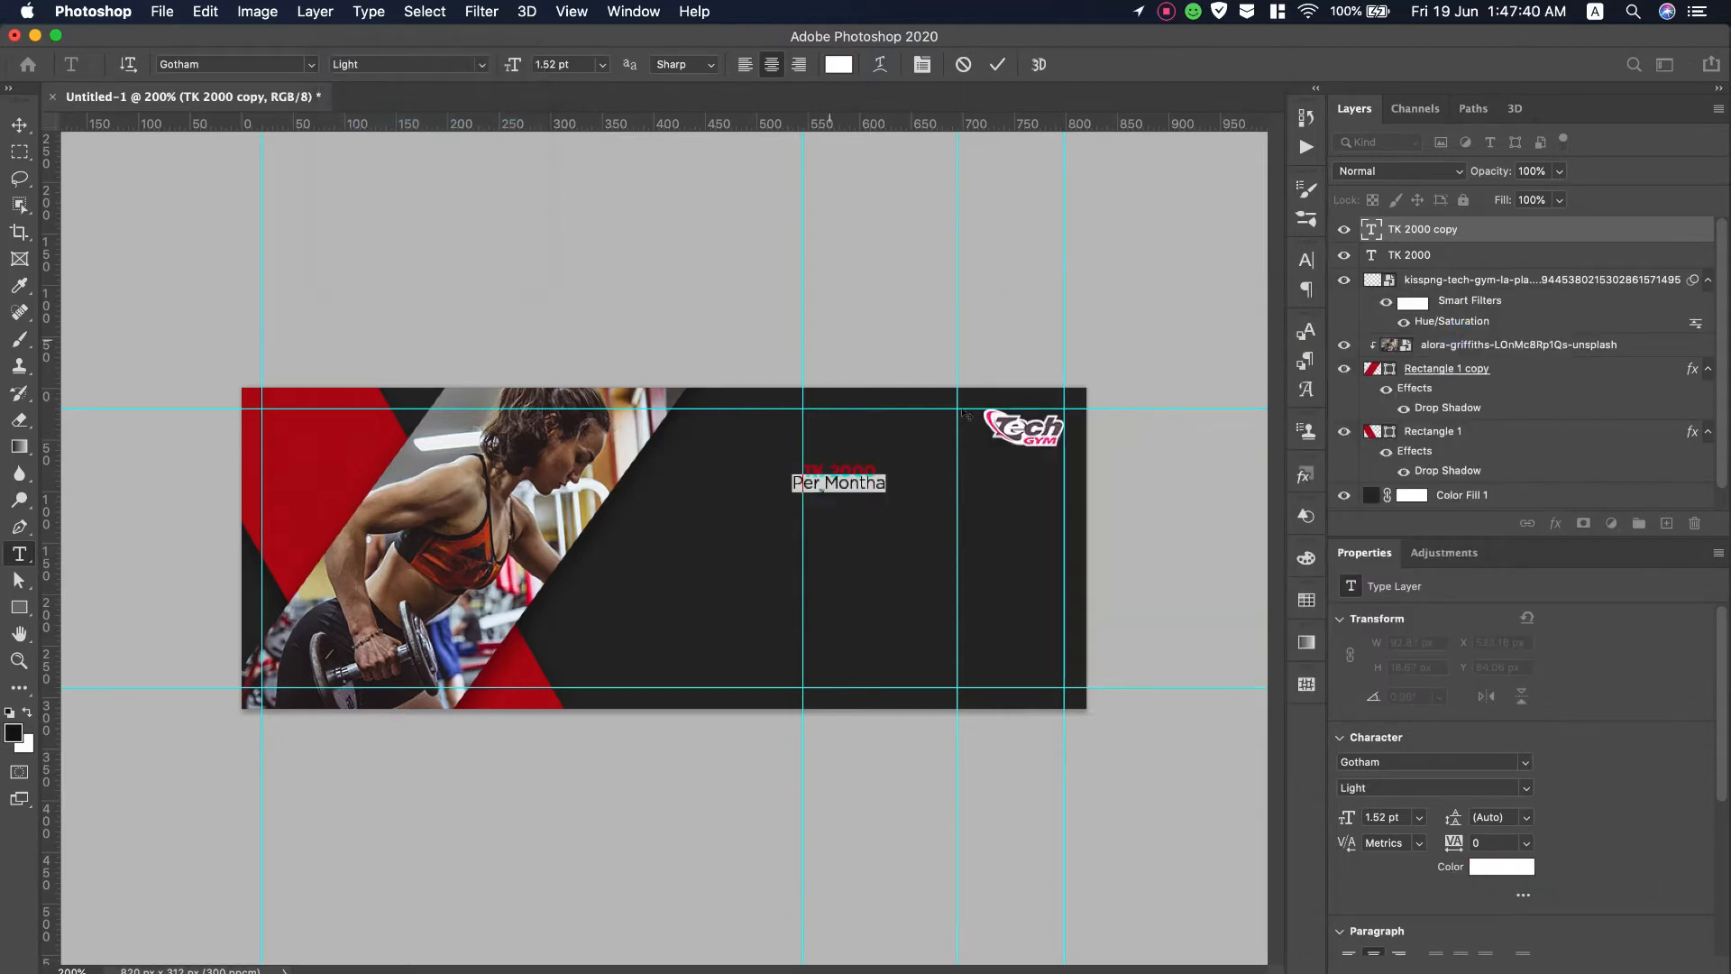
Delete the stray trailing "a" so the line reads "Per Month", and commit the text
{"action": "left_click", "coordinate": [882, 487]}
{"action": "key", "text": "BackSpace"}
{"action": "key", "text": "super+a"}
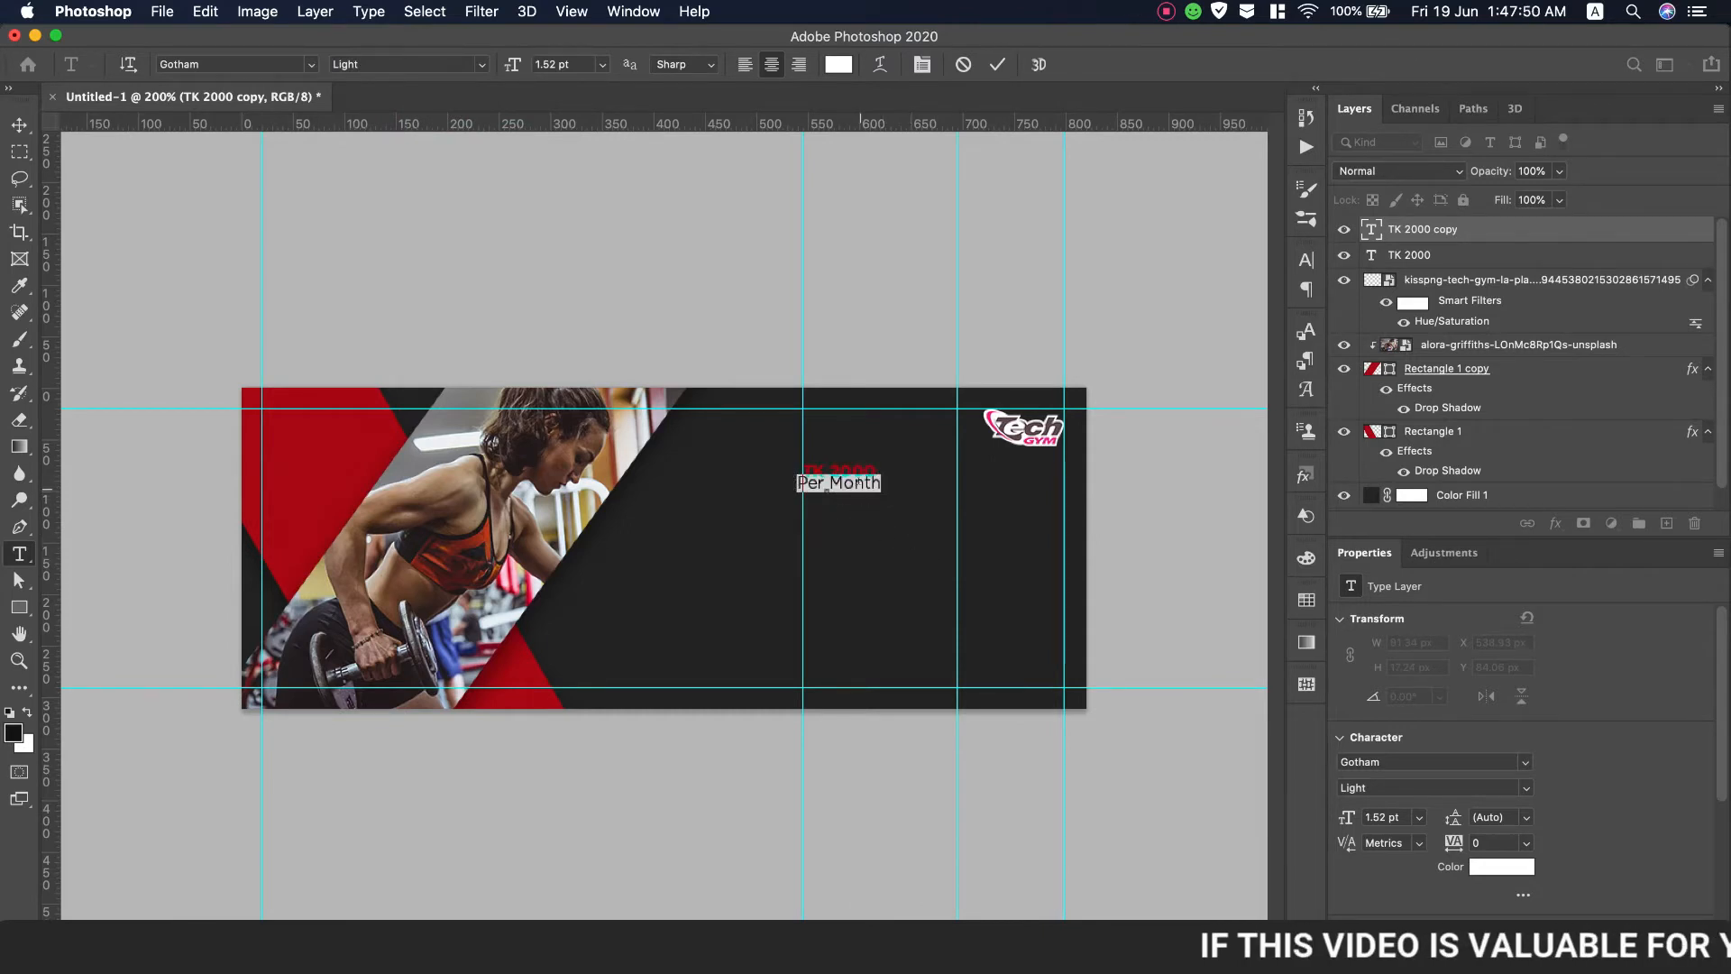
{"action": "left_click", "coordinate": [997, 64]}
Move the "Per Month" text slightly down beneath "TK 2000" and scale it to about 69 by 15 px
{"action": "key", "text": "v"}
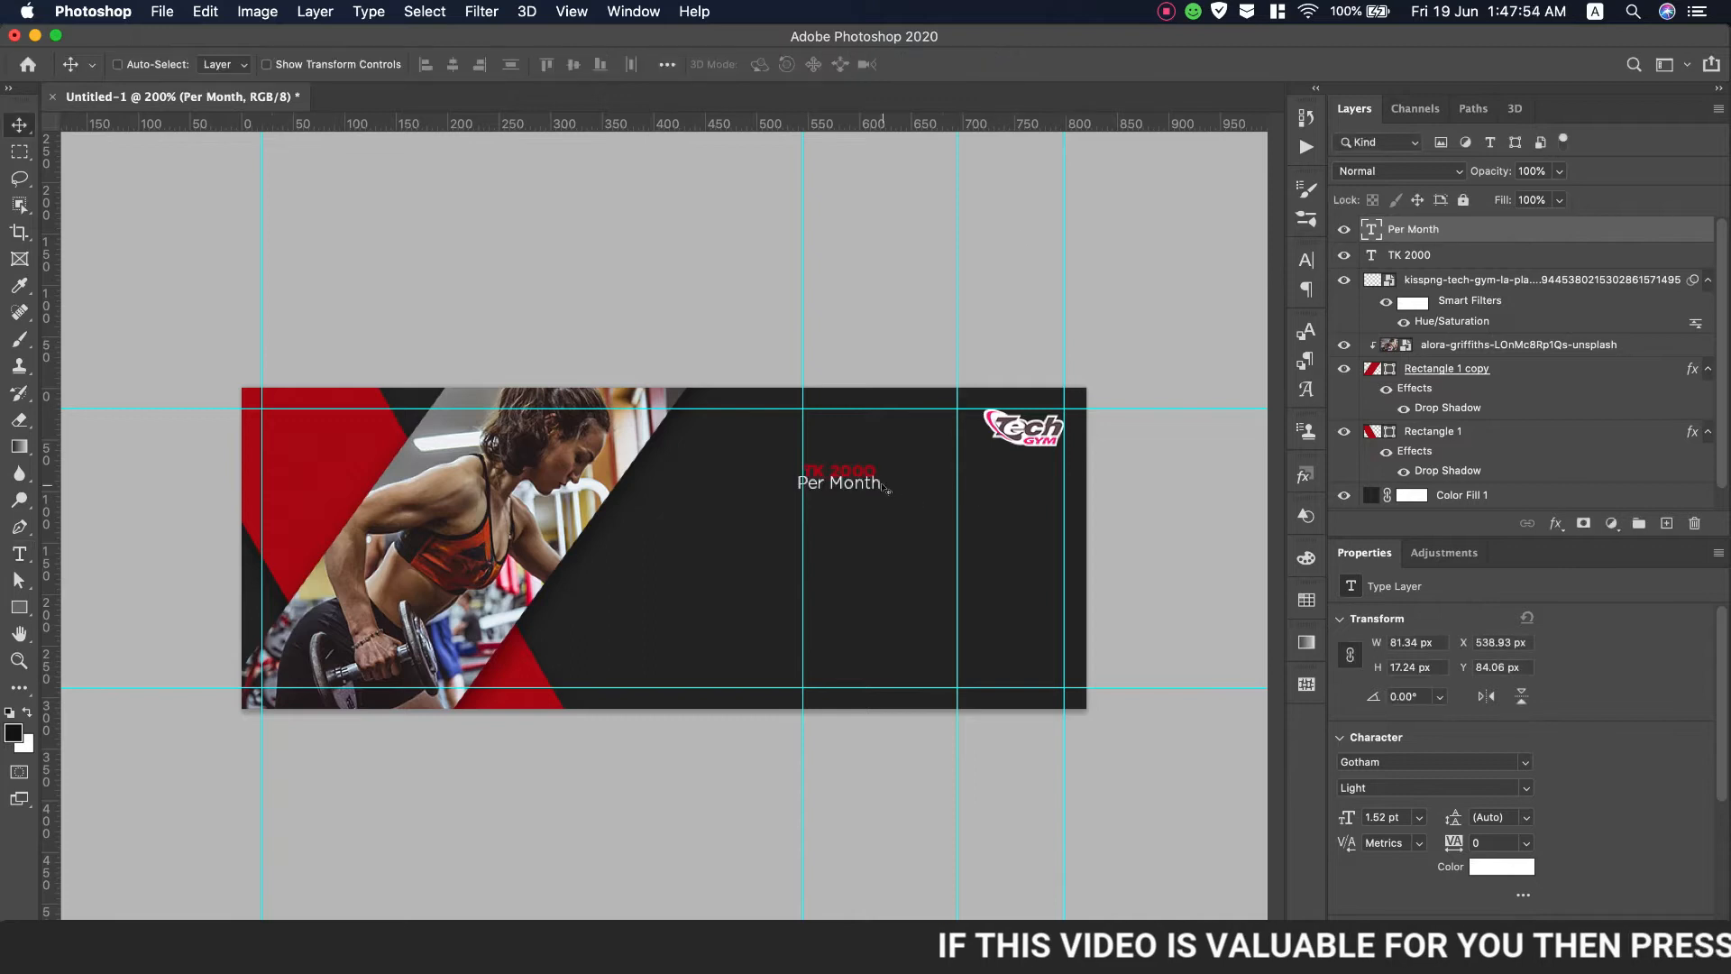
{"action": "left_click_drag", "start_coordinate": [868, 488], "coordinate": [872, 490]}
{"action": "key", "text": "super+t"}
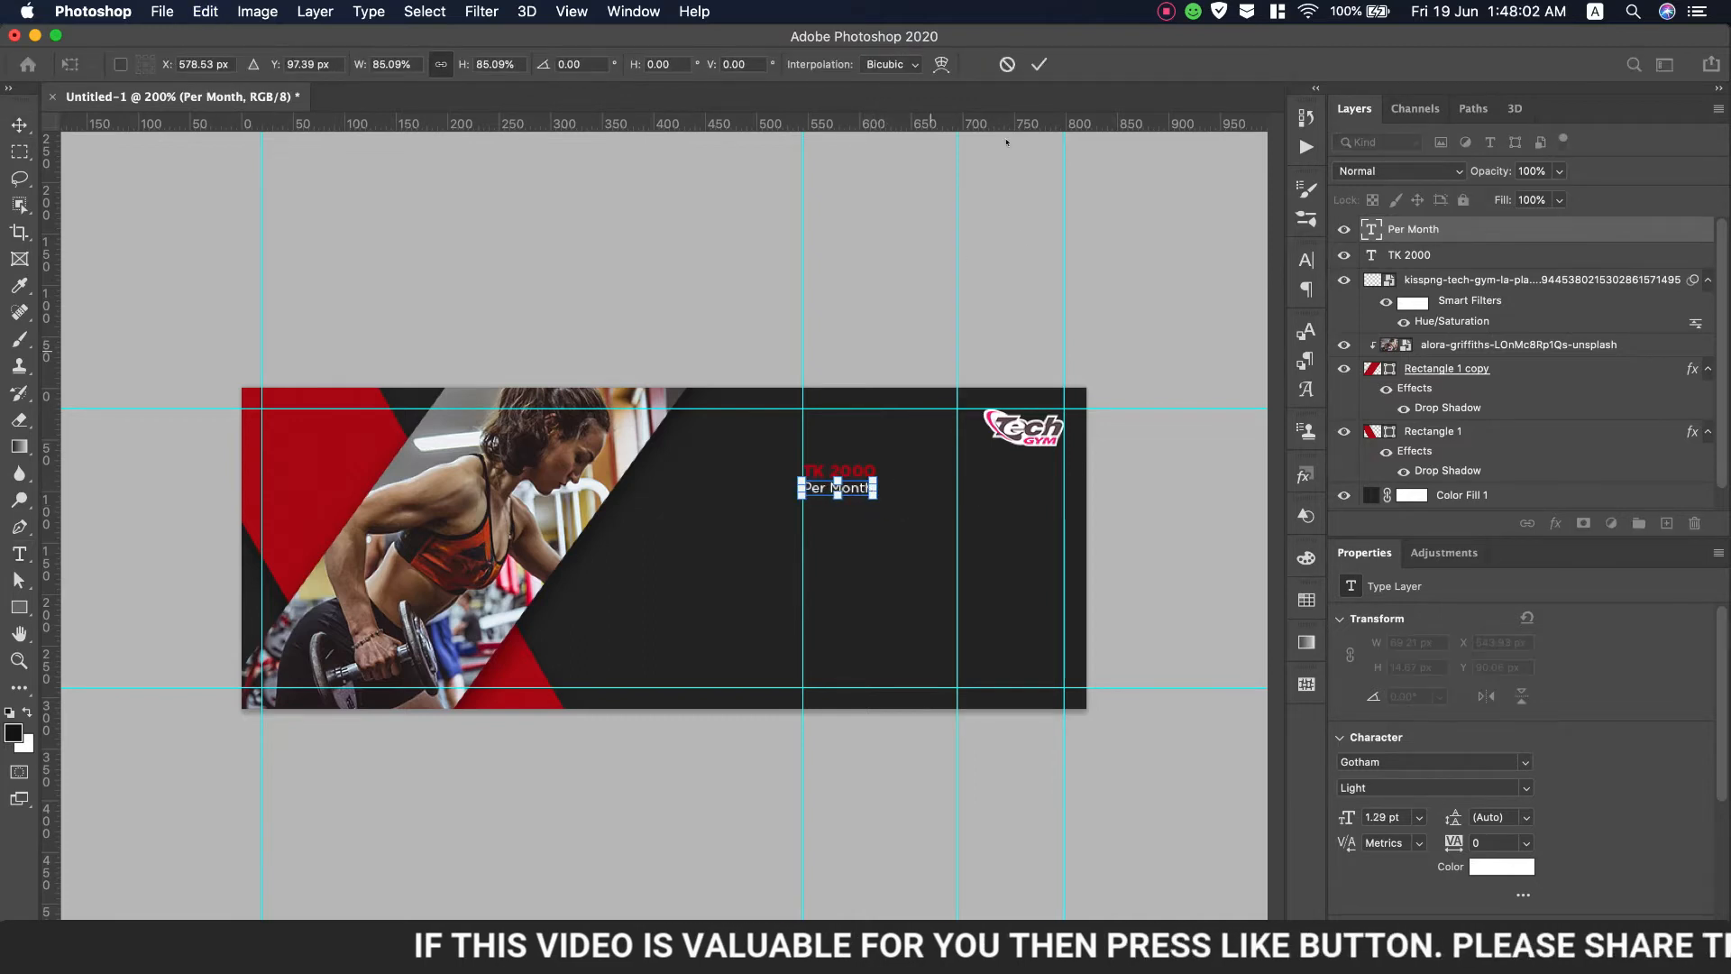
{"action": "left_click", "coordinate": [1038, 64]}
Apply All Caps to the "Per Month" text
{"action": "double_click", "coordinate": [848, 492]}
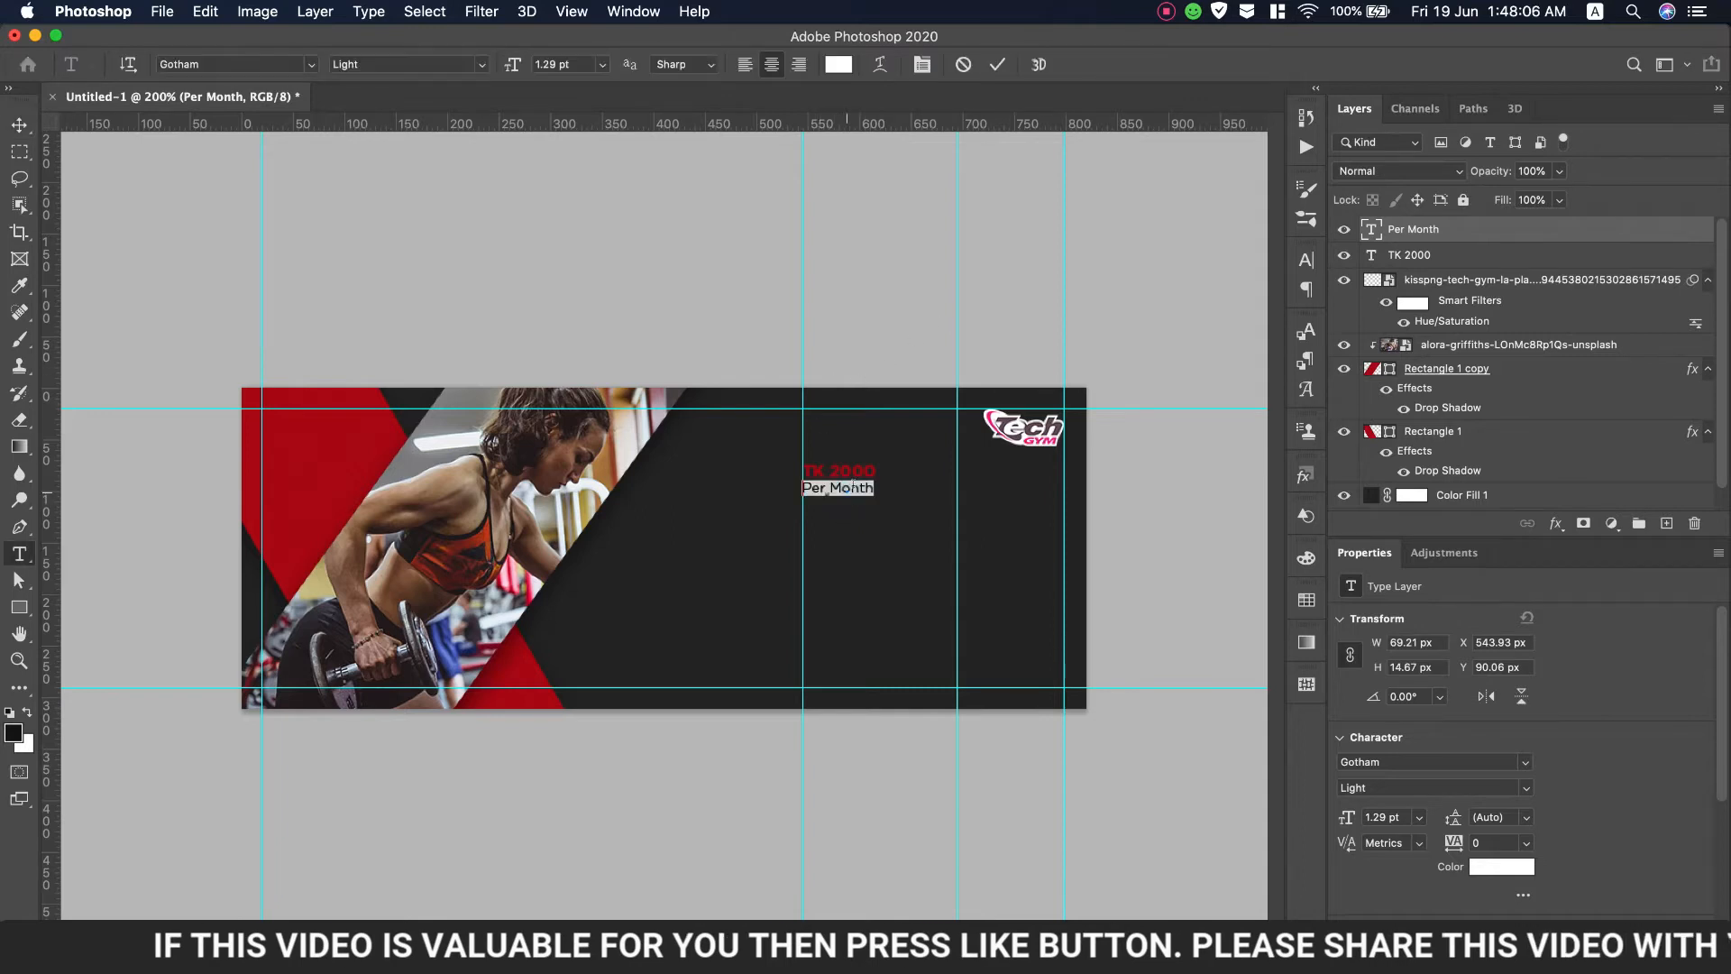
{"action": "left_click", "coordinate": [1306, 259]}
{"action": "left_click", "coordinate": [1132, 404]}
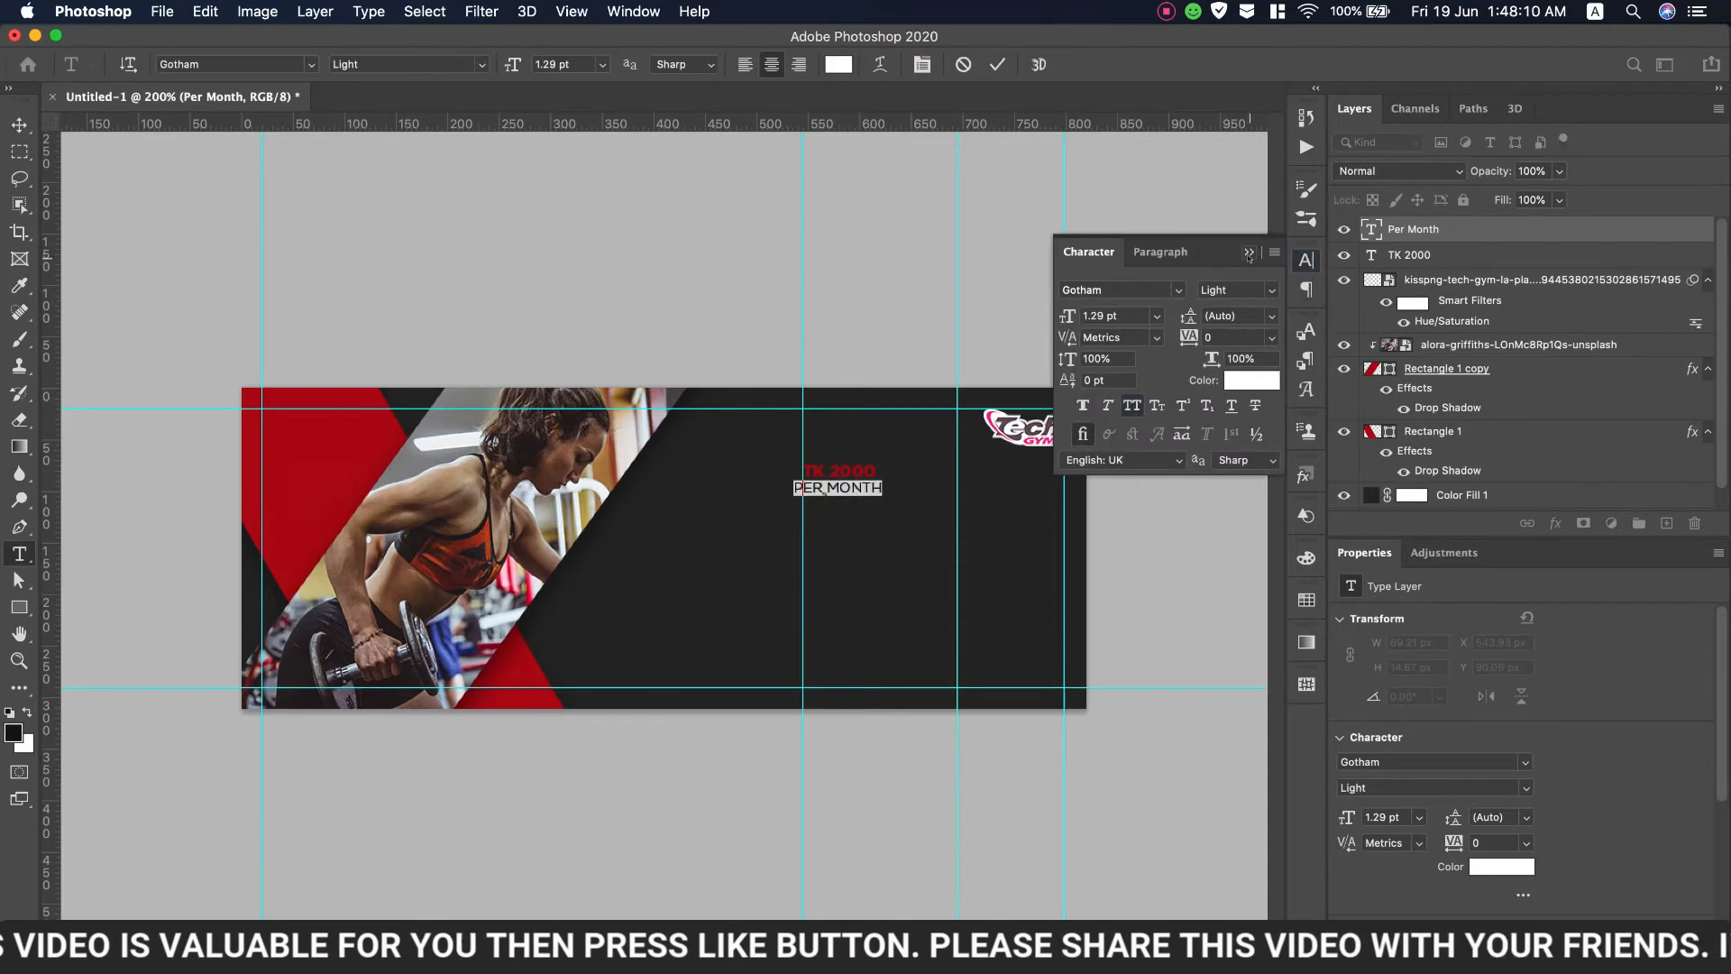
{"action": "left_click", "coordinate": [1249, 255]}
Align the "PER MONTH" text to the 544 px guide and scale it to about 71 by 12 px, matching the width of "TK 2000"
{"action": "left_click", "coordinate": [22, 125]}
{"action": "left_click_drag", "start_coordinate": [819, 491], "coordinate": [875, 491]}
{"action": "key", "text": "super+t"}
{"action": "left_click", "coordinate": [1039, 64]}
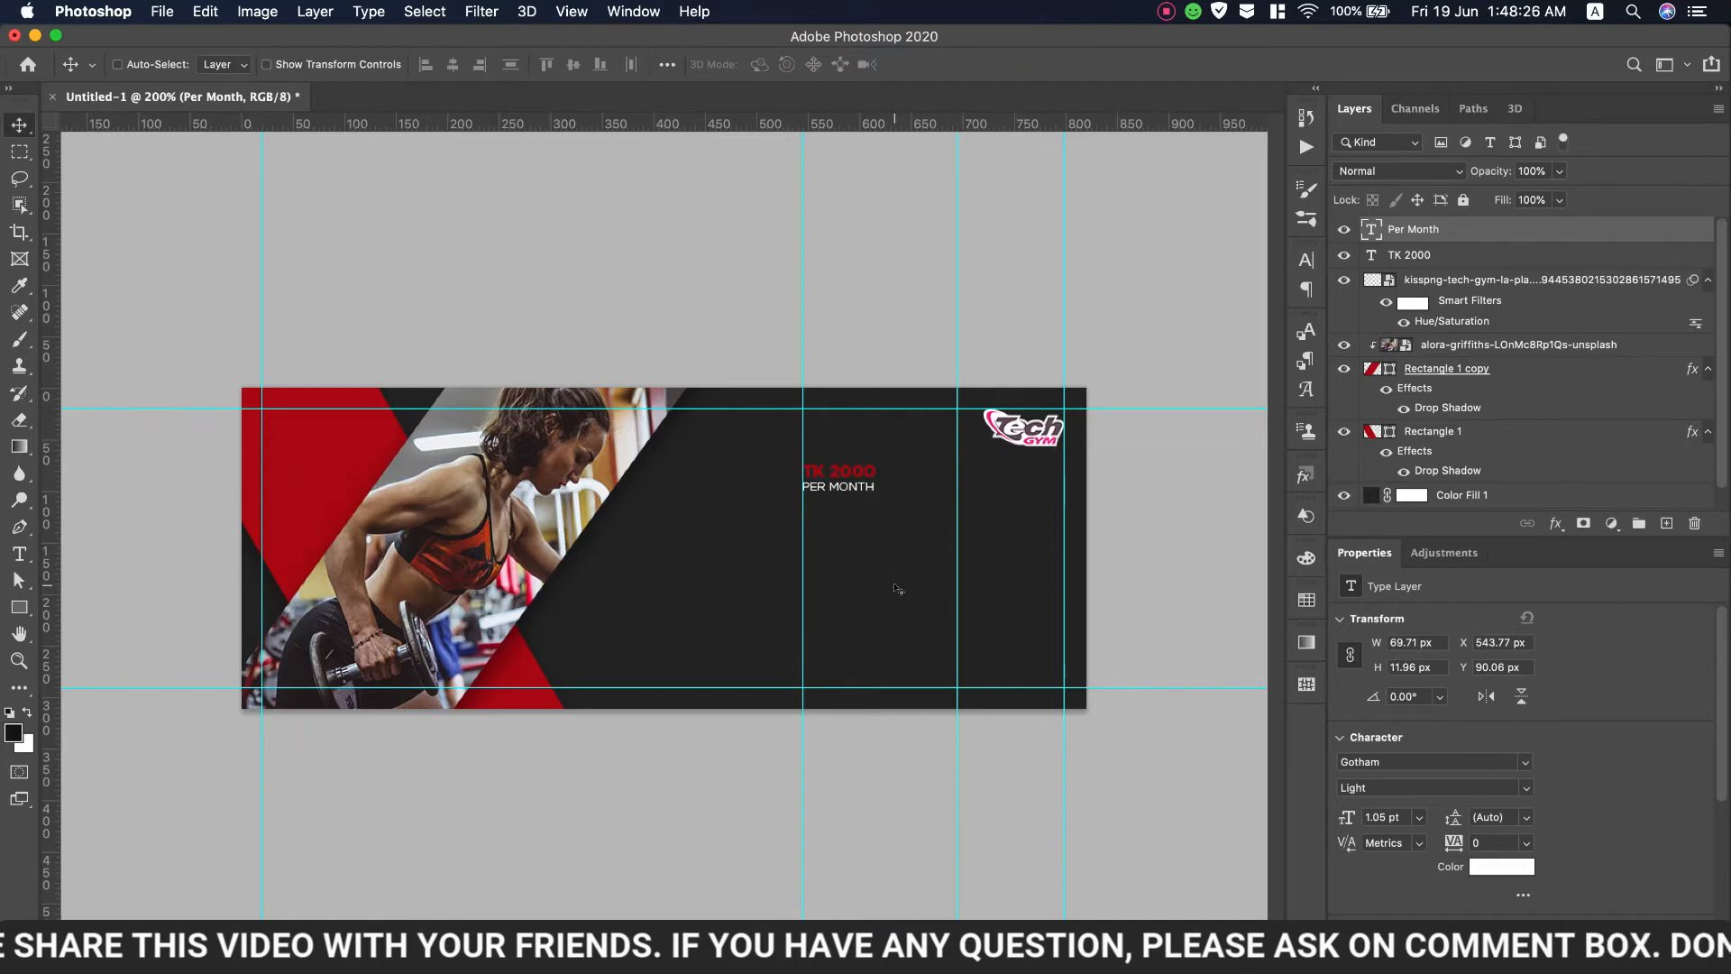
{"action": "key", "text": "super+t"}
{"action": "left_click_drag", "start_coordinate": [872, 490], "coordinate": [877, 491]}
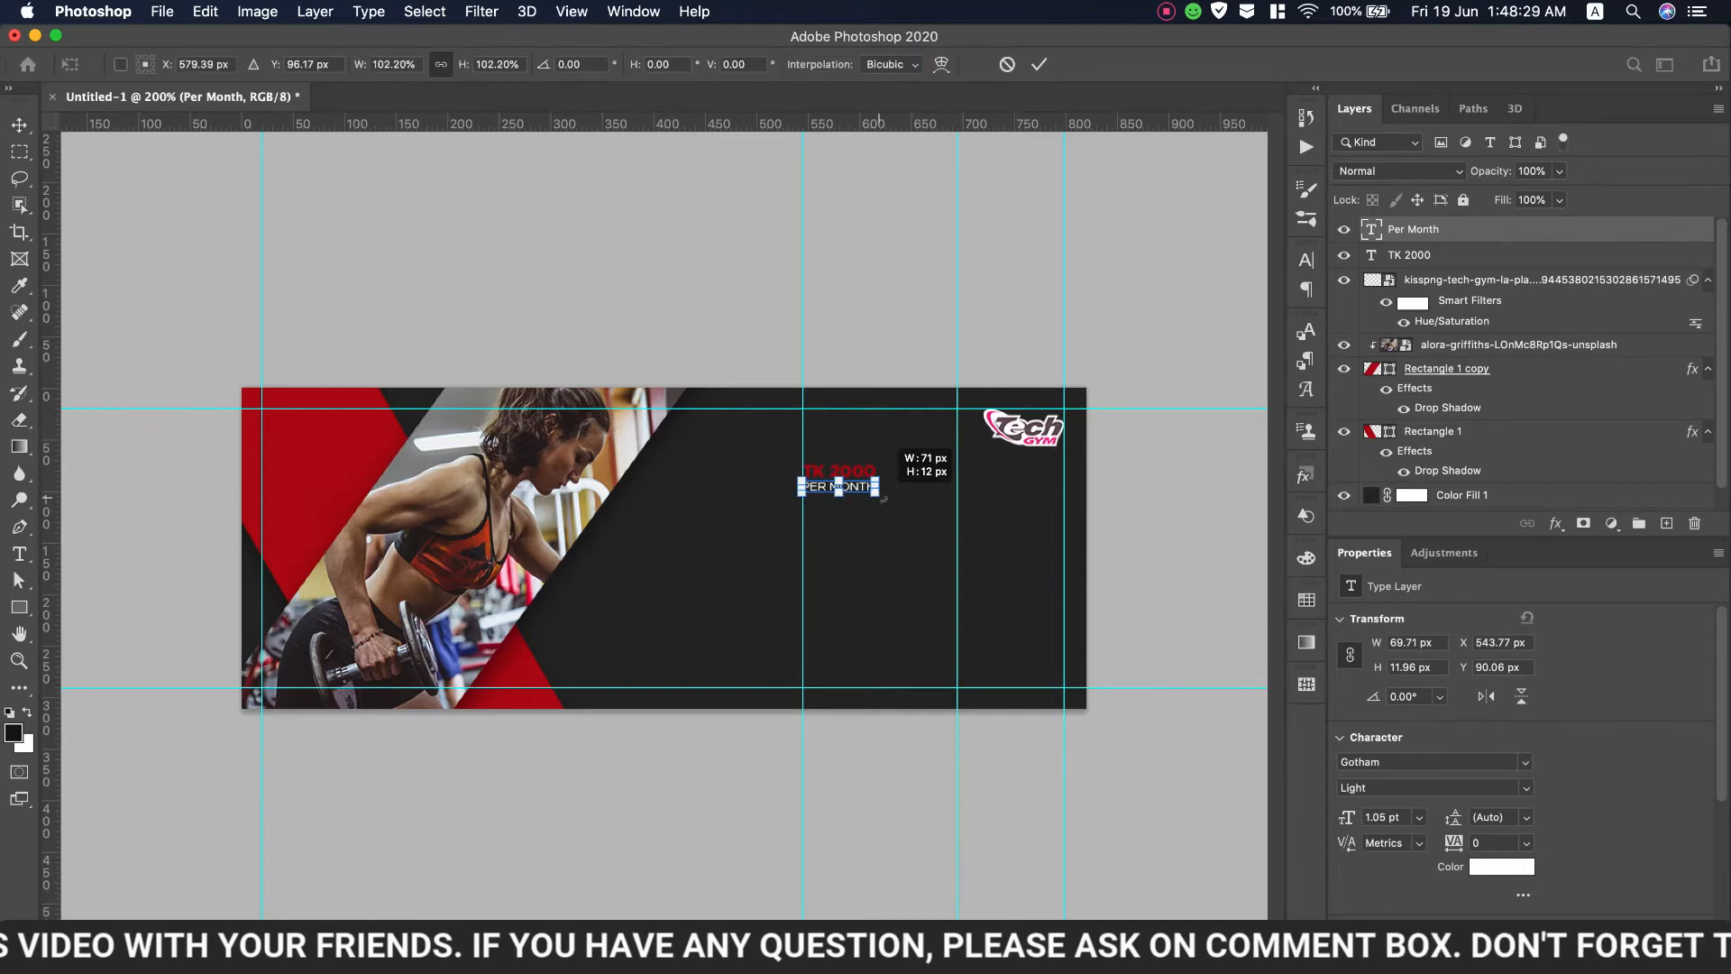
{"action": "left_click", "coordinate": [1039, 64]}
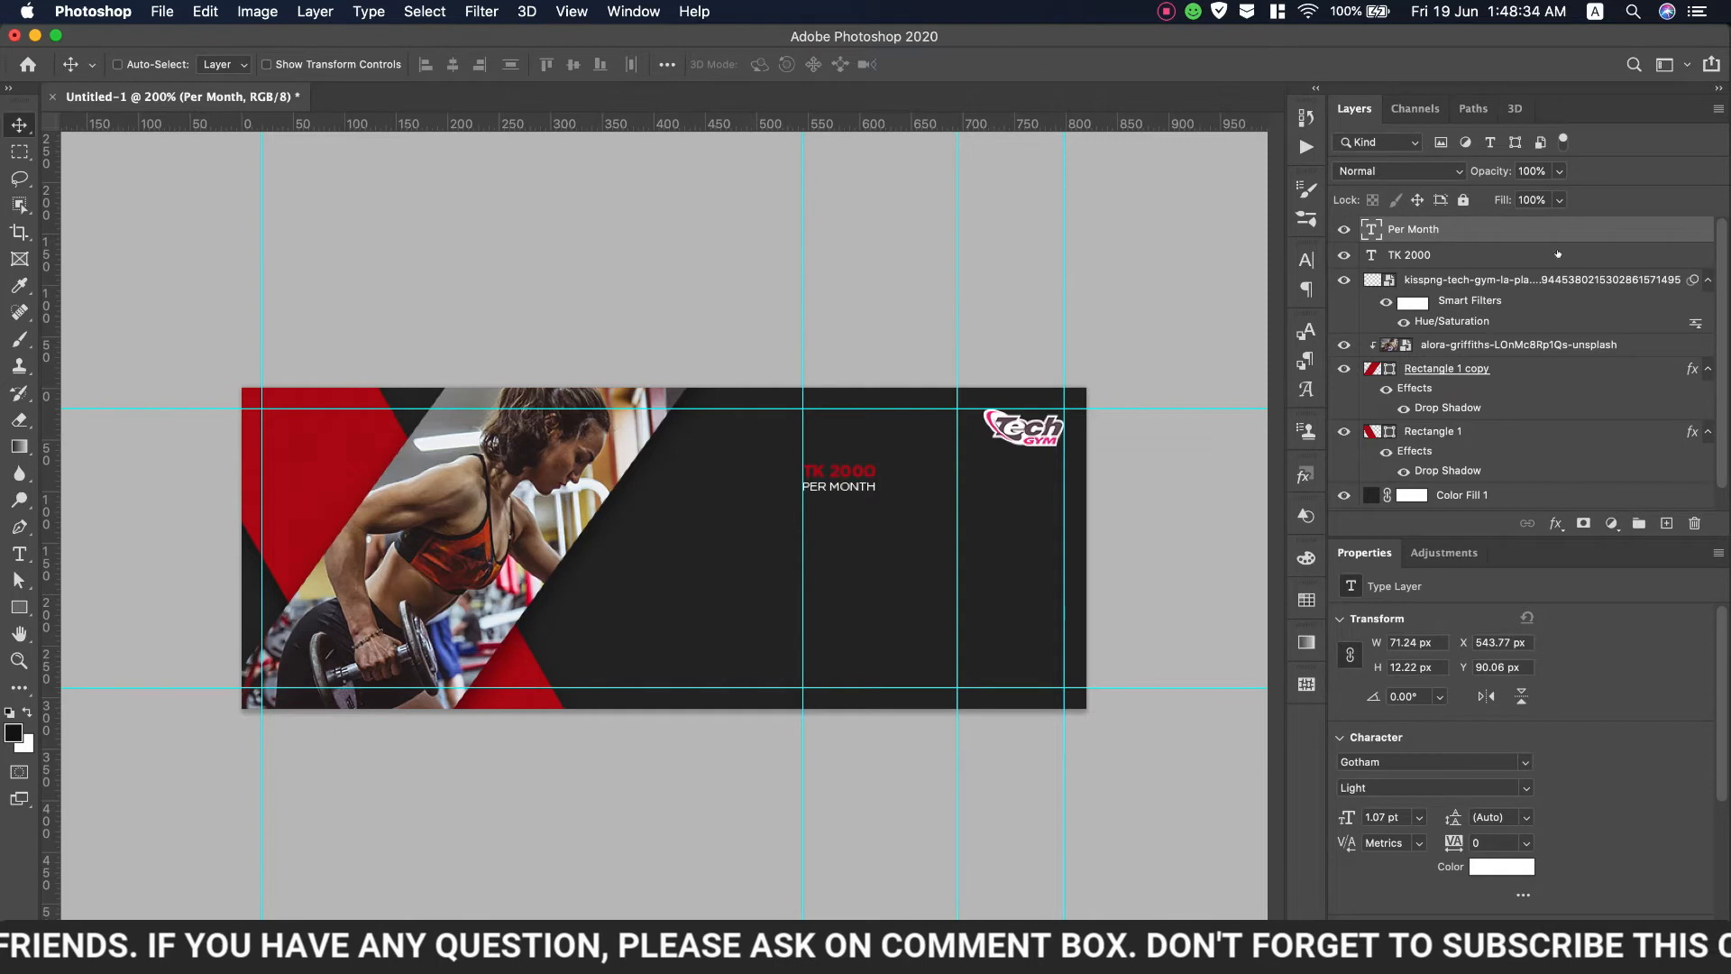
Group the "TK 2000" and "Per Month" texts, duplicate the group and move the copy to the vertical guide beneath the logo
{"action": "left_click", "coordinate": [1518, 254], "text": "super"}
{"action": "key", "text": "super+g"}
{"action": "left_click_drag", "start_coordinate": [1520, 232], "coordinate": [1664, 523]}
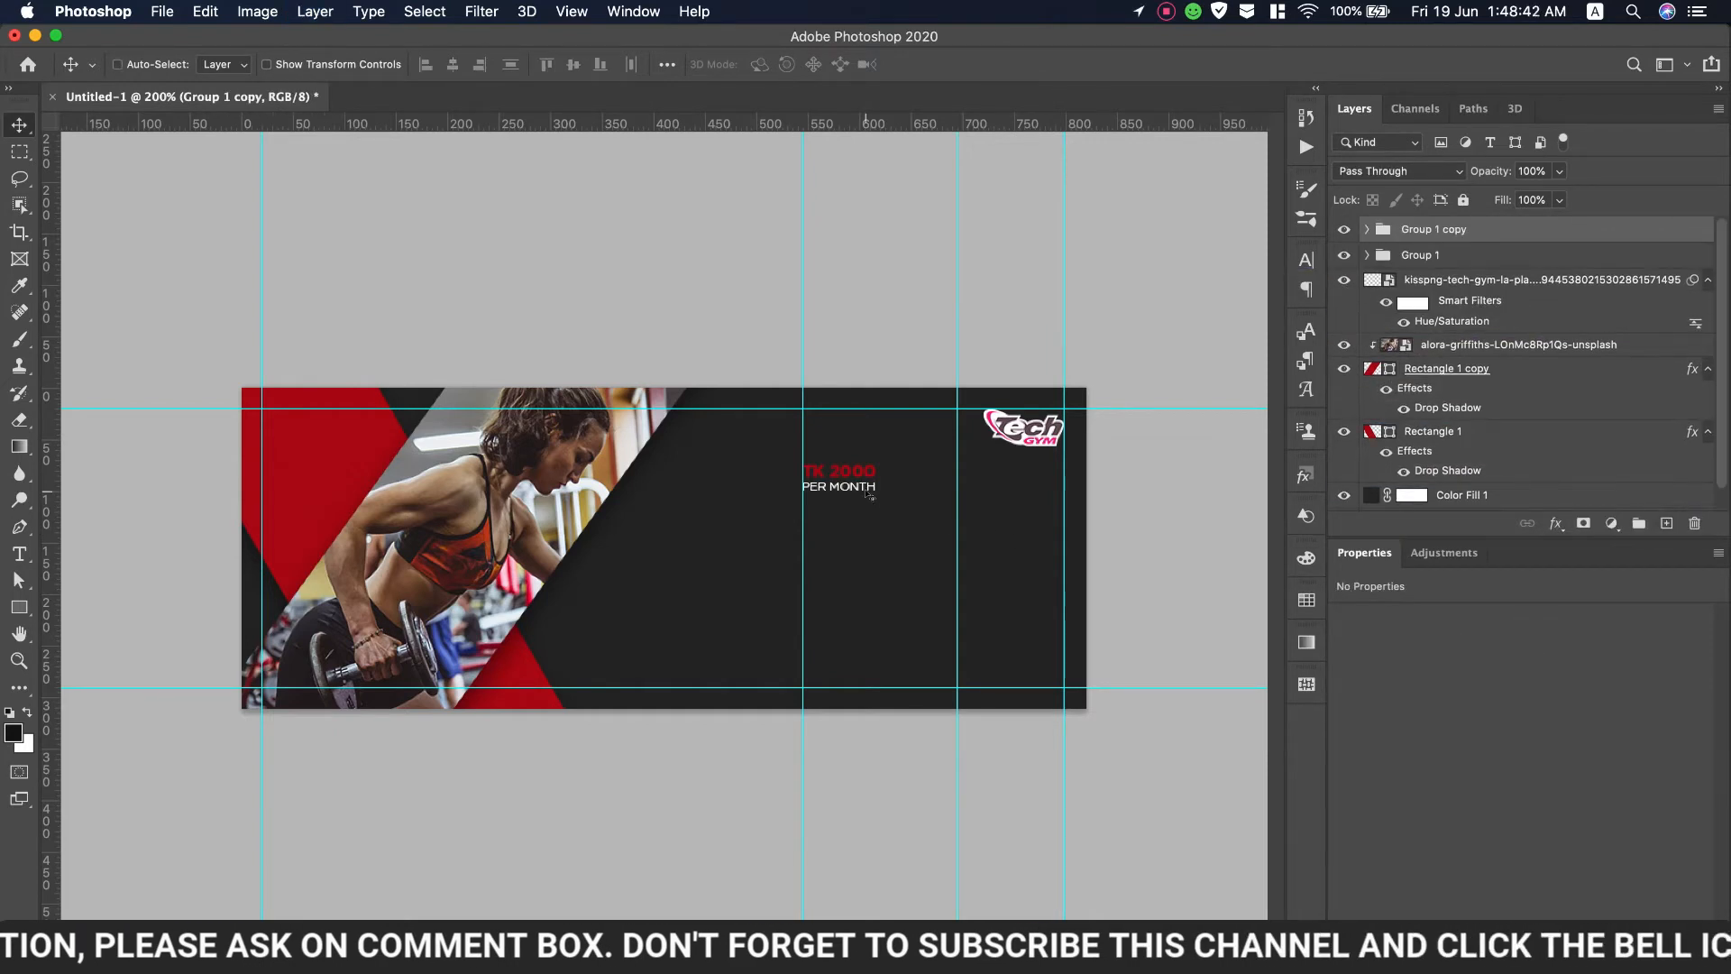
{"action": "left_click_drag", "start_coordinate": [848, 472], "coordinate": [1010, 480]}
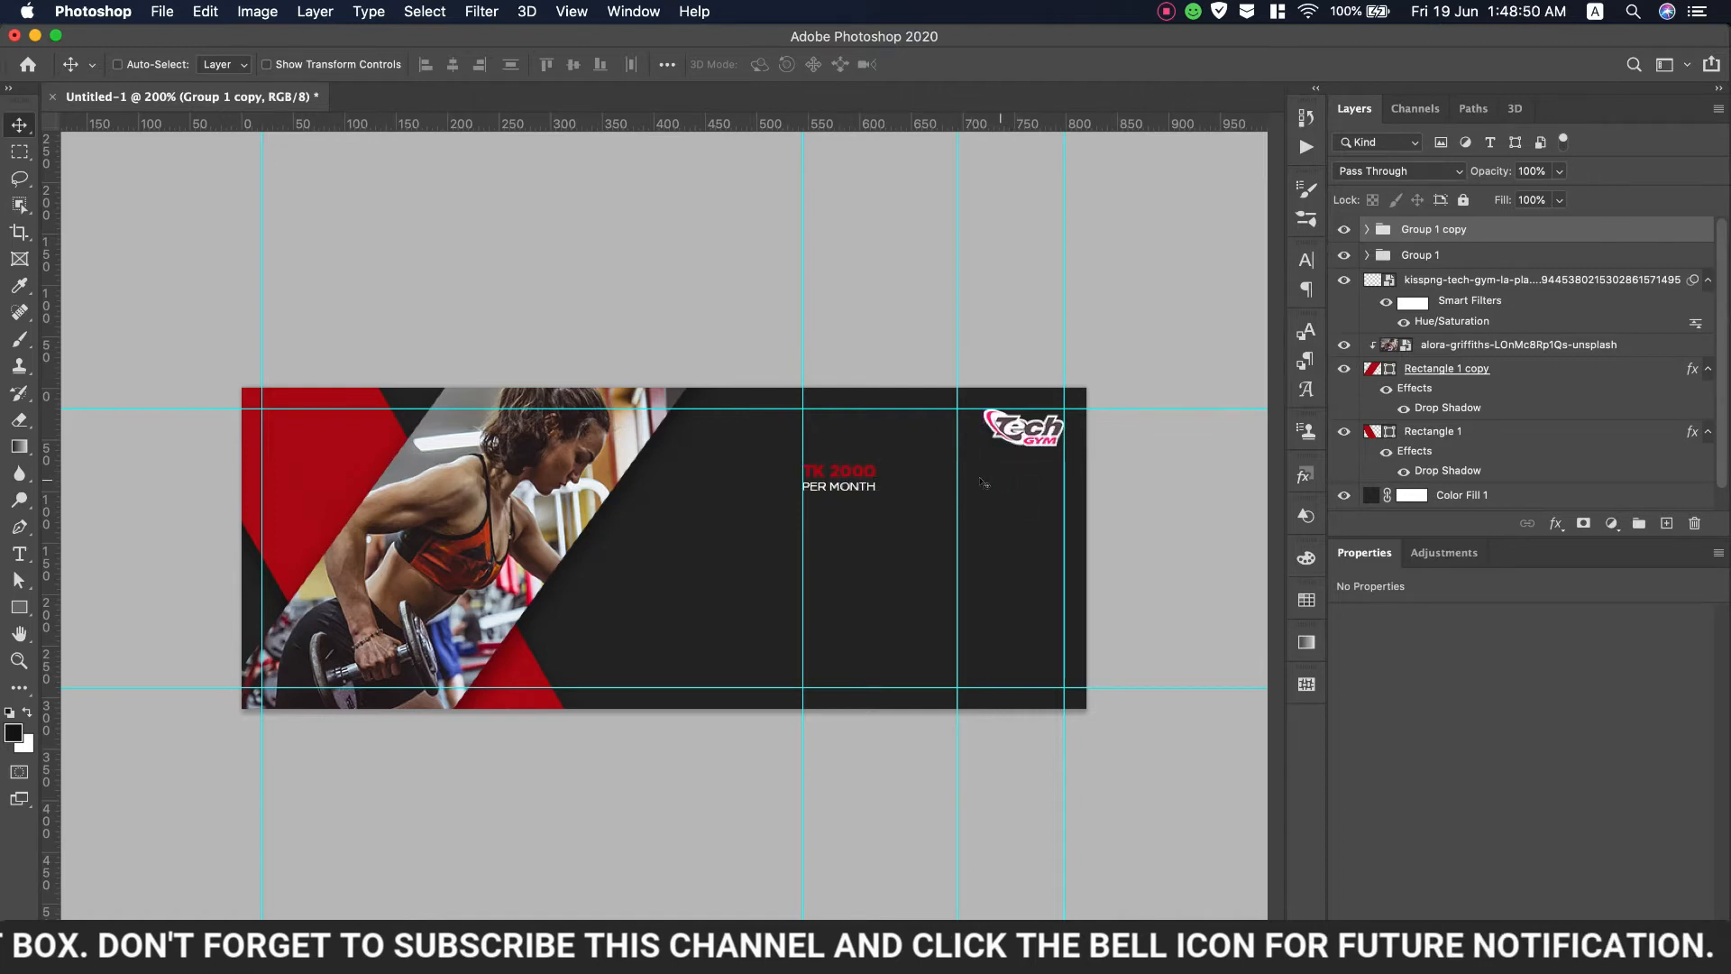
{"action": "left_click_drag", "start_coordinate": [826, 478], "coordinate": [981, 480]}
Replace the duplicated "TK 2000" text with "24/7" copied from the TextEdit notes, and commit it
{"action": "key", "text": "super+Tab"}
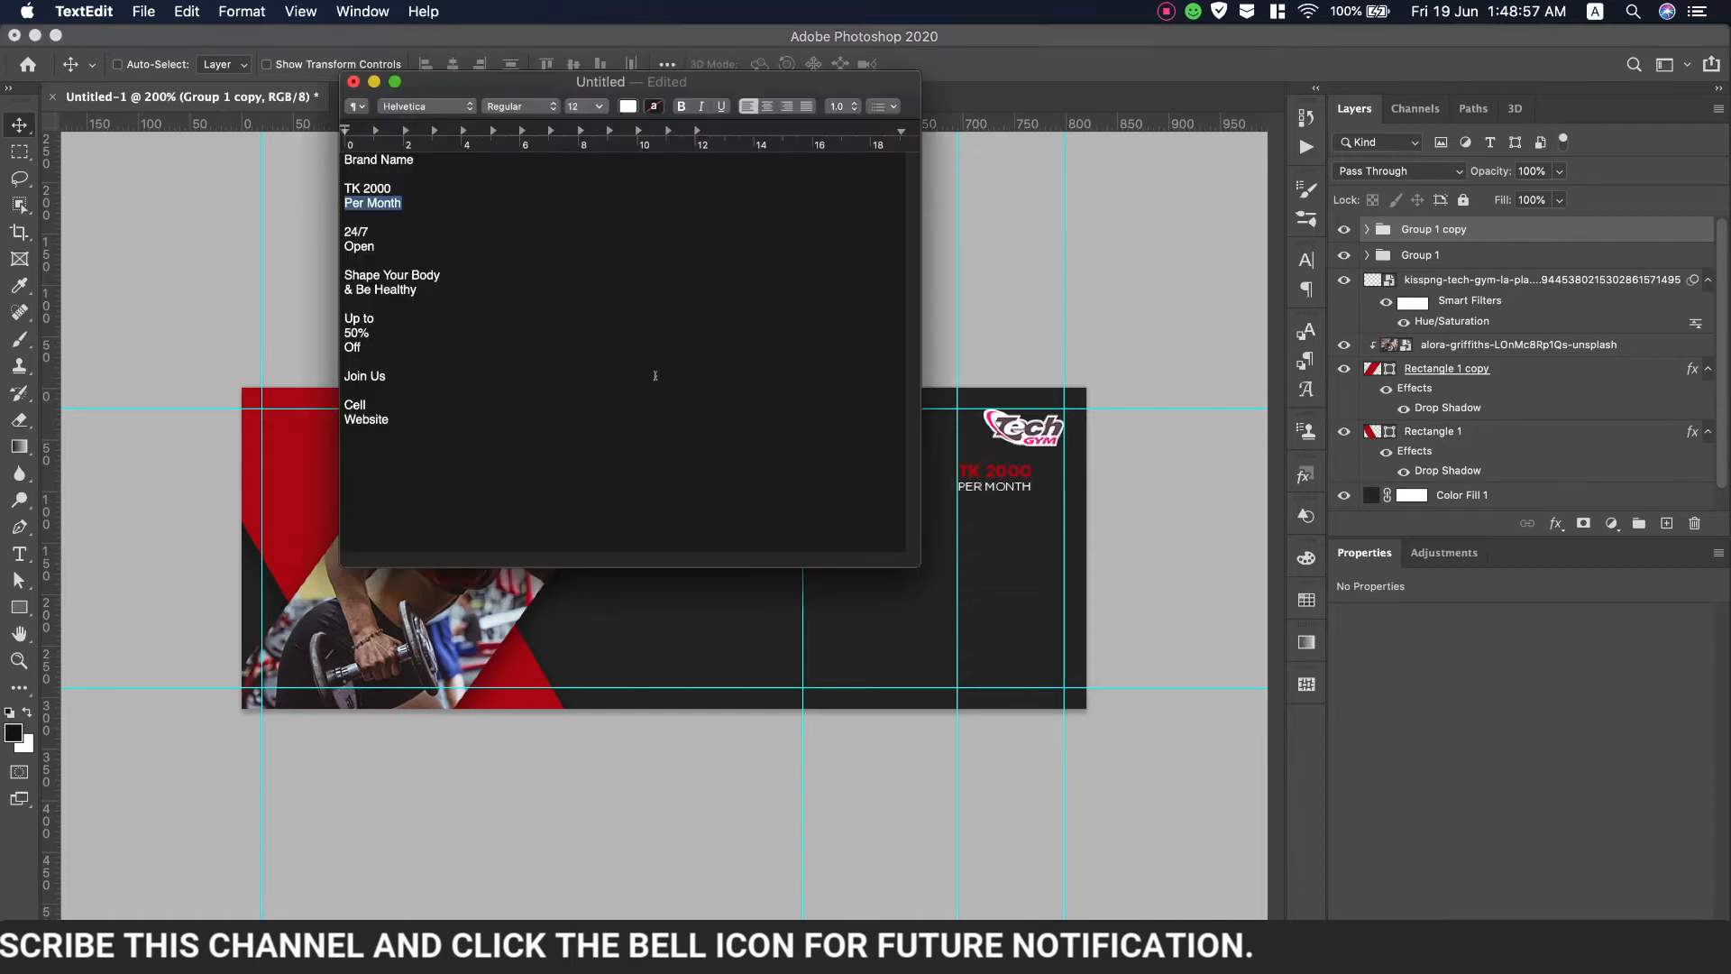
{"action": "triple_click", "coordinate": [390, 231]}
{"action": "key", "text": "super+c"}
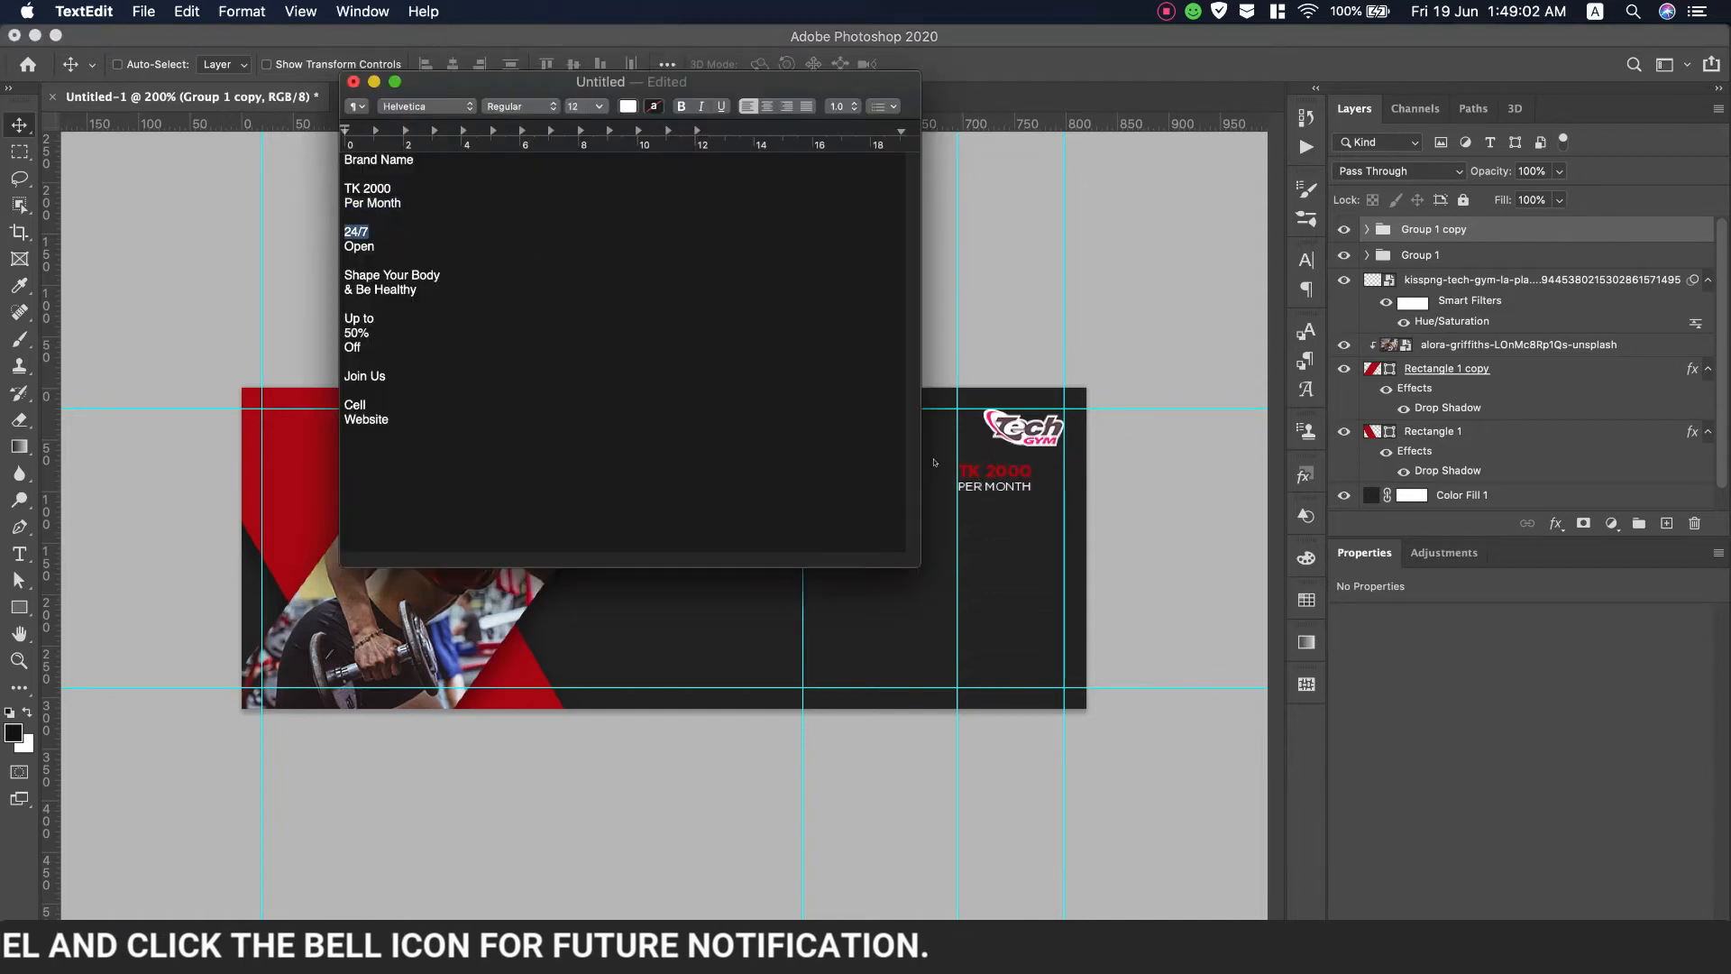
{"action": "key", "text": "super+Tab"}
{"action": "double_click", "coordinate": [1012, 479]}
{"action": "key", "text": "super+v"}
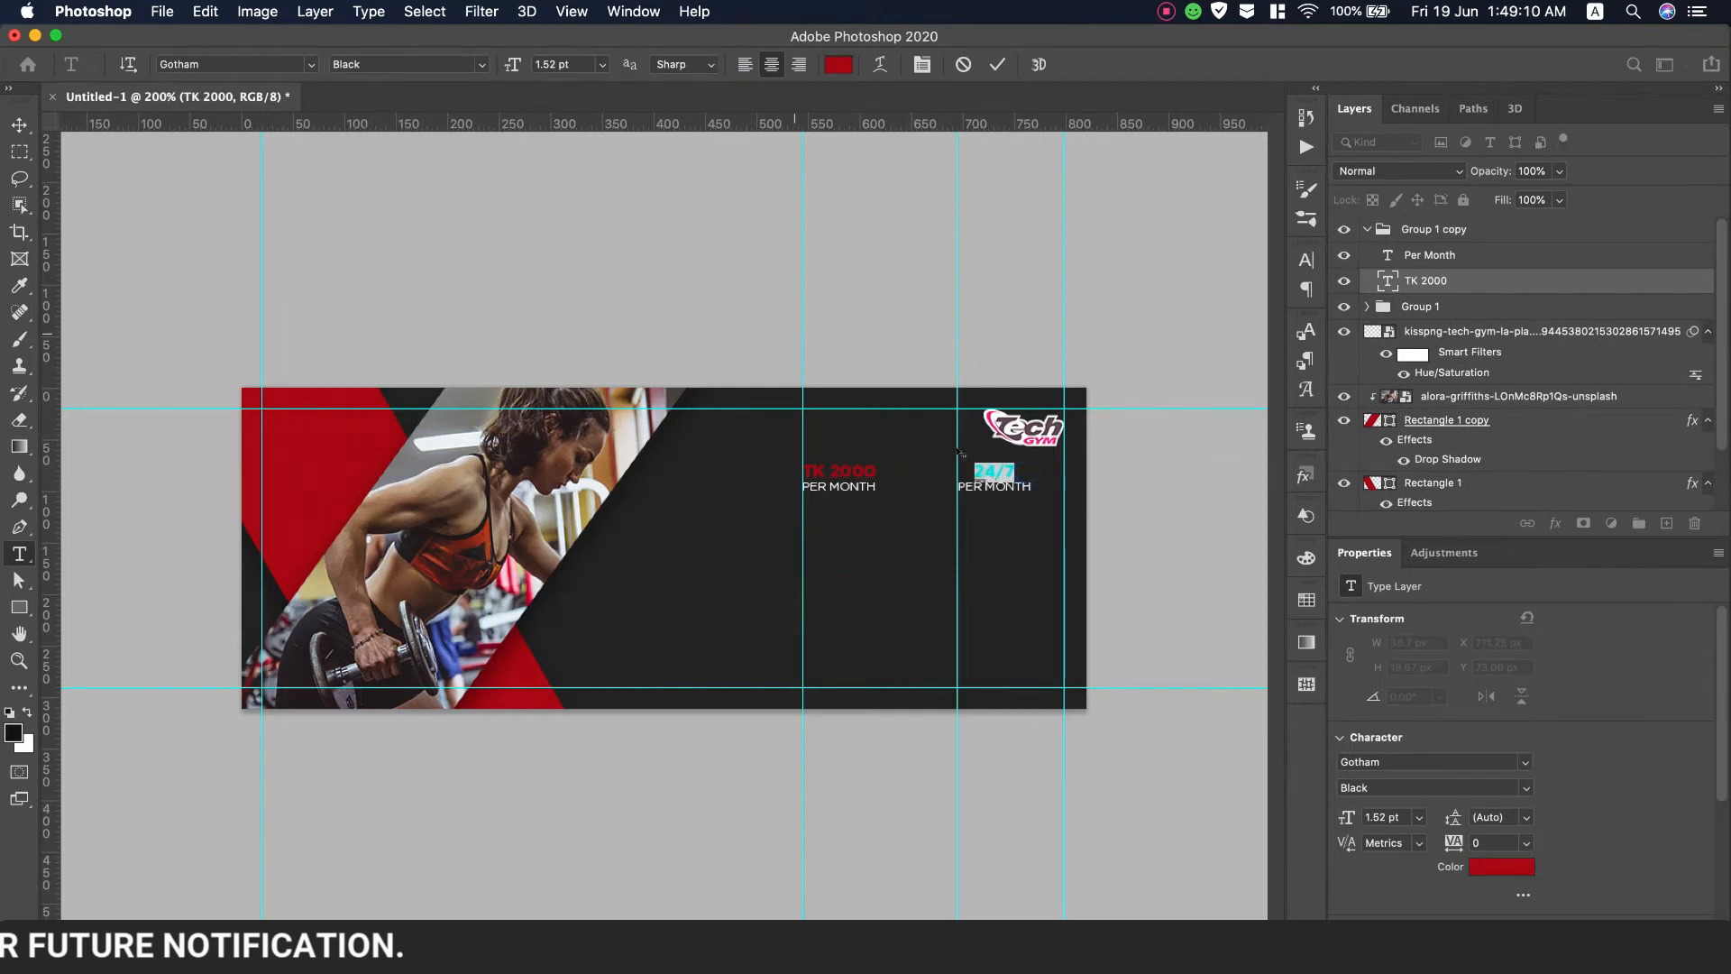
{"action": "left_click", "coordinate": [18, 122]}
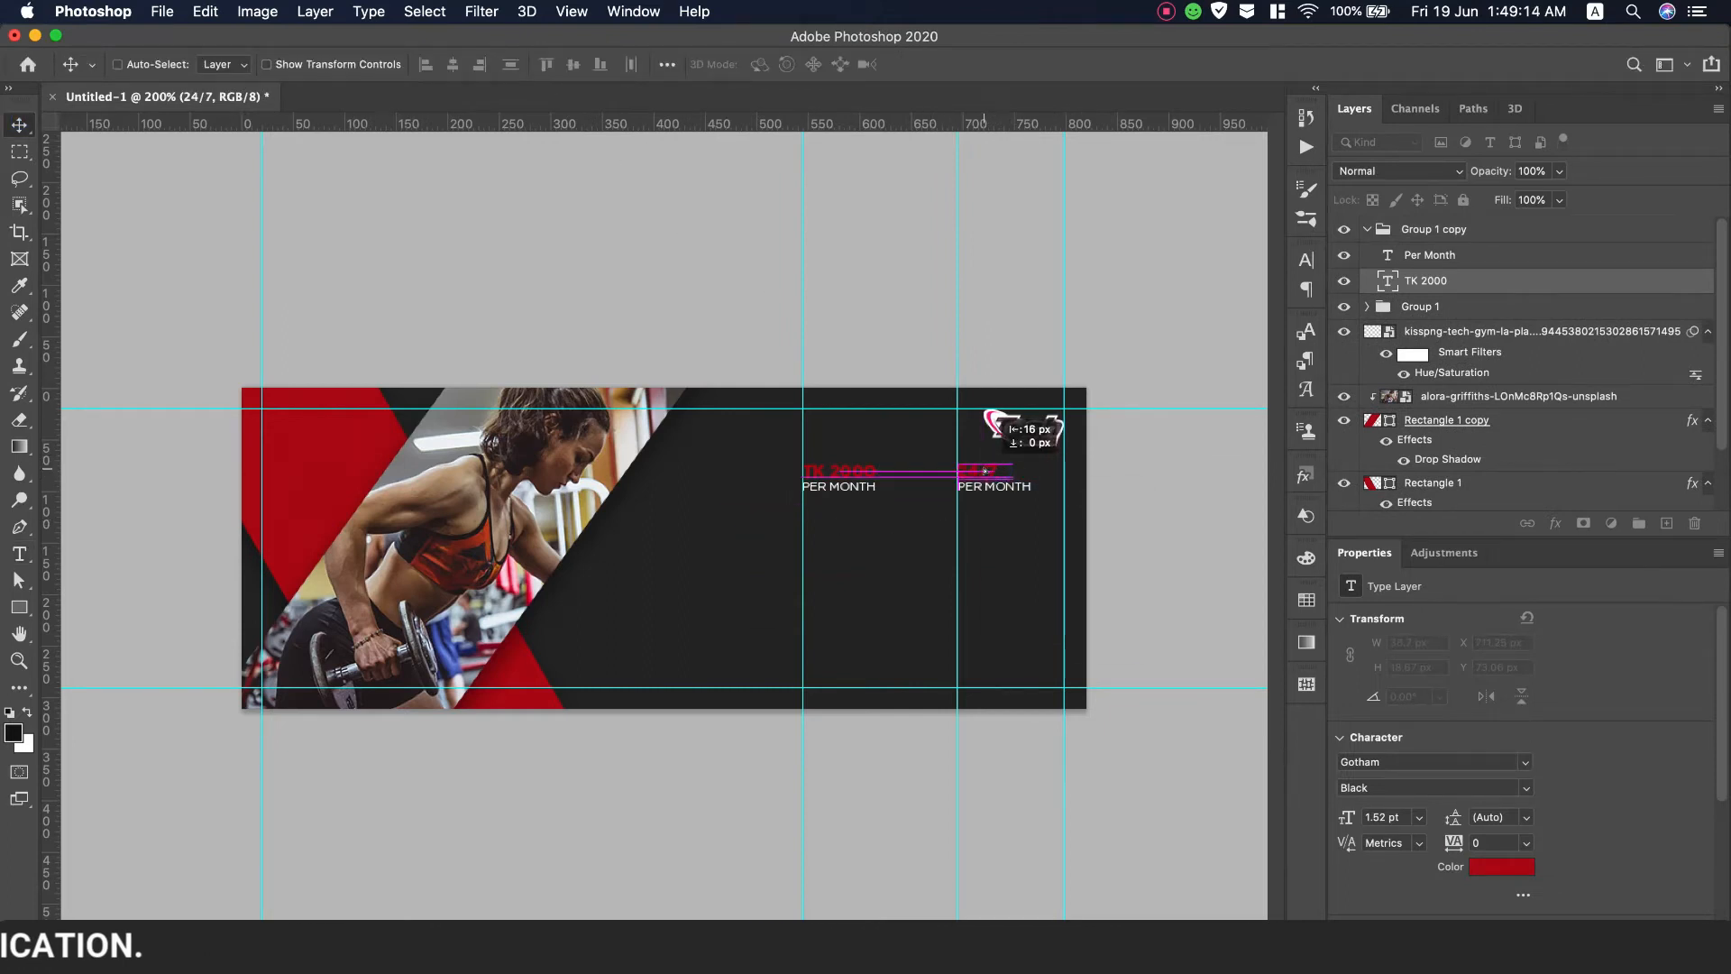
Align the "24/7" text to the guide at about 694 px and scale it to about 63 by 30 px
{"action": "key", "text": "super+t"}
{"action": "left_click_drag", "start_coordinate": [996, 480], "coordinate": [1022, 494]}
{"action": "key", "text": "Return"}
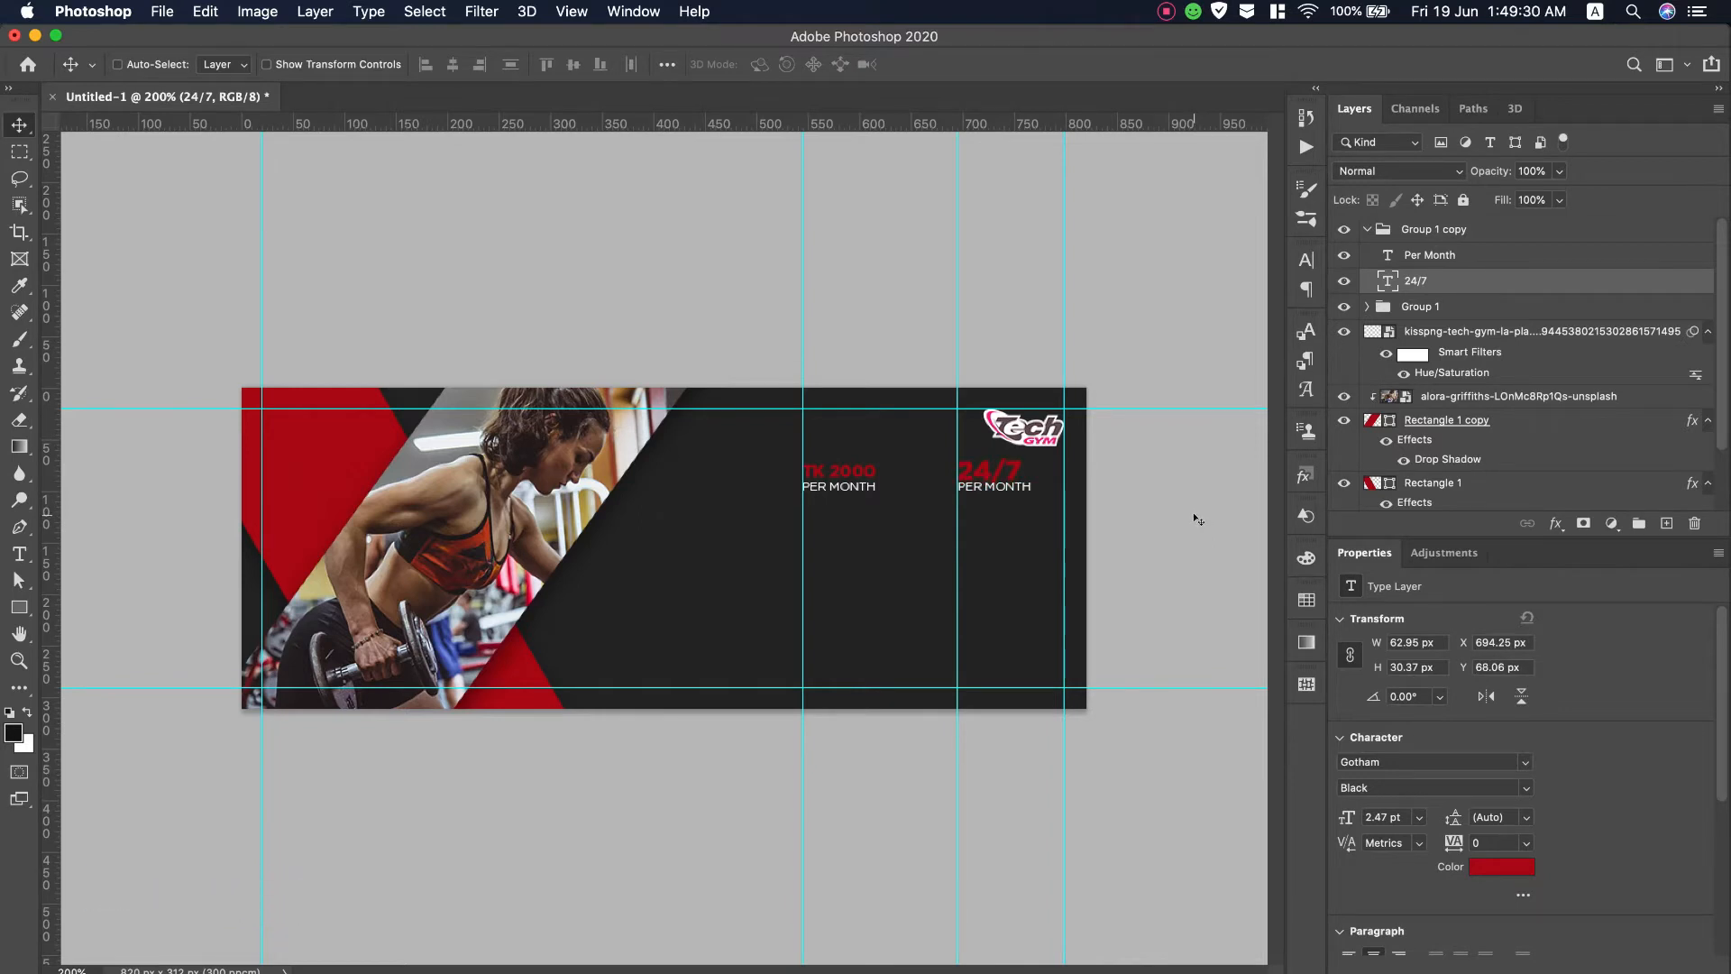
Enlarge the original "TK 2000" text slightly and move its "Per Month" line down to about Y 95 px
{"action": "left_click", "coordinate": [1368, 307]}
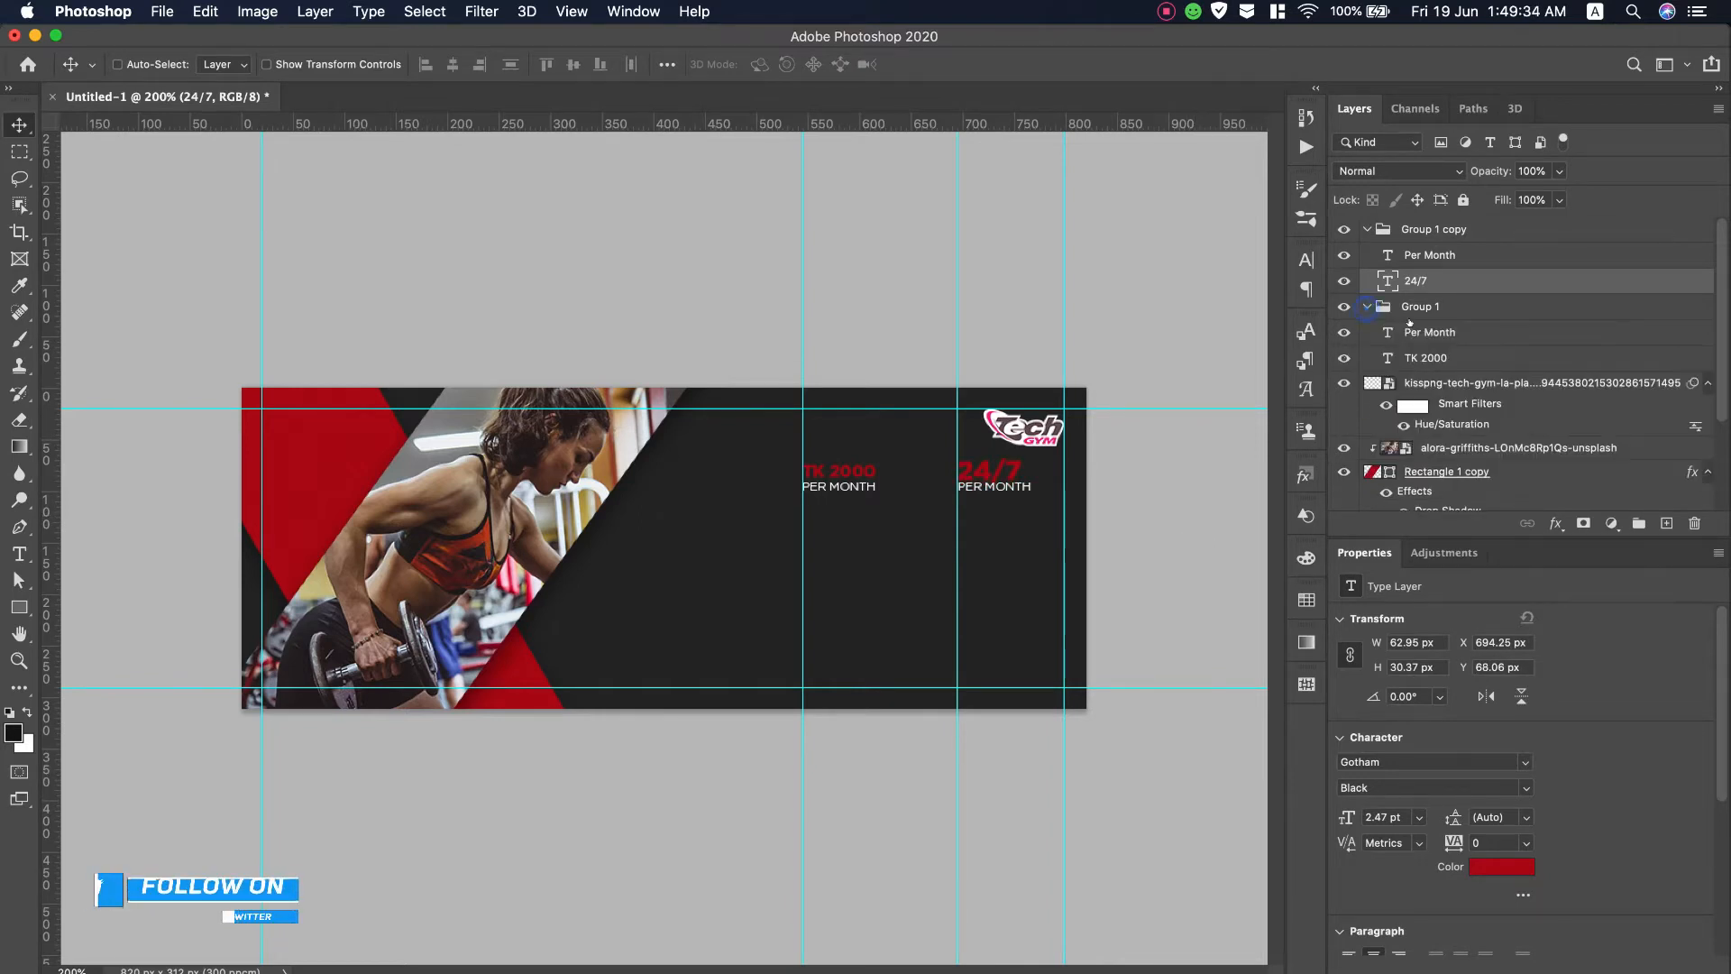
{"action": "left_click", "coordinate": [1429, 332]}
{"action": "key", "text": "super+t"}
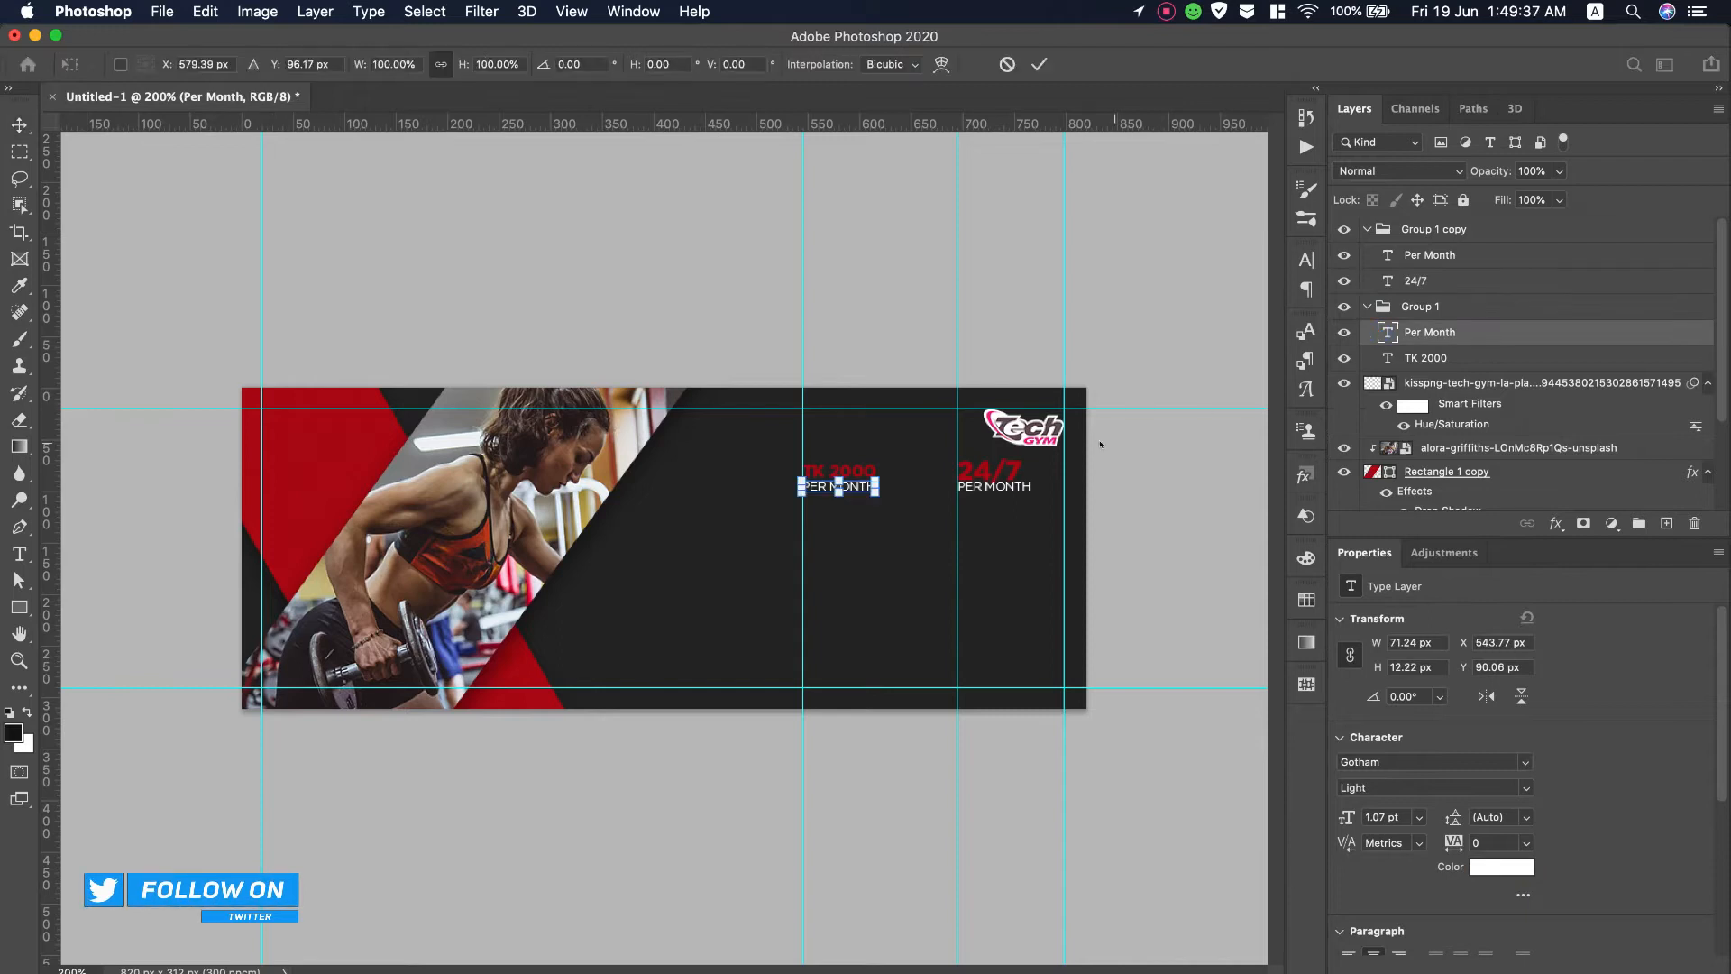
{"action": "left_click", "coordinate": [1413, 358]}
{"action": "left_click_drag", "start_coordinate": [875, 482], "coordinate": [838, 490]}
{"action": "left_click", "coordinate": [1429, 332]}
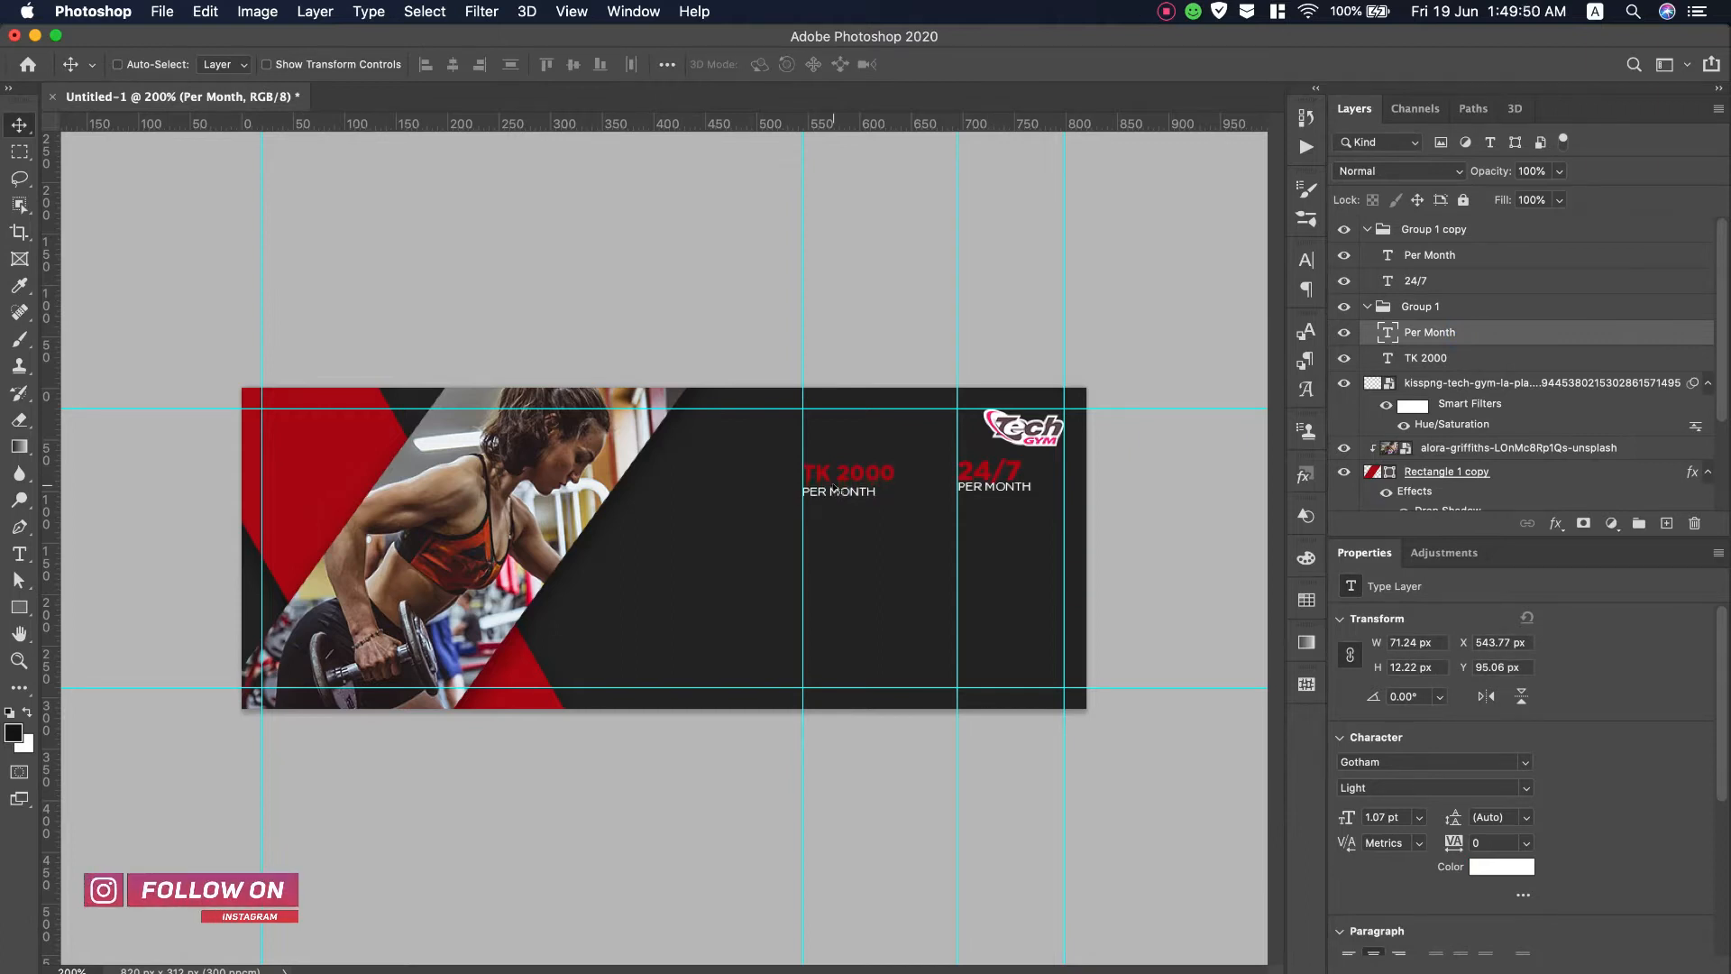
Set the tracking of the "PER MONTH" text under "TK 2000" to 200
{"action": "double_click", "coordinate": [834, 490]}
{"action": "left_click", "coordinate": [1306, 260]}
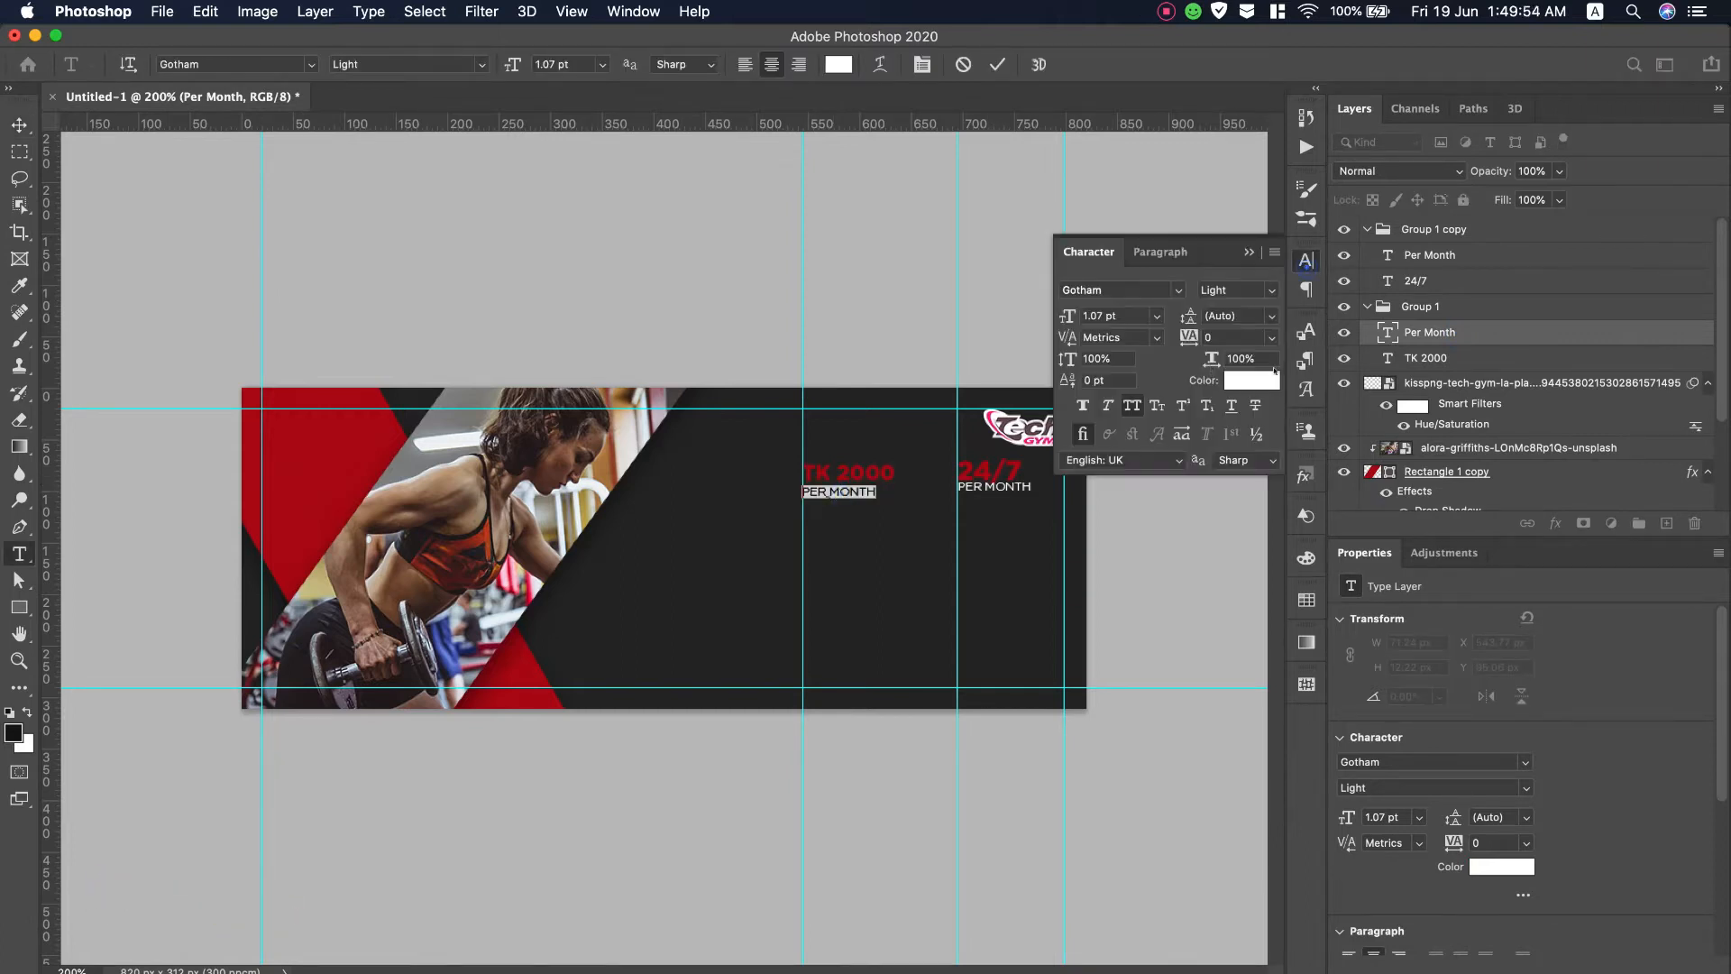
{"action": "left_click_drag", "start_coordinate": [1194, 336], "coordinate": [1214, 336]}
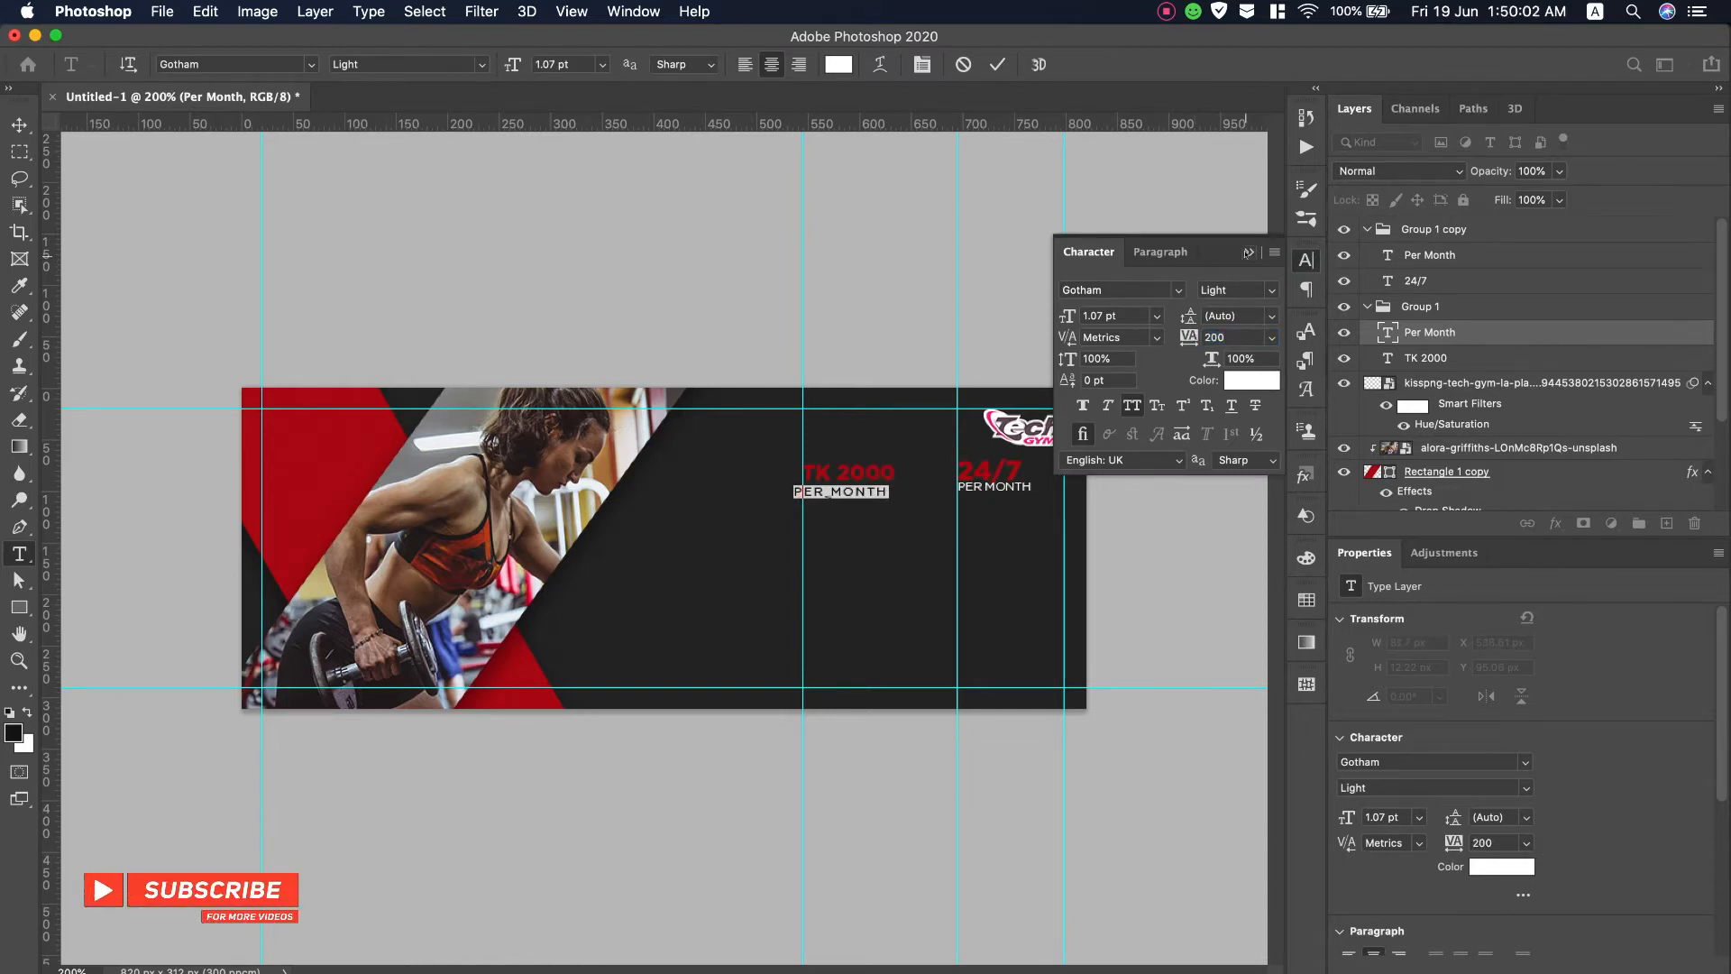
{"action": "left_click", "coordinate": [1248, 253]}
{"action": "left_click", "coordinate": [19, 125]}
Align the "PER MONTH" text with the guide and scale it to about 89 by 12 px to match the width of "TK 2000"
{"action": "left_click_drag", "start_coordinate": [858, 488], "coordinate": [867, 493]}
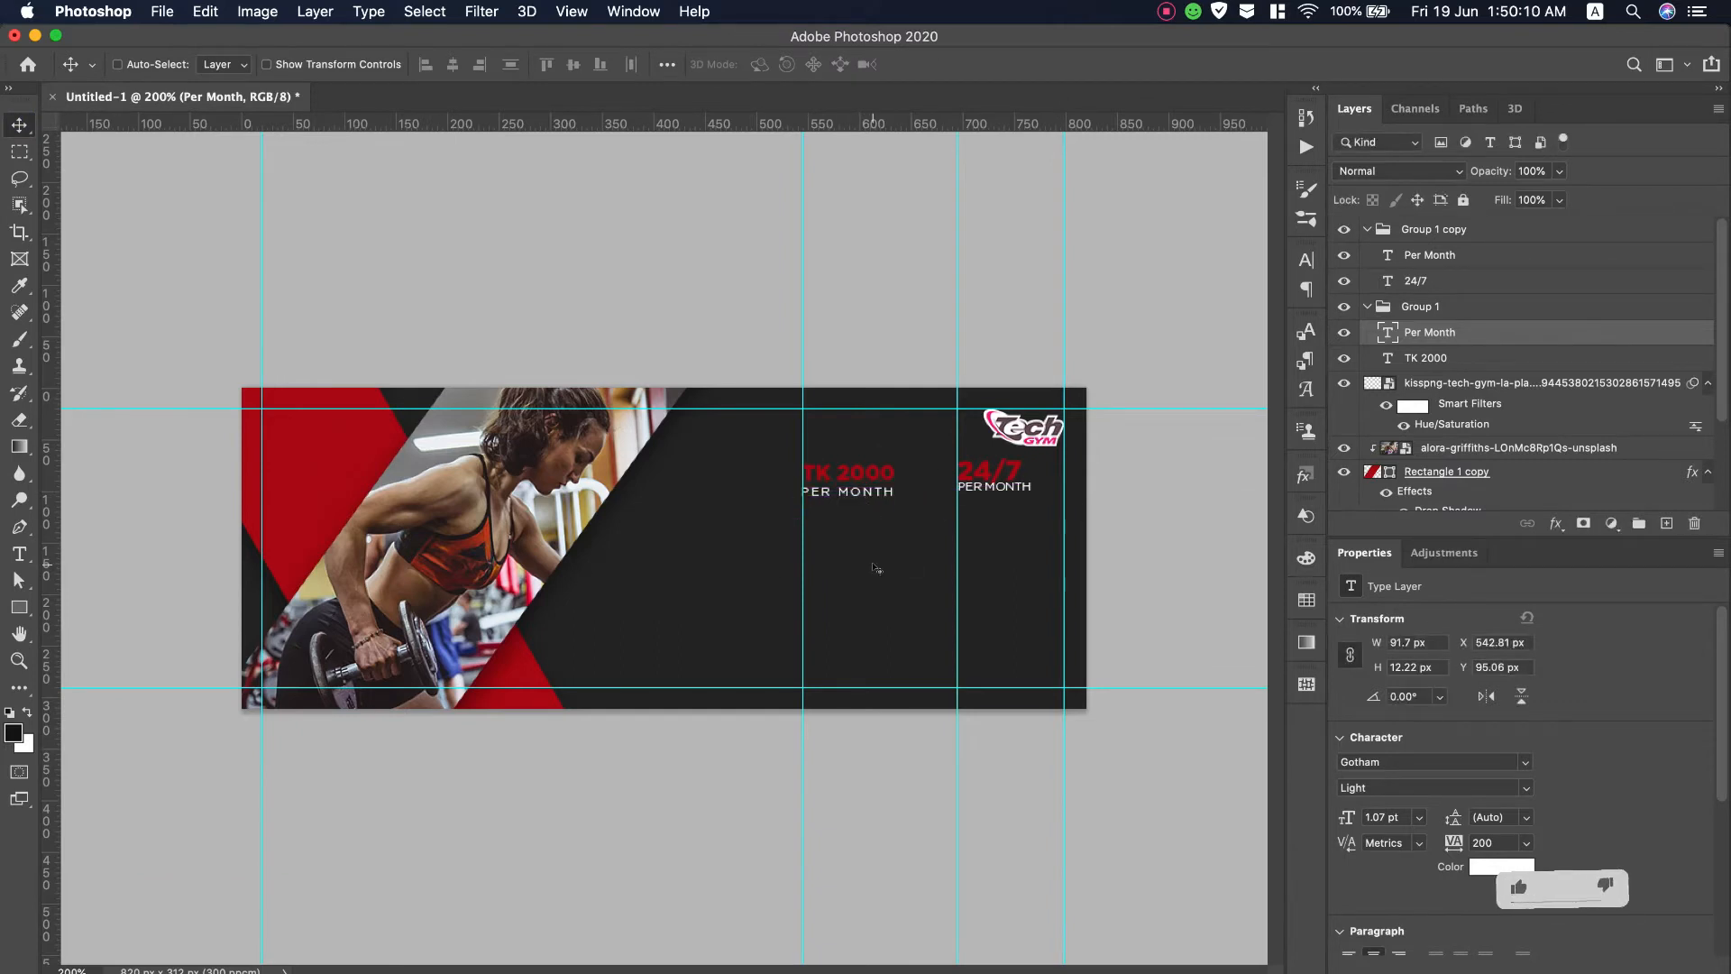
{"action": "key", "text": "super+t"}
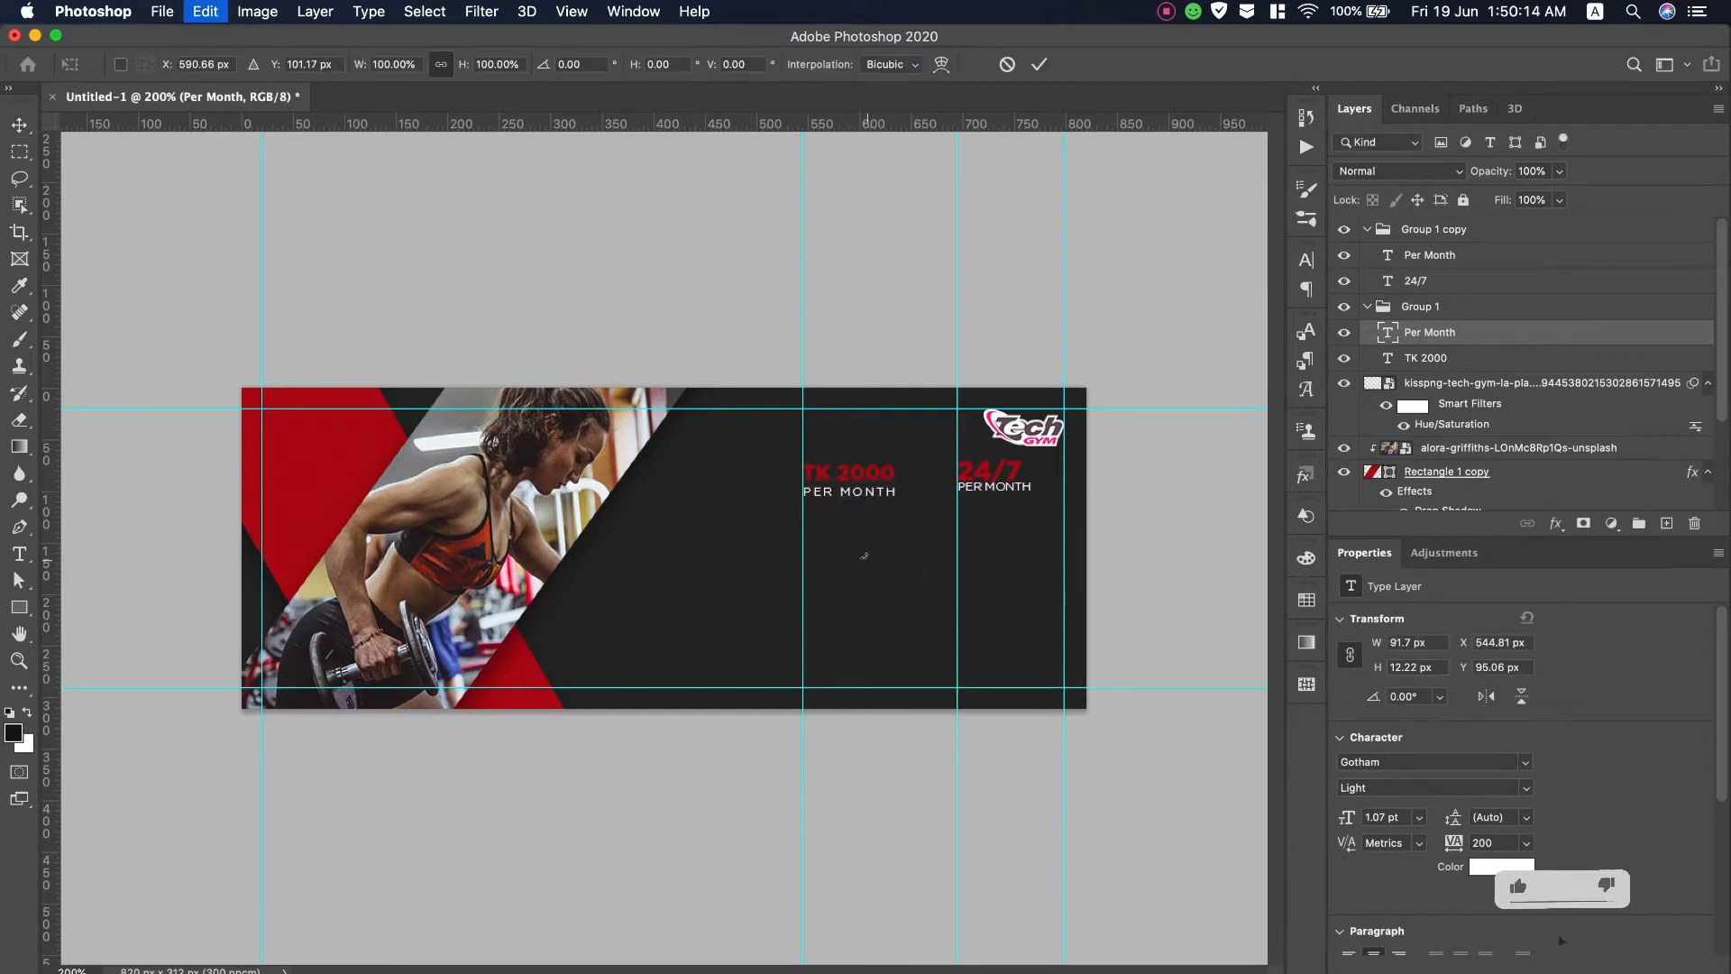
{"action": "left_click_drag", "start_coordinate": [899, 498], "coordinate": [895, 496]}
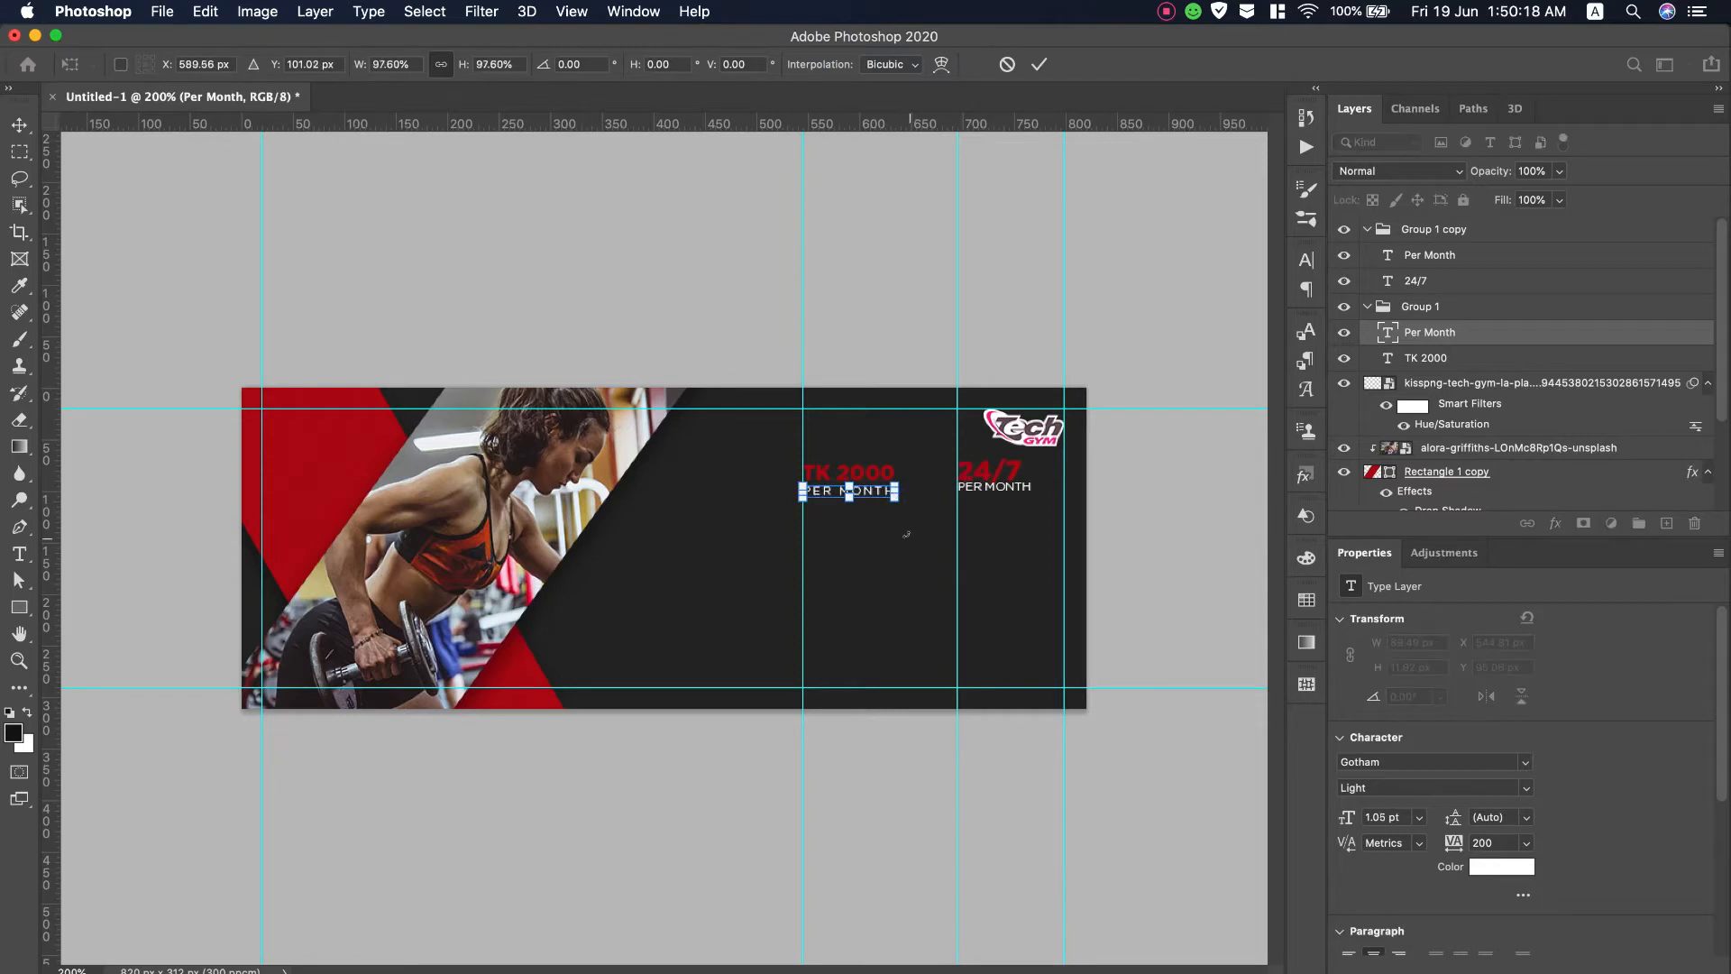
{"action": "left_click", "coordinate": [1039, 64]}
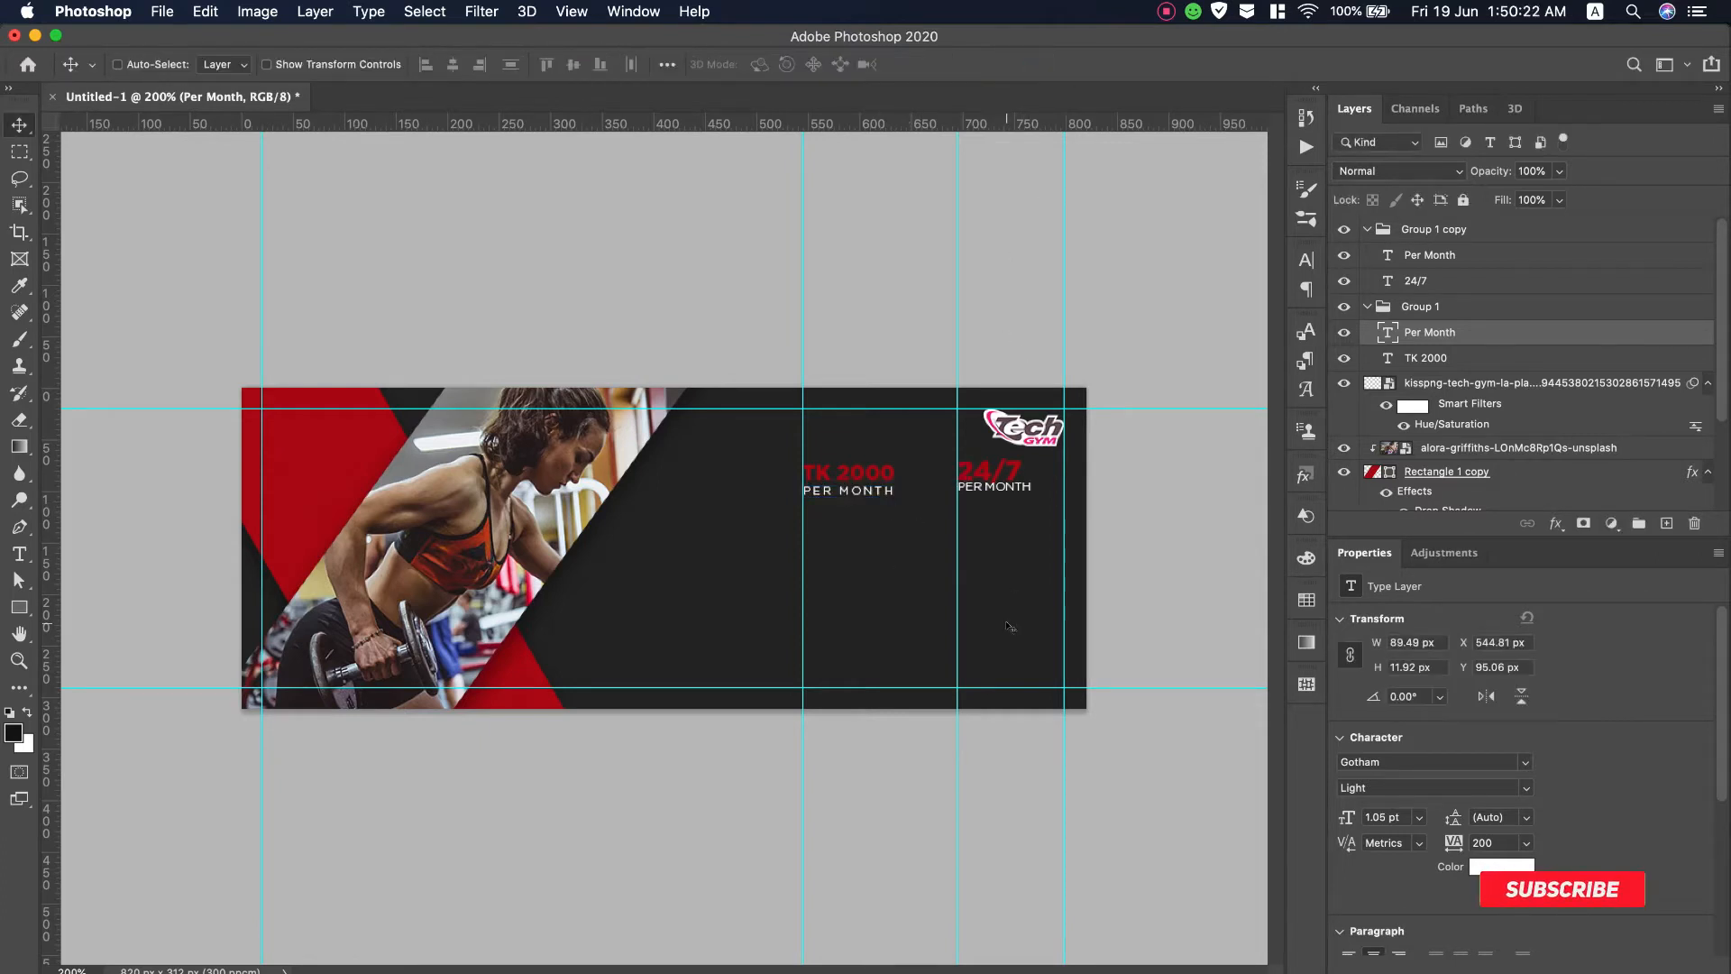
Replace the "Per Month" text under "24/7" with "Open" from the TextEdit notes and place it beside the guide at about X 696 px
{"action": "double_click", "coordinate": [1387, 255]}
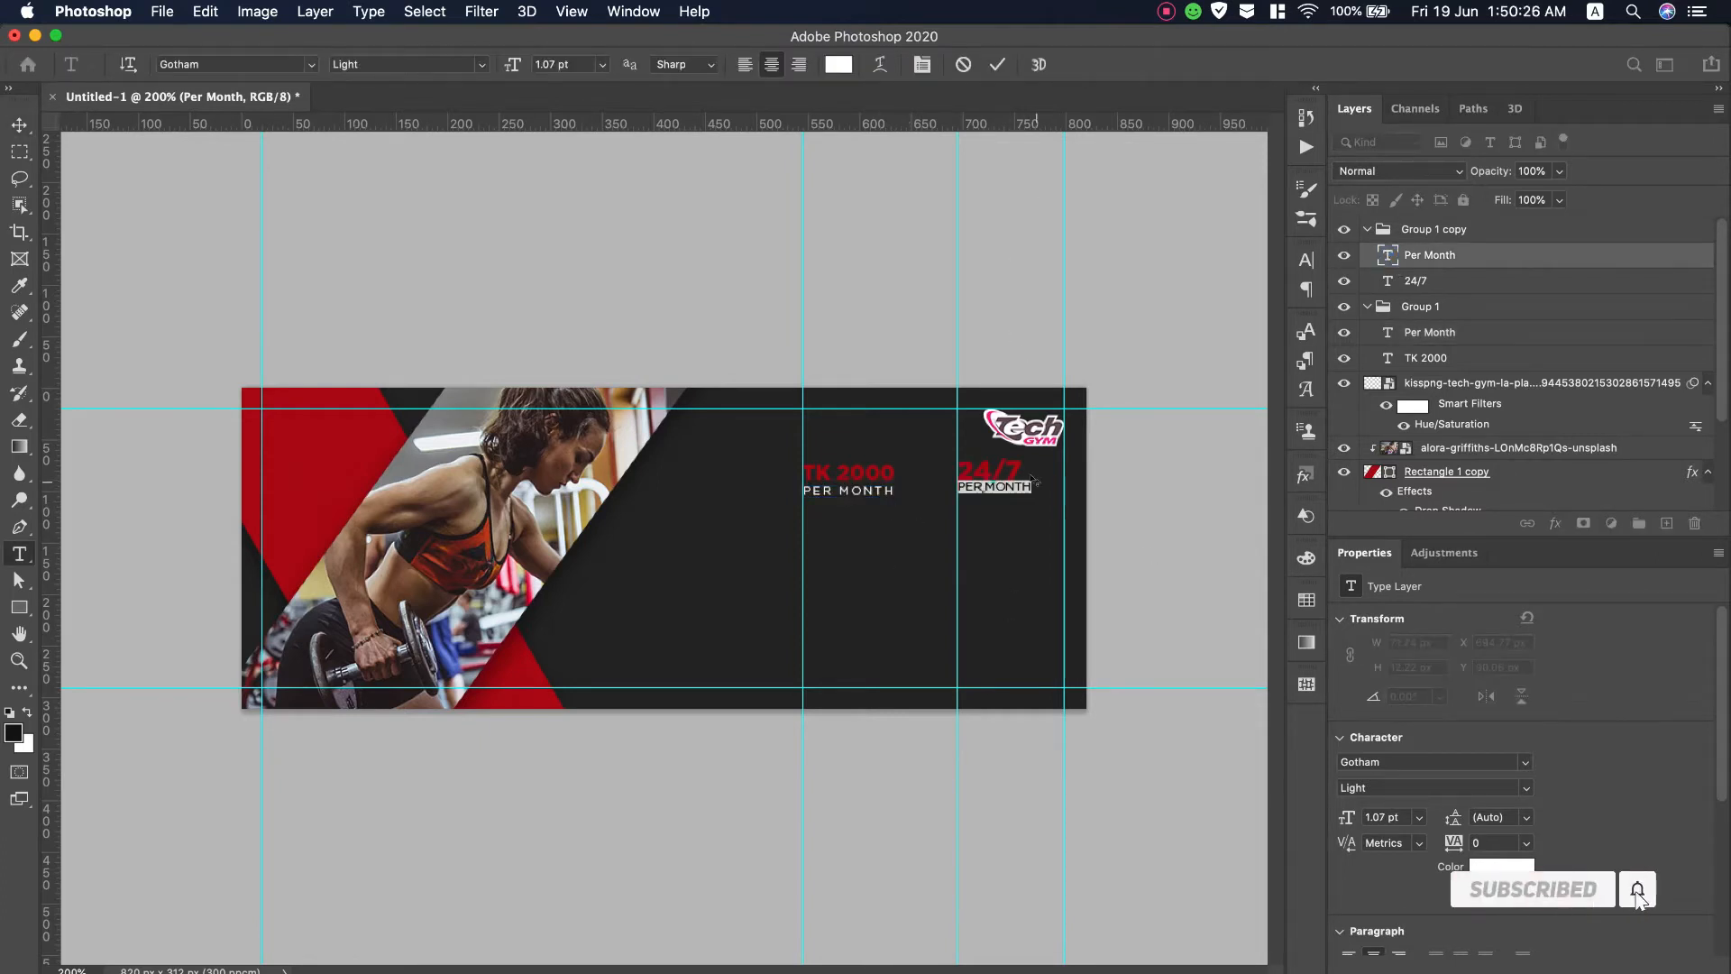
{"action": "key", "text": "super+Tab"}
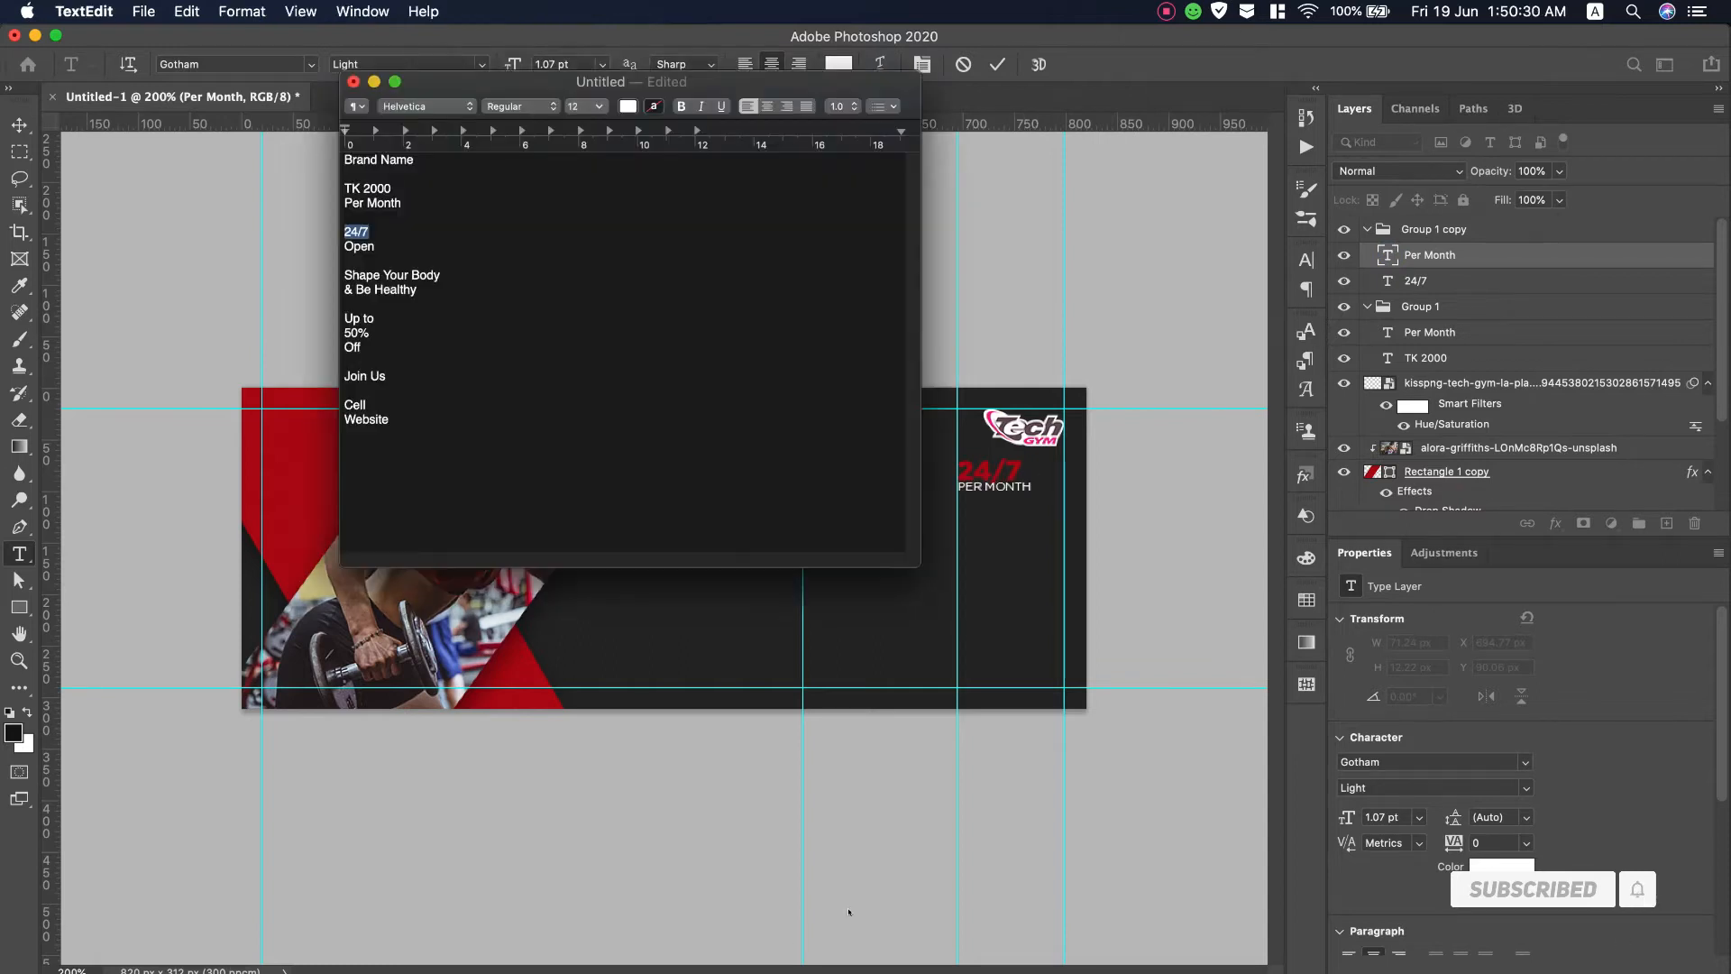
{"action": "left_click_drag", "start_coordinate": [378, 247], "coordinate": [324, 248]}
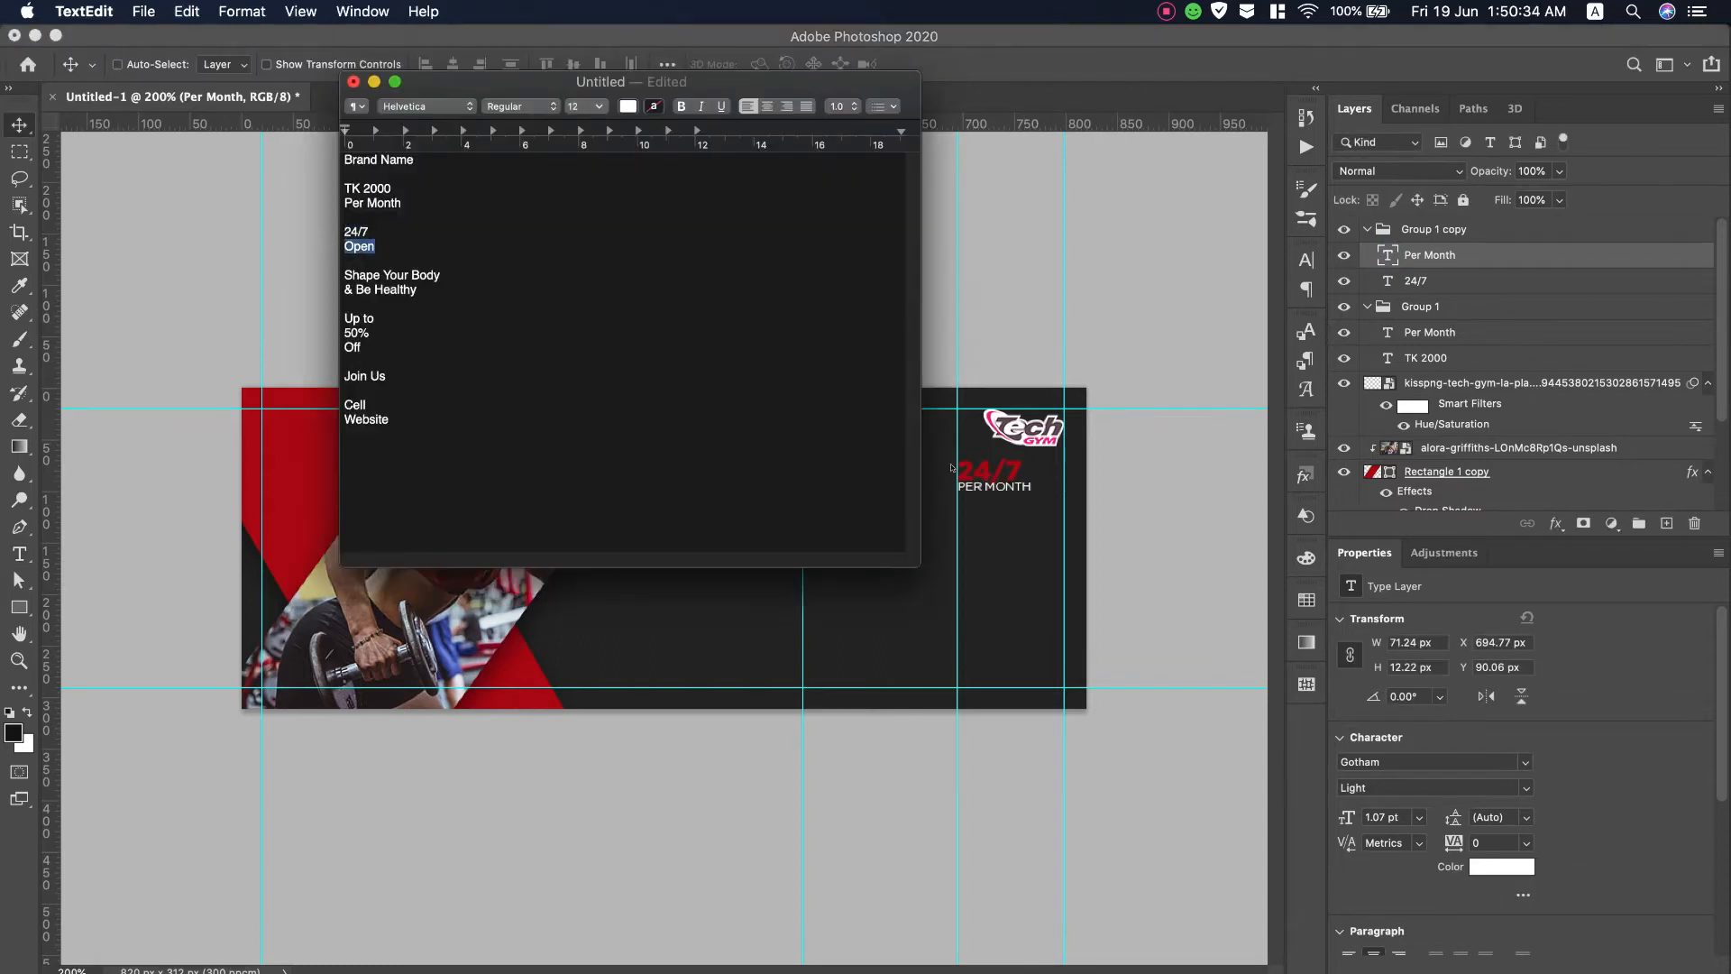
{"action": "key", "text": "super+Tab"}
{"action": "type", "text": "OPEN"}
{"action": "left_click", "coordinate": [997, 64]}
{"action": "key", "text": "v"}
{"action": "left_click_drag", "start_coordinate": [1001, 488], "coordinate": [982, 494]}
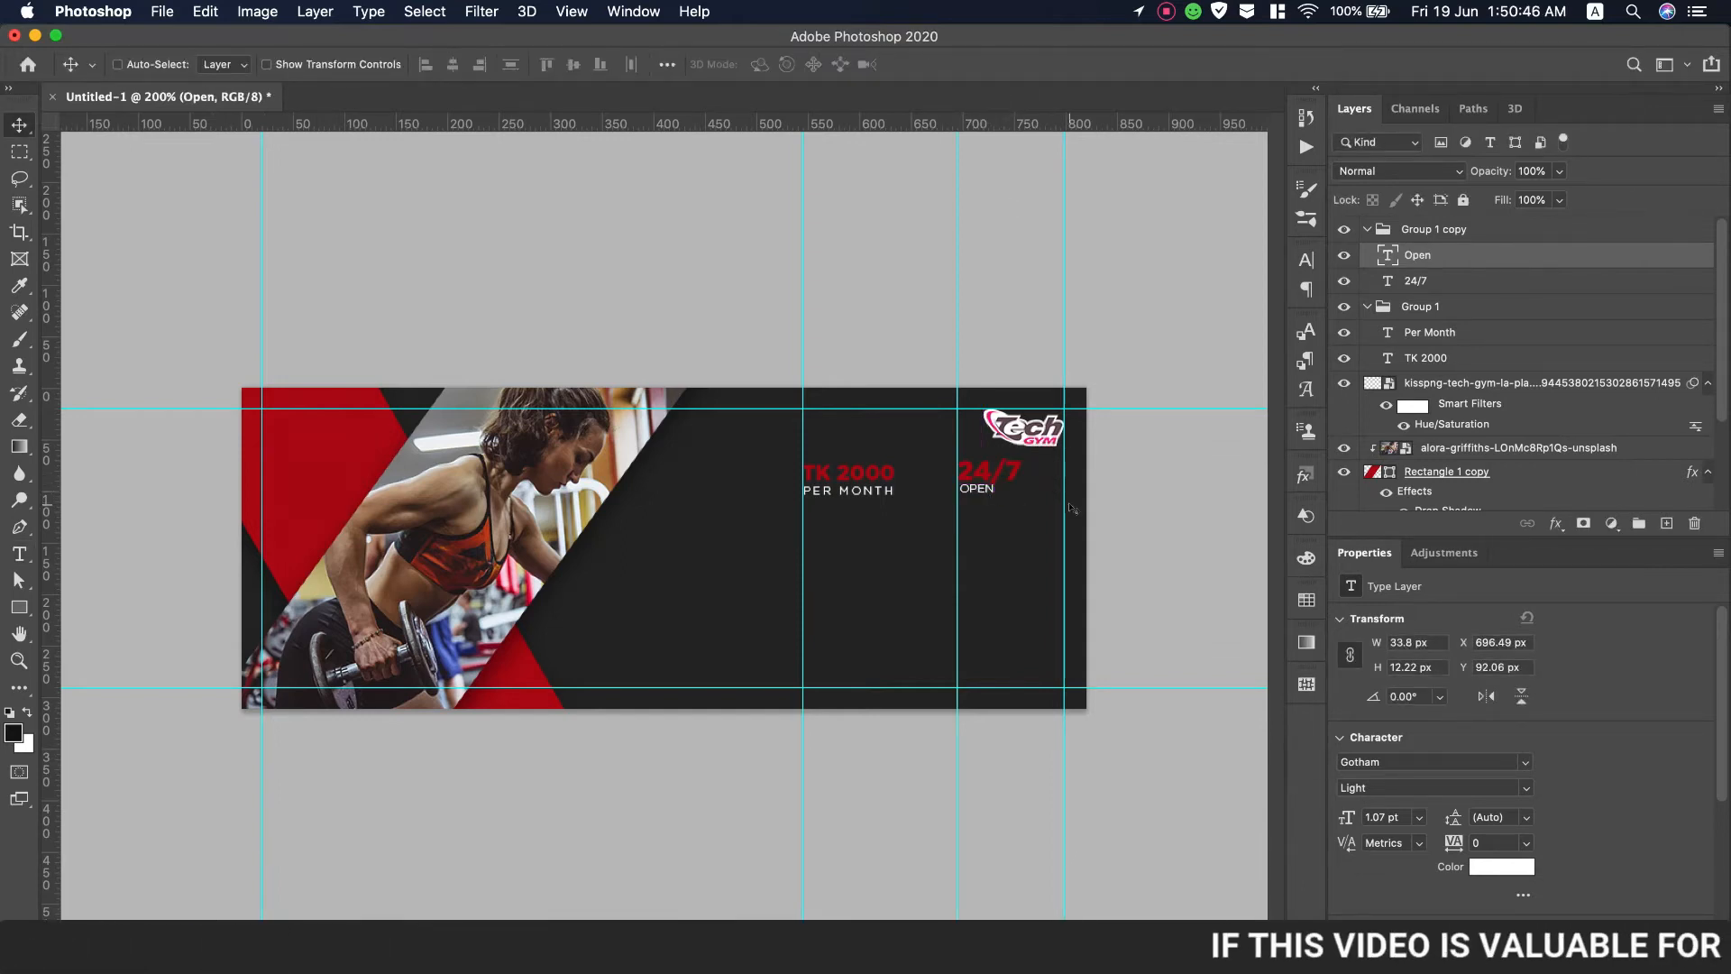
Change the color of the "24/7" text to white (#ffffff)
{"action": "left_click", "coordinate": [1416, 281]}
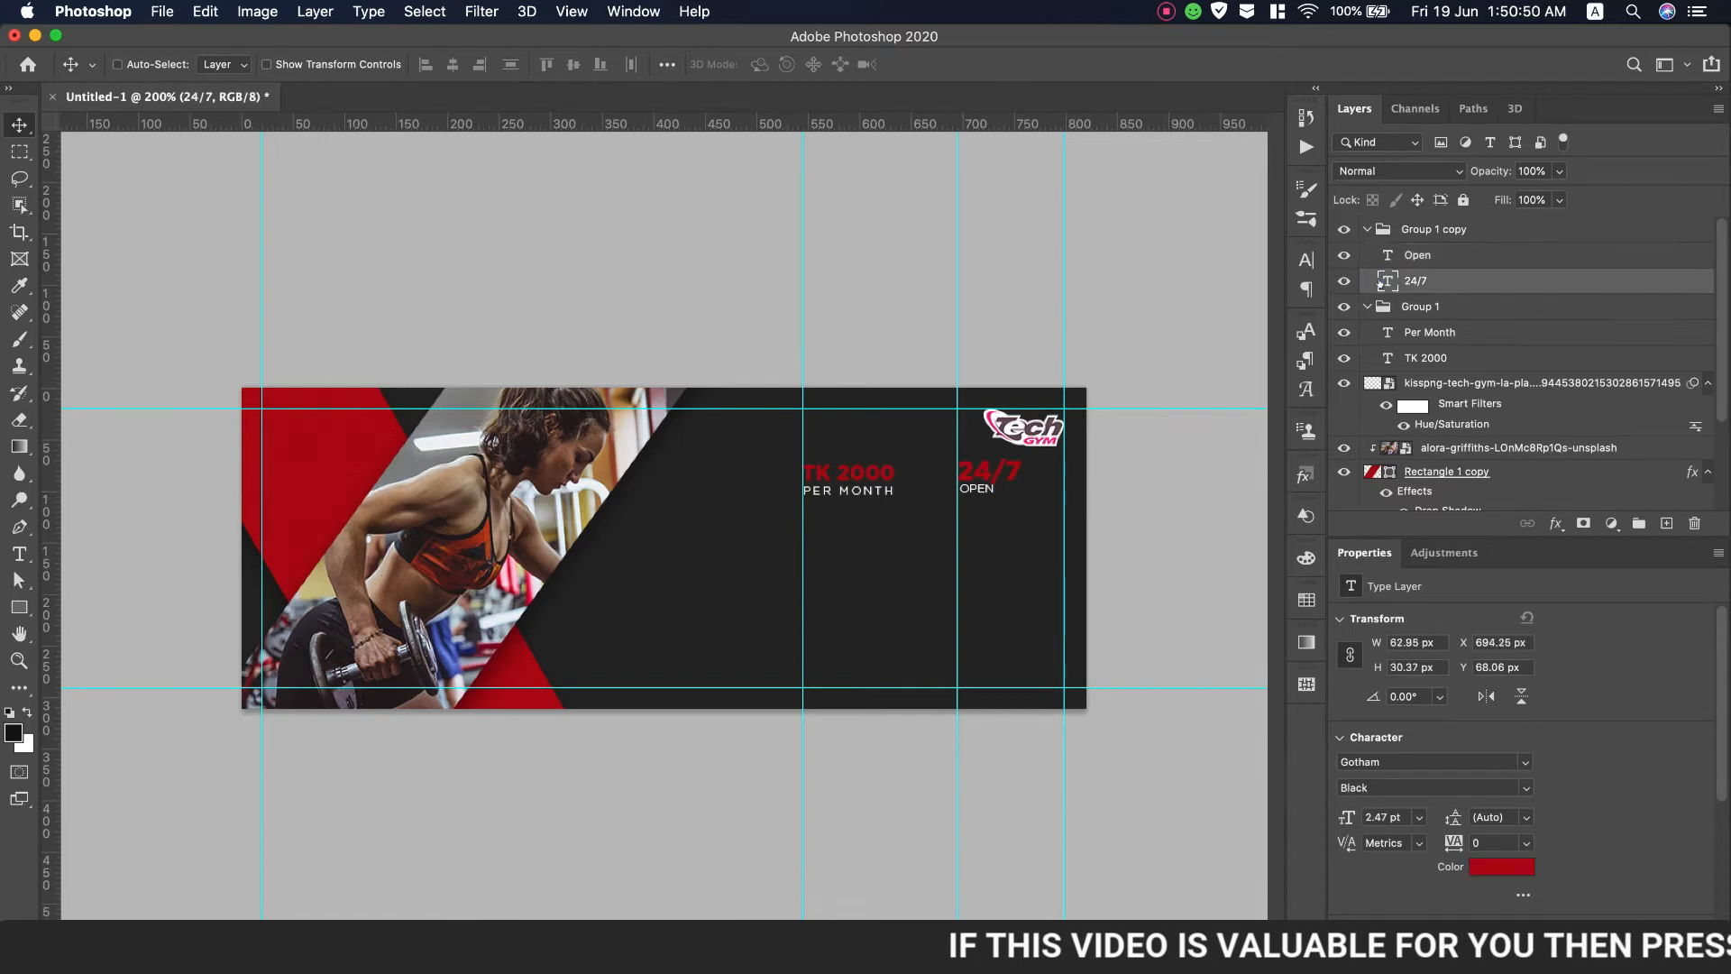
{"action": "double_click", "coordinate": [1387, 280]}
{"action": "left_click", "coordinate": [839, 64]}
{"action": "left_click", "coordinate": [1021, 354]}
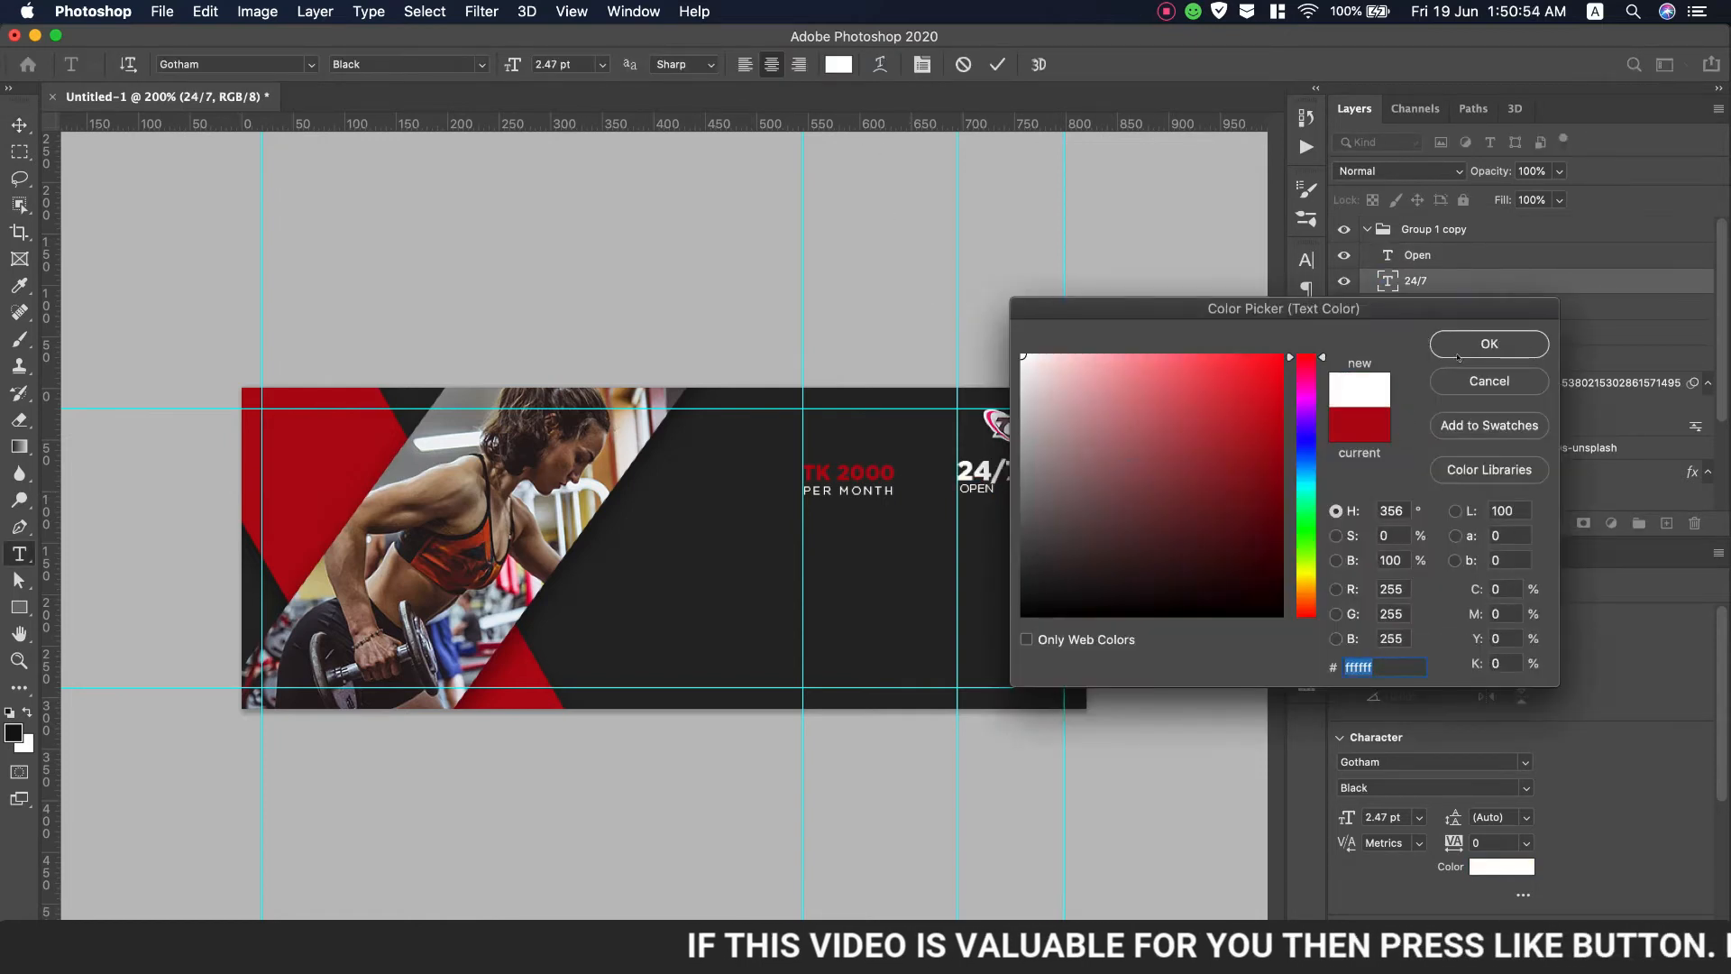
{"action": "left_click", "coordinate": [1470, 344]}
Recolor the "OPEN" text with the dark red #b30813 sampled from the banner's red shape, and commit it
{"action": "double_click", "coordinate": [1387, 256]}
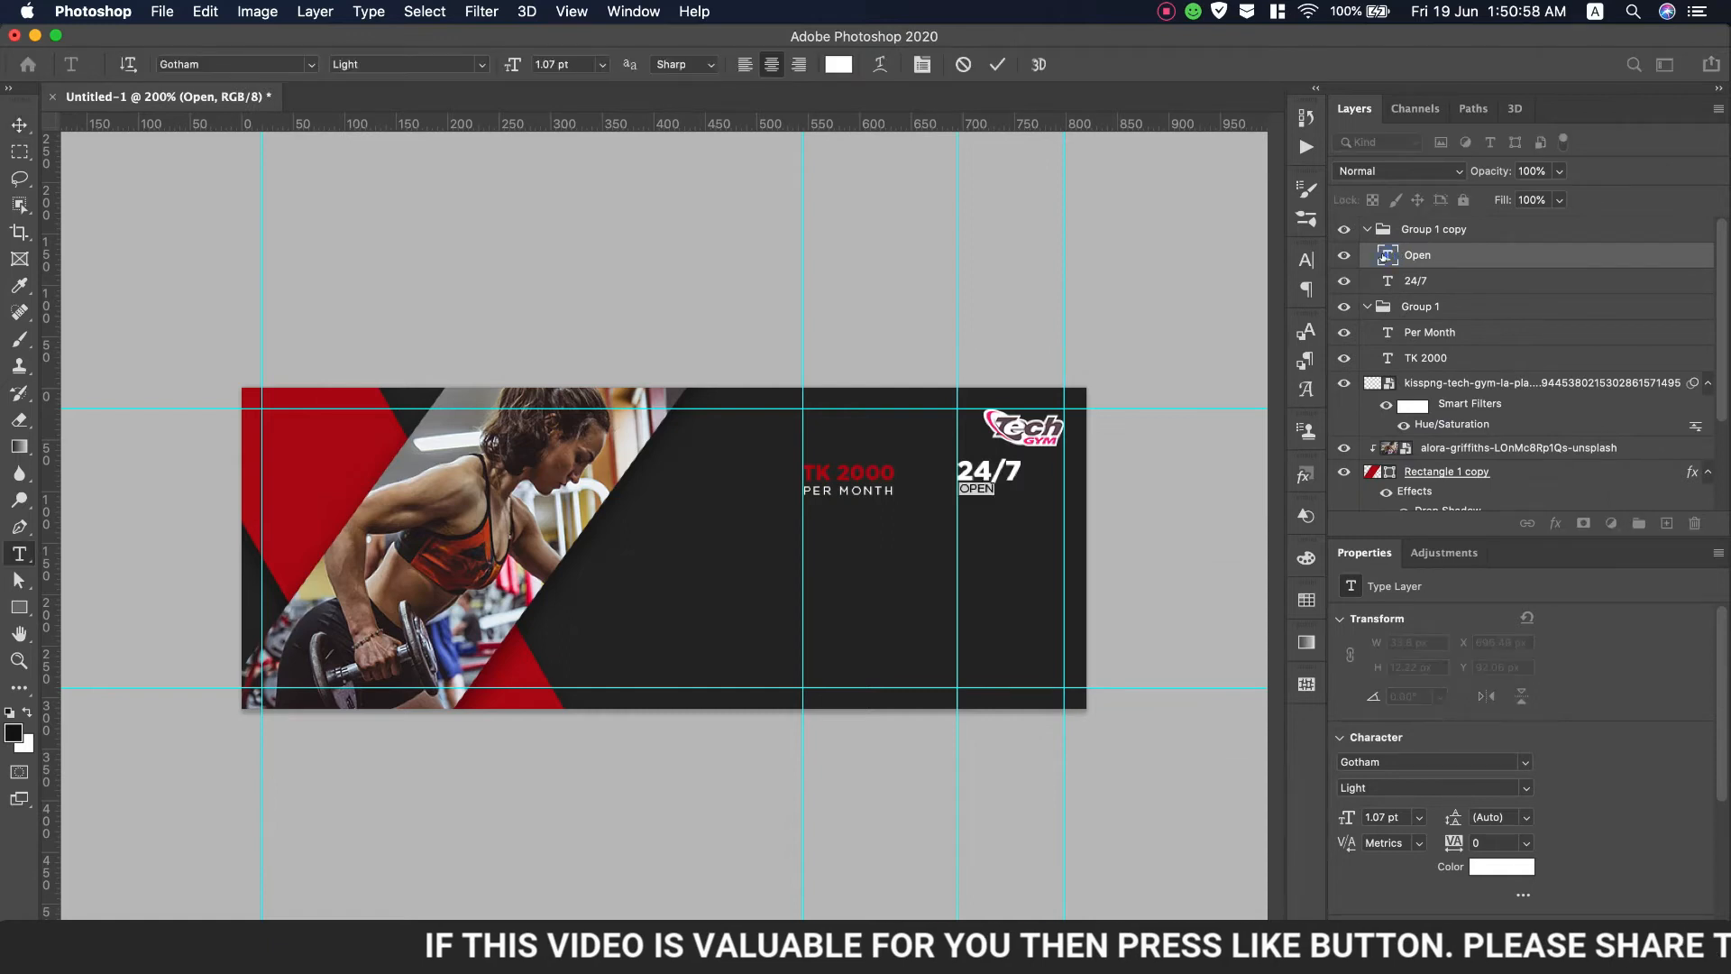
{"action": "left_click", "coordinate": [838, 64]}
{"action": "left_click", "coordinate": [297, 433]}
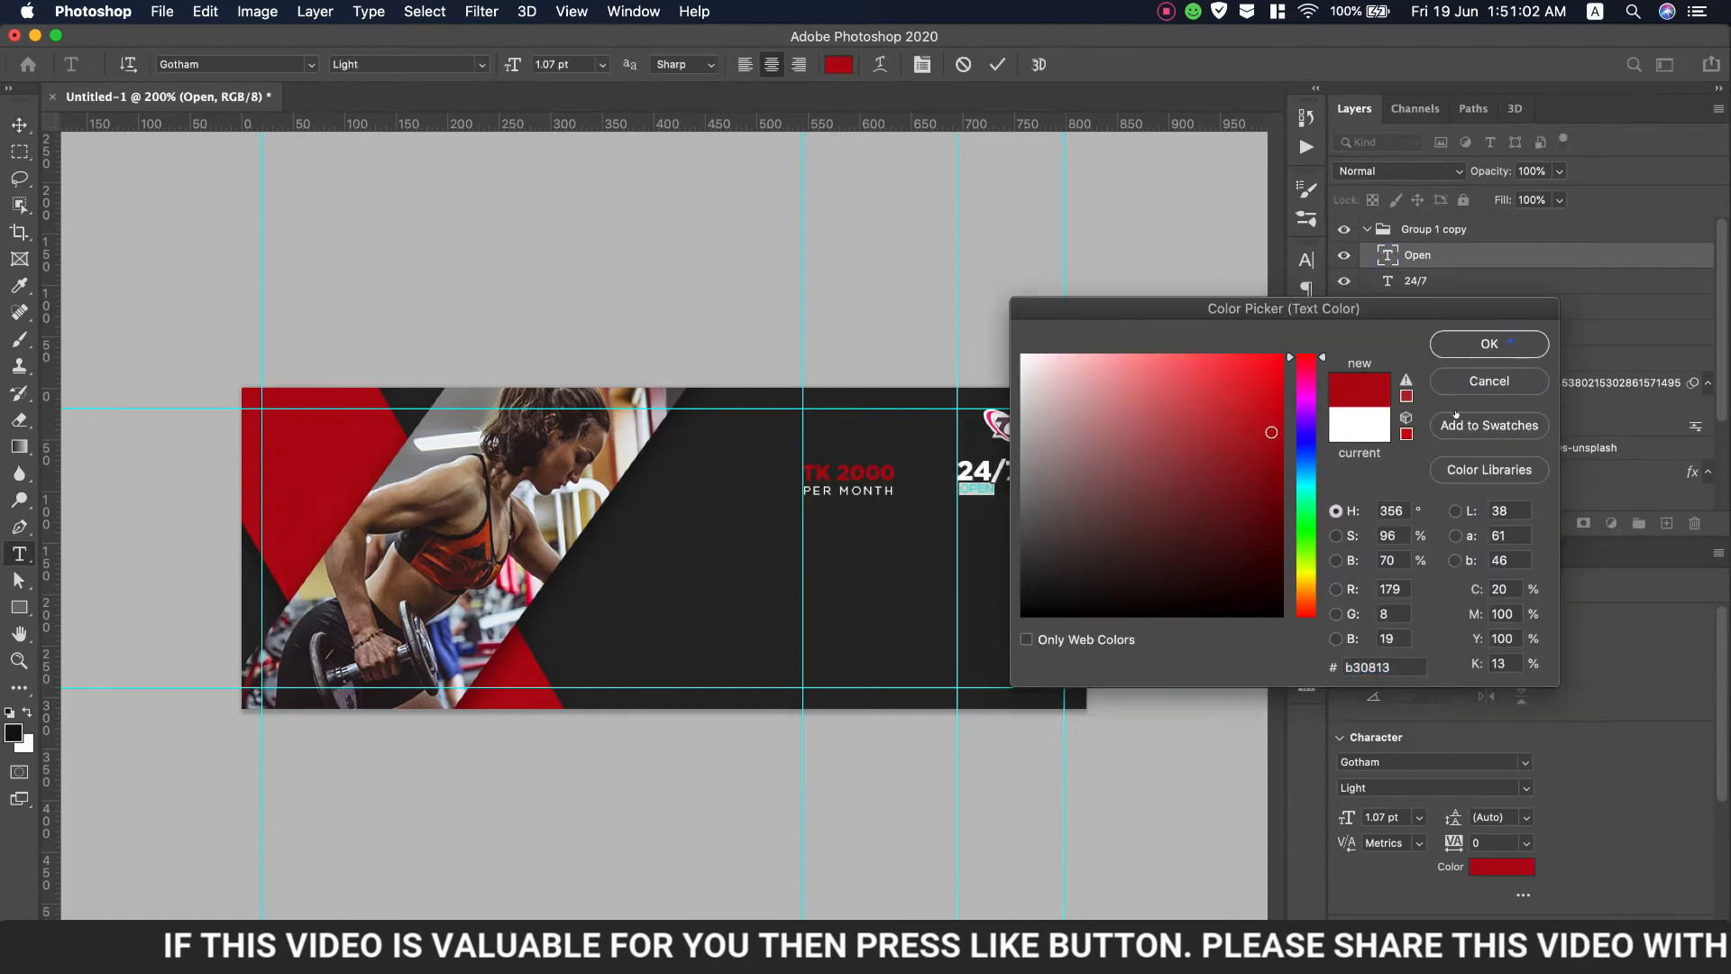
{"action": "key", "text": "Return"}
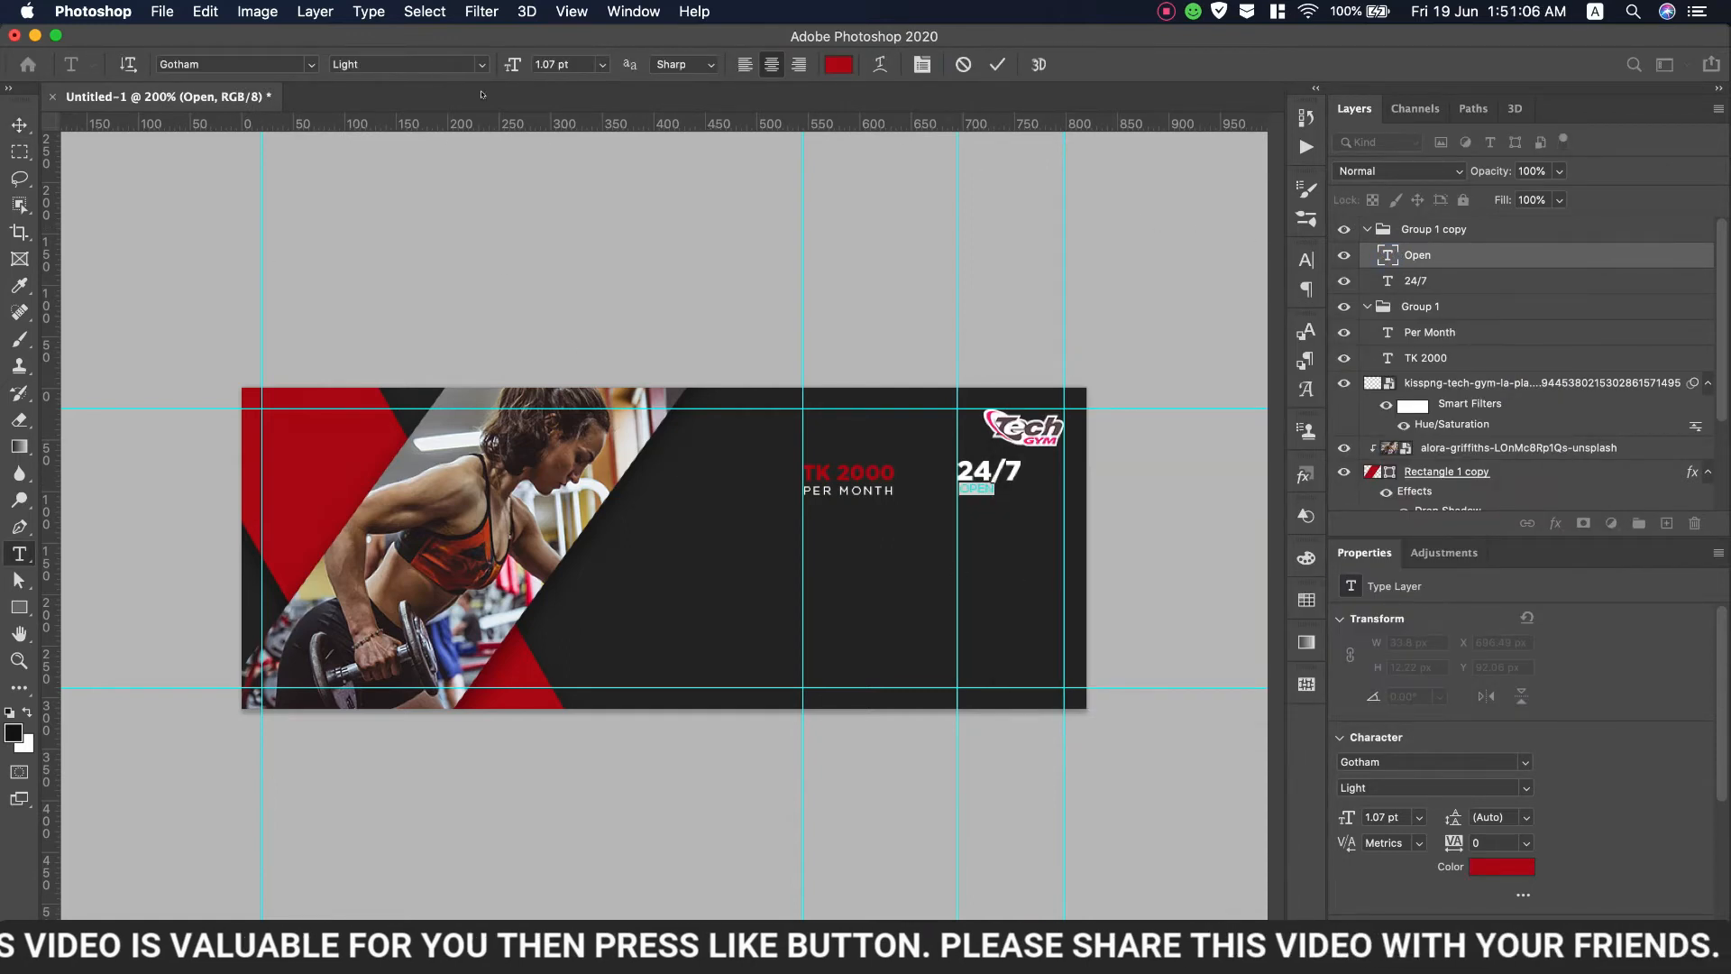
{"action": "key", "text": "super+Return"}
Scale the "OPEN" text to about 59 by 21 px and set its tracking to 40
{"action": "key", "text": "super+t"}
{"action": "left_click_drag", "start_coordinate": [994, 494], "coordinate": [1026, 505]}
{"action": "key", "text": "Return"}
{"action": "key", "text": "super+t"}
{"action": "key", "text": "Return"}
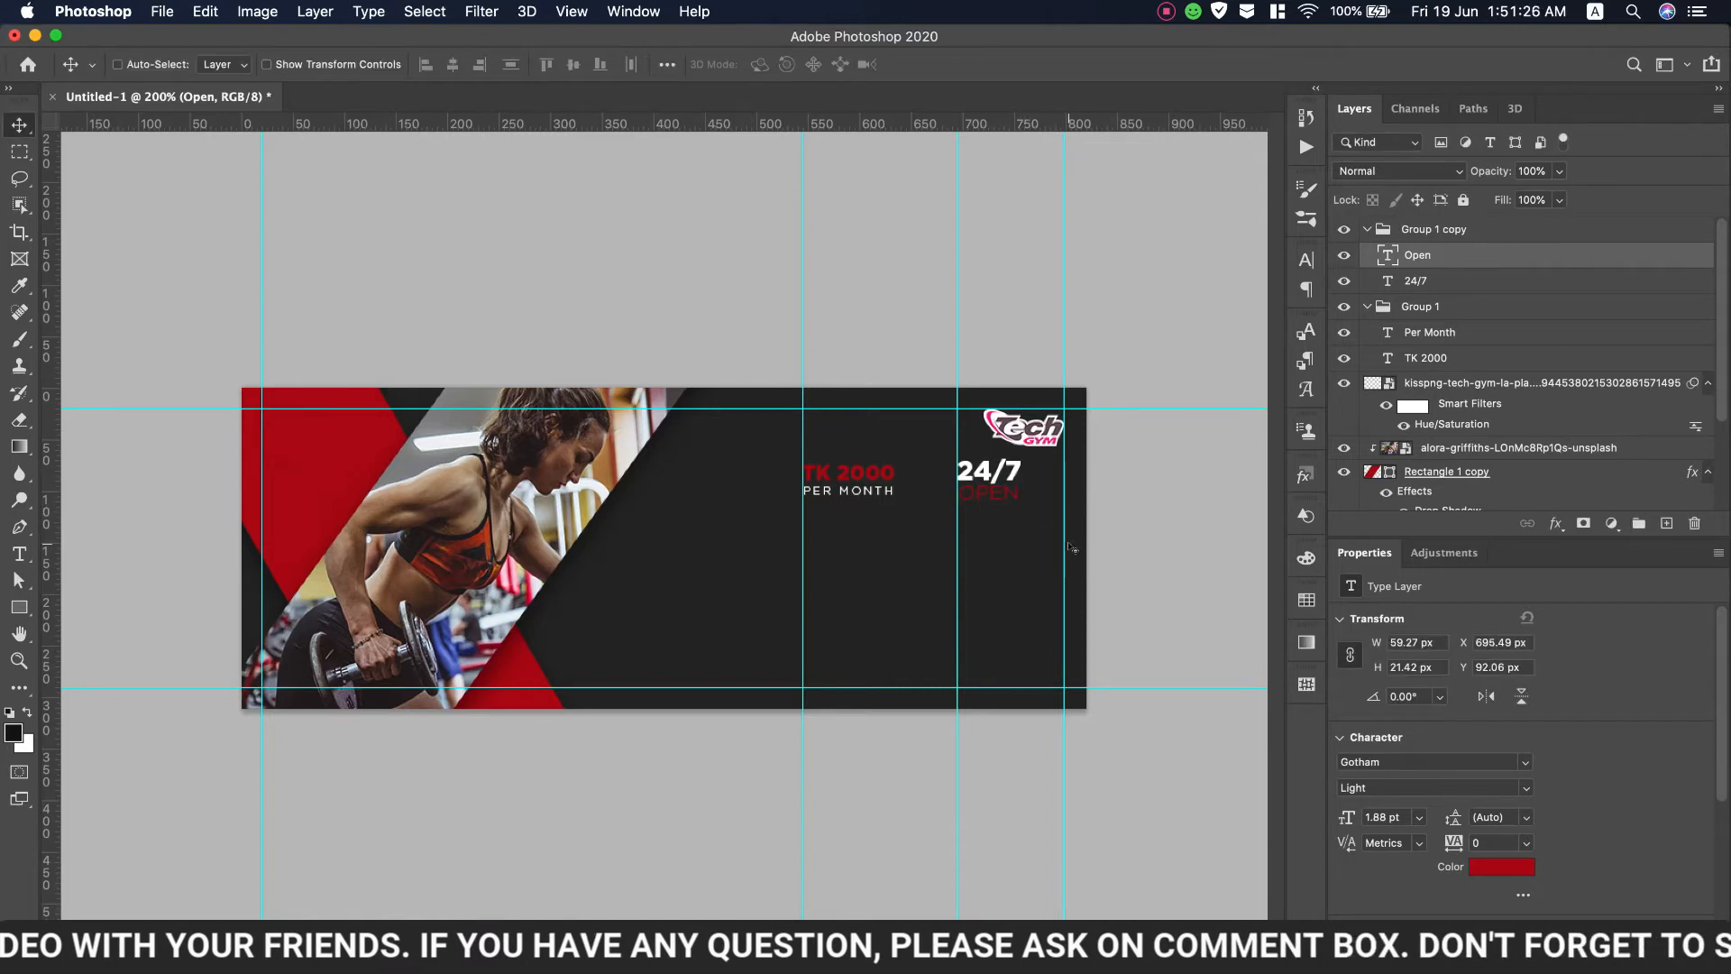
{"action": "left_click", "coordinate": [1304, 261]}
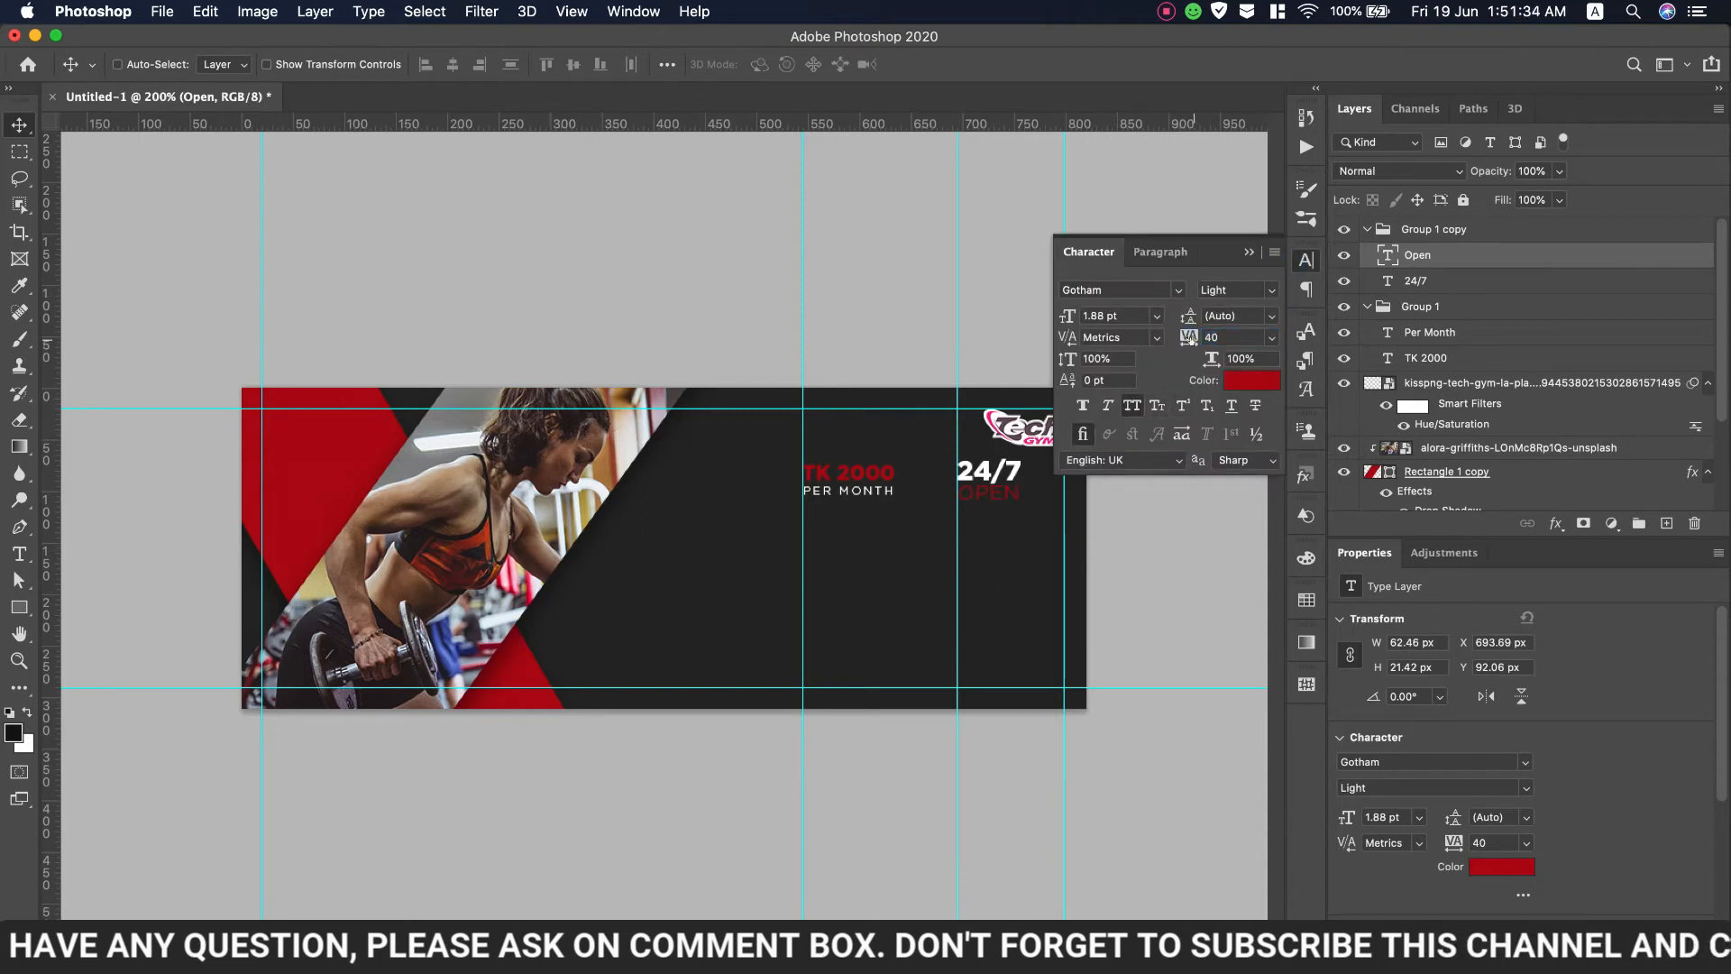
{"action": "left_click", "coordinate": [1247, 253]}
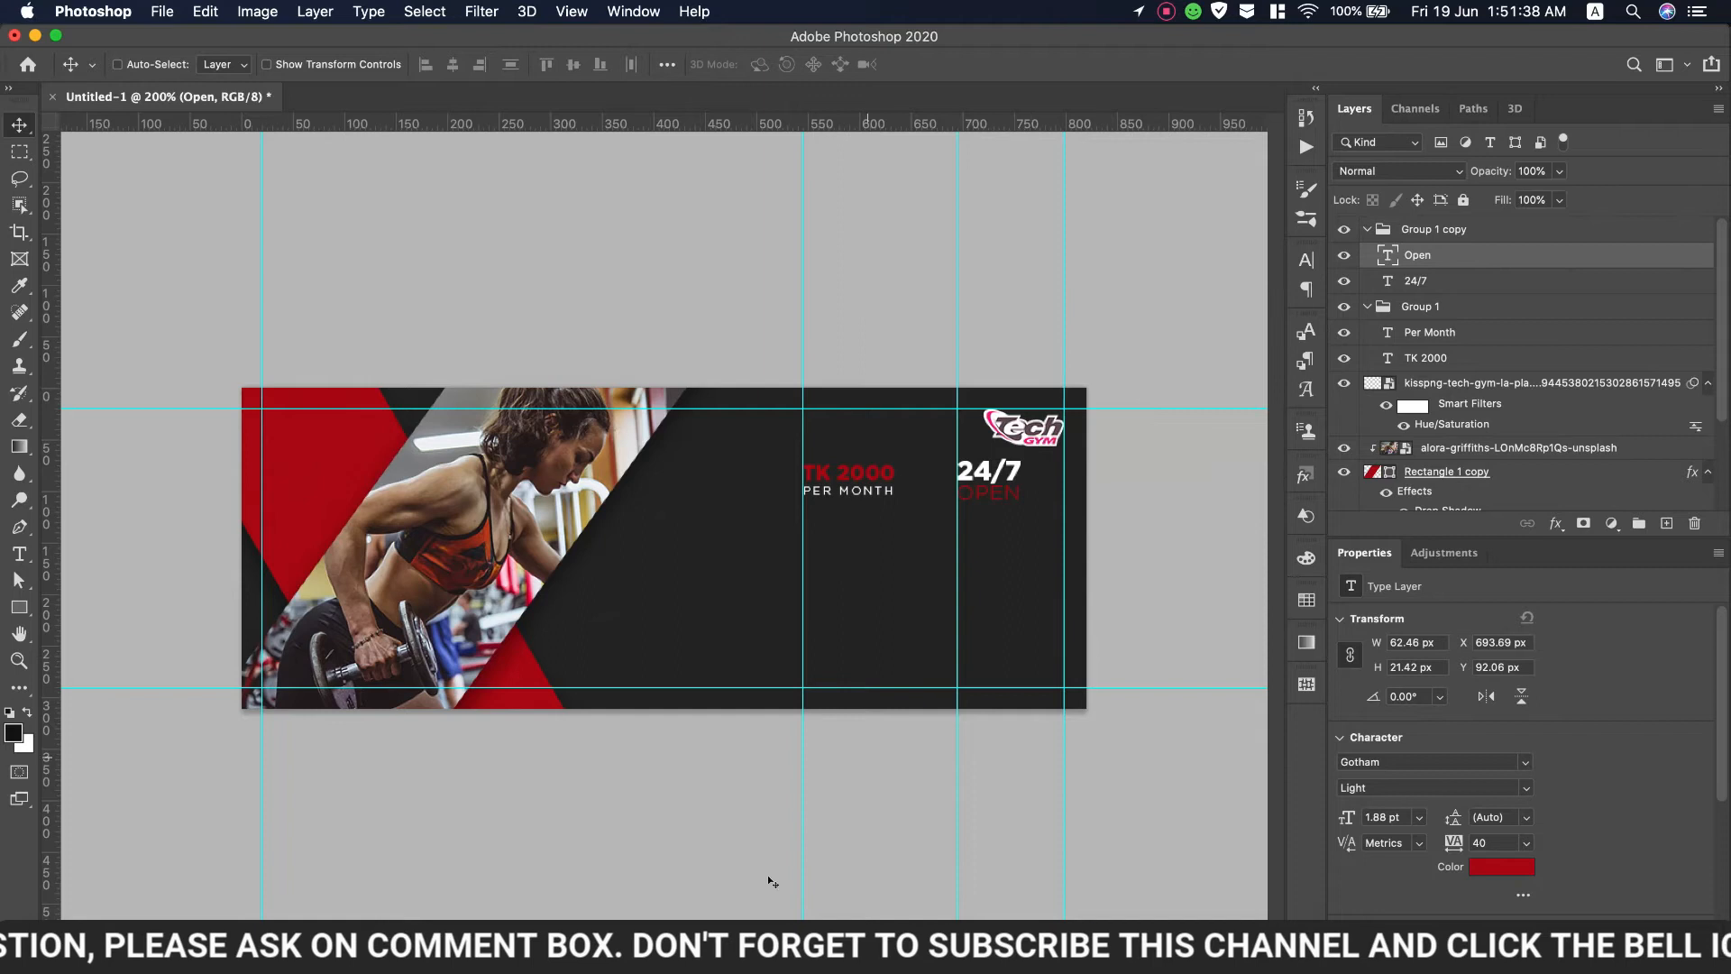
Copy "& Be Healthy" from the TextEdit notes and paste it as a new text line in the empty dark area beside the photo
{"action": "key", "text": "super+Tab"}
{"action": "left_click_drag", "start_coordinate": [420, 291], "coordinate": [323, 289]}
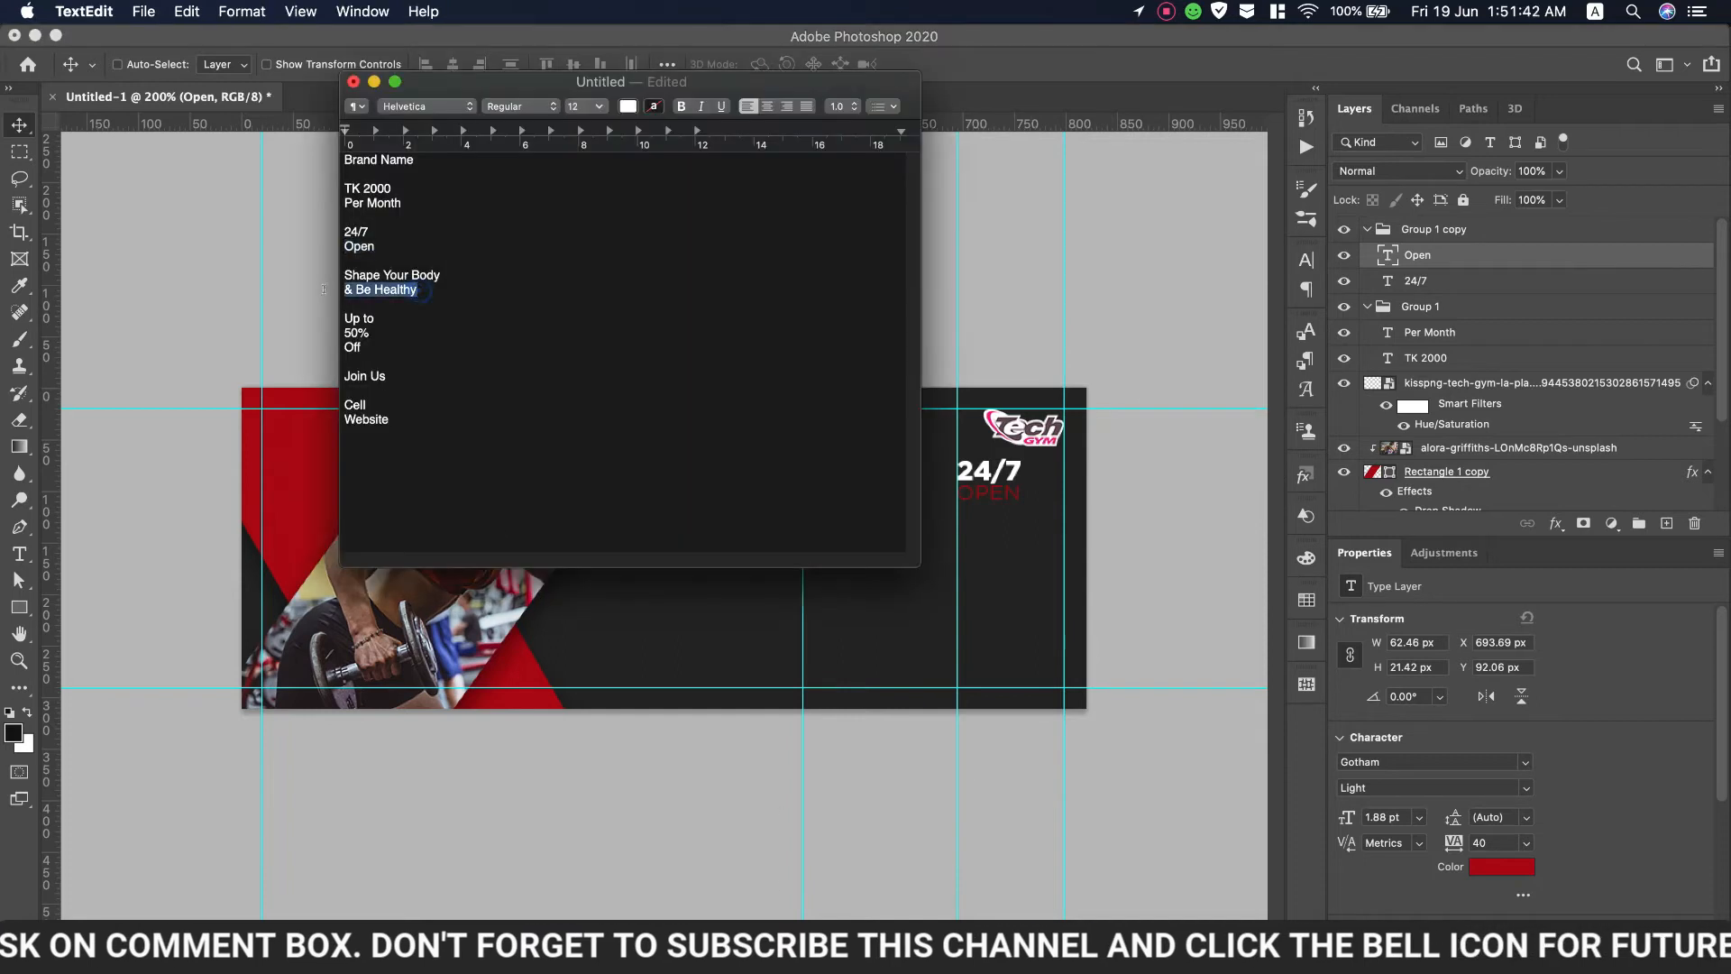
{"action": "key", "text": "super+c"}
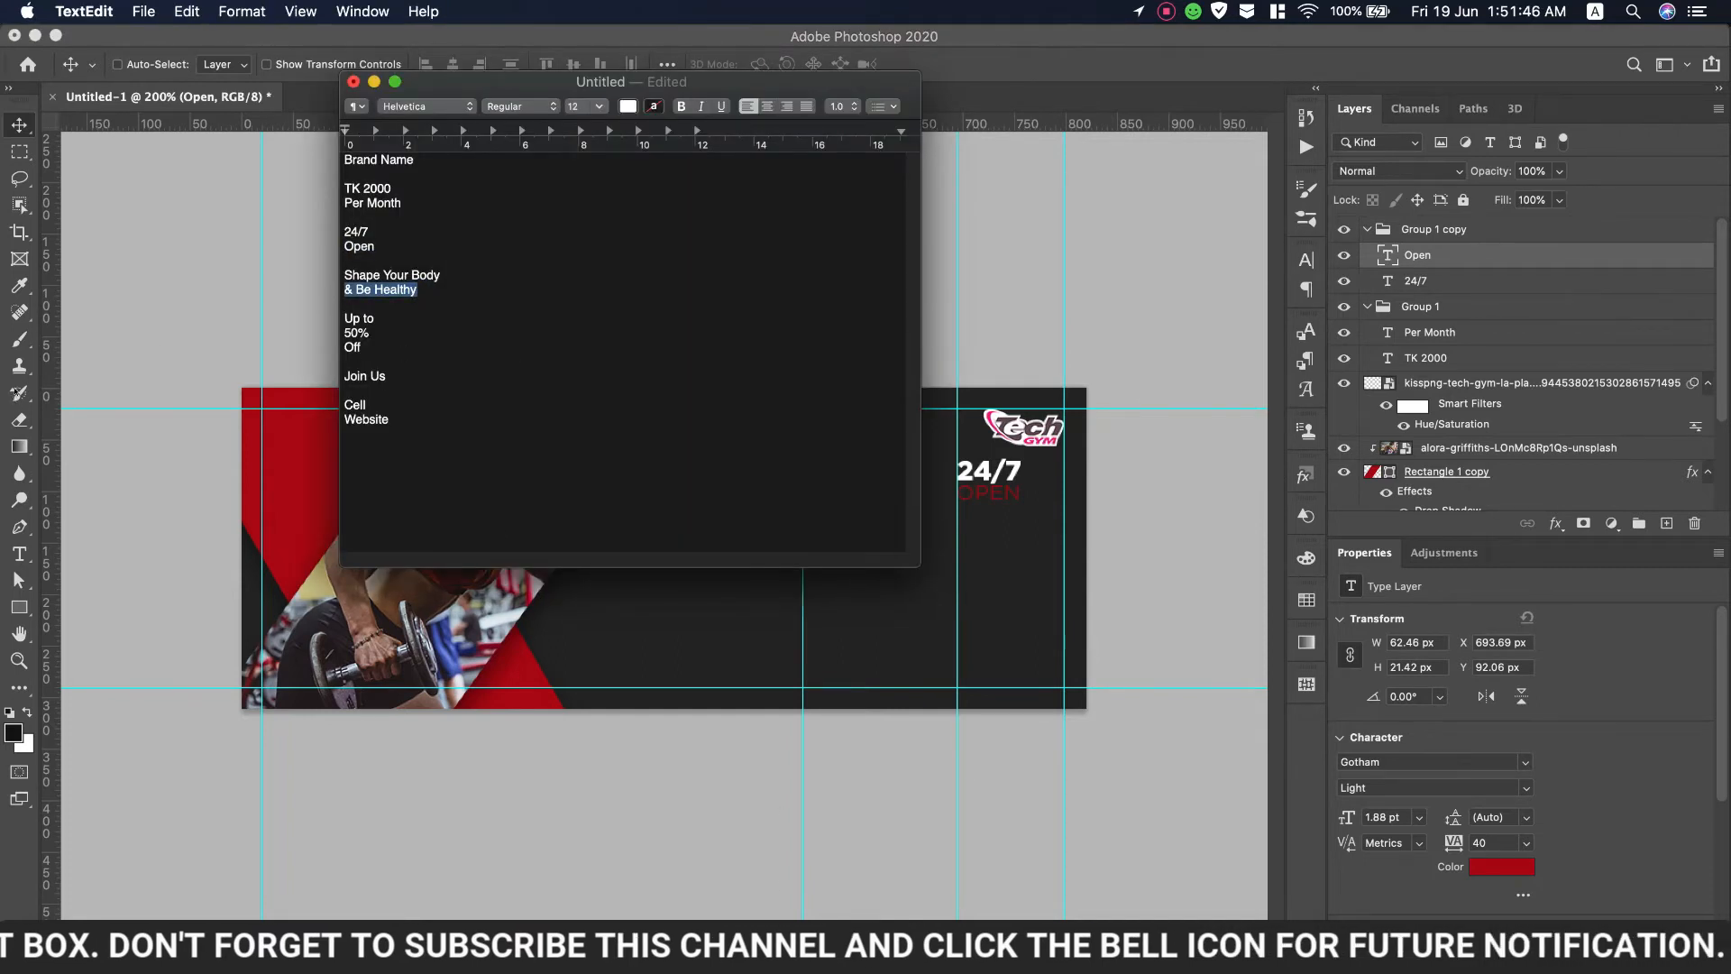
{"action": "left_click", "coordinate": [19, 554]}
{"action": "left_click", "coordinate": [743, 583]}
{"action": "key", "text": "super+v"}
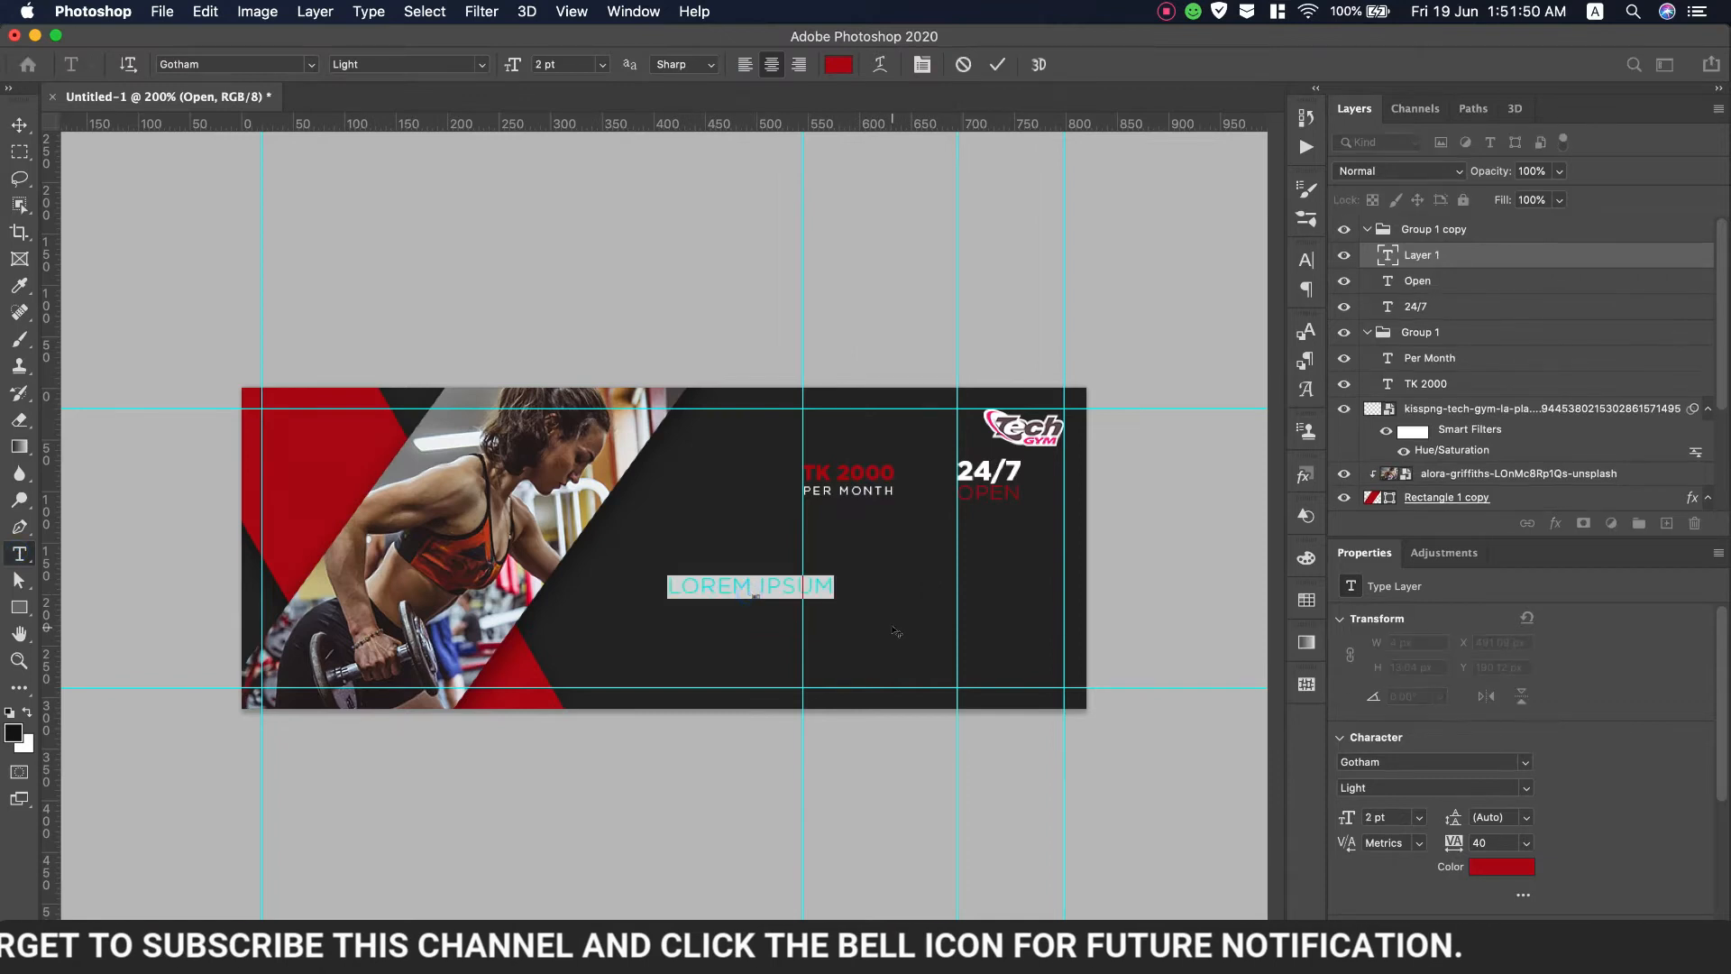
Set the "& BE HEALTHY" text to the Gotham Ultra weight at 6 pt
{"action": "left_click_drag", "start_coordinate": [831, 569], "coordinate": [567, 573]}
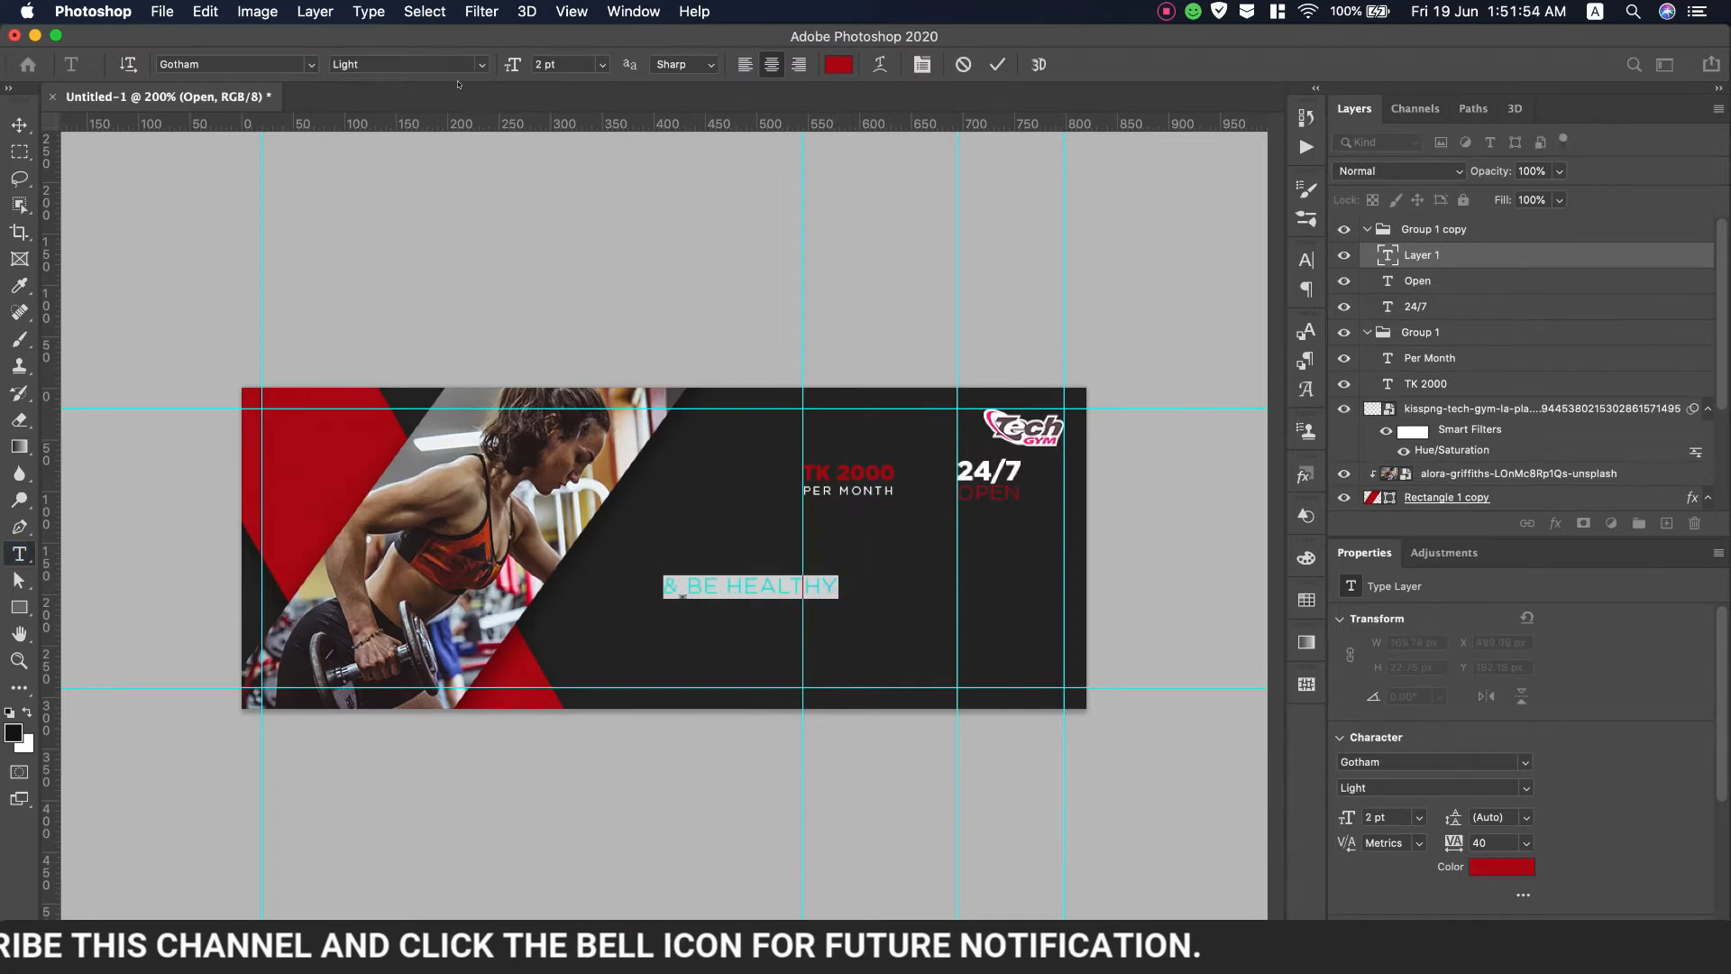
{"action": "left_click", "coordinate": [451, 64]}
{"action": "left_click", "coordinate": [424, 233]}
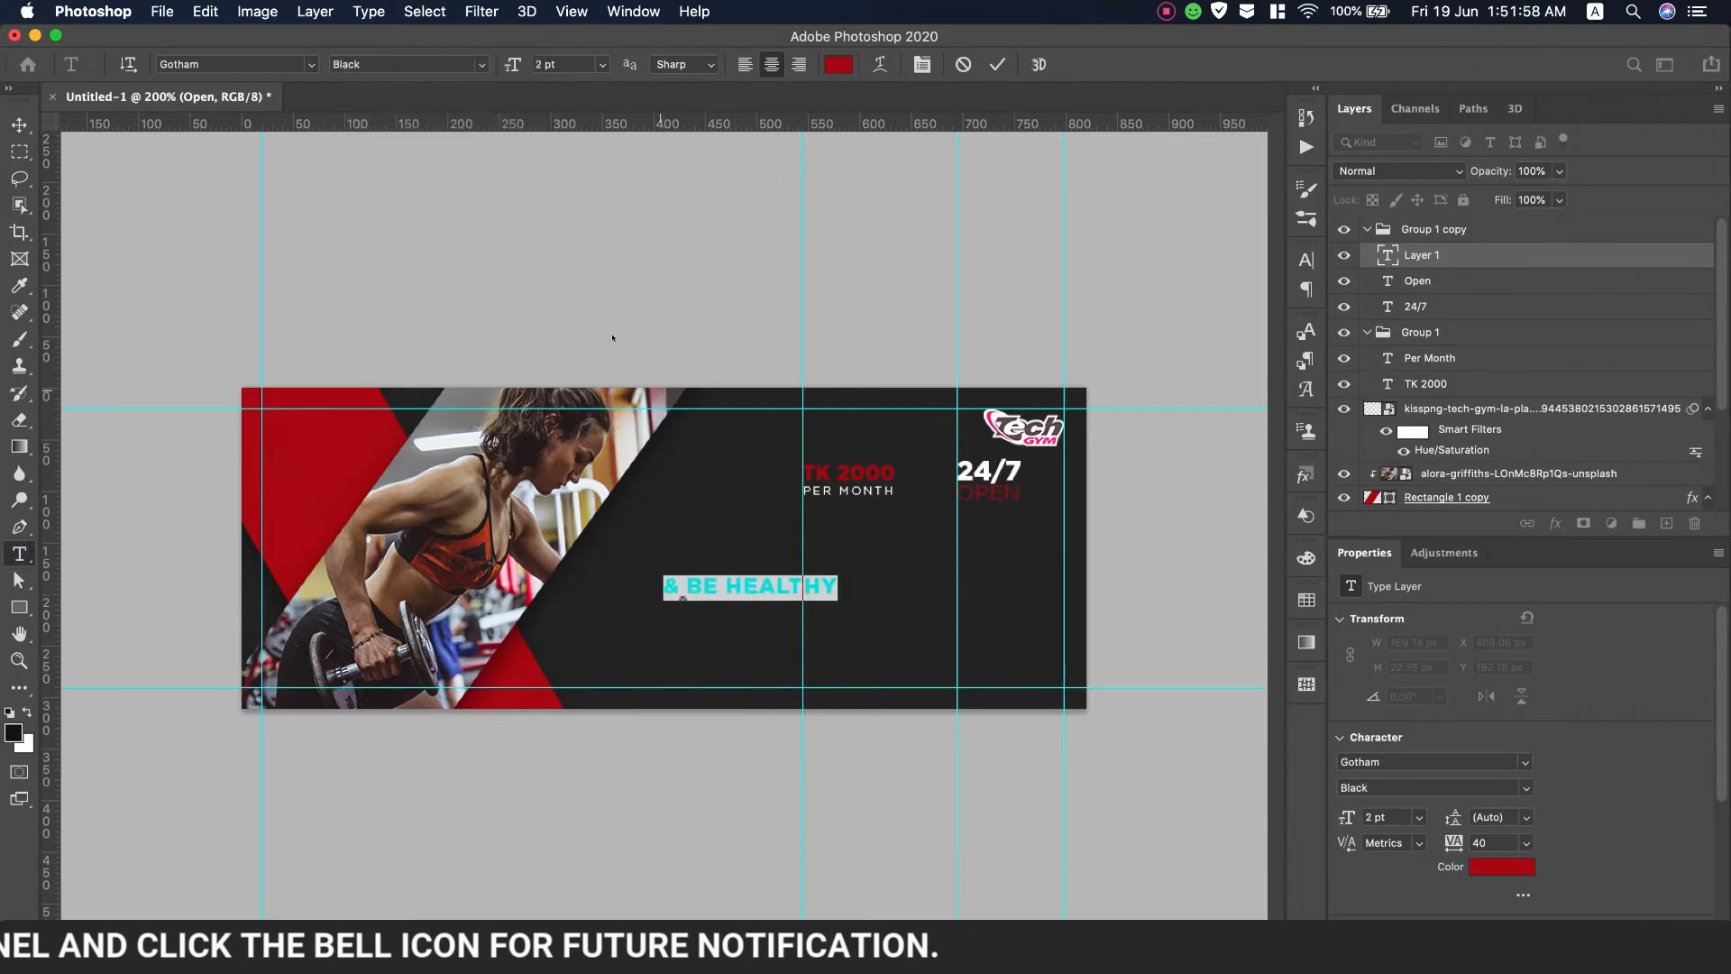
{"action": "left_click", "coordinate": [477, 65]}
{"action": "left_click", "coordinate": [355, 250]}
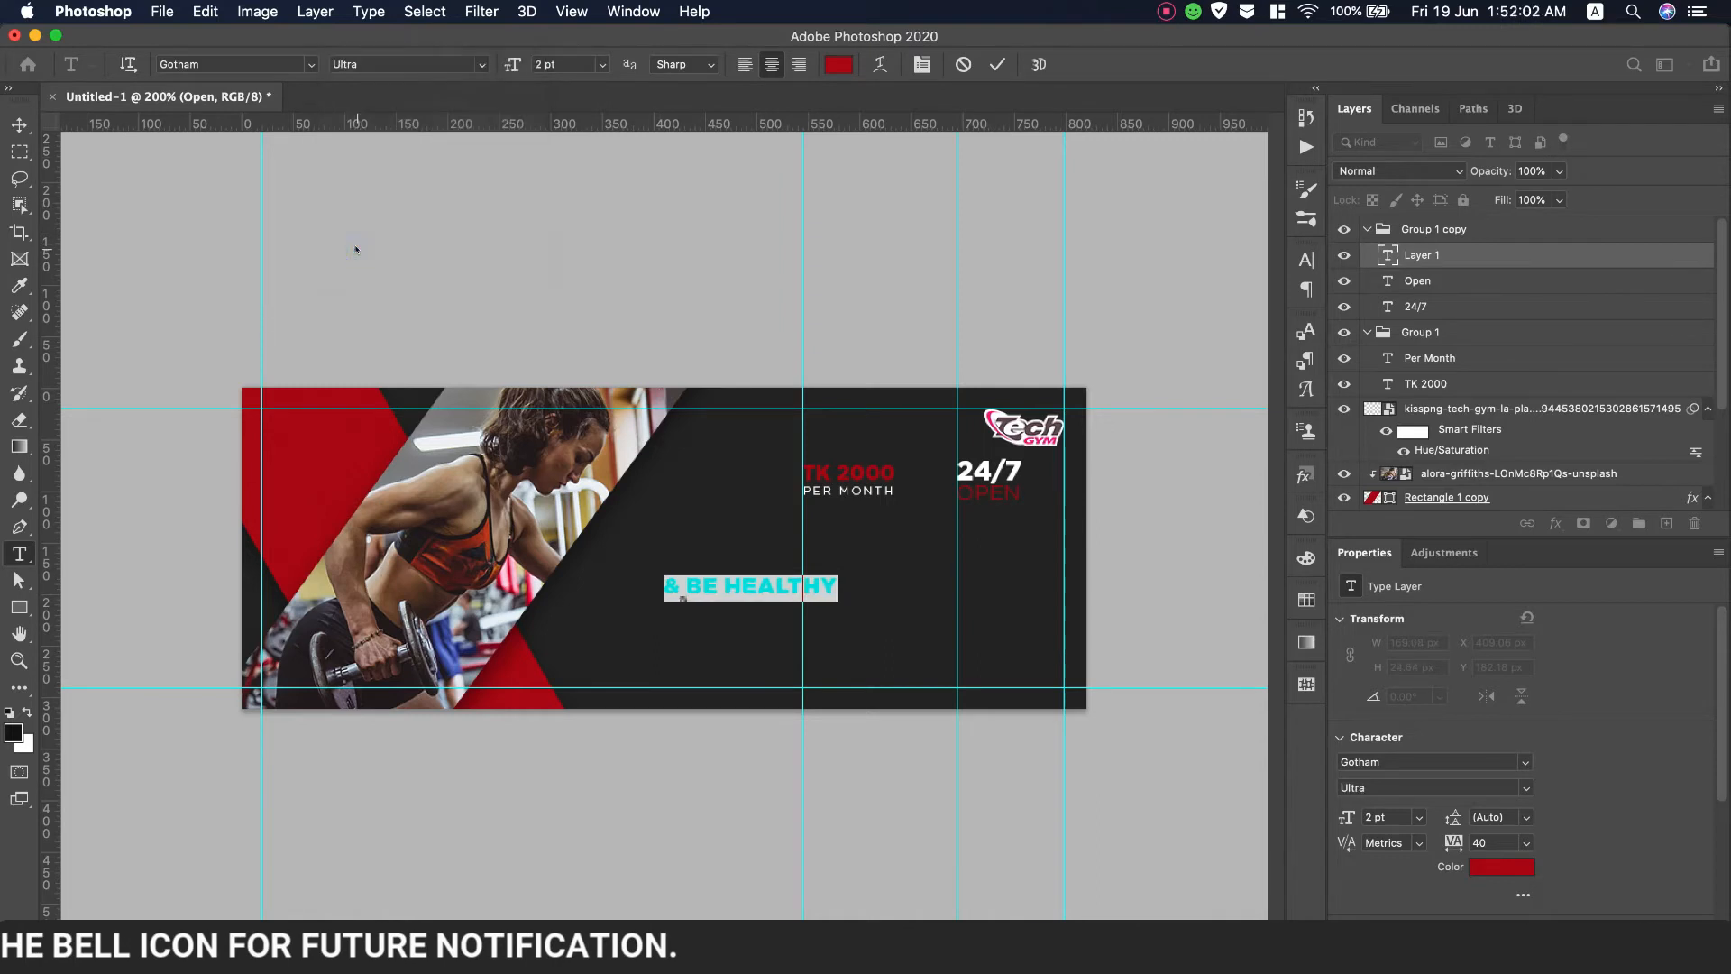
{"action": "left_click_drag", "start_coordinate": [506, 64], "coordinate": [521, 64]}
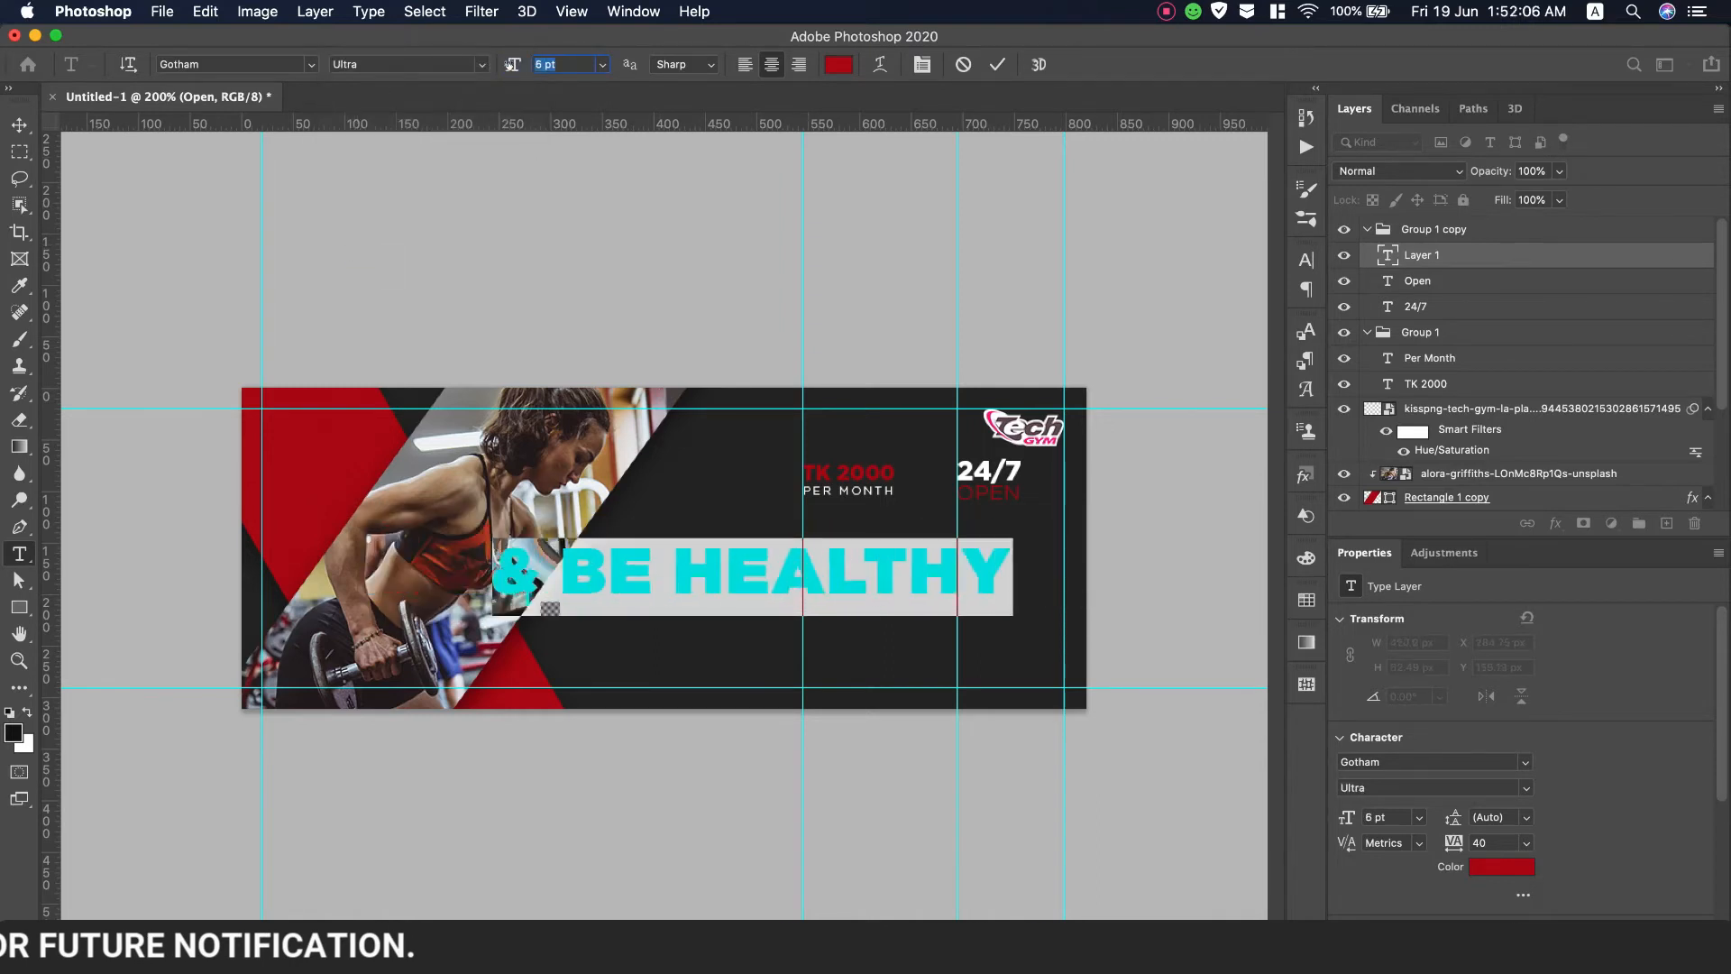
Move the "& BE HEALTHY" text beside the photo and scale it to about 467 by 69 px, ending at the outer vertical guide
{"action": "left_click_drag", "start_coordinate": [688, 643], "coordinate": [737, 649]}
{"action": "key", "text": "super+Return"}
{"action": "key", "text": "super+t"}
{"action": "left_click_drag", "start_coordinate": [541, 546], "coordinate": [580, 552]}
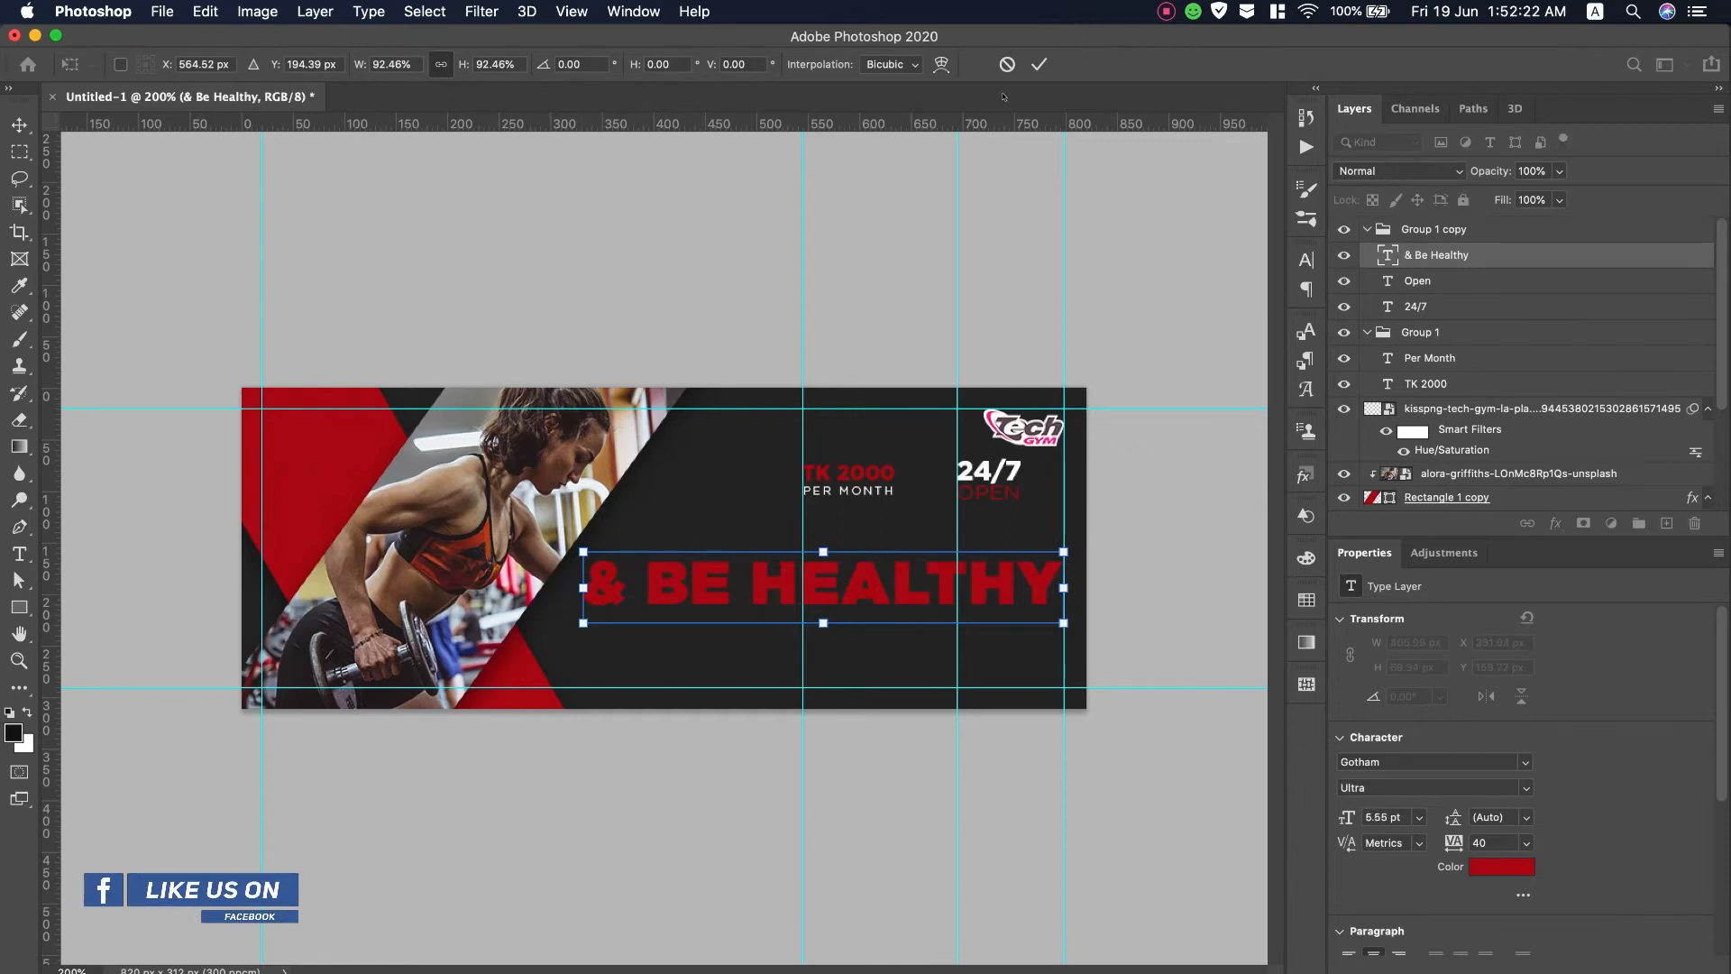
{"action": "key", "text": "Return"}
Recolor only the word "BE" in "& BE HEALTHY" to white #ffffff and commit the text
{"action": "double_click", "coordinate": [802, 578]}
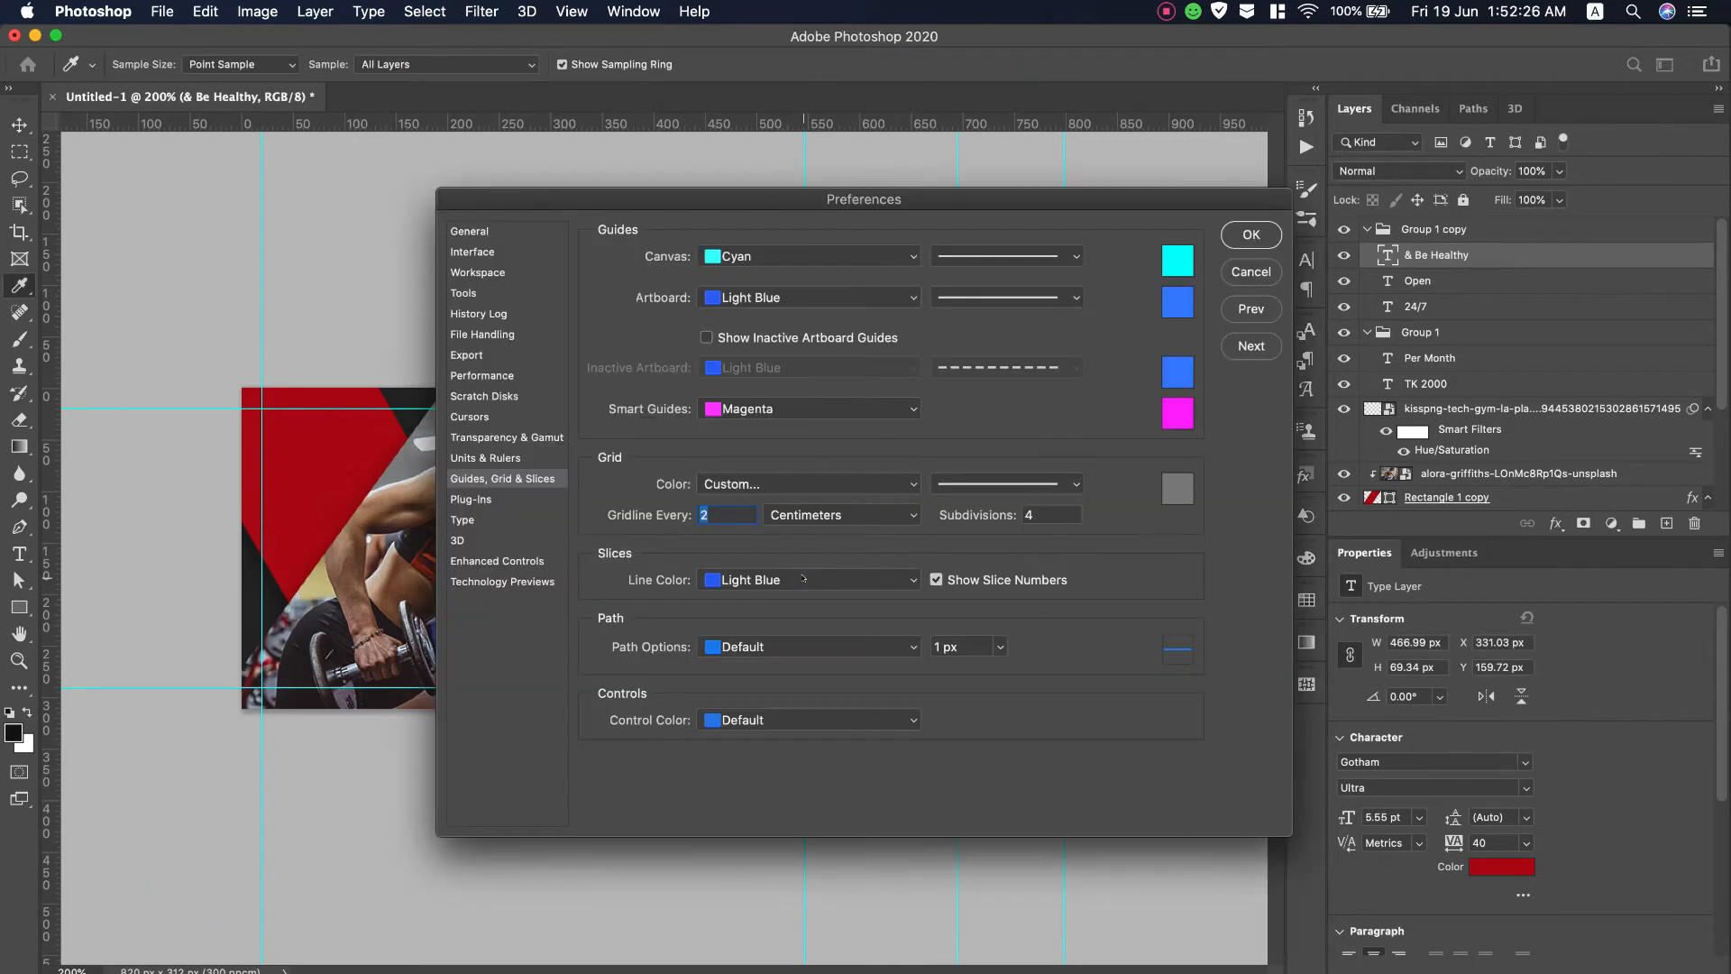
{"action": "left_click", "coordinate": [1256, 271]}
{"action": "double_click", "coordinate": [642, 612]}
{"action": "left_click_drag", "start_coordinate": [732, 577], "coordinate": [647, 573]}
{"action": "left_click", "coordinate": [838, 64]}
{"action": "left_click", "coordinate": [1022, 356]}
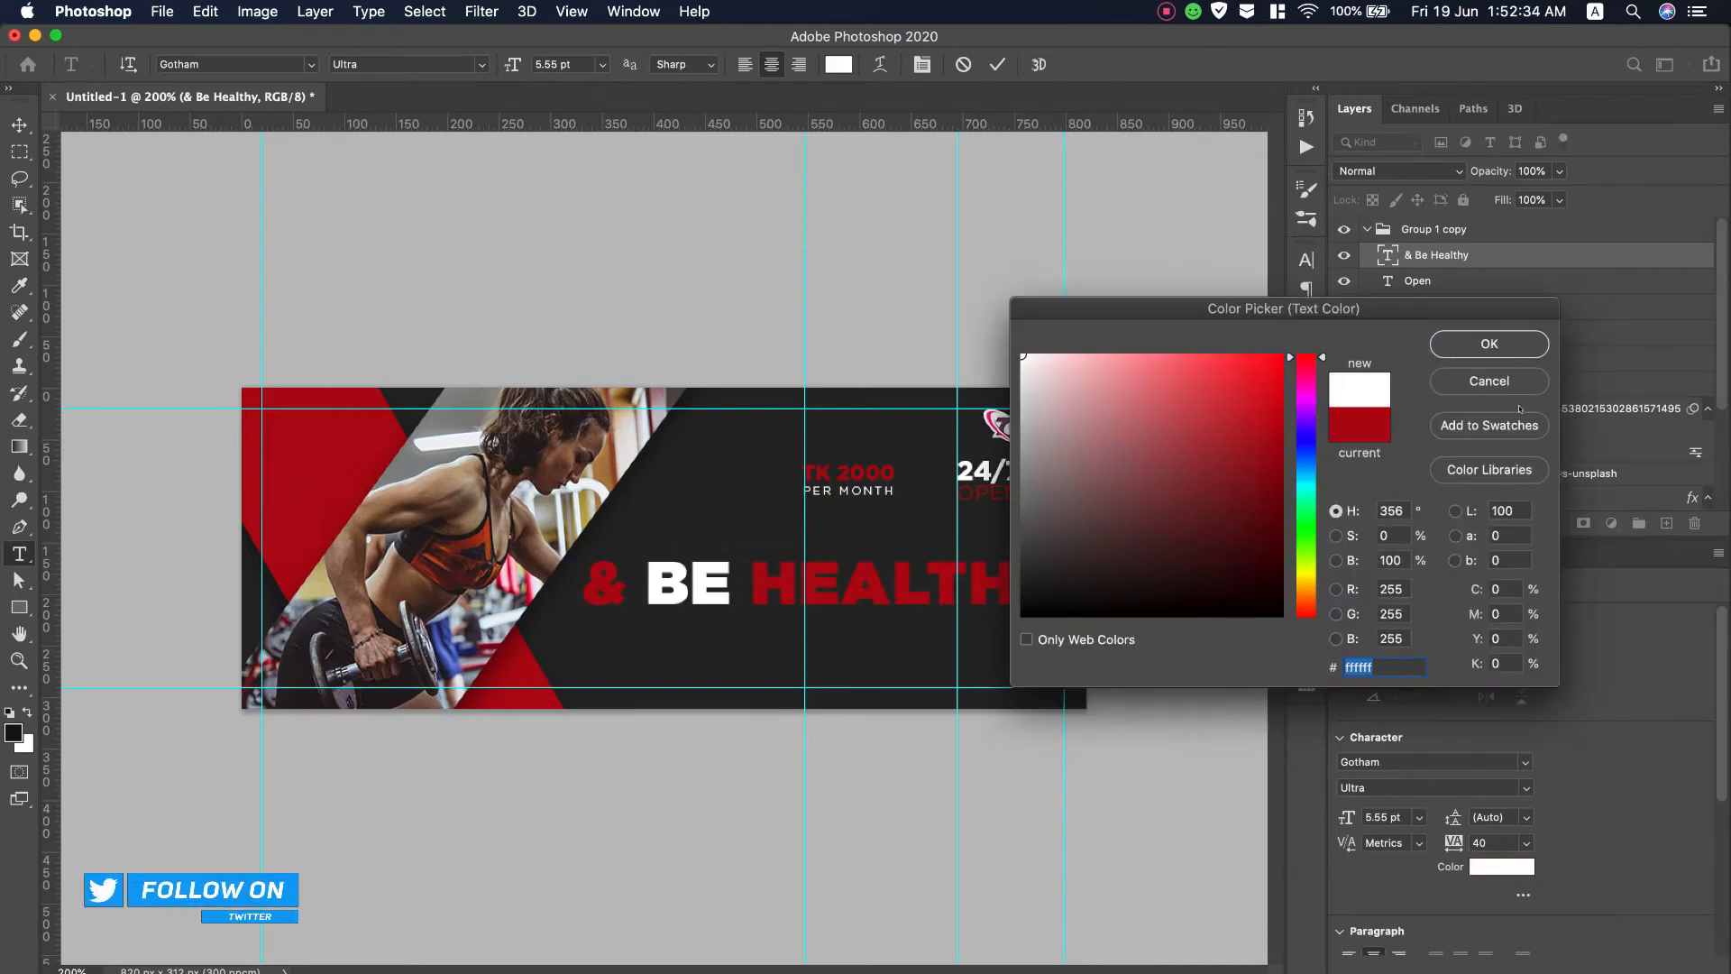
{"action": "left_click", "coordinate": [1490, 345]}
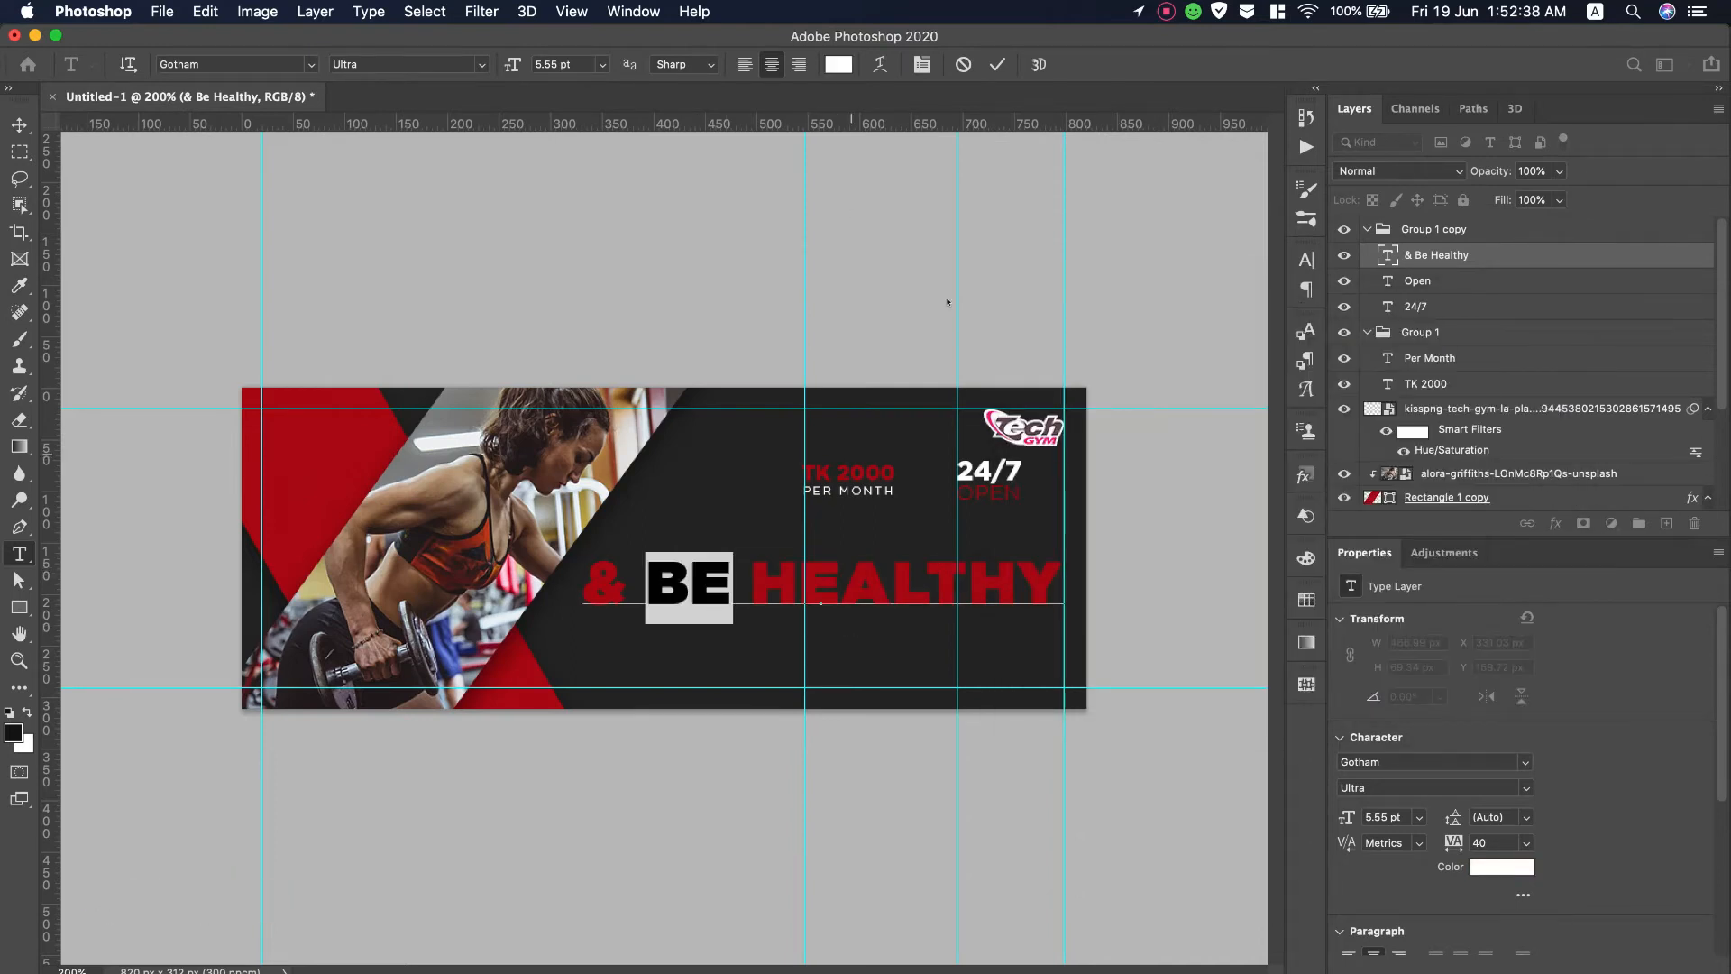
{"action": "key", "text": "super+Return"}
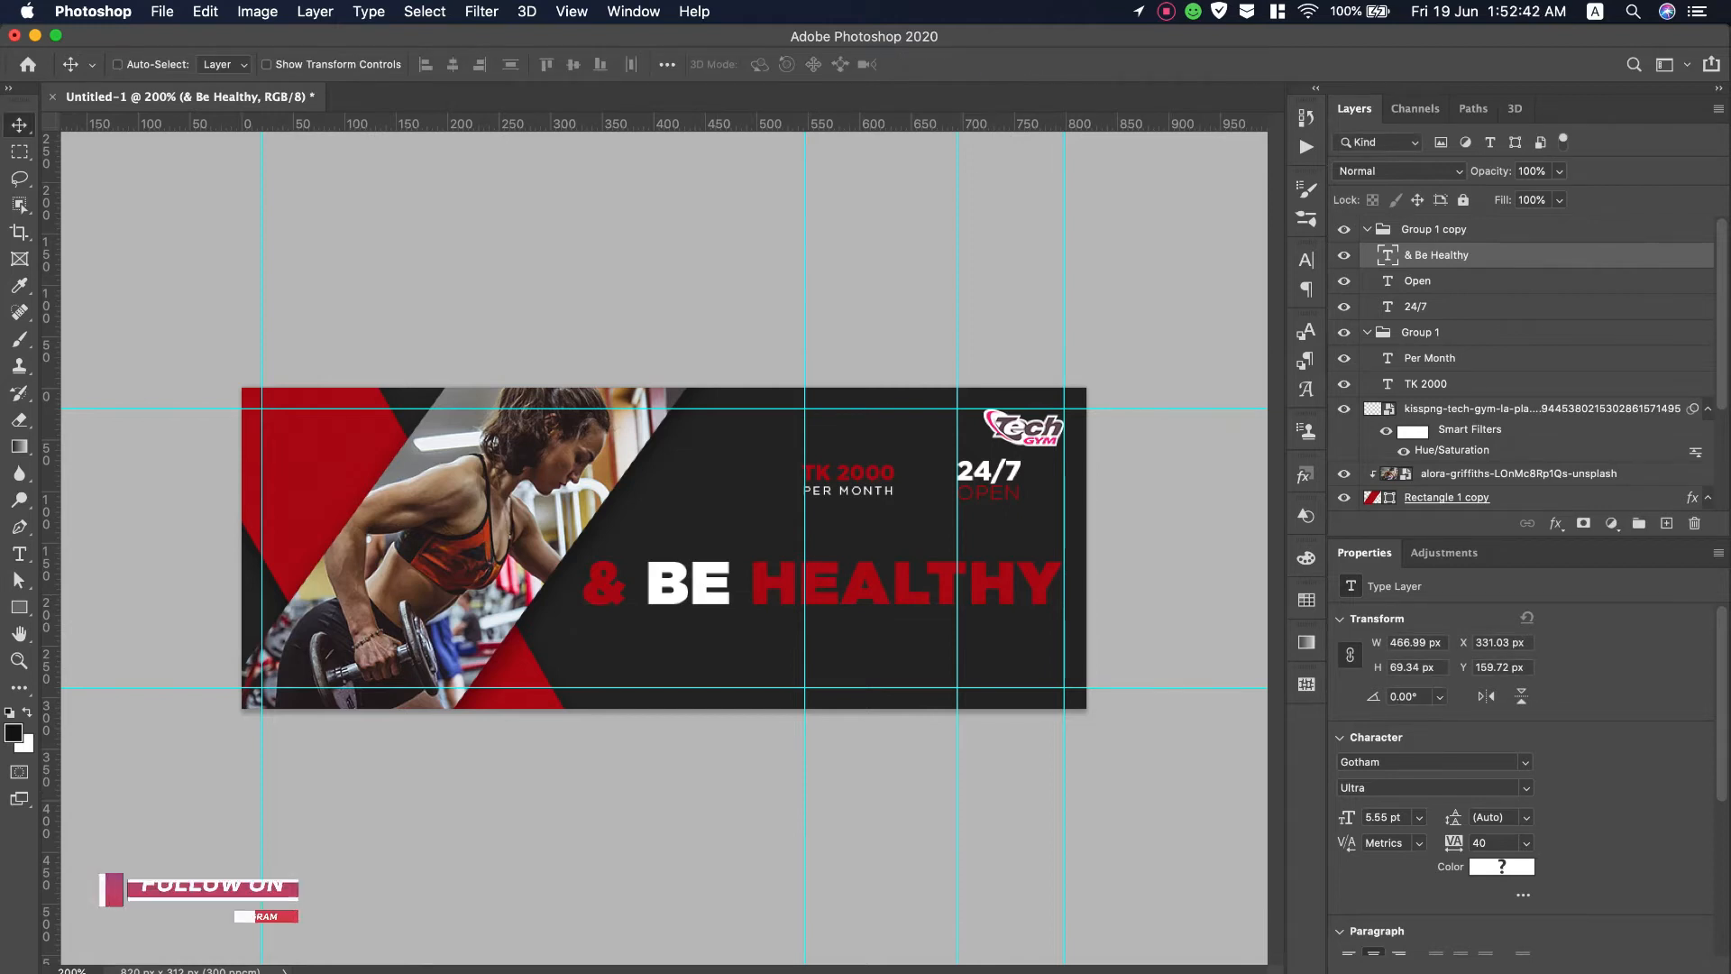
Change the whole "& BE HEALTHY" line to the Gotham Black weight and commit it
{"action": "double_click", "coordinate": [1389, 256]}
{"action": "left_click", "coordinate": [483, 64]}
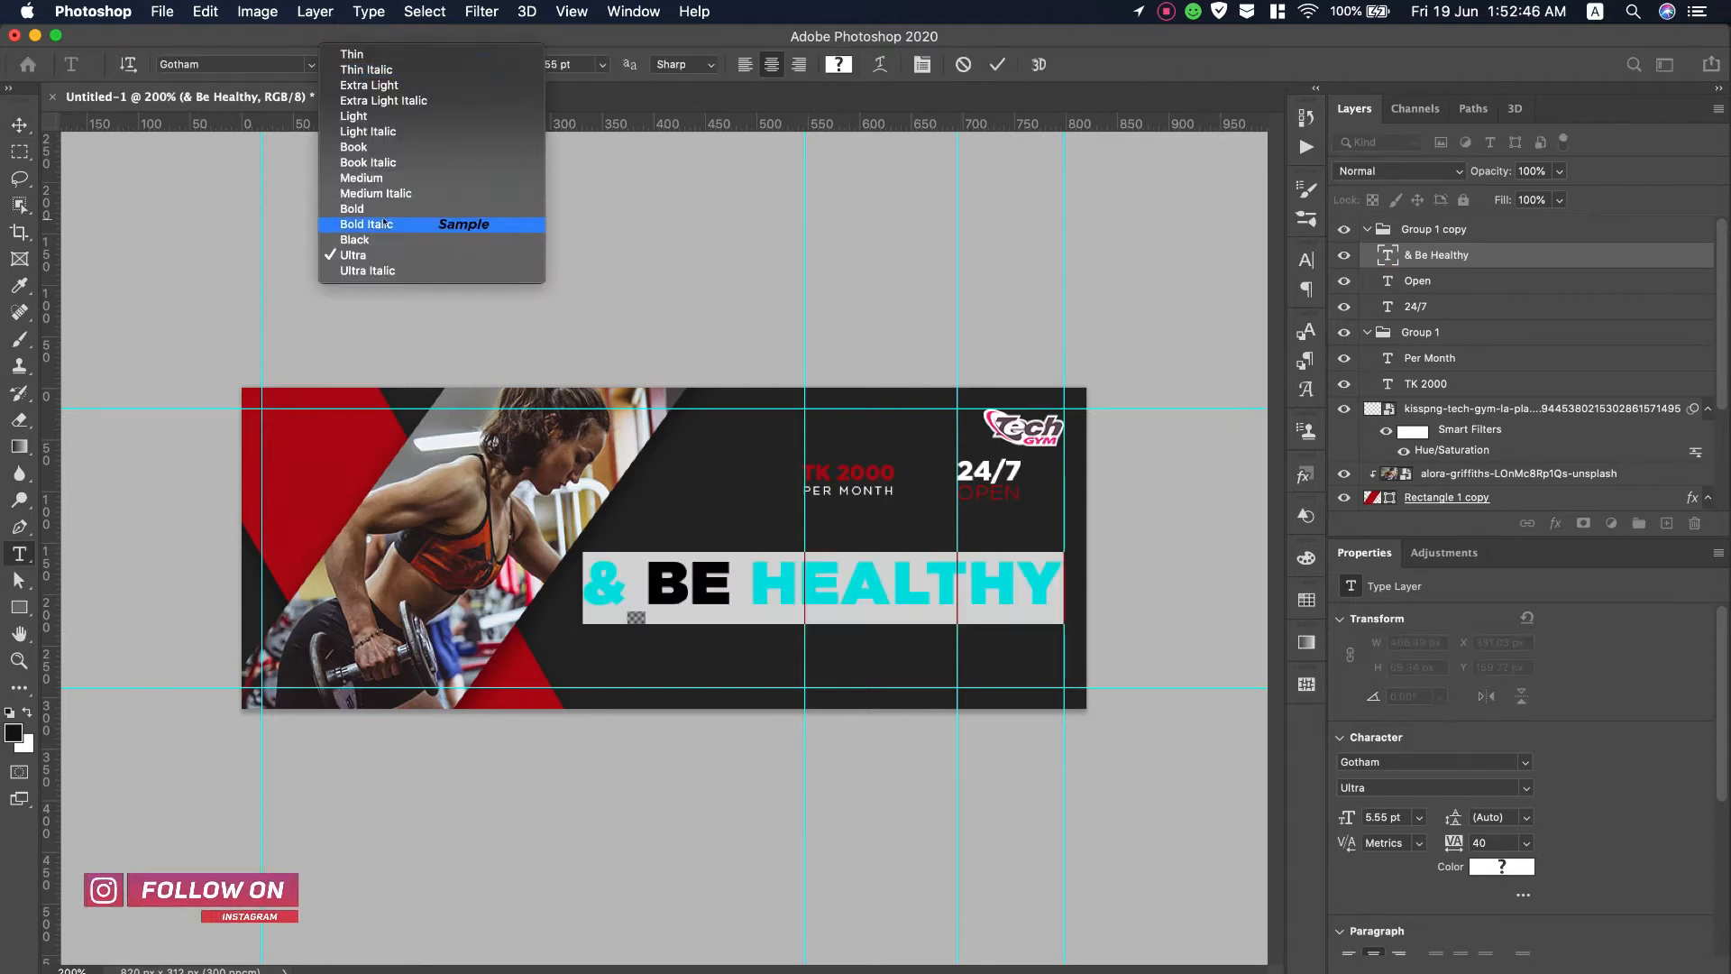
{"action": "left_click", "coordinate": [383, 239]}
{"action": "key", "text": "super+Return"}
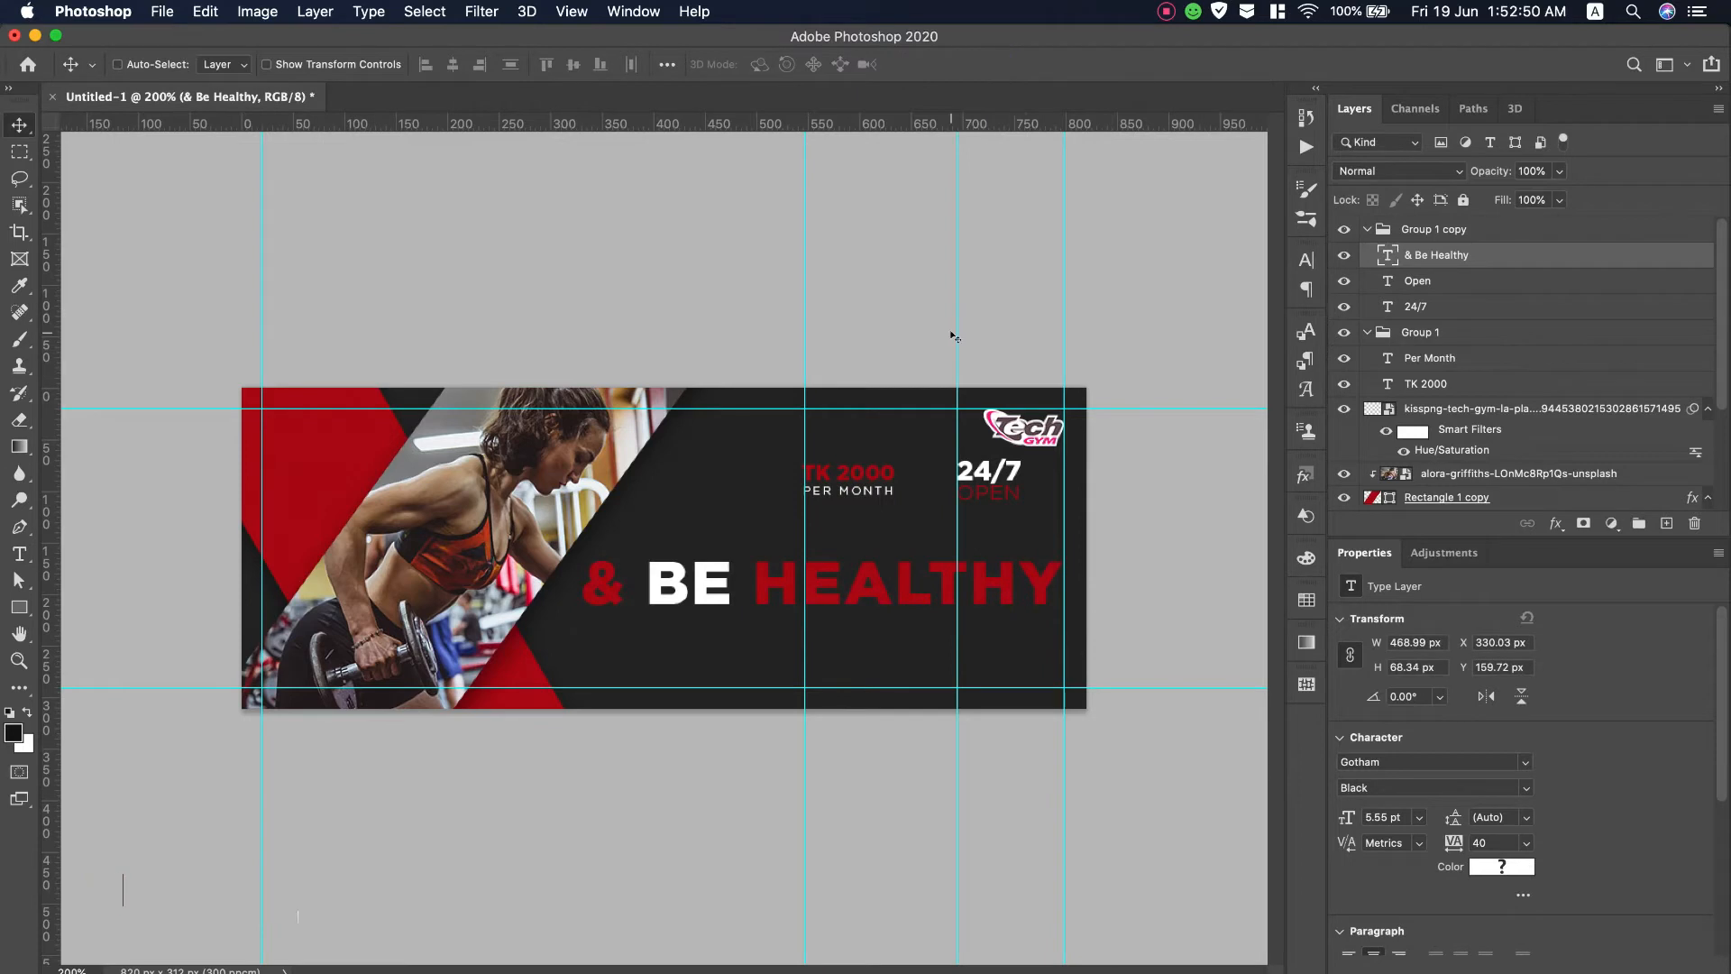
{"action": "left_click", "coordinate": [1309, 261]}
{"action": "left_click", "coordinate": [1309, 262]}
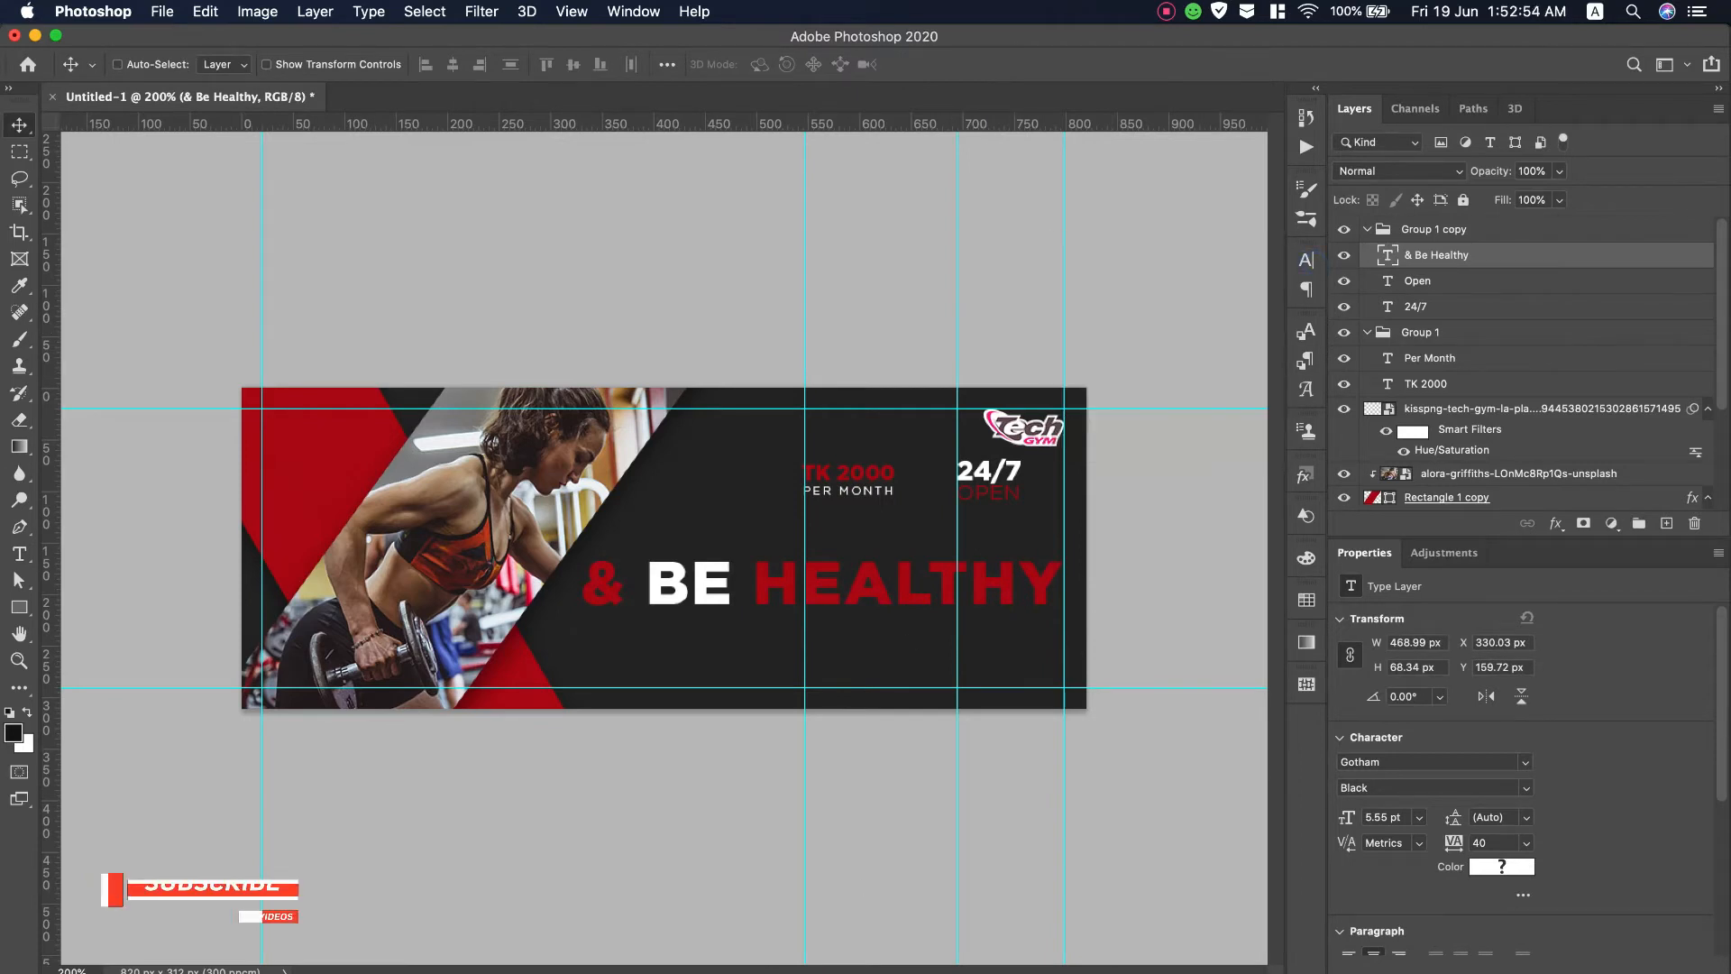
Copy "Shape Your Body" from the TextEdit notes and paste it as a new text line below "& BE HEALTHY"
{"action": "key", "text": "super+Tab"}
{"action": "left_click_drag", "start_coordinate": [448, 271], "coordinate": [303, 271]}
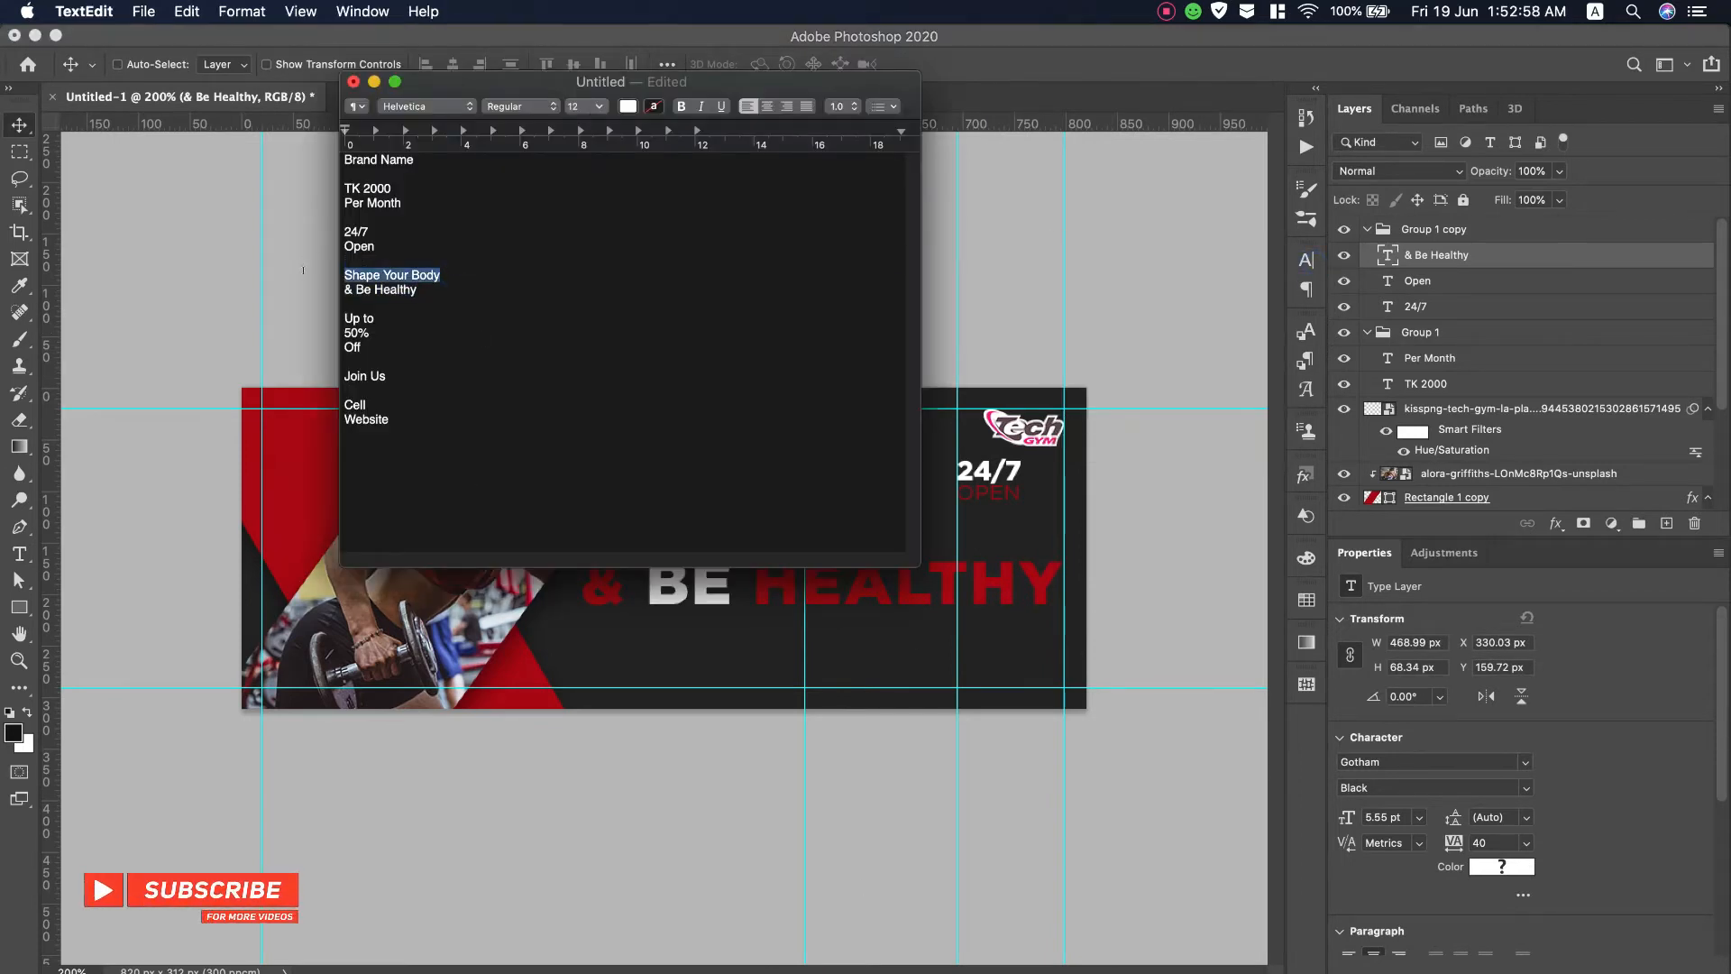
{"action": "left_click", "coordinate": [21, 553]}
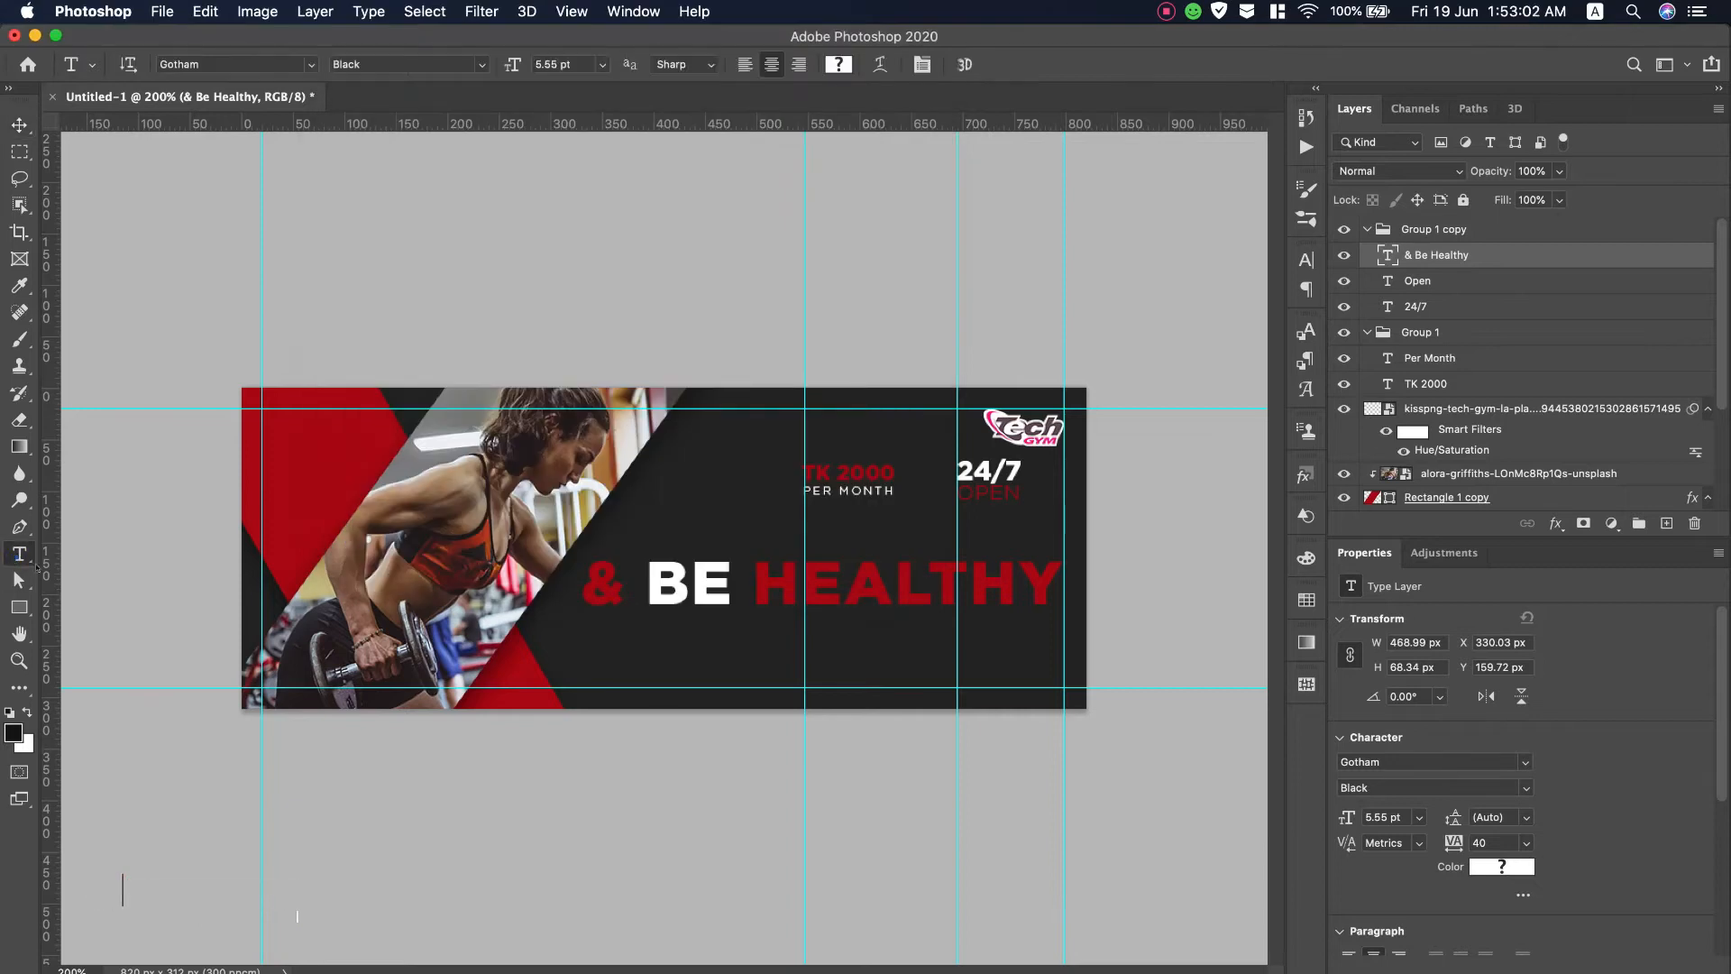
{"action": "left_click", "coordinate": [696, 663]}
{"action": "type", "text": "SHAPE YOUR BODY"}
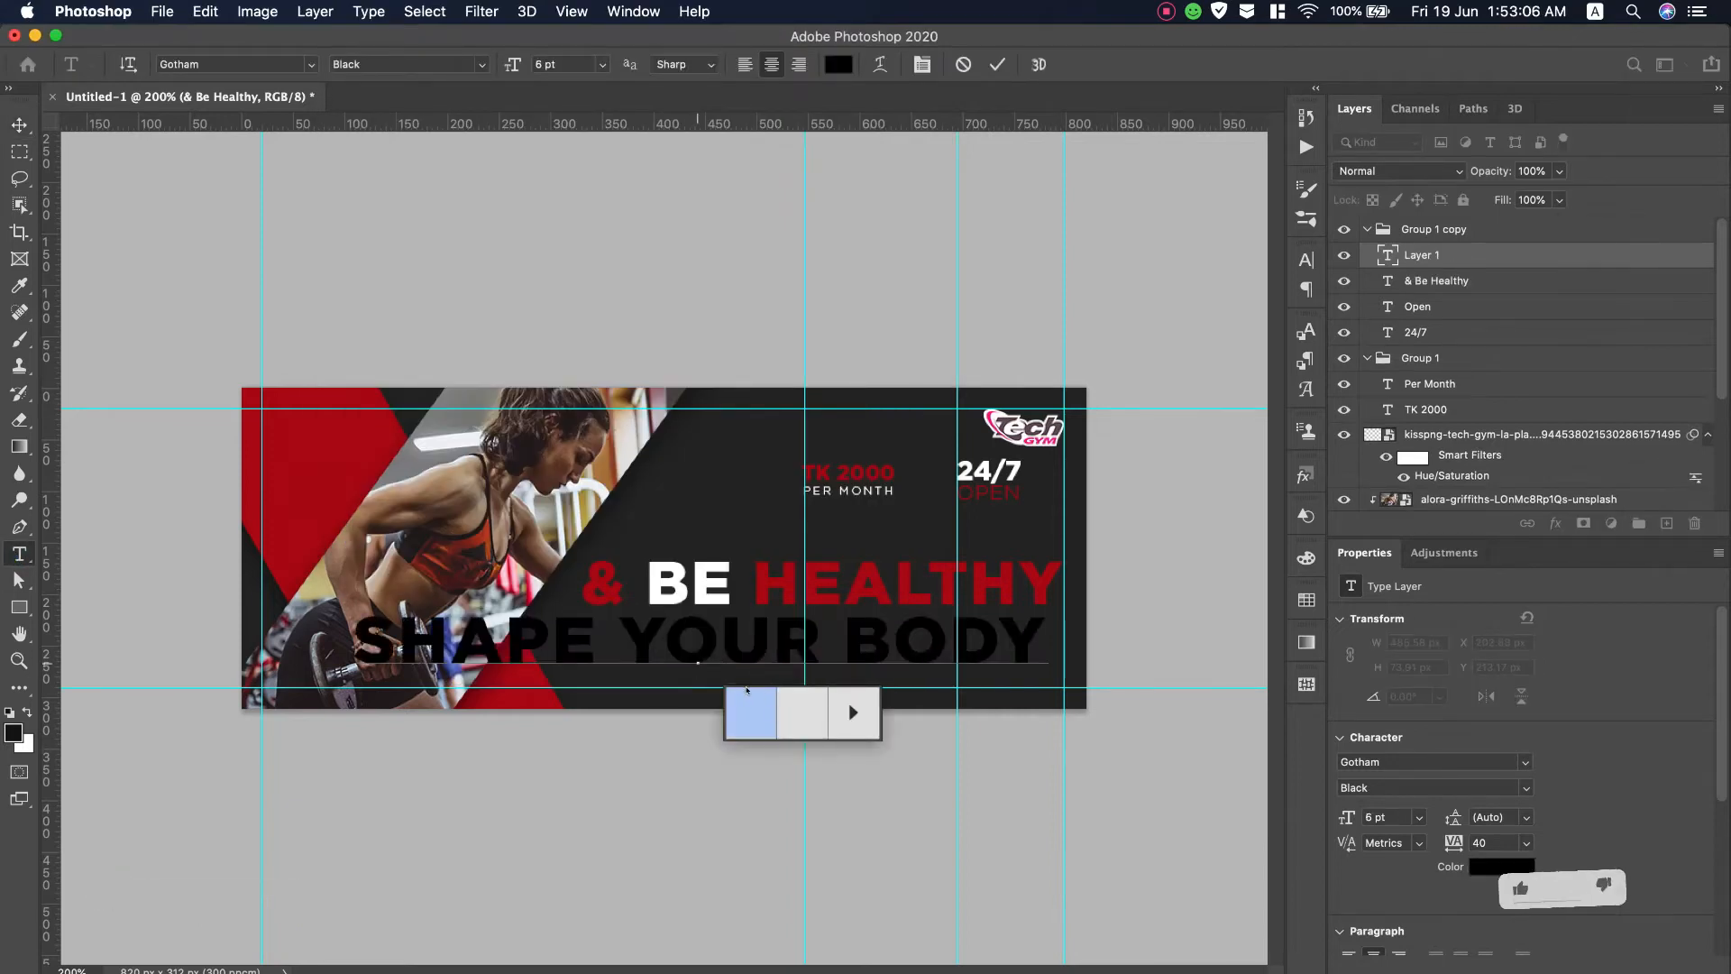
Set the "SHAPE YOUR BODY" text to 3 pt and color it white #ffffff
{"action": "key", "text": "super+a"}
{"action": "left_click_drag", "start_coordinate": [512, 64], "coordinate": [498, 64]}
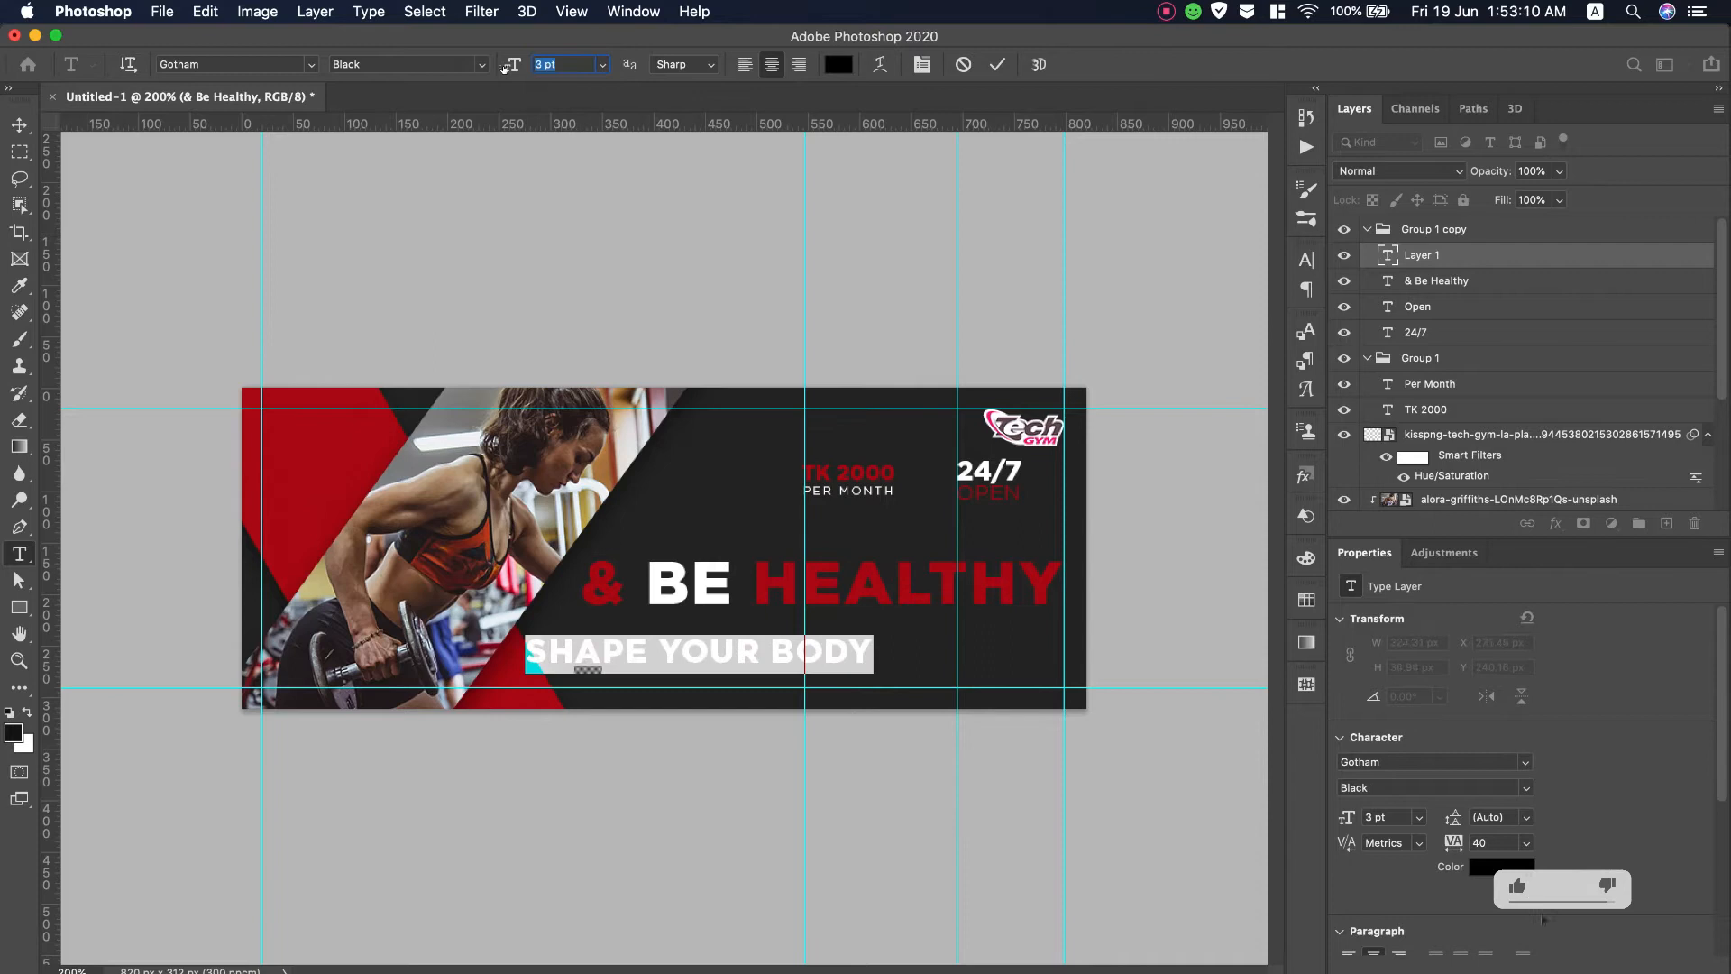
{"action": "left_click", "coordinate": [838, 64]}
{"action": "left_click", "coordinate": [1022, 355]}
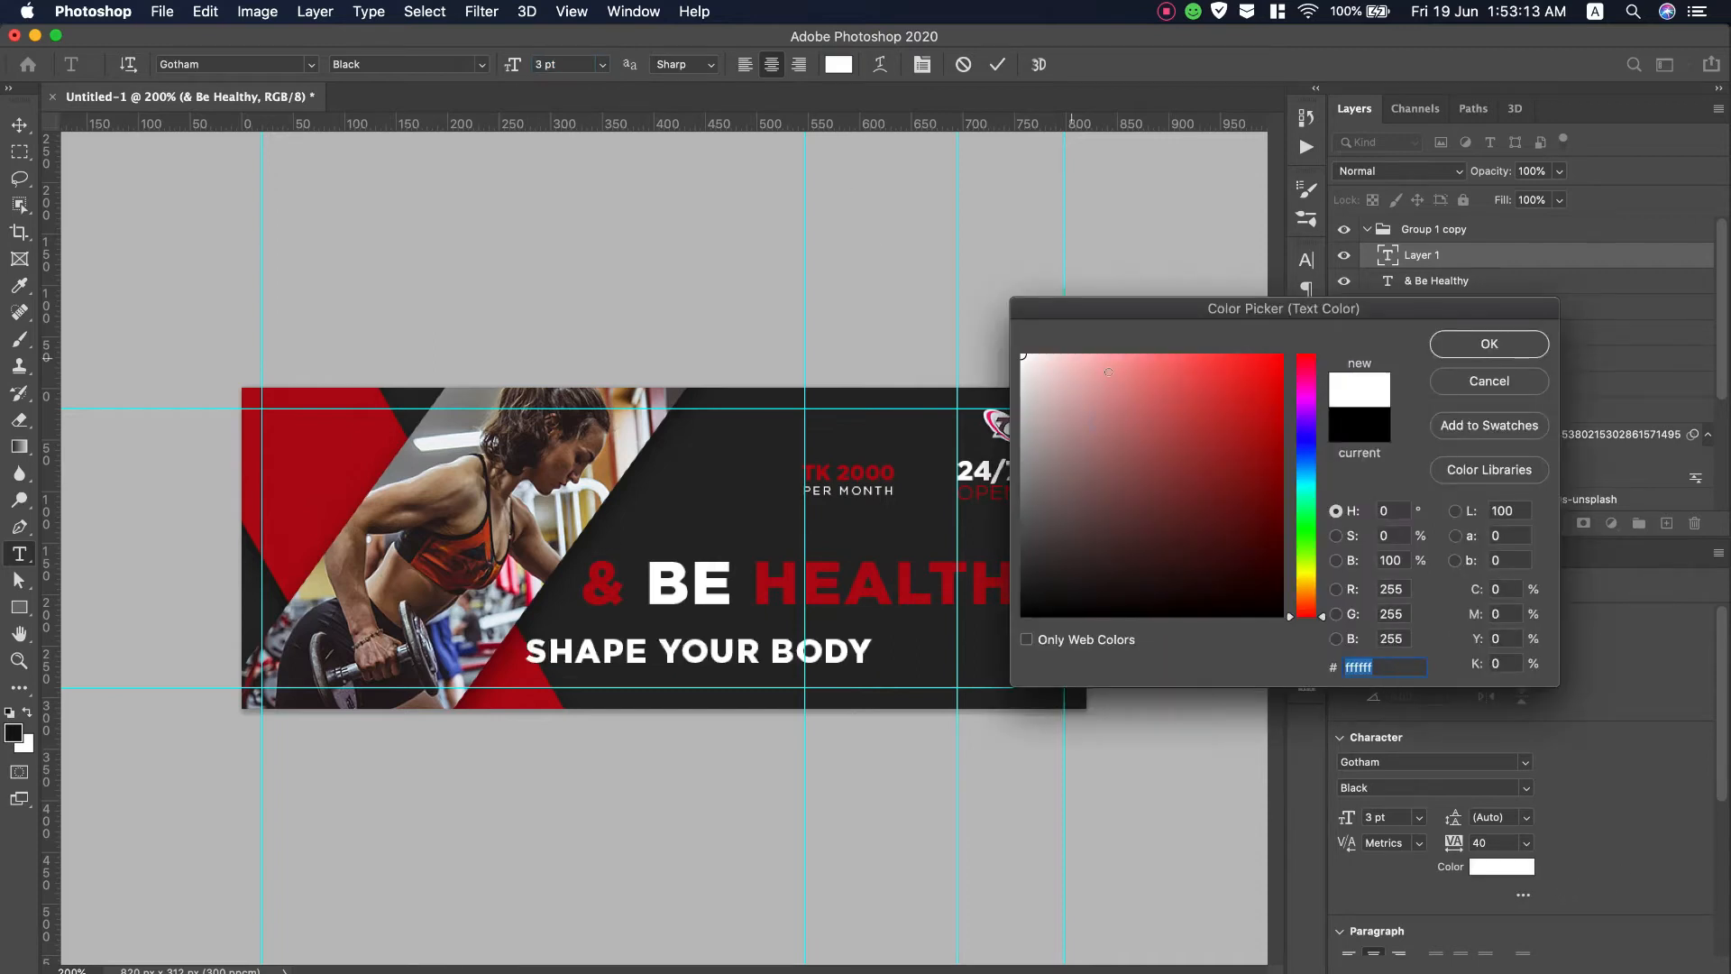
{"action": "left_click", "coordinate": [1465, 355]}
Move "SHAPE YOUR BODY" just above "& BE HEALTHY", set it to the Gotham Light weight, and commit it
{"action": "left_click", "coordinate": [408, 64]}
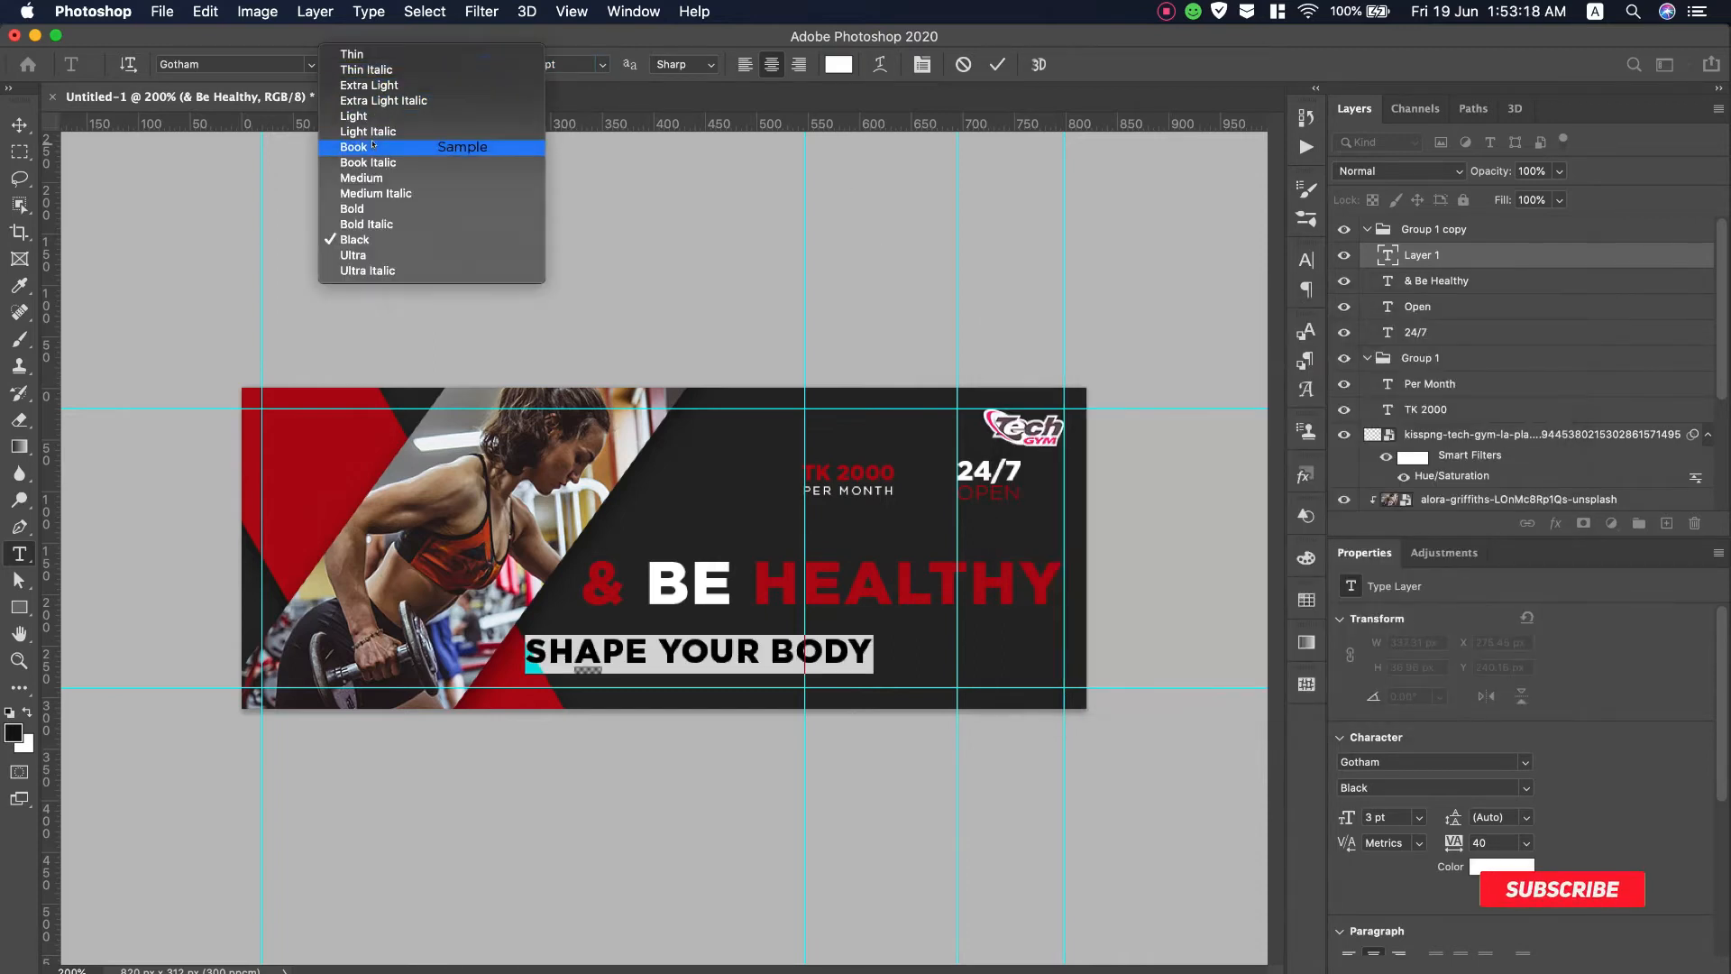
{"action": "left_click", "coordinate": [372, 146]}
{"action": "left_click", "coordinate": [935, 566]}
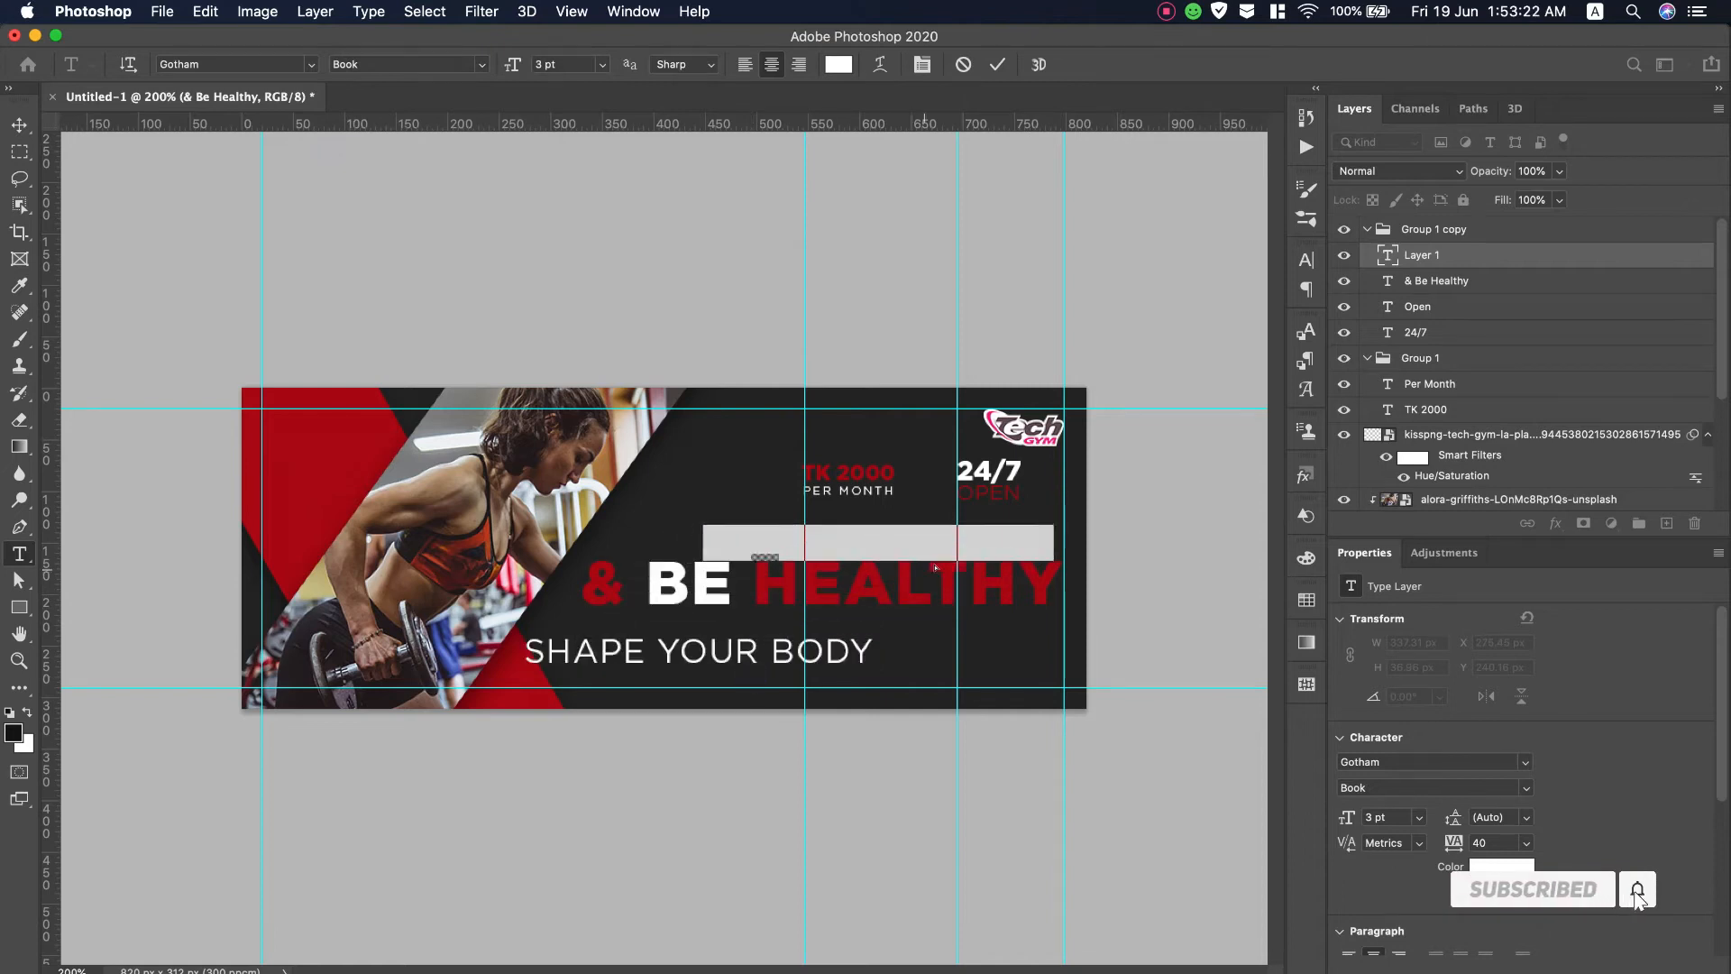
{"action": "left_click_drag", "start_coordinate": [935, 566], "coordinate": [938, 567]}
{"action": "left_click", "coordinate": [408, 64]}
{"action": "left_click", "coordinate": [365, 127]}
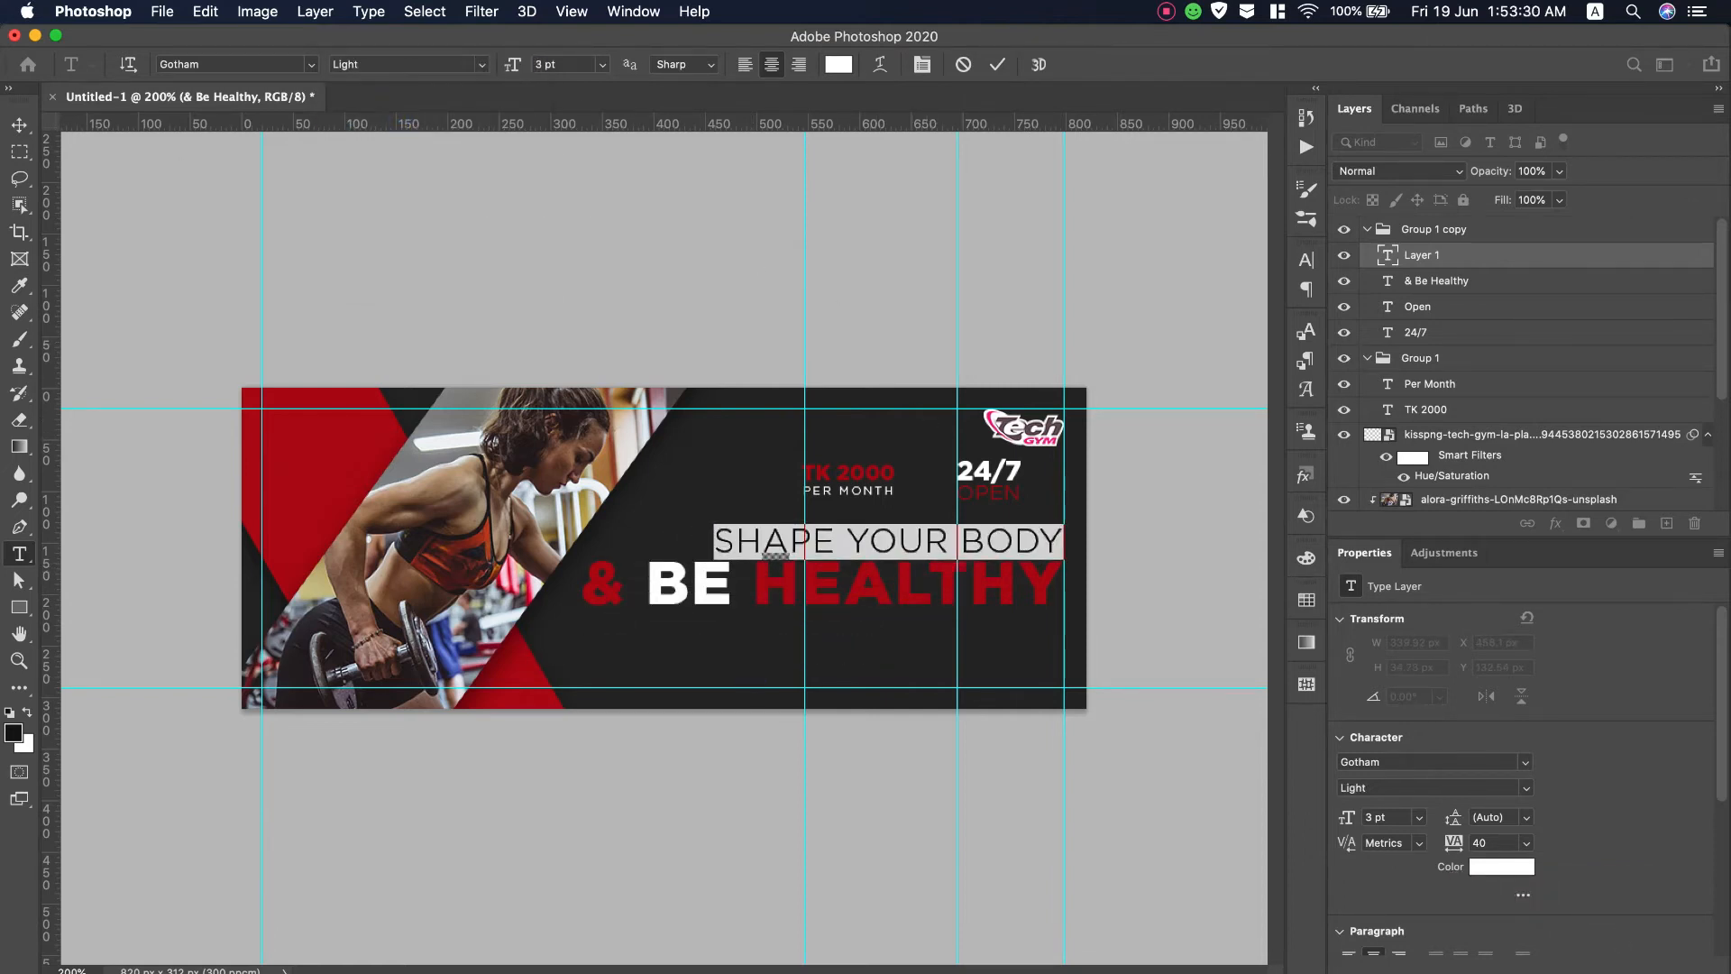
{"action": "key", "text": "ctrl+Return"}
Scale the "SHAPE YOUR BODY" text down to 2.41 pt
{"action": "key", "text": "ctrl+t"}
{"action": "left_click_drag", "start_coordinate": [696, 529], "coordinate": [777, 530]}
{"action": "key", "text": "Return"}
Increase the tracking of "SHAPE YOUR BODY" to 540
{"action": "left_click", "coordinate": [1306, 259]}
{"action": "left_click_drag", "start_coordinate": [1220, 336], "coordinate": [1192, 337]}
{"action": "key", "text": "shift+Up"}
{"action": "key", "text": "shift+Up"}
{"action": "key", "text": "shift+Up"}
{"action": "key", "text": "Up"}
{"action": "key", "text": "Up"}
{"action": "key", "text": "Up"}
{"action": "key", "text": "Up"}
{"action": "key", "text": "Up"}
{"action": "key", "text": "Up"}
{"action": "key", "text": "Up"}
{"action": "key", "text": "Up"}
{"action": "key", "text": "Up"}
{"action": "key", "text": "Up"}
{"action": "key", "text": "Up"}
{"action": "key", "text": "Up"}
{"action": "key", "text": "Return"}
Reposition the widely tracked "SHAPE YOUR BODY" line over "& BE HEALTHY" and nudge it to about X 346 px
{"action": "left_click_drag", "start_coordinate": [984, 565], "coordinate": [897, 540]}
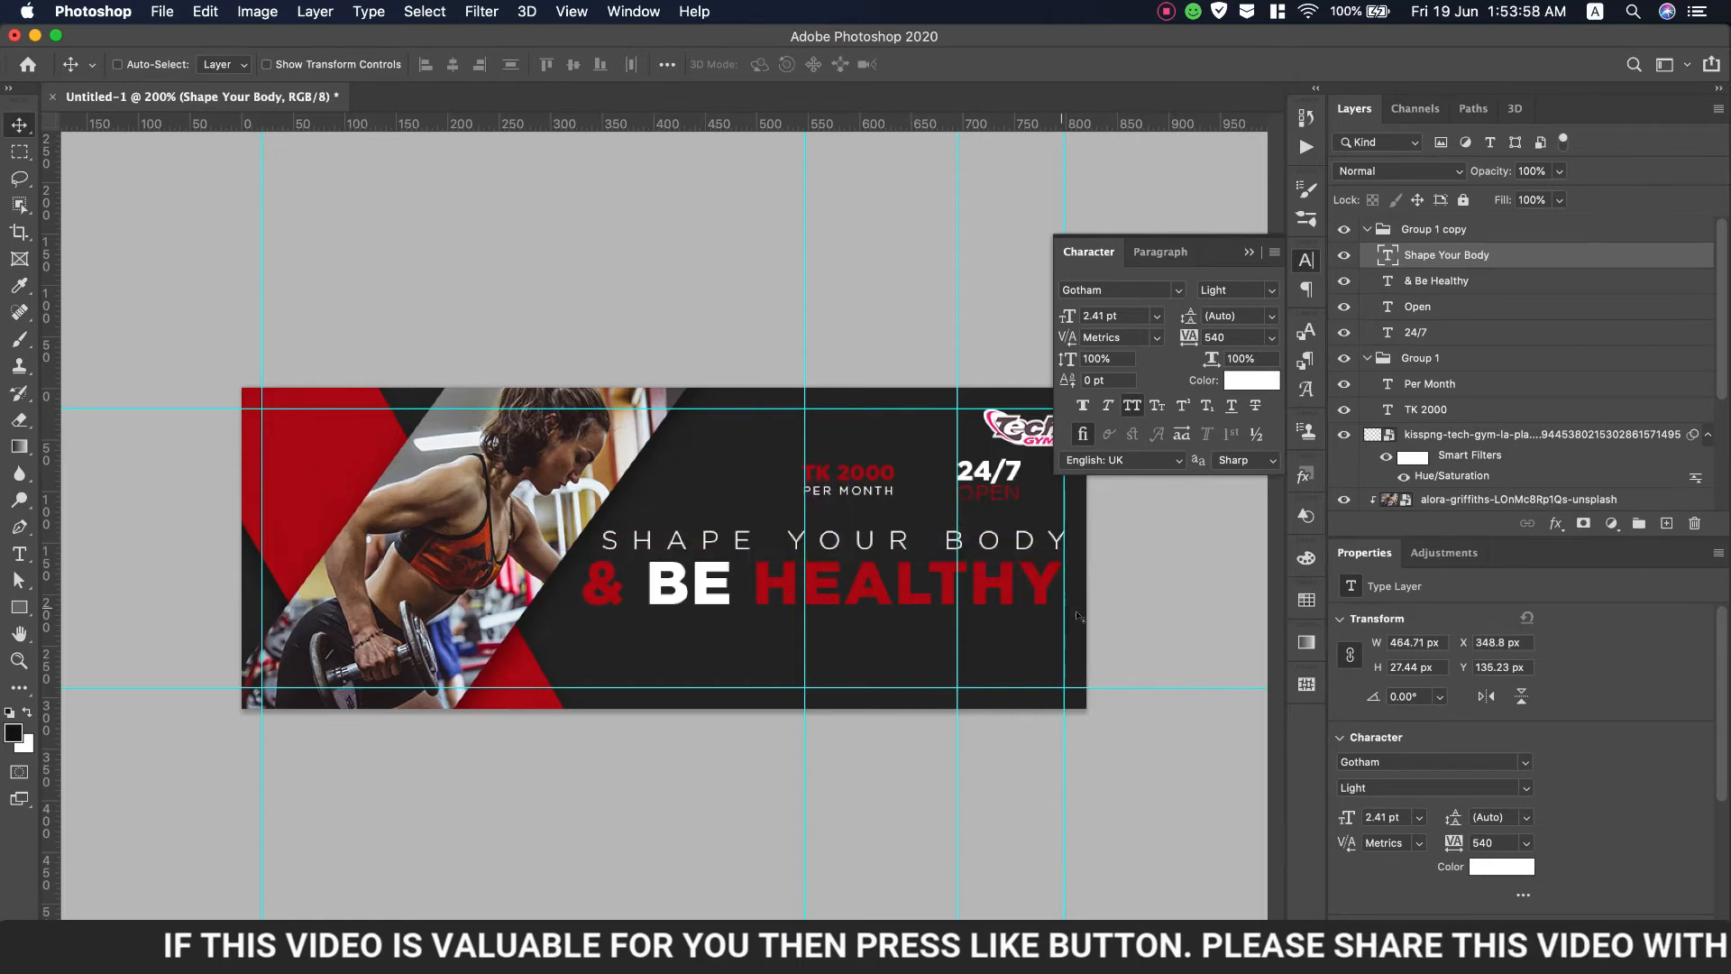
{"action": "left_click", "coordinate": [1249, 252]}
{"action": "key", "text": "Left"}
{"action": "key", "text": "Left"}
{"action": "key", "text": "Left"}
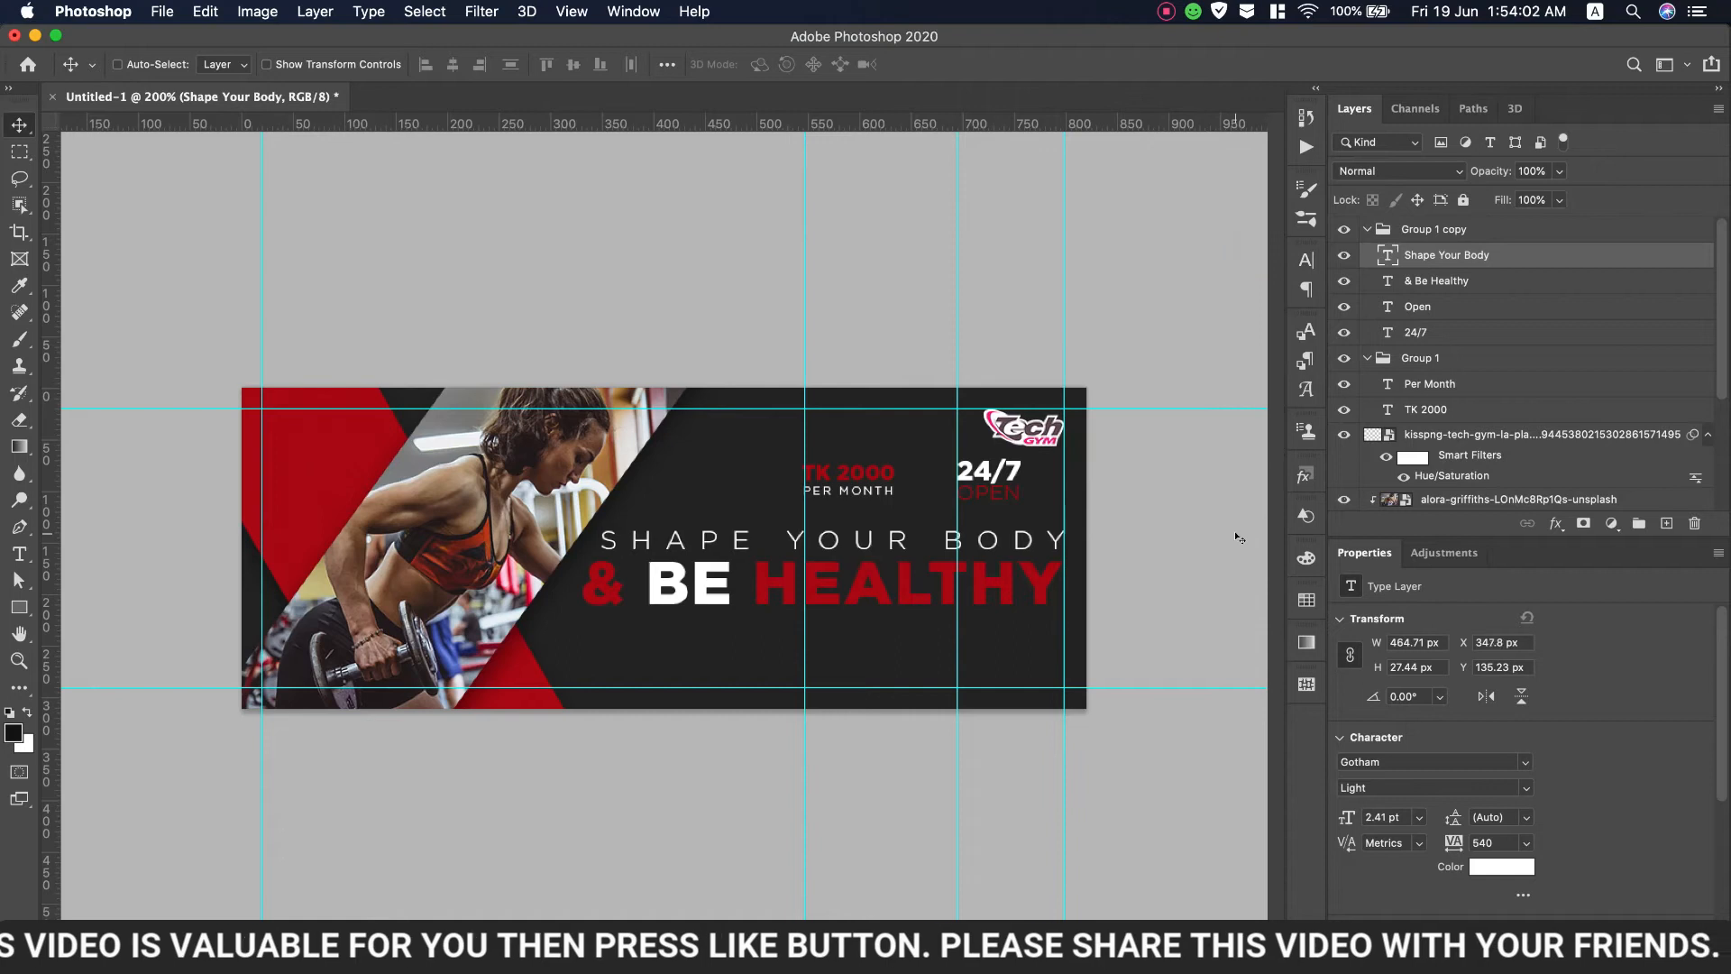
{"action": "key", "text": "super+t"}
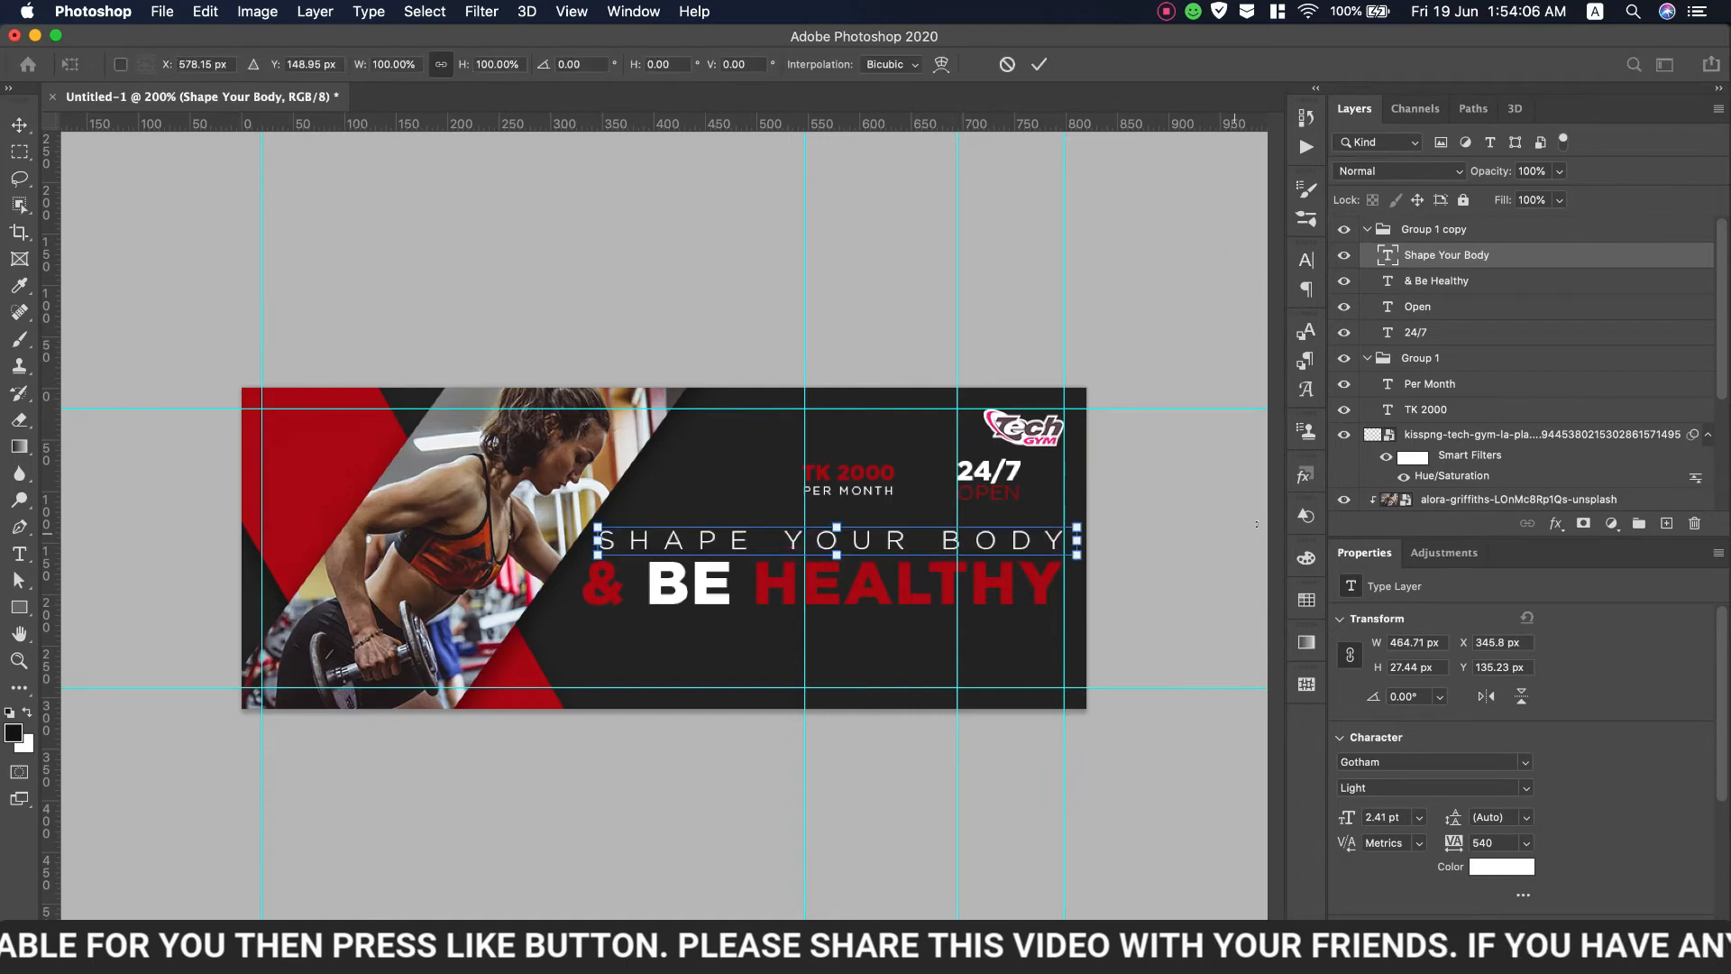
Change the "SHAPE YOUR BODY" text to the Gotham Book weight and commit it
{"action": "double_click", "coordinate": [1391, 256]}
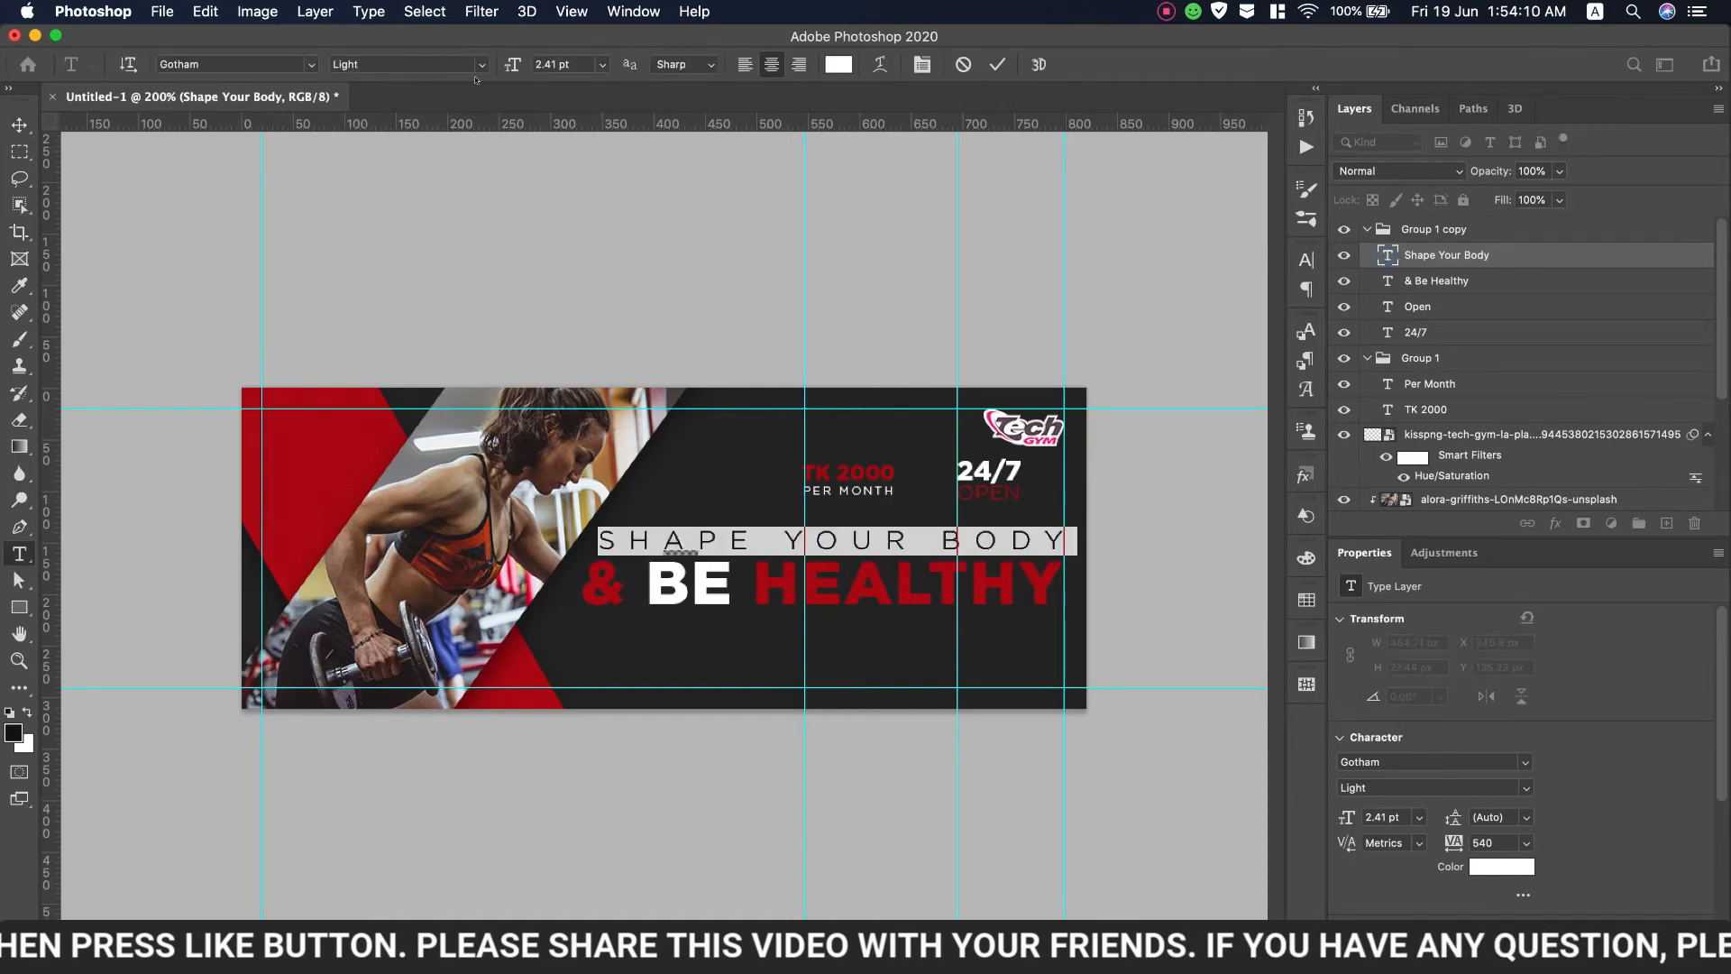
{"action": "left_click", "coordinate": [451, 64]}
{"action": "left_click", "coordinate": [423, 147]}
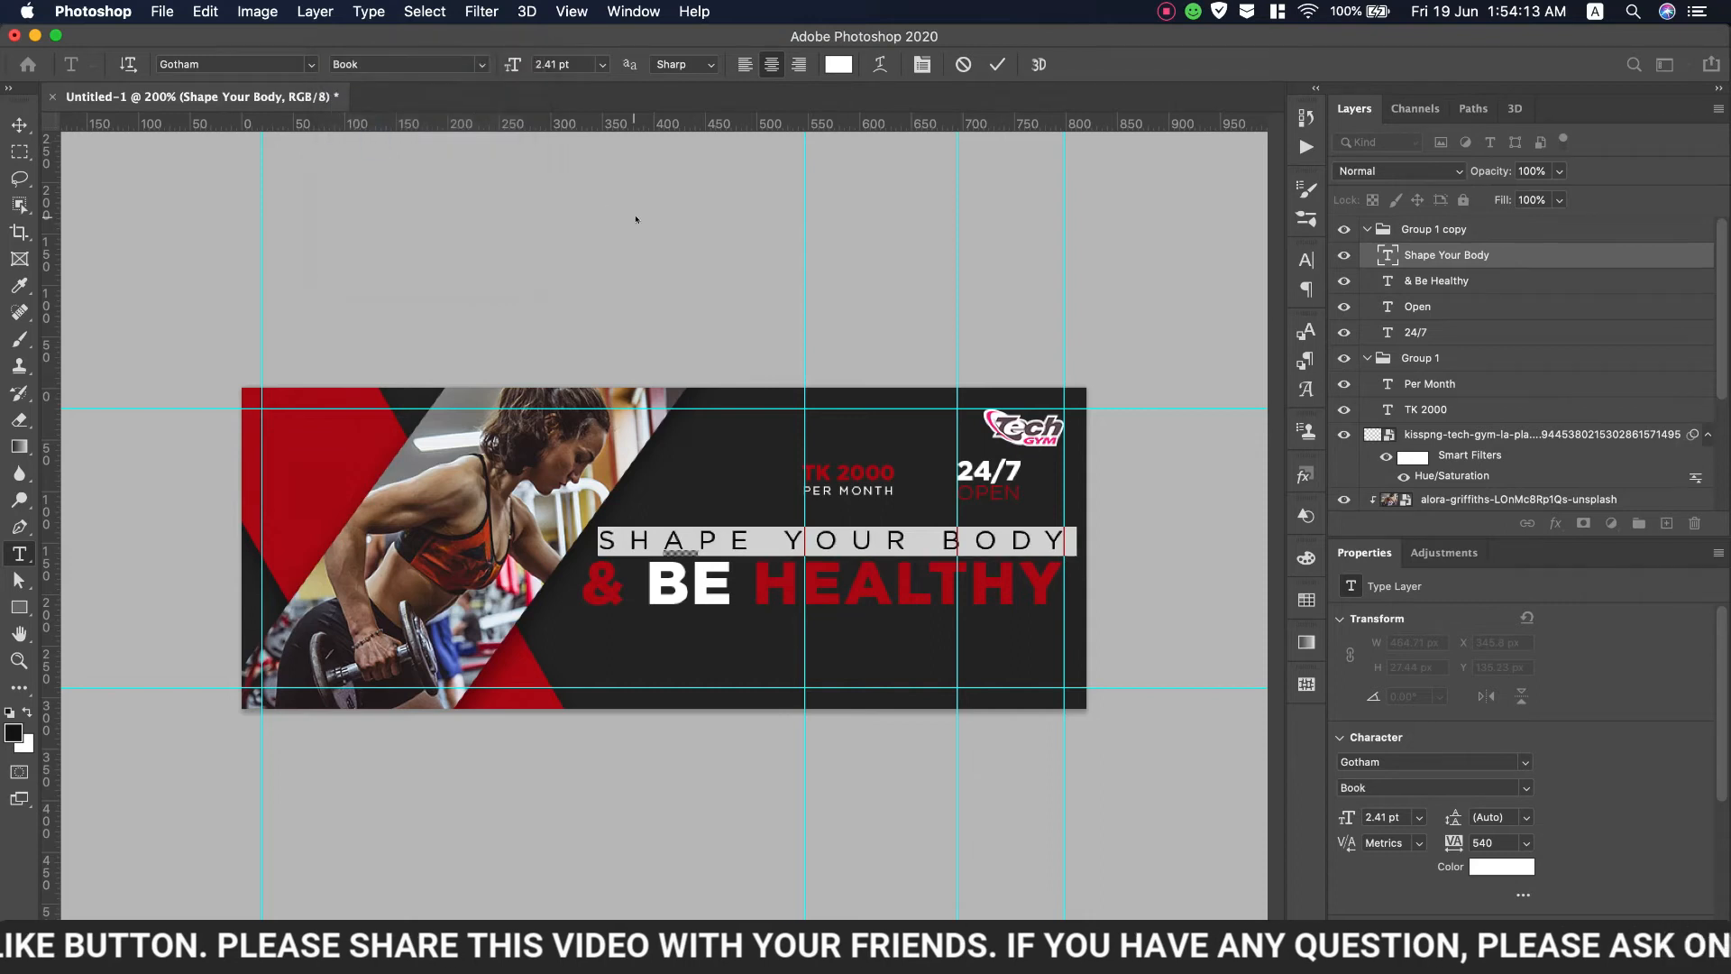
{"action": "left_click", "coordinate": [987, 70]}
{"action": "key", "text": "v"}
Scale "SHAPE YOUR BODY" to about 417 by 25 px so it starts above the word "BE"
{"action": "key", "text": "super+t"}
{"action": "left_click_drag", "start_coordinate": [591, 523], "coordinate": [643, 532]}
{"action": "left_click", "coordinate": [1041, 64]}
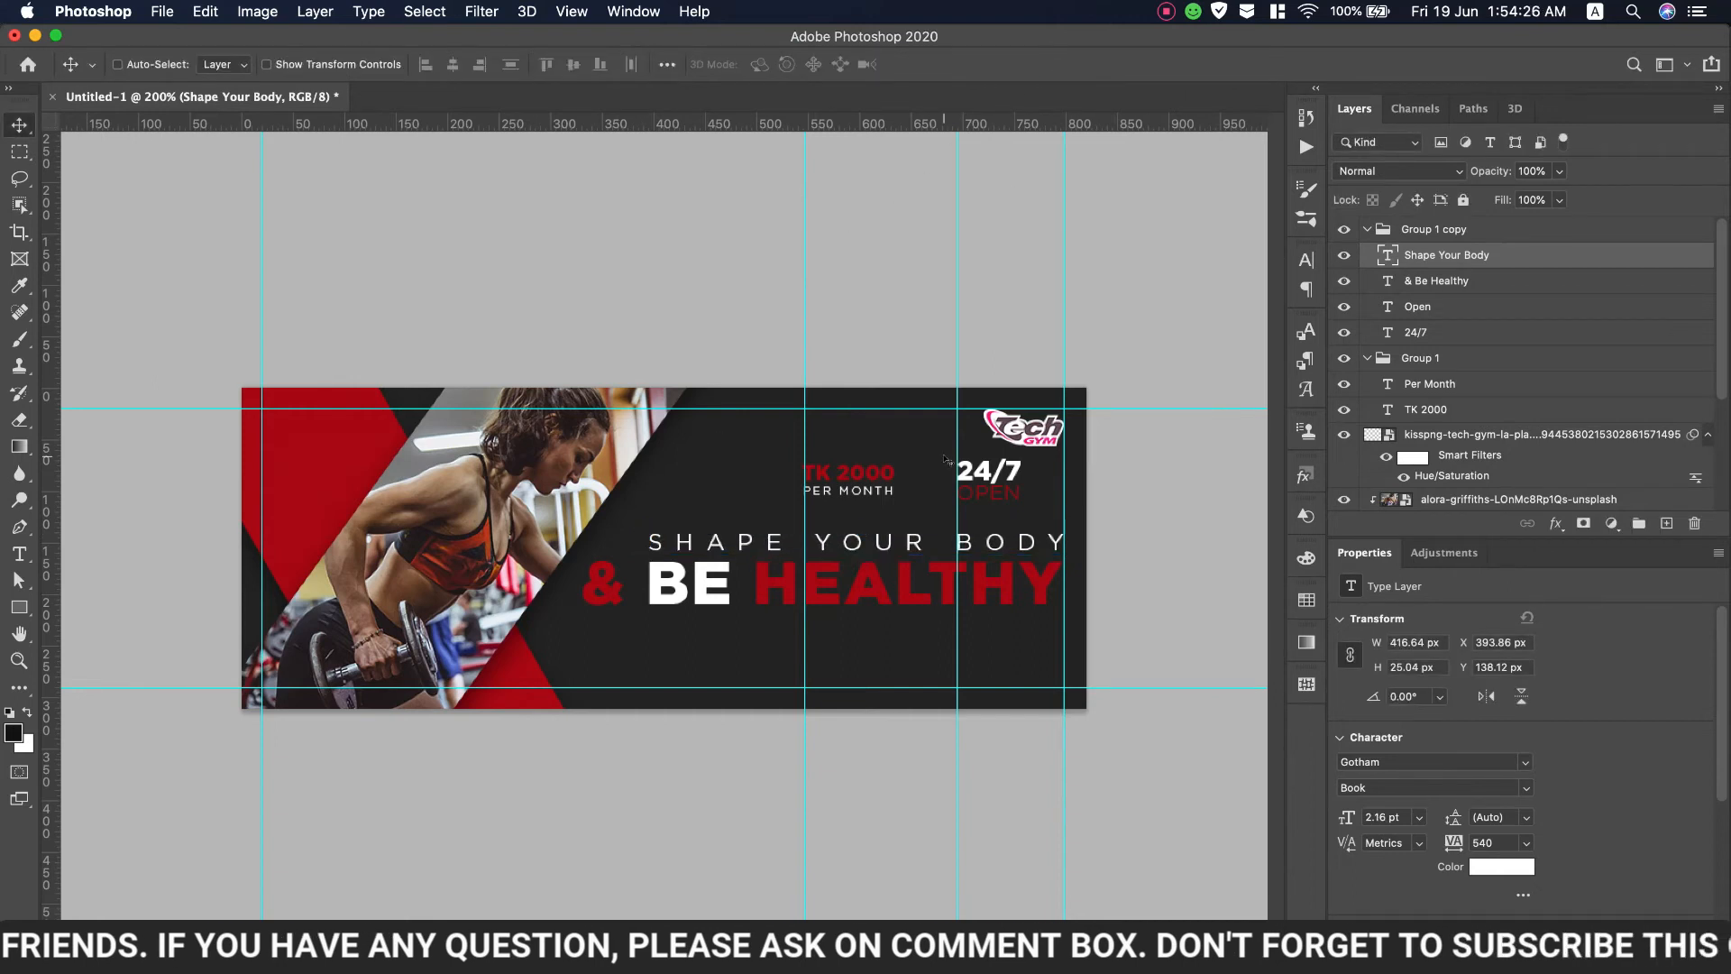
Draw a 52 by 52 px square below "& BE HEALTHY" and fill it with the banner's dark red
{"action": "key", "text": "super+Tab"}
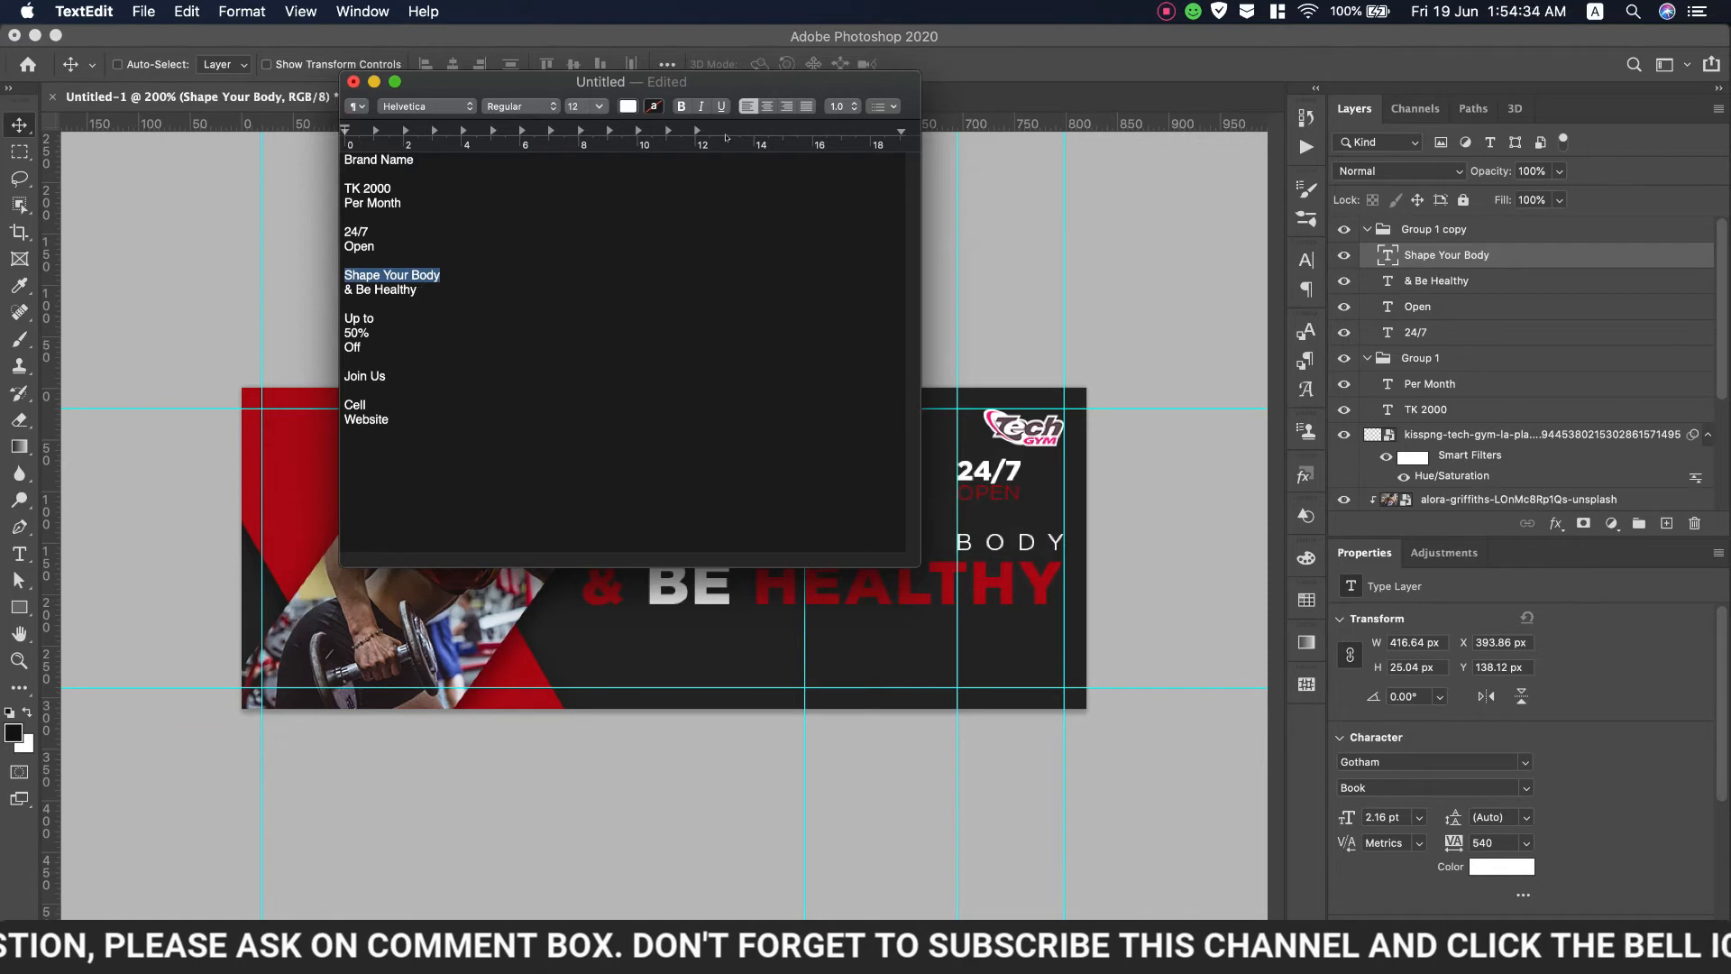
{"action": "key", "text": "super+Tab"}
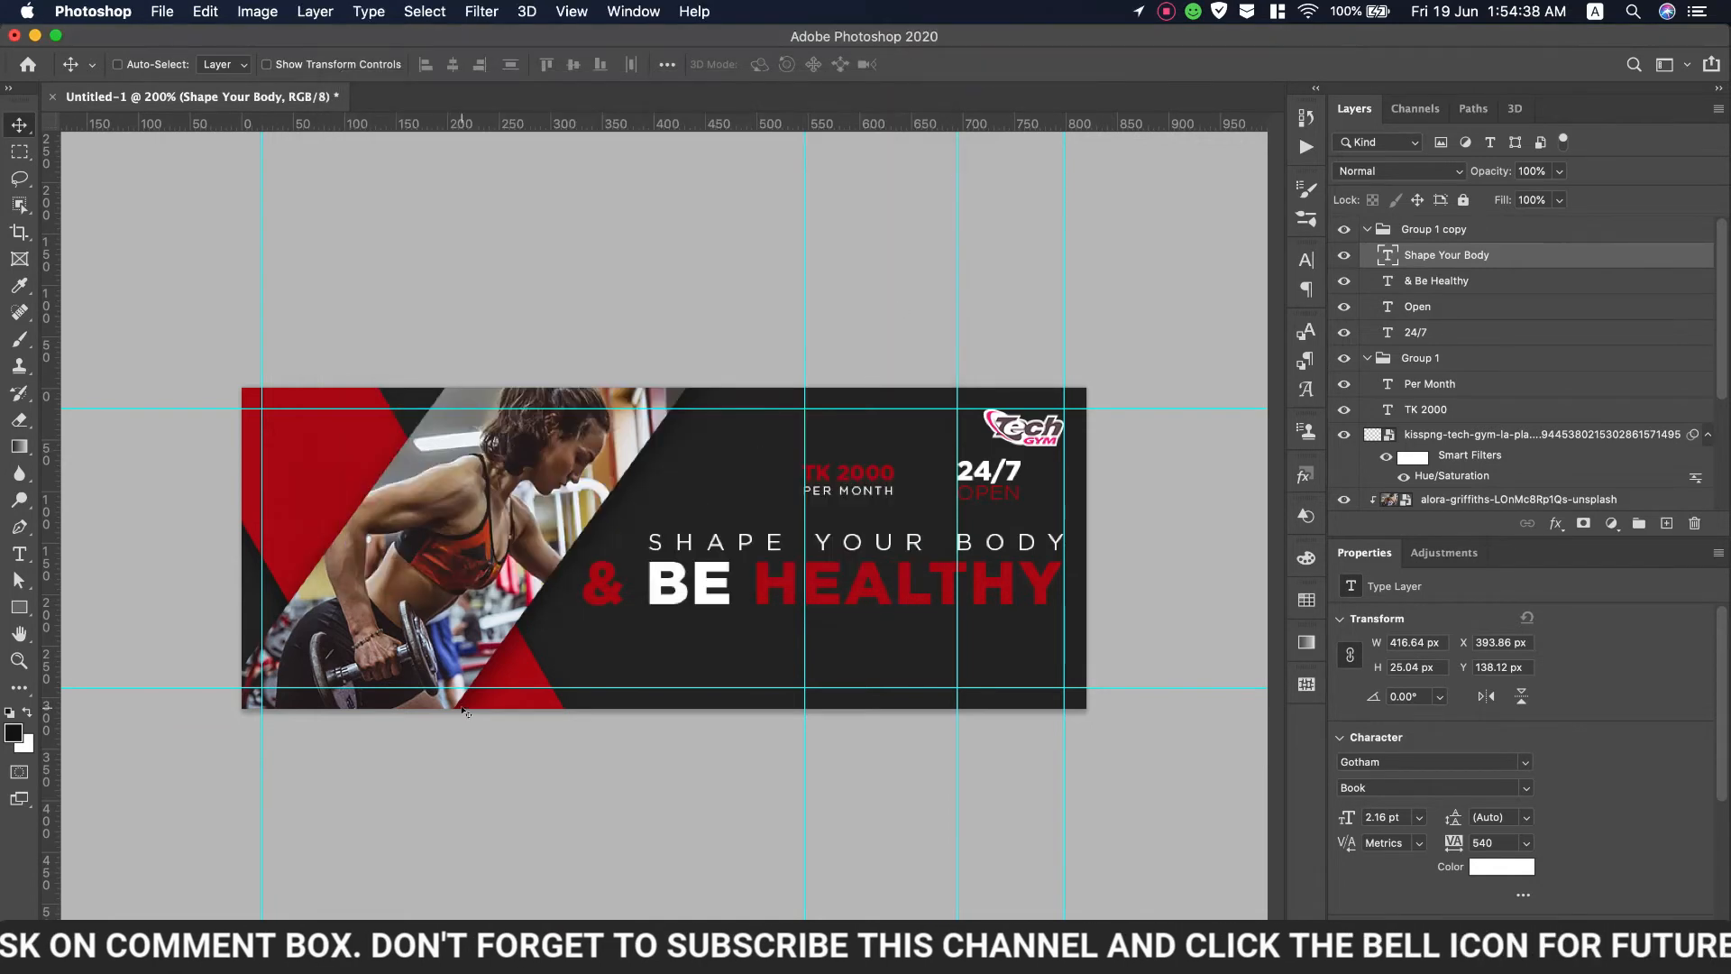
{"action": "key", "text": "u"}
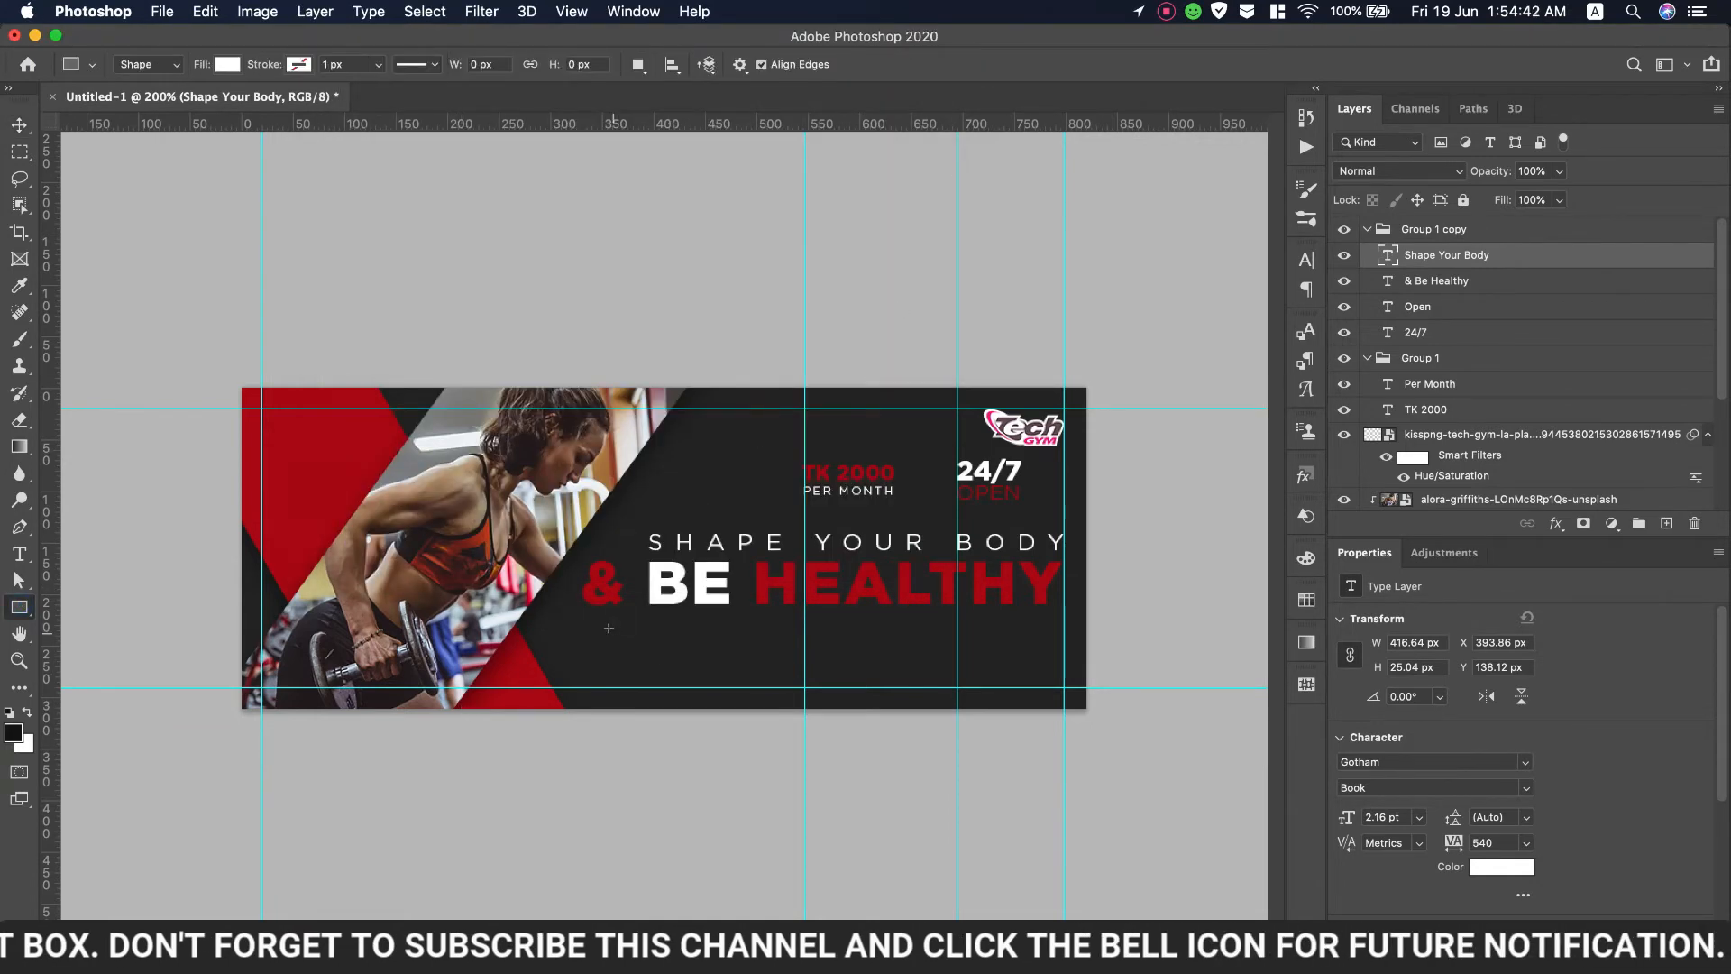
{"action": "left_click_drag", "start_coordinate": [602, 632], "coordinate": [699, 685]}
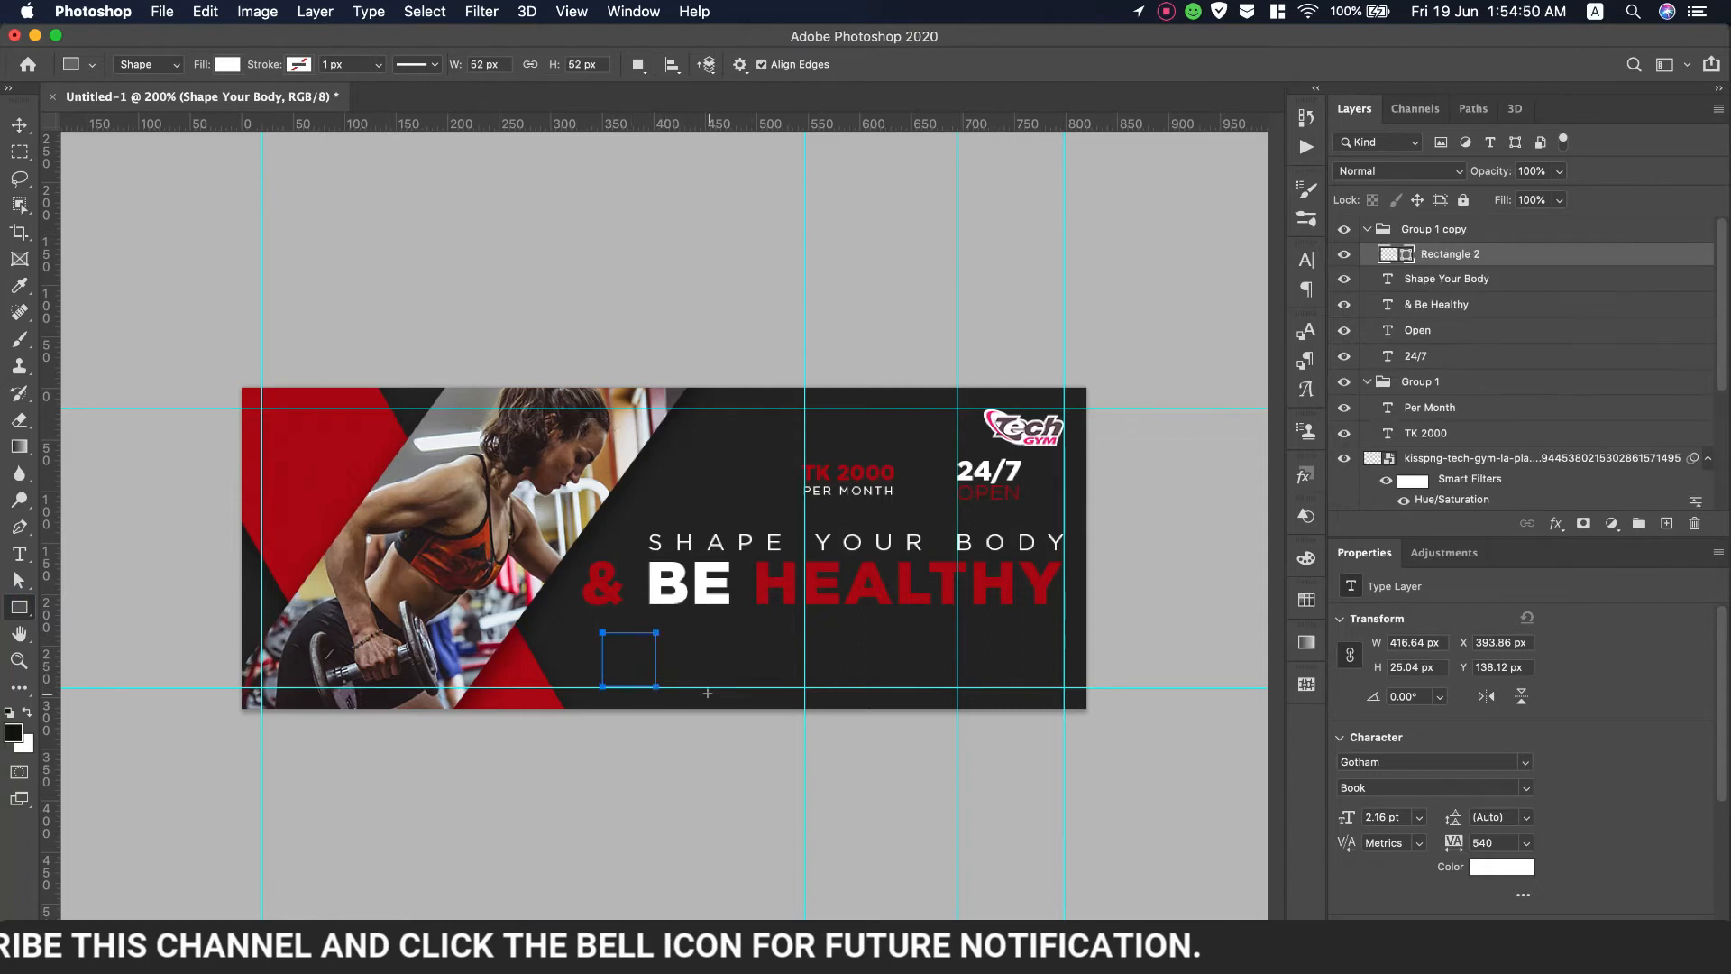
{"action": "left_click", "coordinate": [229, 64]}
{"action": "left_click", "coordinate": [134, 173]}
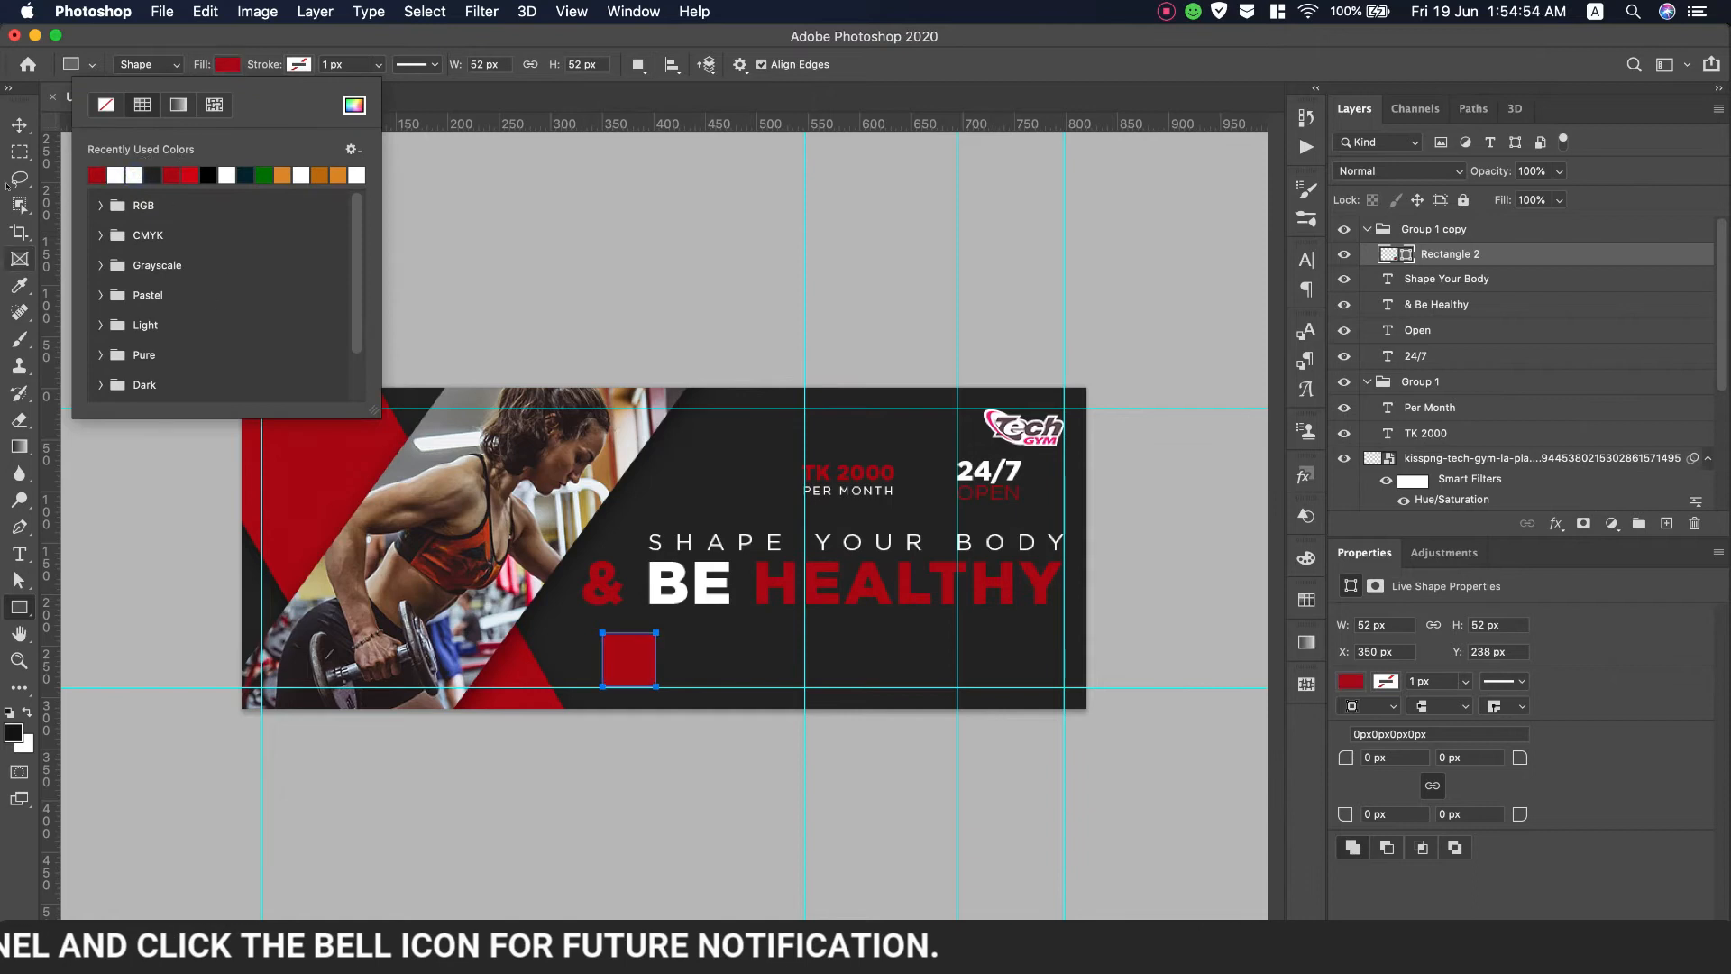
Distort the red square into a slanted parallelogram beside the red strip at the photo's lower edge
{"action": "key", "text": "v"}
{"action": "left_click", "coordinate": [204, 11]}
{"action": "mouse_move", "coordinate": [297, 490]}
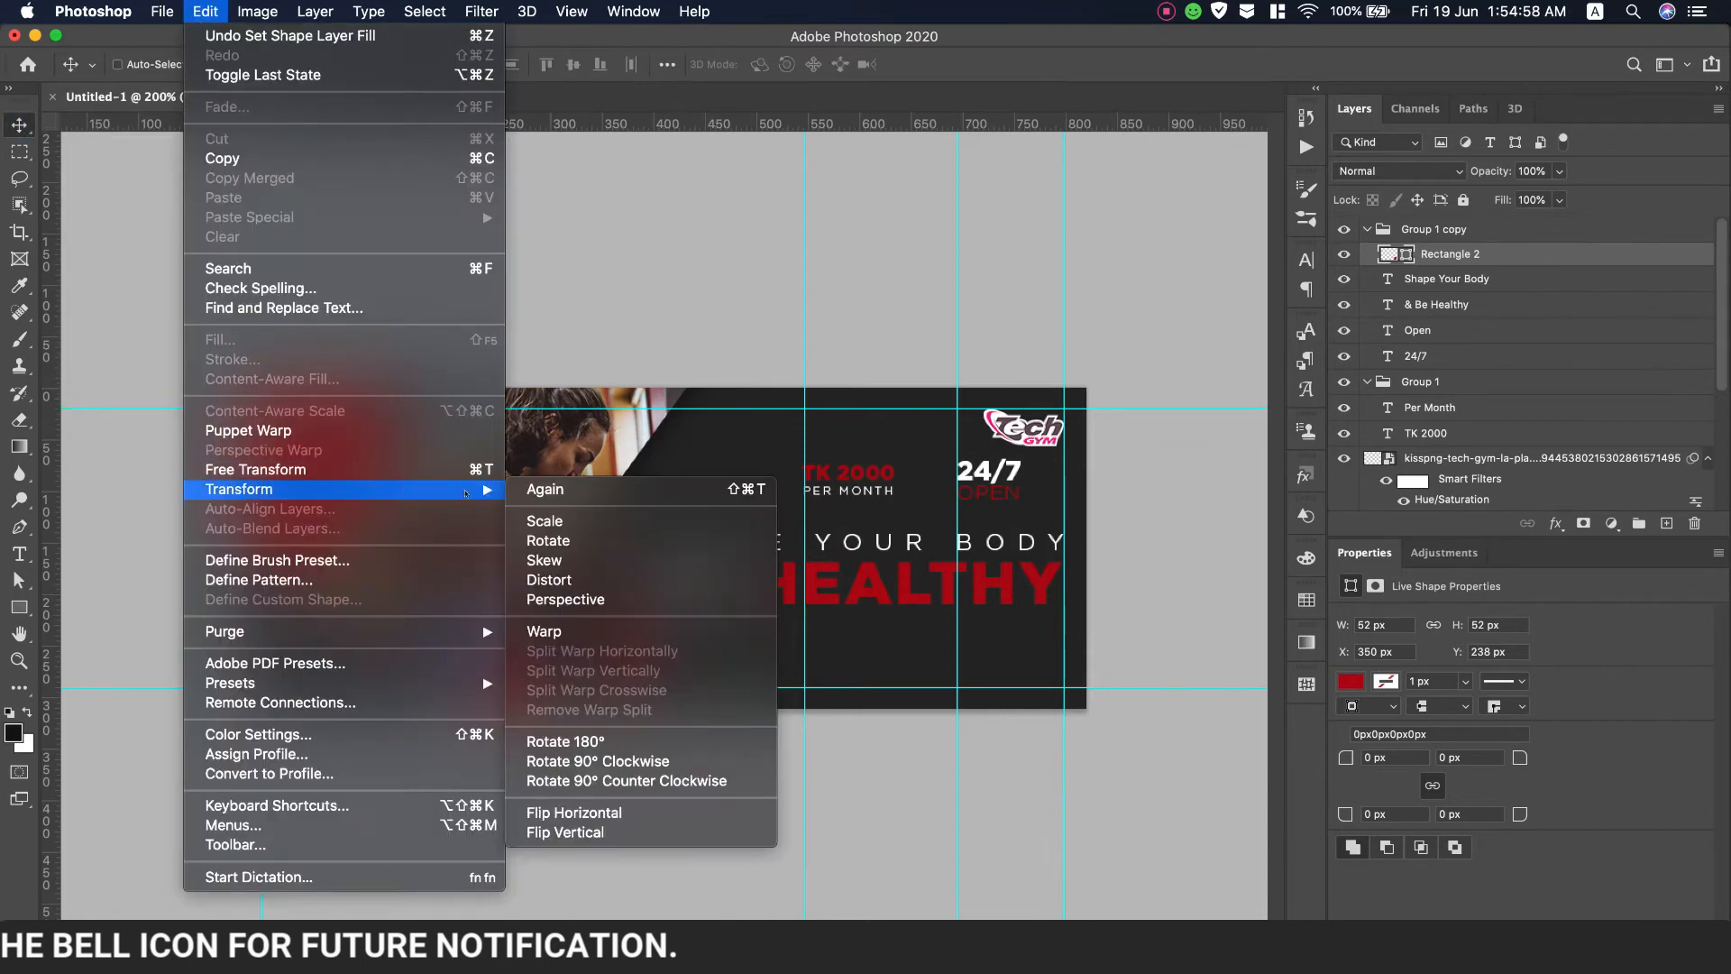
{"action": "left_click", "coordinate": [610, 574]}
{"action": "left_click_drag", "start_coordinate": [656, 686], "coordinate": [549, 660]}
{"action": "left_click", "coordinate": [1036, 64]}
Rotate the red parallelogram about 0.7° and pull its upper-left corner inward with a horizontal skew of about -12.2°
{"action": "key", "text": "ctrl+t"}
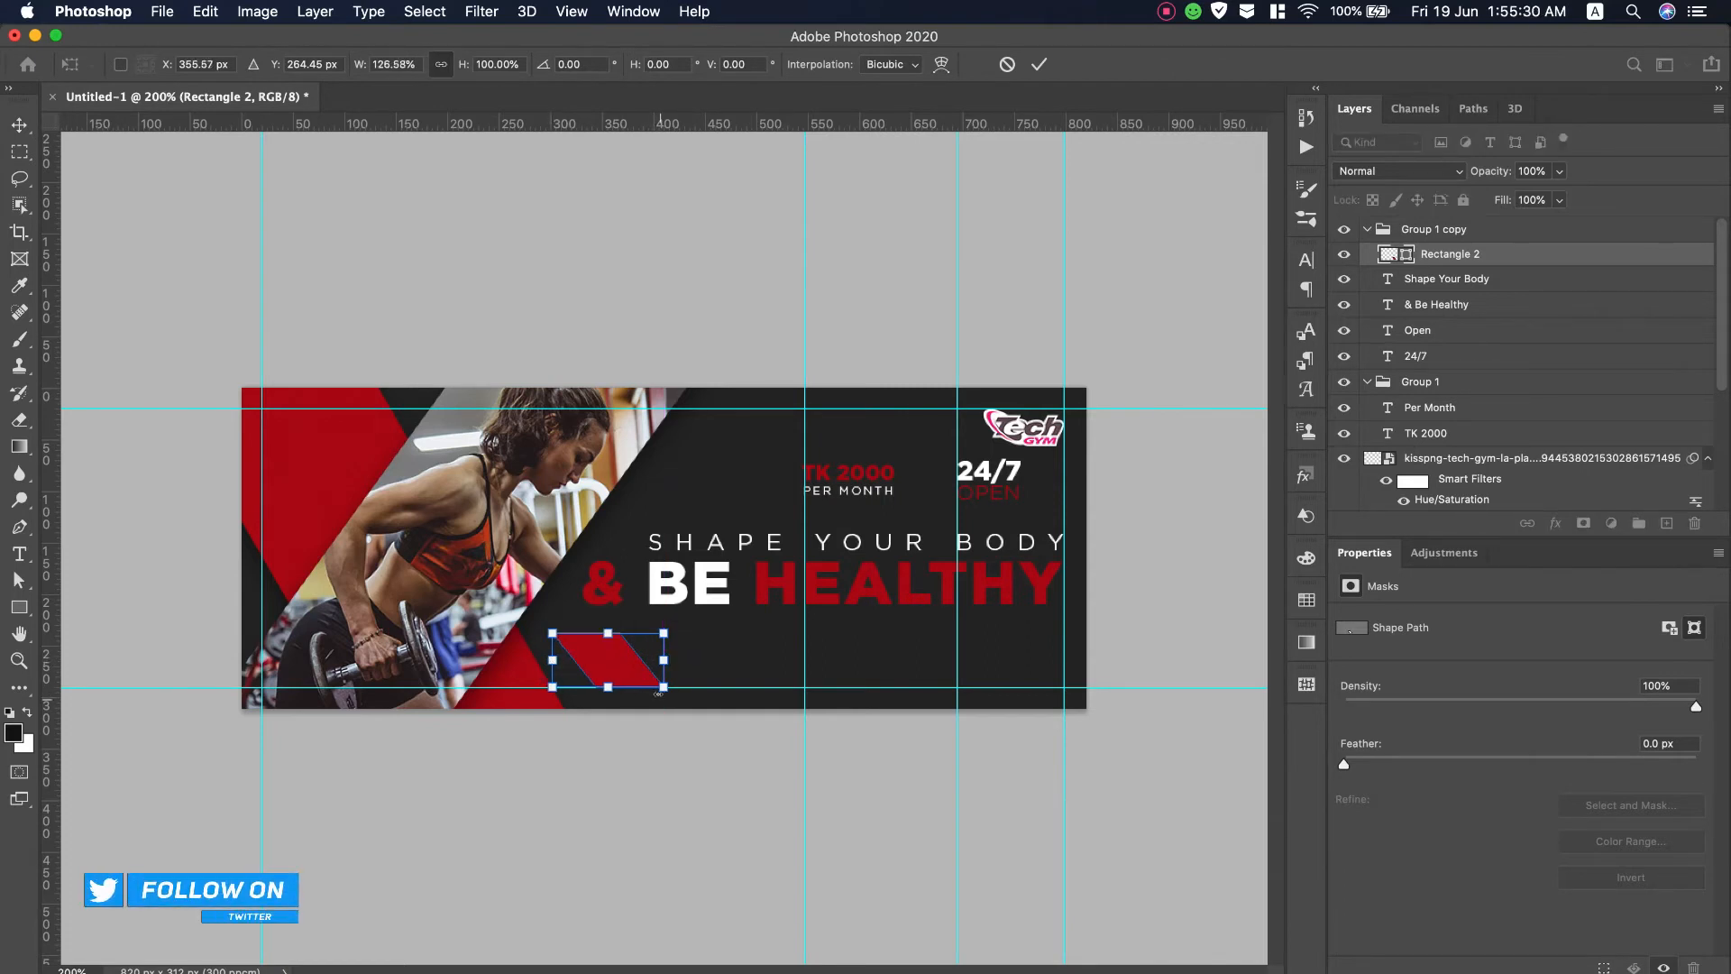
{"action": "left_click_drag", "start_coordinate": [675, 694], "coordinate": [677, 696]}
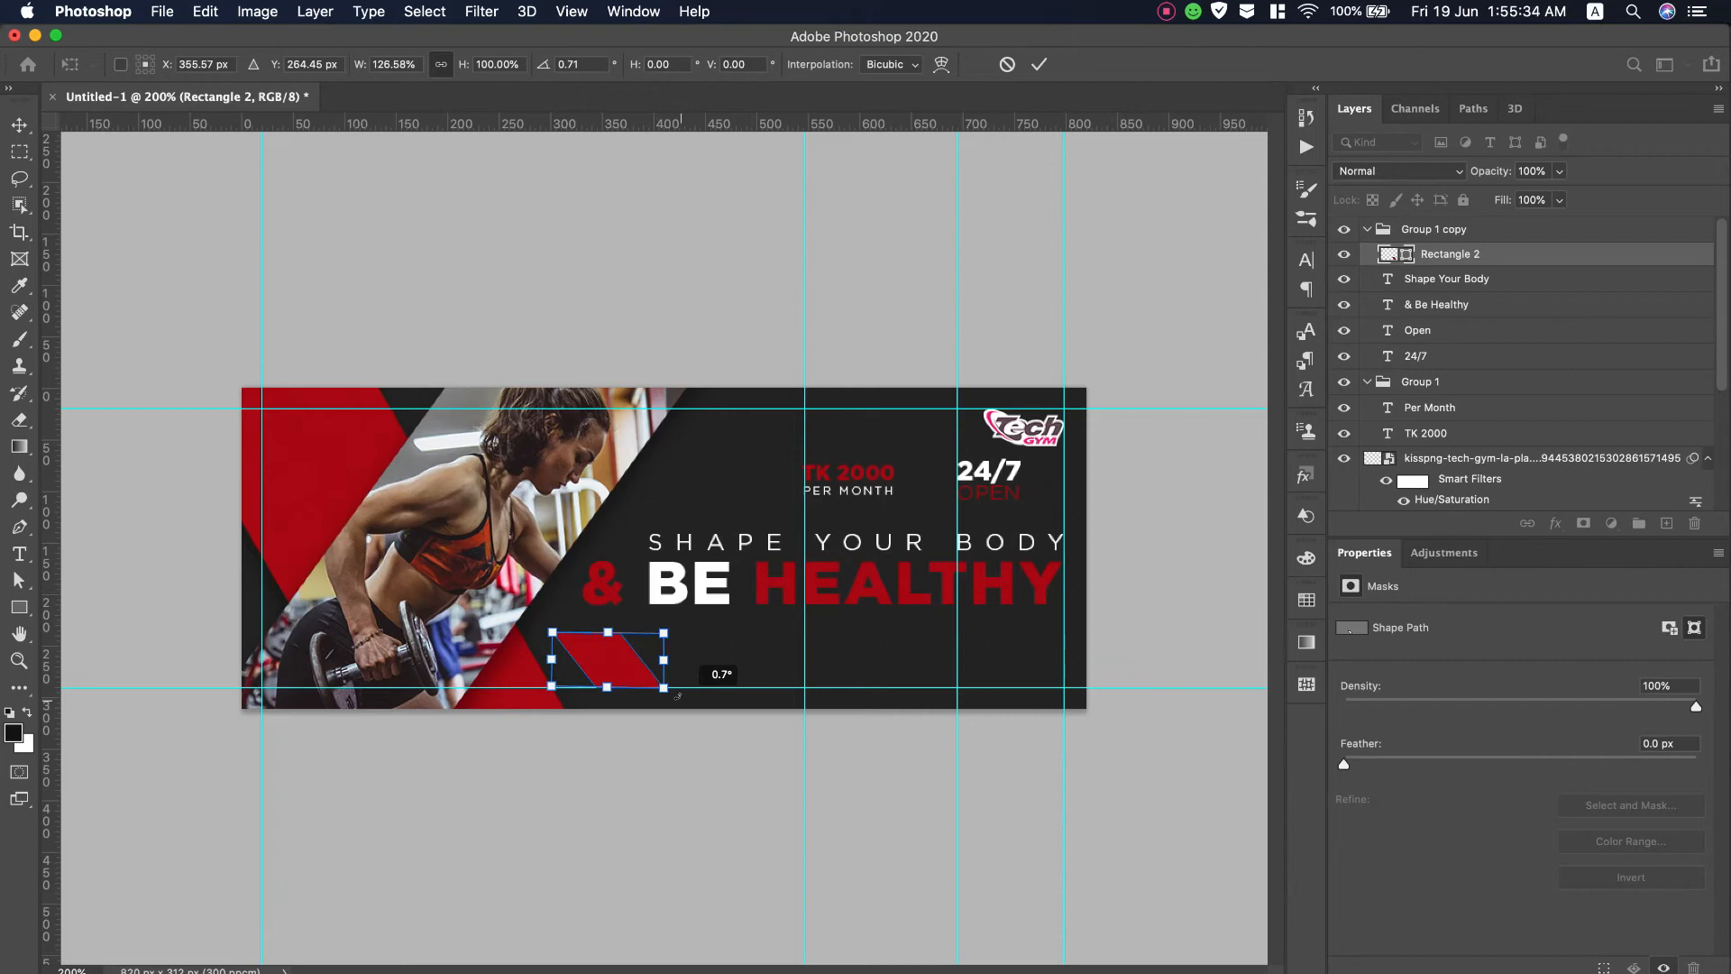
{"action": "left_click_drag", "start_coordinate": [552, 631], "coordinate": [564, 630]}
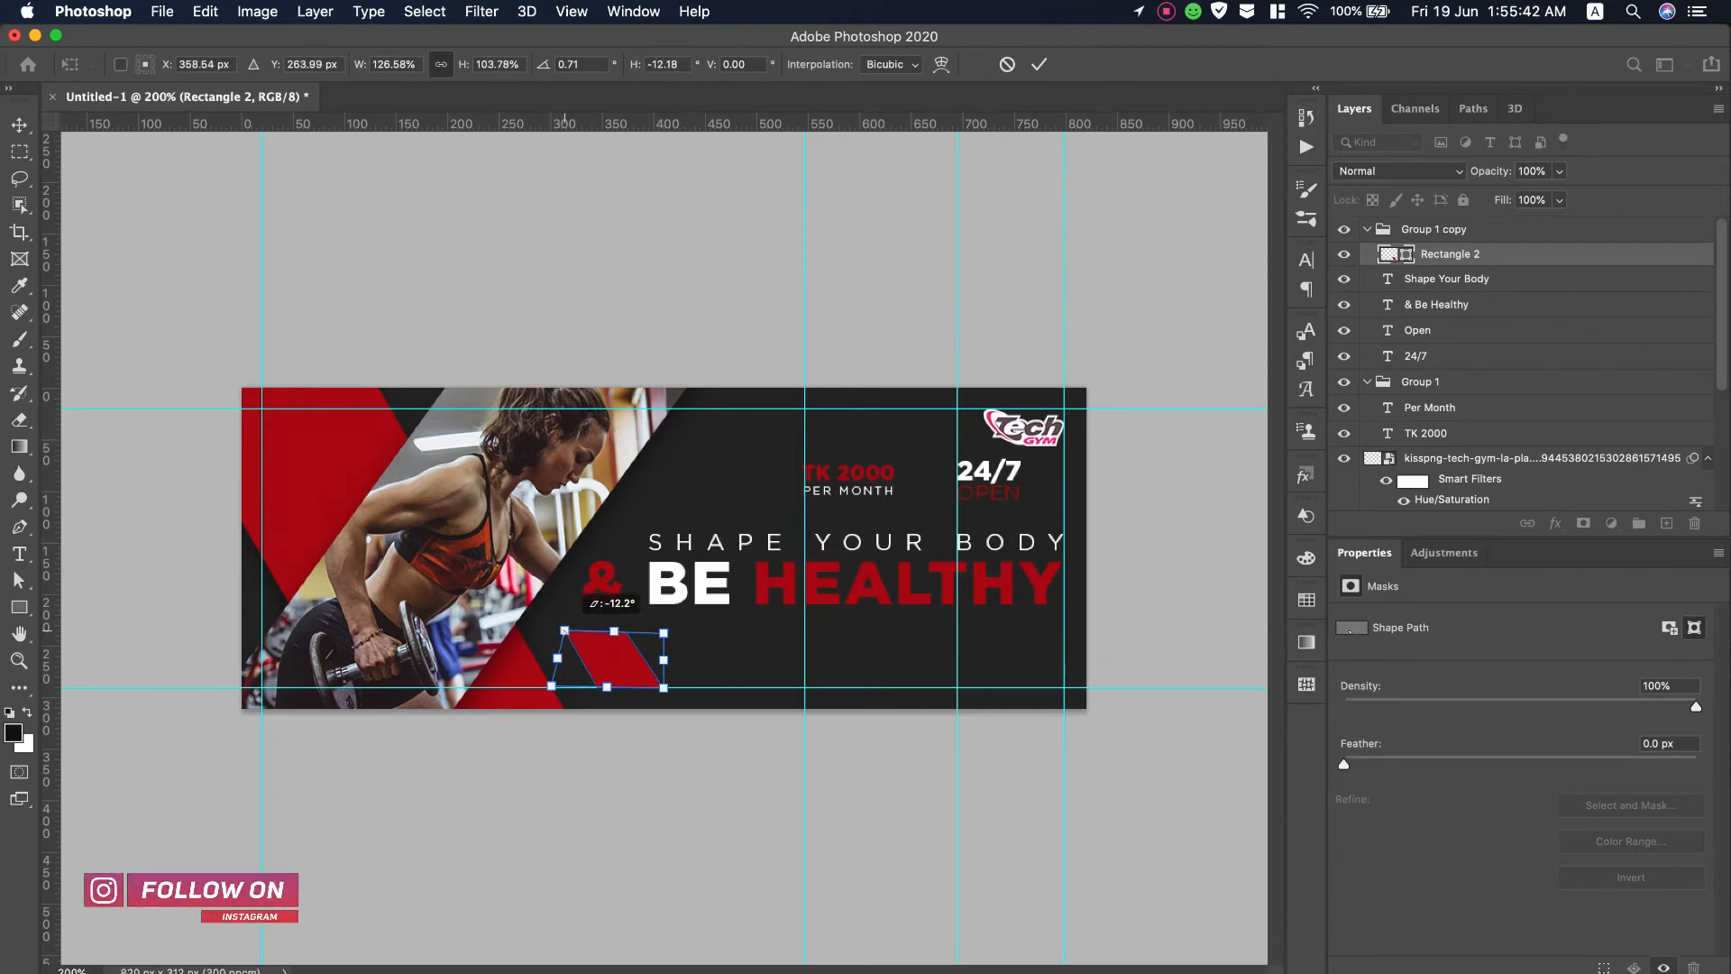
{"action": "left_click", "coordinate": [1039, 64]}
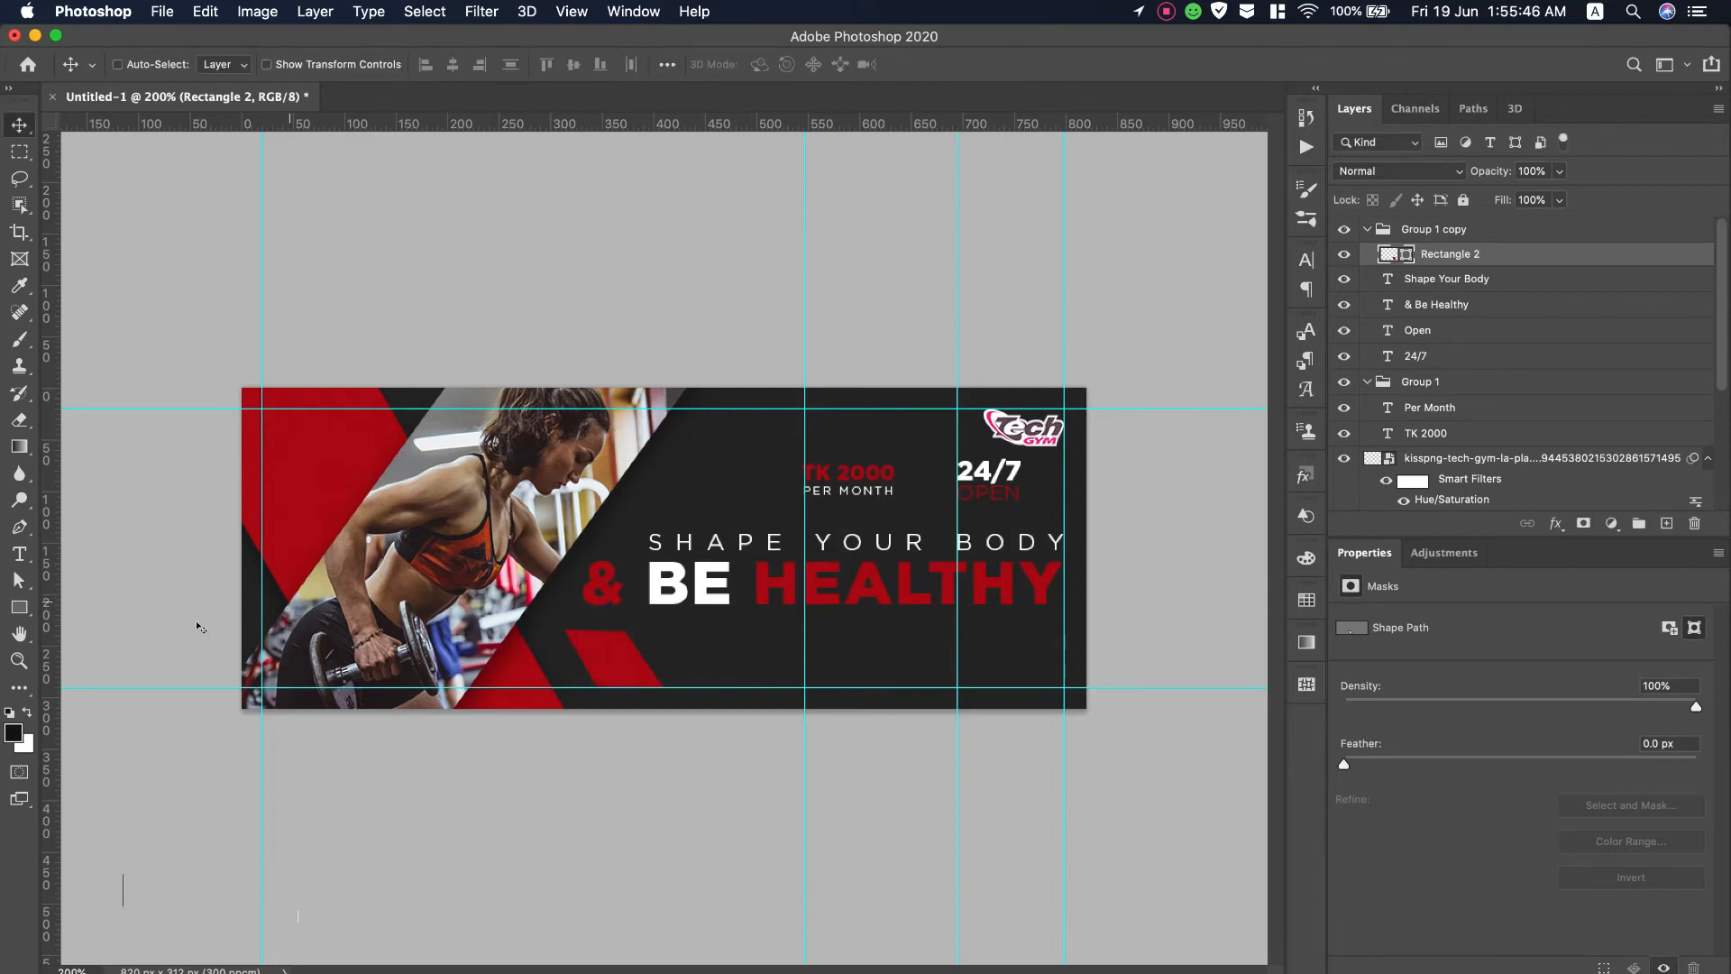
Pull the red parallelogram's lower-right corner inward with a horizontal skew of about -7.5° and commit the transform
{"action": "key", "text": "super+t"}
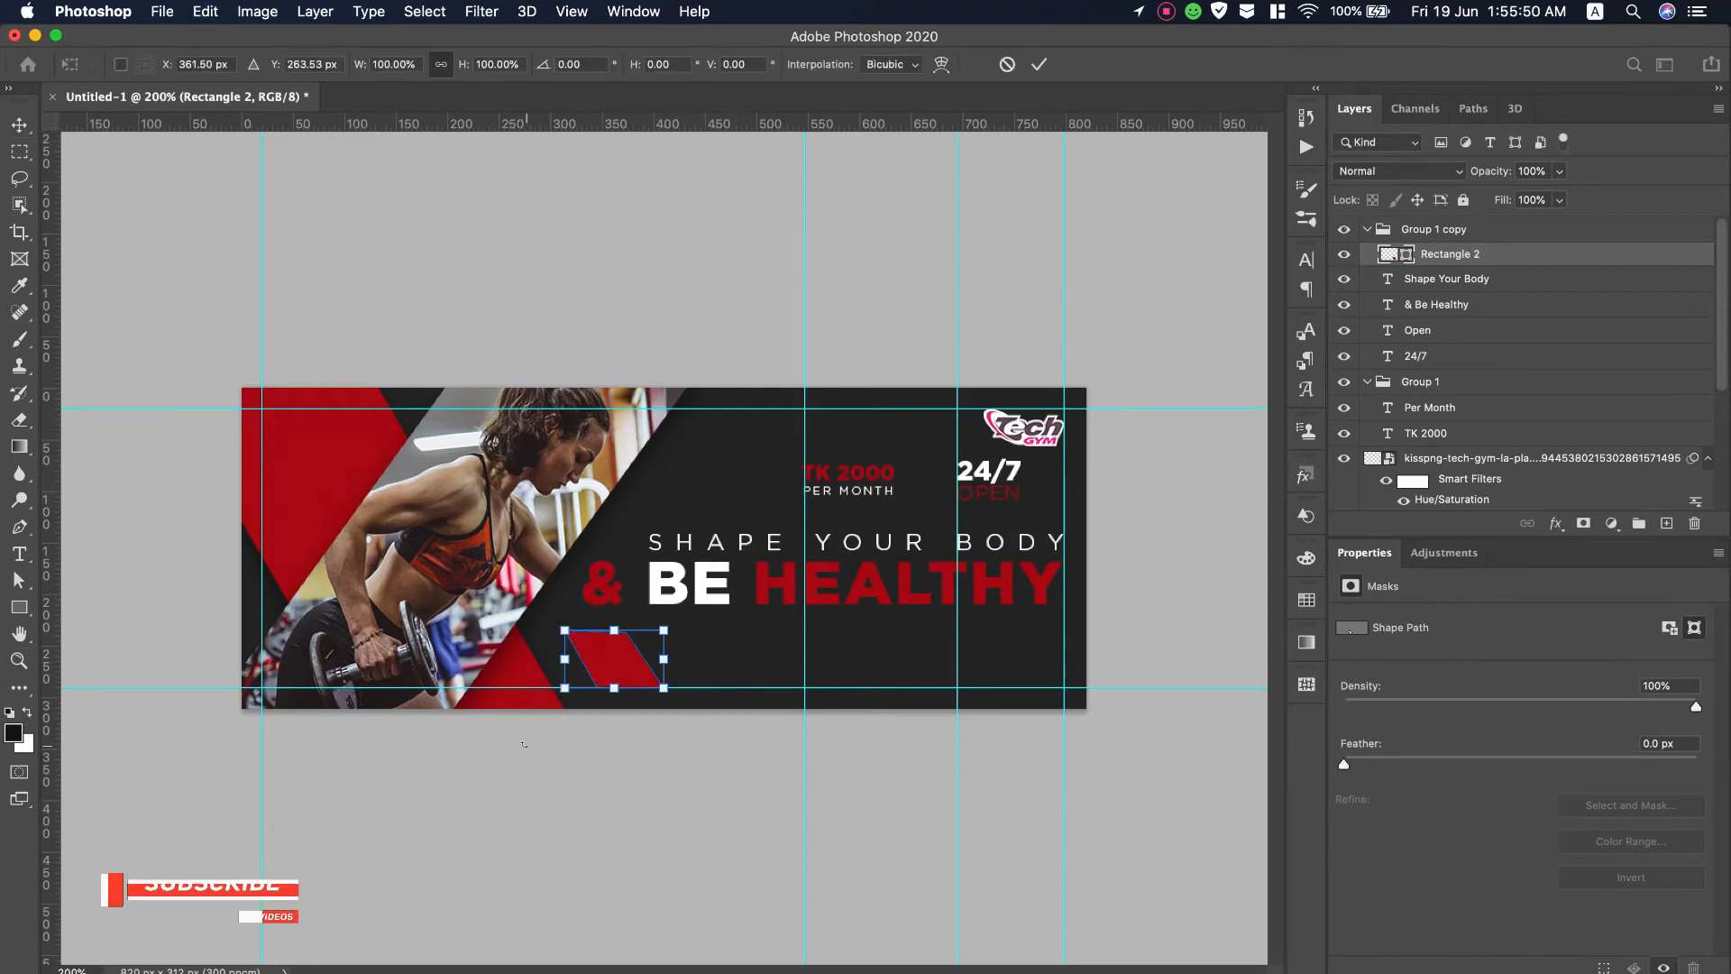
{"action": "left_click_drag", "start_coordinate": [664, 688], "coordinate": [656, 688]}
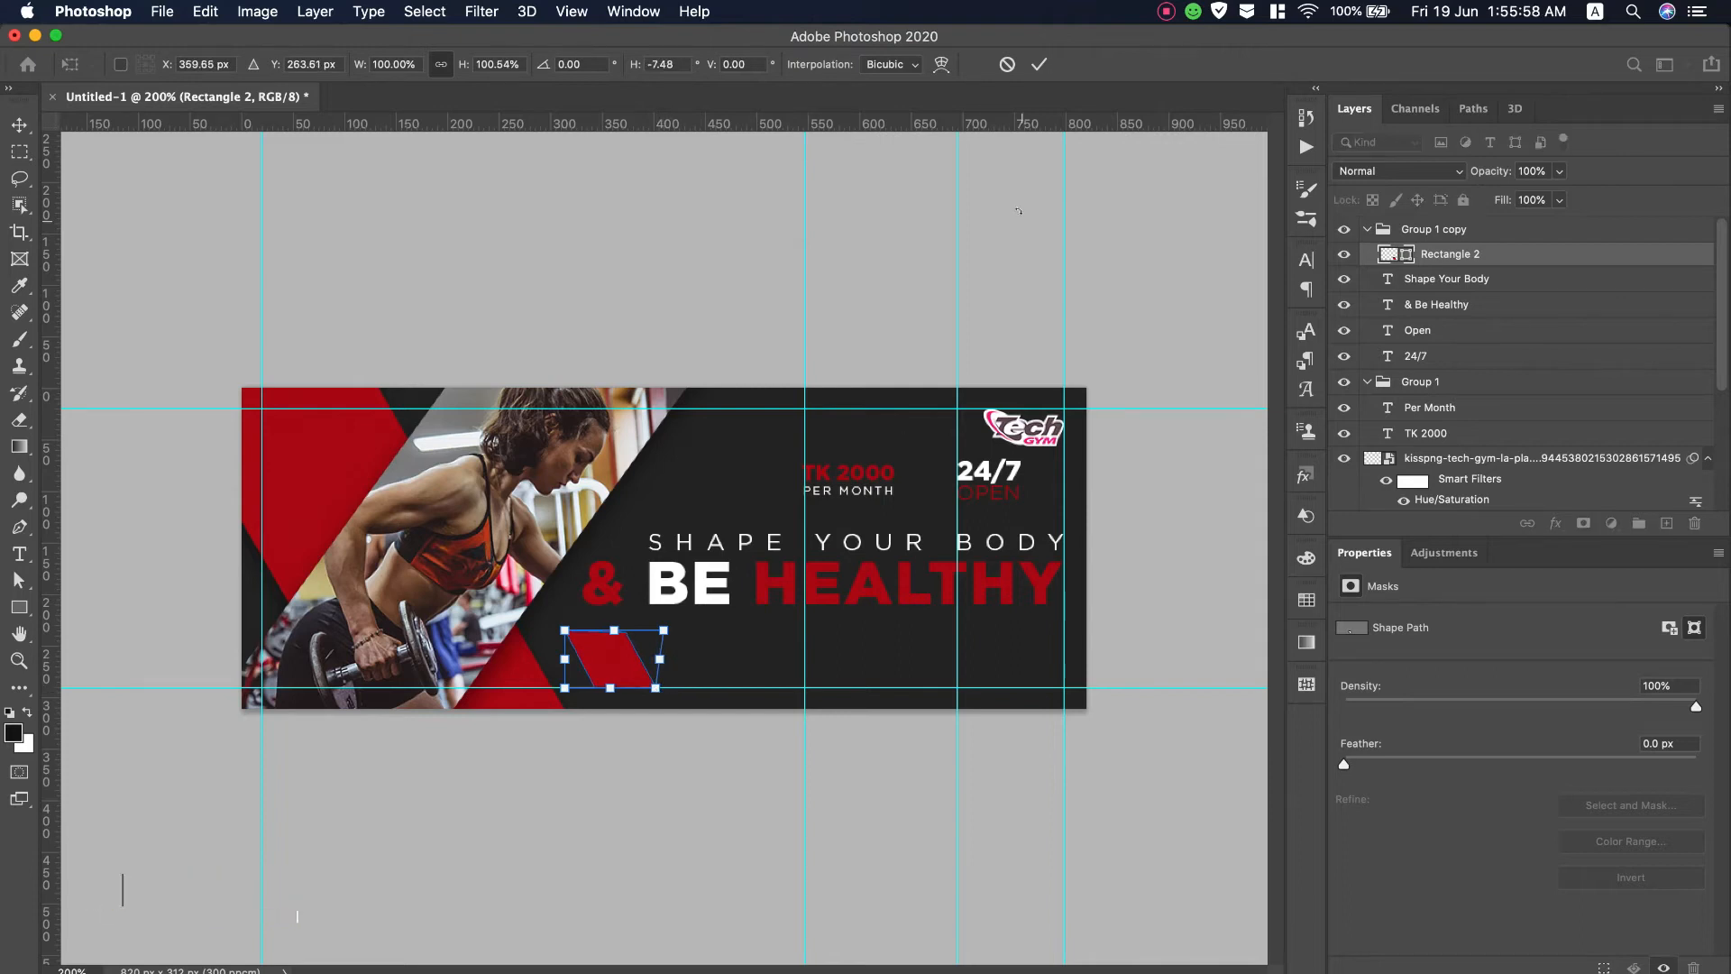
{"action": "left_click", "coordinate": [1038, 64]}
{"action": "key", "text": "z"}
{"action": "left_click", "coordinate": [660, 671]}
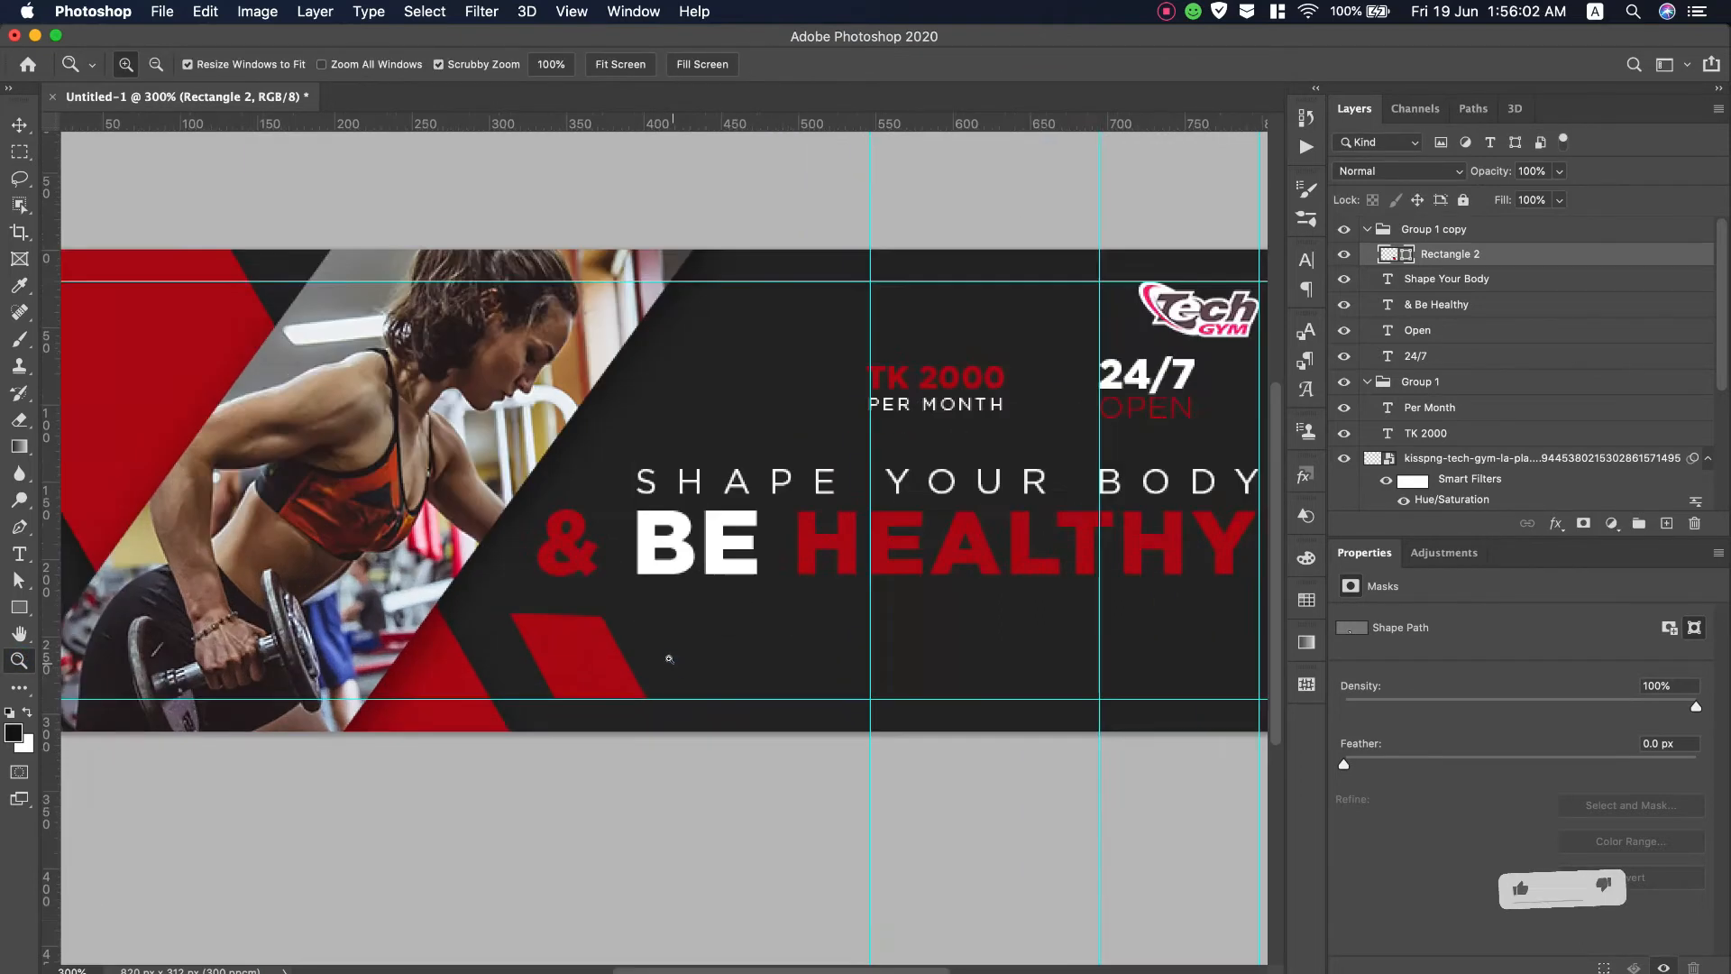
Start a text line beside the red parallelogram at 1 pt Gotham Book with its character tracking set to 0
{"action": "left_click", "coordinate": [660, 671]}
{"action": "left_click", "coordinate": [661, 671]}
{"action": "left_click", "coordinate": [26, 545]}
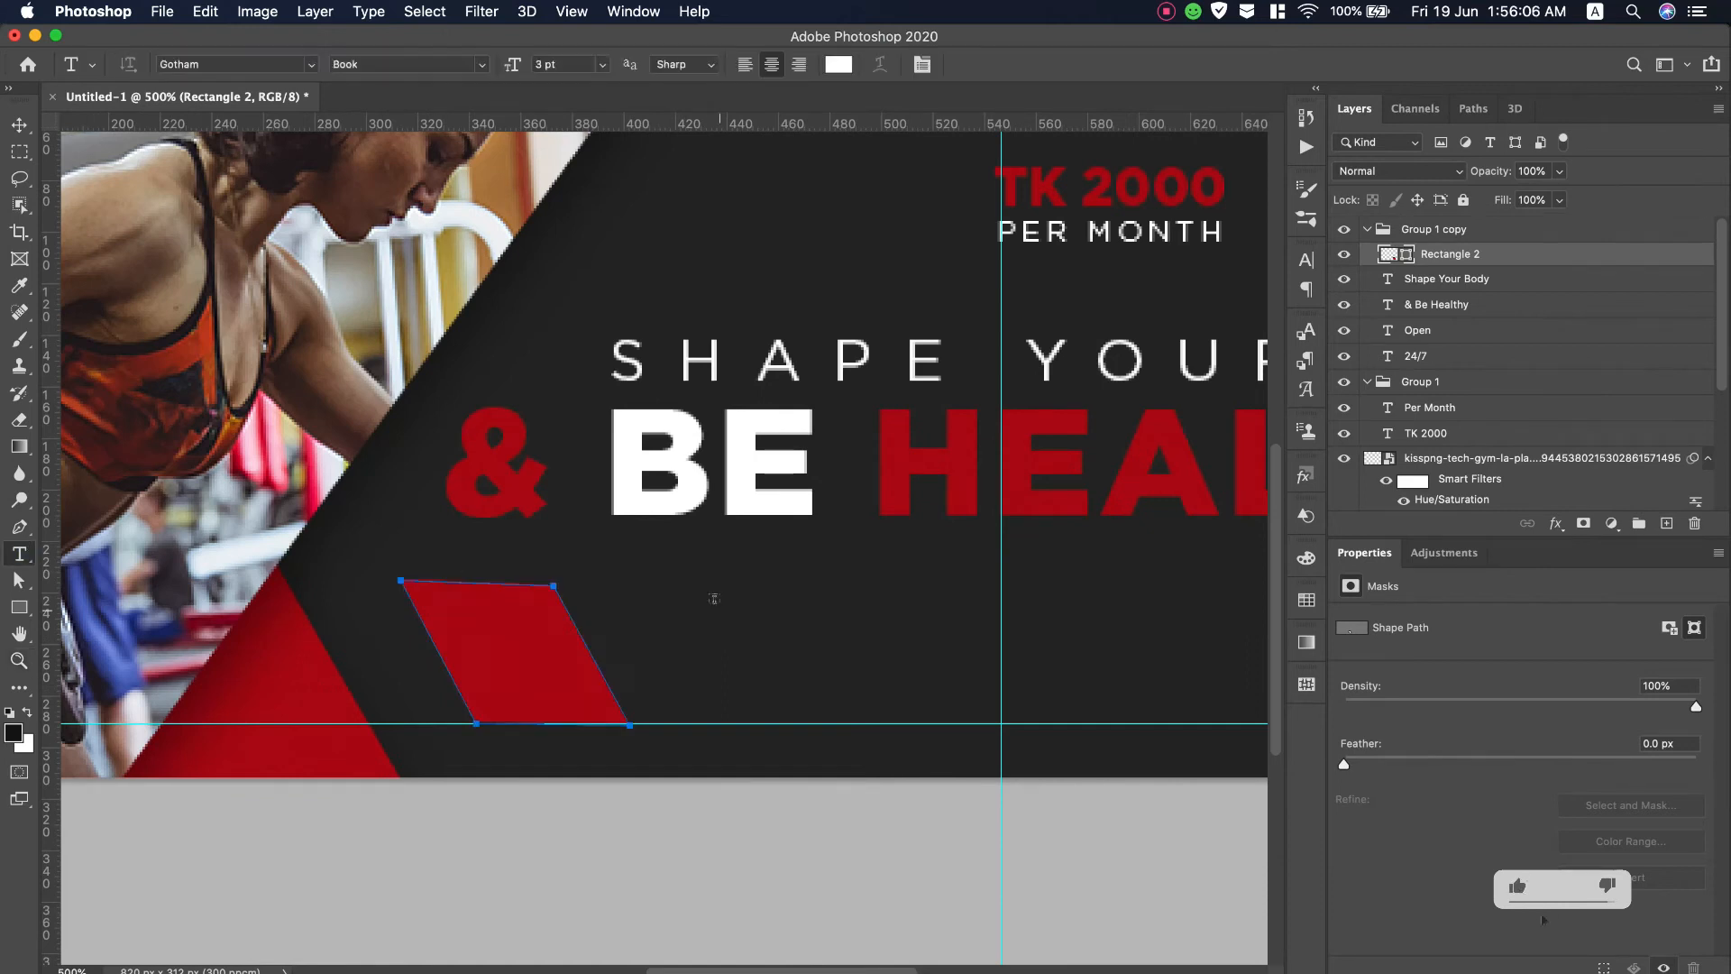
{"action": "left_click", "coordinate": [748, 613]}
{"action": "left_click_drag", "start_coordinate": [513, 64], "coordinate": [492, 64]}
{"action": "left_click", "coordinate": [1305, 260]}
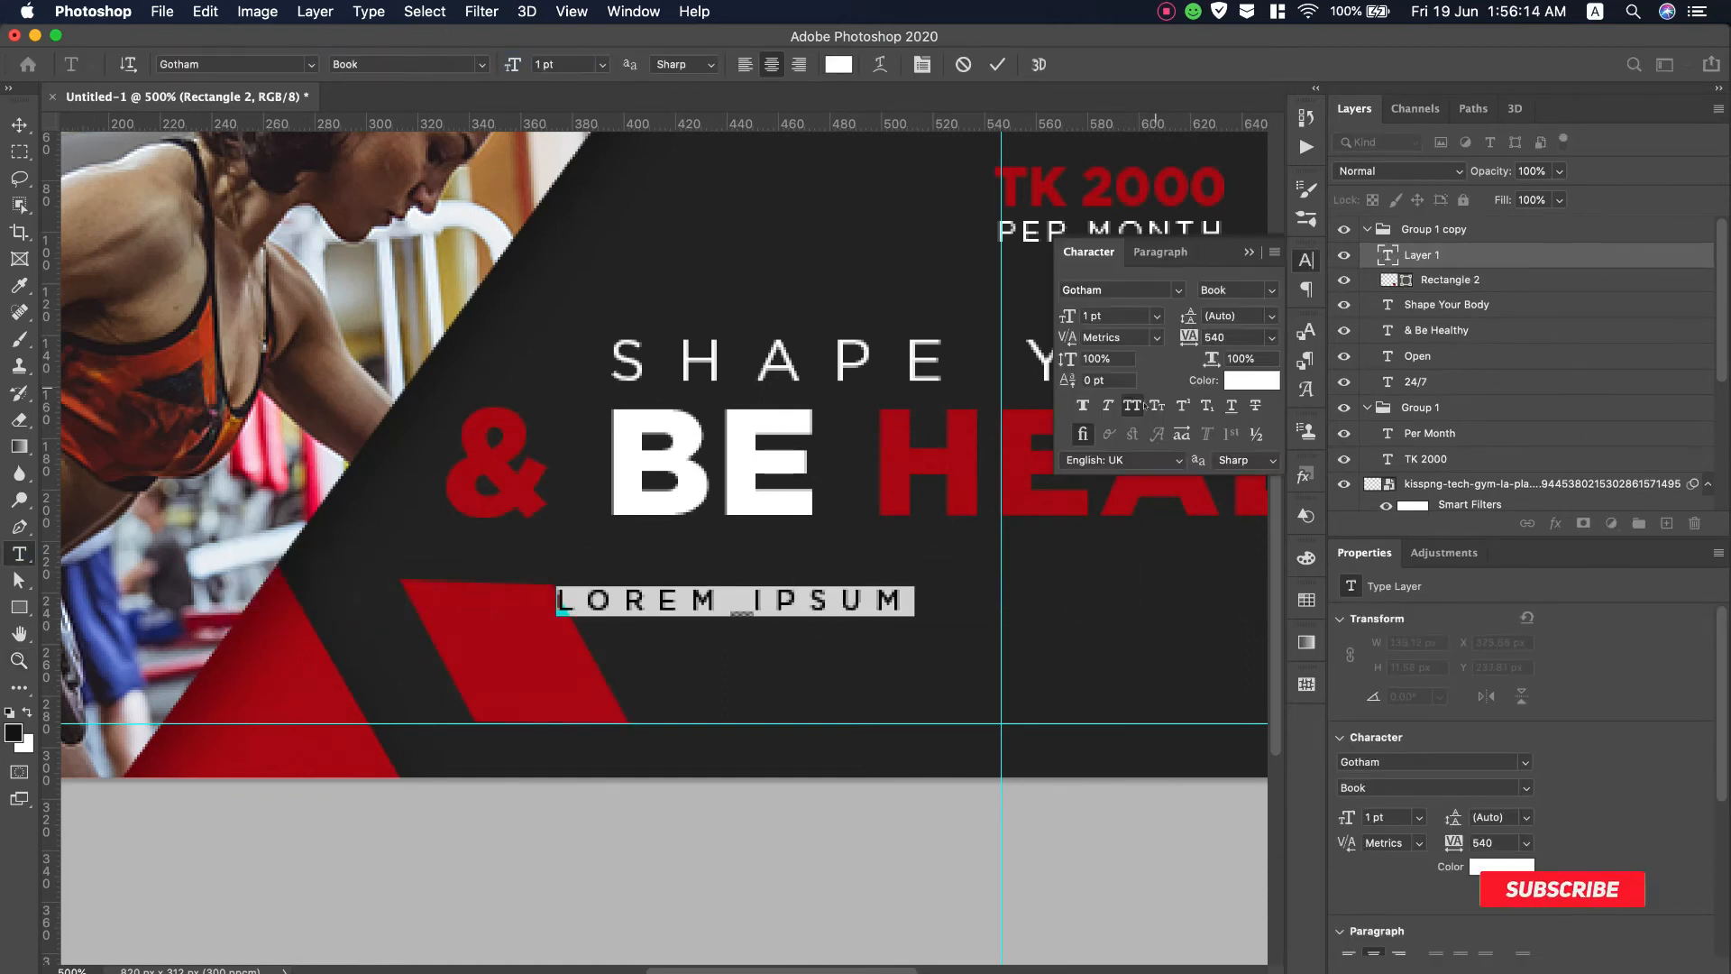
{"action": "left_click", "coordinate": [1271, 337]}
{"action": "left_click", "coordinate": [1235, 458]}
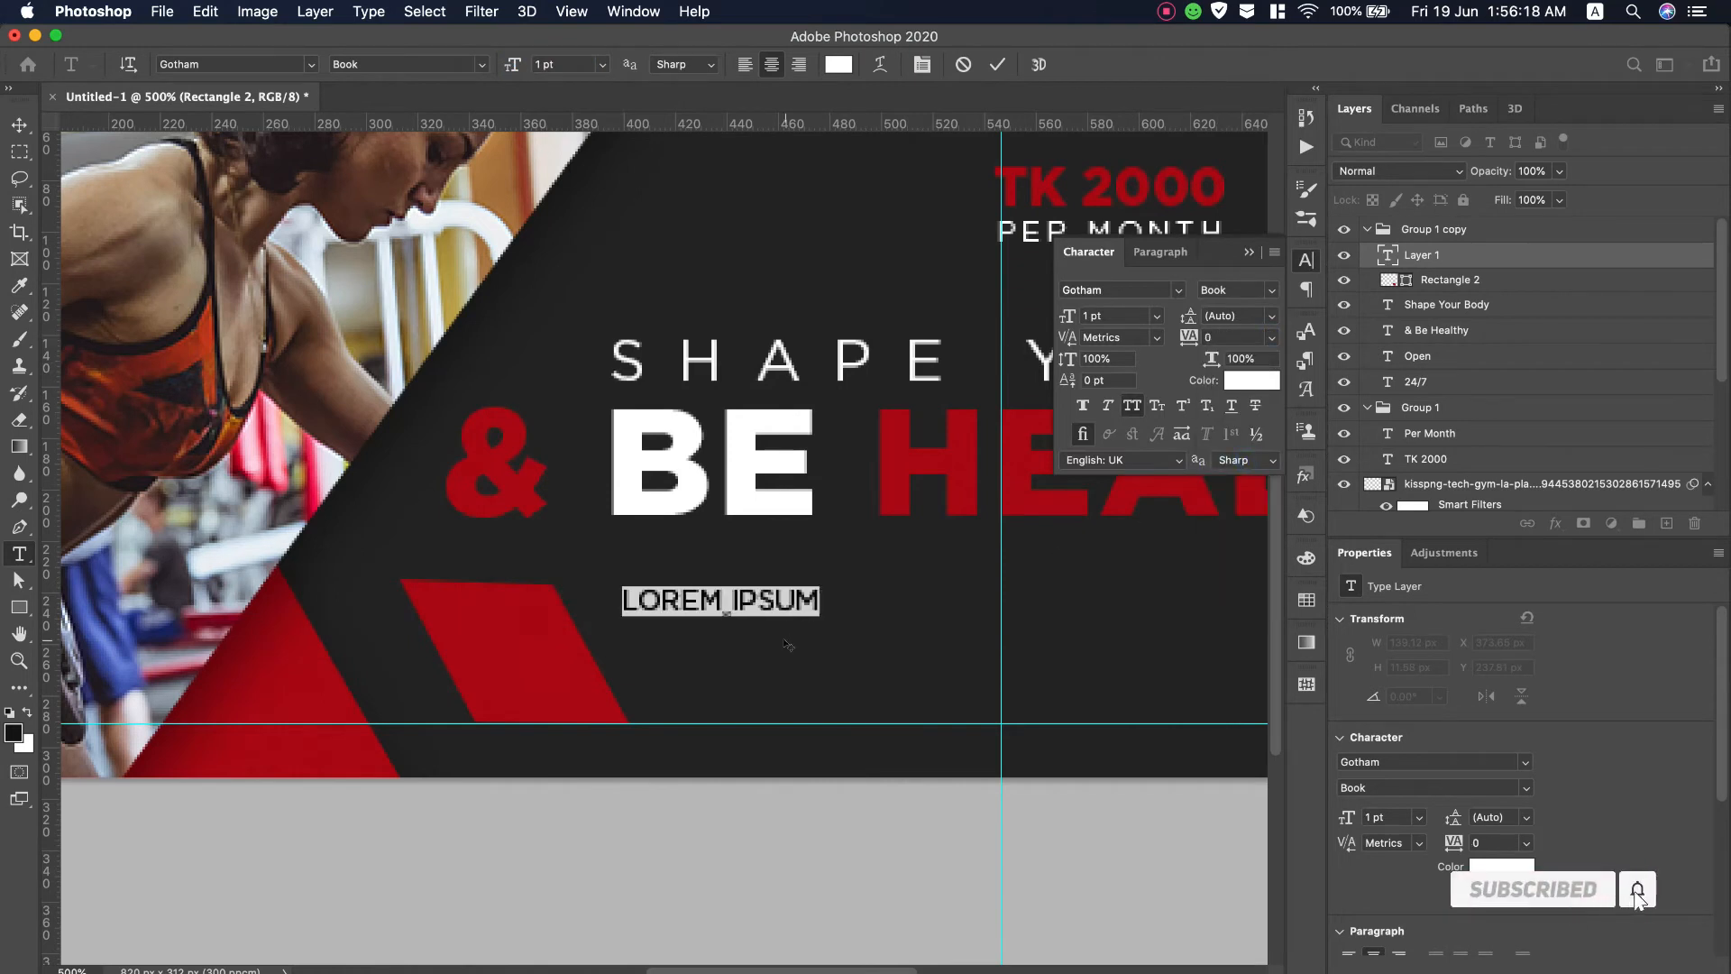
Enter "UP TO" as the text, set its weight to Gotham Bold and commit it
{"action": "type", "text": "UP TO"}
{"action": "key", "text": "Left"}
{"action": "key", "text": "Left"}
{"action": "key", "text": "super+a"}
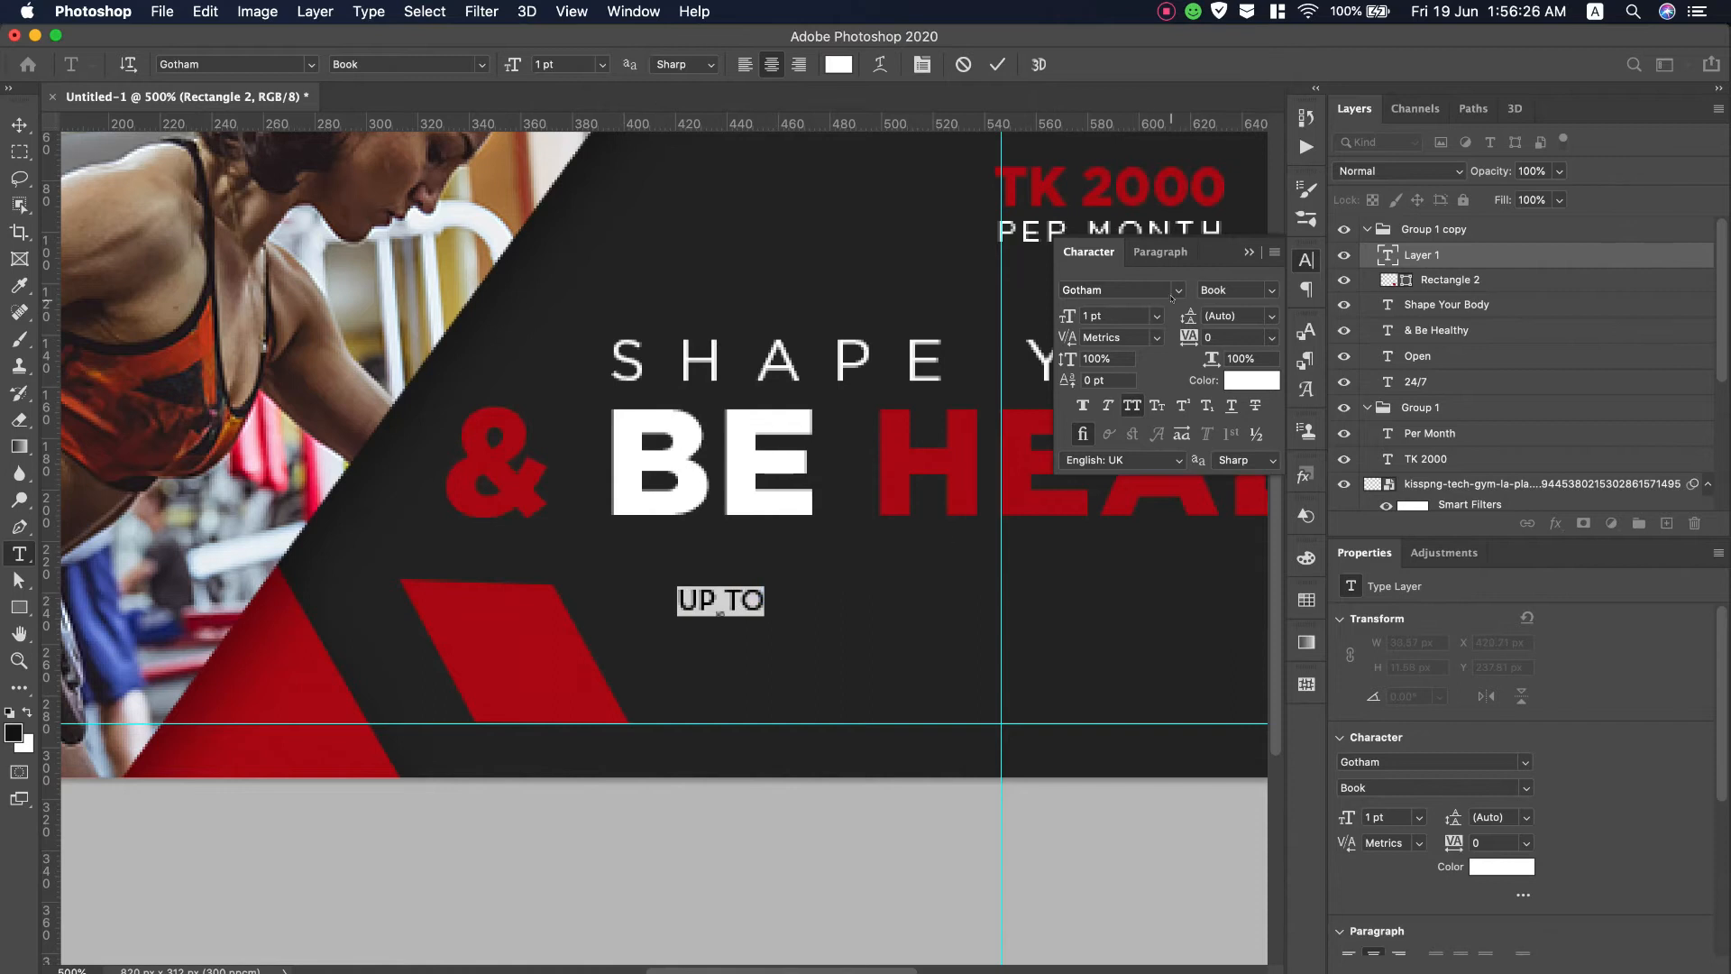
{"action": "left_click", "coordinate": [1235, 290]}
{"action": "left_click", "coordinate": [1226, 433]}
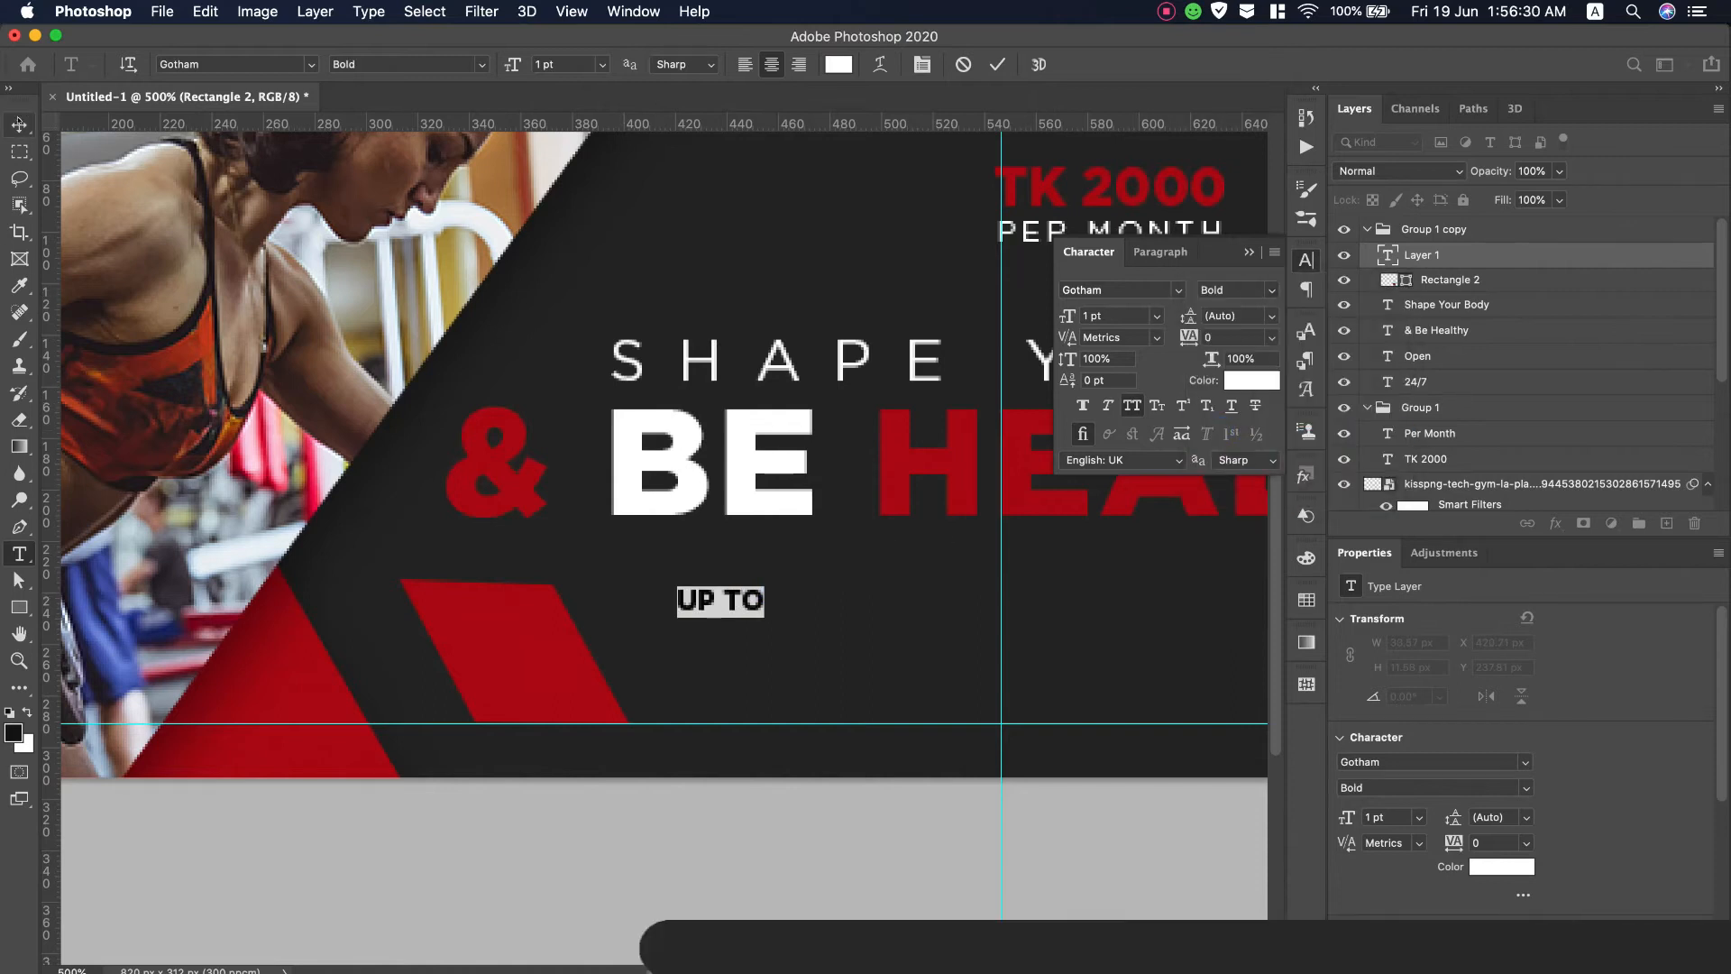
{"action": "key", "text": "super+Return"}
Move "UP TO" onto the upper part of the red parallelogram, duplicate it just below and change the copy to "20%"
{"action": "key", "text": "v"}
{"action": "left_click_drag", "start_coordinate": [721, 595], "coordinate": [505, 645]}
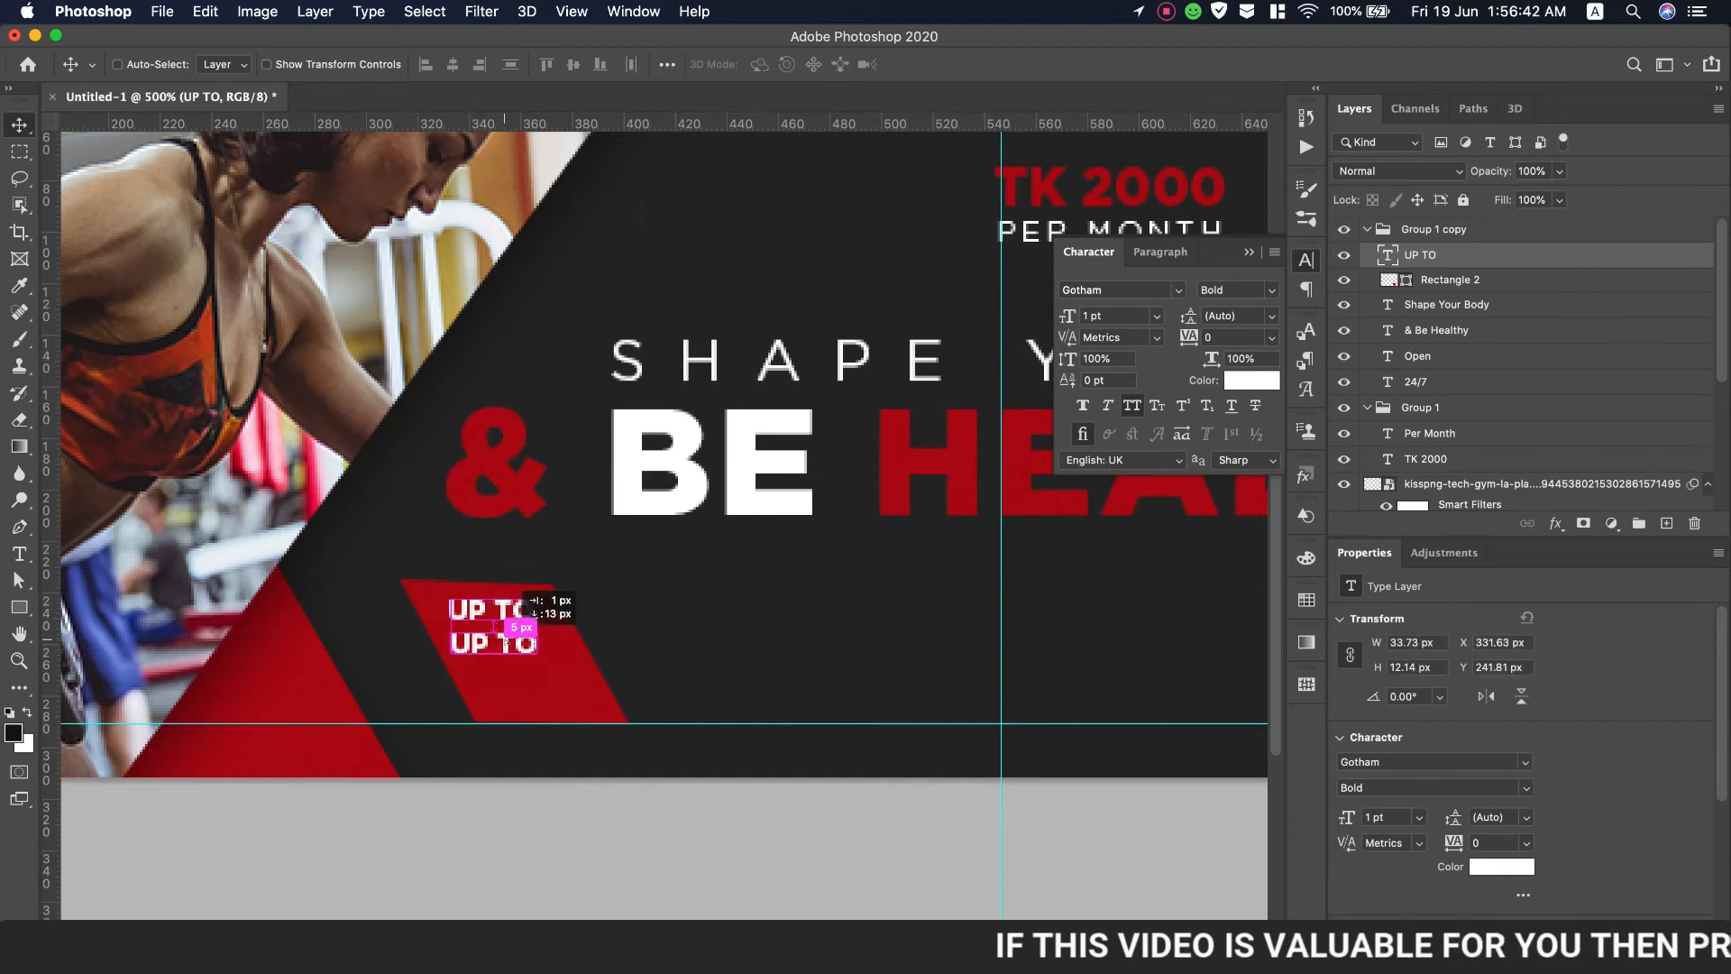
{"action": "double_click", "coordinate": [500, 644]}
{"action": "type", "text": "20"}
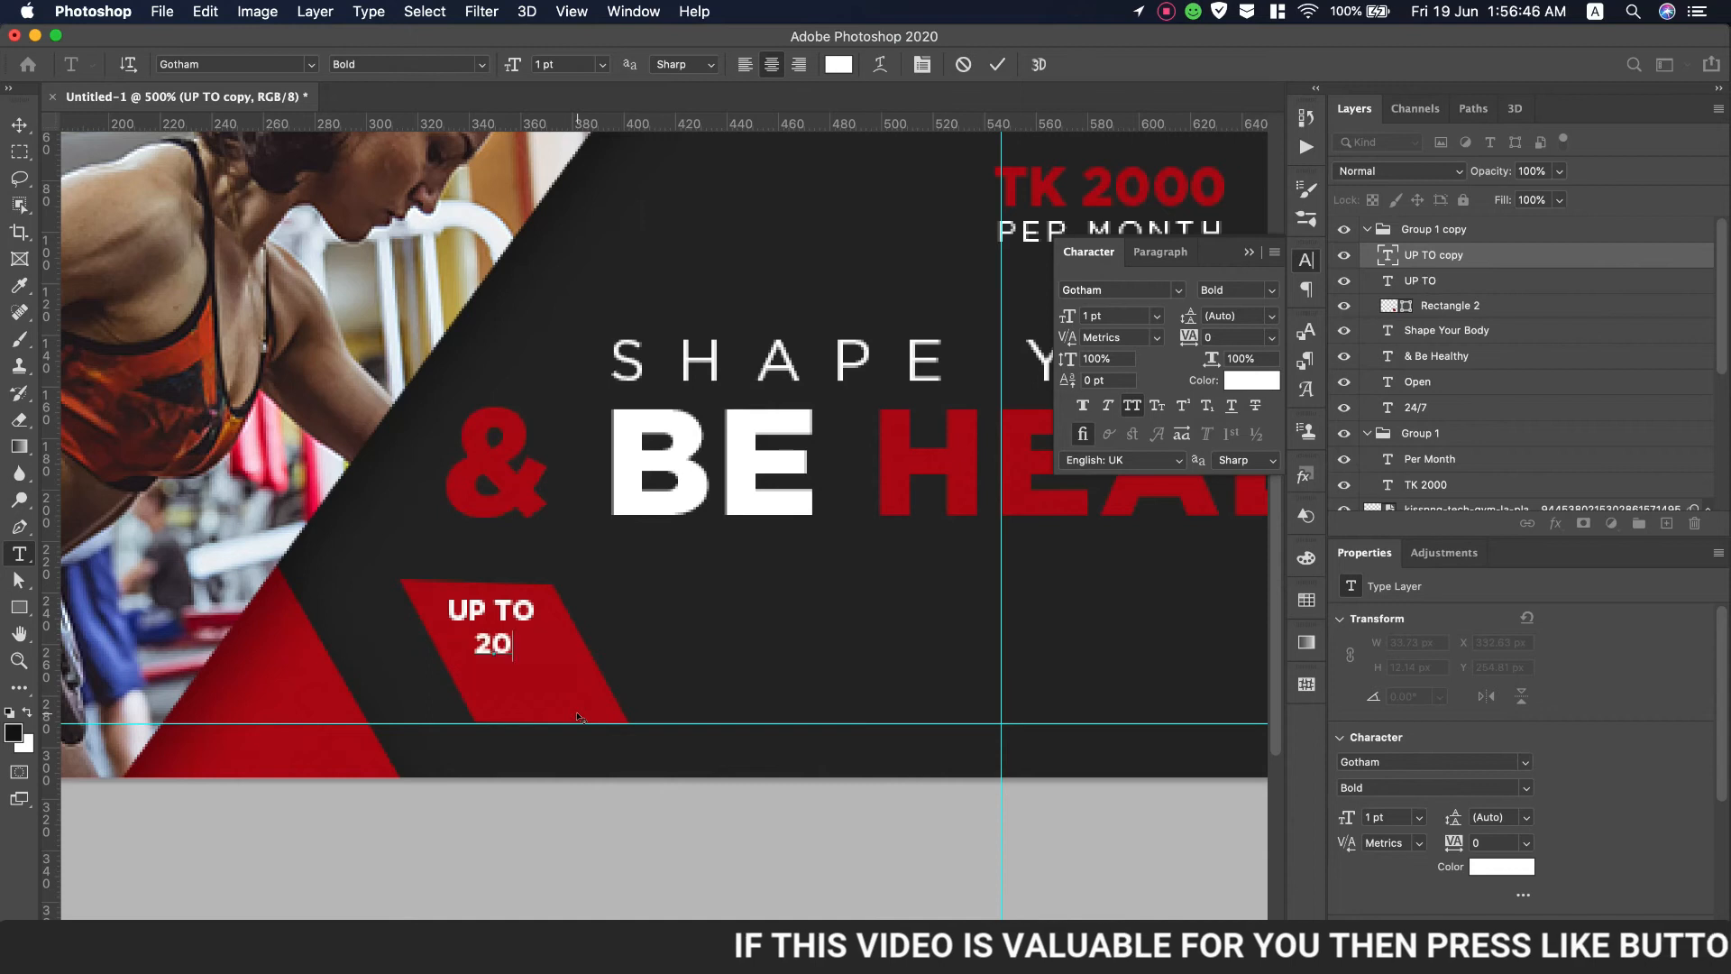
{"action": "key", "text": "super+a"}
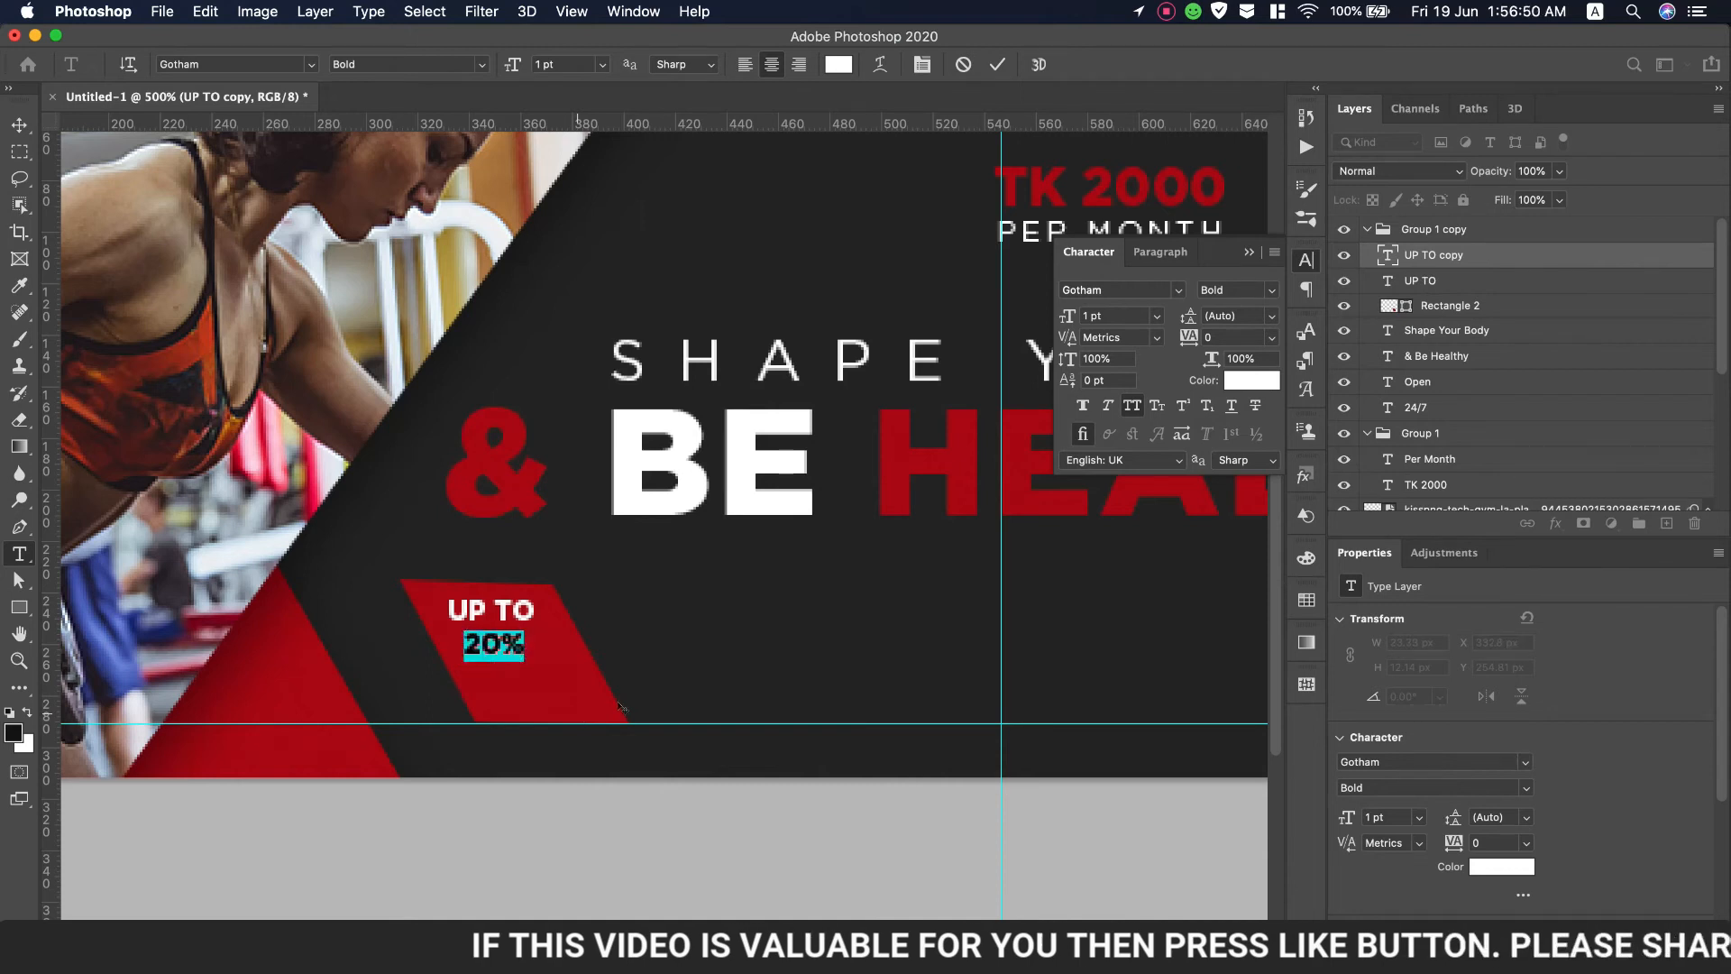
{"action": "left_click", "coordinate": [15, 128]}
Enlarge the "20%" text proportionally to about 1.93 pt inside the red parallelogram
{"action": "key", "text": "super+t"}
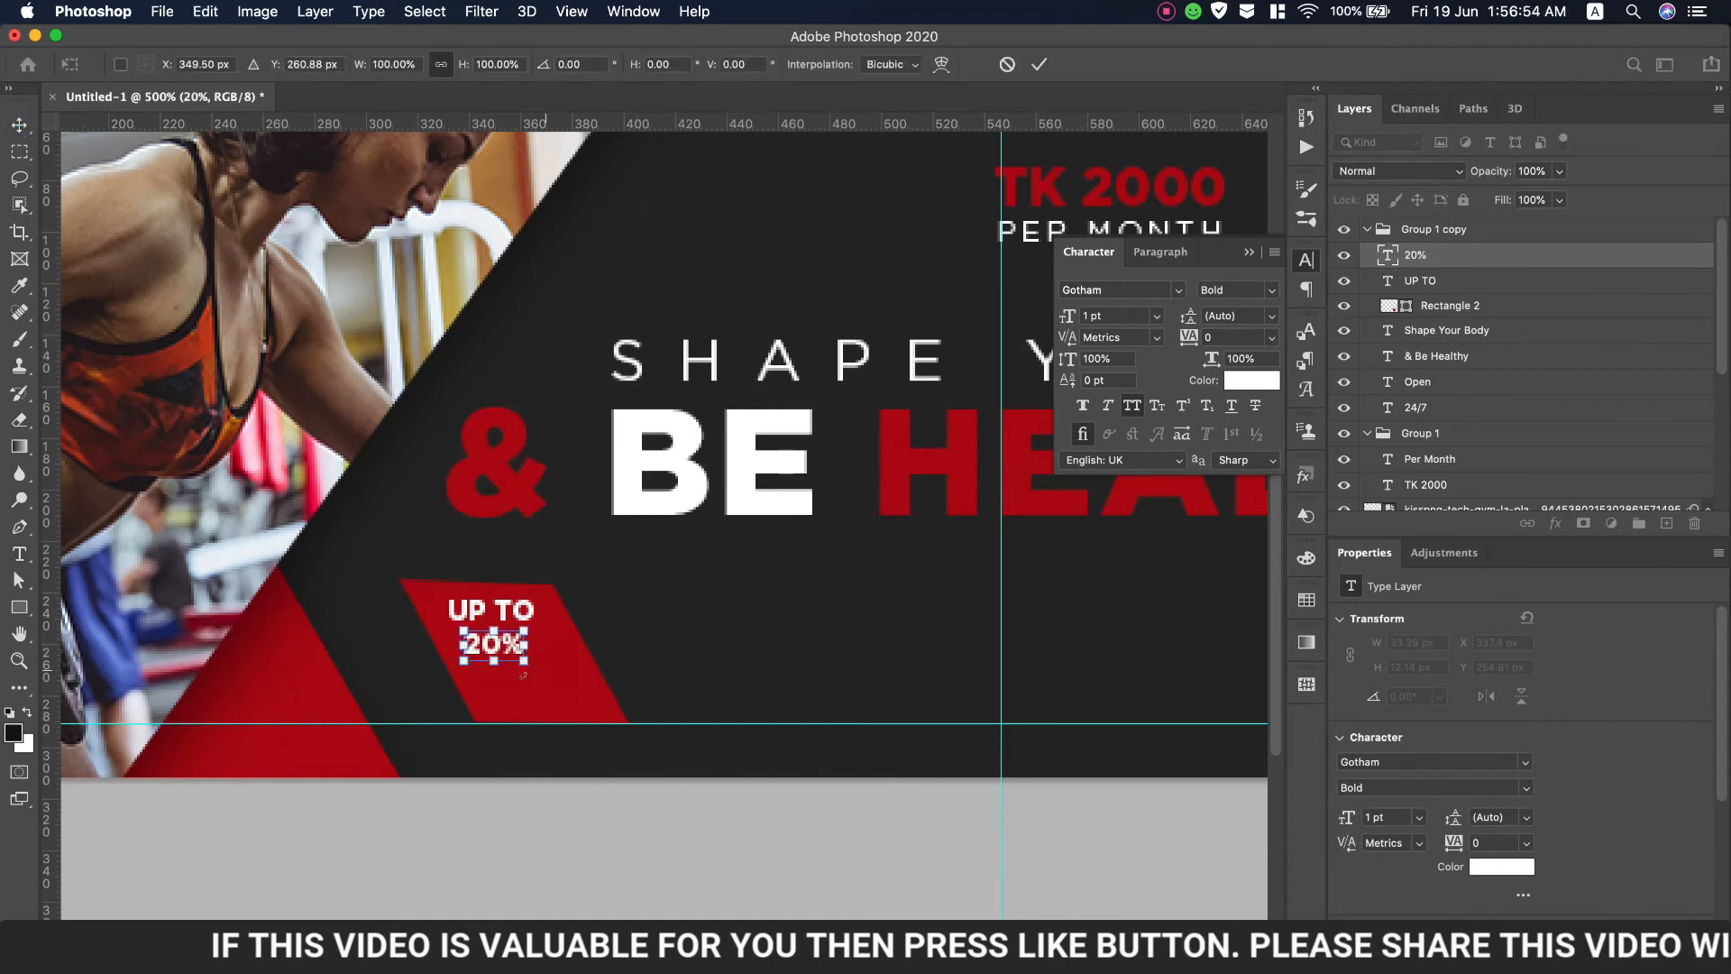
{"action": "mouse_move", "coordinate": [524, 661]}
{"action": "left_mouse_down"}
{"action": "mouse_move", "coordinate": [574, 693]}
{"action": "mouse_move", "coordinate": [549, 670]}
{"action": "left_mouse_up"}
{"action": "key", "text": "Return"}
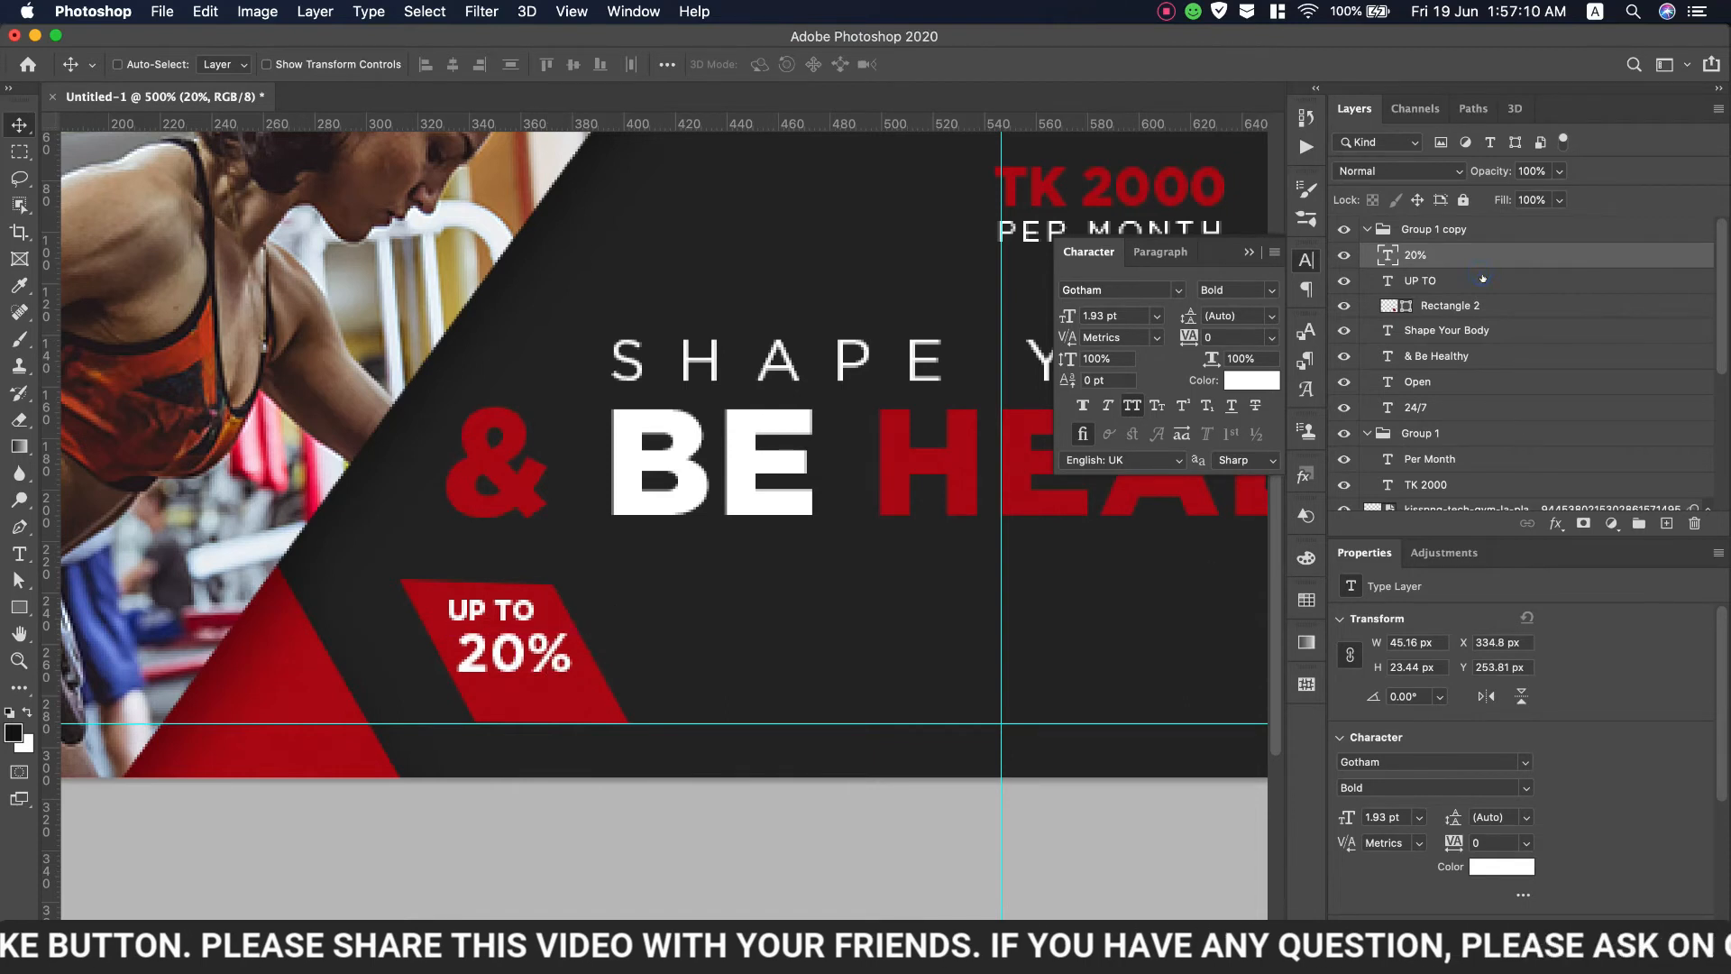
Duplicate "UP TO" below "20%", change the copy to "OFF" and shift it about 4 px toward the parallelogram's lower-right corner
{"action": "left_click", "coordinate": [1482, 280]}
{"action": "left_click_drag", "start_coordinate": [478, 608], "coordinate": [520, 696]}
{"action": "double_click", "coordinate": [523, 696]}
{"action": "type", "text": "OFF"}
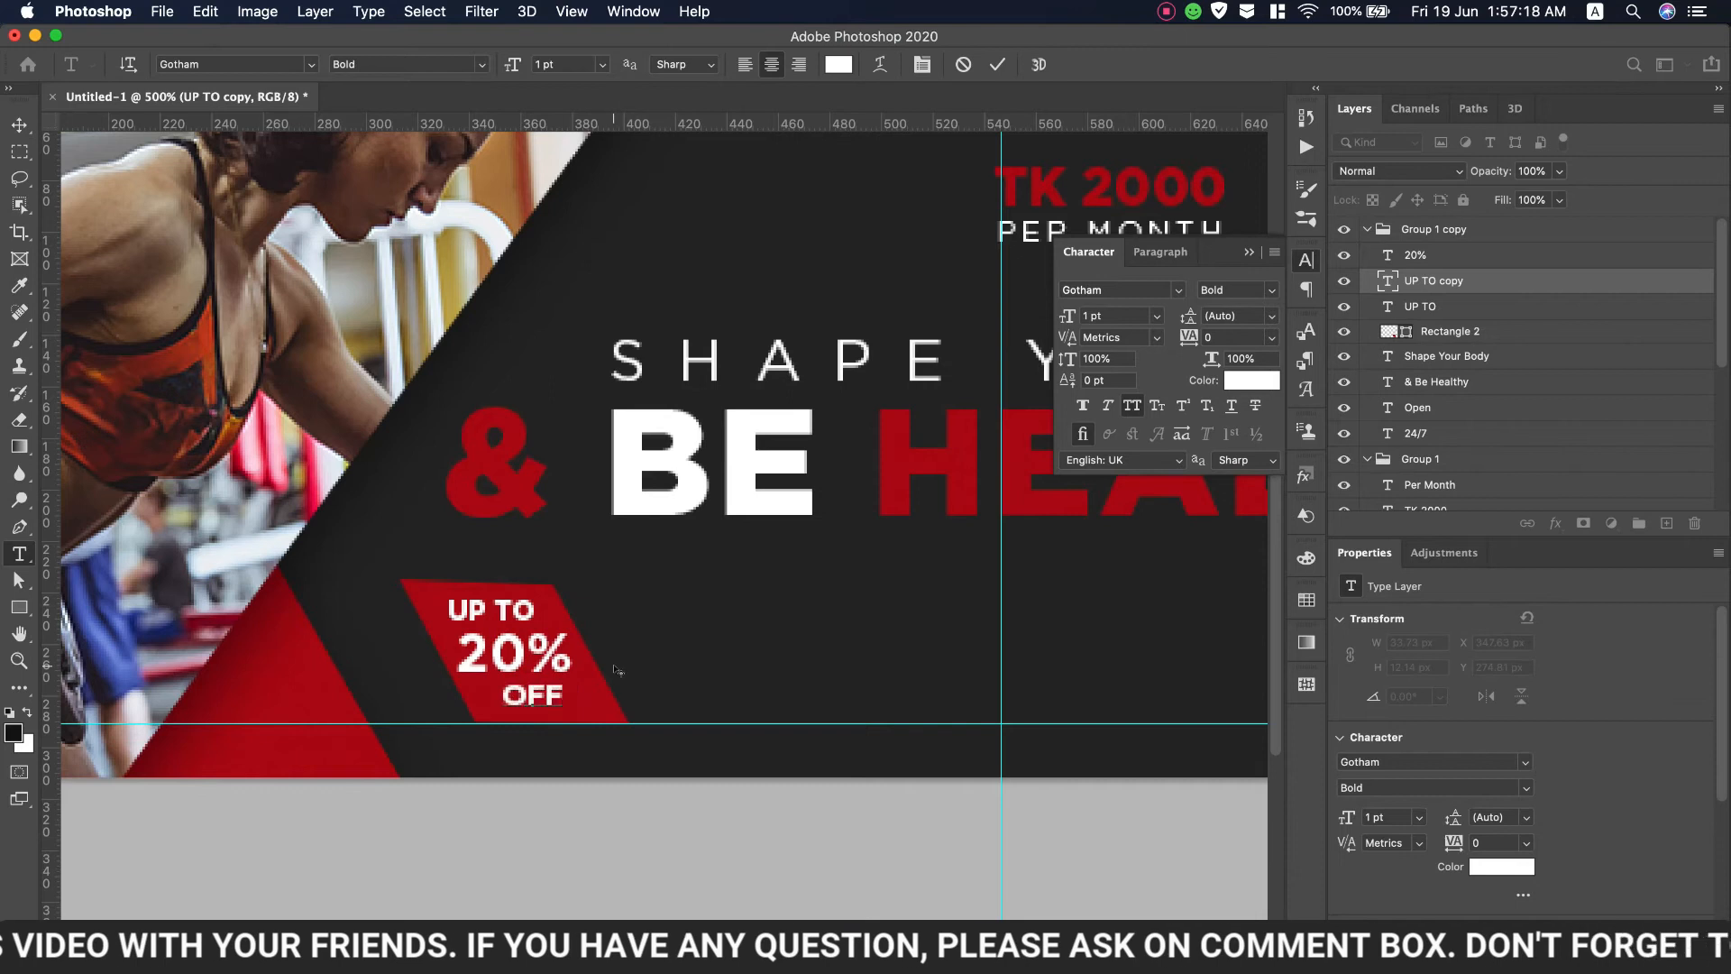
{"action": "left_click", "coordinate": [995, 64]}
{"action": "left_click", "coordinate": [19, 125]}
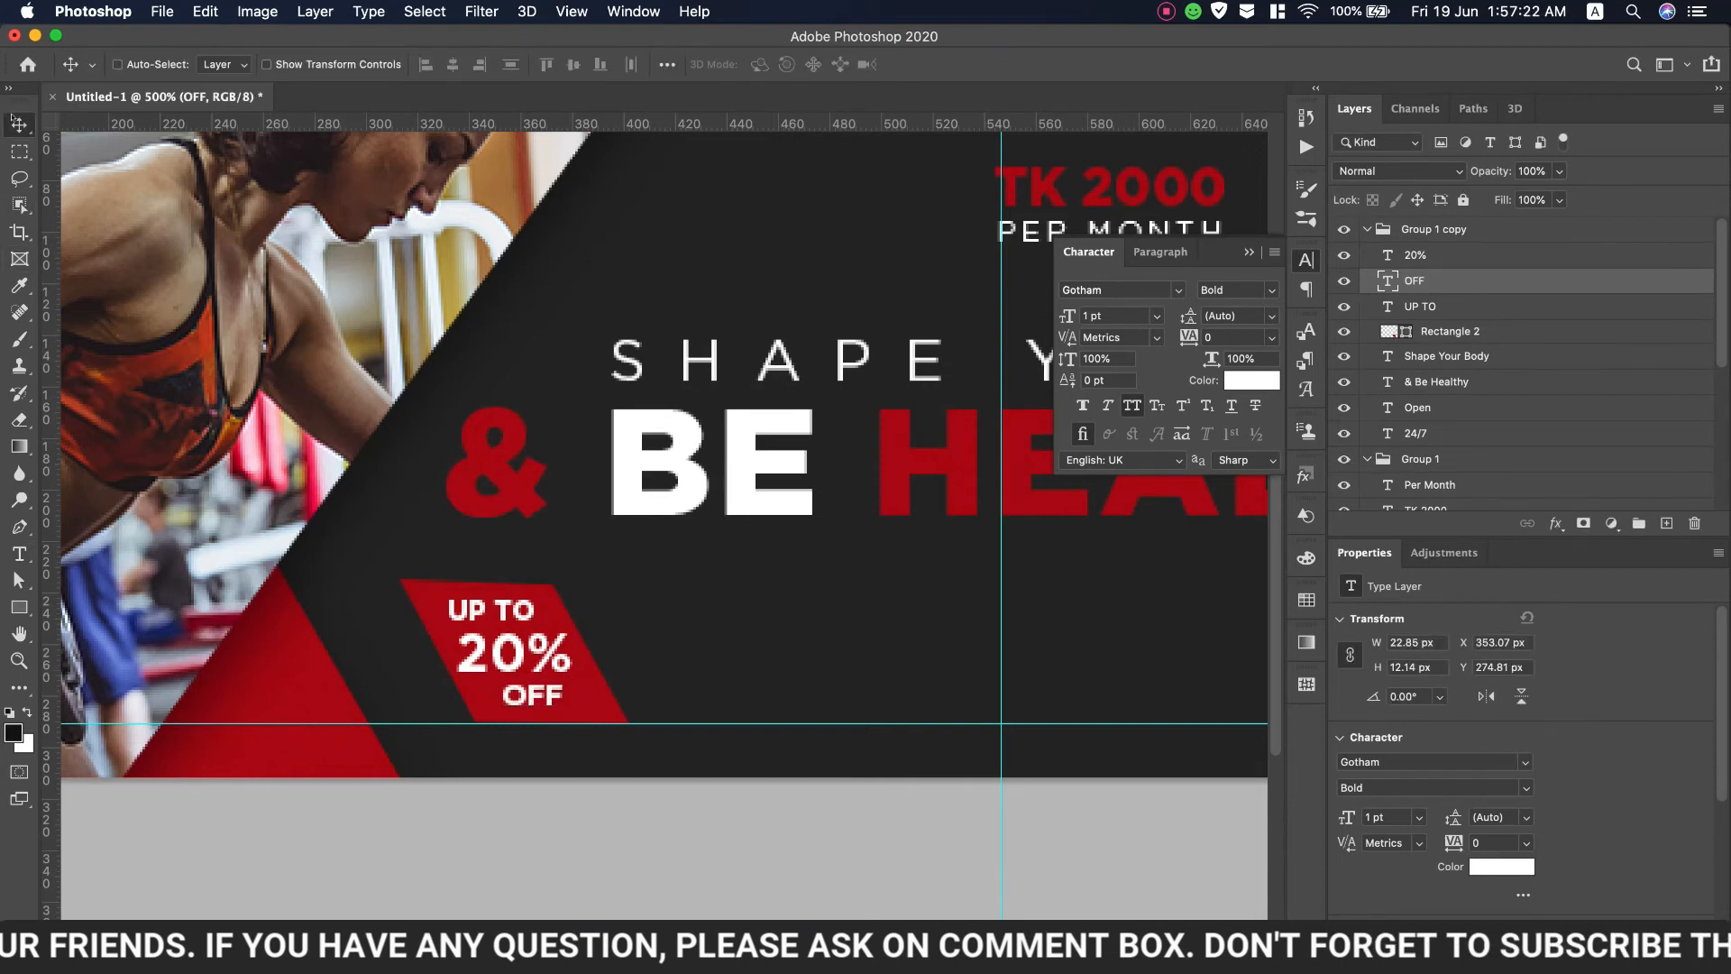
{"action": "left_click_drag", "start_coordinate": [548, 699], "coordinate": [557, 699]}
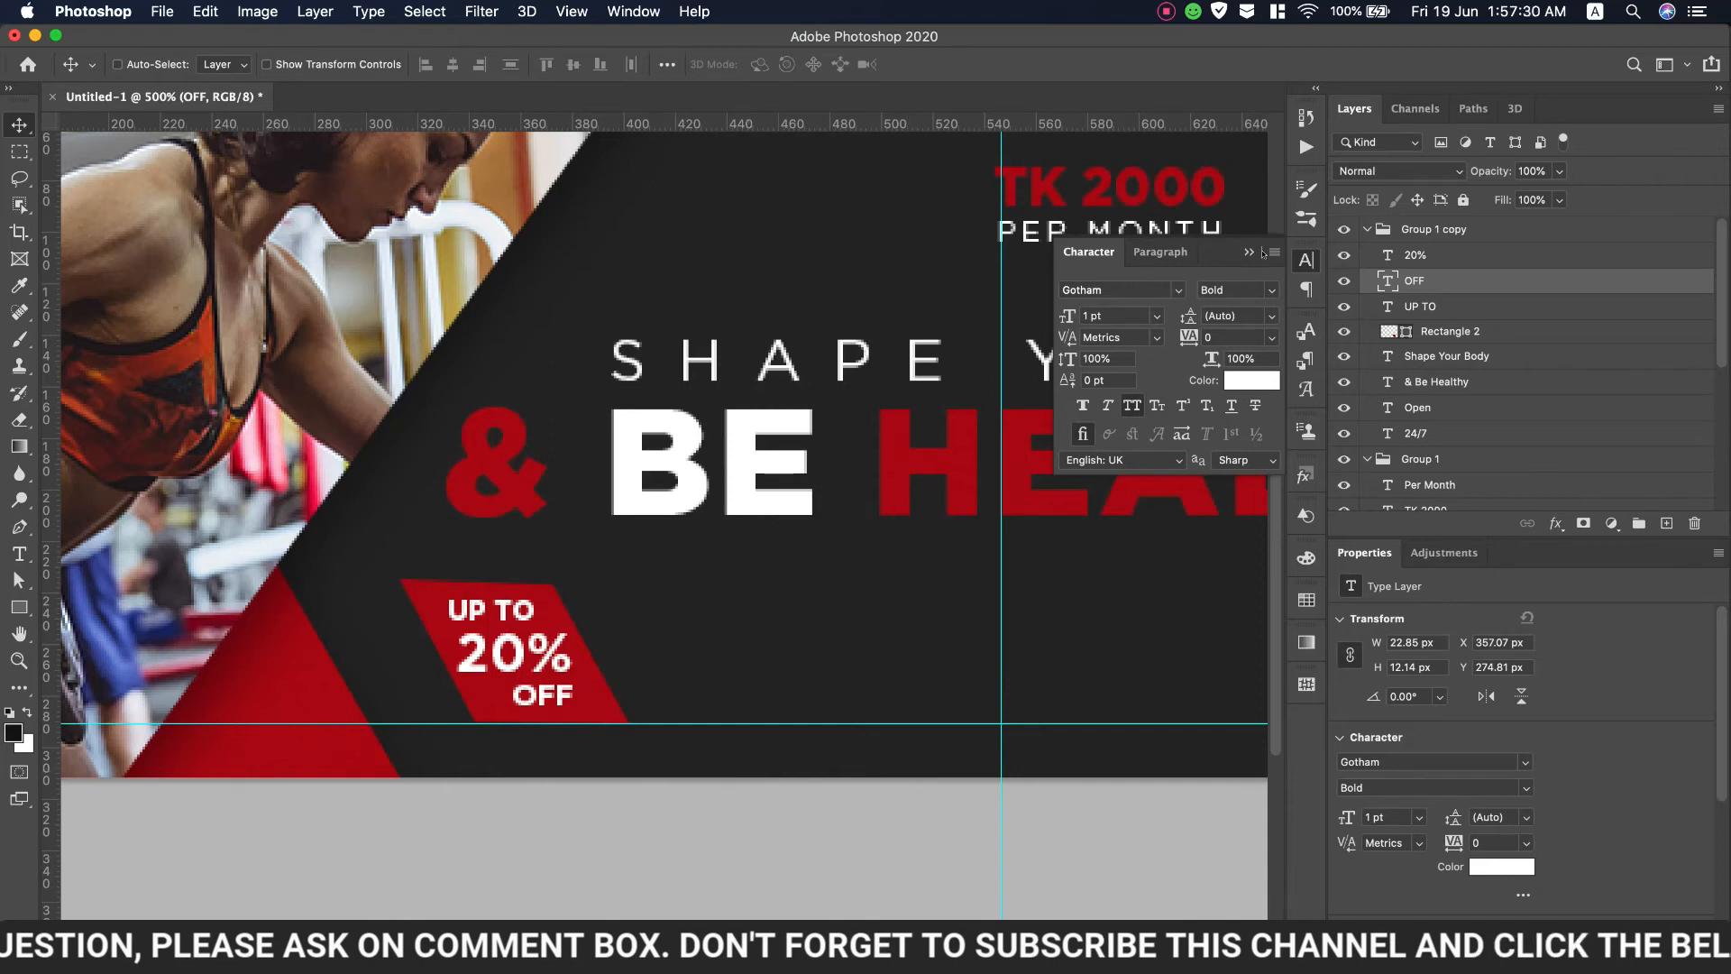
Switch to the TextEdit notes and copy the "Join Us" line
{"action": "left_click", "coordinate": [1253, 252]}
{"action": "key", "text": "z"}
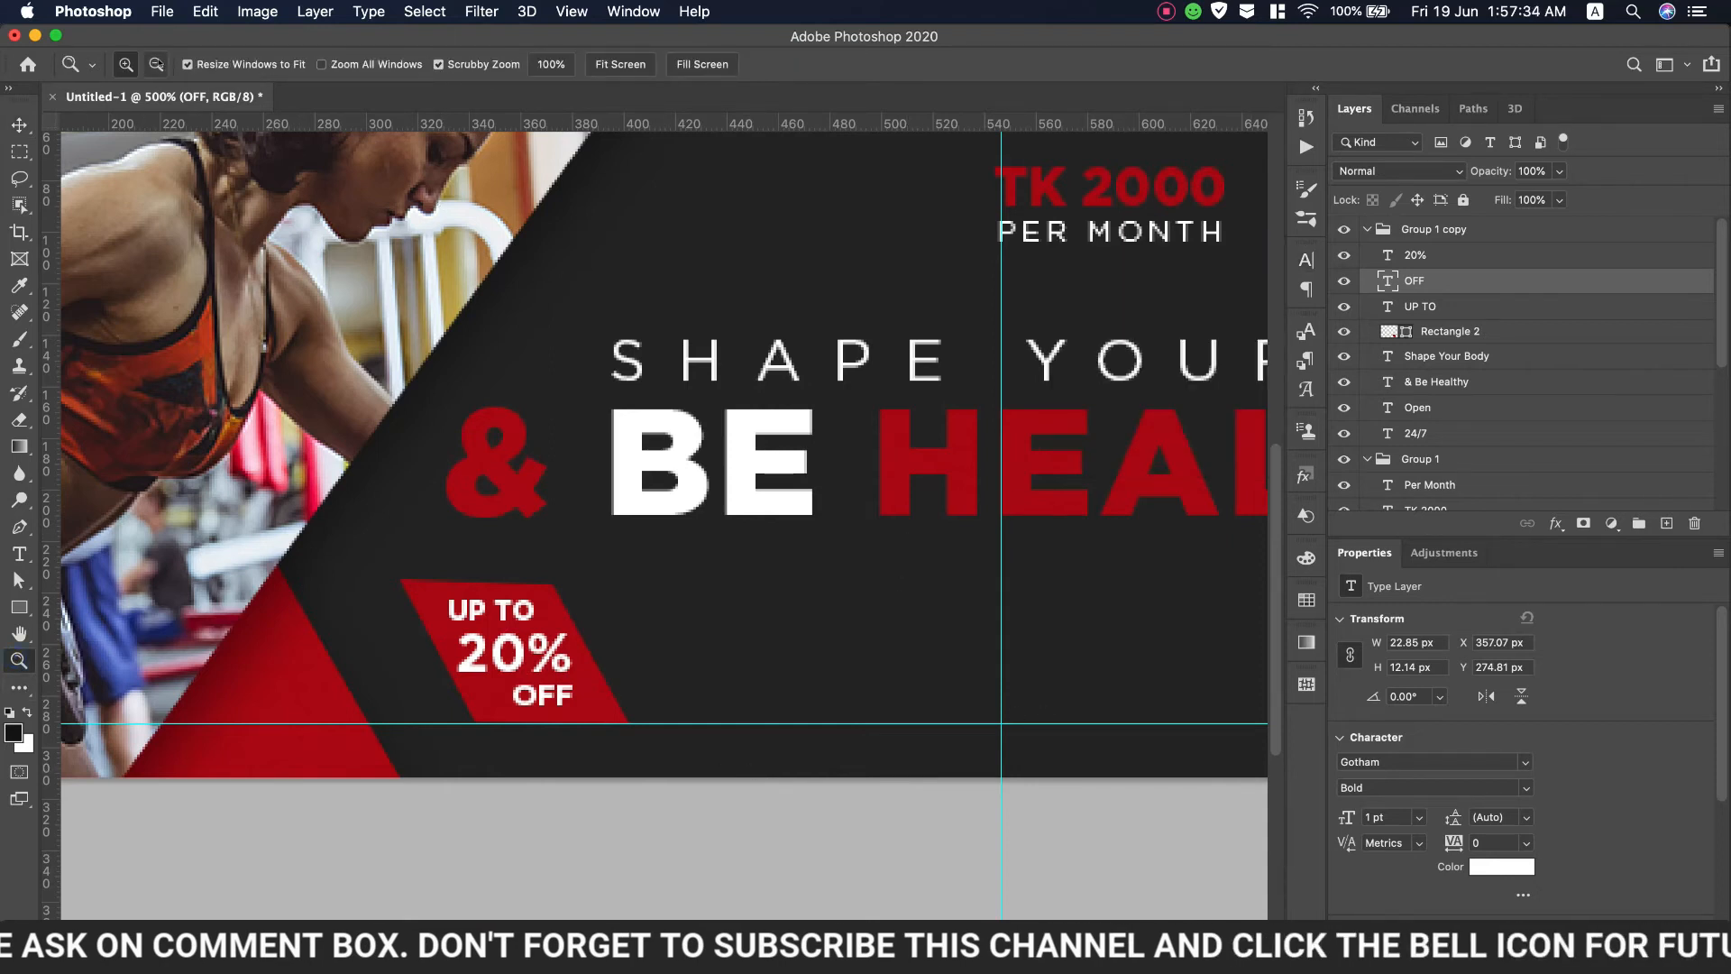
{"action": "left_click", "coordinate": [718, 564], "text": "alt"}
{"action": "left_click", "coordinate": [760, 596], "text": "alt"}
{"action": "left_click", "coordinate": [760, 596], "text": "alt"}
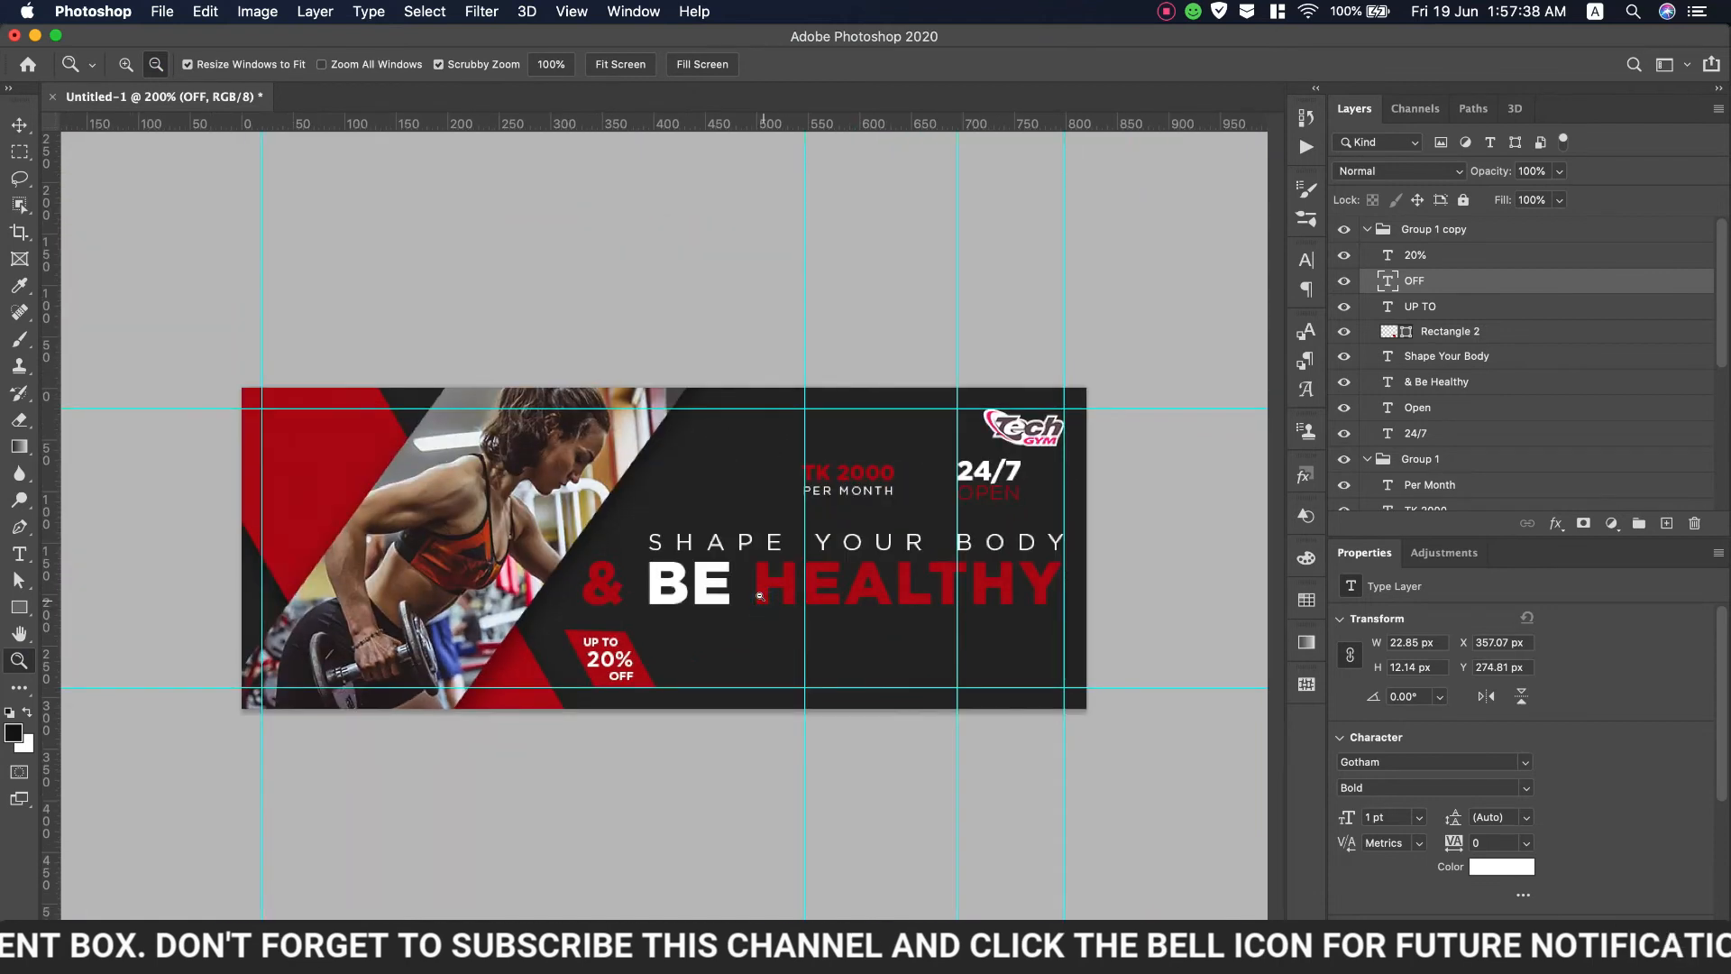
{"action": "key", "text": "super+Tab"}
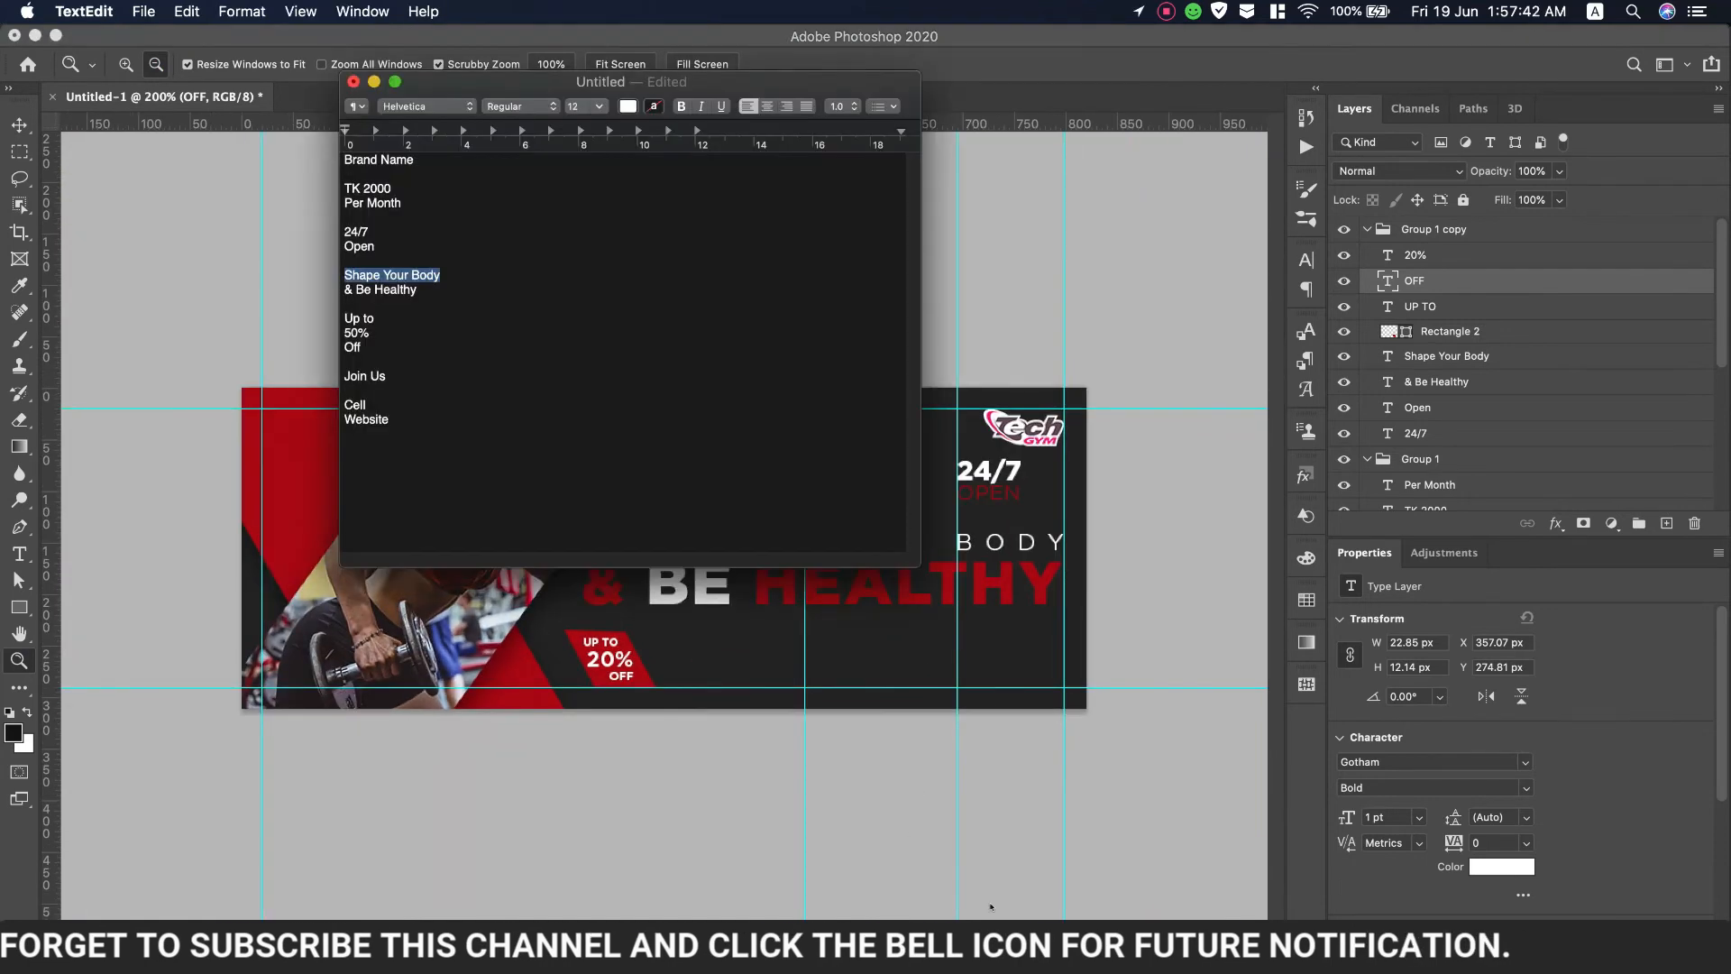
{"action": "left_click_drag", "start_coordinate": [406, 377], "coordinate": [325, 376]}
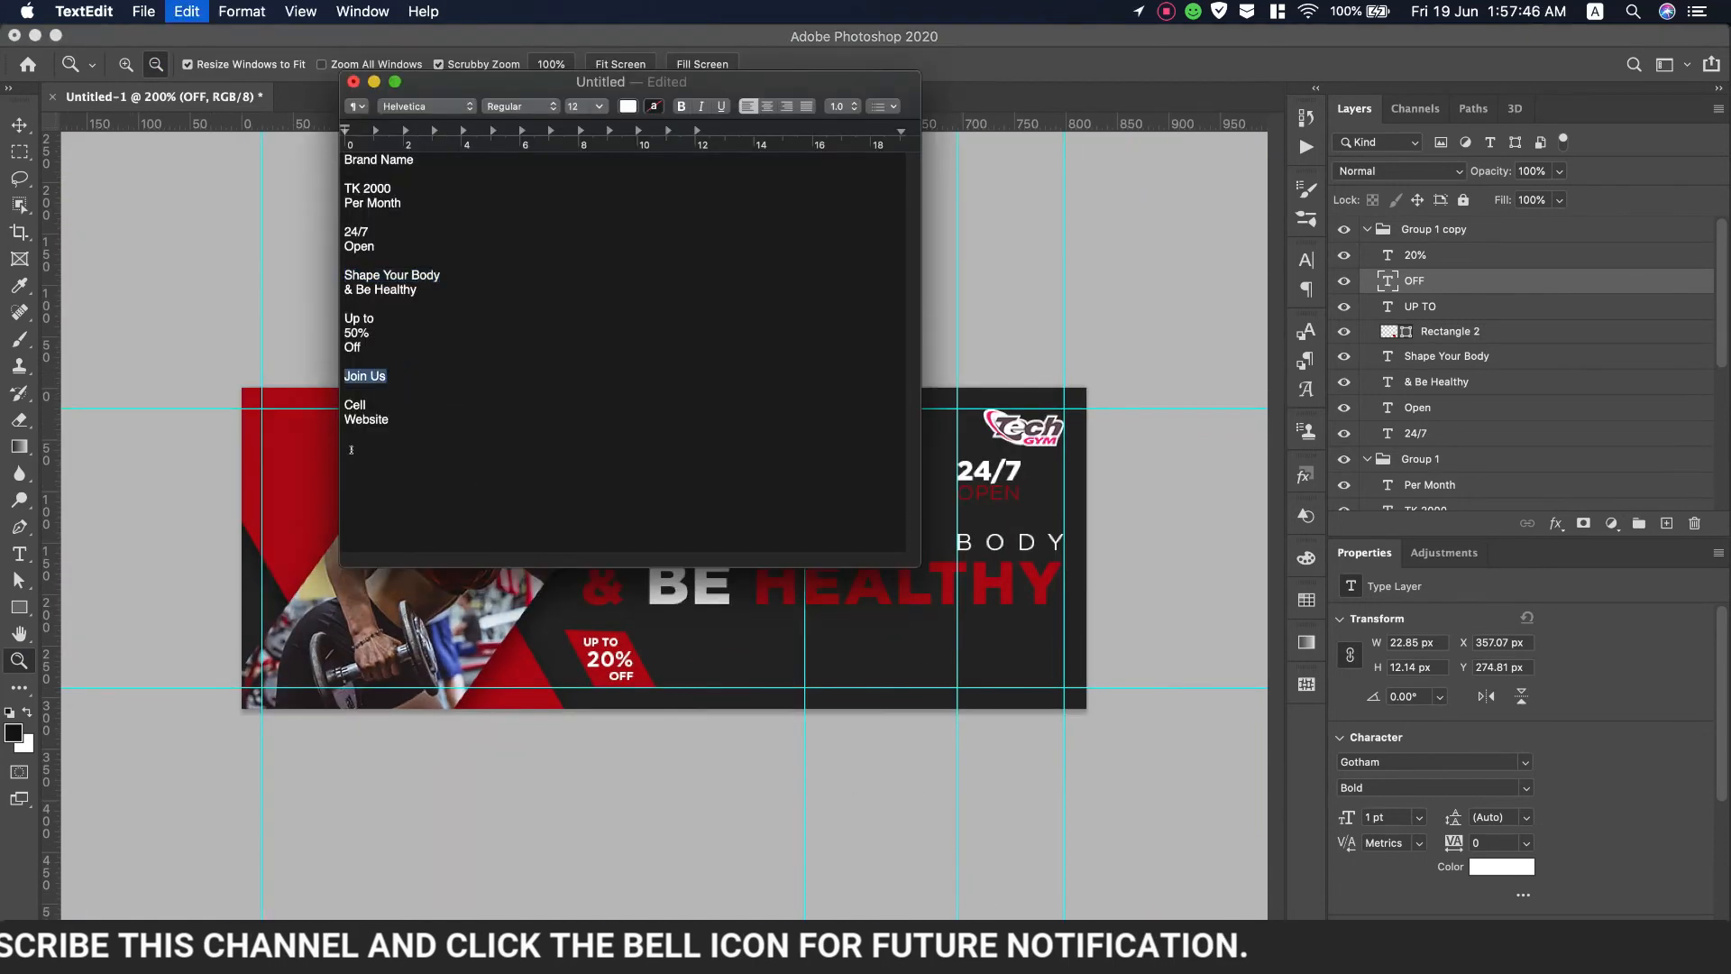
Return to Photoshop and move the "Shape Your Body" and "& Be Healthy" text layers up together by about 8 px
{"action": "left_click", "coordinate": [13, 607]}
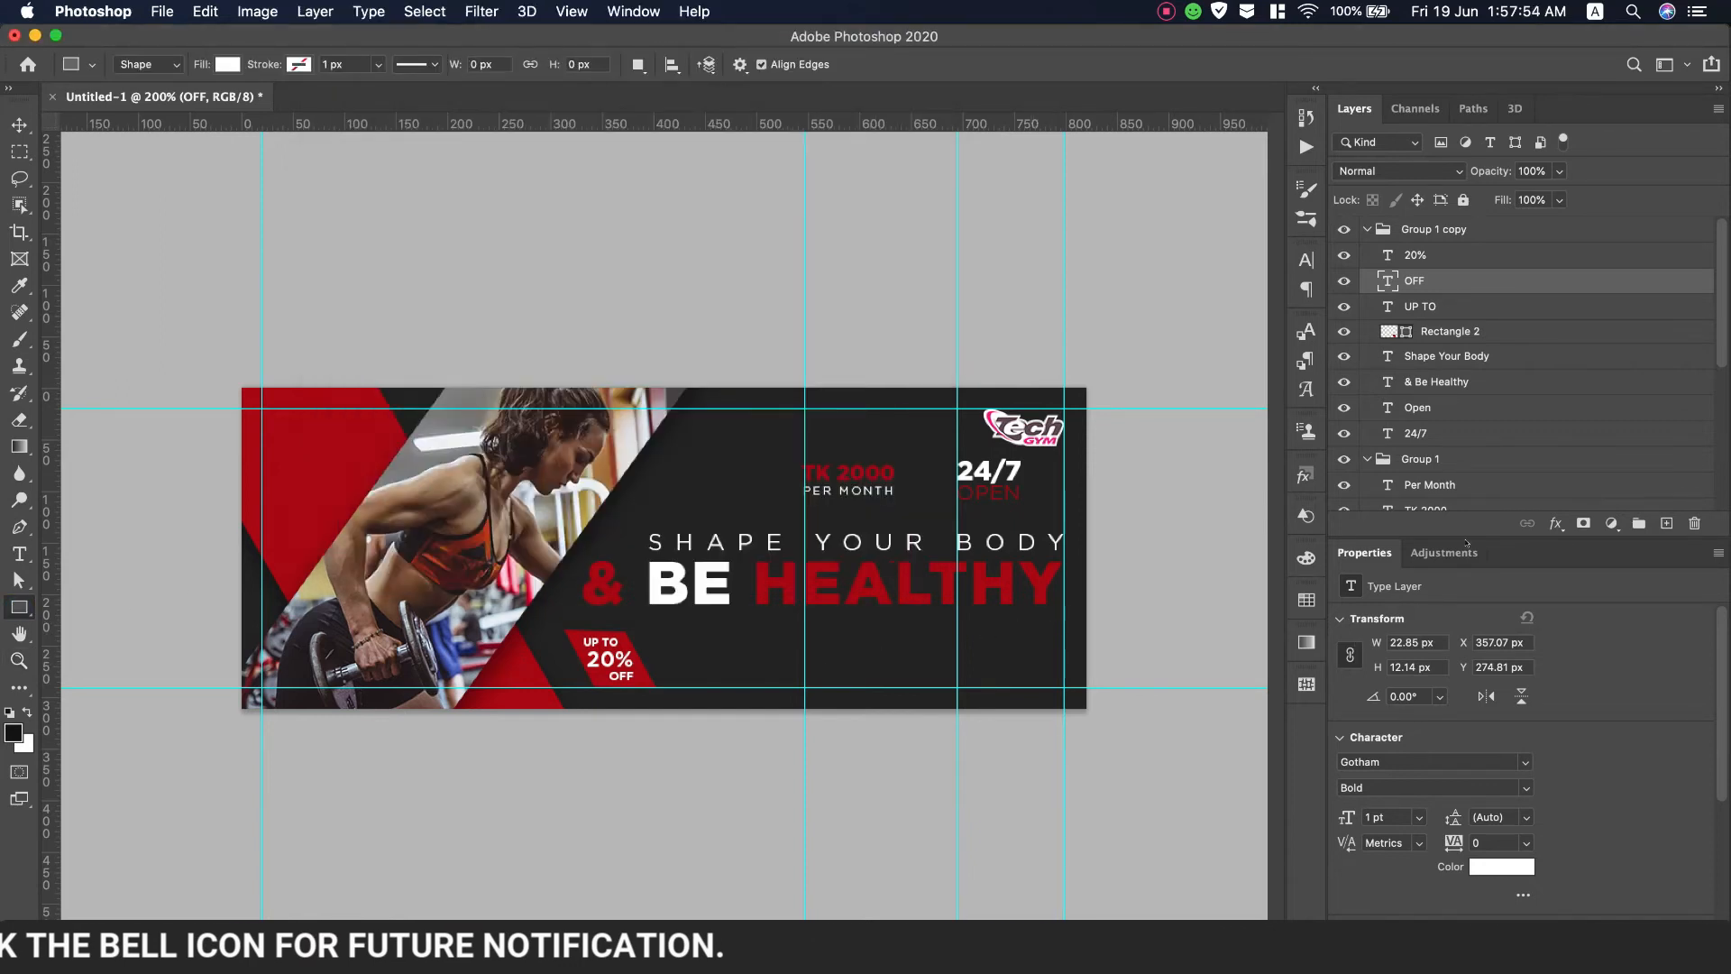
{"action": "left_click", "coordinate": [1471, 358]}
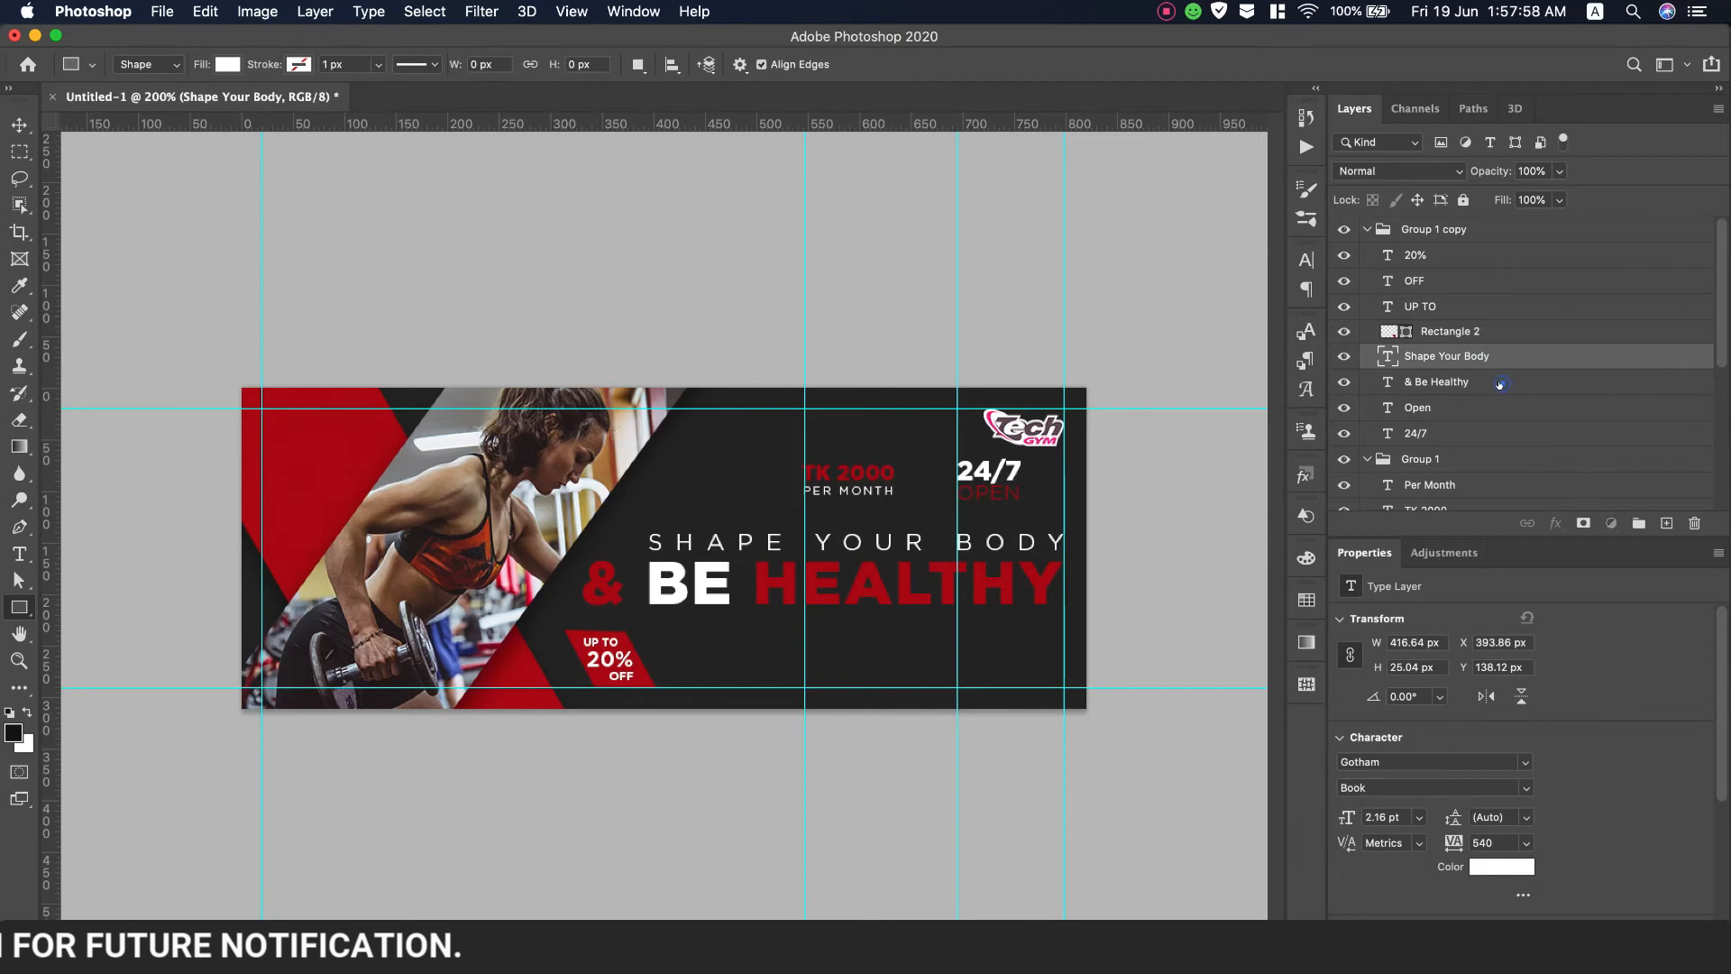
{"action": "left_click", "coordinate": [1499, 384], "text": "shift"}
{"action": "key", "text": "v"}
{"action": "key", "text": "Up"}
{"action": "key", "text": "Up"}
{"action": "key", "text": "Up"}
{"action": "key", "text": "Up"}
{"action": "key", "text": "Up"}
{"action": "key", "text": "Up"}
{"action": "key", "text": "Up"}
{"action": "key", "text": "Up"}
{"action": "key", "text": "Up"}
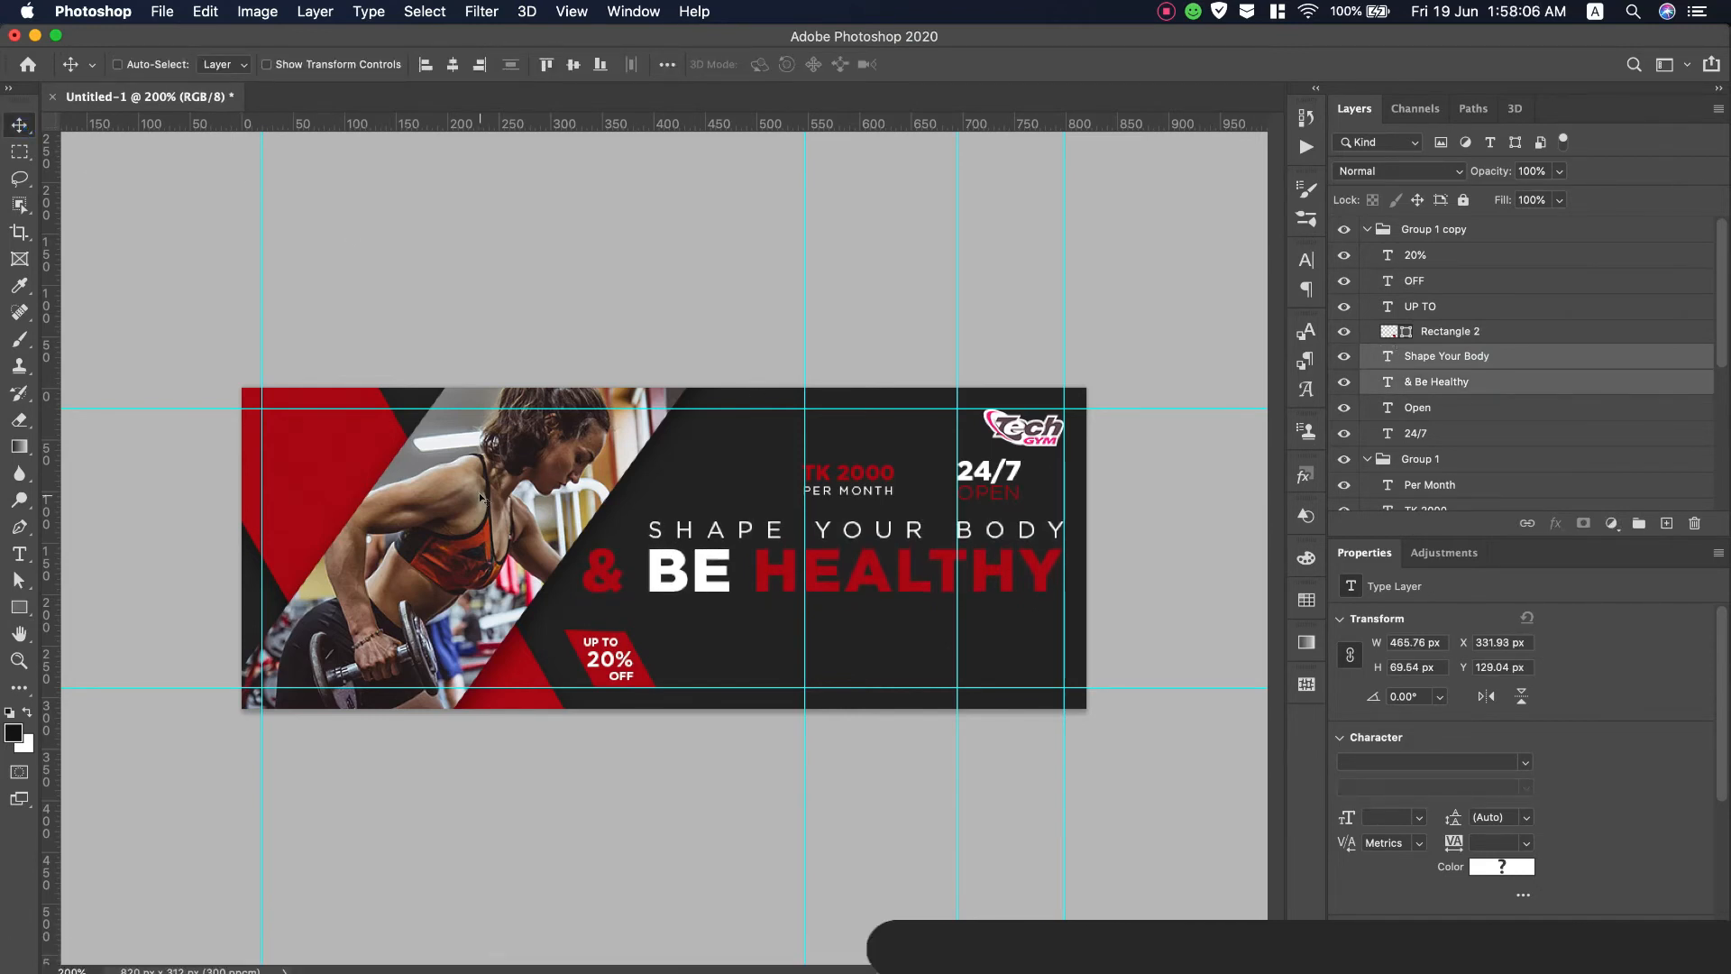
{"action": "key", "text": "Down"}
Collapse Group 1 copy and draw a white rectangle about 163 by 35 px under "HEALTHY", ending at the rightmost vertical guide
{"action": "key", "text": "u"}
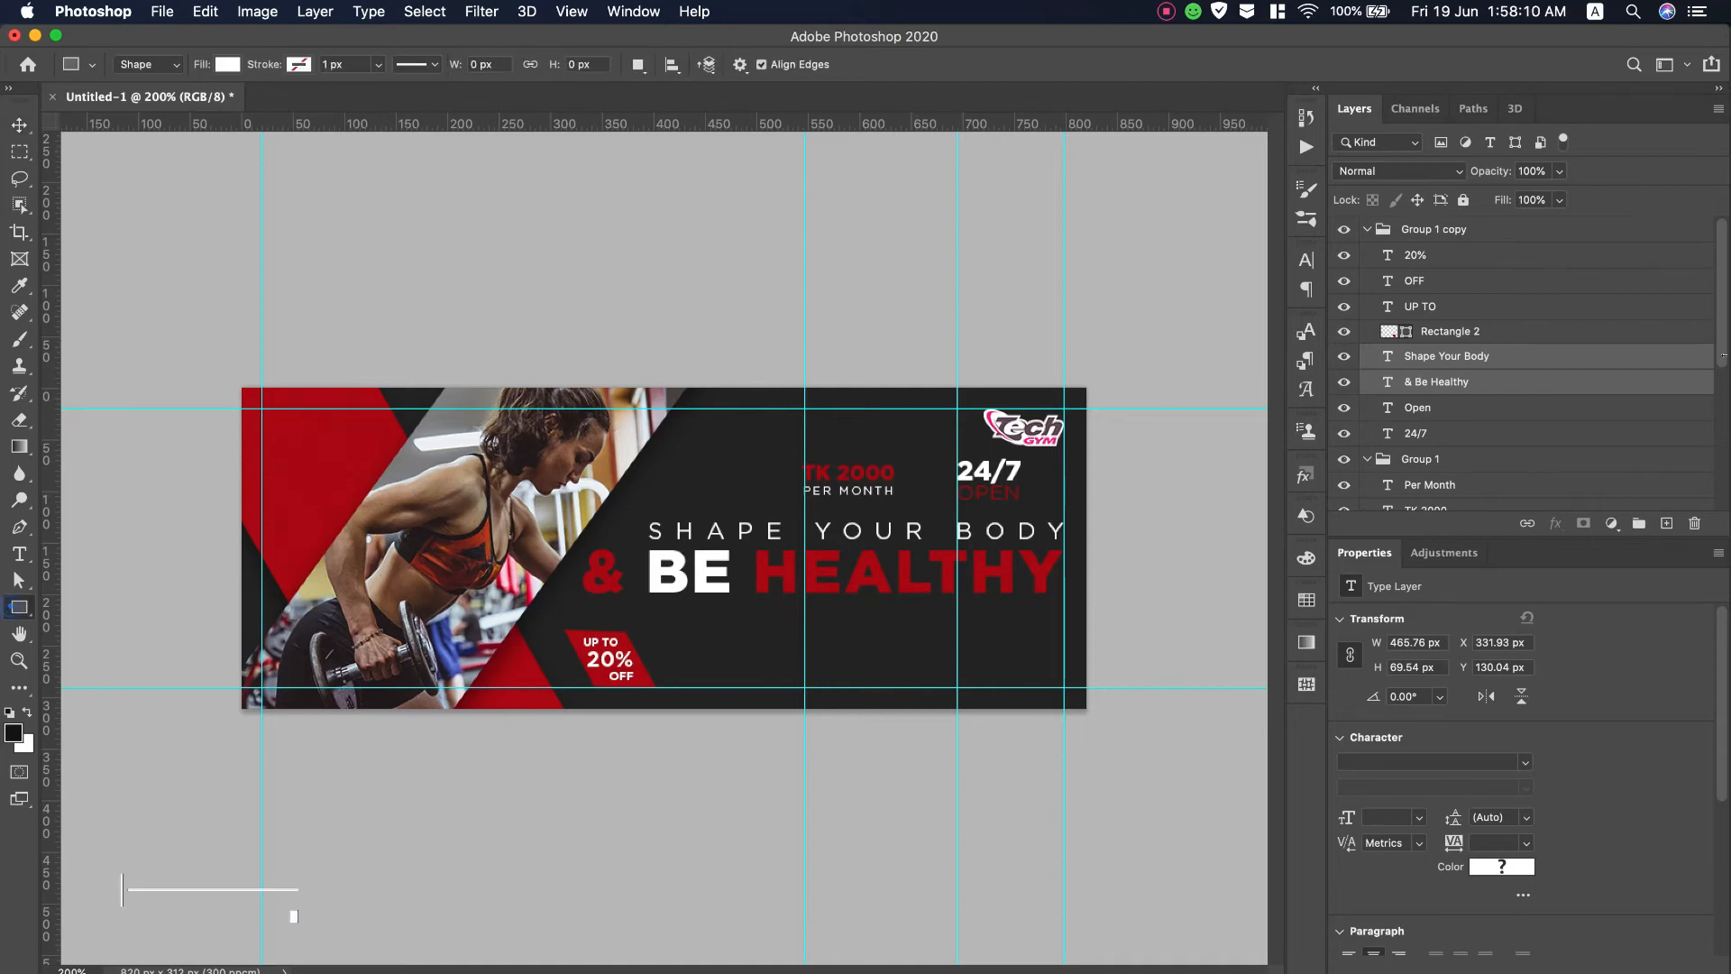
{"action": "left_click", "coordinate": [1366, 230]}
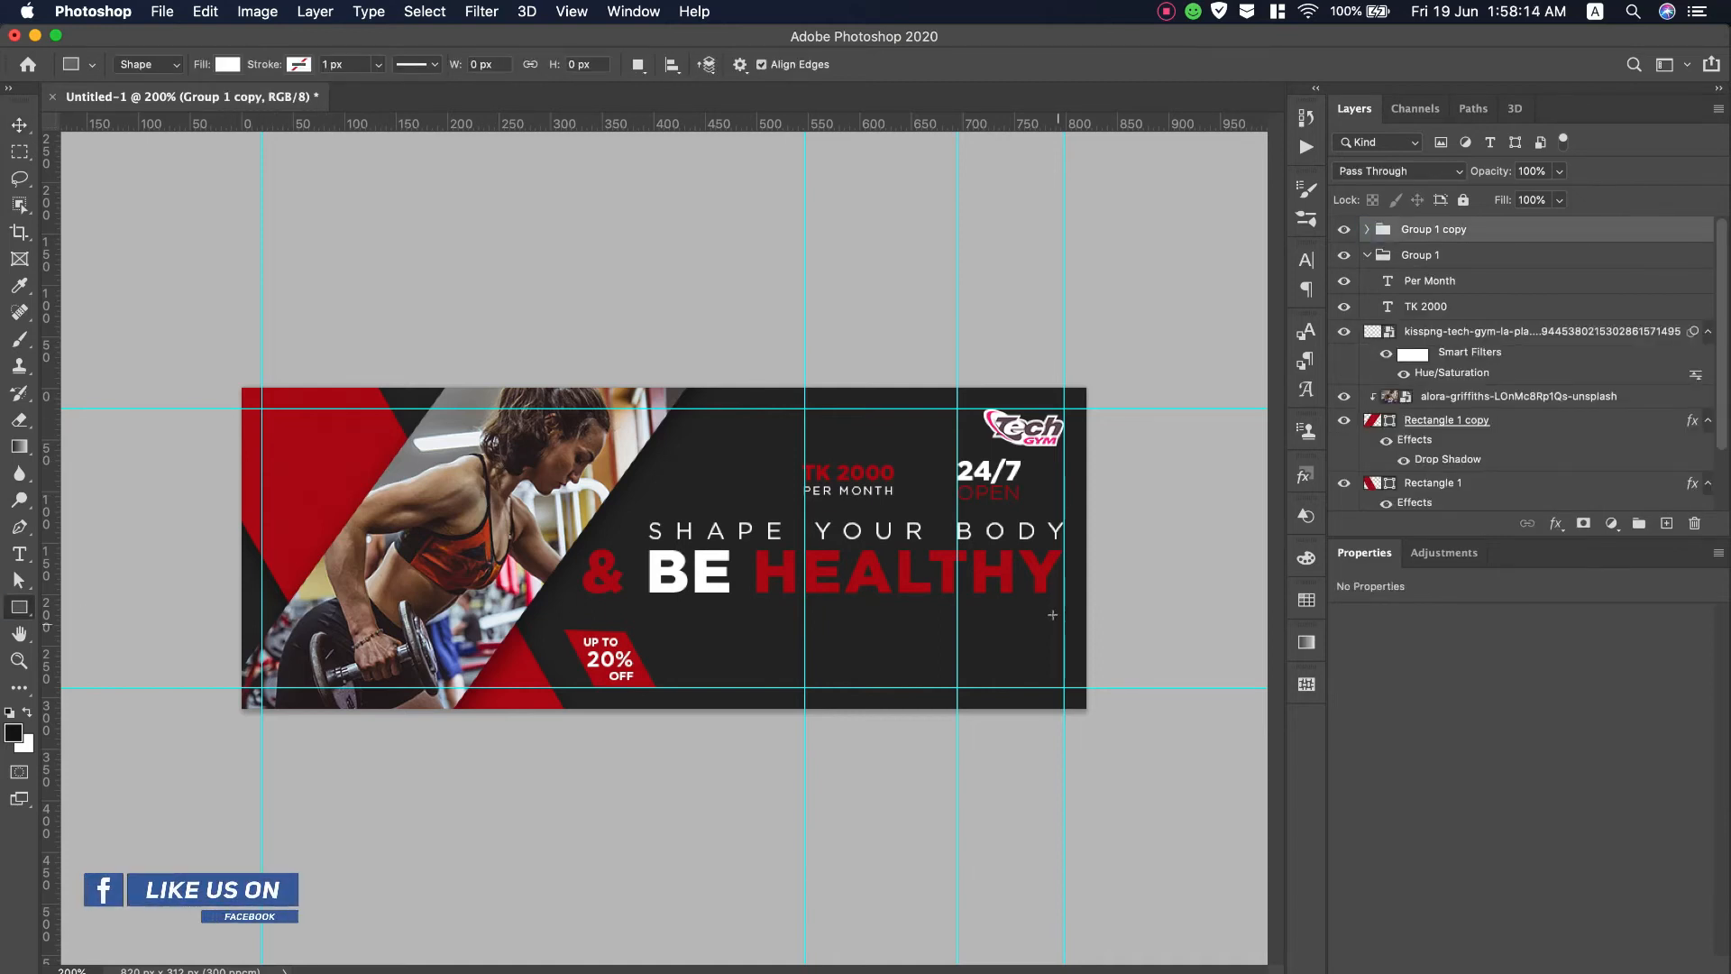
{"action": "mouse_move", "coordinate": [1055, 613]}
{"action": "left_mouse_down"}
{"action": "mouse_move", "coordinate": [767, 664]}
{"action": "mouse_move", "coordinate": [1009, 638]}
{"action": "mouse_move", "coordinate": [895, 622]}
{"action": "left_mouse_up"}
{"action": "key", "text": "v"}
{"action": "key", "text": "ctrl+t"}
{"action": "left_click", "coordinate": [1038, 64]}
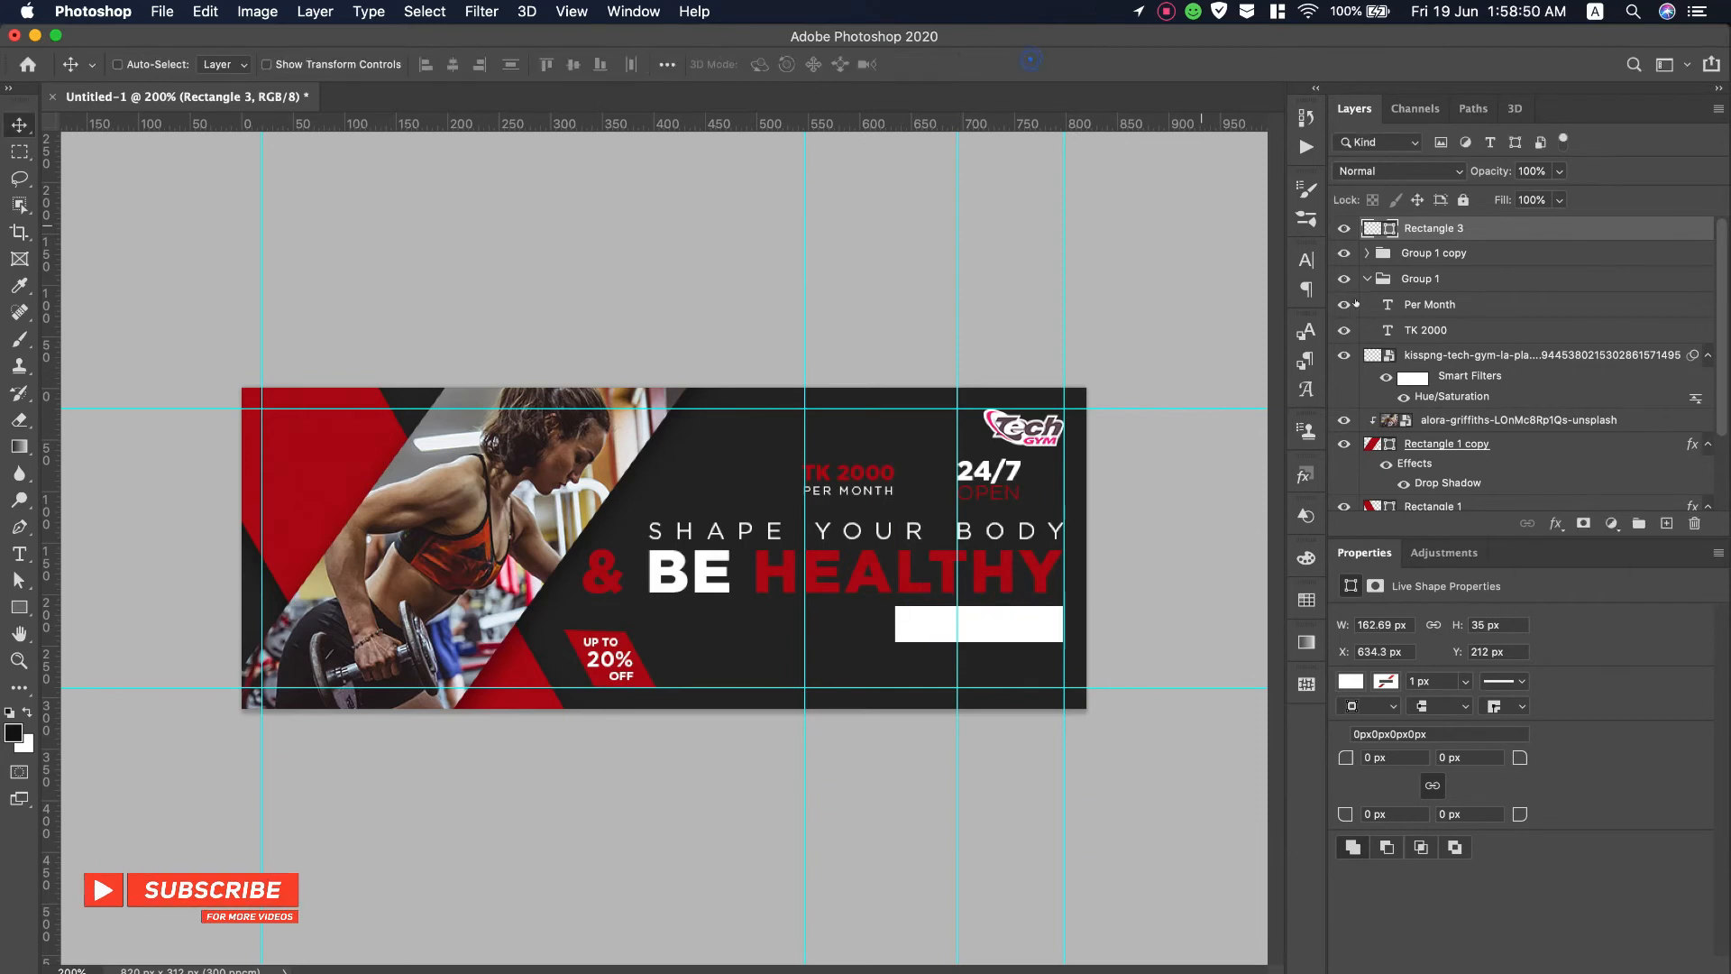
{"action": "double_click", "coordinate": [1389, 225]}
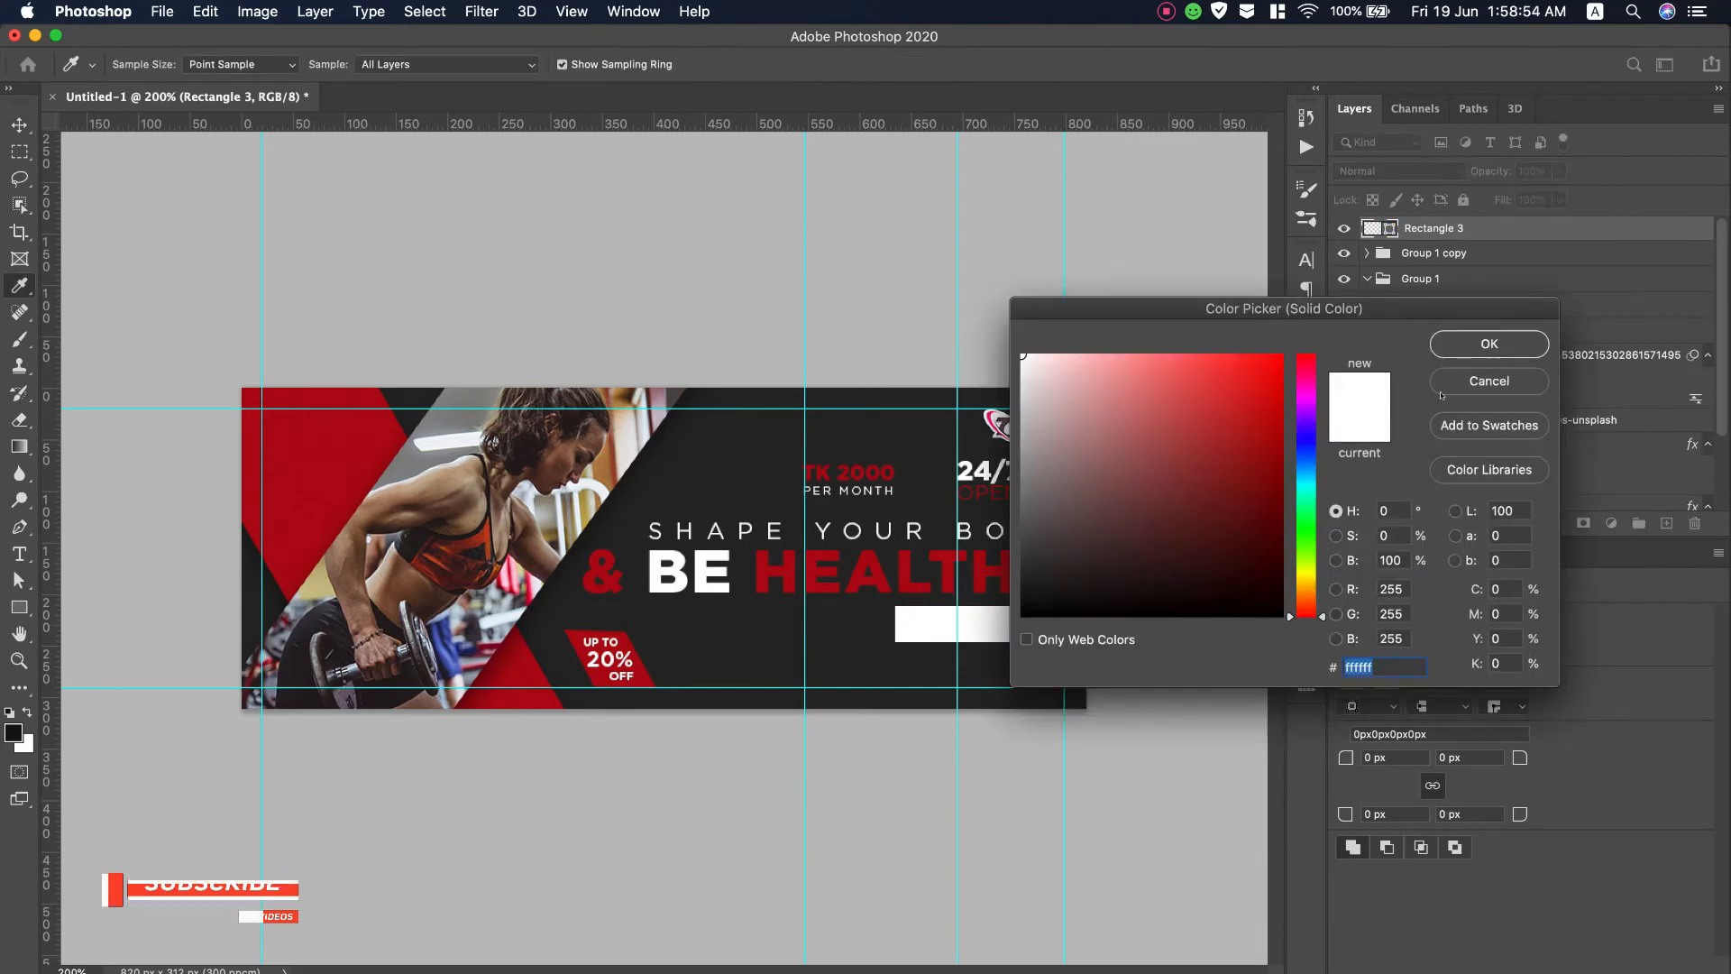
{"action": "left_click", "coordinate": [1488, 382]}
Add a "Join Us" text line below the headline and set its weight to Gotham Bold
{"action": "left_click", "coordinate": [19, 554]}
{"action": "left_click", "coordinate": [738, 647]}
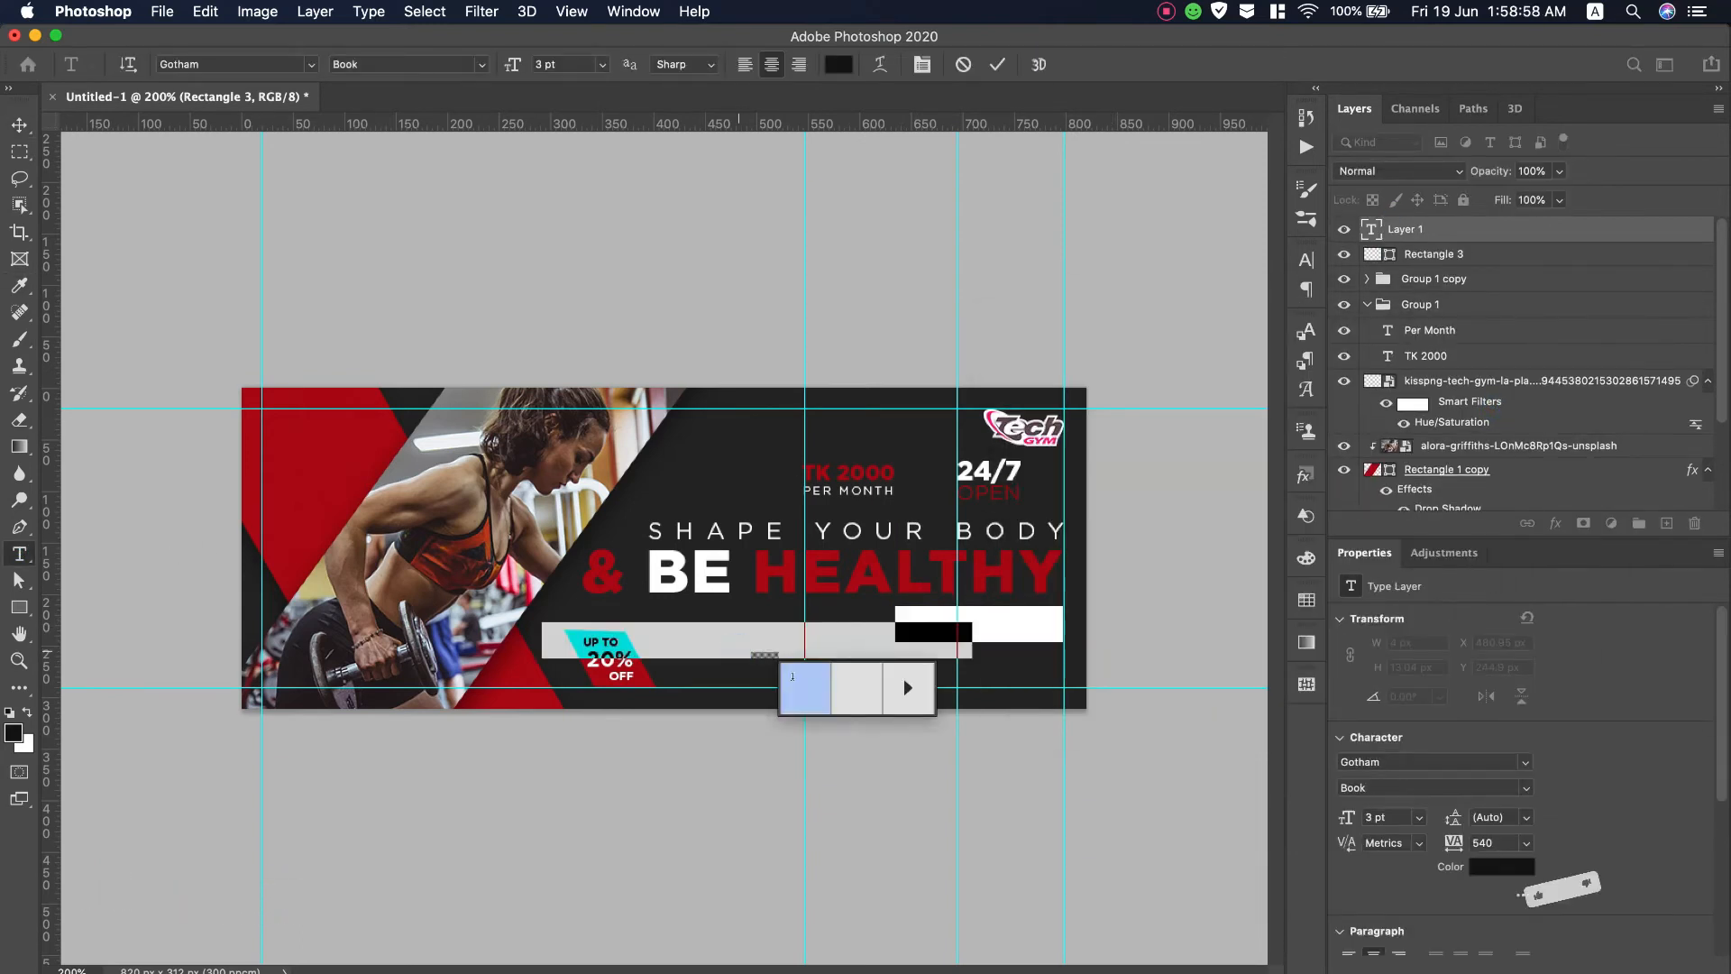
{"action": "type", "text": "JOIN US"}
{"action": "key", "text": "super+a"}
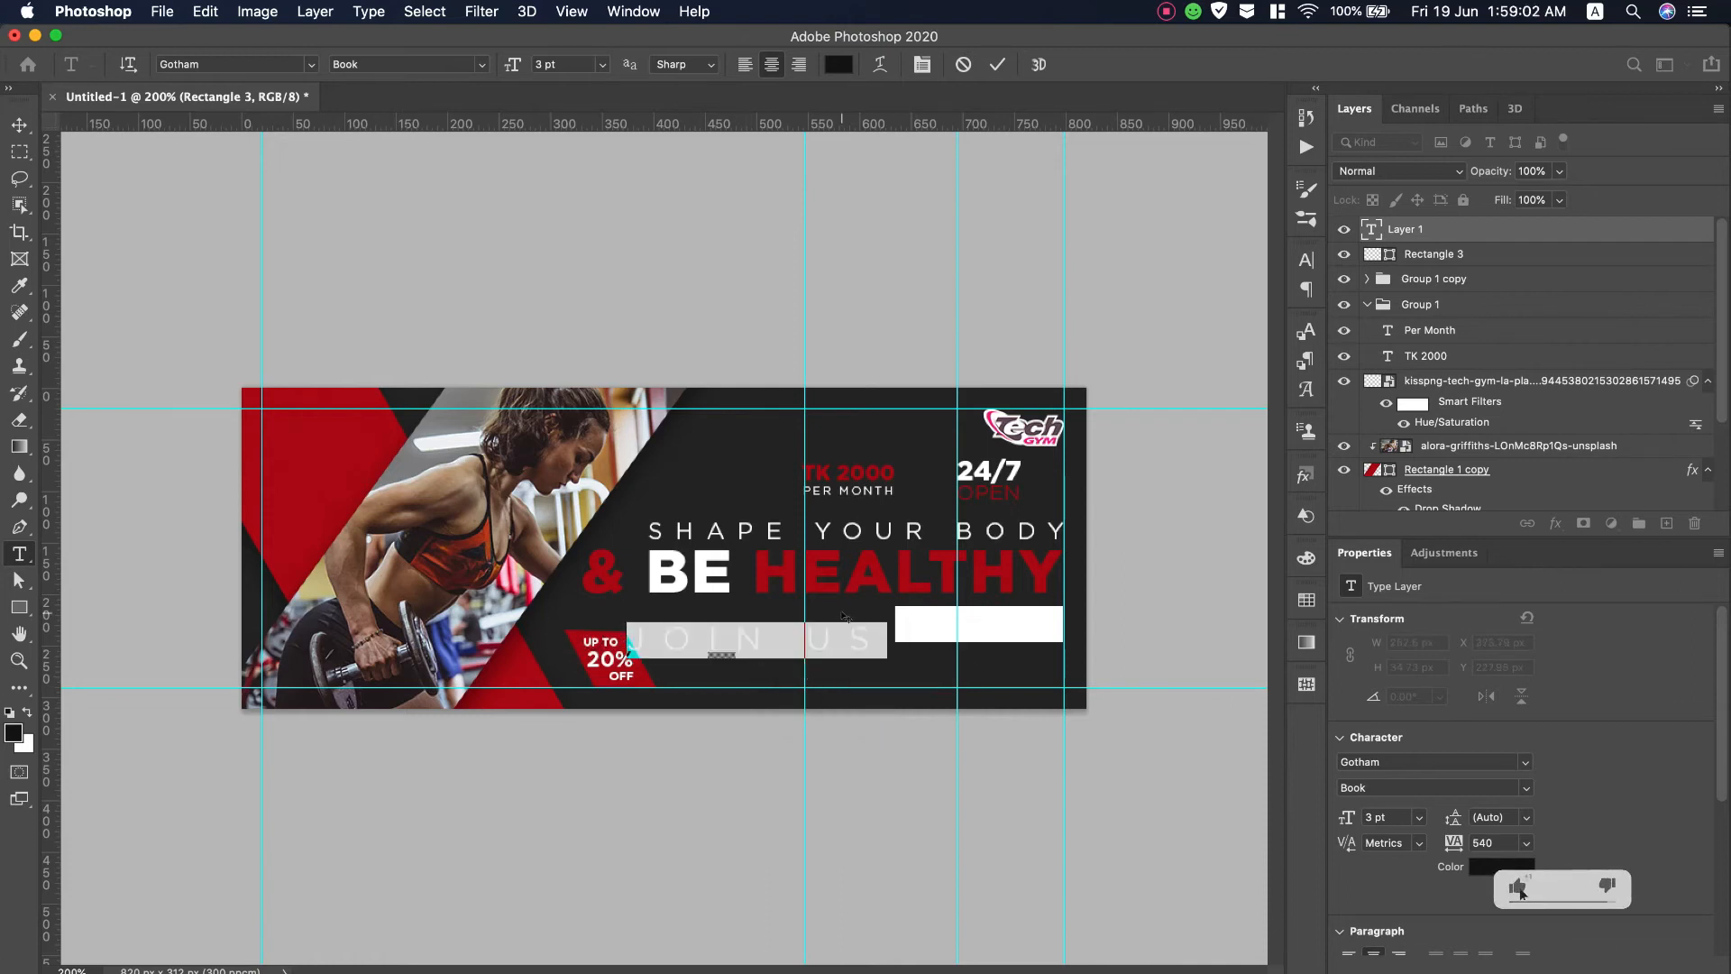
{"action": "left_click", "coordinate": [481, 64]}
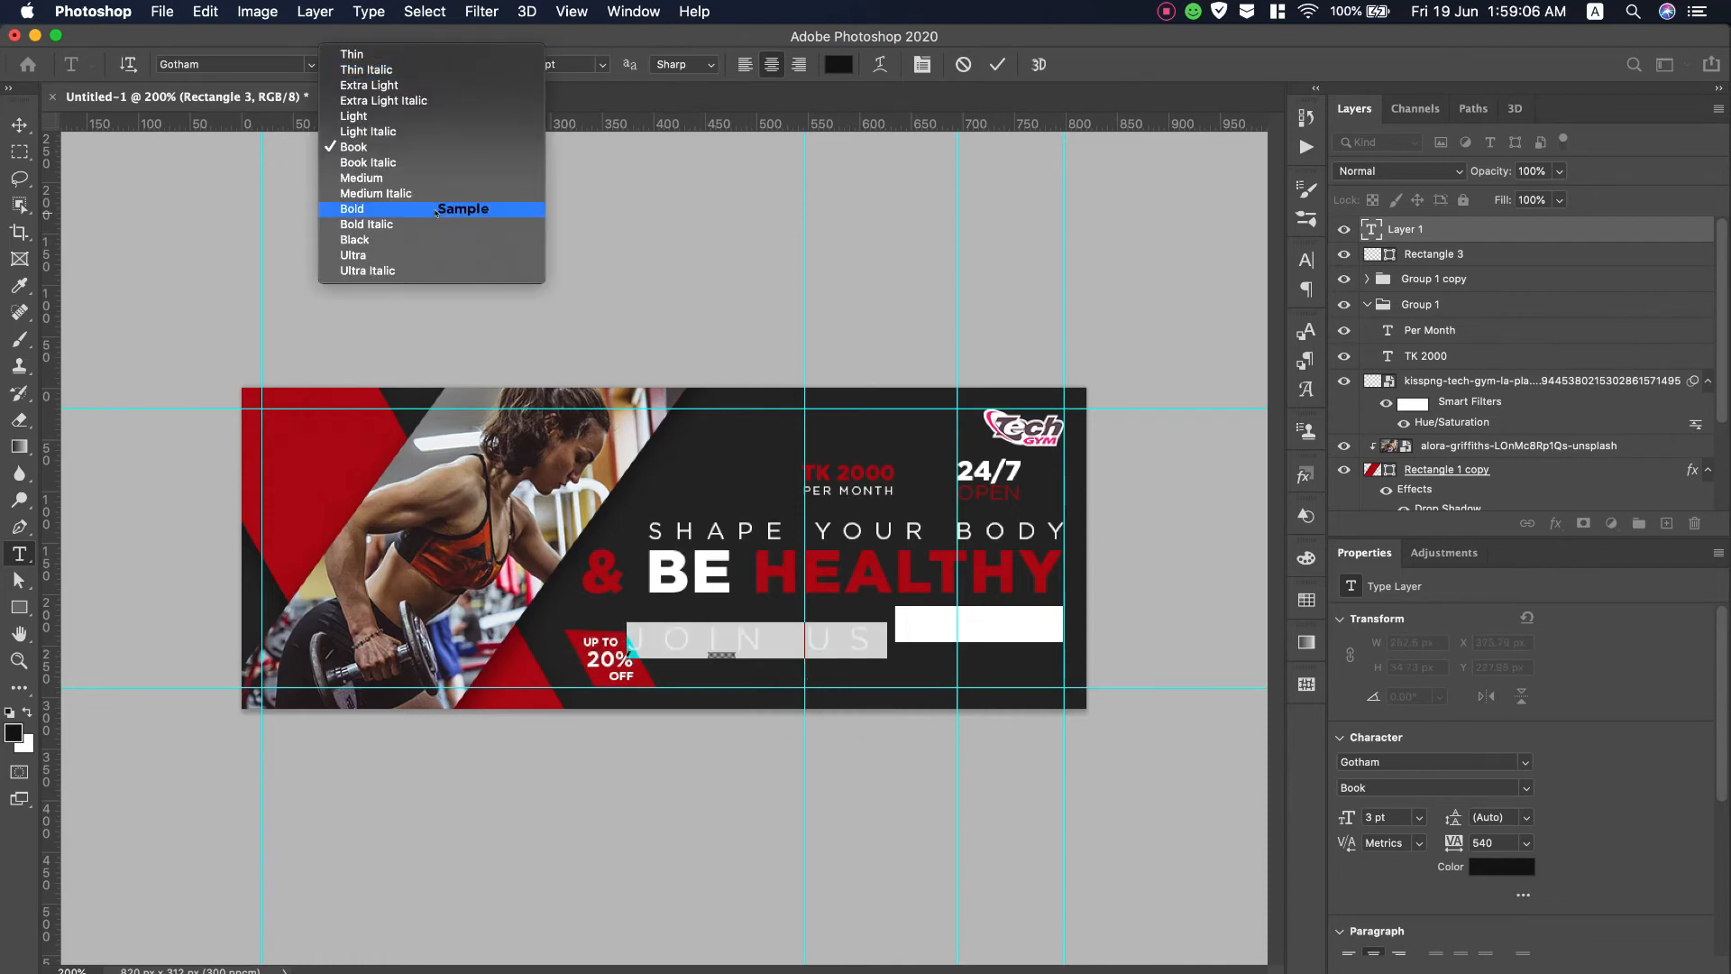
{"action": "left_click", "coordinate": [436, 212]}
Set the "Join Us" text's tracking to 0 and place it over the white rectangle
{"action": "key", "text": "super+t"}
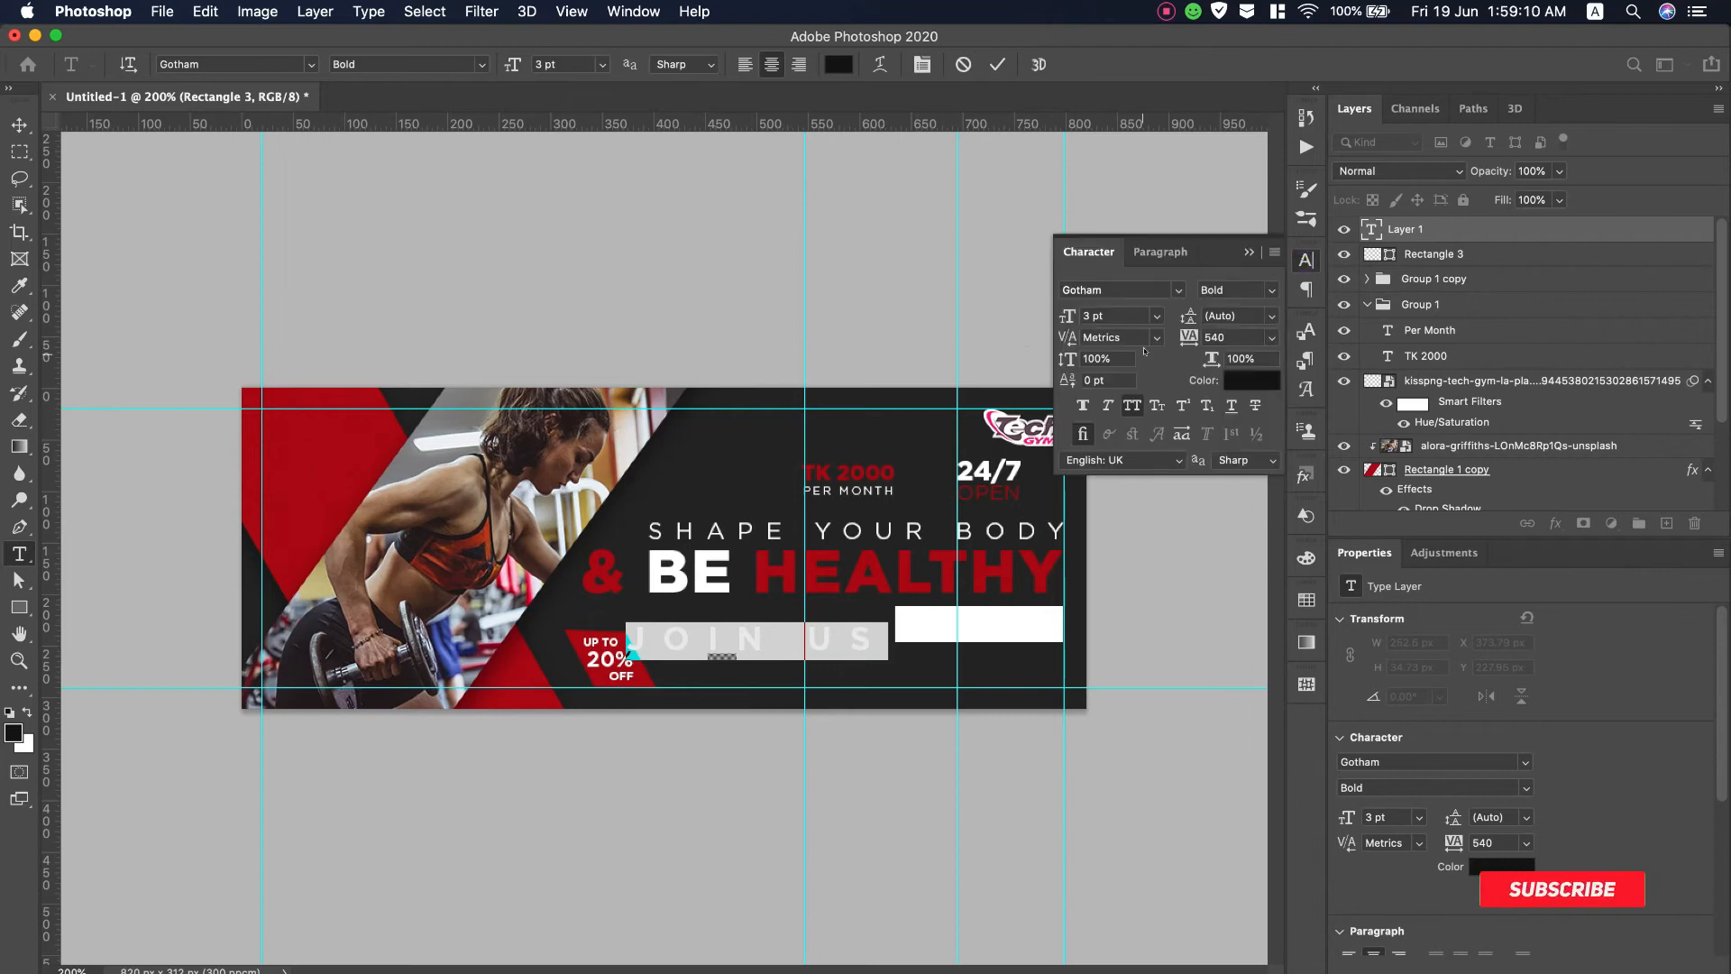
{"action": "left_click", "coordinate": [1269, 338]}
{"action": "left_click", "coordinate": [1235, 464]}
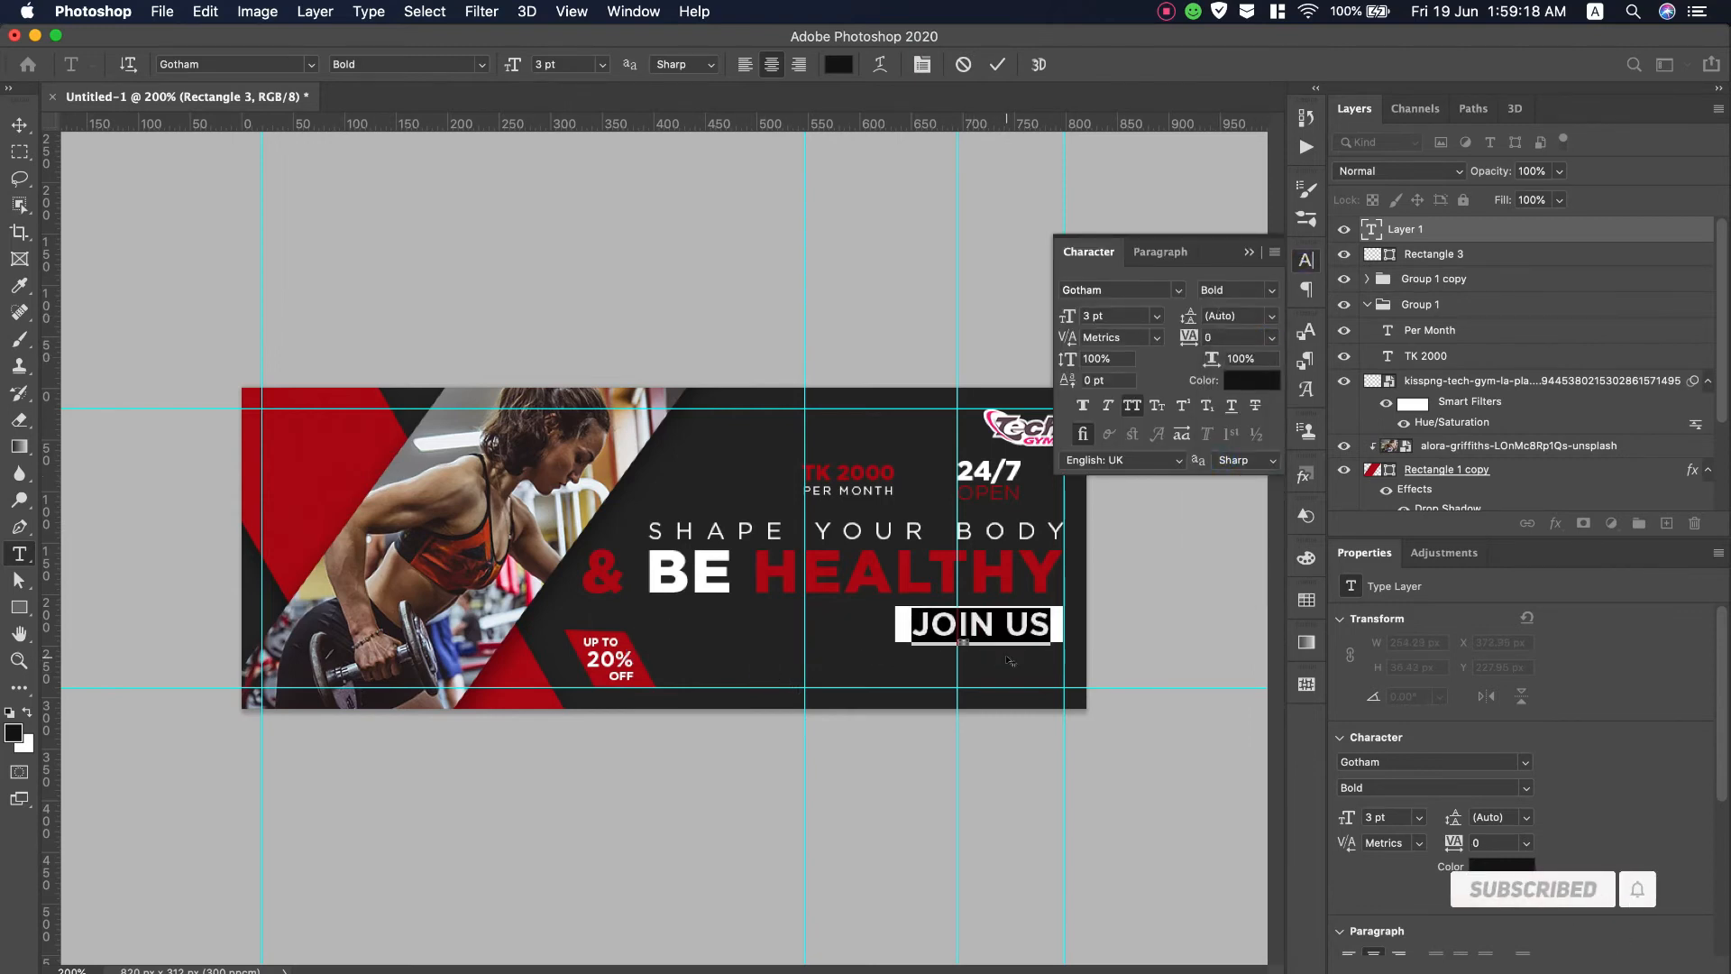
{"action": "left_click", "coordinate": [19, 124]}
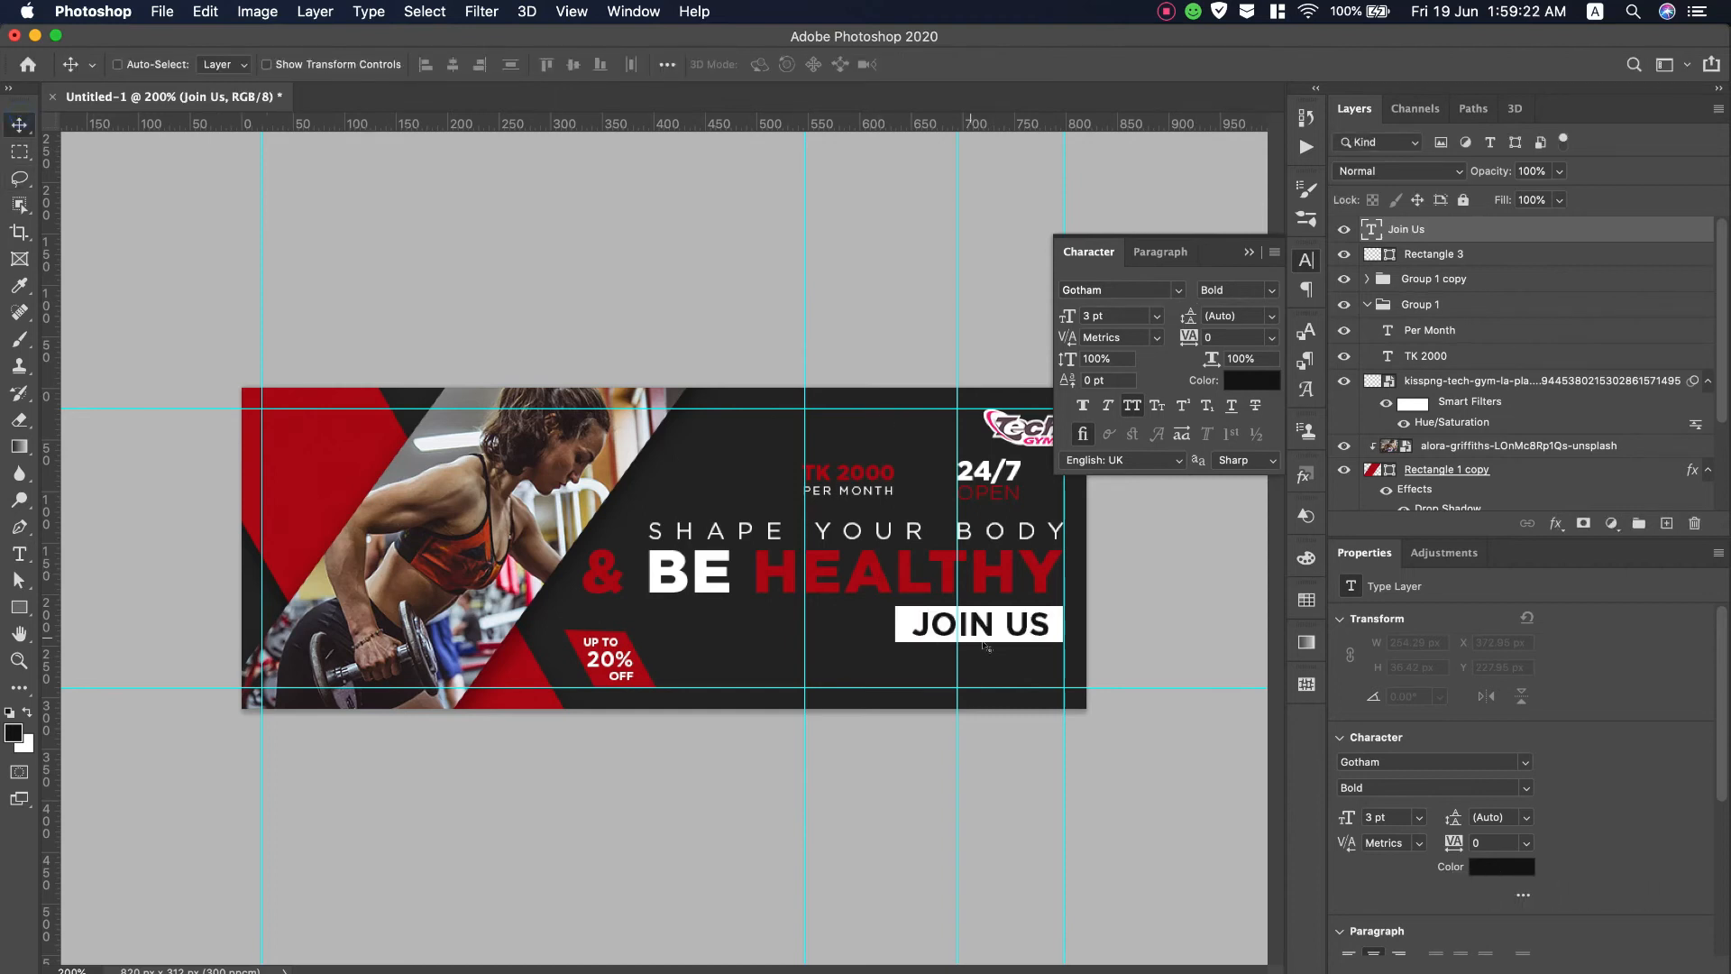
Scale the "Join Us" text down to about 83% and recolor it with the banner's dark red, #b30813
{"action": "key", "text": "super+t"}
{"action": "left_click_drag", "start_coordinate": [1046, 636], "coordinate": [1028, 636]}
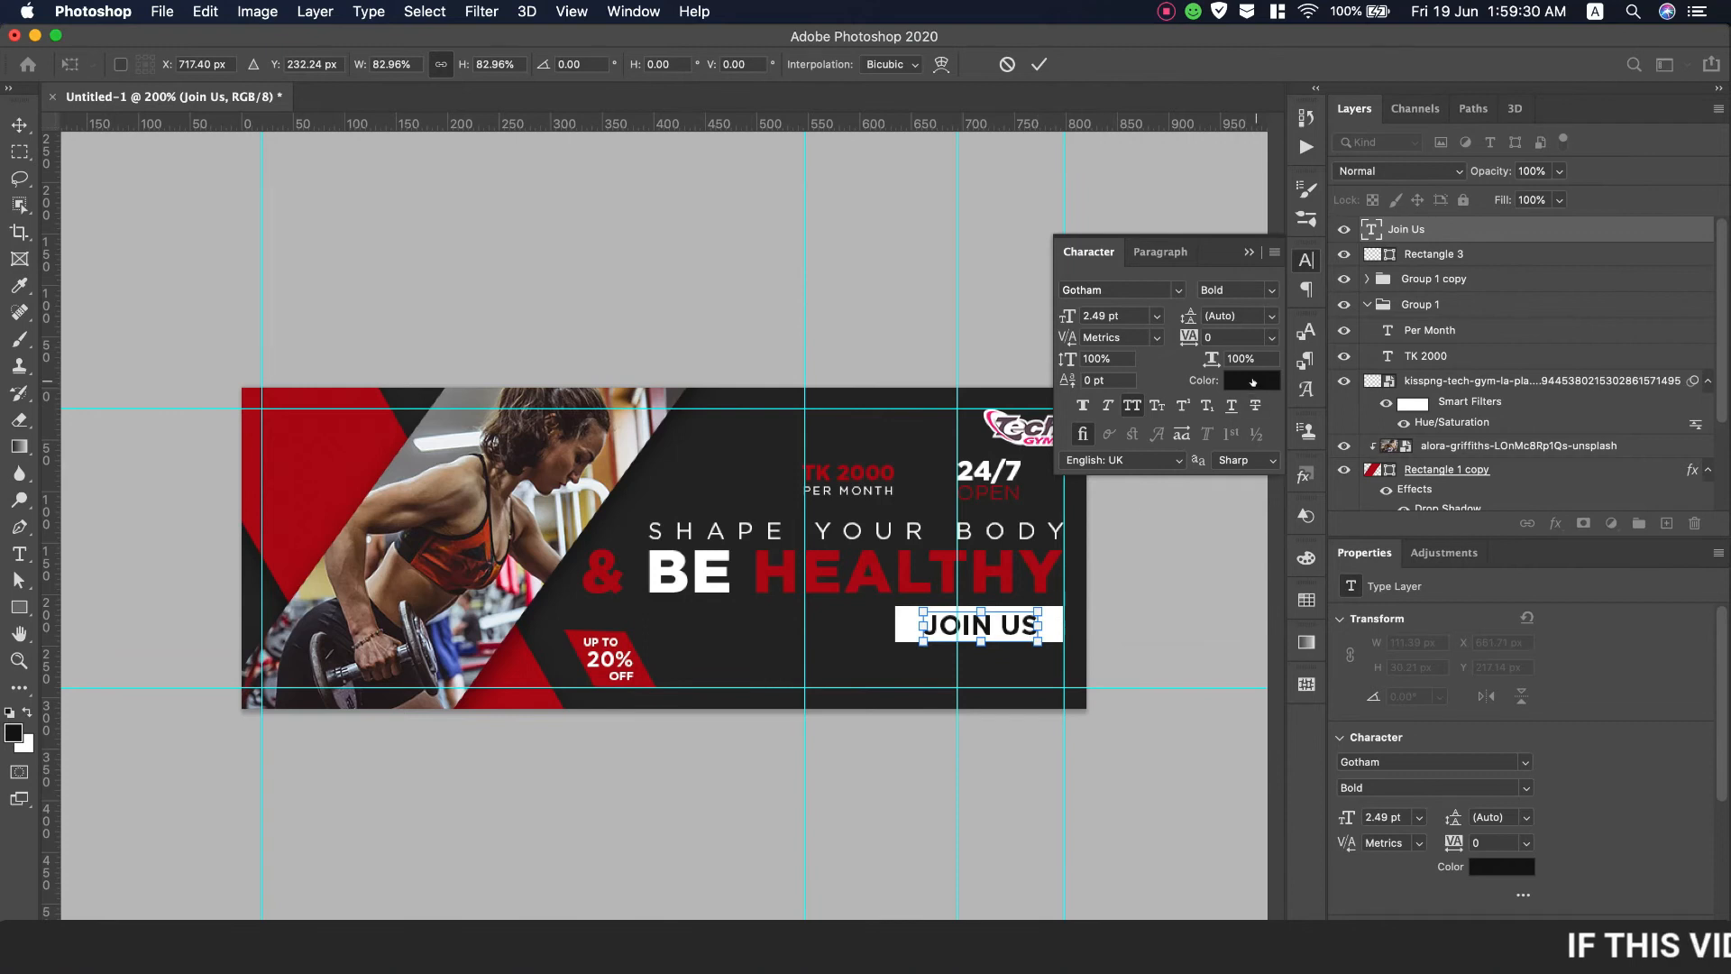
{"action": "key", "text": "Return"}
{"action": "left_click", "coordinate": [1251, 380]}
{"action": "left_click", "coordinate": [316, 457]}
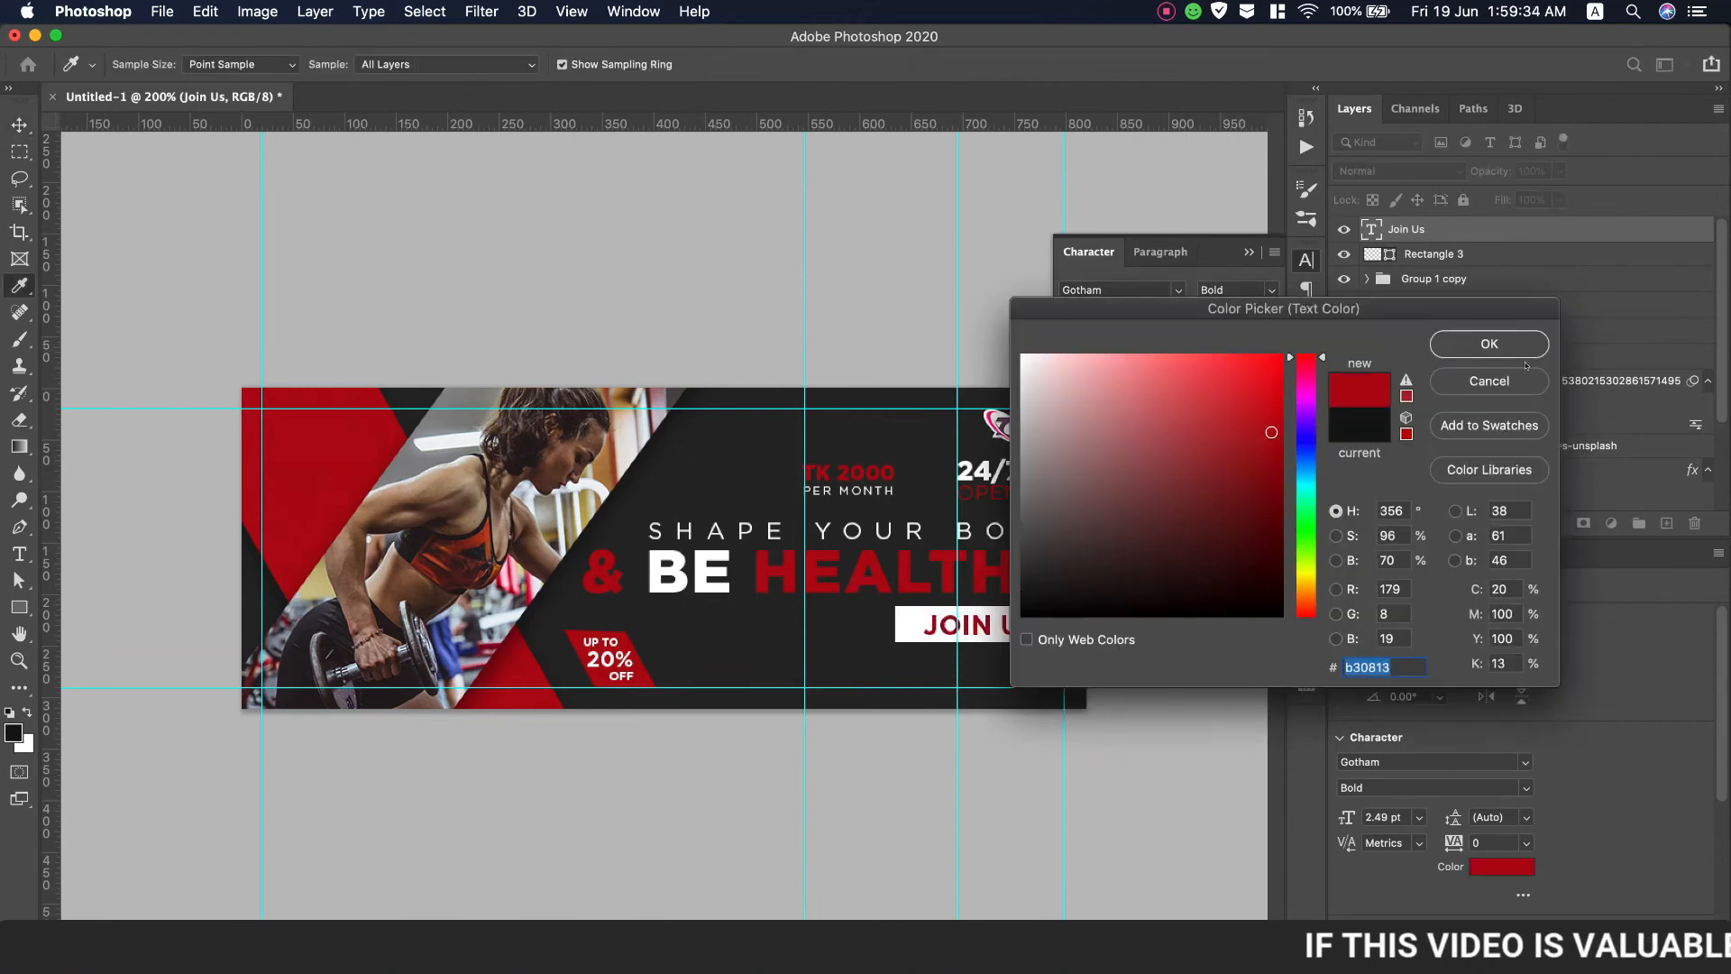
{"action": "left_click", "coordinate": [1490, 343]}
Narrow the white rectangle from its left edge to about 147 px wide and select it together with the "Join Us" text layer
{"action": "left_click", "coordinate": [1490, 255]}
{"action": "key", "text": "super+t"}
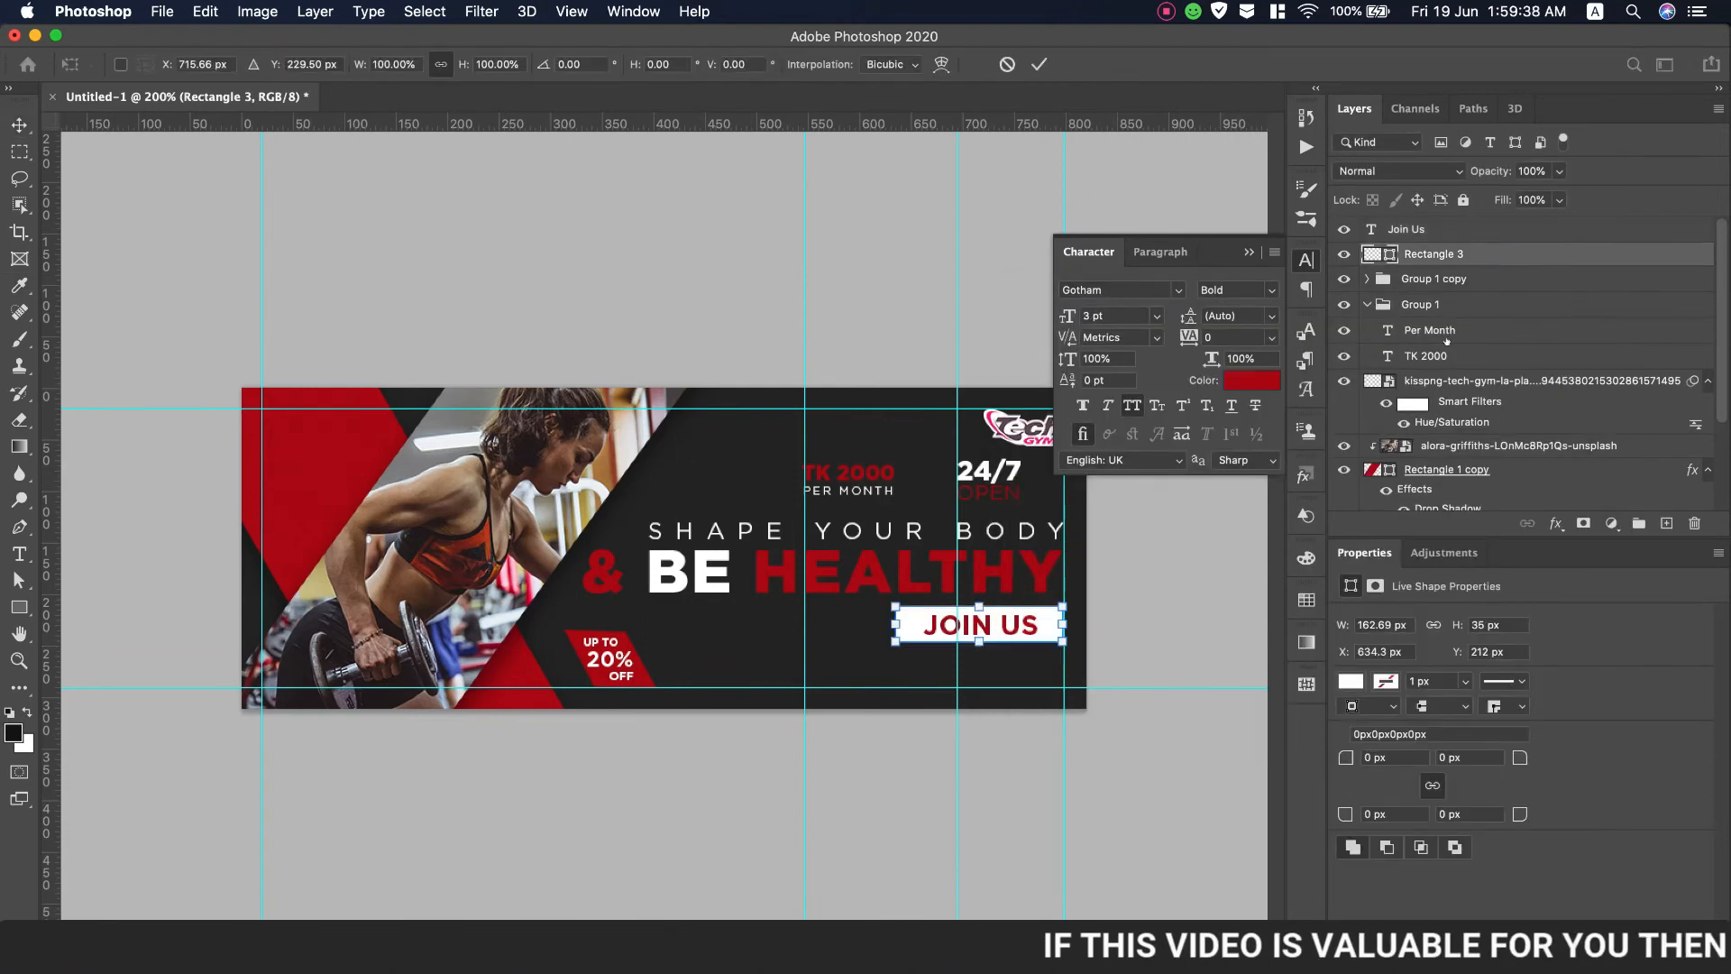
{"action": "left_click_drag", "start_coordinate": [904, 619], "coordinate": [913, 622]}
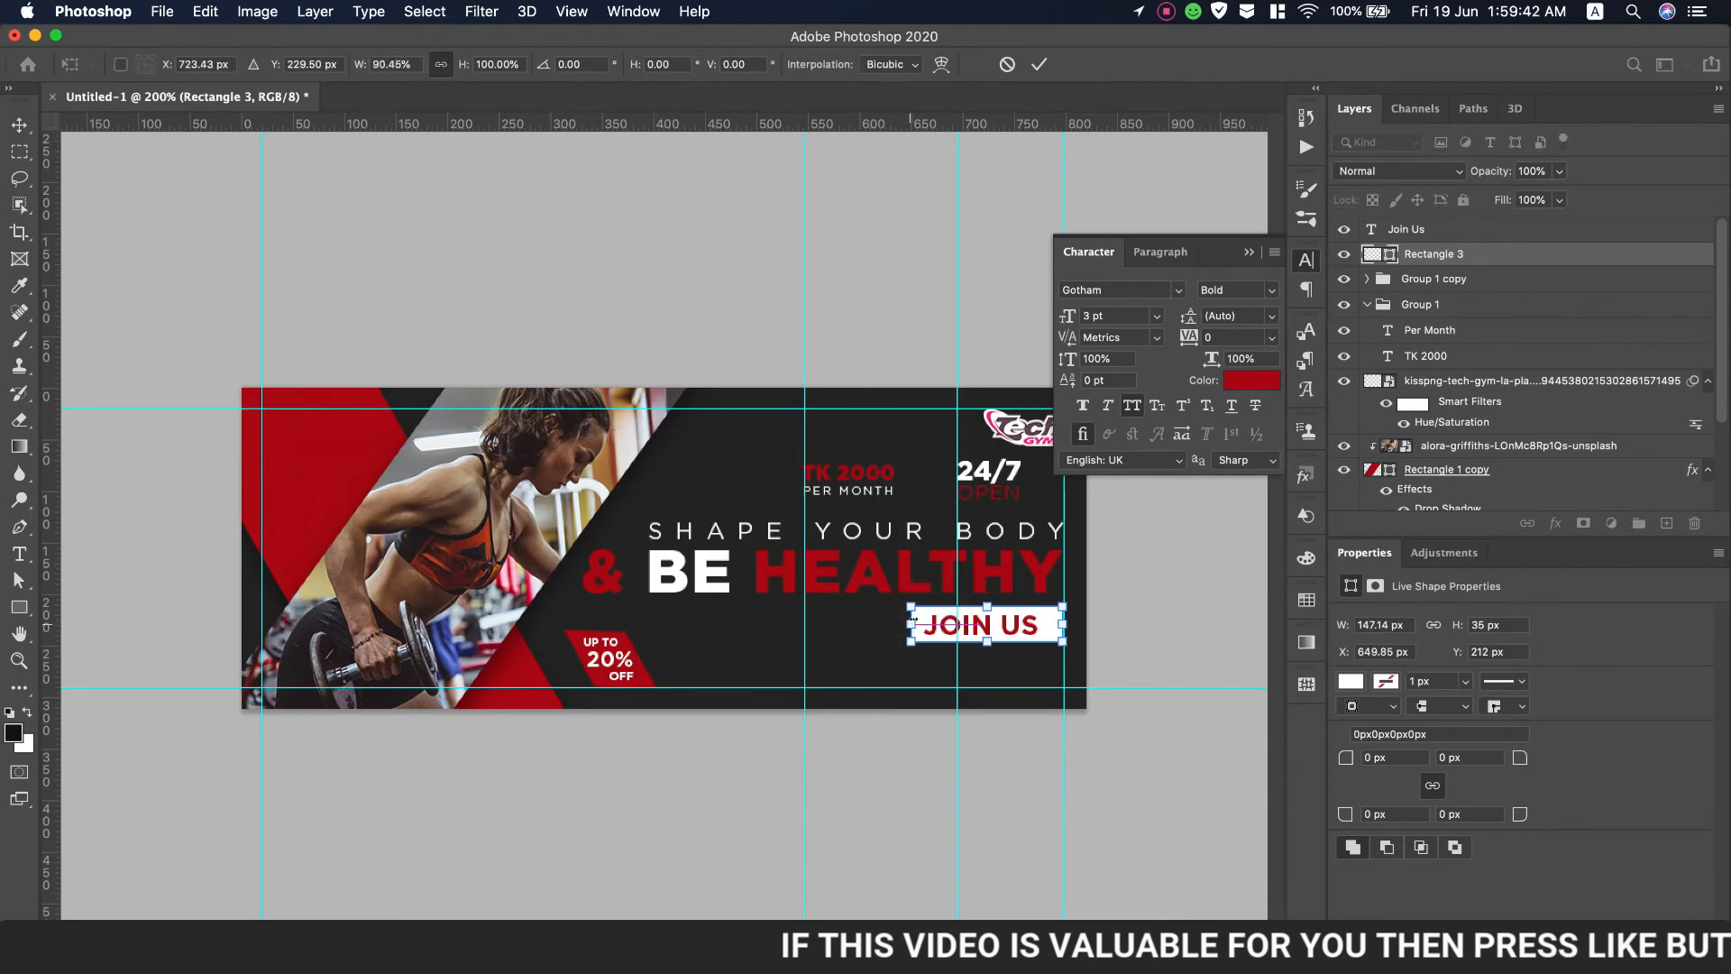
{"action": "left_click", "coordinate": [1038, 64]}
{"action": "left_click", "coordinate": [1514, 228], "text": "shift"}
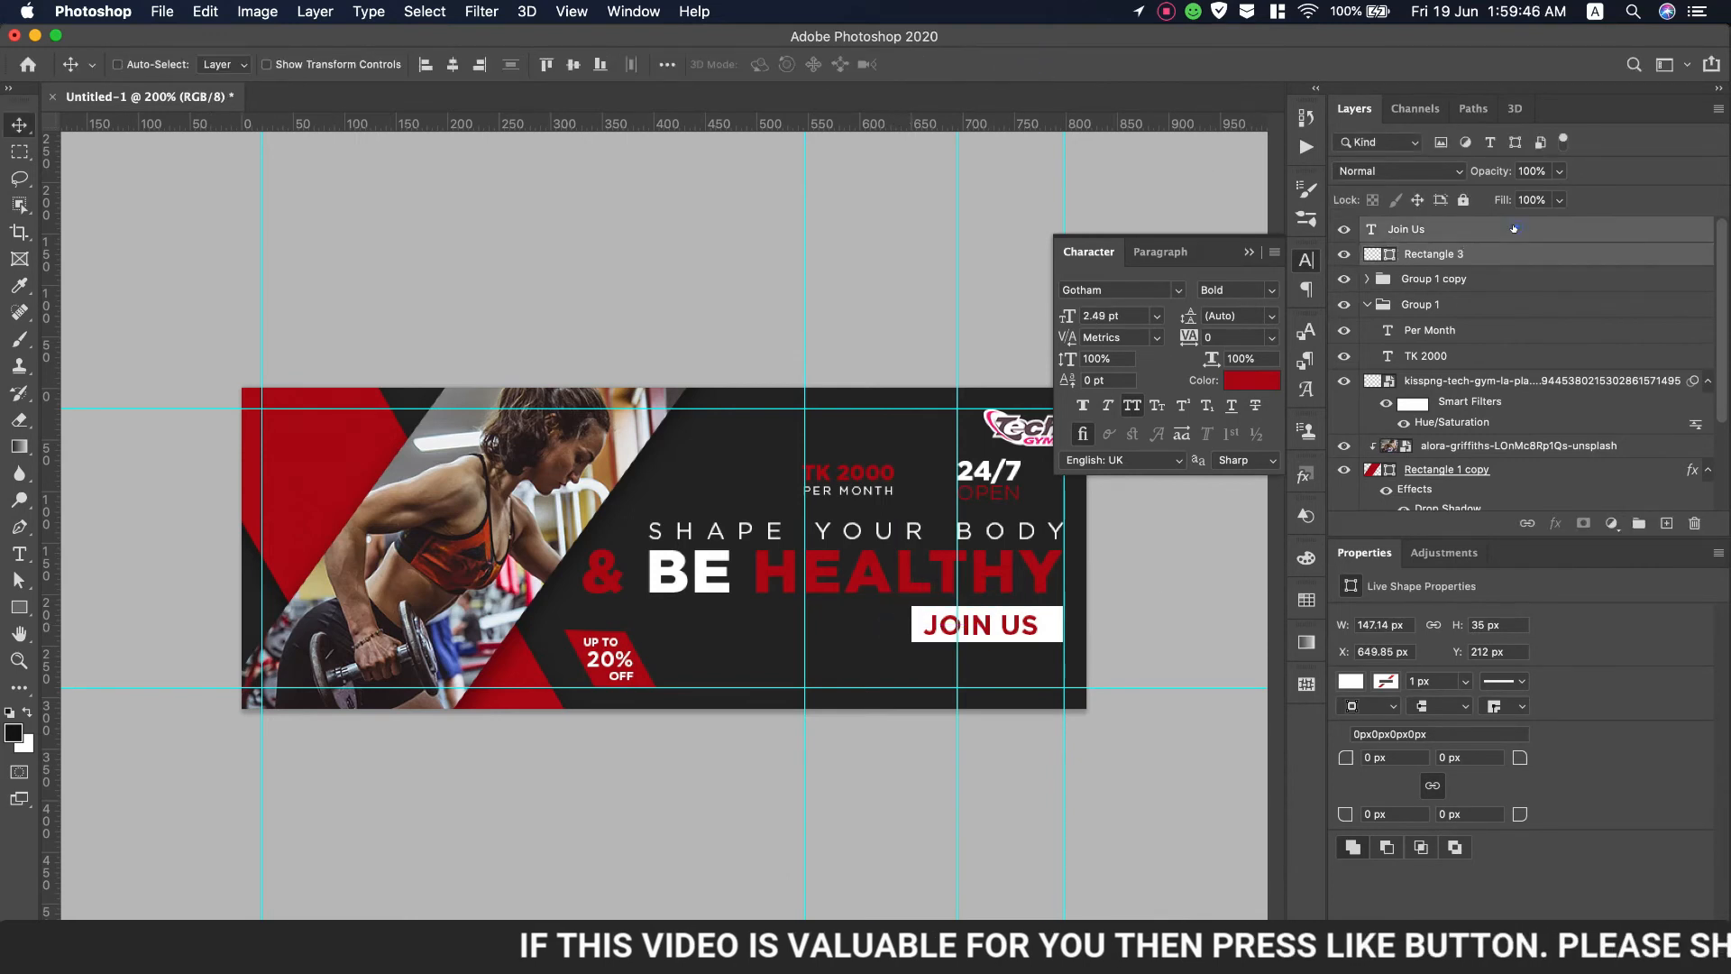
Center the "Join Us" text horizontally on the white rectangle
{"action": "left_click", "coordinate": [452, 64]}
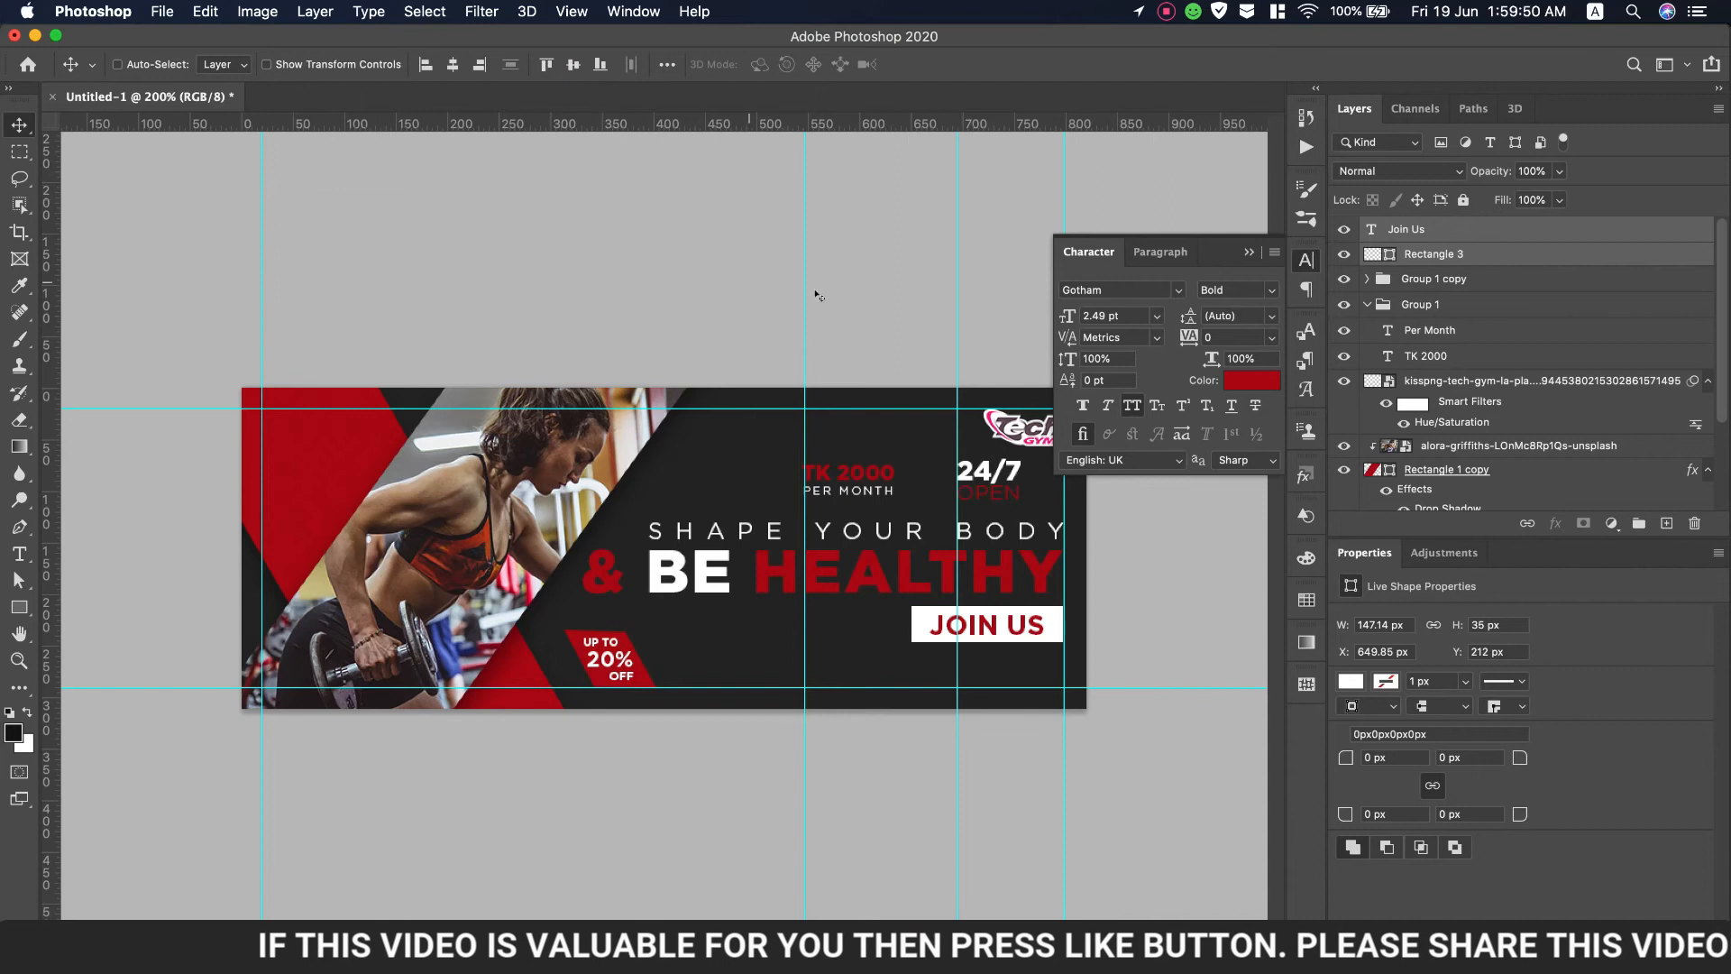
{"action": "left_click", "coordinate": [1249, 253]}
Place the kisspng telephone image as an embedded object, scaled down to about 14 × 11 px, below the white rectangle's right end
{"action": "left_click", "coordinate": [19, 660]}
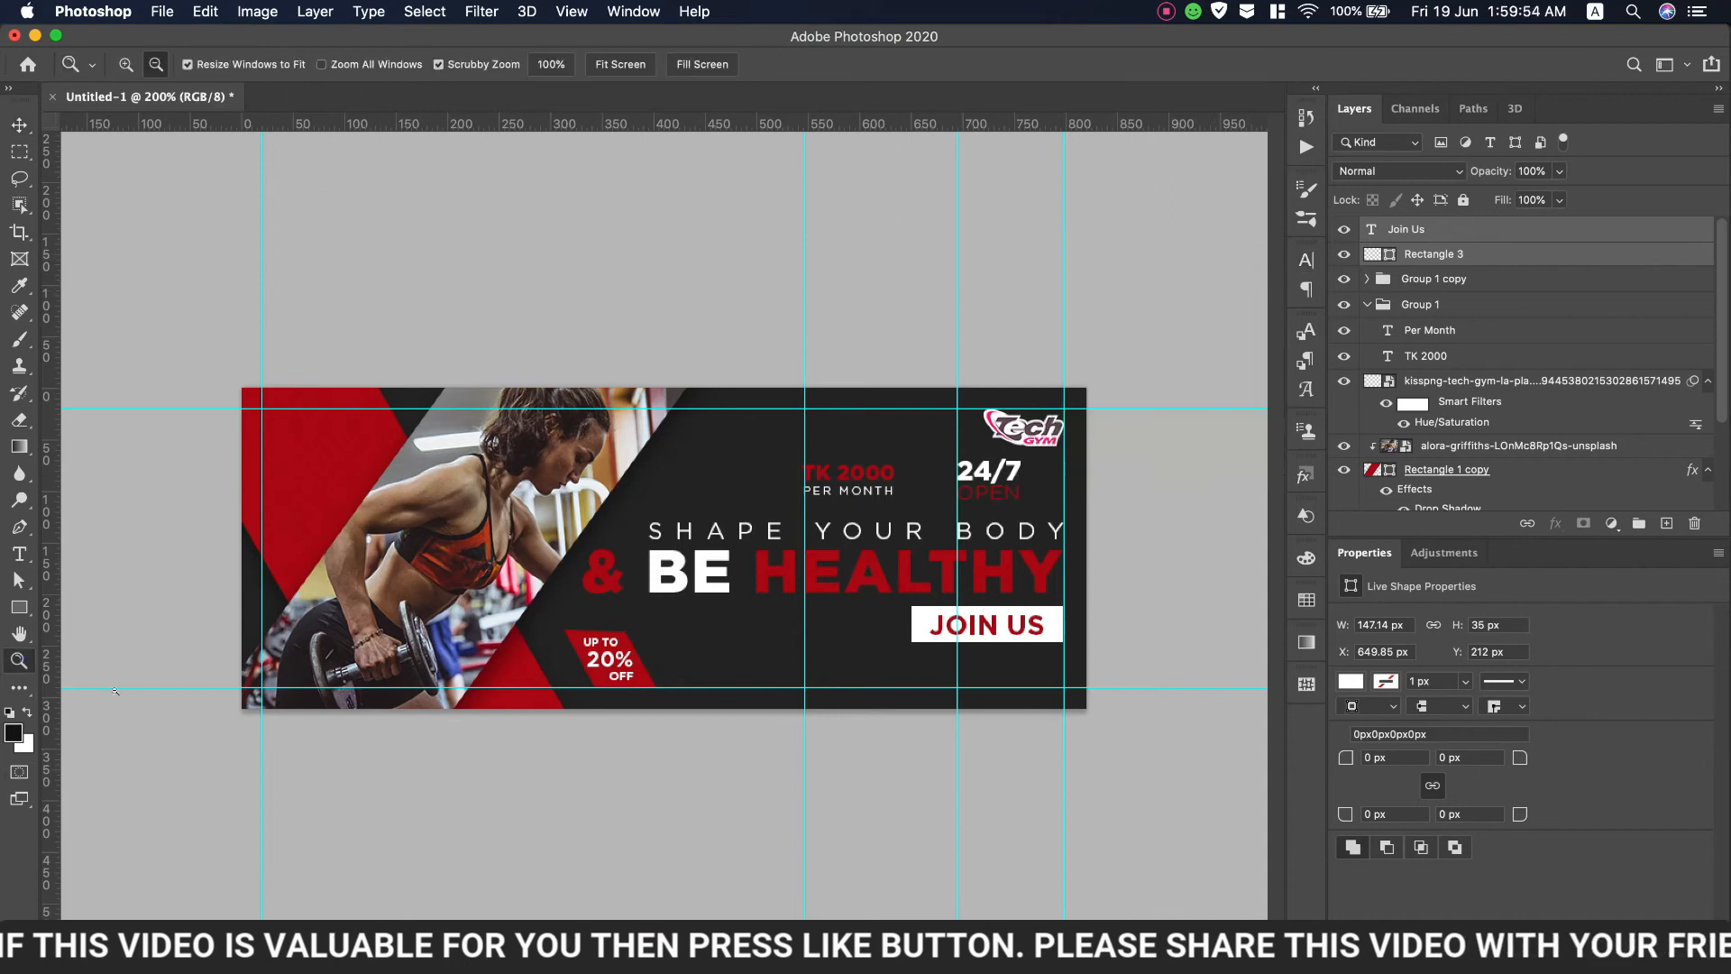
{"action": "left_click", "coordinate": [1027, 669], "text": "alt"}
{"action": "left_click", "coordinate": [839, 601]}
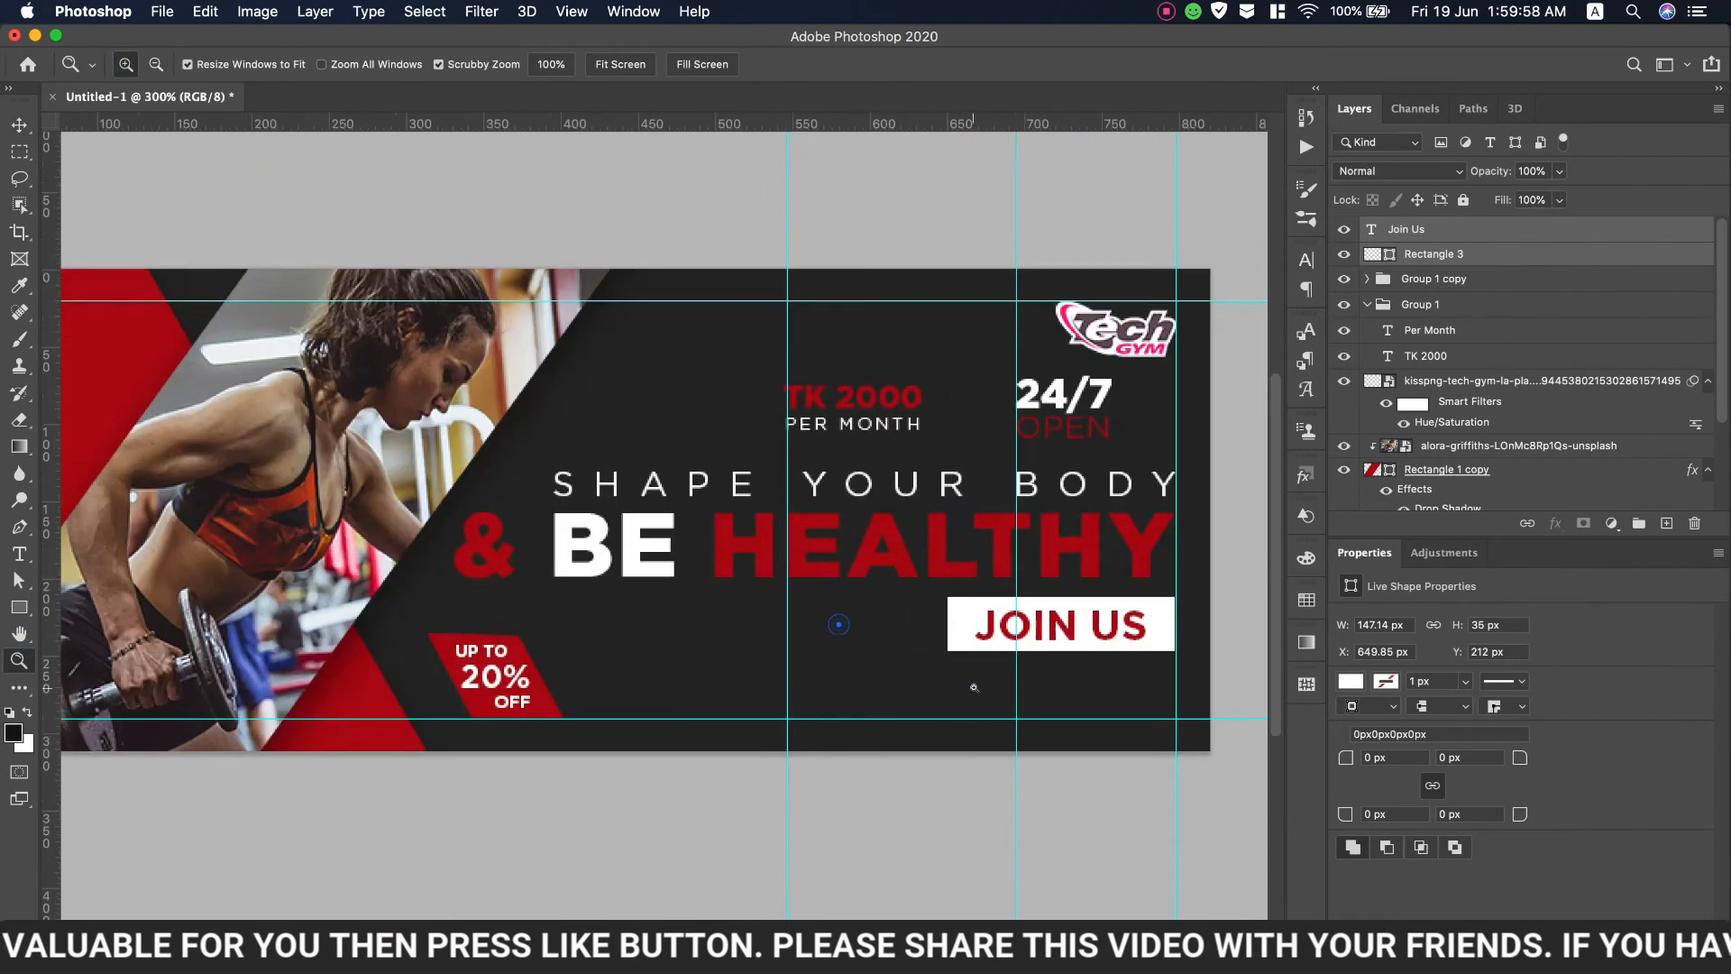
{"action": "left_click", "coordinate": [1097, 730]}
{"action": "scroll", "coordinate": [663, 442], "scroll_direction": "right", "scroll_amount": 5}
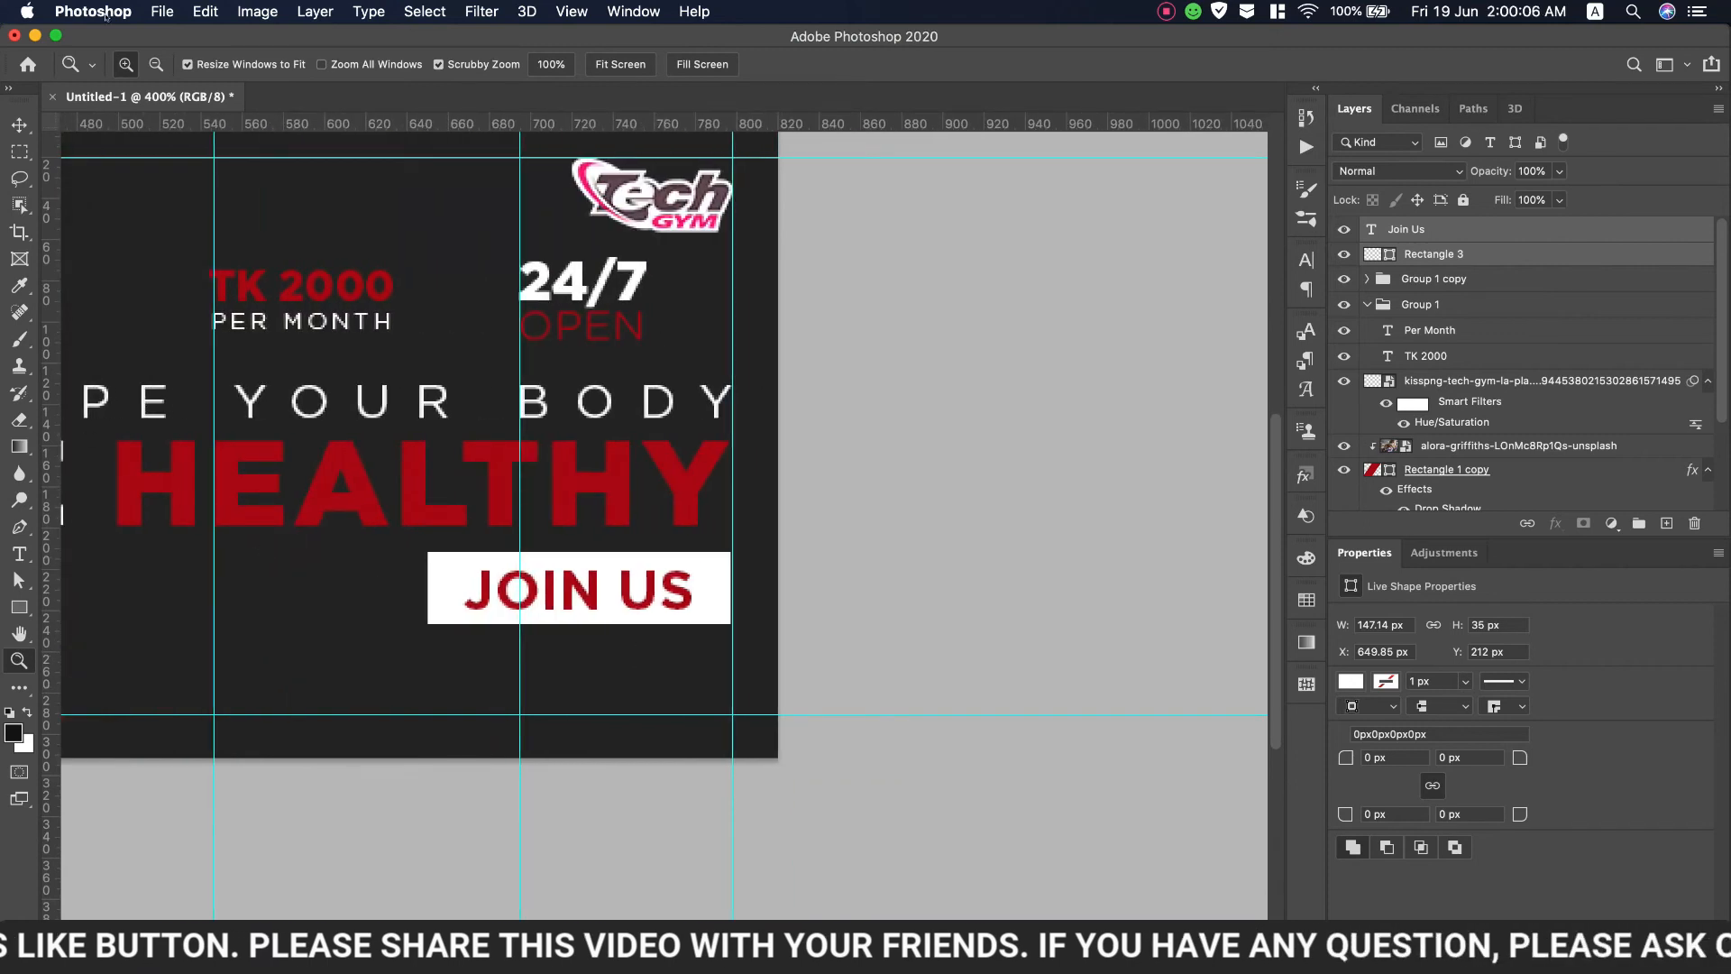
{"action": "left_click", "coordinate": [162, 11]}
{"action": "left_click", "coordinate": [226, 406]}
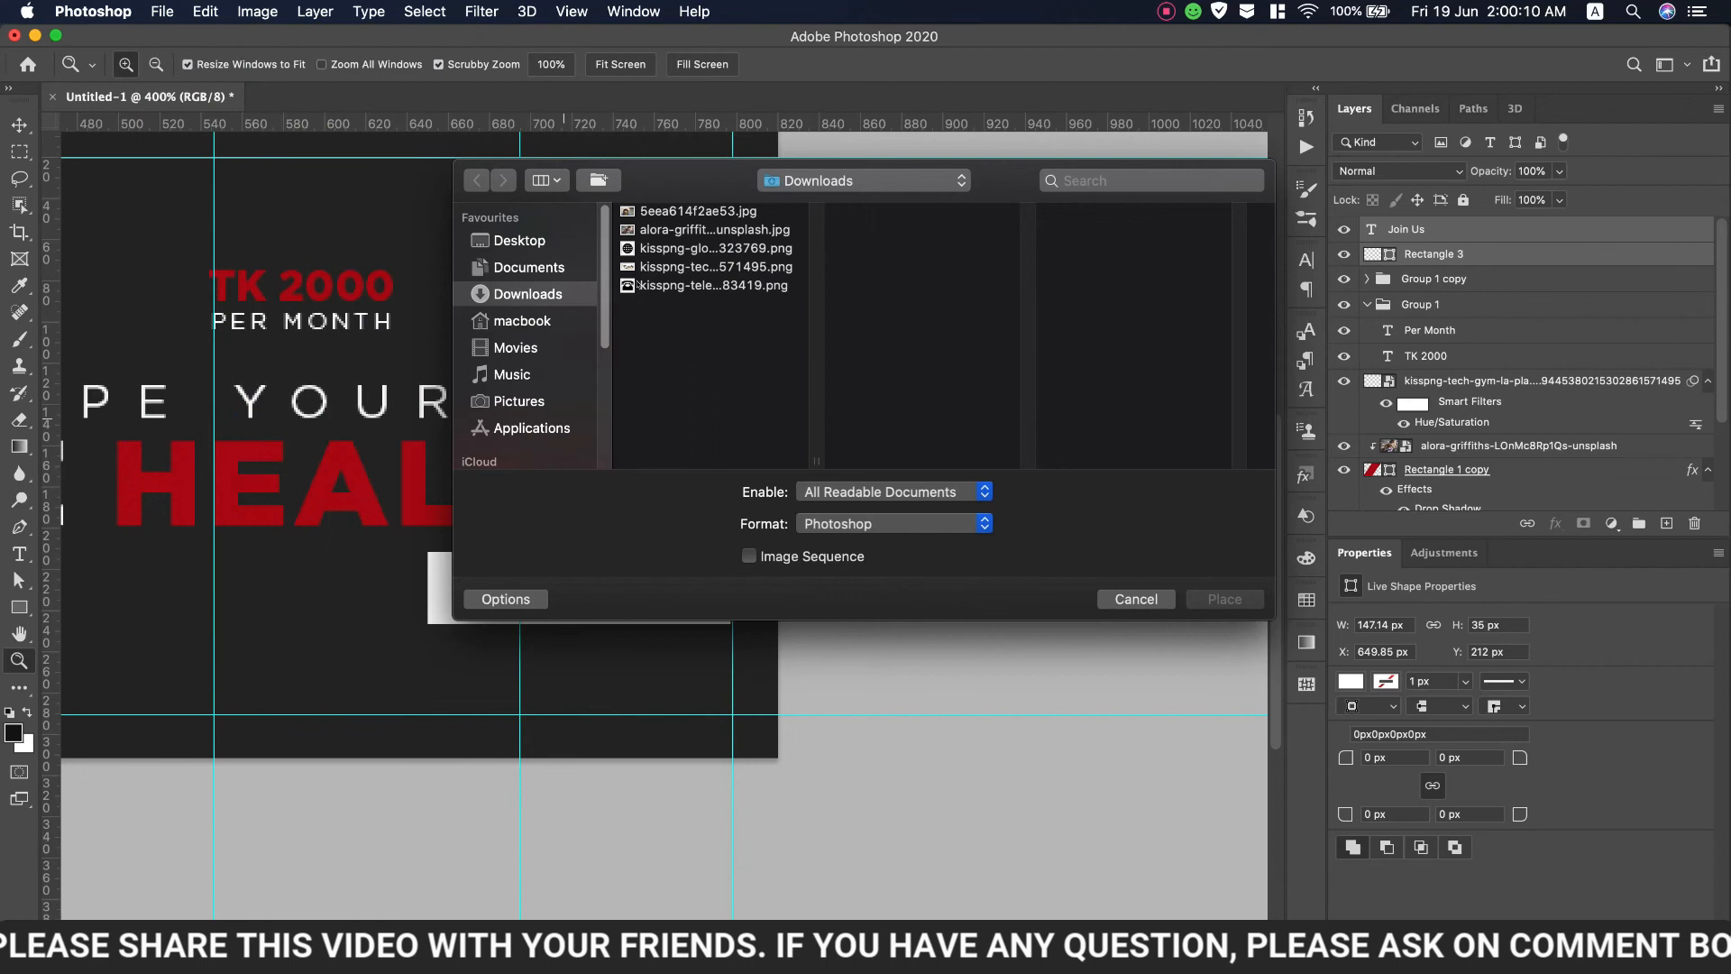
{"action": "double_click", "coordinate": [638, 285]}
{"action": "left_click_drag", "start_coordinate": [773, 715], "coordinate": [717, 665]}
{"action": "key", "text": "Return"}
{"action": "key", "text": "z"}
{"action": "key", "text": "v"}
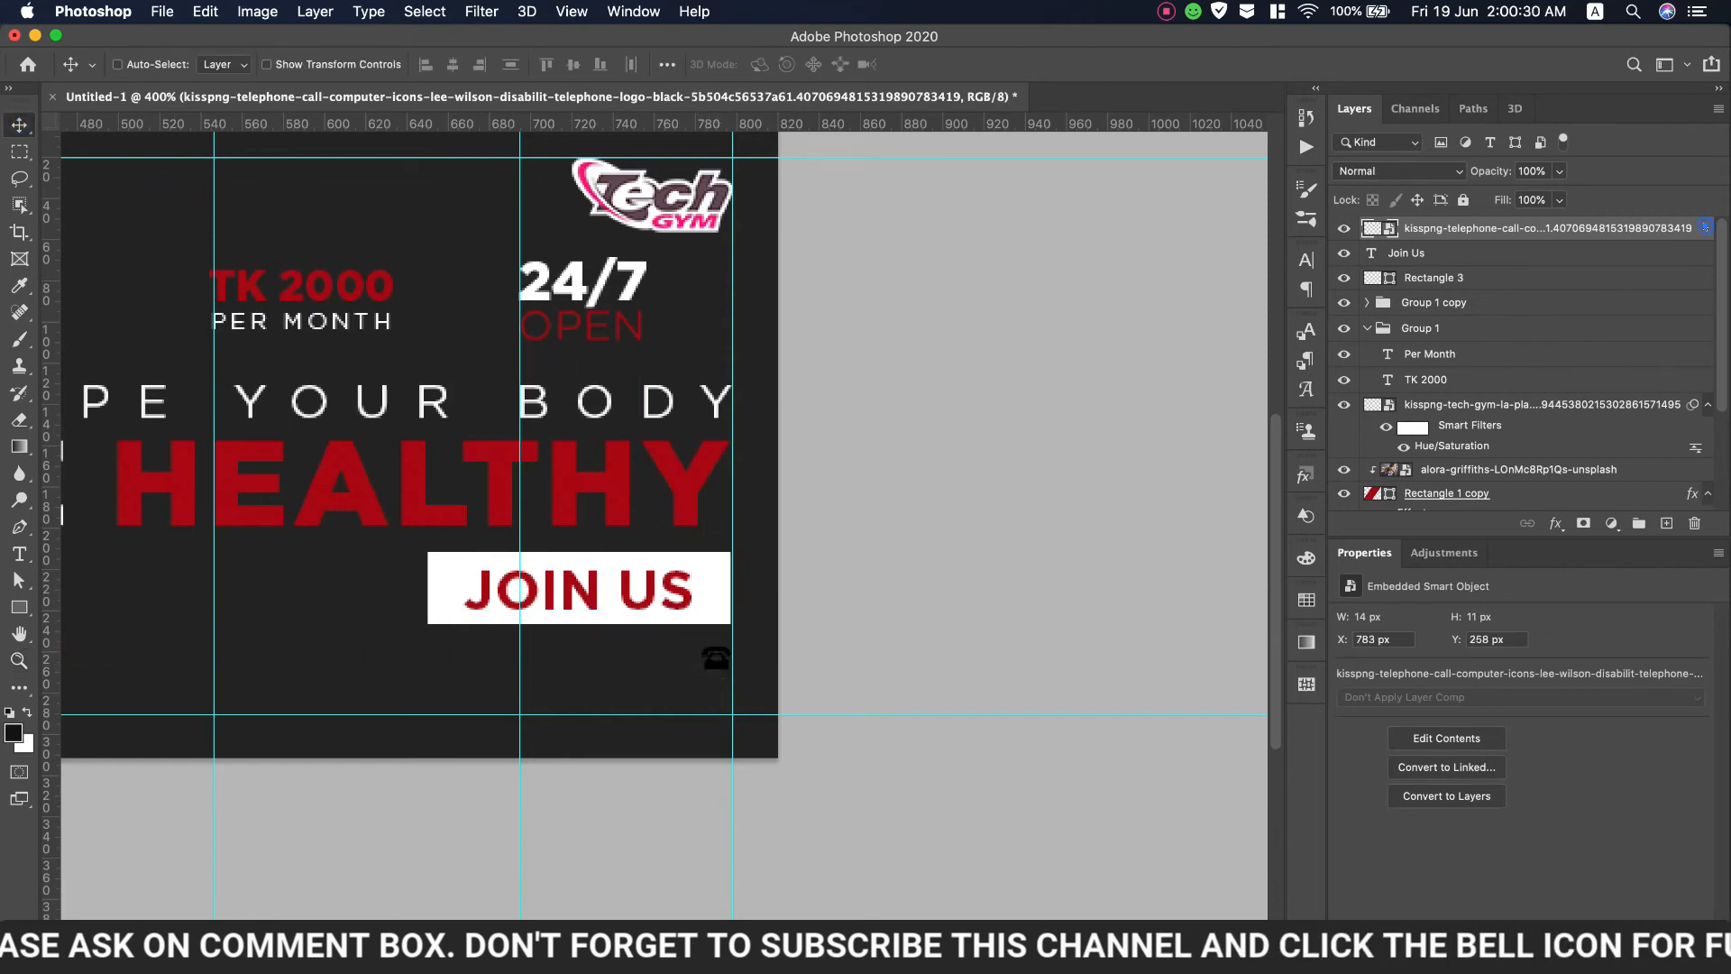
Give the telephone icon a Color Overlay in the headline's dark red, #b30813
{"action": "double_click", "coordinate": [1704, 228]}
{"action": "left_click", "coordinate": [1043, 574]}
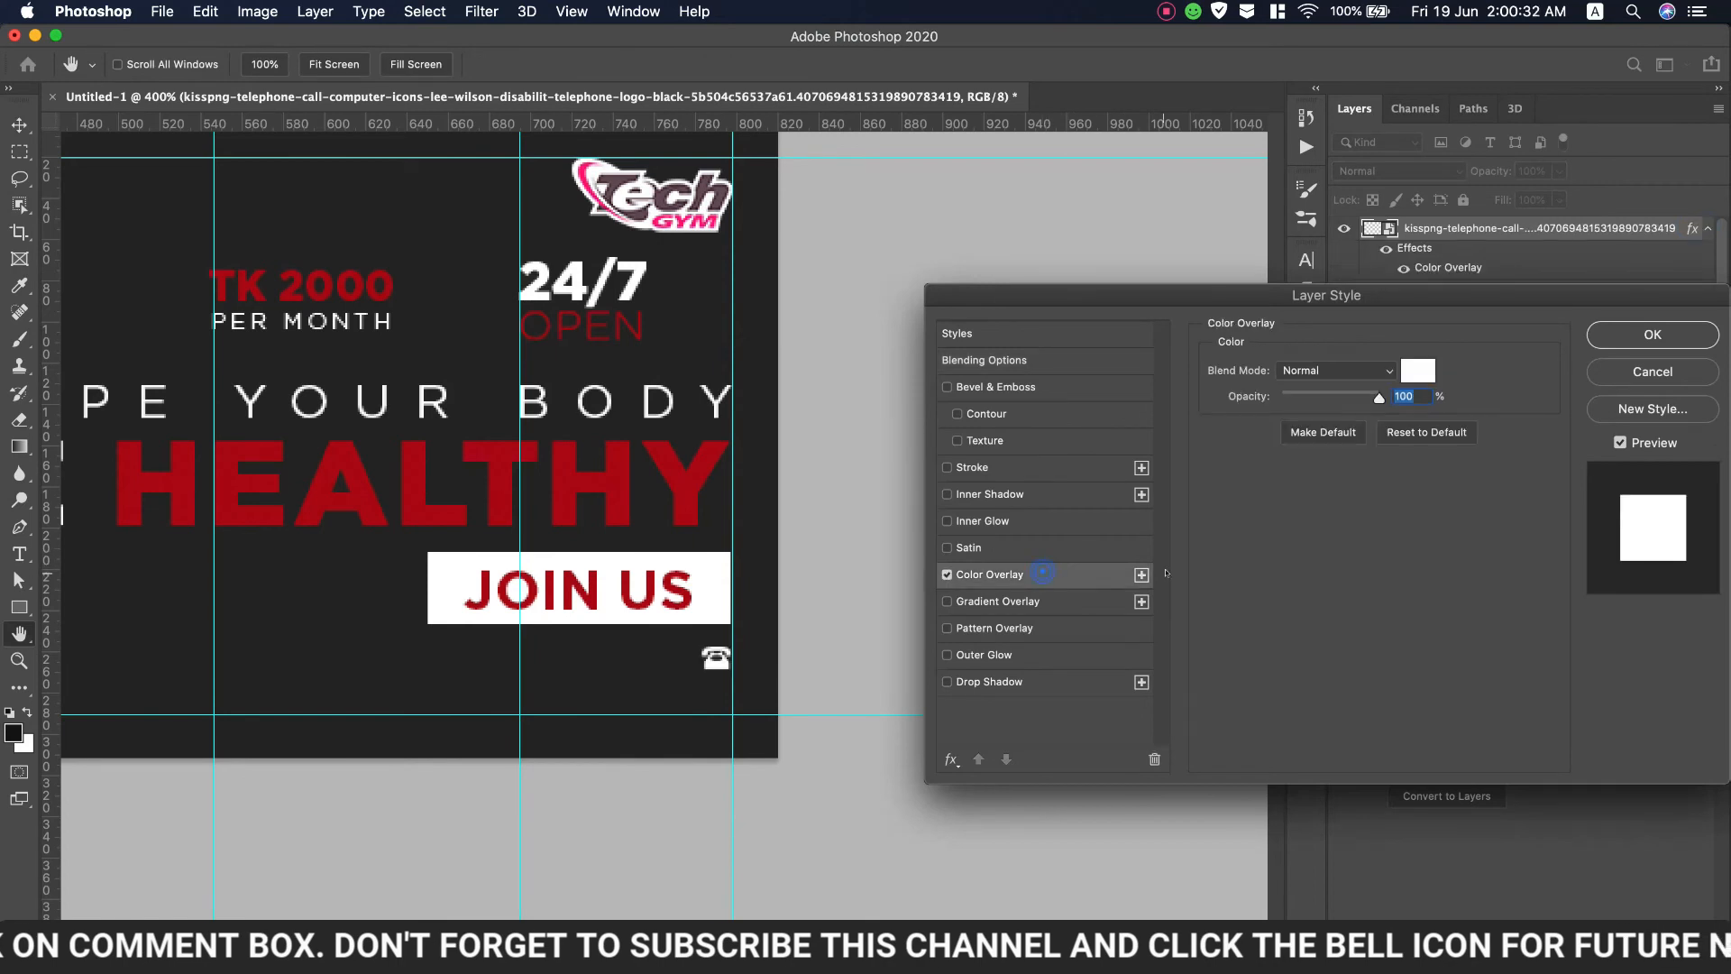
{"action": "left_click", "coordinate": [1639, 330]}
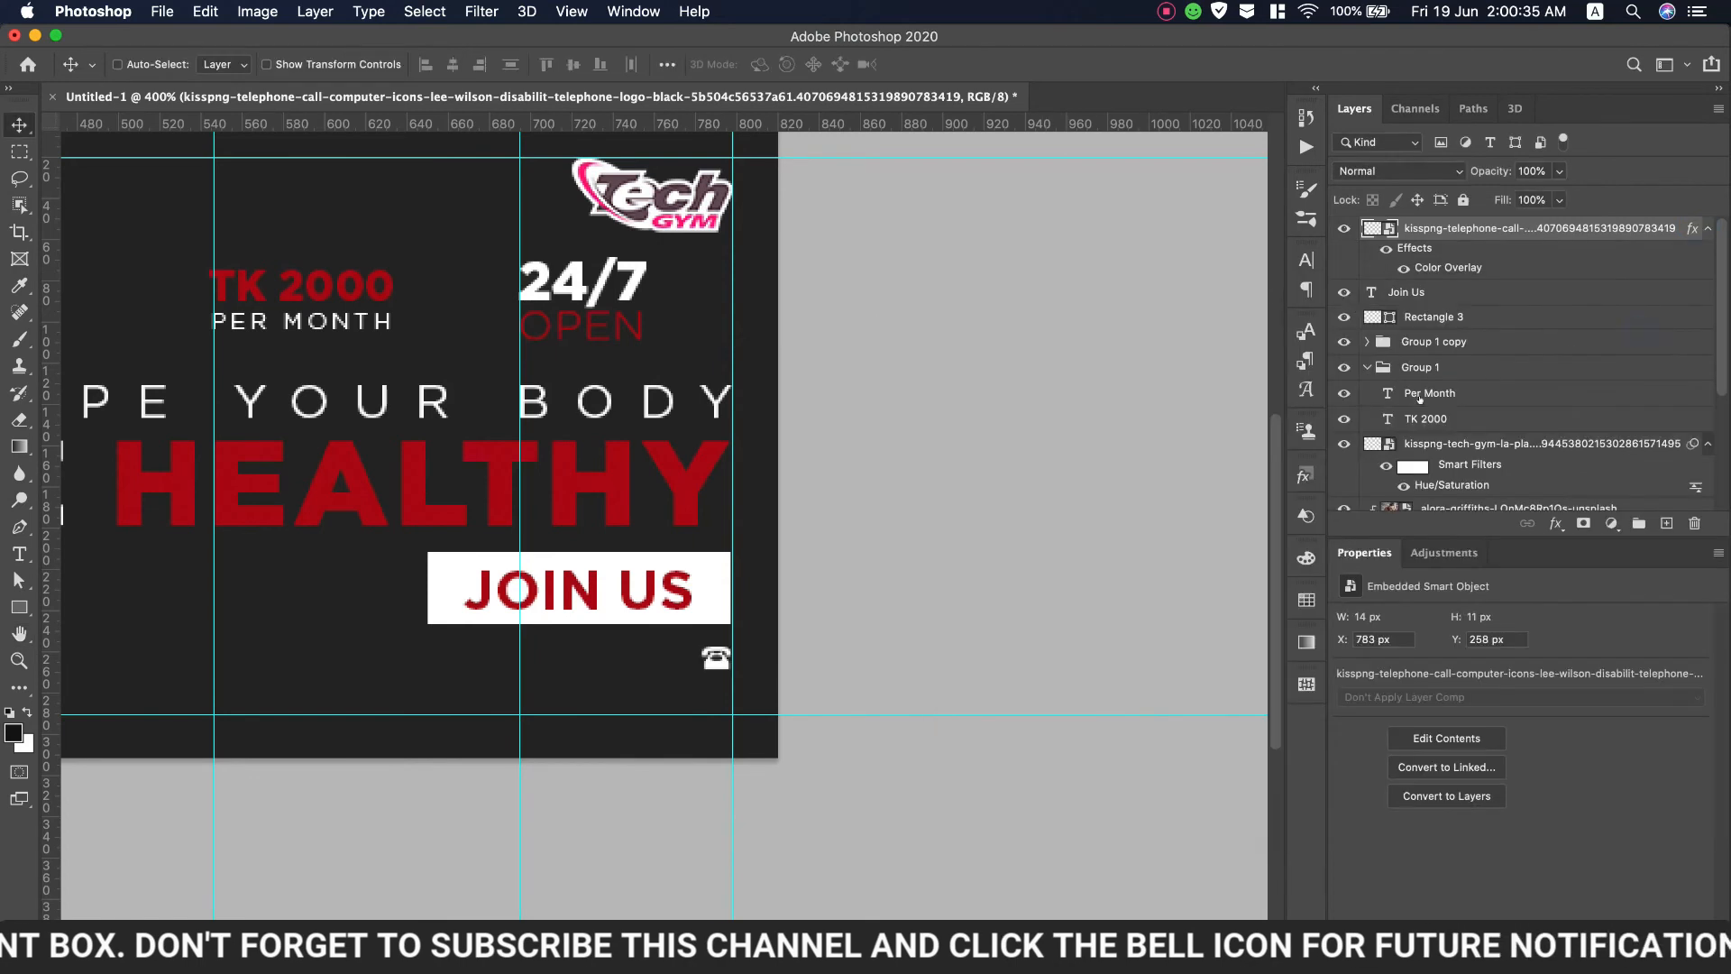
{"action": "double_click", "coordinate": [1578, 269]}
{"action": "left_click", "coordinate": [1430, 365]}
{"action": "left_click", "coordinate": [421, 514]}
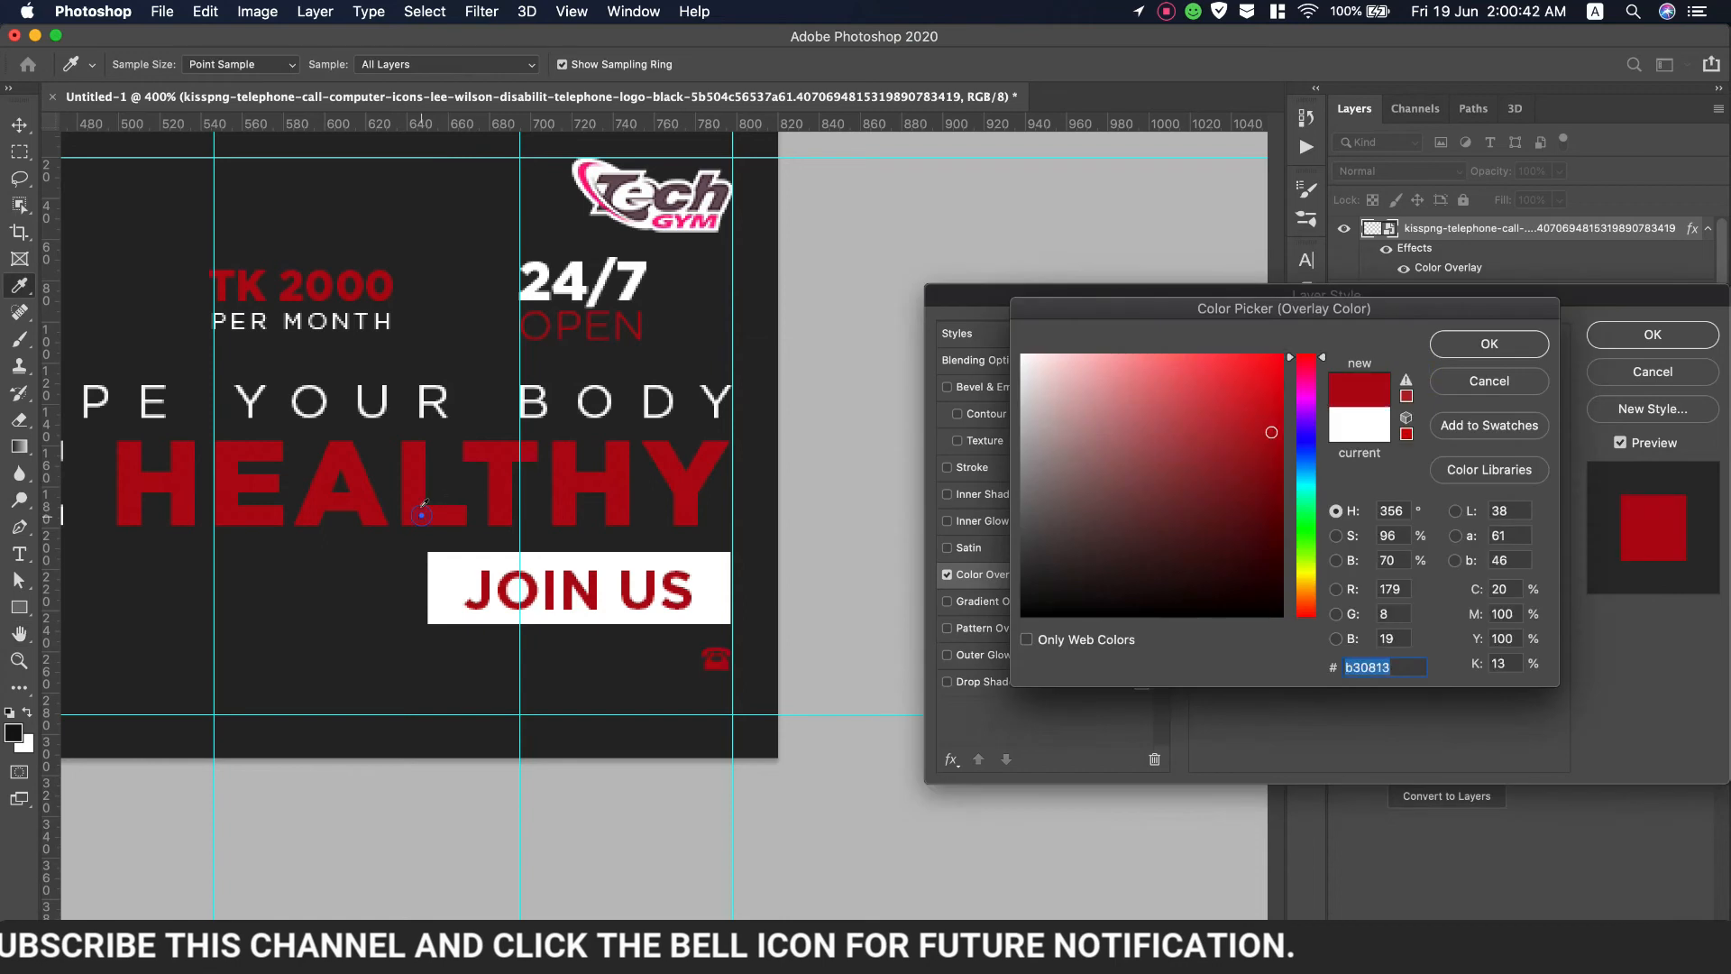
{"action": "left_click", "coordinate": [1514, 355]}
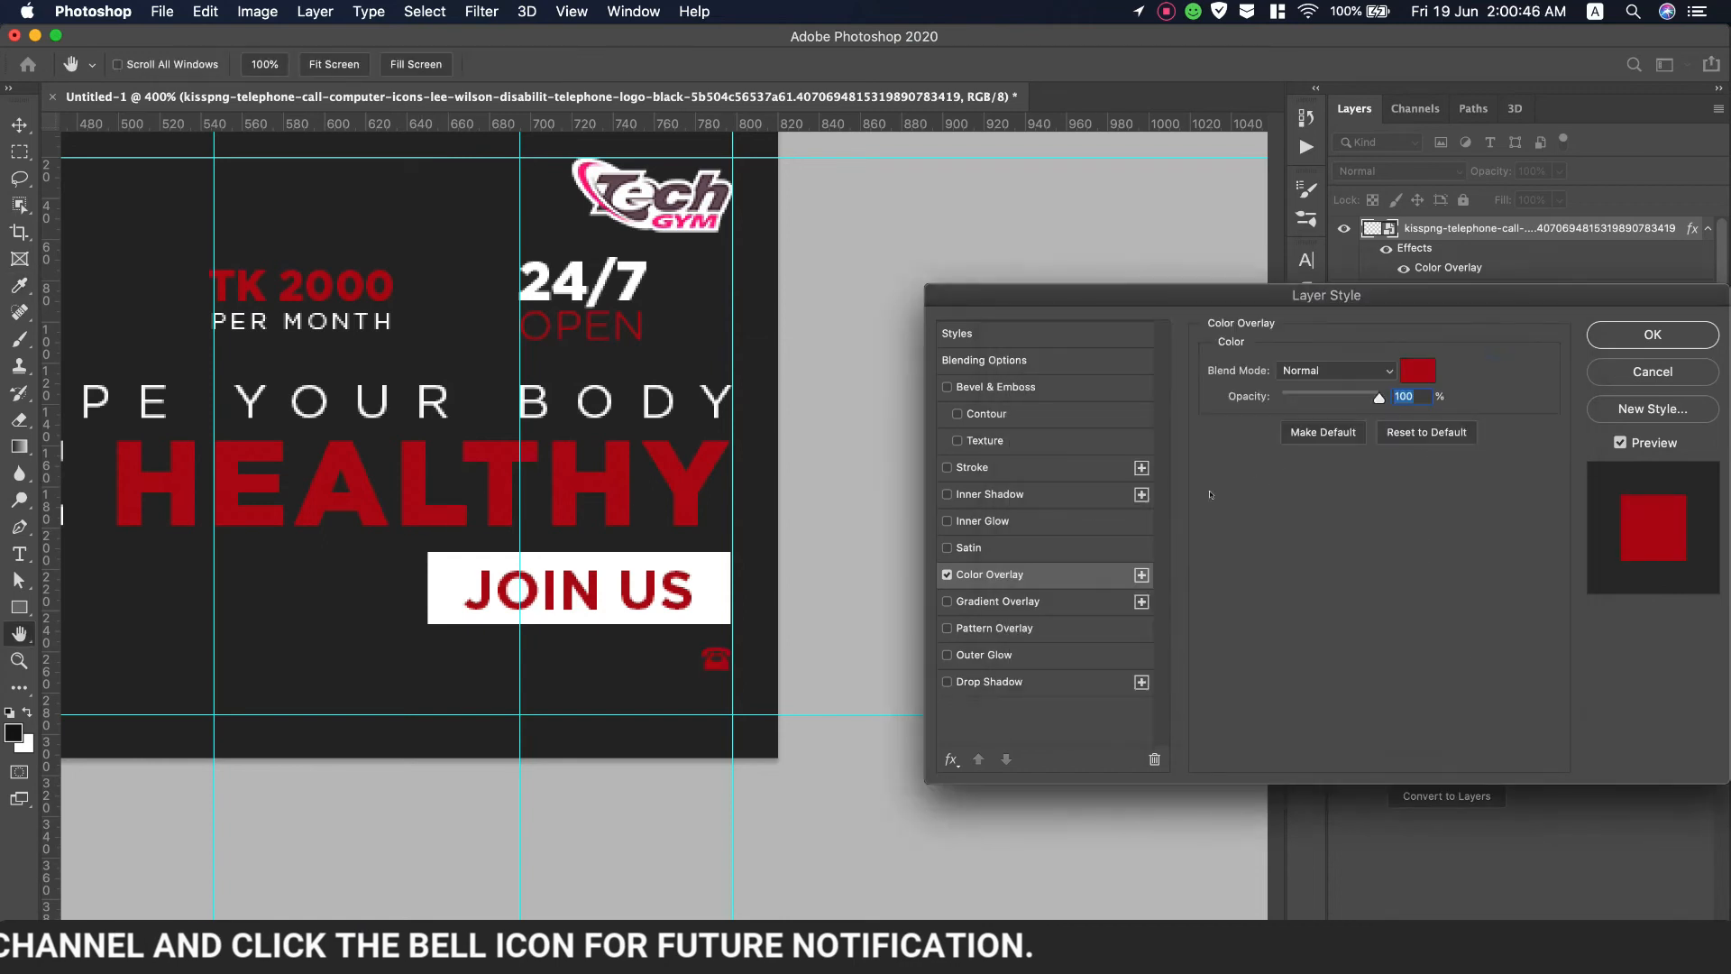
{"action": "key", "text": "Return"}
Place the kisspng globe image as an embedded object, scaled to 0.13% (about 14 px wide), directly below the telephone icon
{"action": "left_click", "coordinate": [163, 11]}
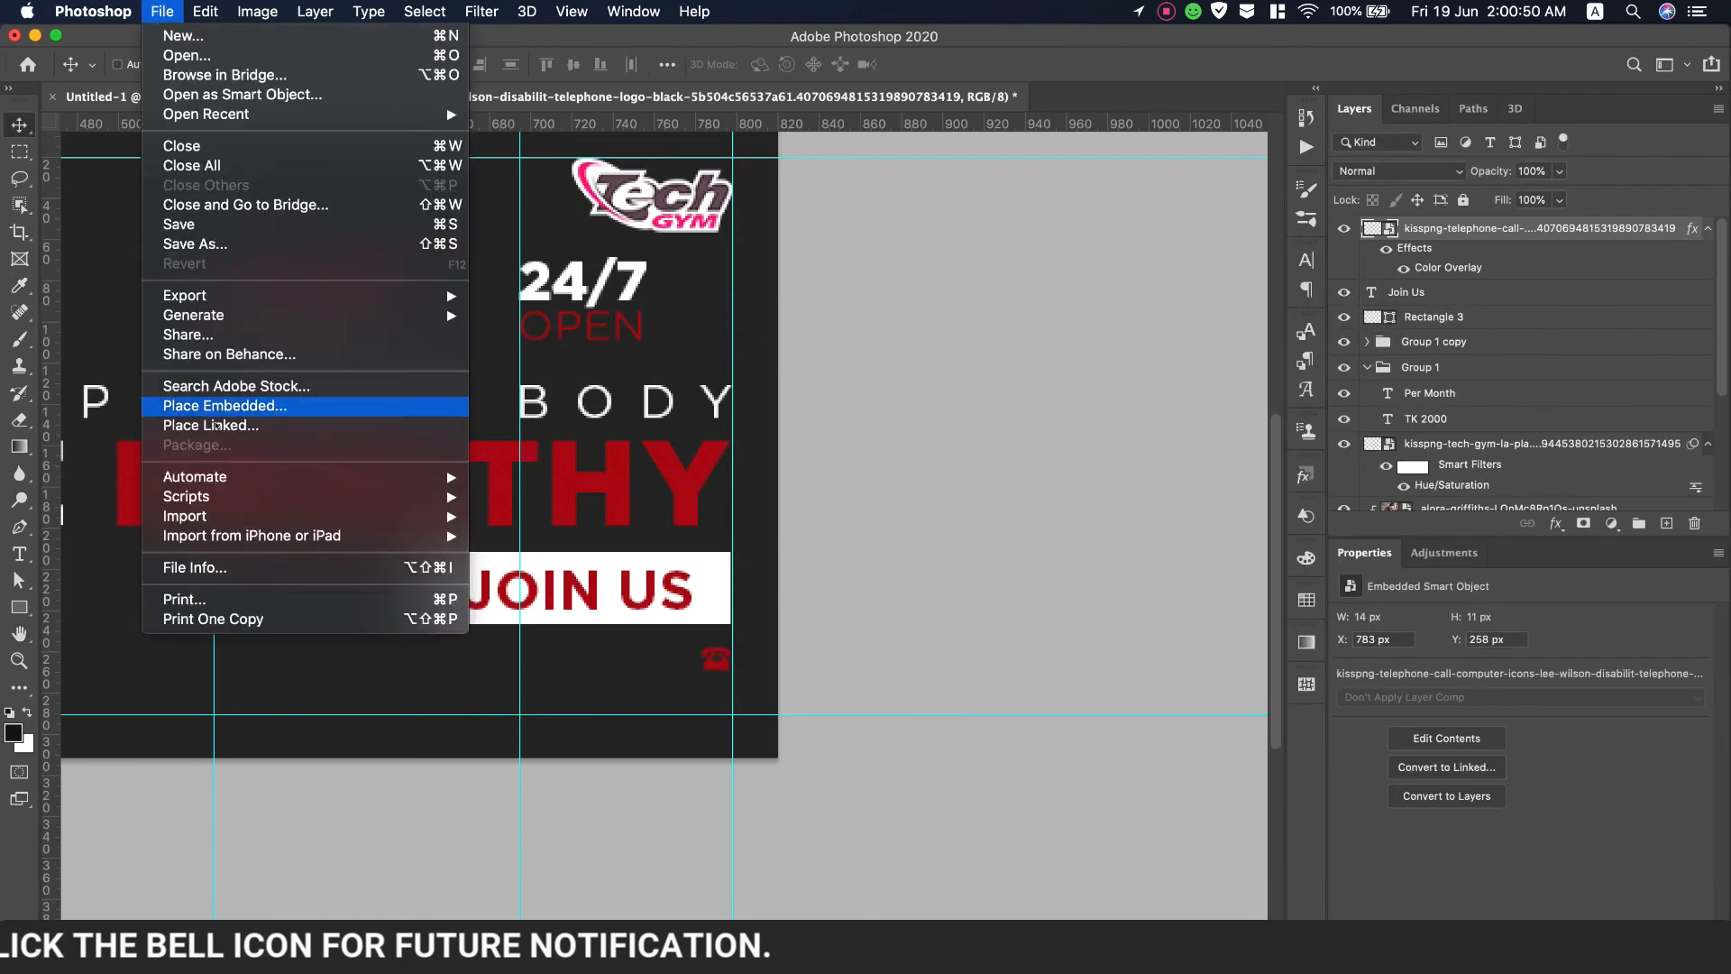
{"action": "left_click", "coordinate": [262, 403]}
{"action": "double_click", "coordinate": [676, 248]}
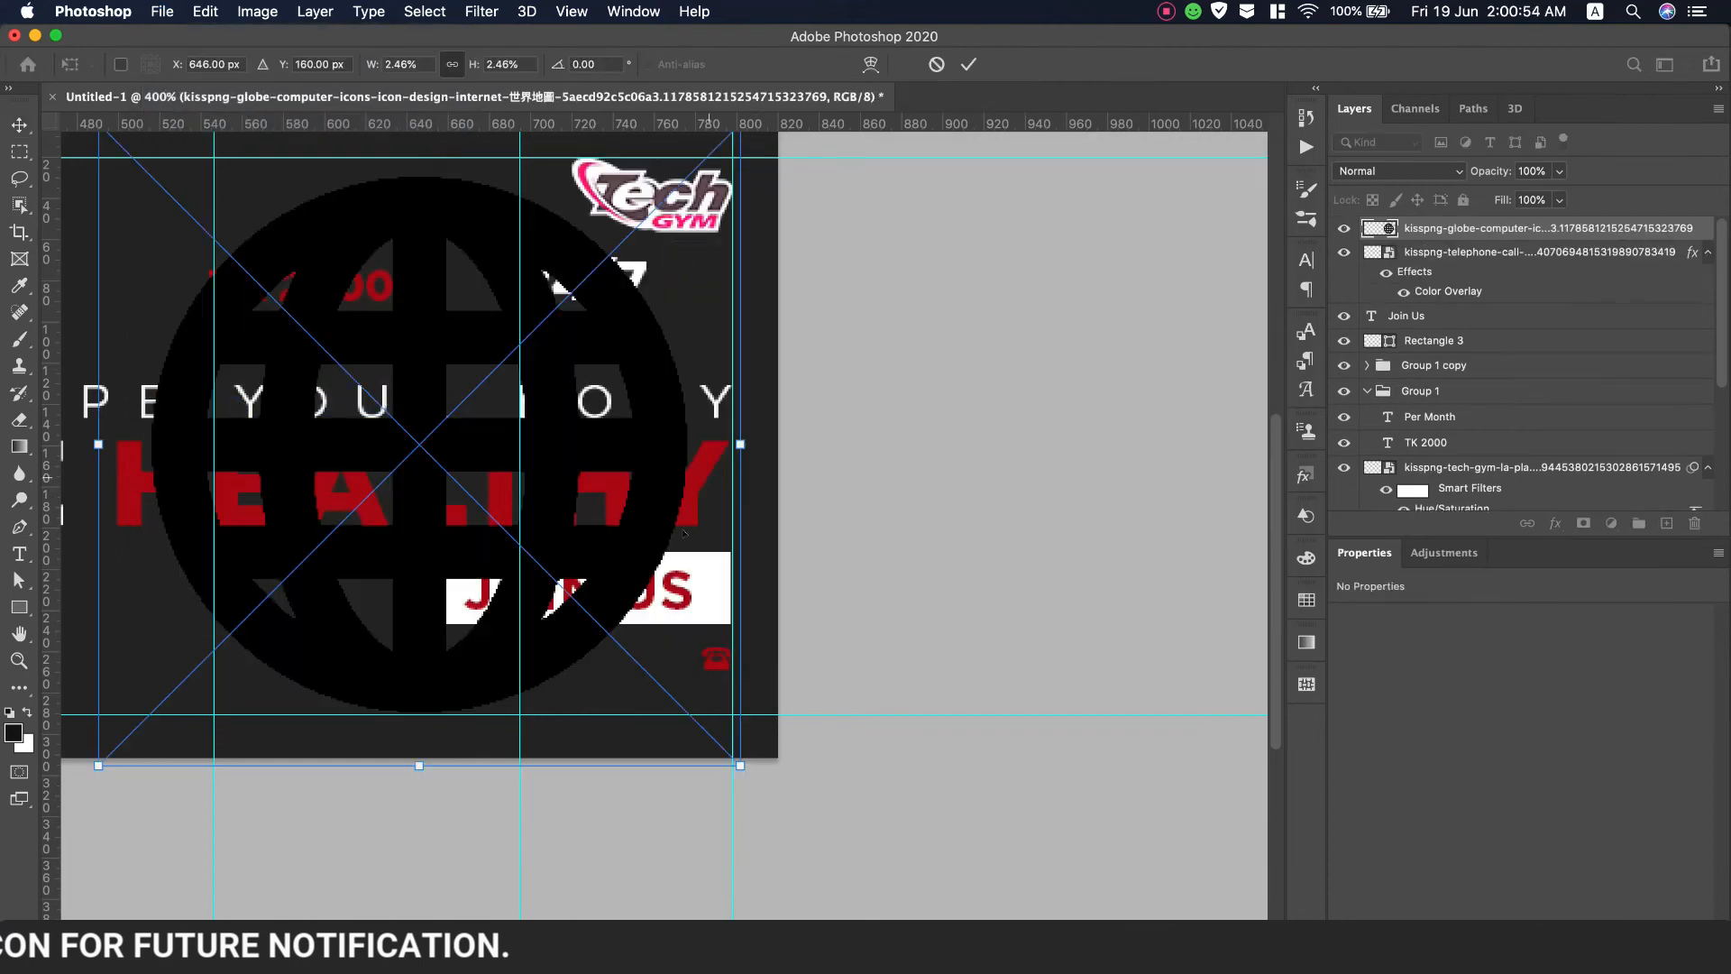
{"action": "left_click_drag", "start_coordinate": [740, 765], "coordinate": [727, 710]}
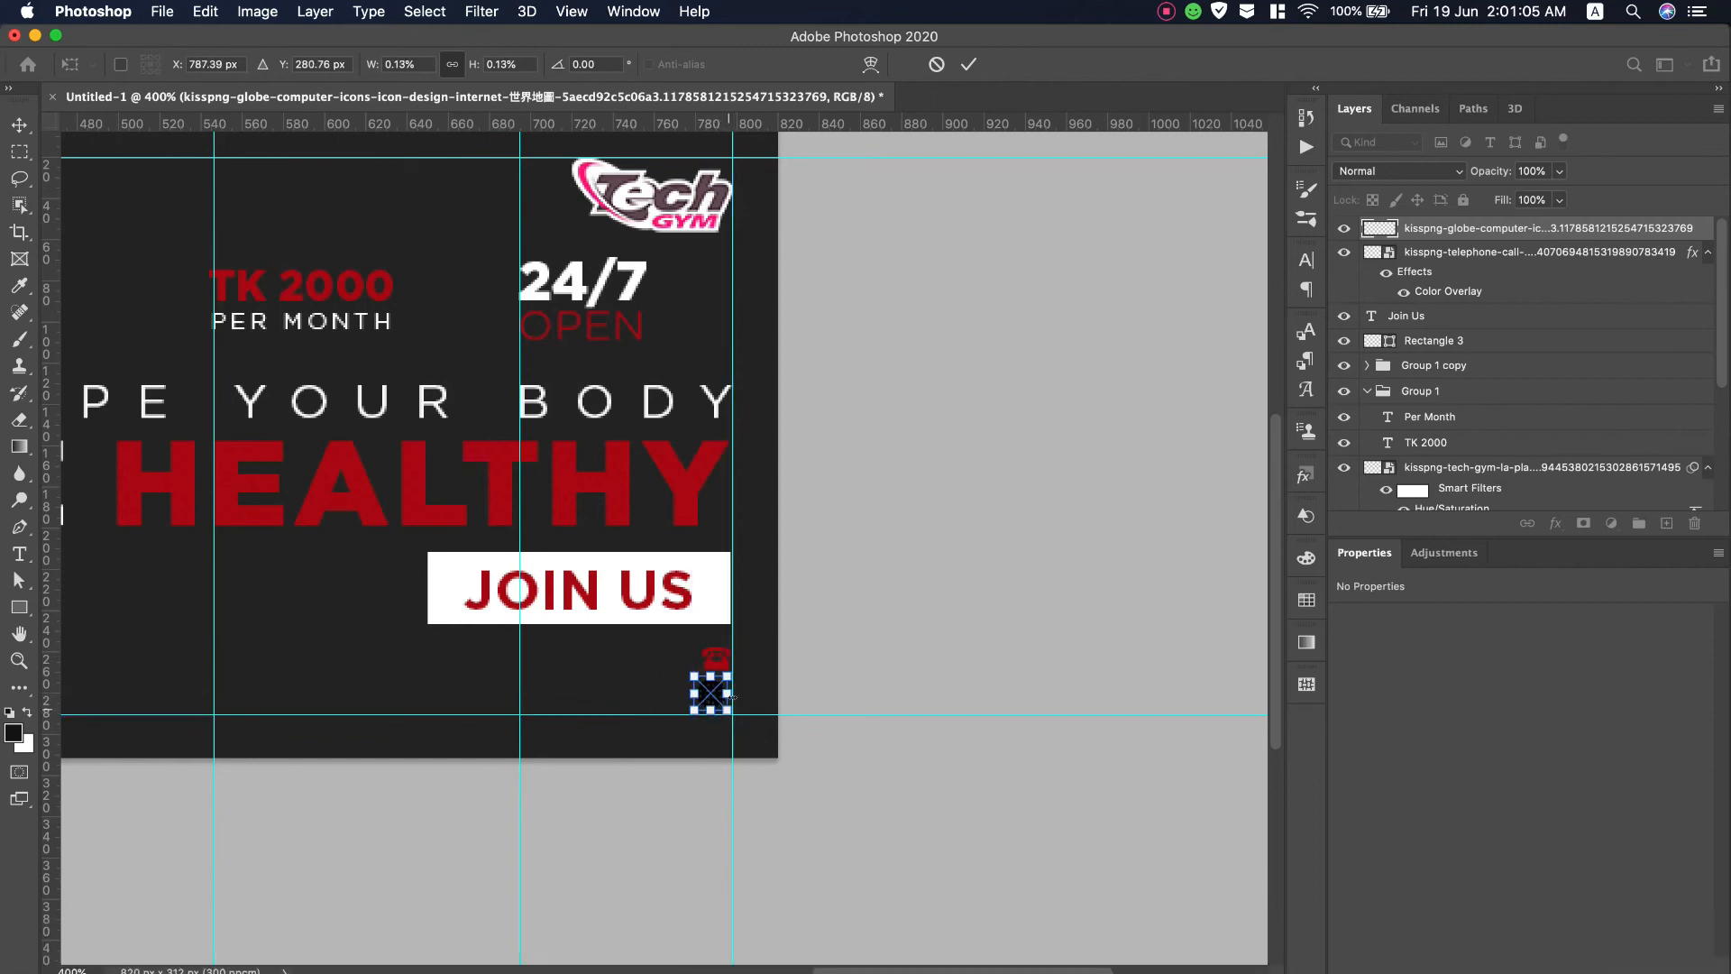
{"action": "left_click", "coordinate": [967, 66]}
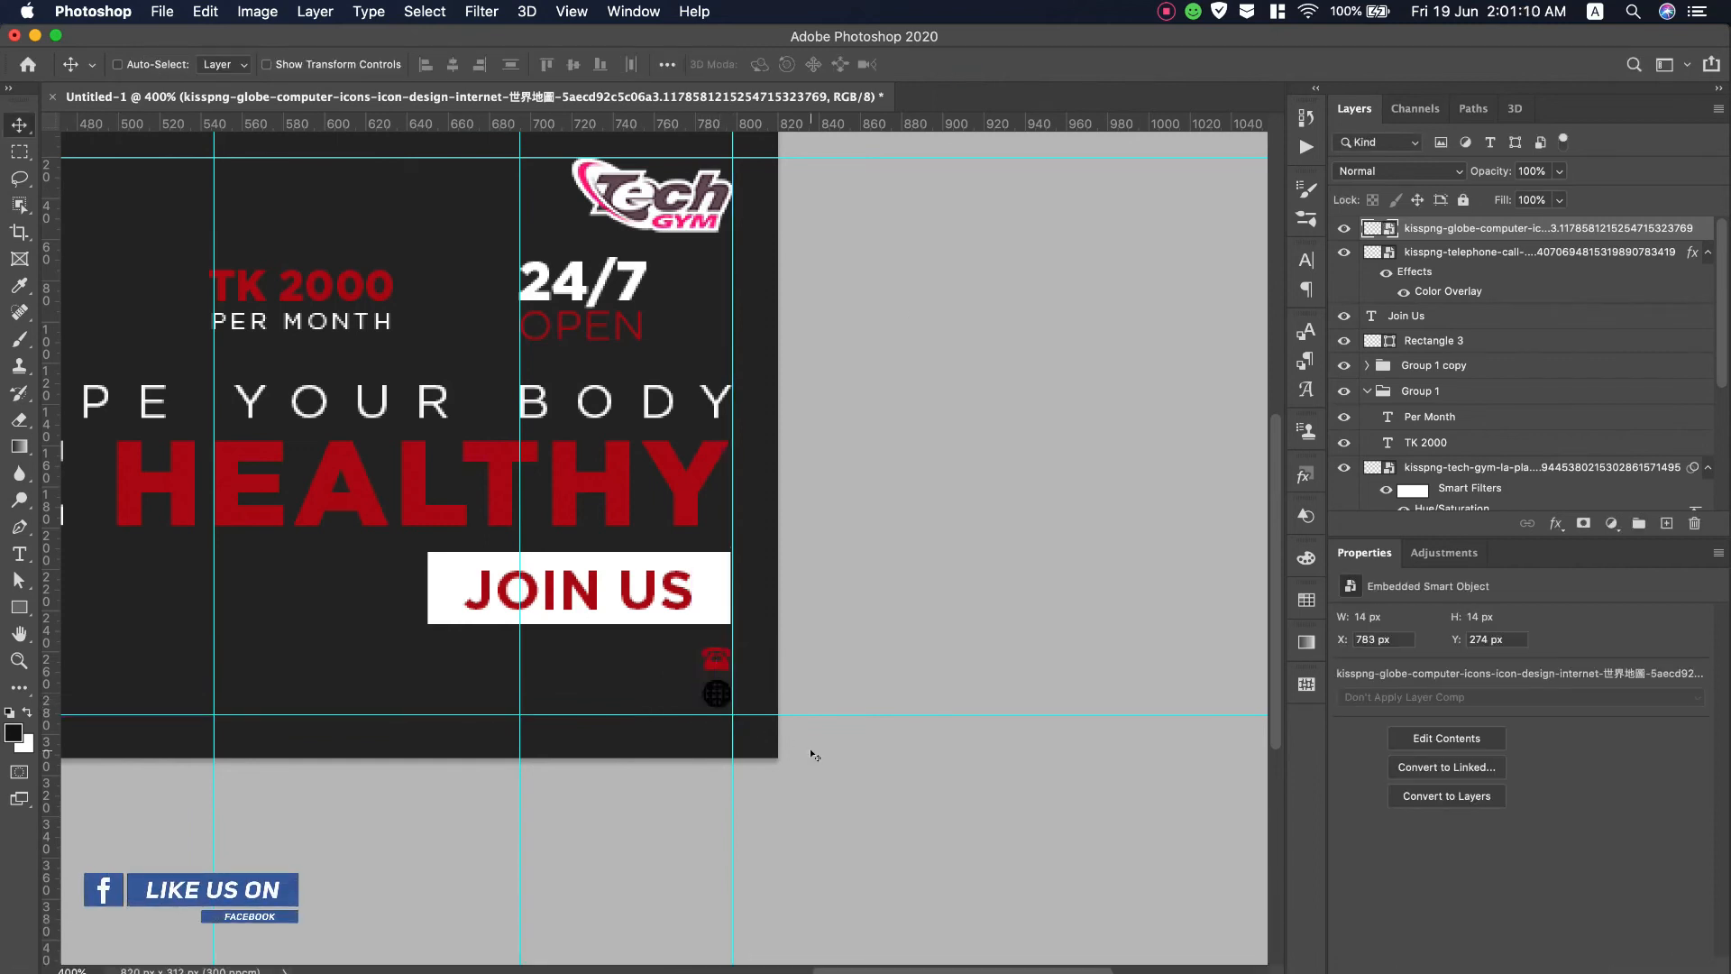
Give the globe icon the dark red Color Overlay and add a vertical guide just left of the two icons
{"action": "double_click", "coordinate": [1704, 227]}
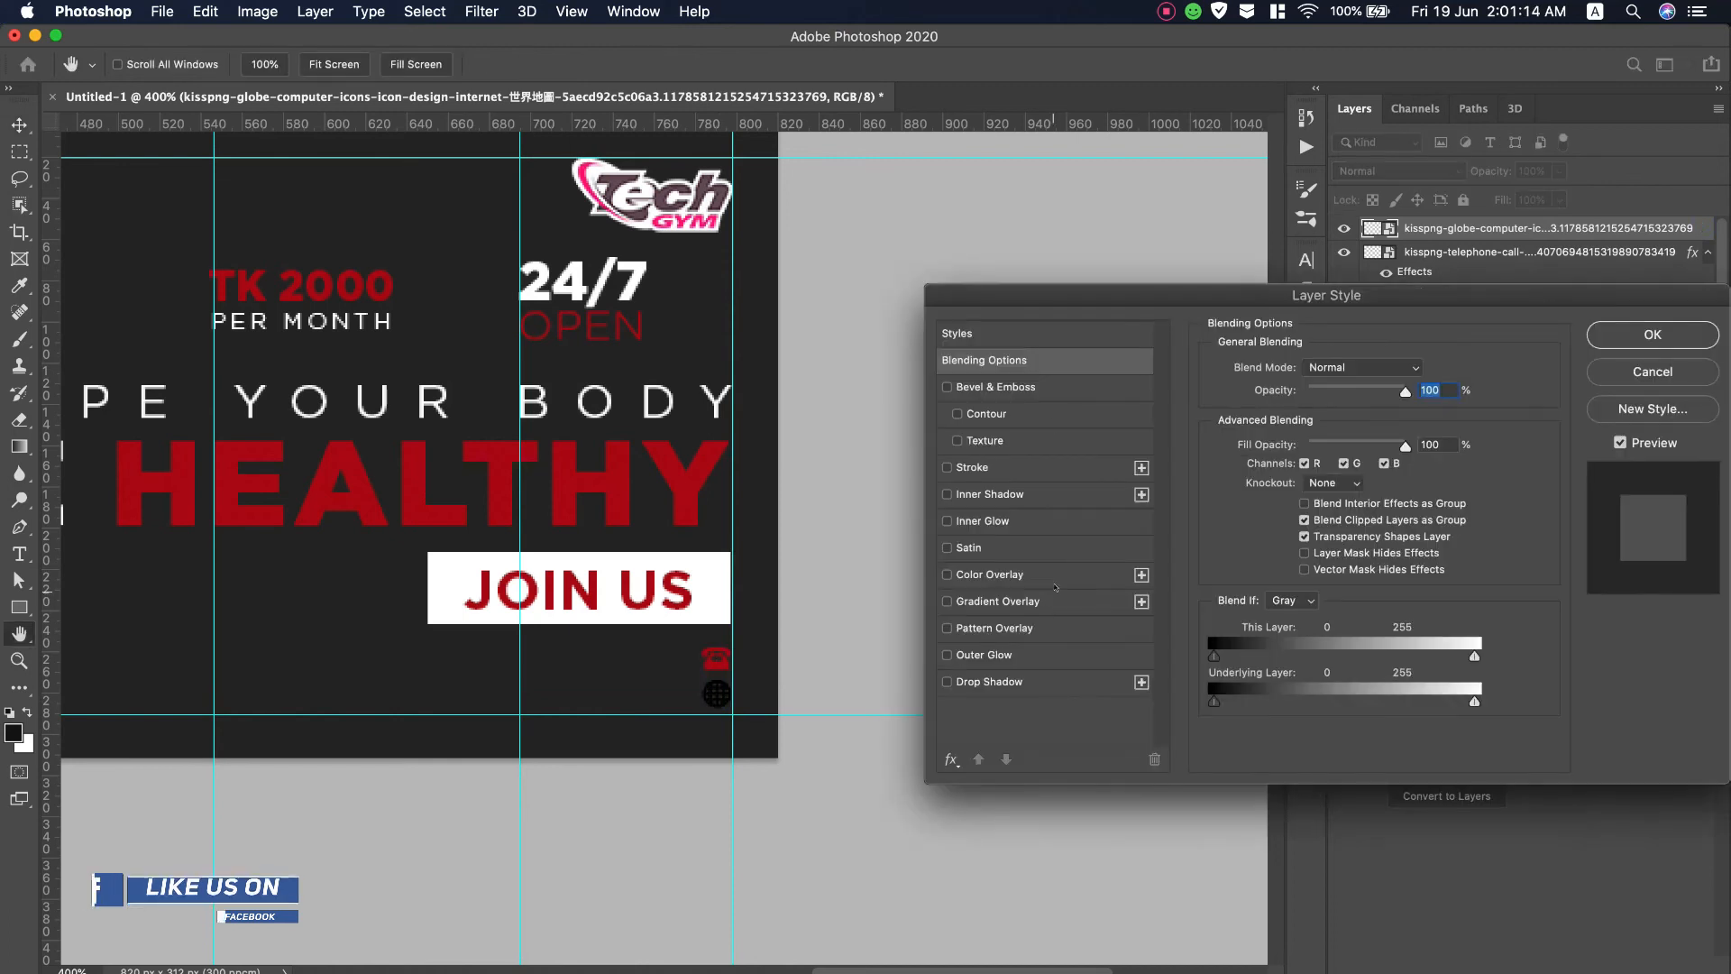
{"action": "left_click", "coordinate": [989, 574]}
{"action": "left_click", "coordinate": [1677, 340]}
{"action": "left_click_drag", "start_coordinate": [50, 566], "coordinate": [677, 683]}
Add a text line with the contact phone number below the headline, in Gotham Bold at 1.01 pt
{"action": "left_click", "coordinate": [19, 554]}
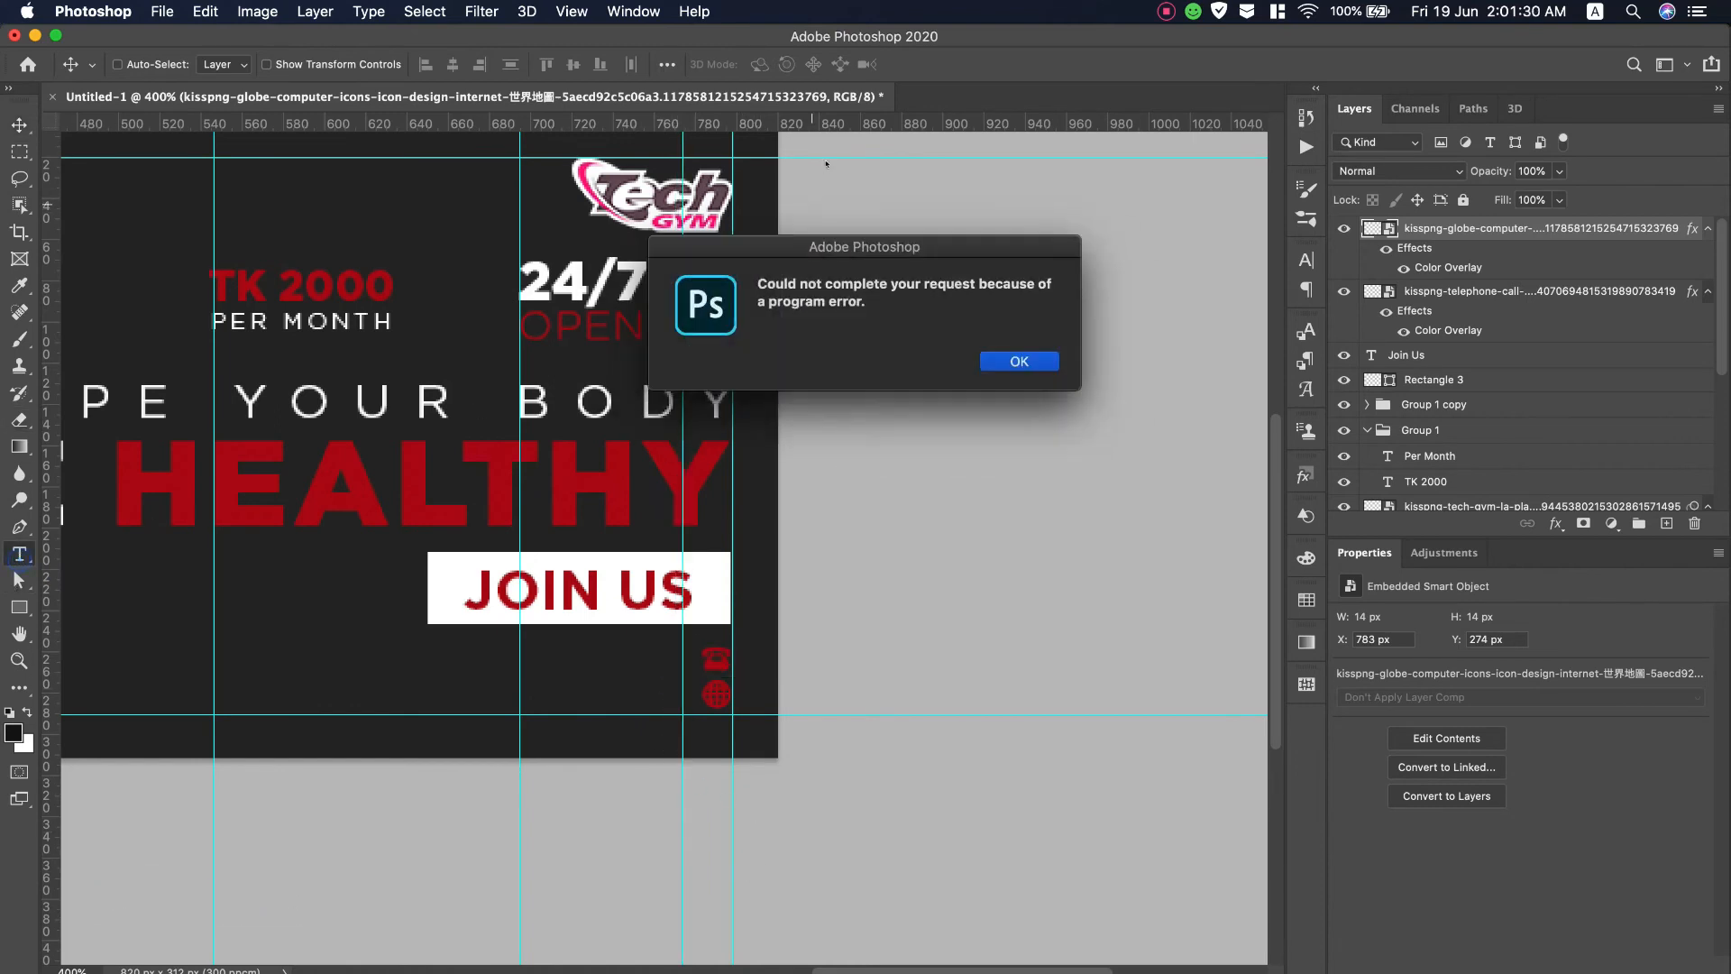
{"action": "left_click", "coordinate": [1017, 359]}
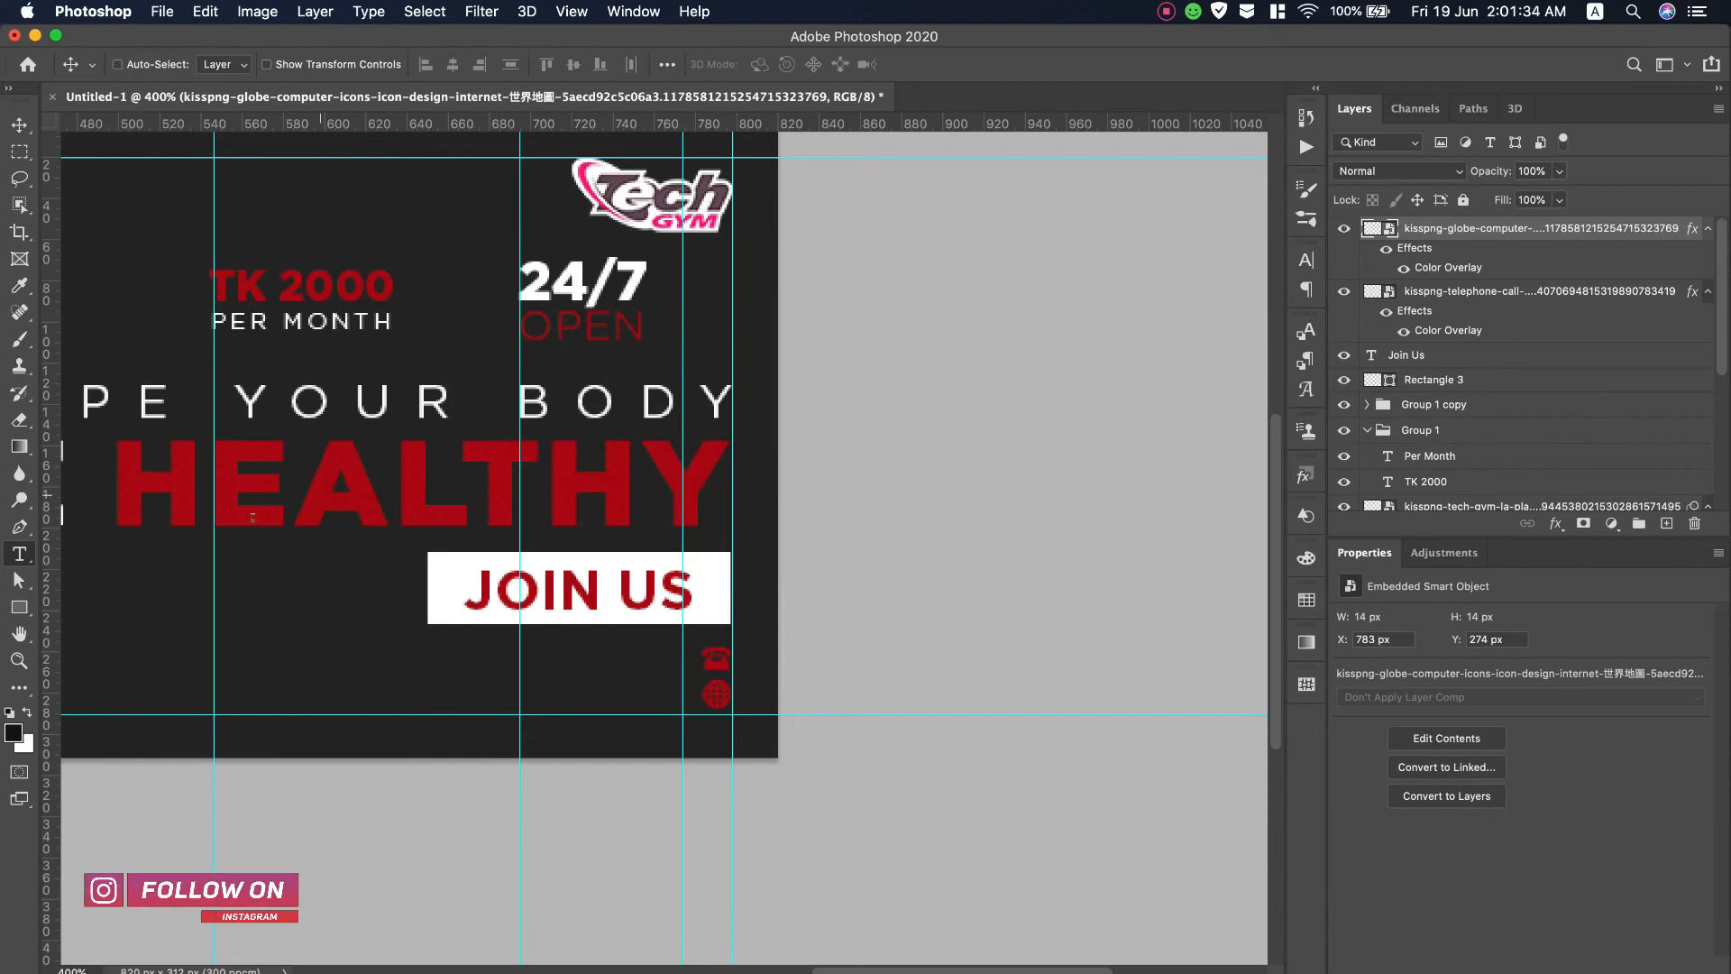
{"action": "left_click", "coordinate": [254, 660]}
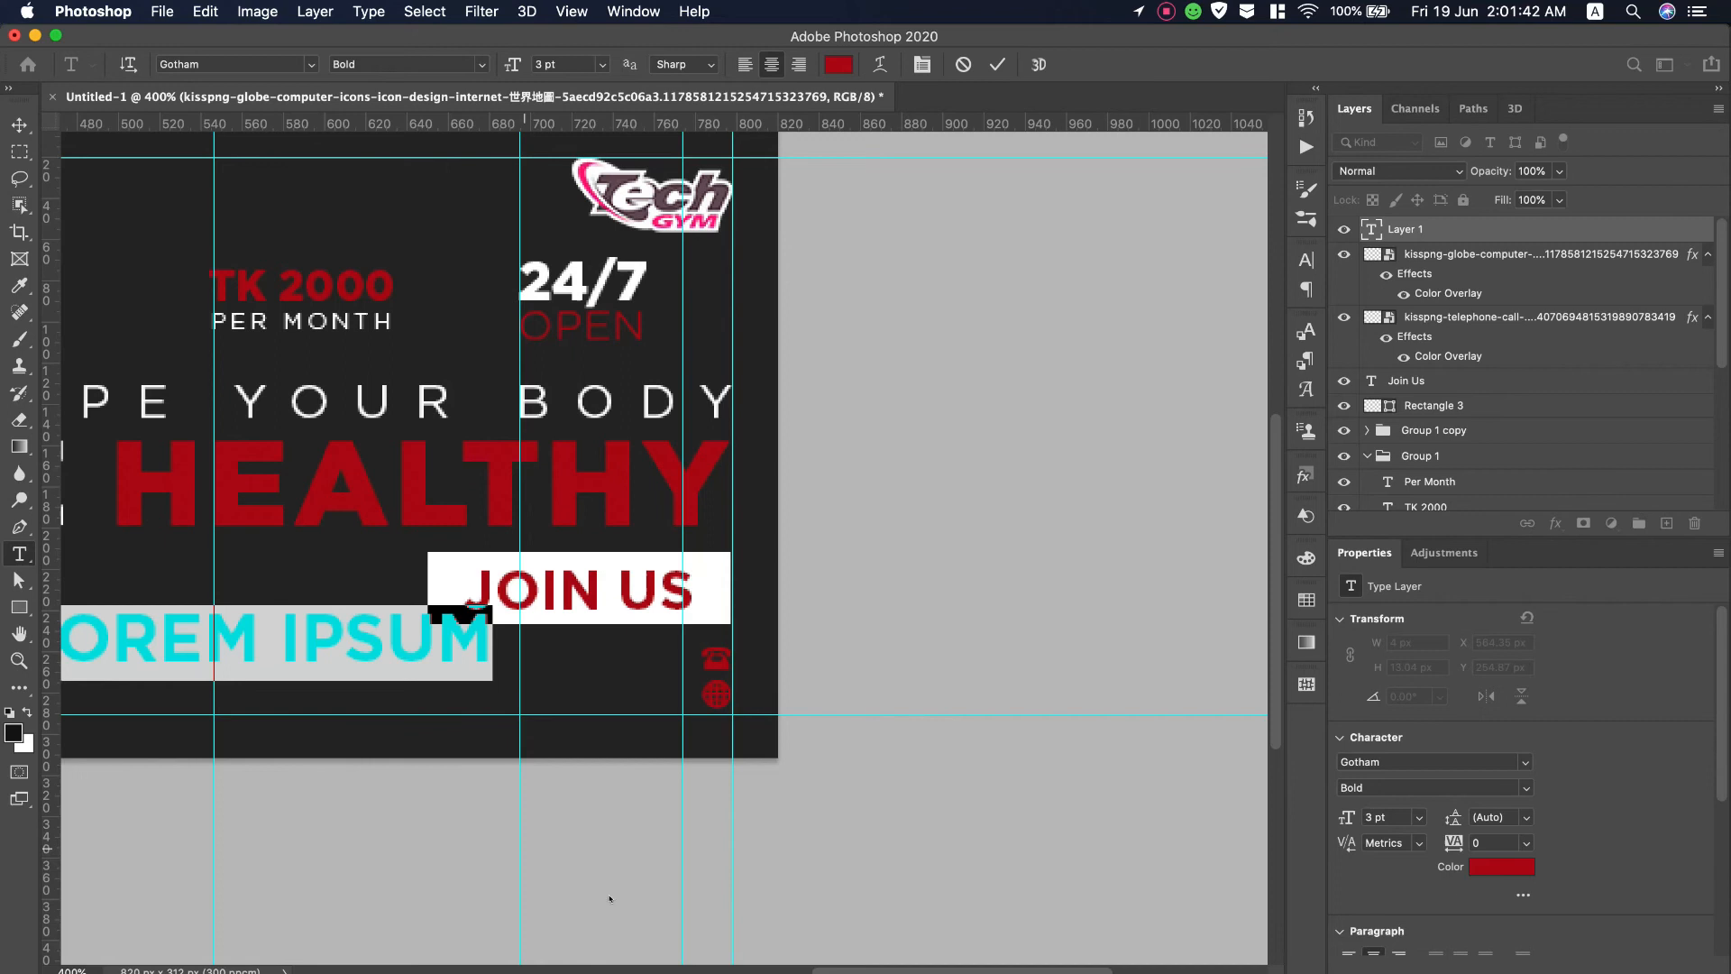
{"action": "scroll", "coordinate": [610, 899], "scroll_direction": "left", "scroll_amount": 8}
{"action": "left_click_drag", "start_coordinate": [523, 65], "coordinate": [512, 67]}
{"action": "type", "text": "+88"}
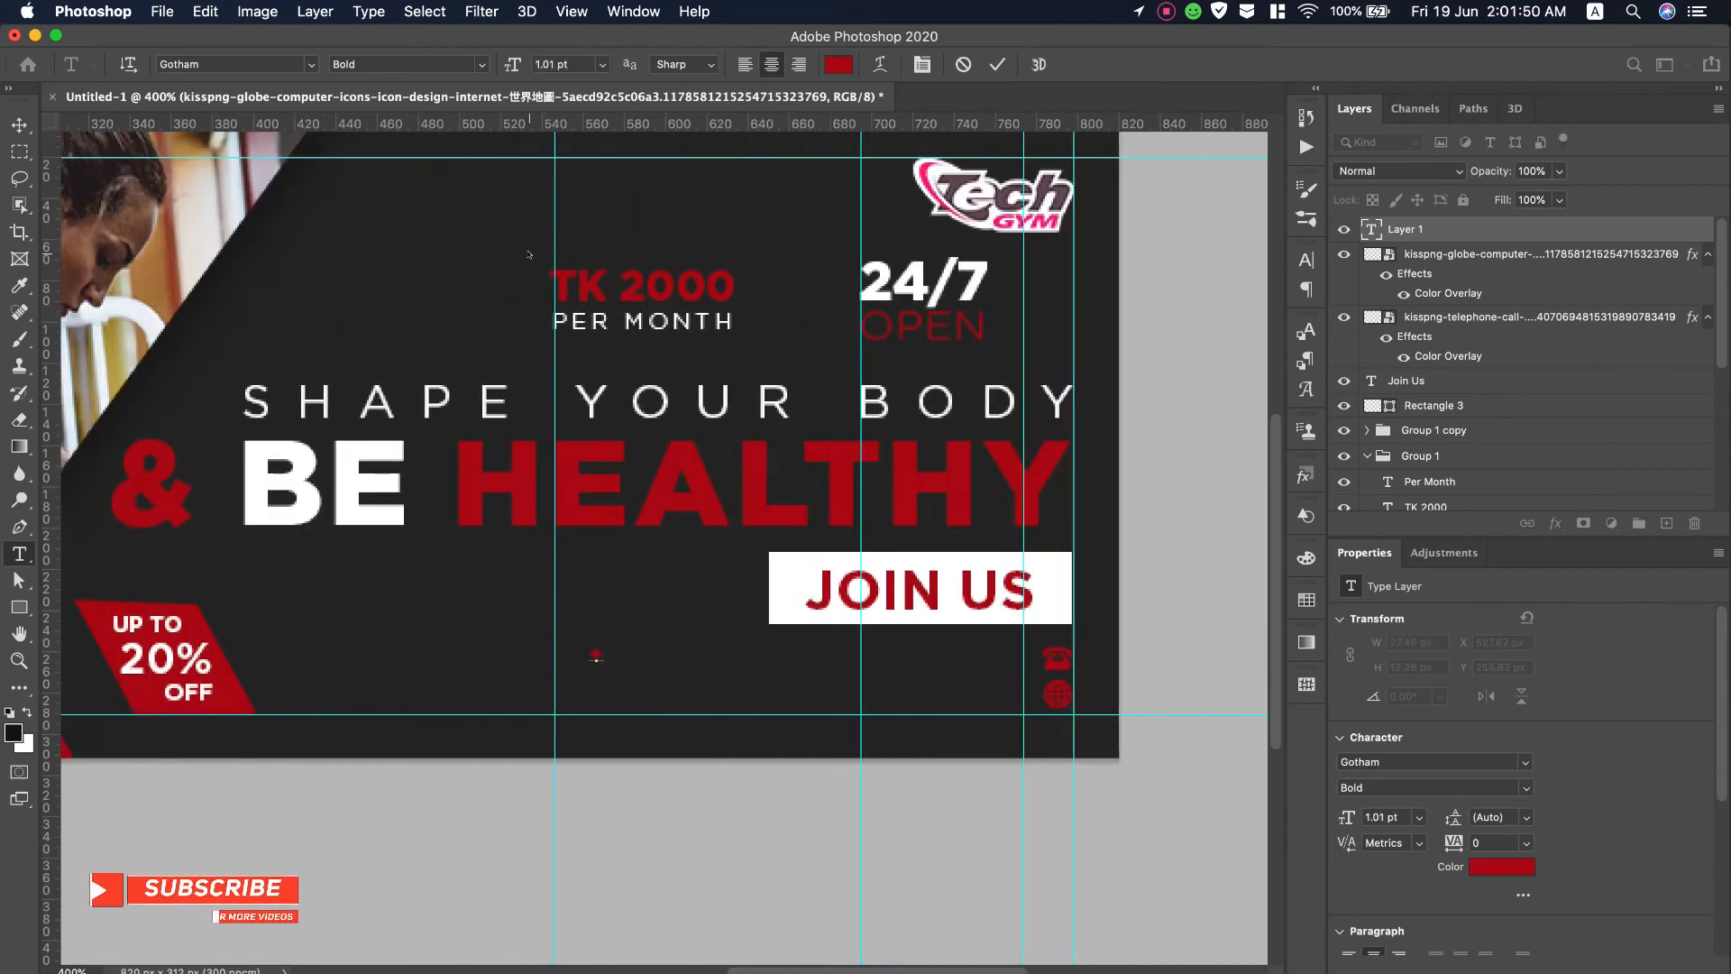
{"action": "type", "text": "-01"}
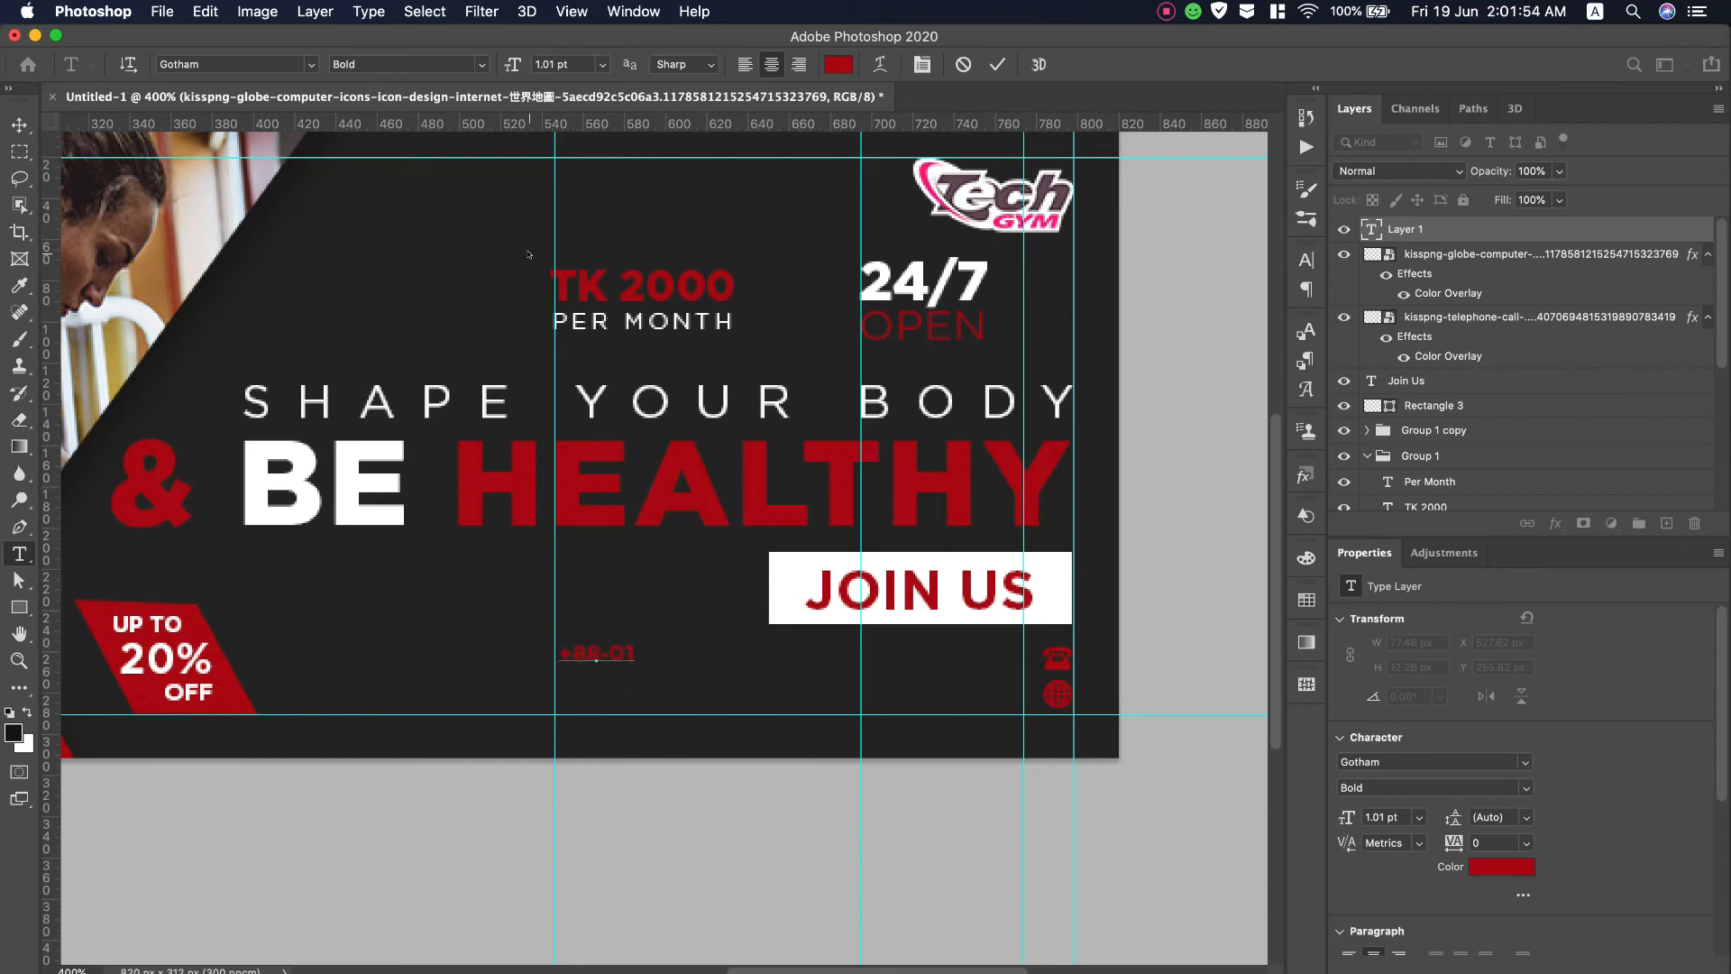
{"action": "type", "text": "678-12345"}
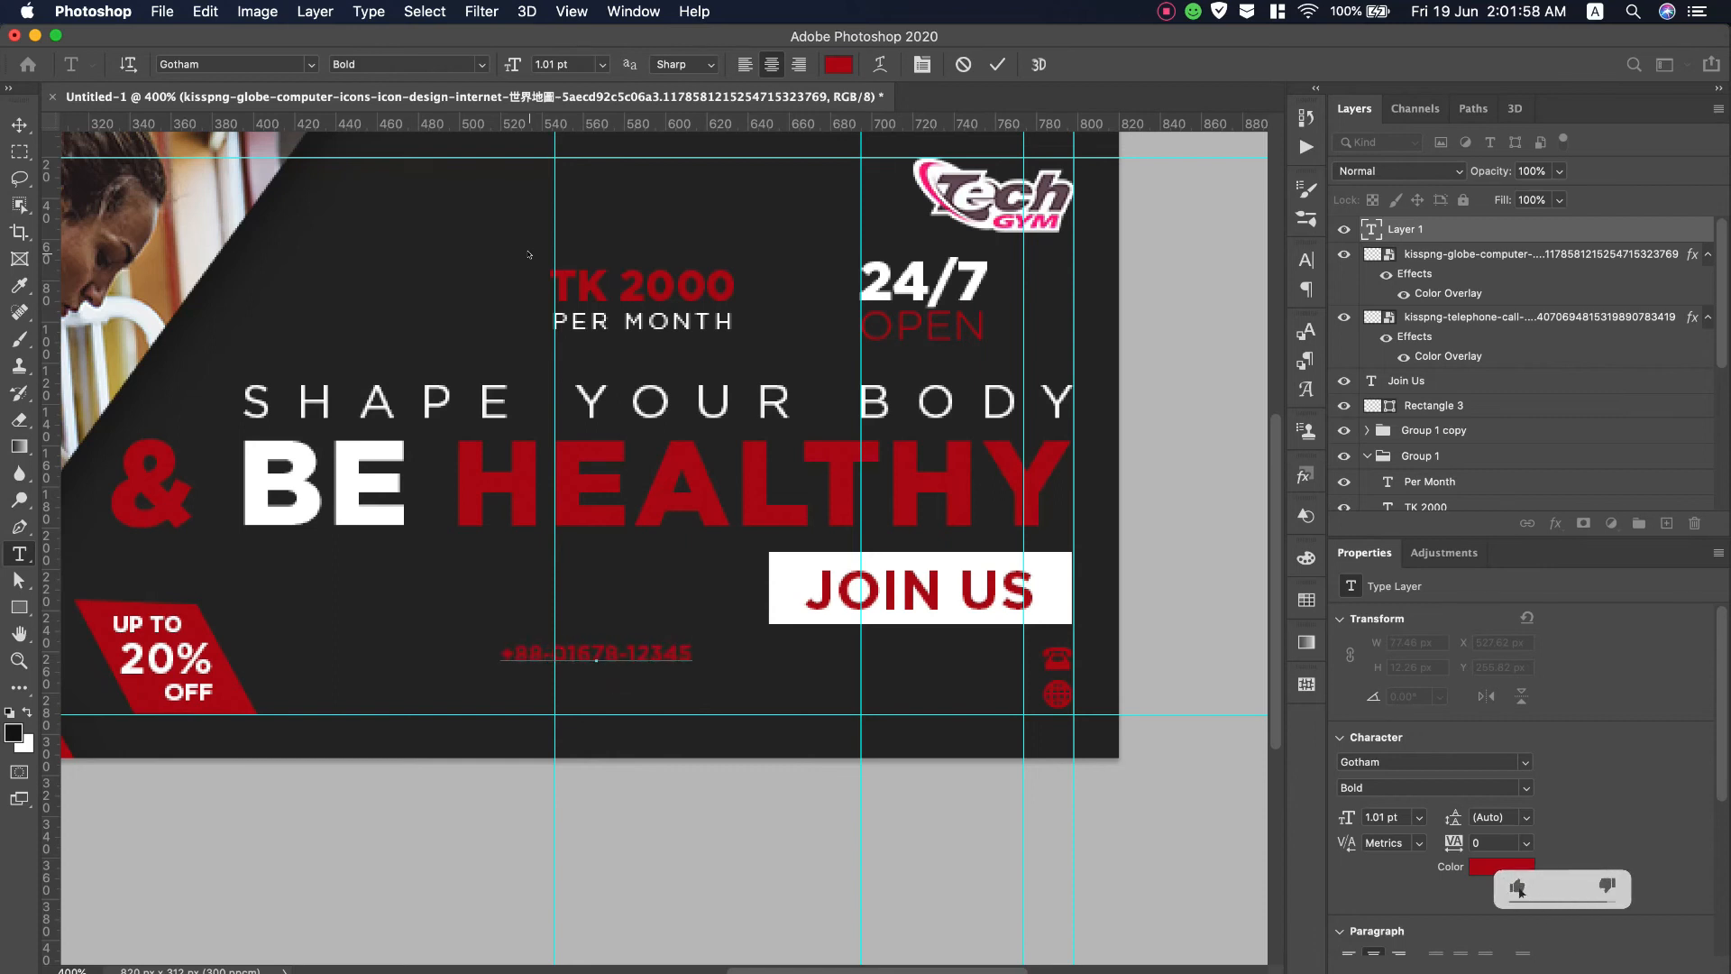
Recolor the whole phone number text white
{"action": "key", "text": "super+a"}
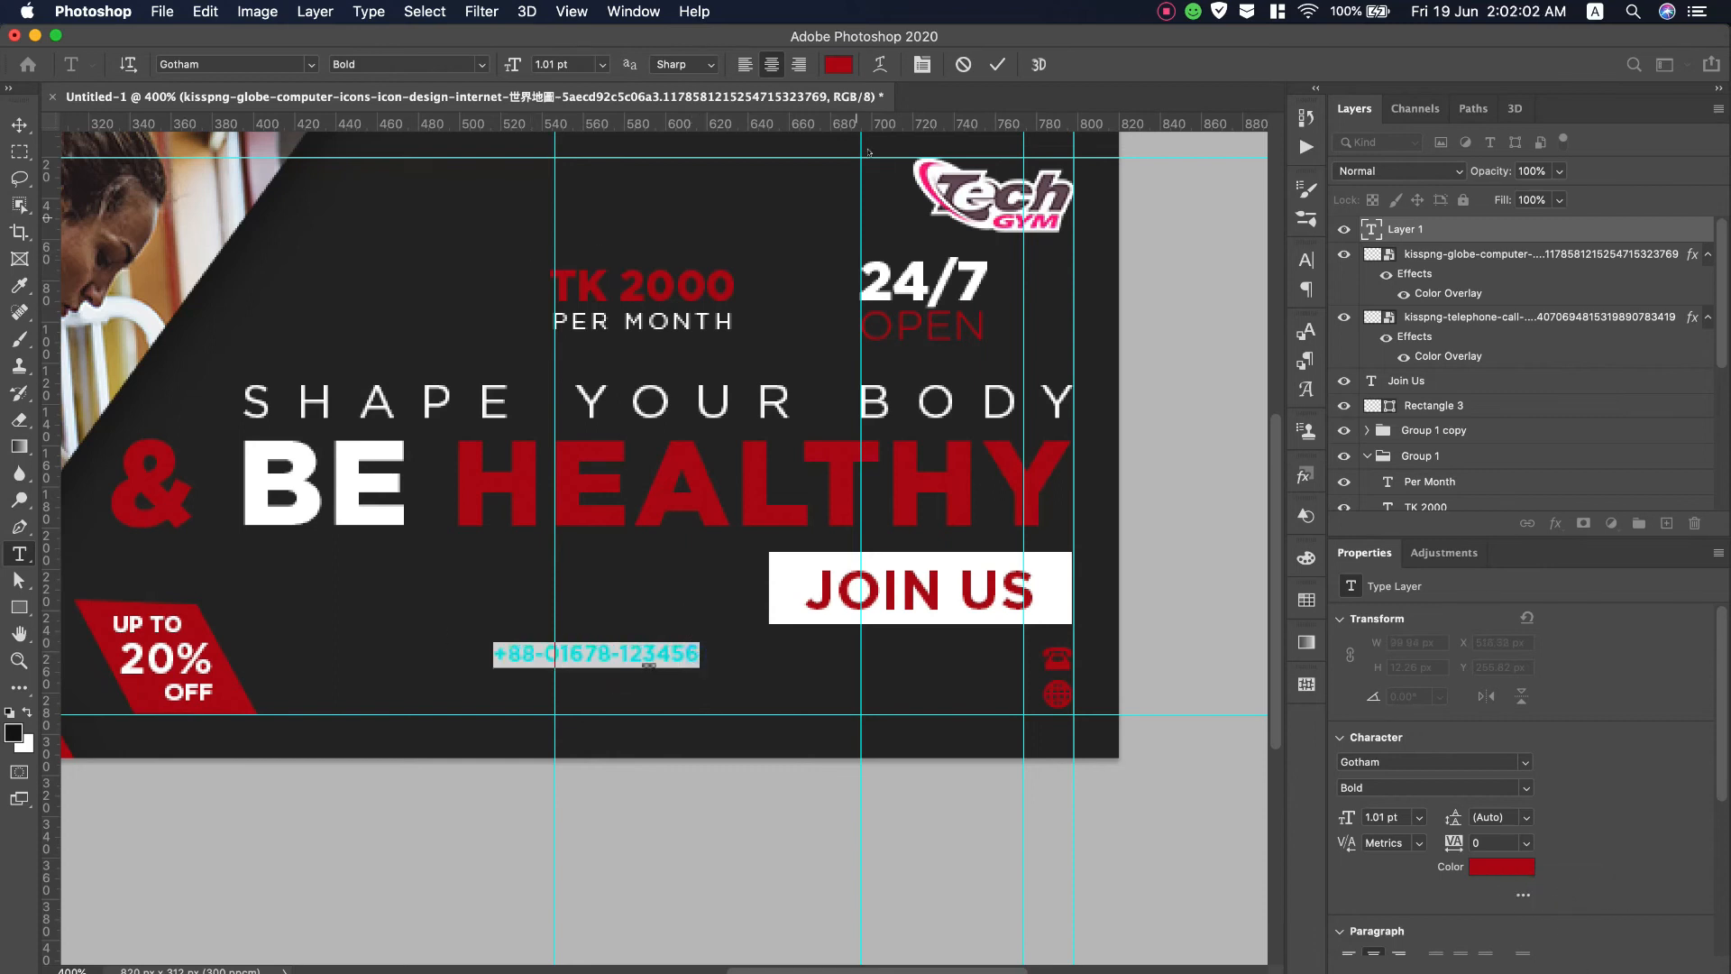
{"action": "left_click", "coordinate": [1501, 866]}
{"action": "left_click", "coordinate": [938, 194]}
{"action": "left_click", "coordinate": [1459, 342]}
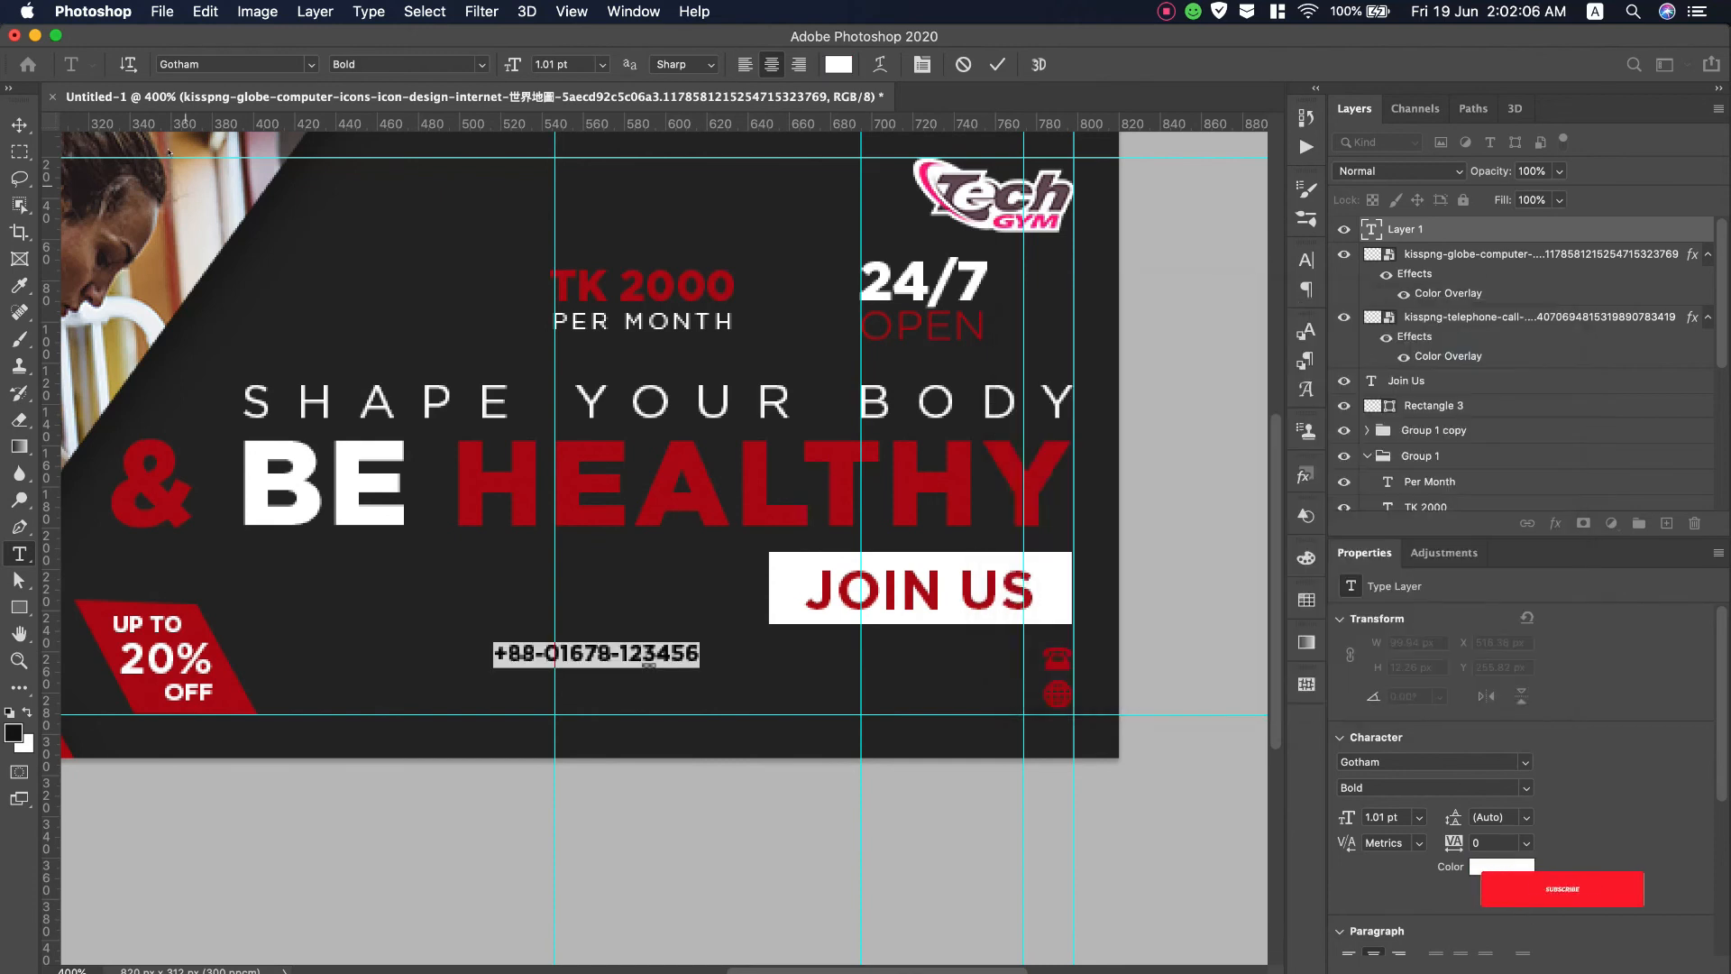
{"action": "key", "text": "super+Return"}
Move the phone number against the guide beside the telephone icon and scale it up to 1.1 pt
{"action": "key", "text": "v"}
{"action": "left_click_drag", "start_coordinate": [636, 659], "coordinate": [958, 670]}
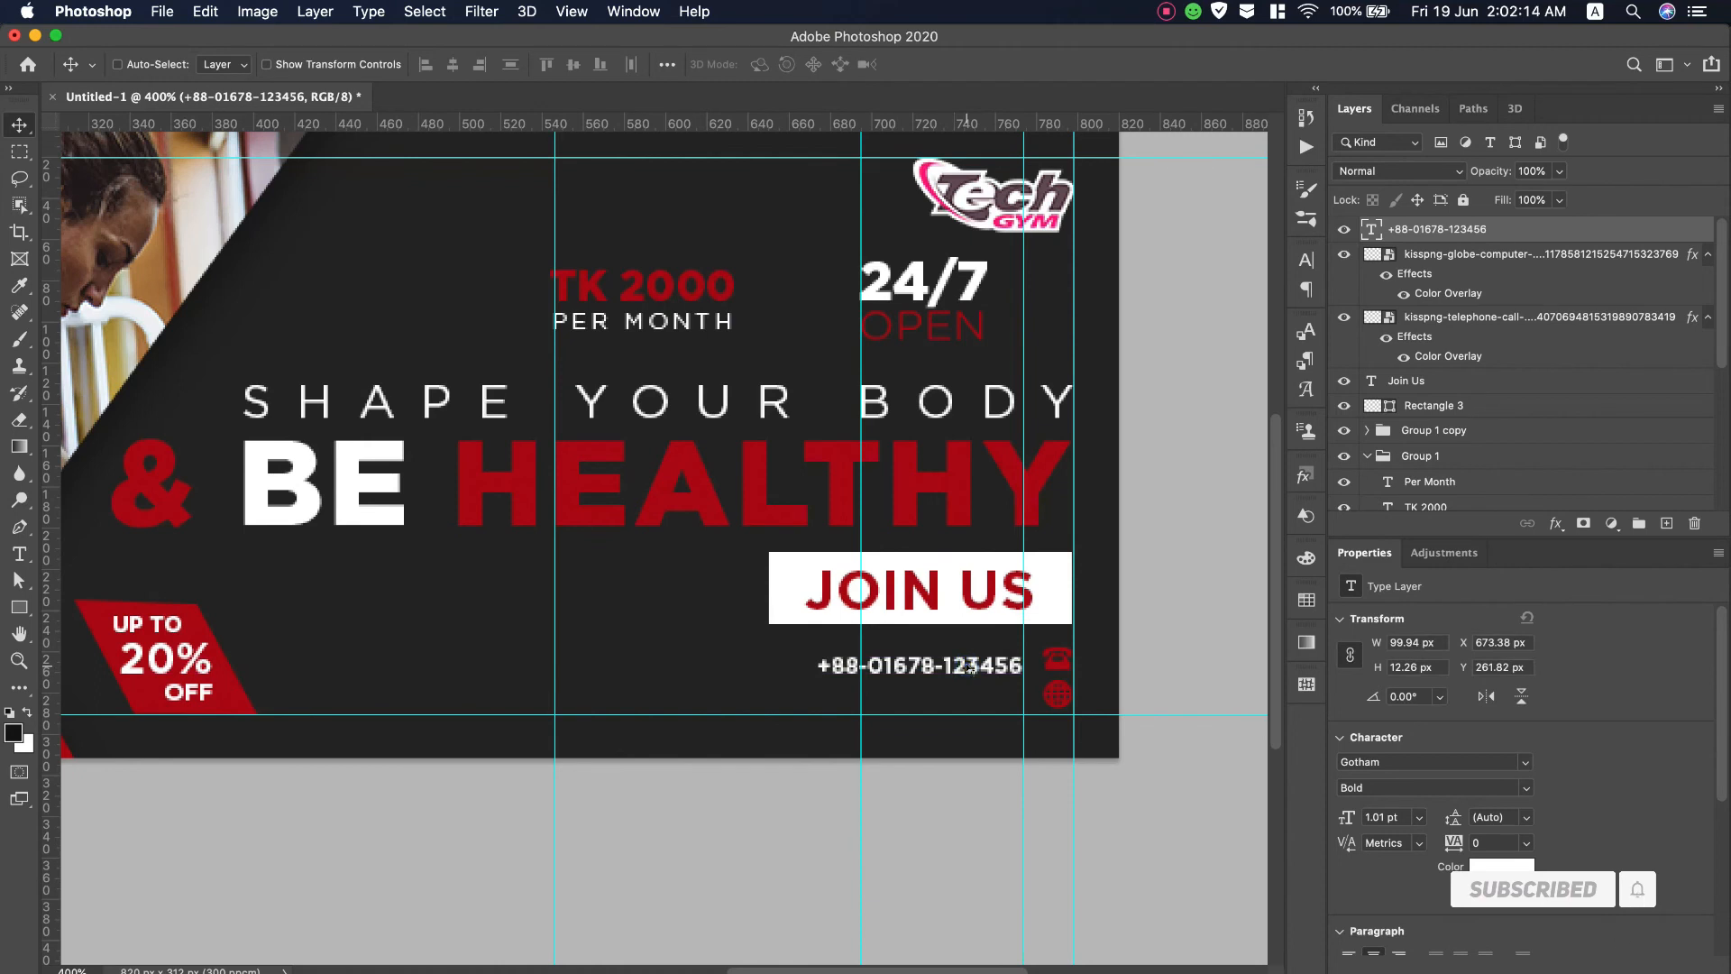
{"action": "key", "text": "super+t"}
{"action": "left_click_drag", "start_coordinate": [813, 682], "coordinate": [797, 683]}
{"action": "left_click", "coordinate": [1038, 65]}
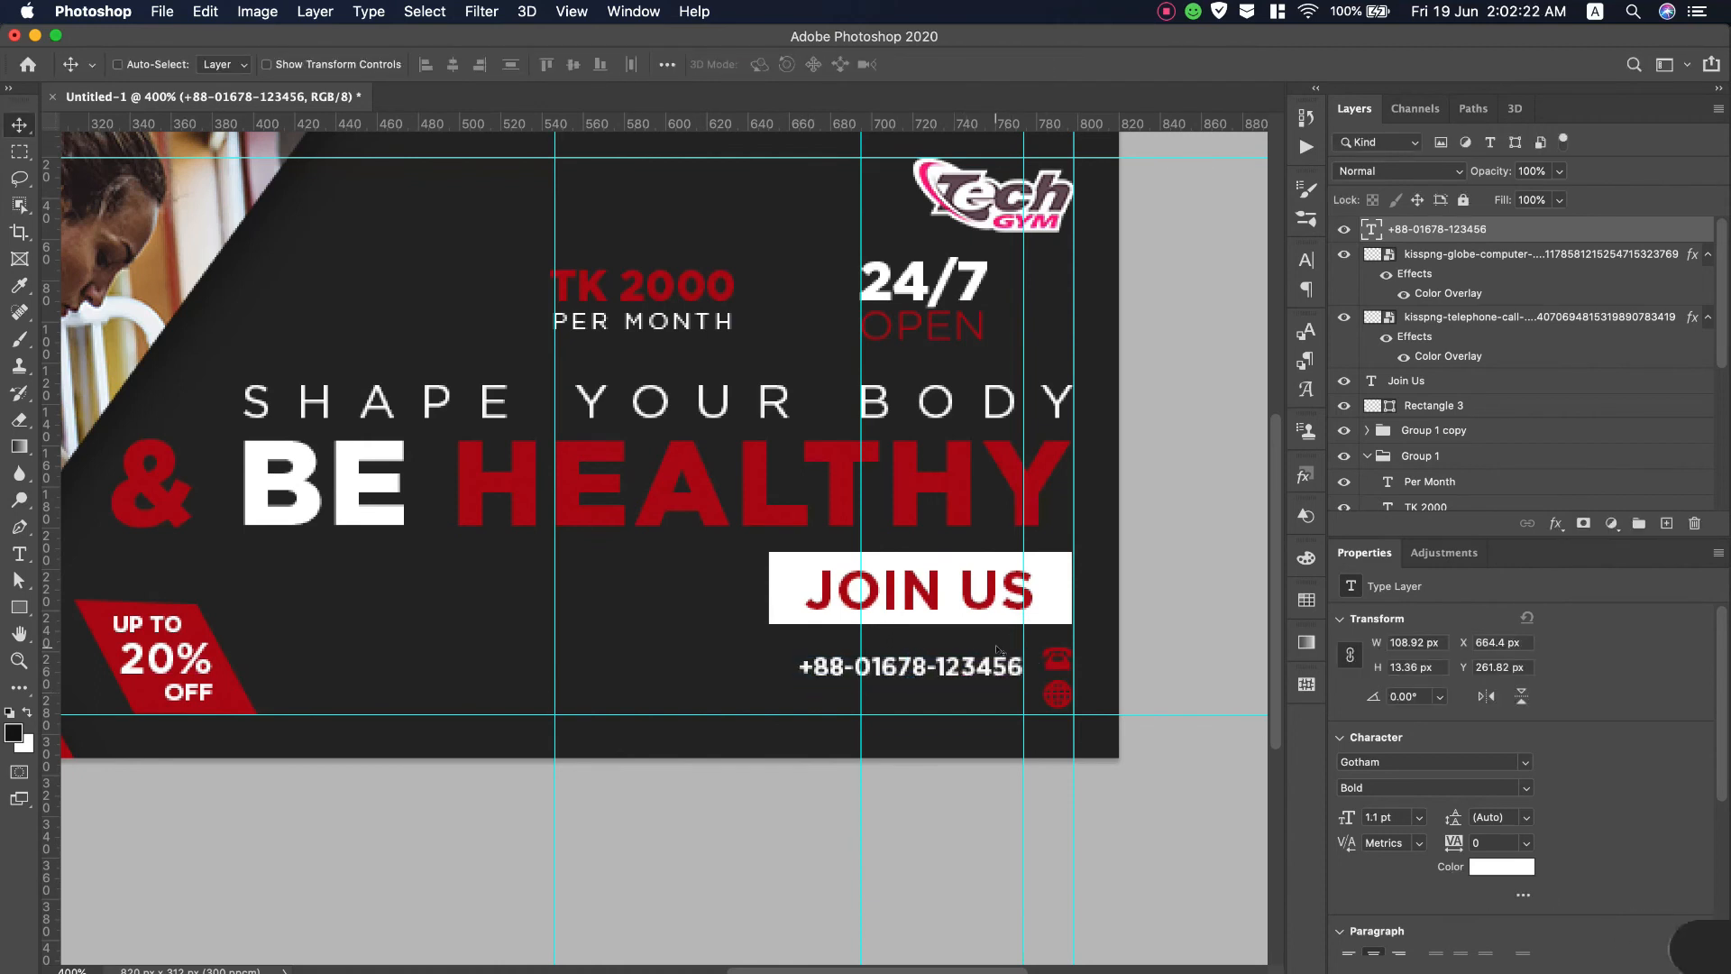
{"action": "left_click_drag", "start_coordinate": [989, 667], "coordinate": [948, 695]}
{"action": "double_click", "coordinate": [949, 695]}
{"action": "left_click", "coordinate": [798, 64]}
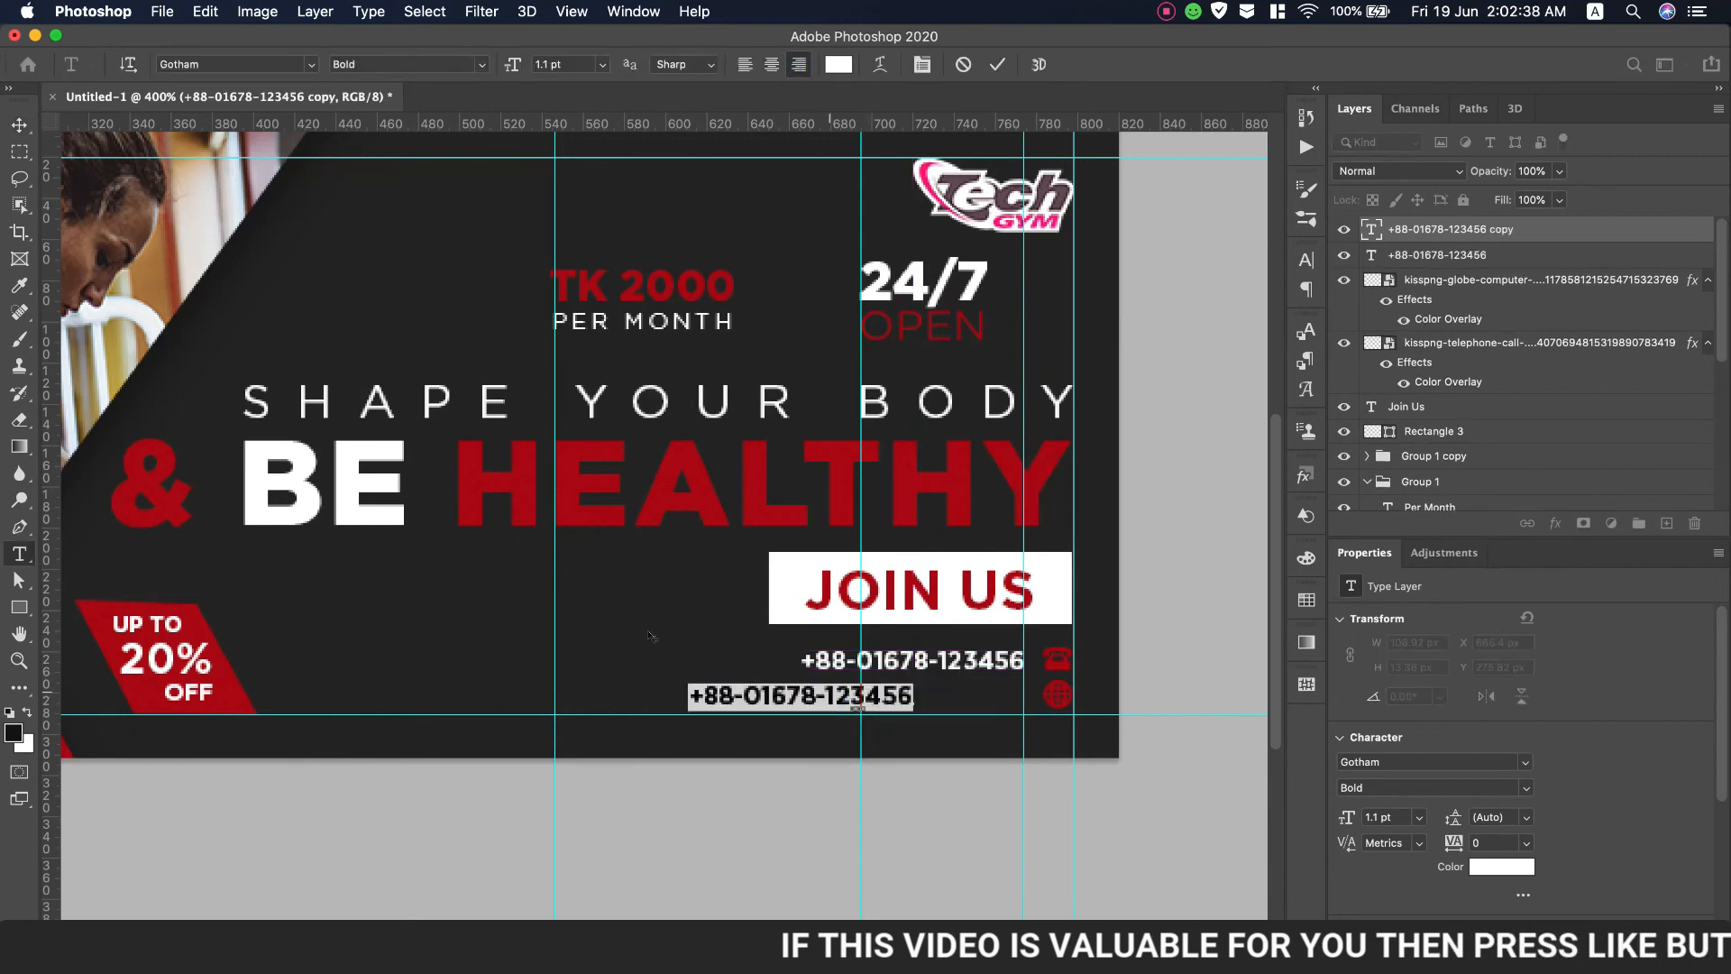
{"action": "type", "text": "www.websitename"}
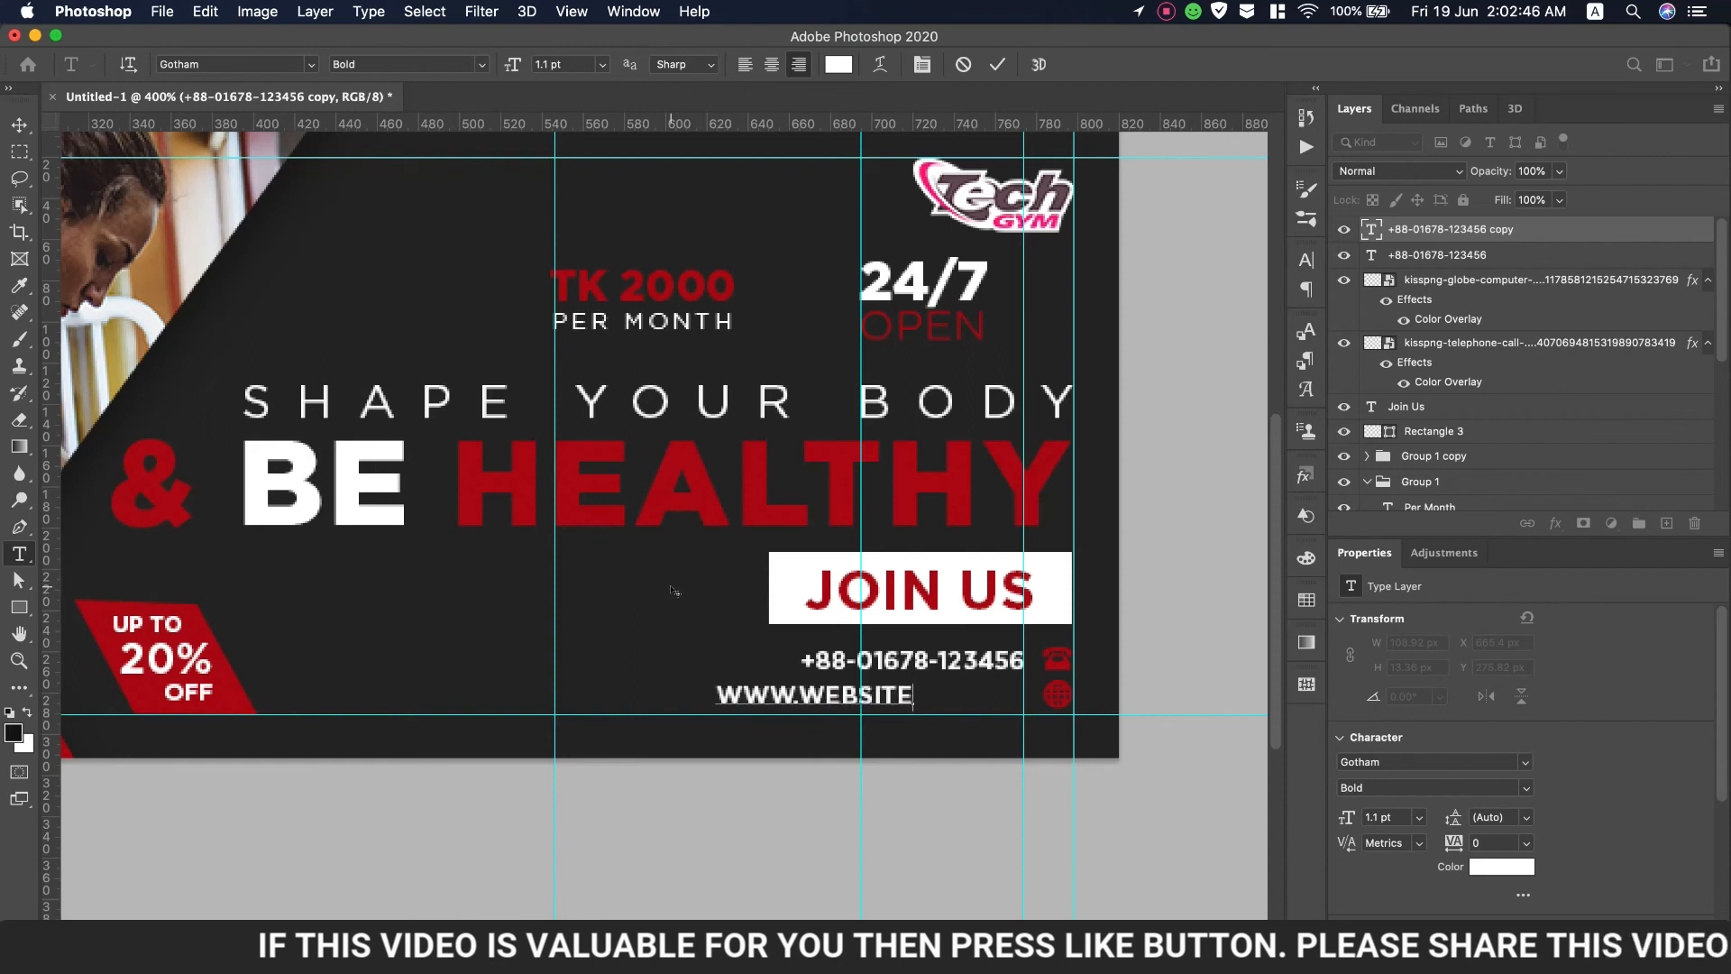
{"action": "type", "text": ".com"}
Turn off All Caps for the website text and set it to Gotham Book with tracking 60
{"action": "key", "text": "super+a"}
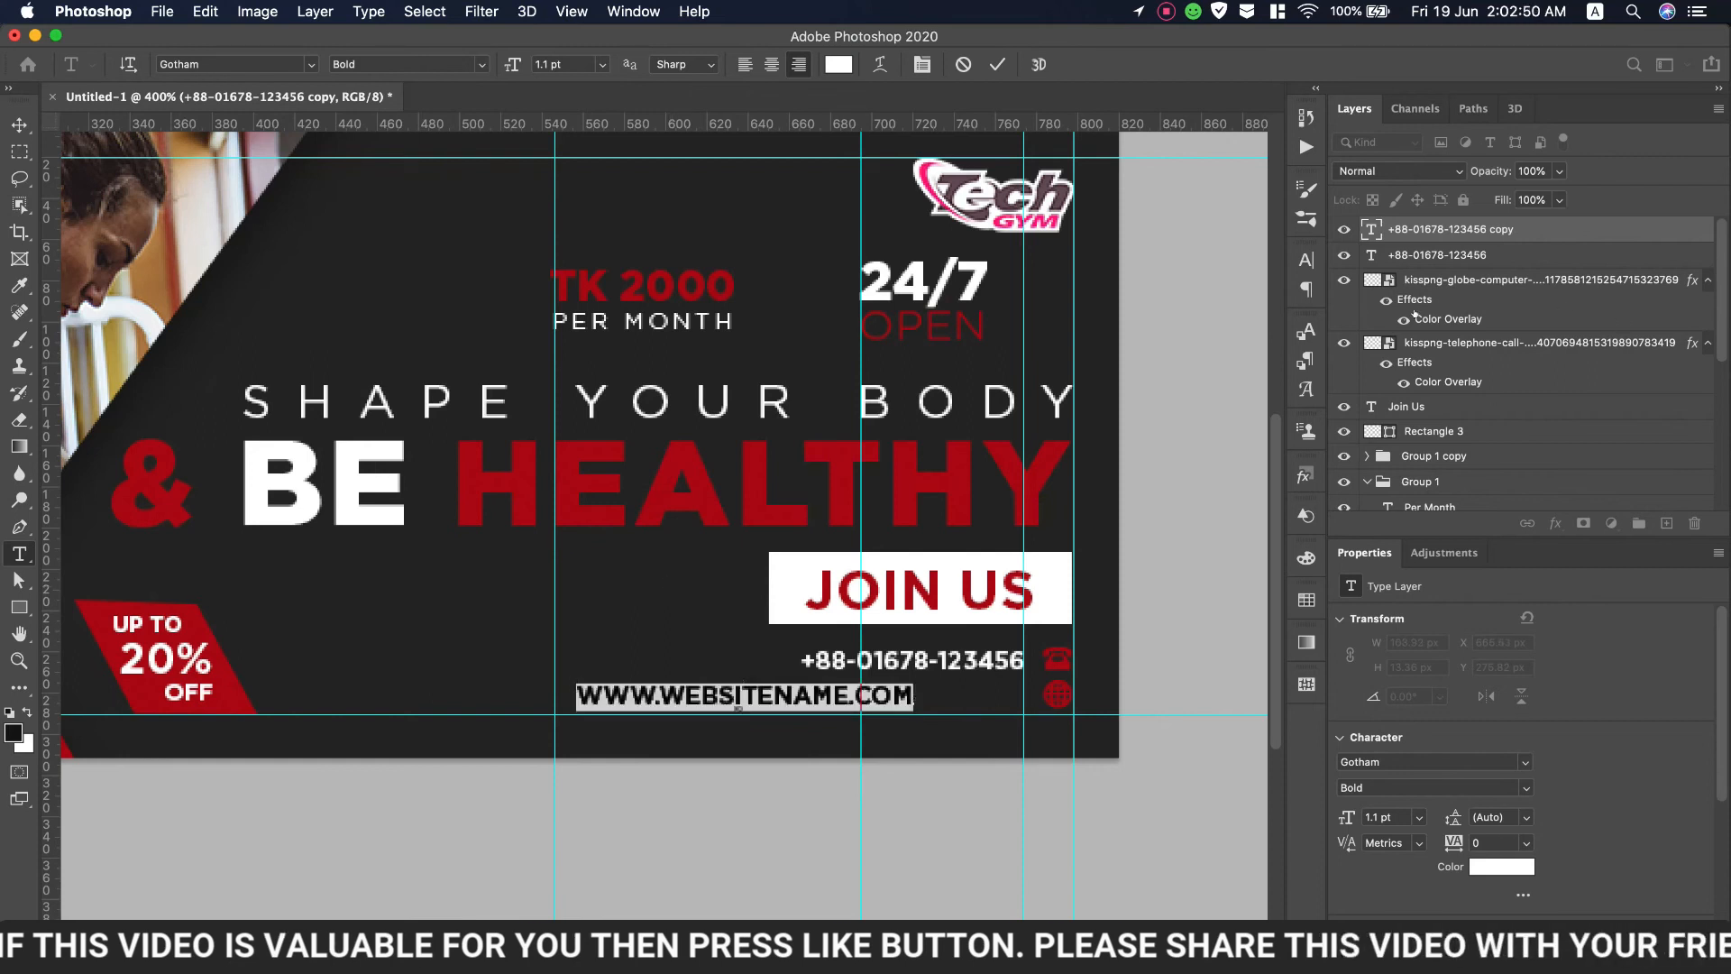
{"action": "left_click", "coordinate": [1305, 261]}
{"action": "left_click", "coordinate": [1133, 406]}
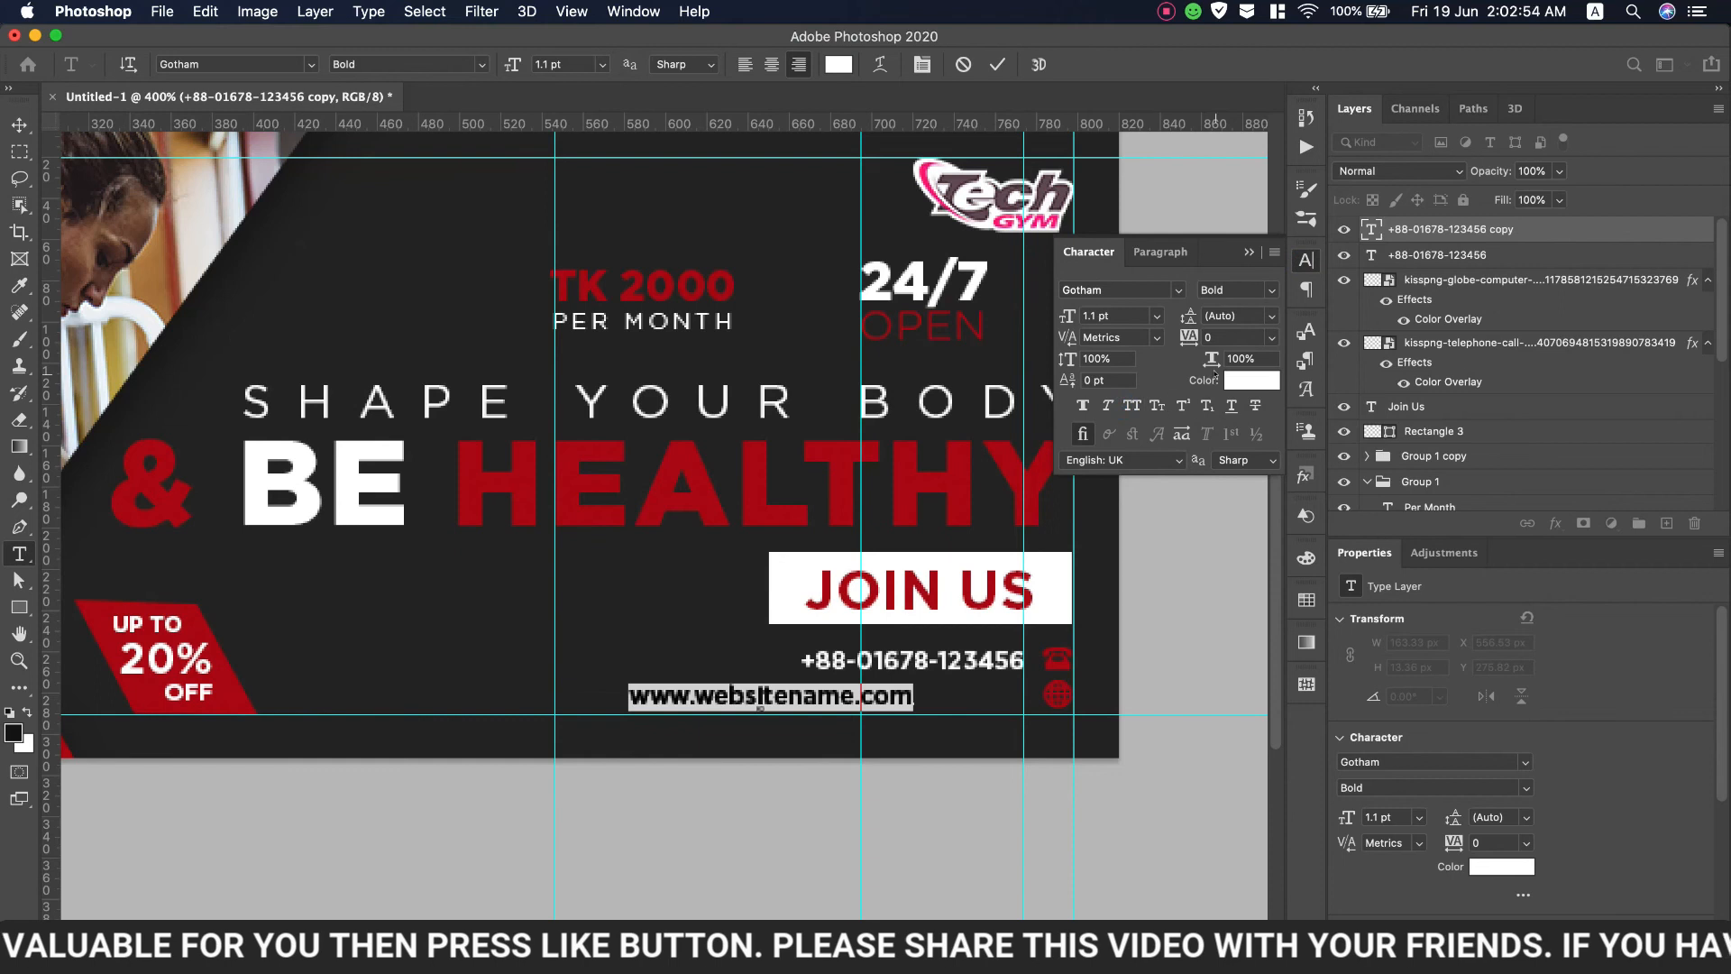
{"action": "left_click", "coordinate": [1271, 290]}
{"action": "left_click", "coordinate": [1235, 373]}
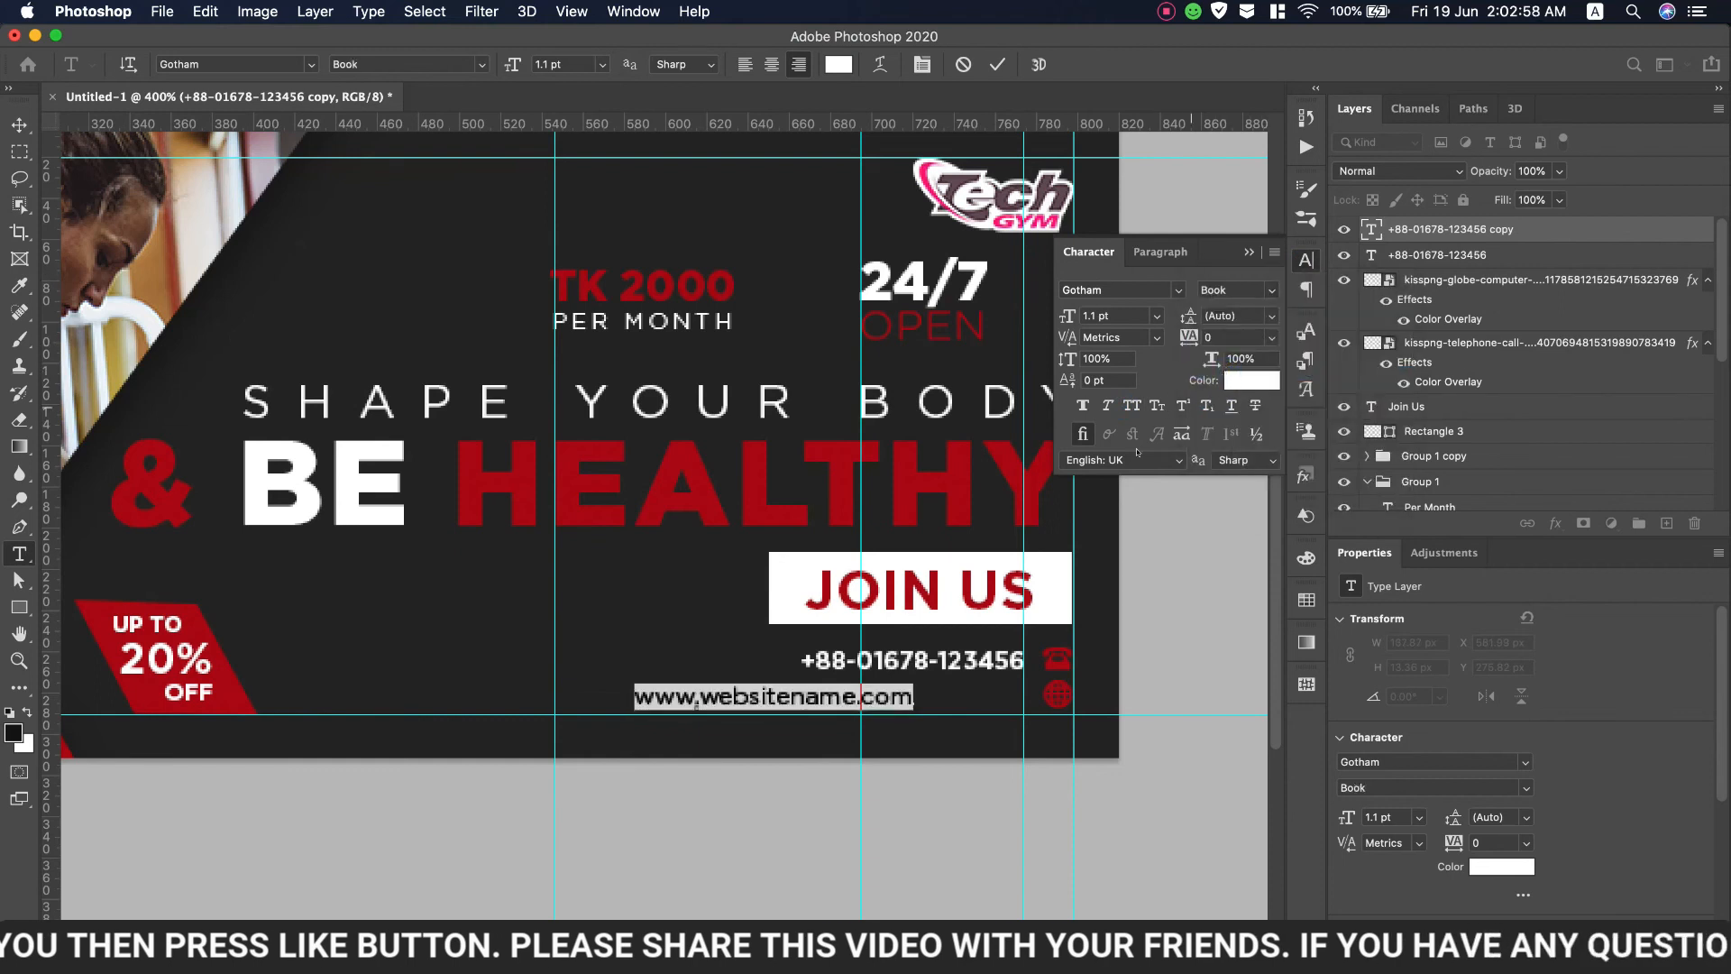
{"action": "left_click_drag", "start_coordinate": [1188, 339], "coordinate": [1252, 301]}
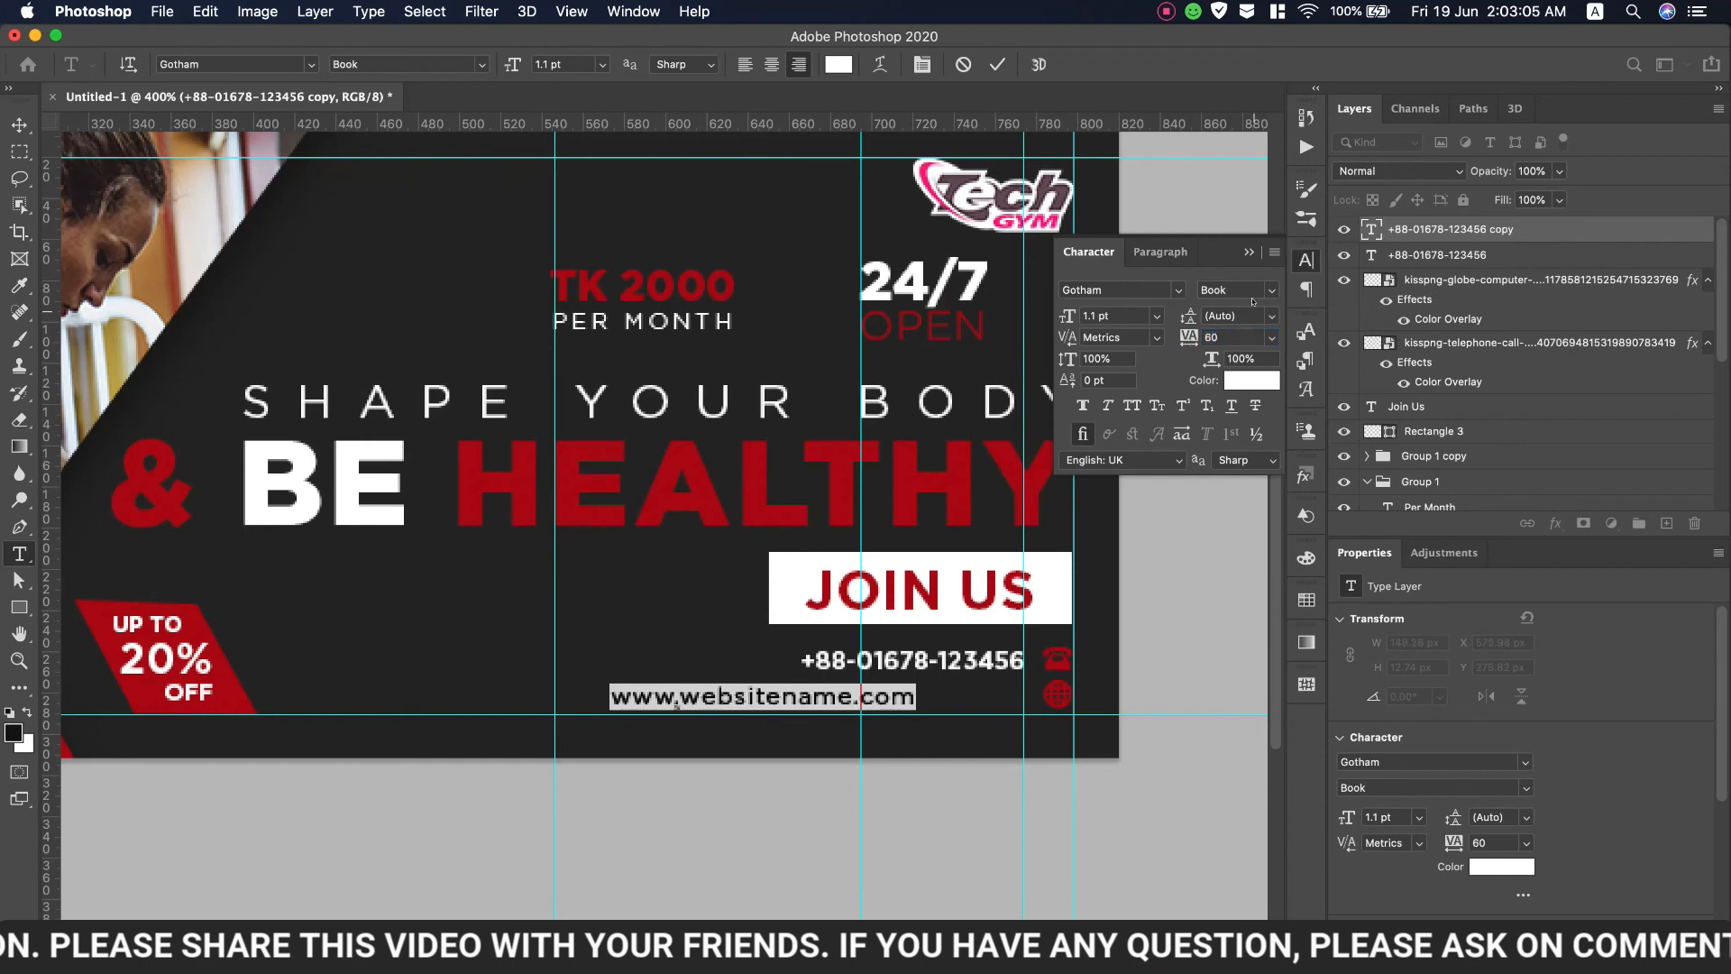
{"action": "left_click", "coordinate": [1247, 253]}
{"action": "left_click", "coordinate": [19, 124]}
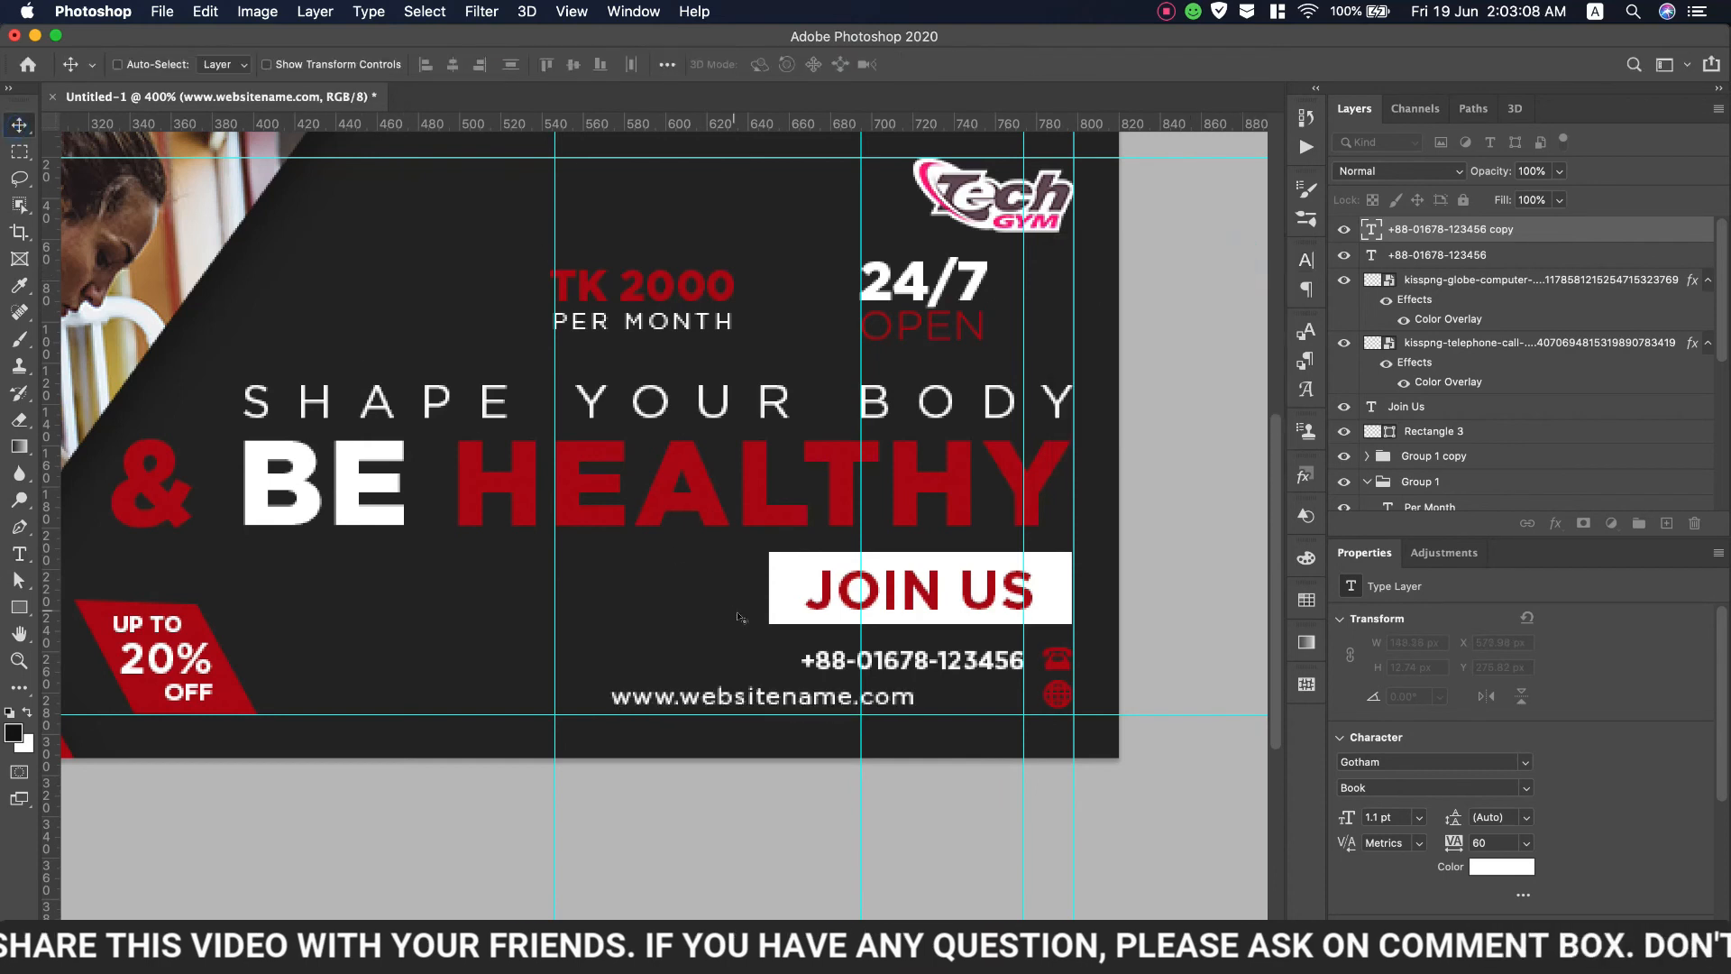
Scale the website text up to 1.12 pt and move it against the guide beside the globe icon
{"action": "double_click", "coordinate": [795, 700]}
{"action": "key", "text": "super+Return"}
{"action": "key", "text": "super+t"}
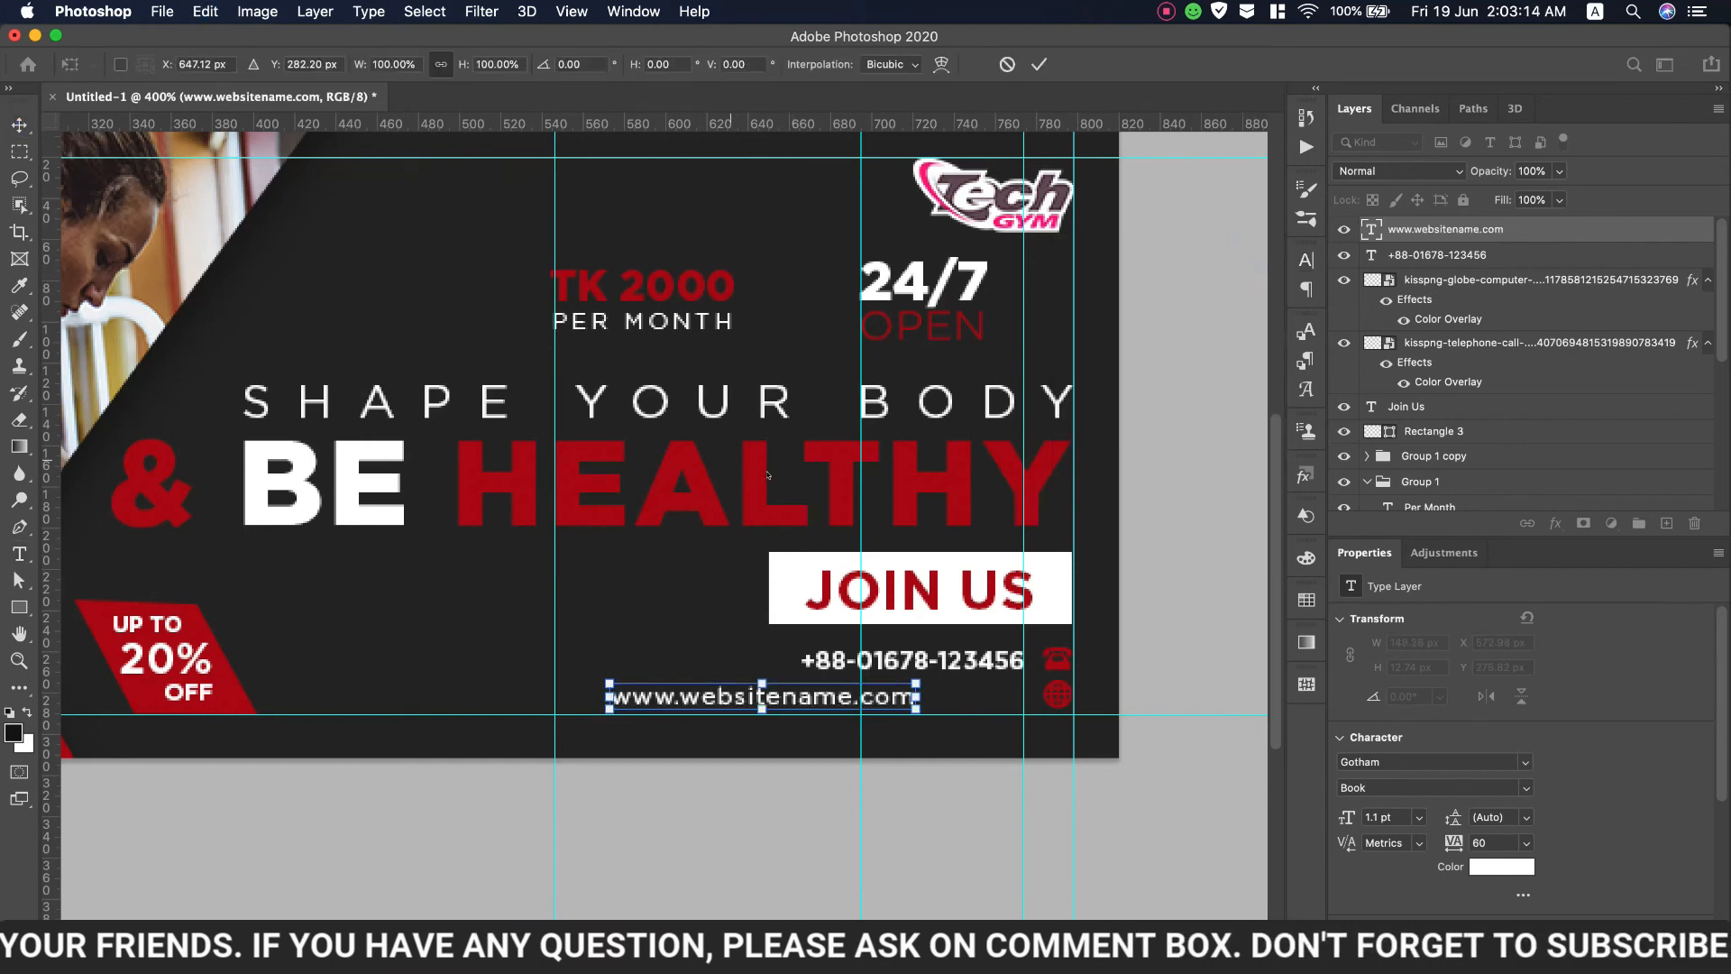
{"action": "left_click_drag", "start_coordinate": [916, 684], "coordinate": [922, 682]}
{"action": "left_click", "coordinate": [1038, 59]}
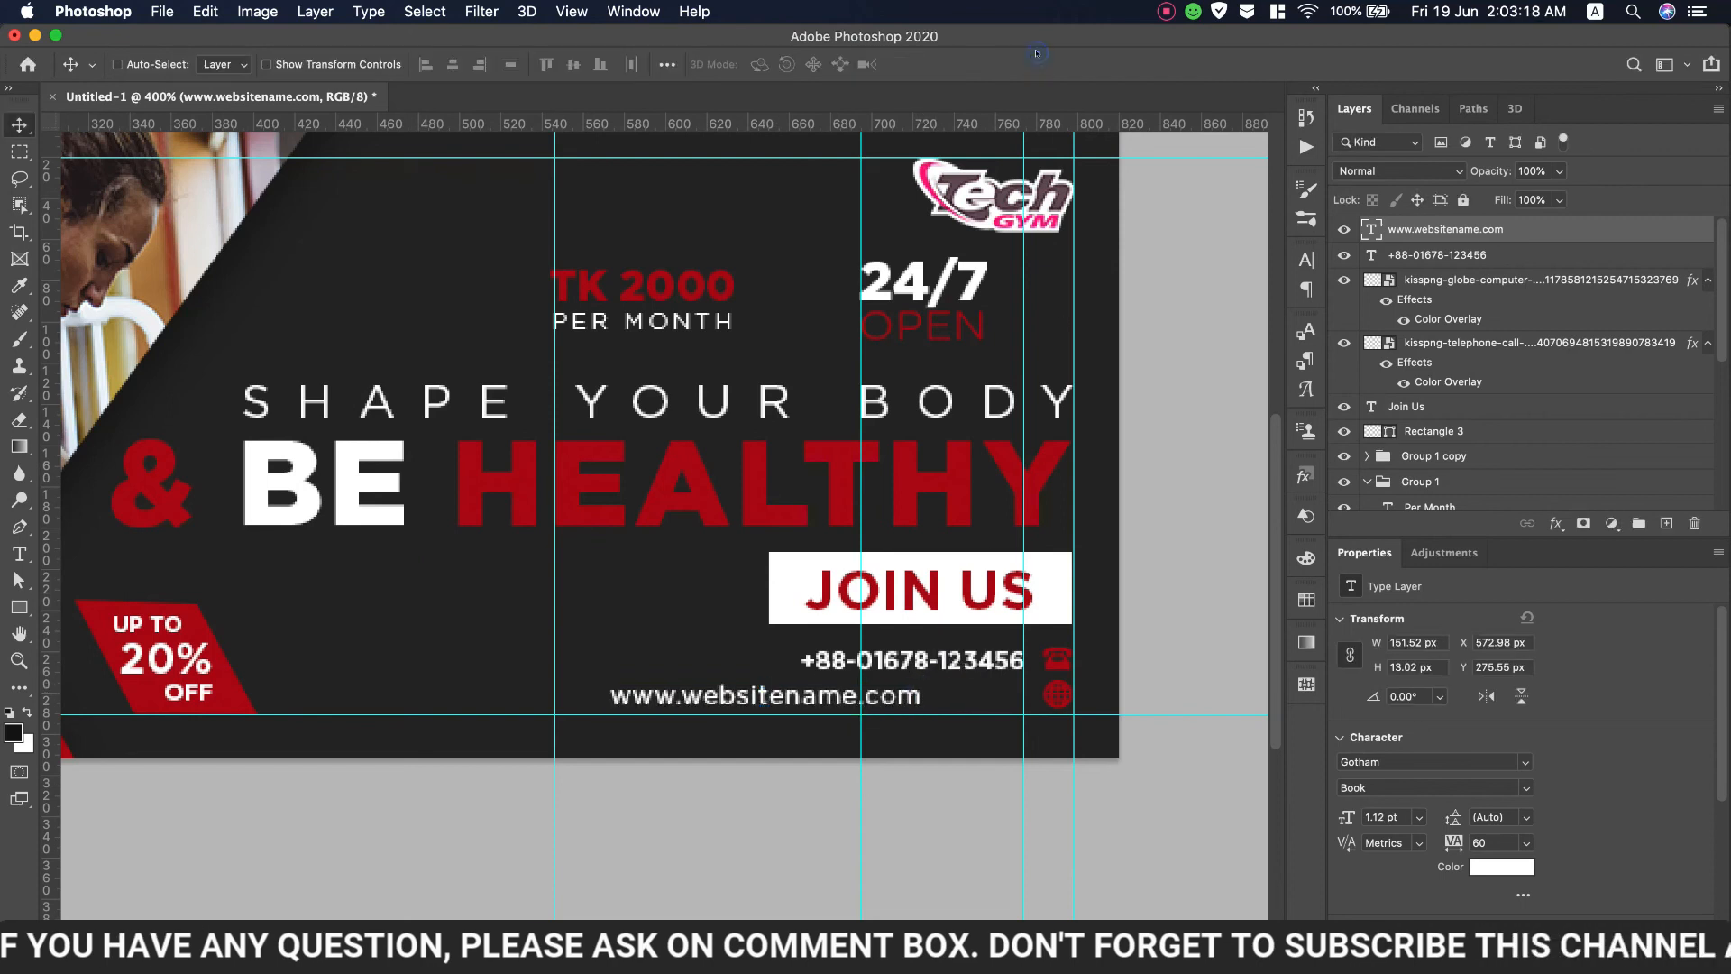
{"action": "left_click_drag", "start_coordinate": [814, 703], "coordinate": [919, 703]}
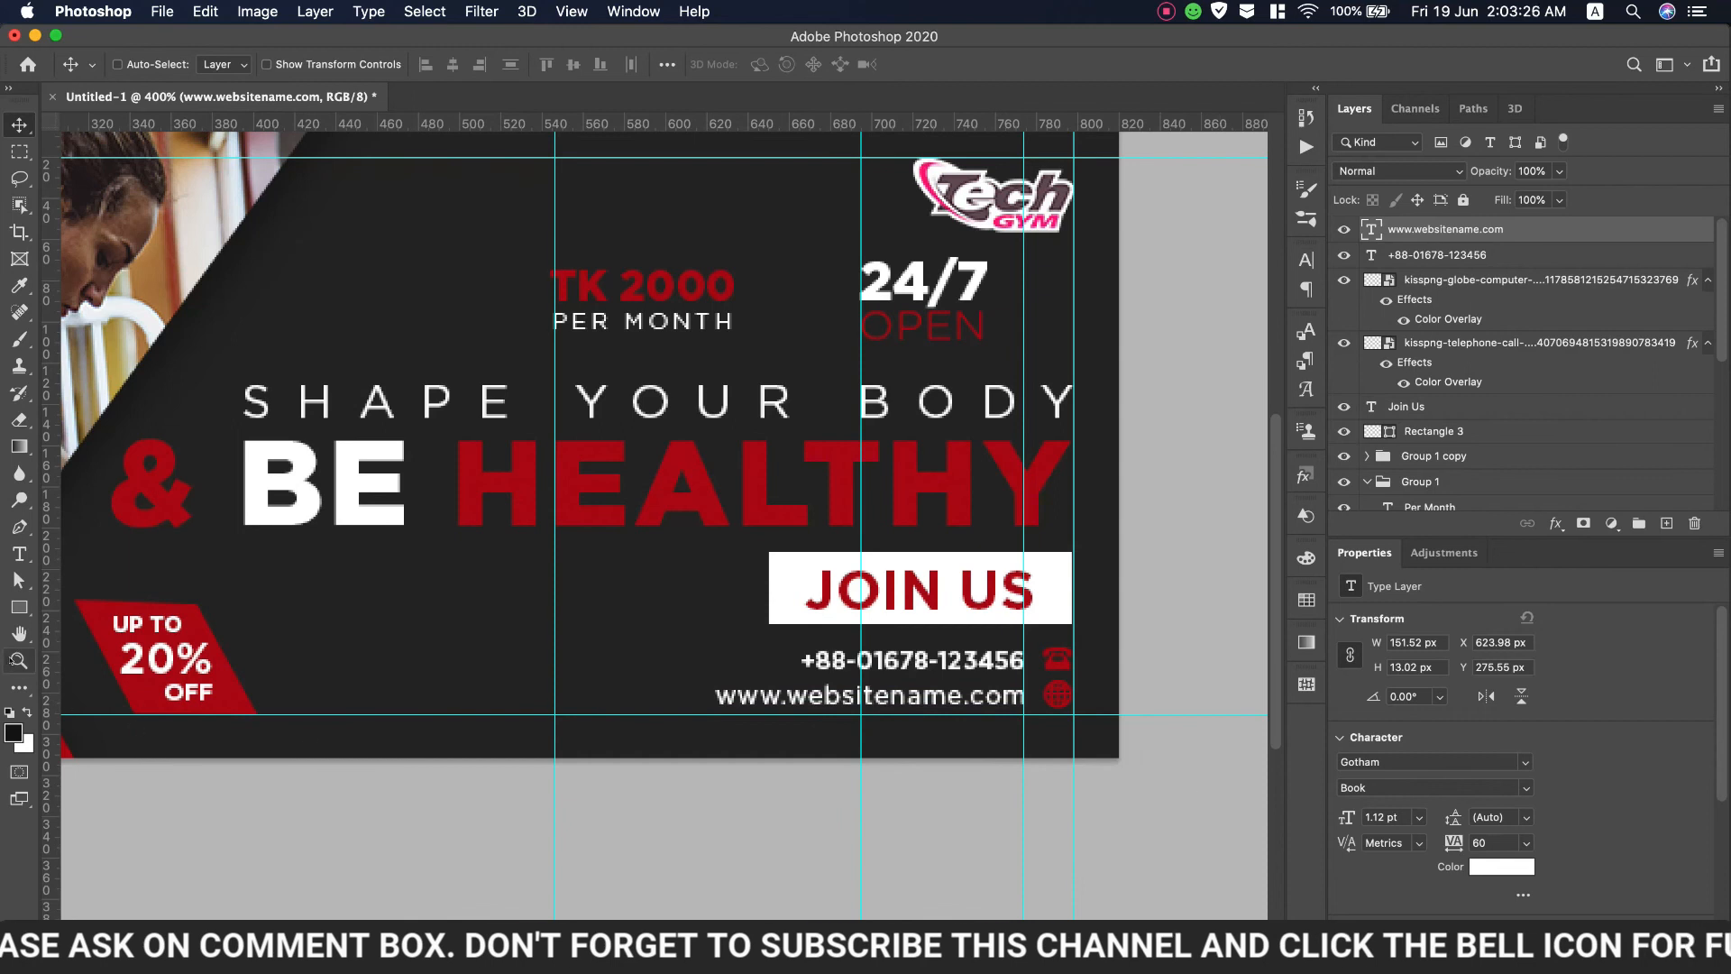
Draw a play-triangle shape from the Design Icons set, about 12 by 16 px, beside the 20% badge and fill it dark red
{"action": "key", "text": "z"}
{"action": "left_click", "coordinate": [620, 63]}
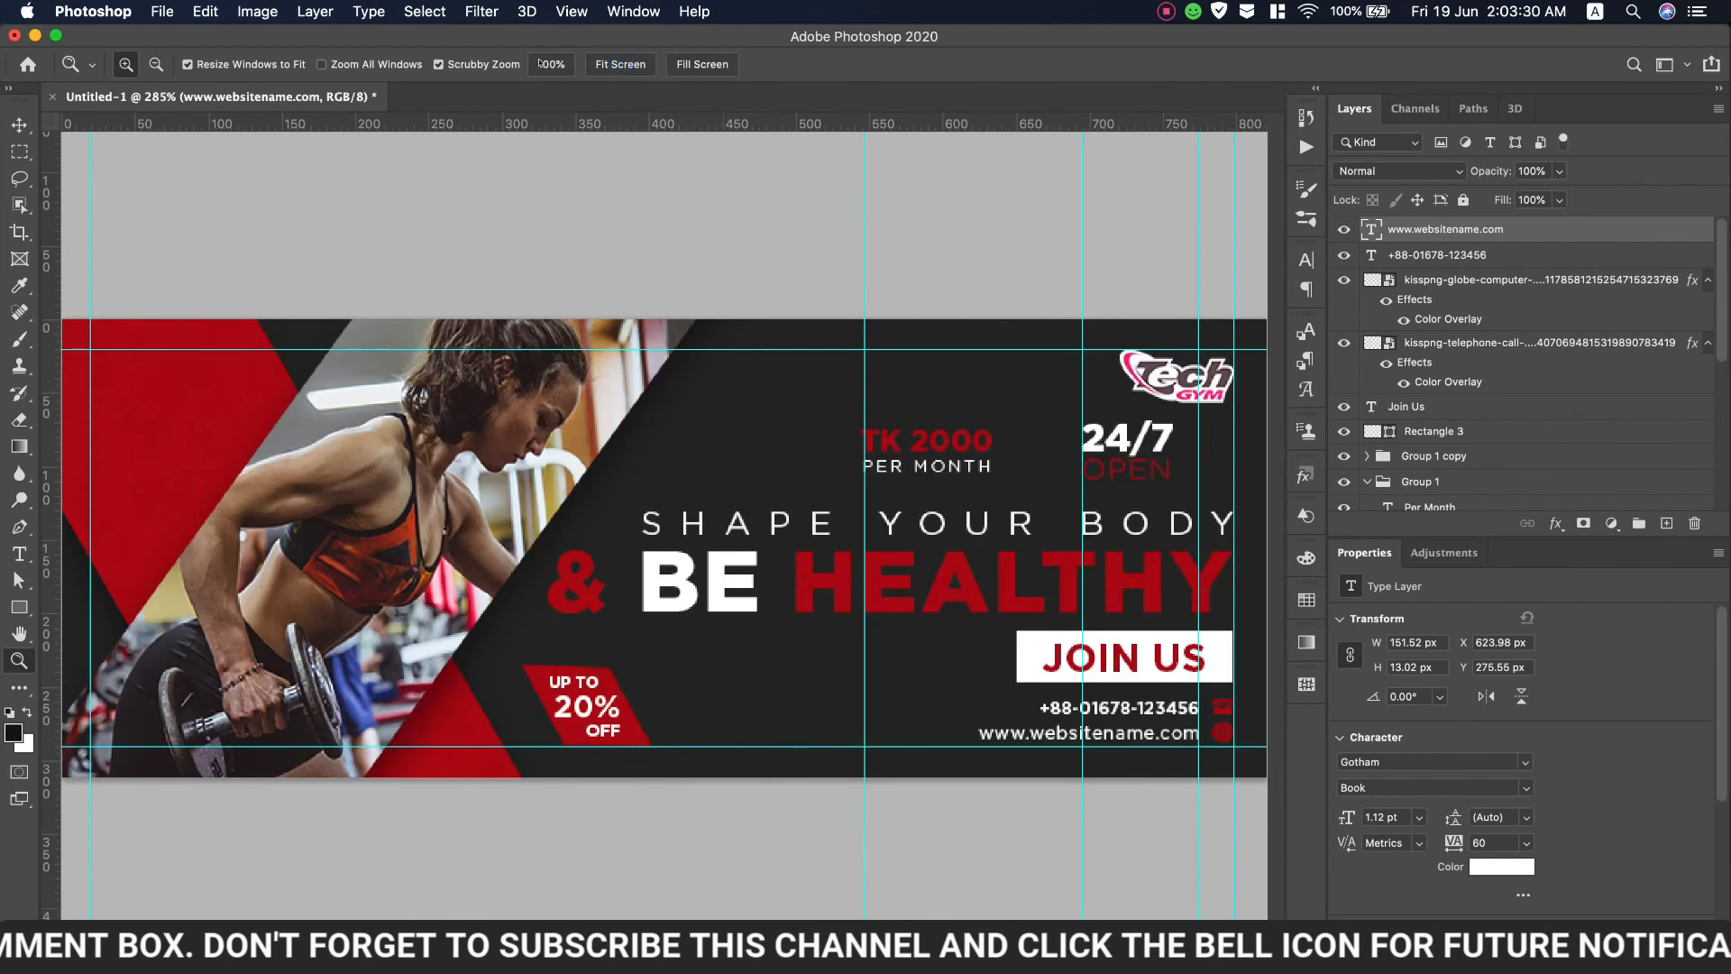
{"action": "left_click", "coordinate": [600, 513]}
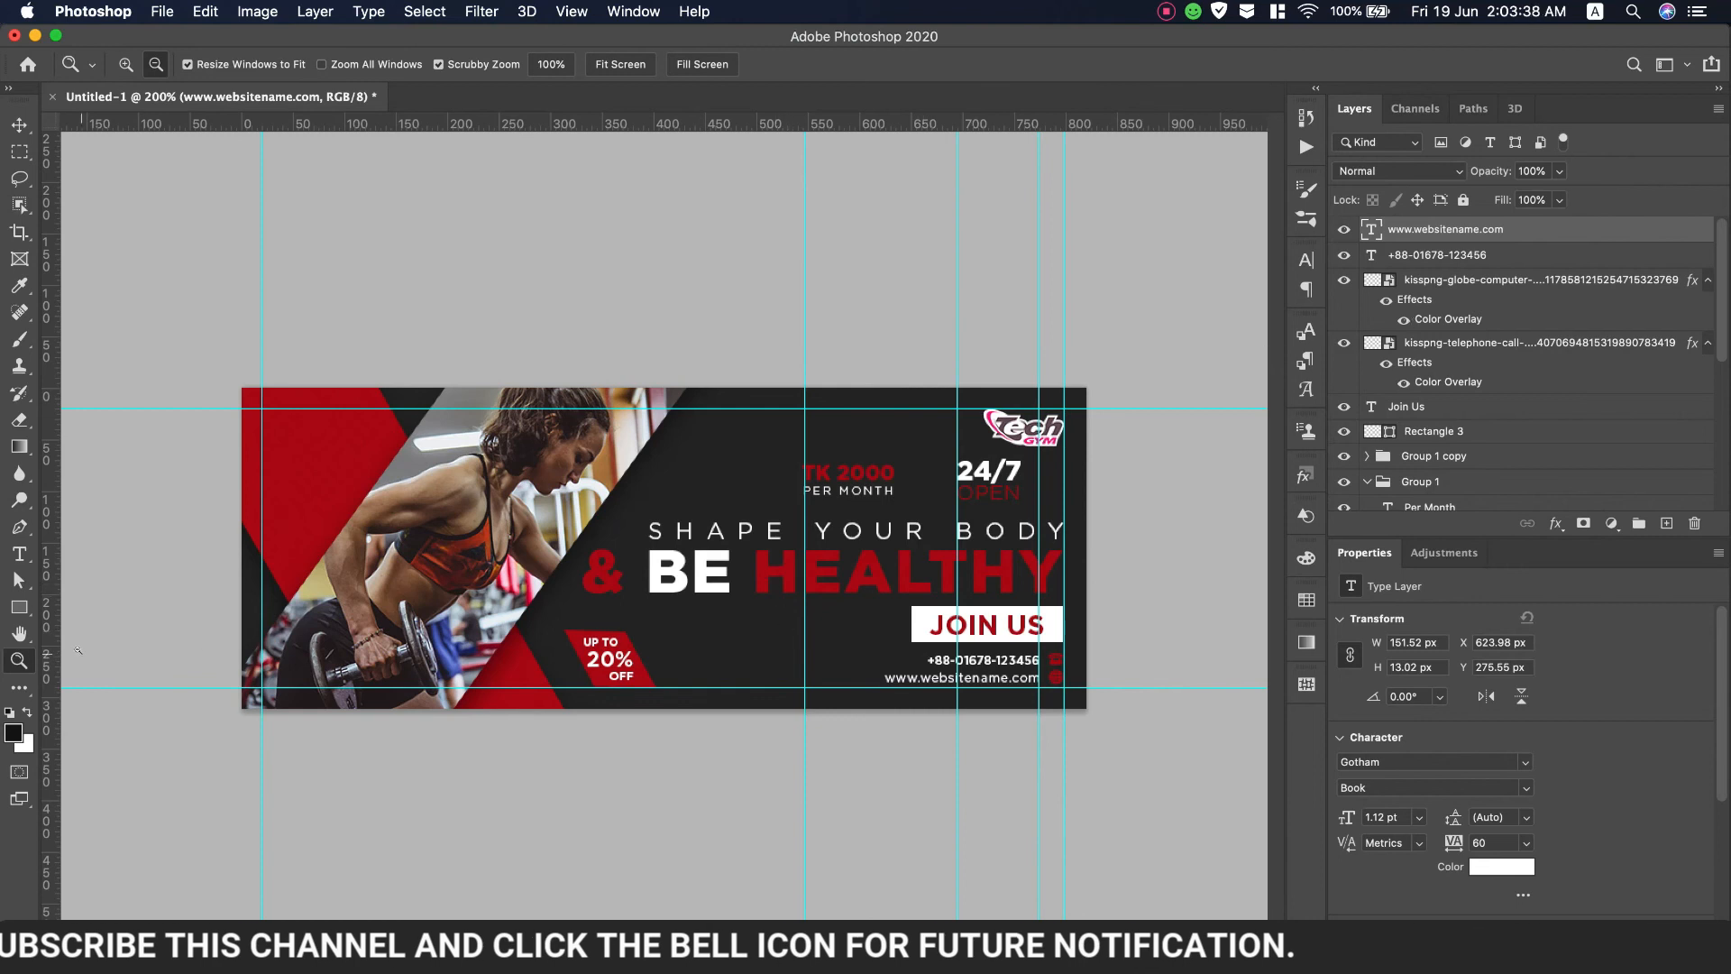
{"action": "left_click", "coordinate": [19, 607]}
{"action": "left_click", "coordinate": [90, 703]}
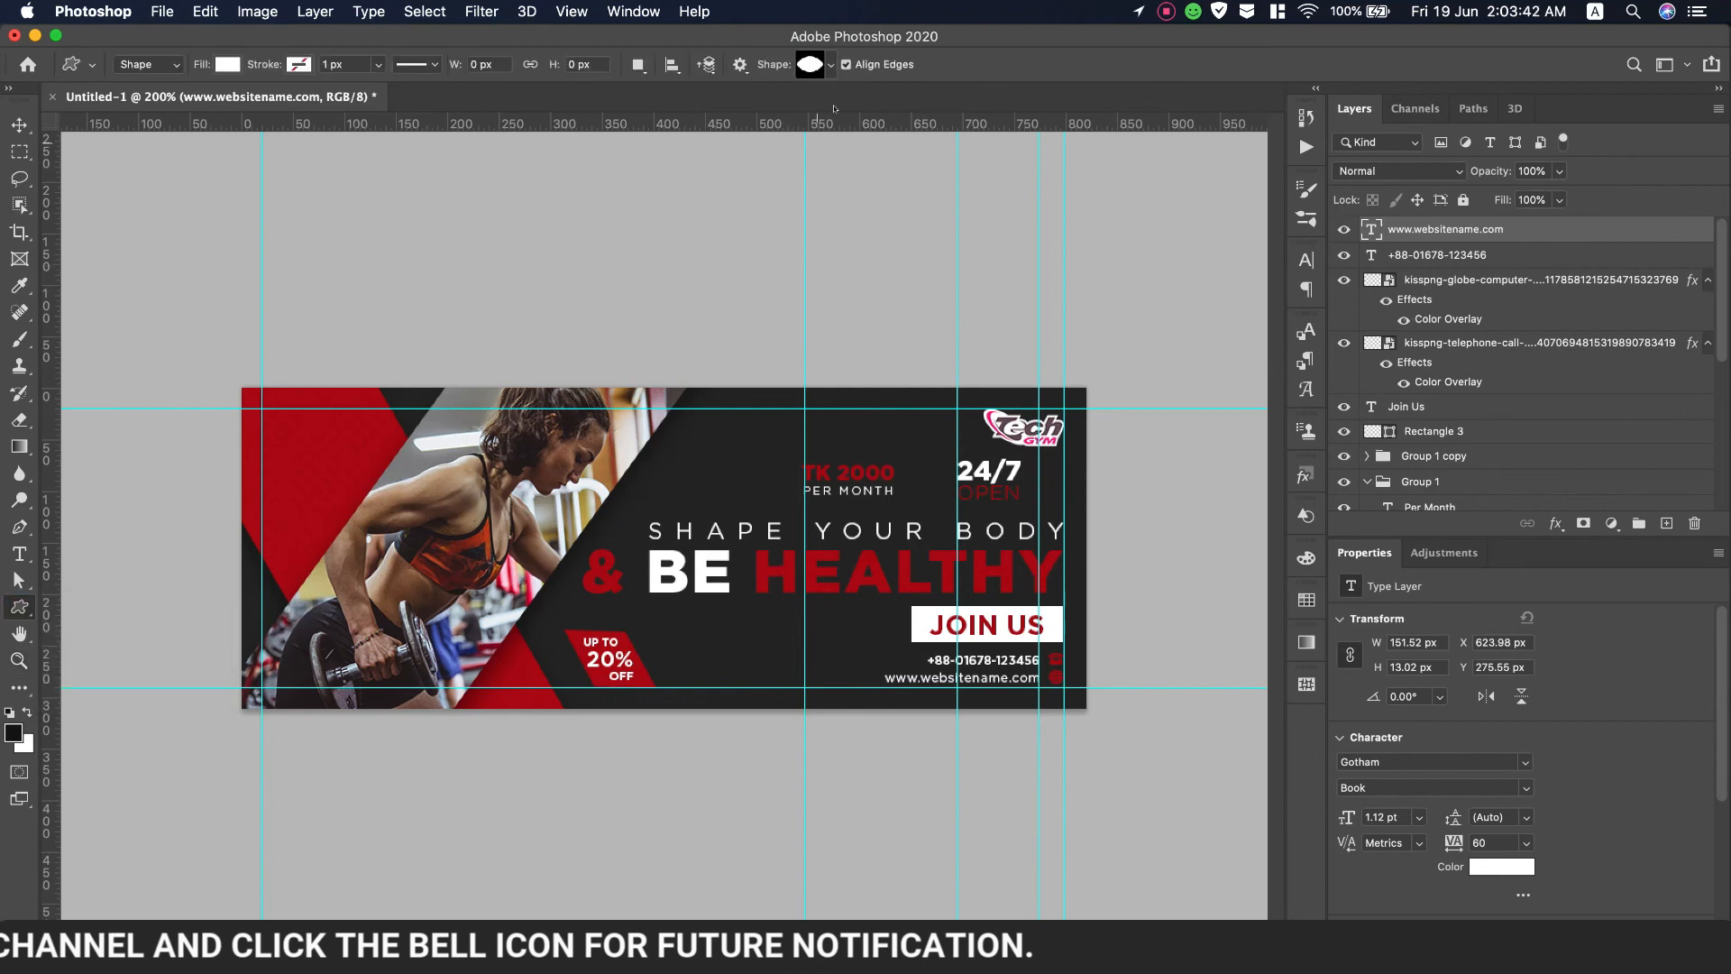
{"action": "left_click", "coordinate": [829, 65]}
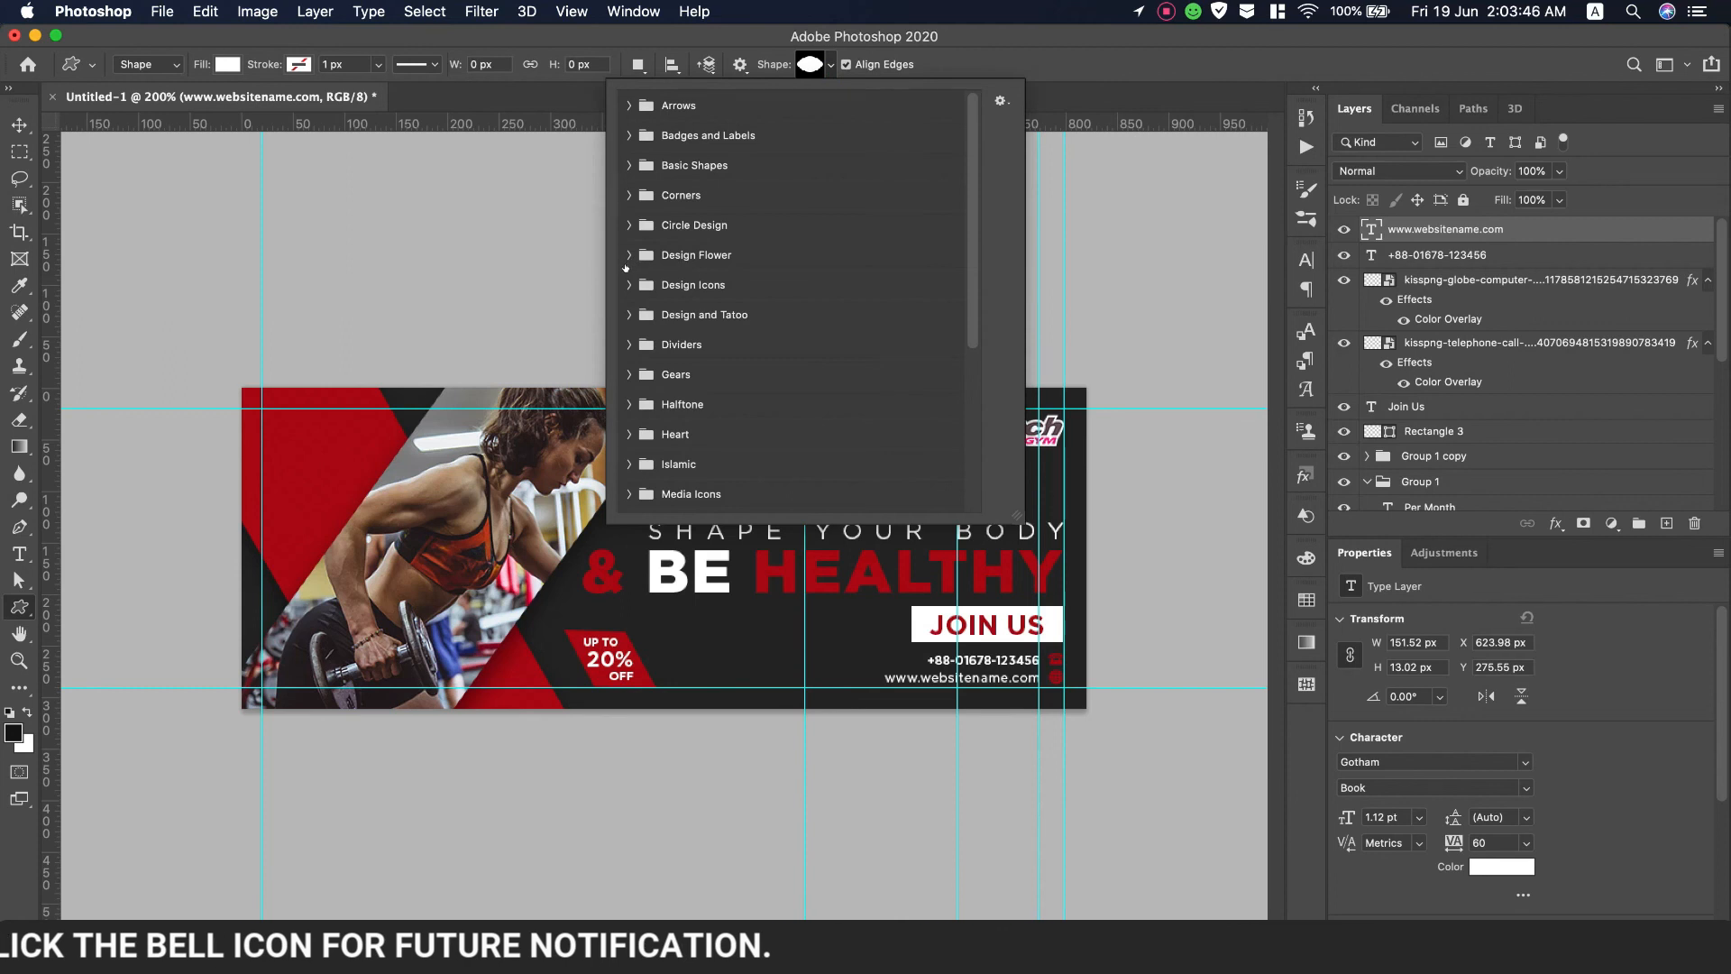
{"action": "left_click", "coordinate": [628, 284]}
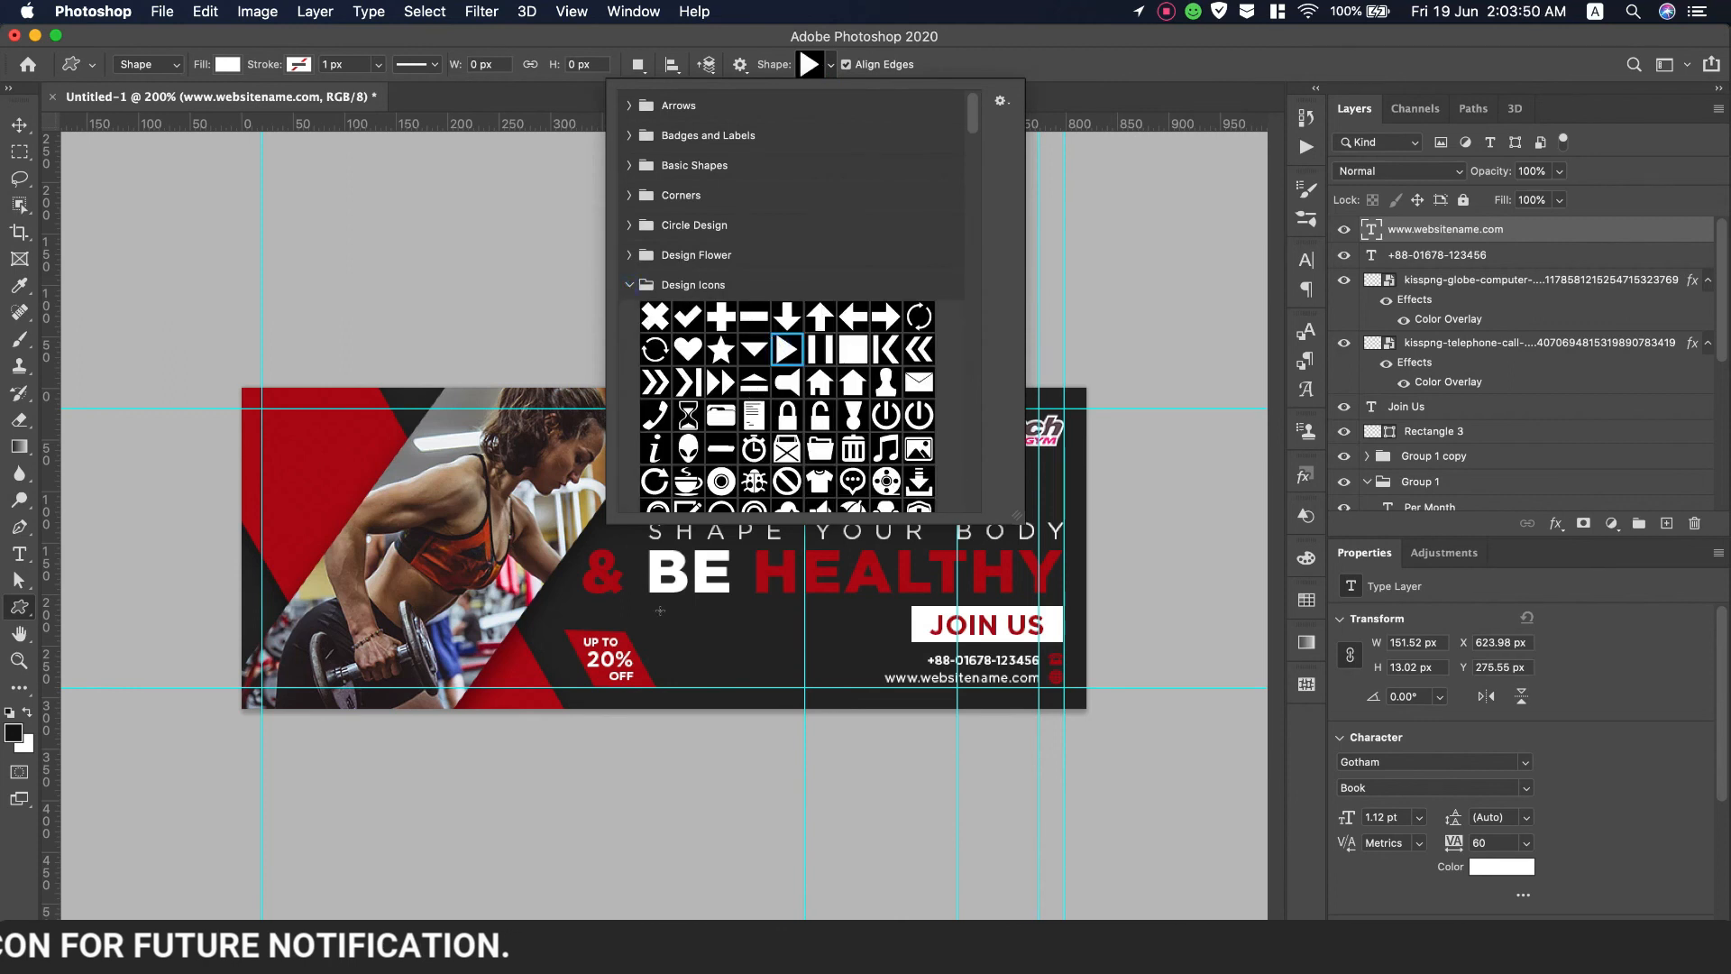
{"action": "left_click", "coordinate": [673, 618]}
{"action": "left_click_drag", "start_coordinate": [672, 617], "coordinate": [682, 631]}
{"action": "left_click", "coordinate": [228, 64]}
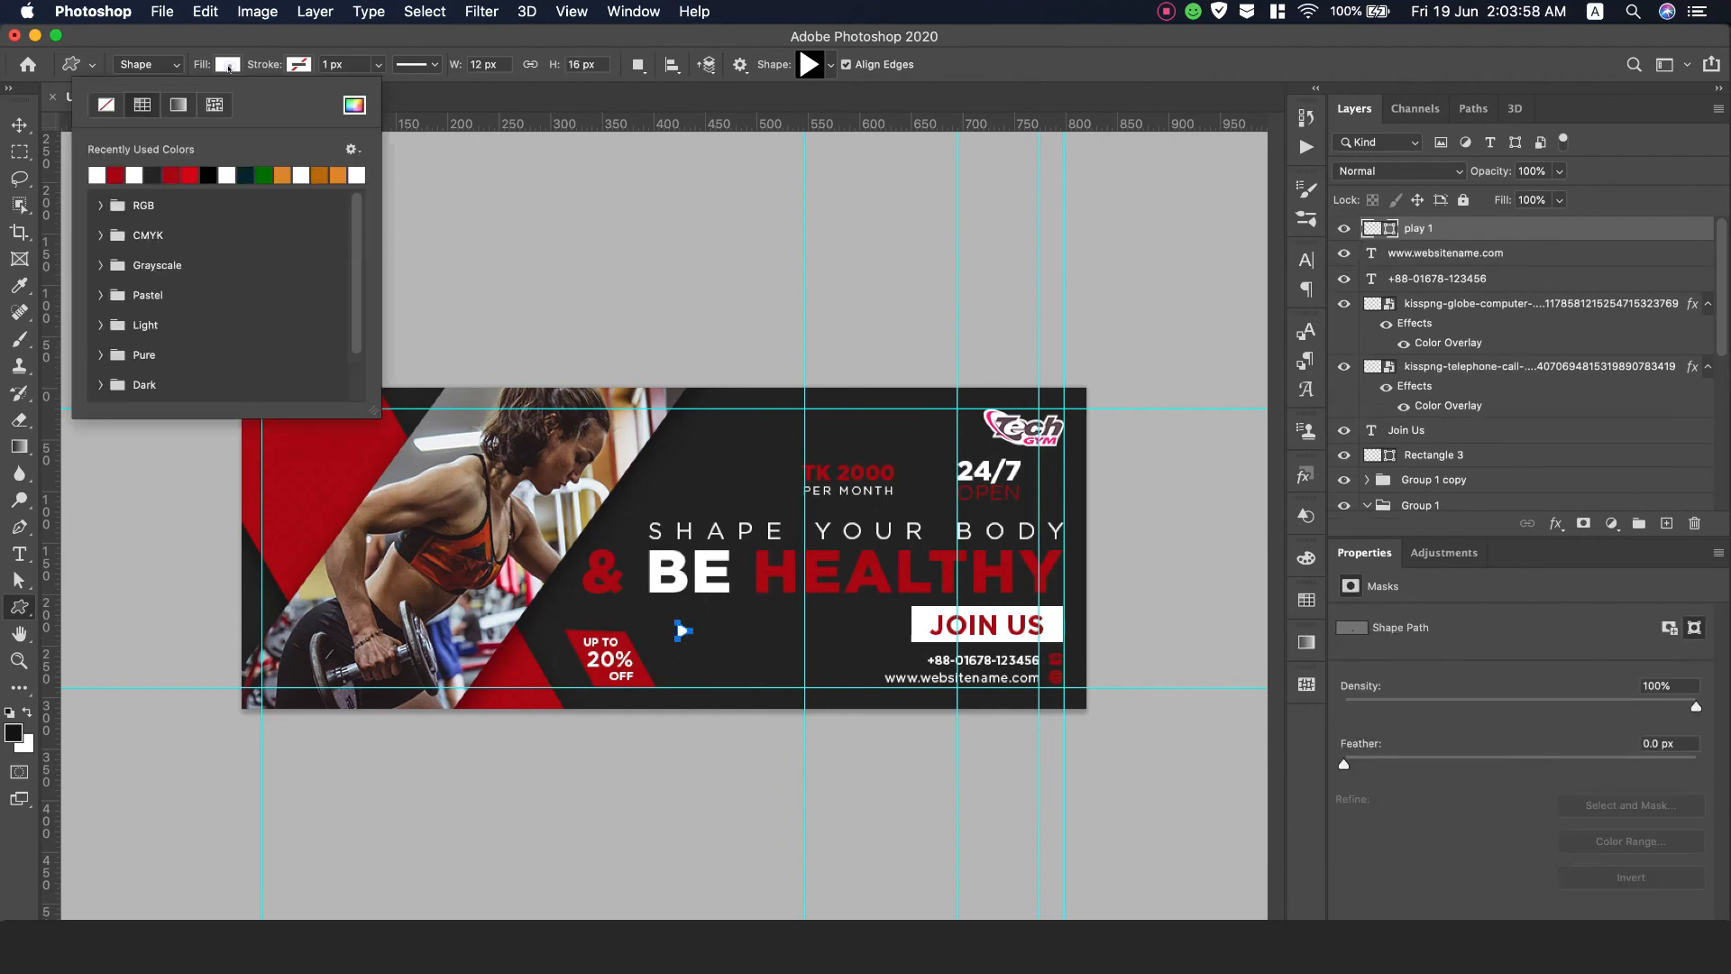
{"action": "left_click", "coordinate": [172, 173]}
Duplicate the red triangle into the empty area above the headline and recolor the copy white (ffffff)
{"action": "key", "text": "v"}
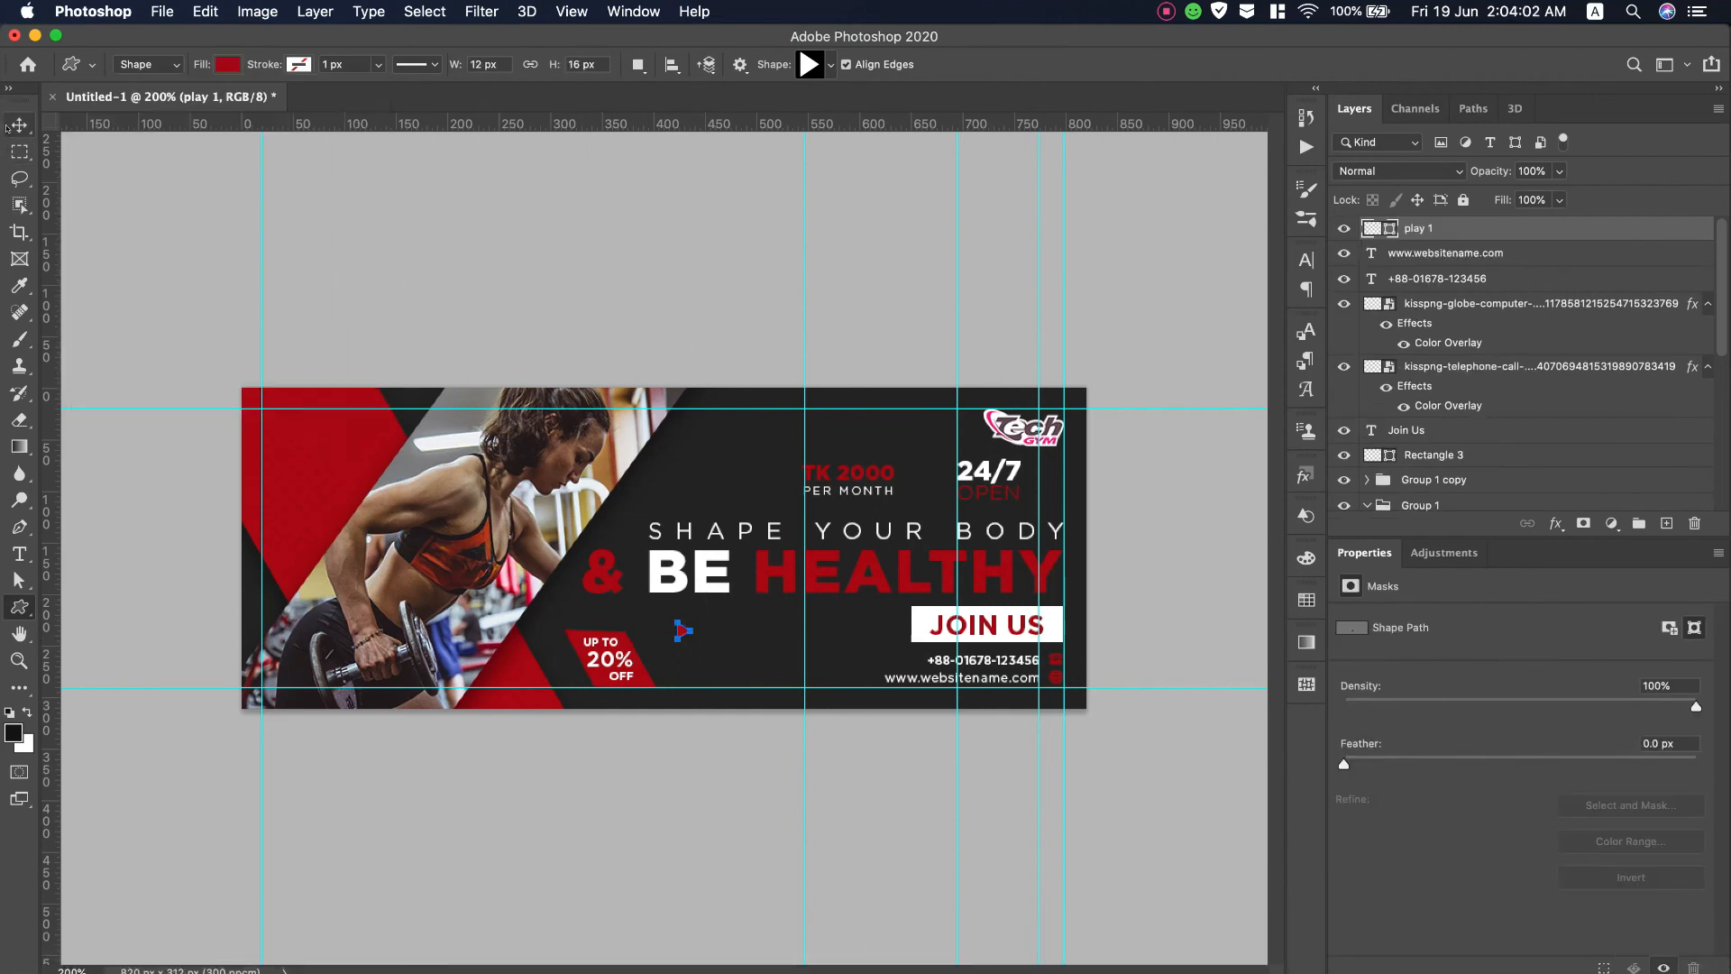
{"action": "left_click_drag", "start_coordinate": [685, 631], "coordinate": [759, 446]}
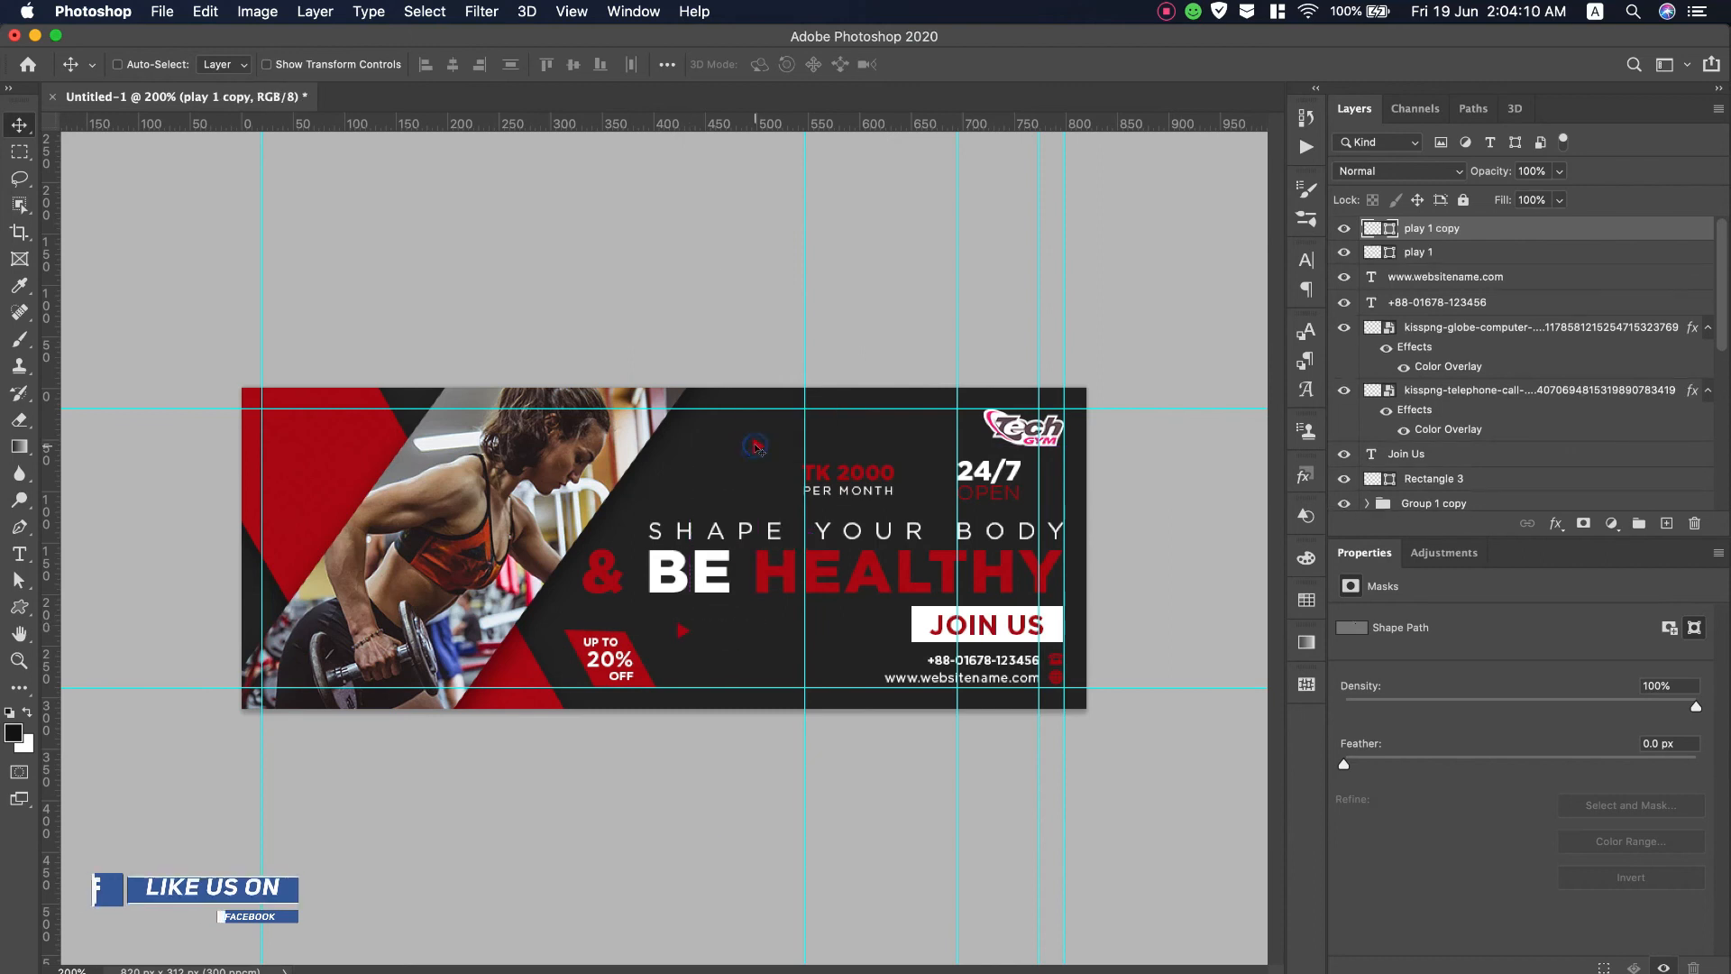
{"action": "double_click", "coordinate": [1373, 228]}
{"action": "left_click", "coordinate": [1022, 355]}
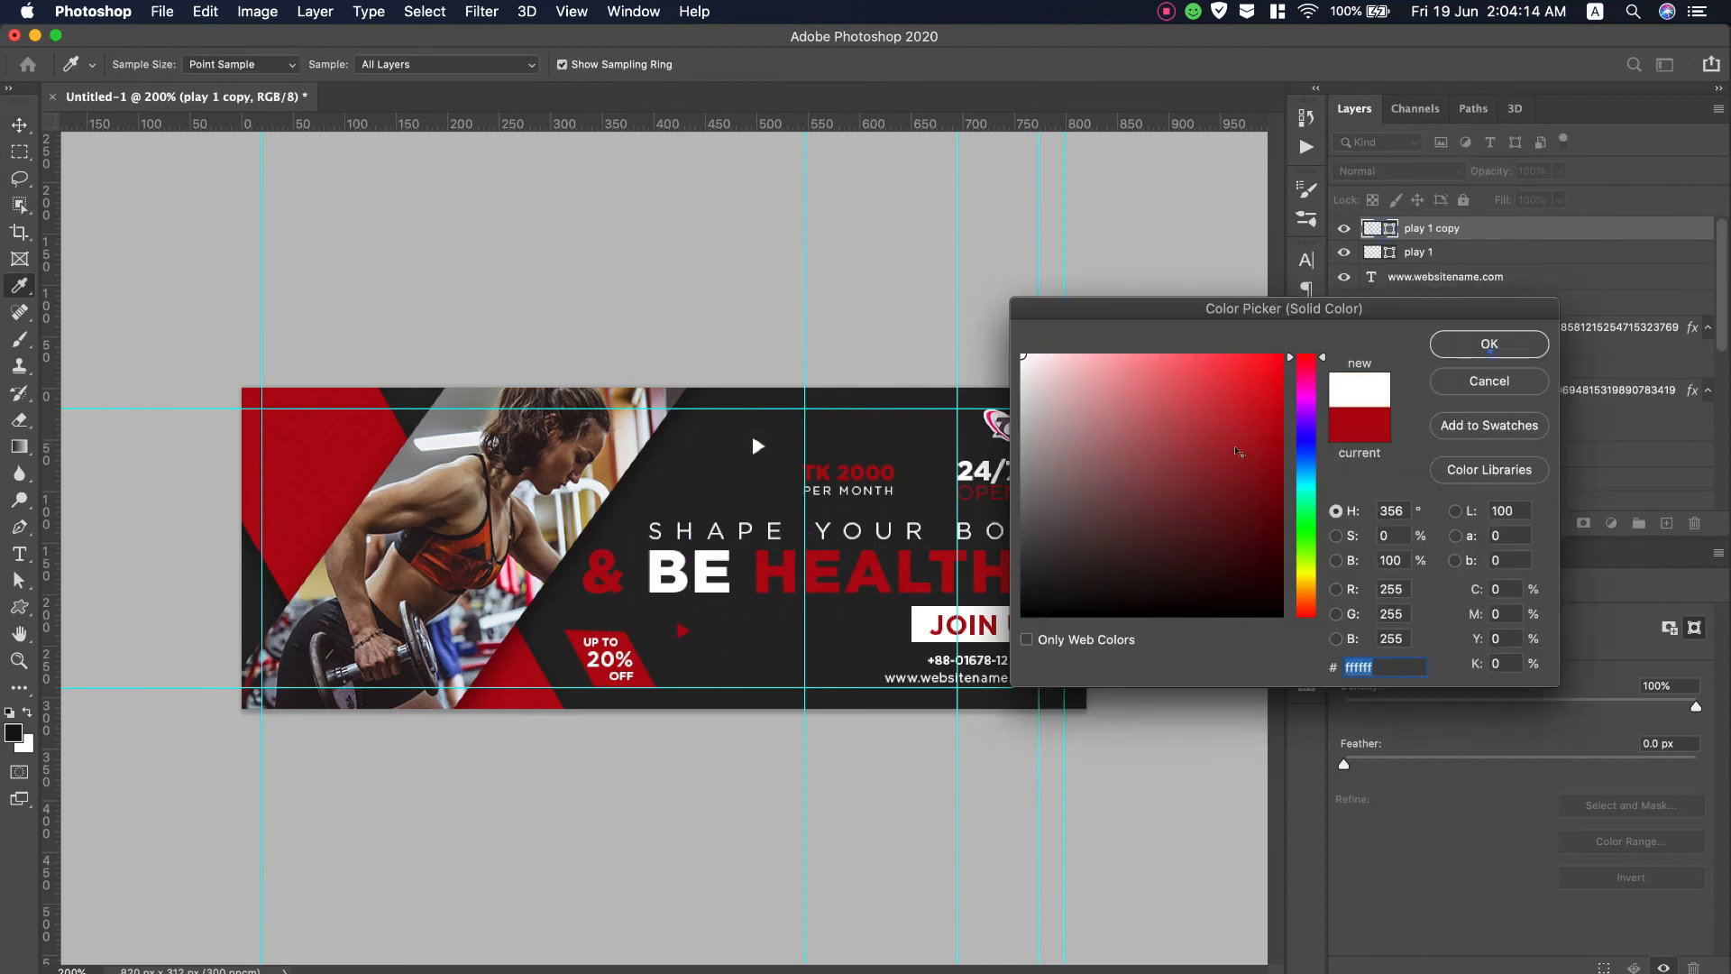
{"action": "key", "text": "Return"}
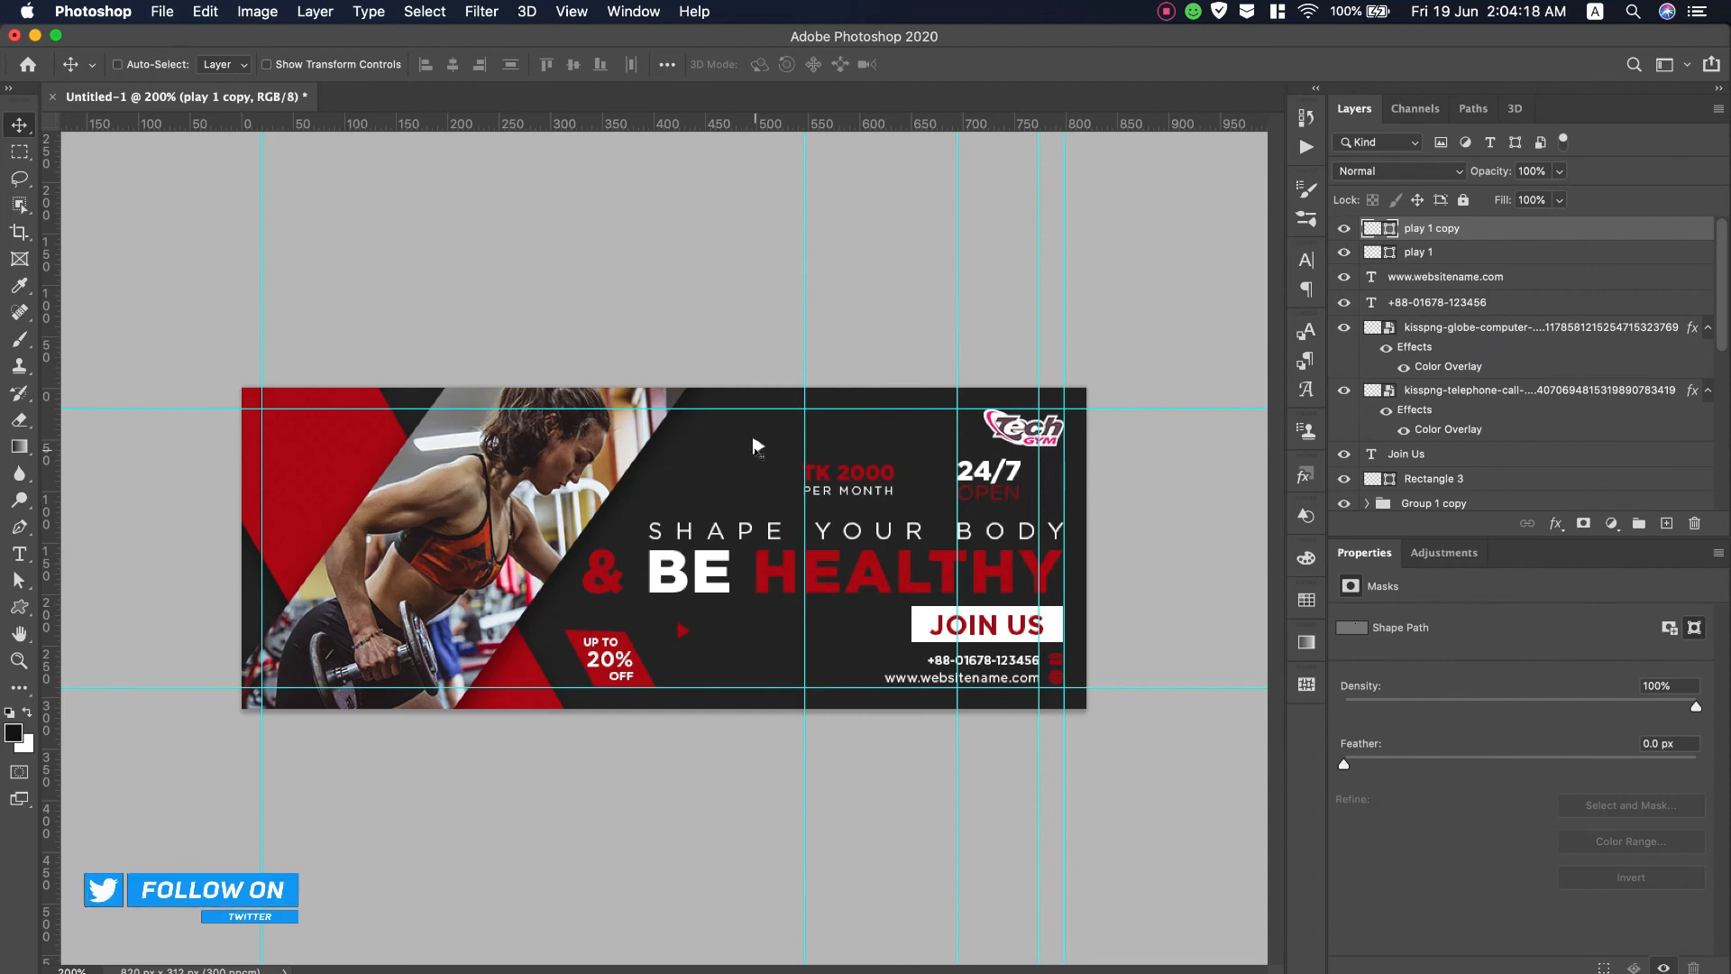
Place a white triangle copy below the headline and a red triangle copy just before the Join Us button
{"action": "left_click_drag", "start_coordinate": [756, 446], "coordinate": [781, 681]}
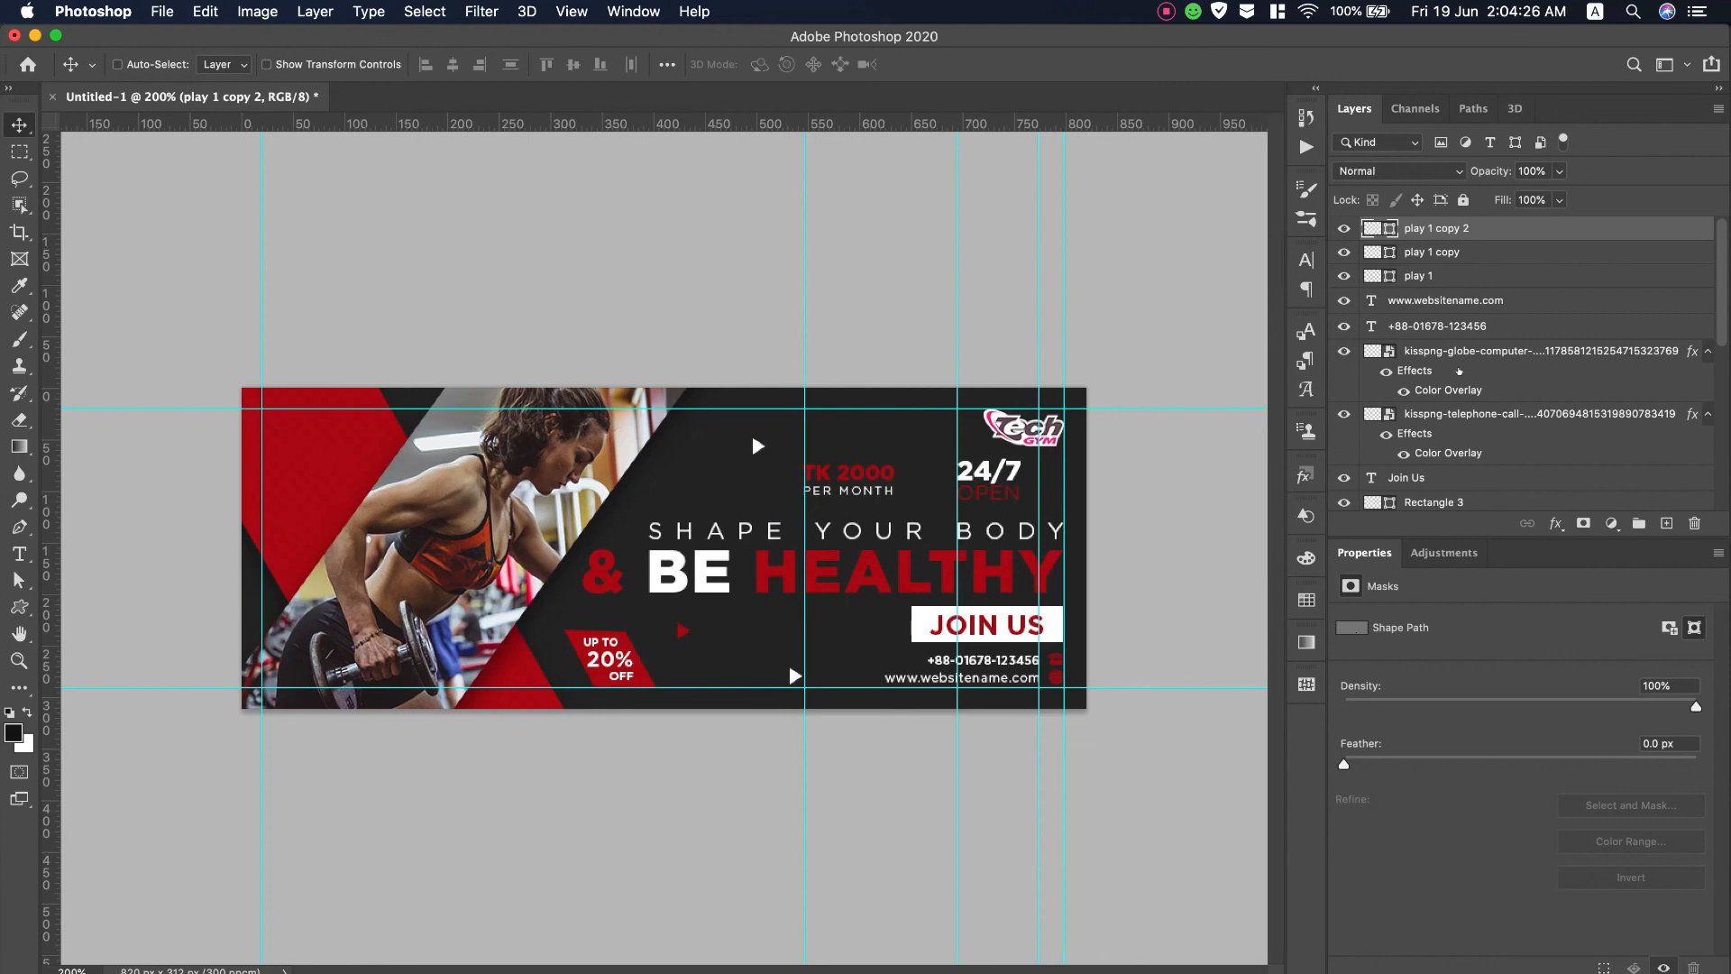
{"action": "left_click", "coordinate": [1433, 275]}
{"action": "left_click_drag", "start_coordinate": [719, 631], "coordinate": [846, 622]}
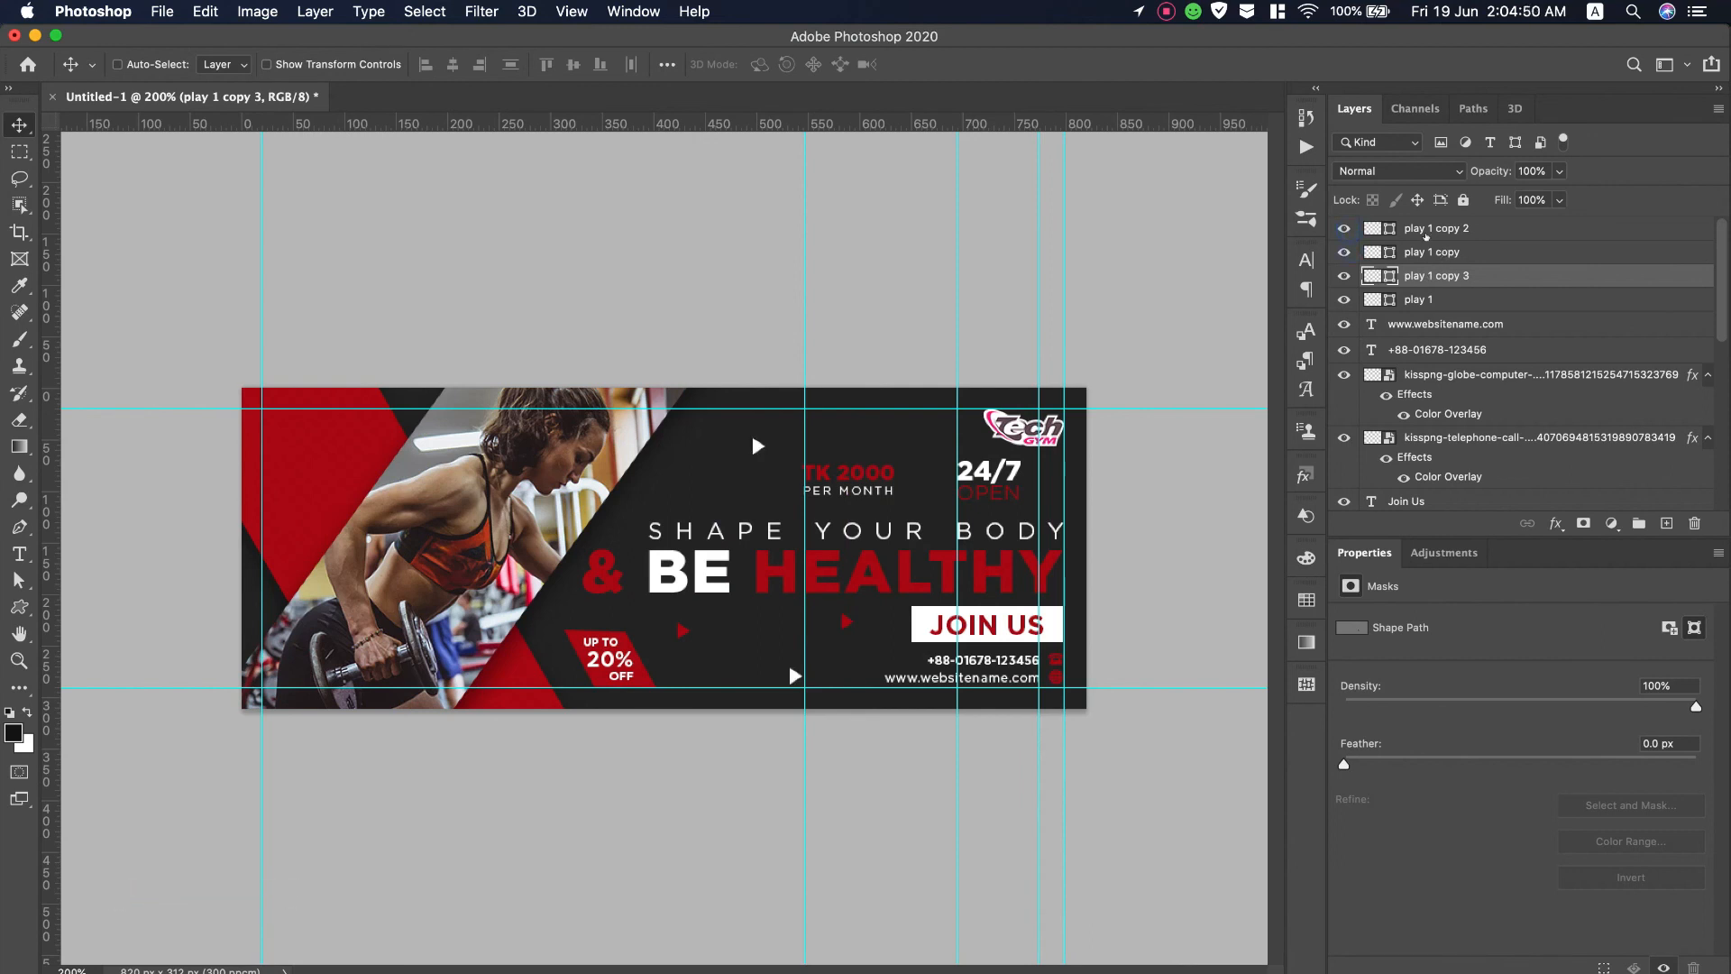
{"action": "left_click", "coordinate": [1426, 236]}
{"action": "left_click_drag", "start_coordinate": [794, 675], "coordinate": [774, 661]}
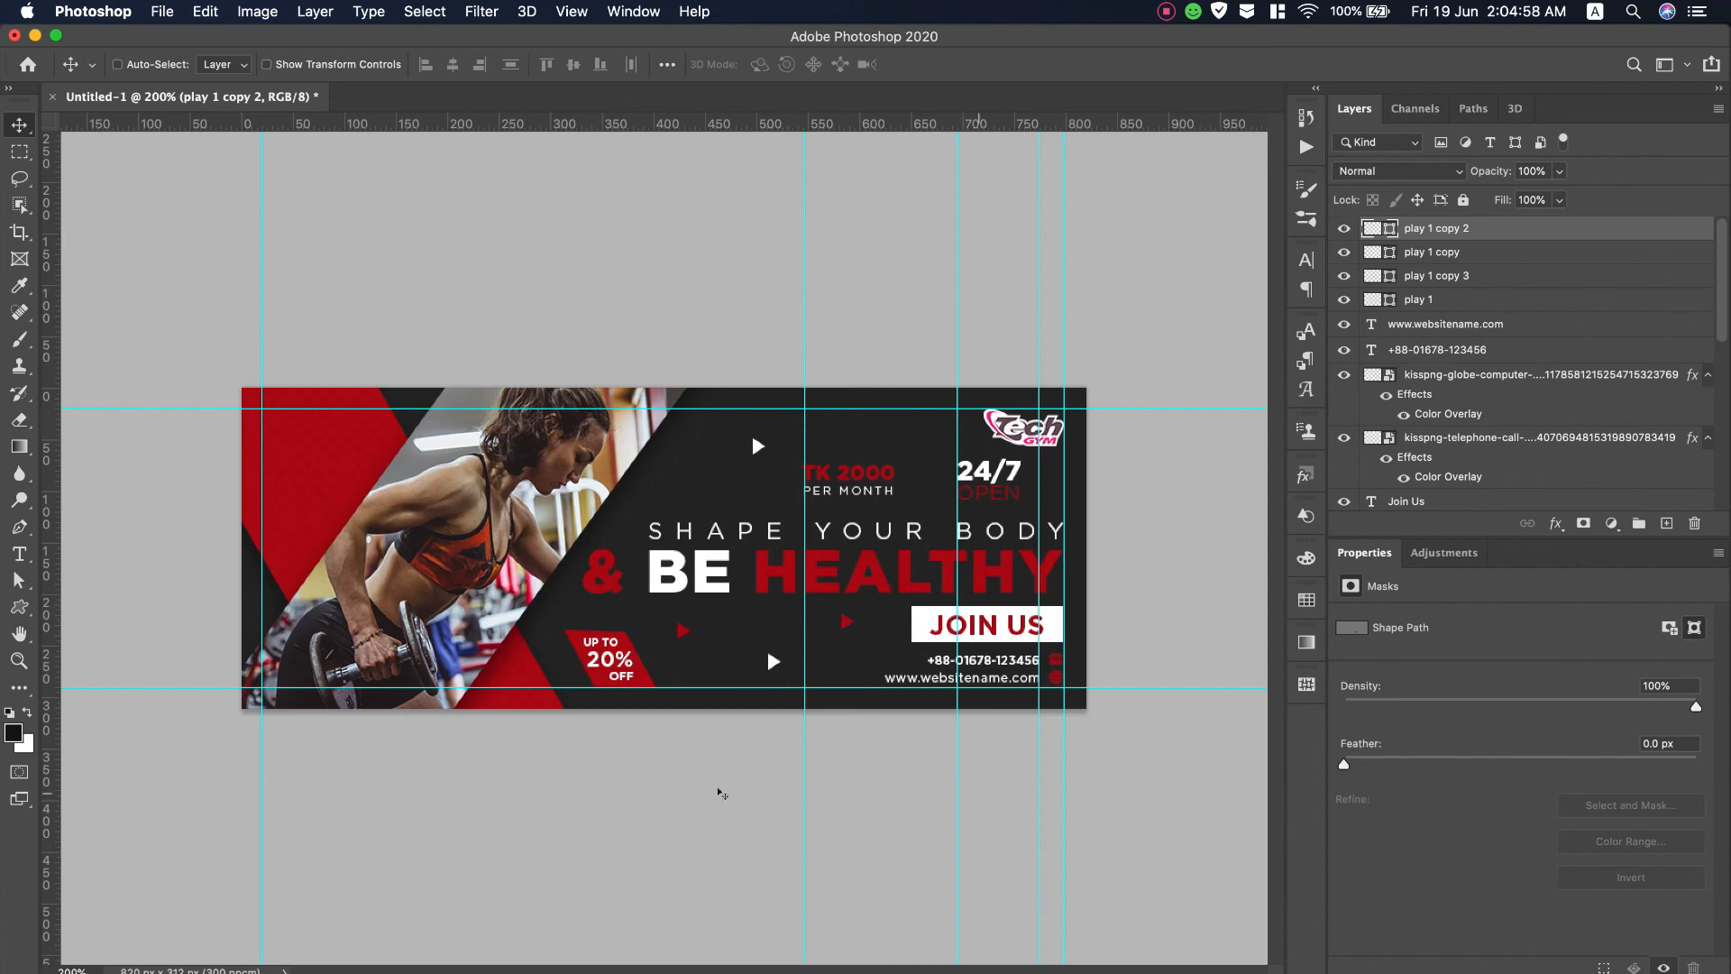
Add a Lorem ipsum text box about 256 by 55 px over the price area and center-align its text
{"action": "key", "text": "t"}
{"action": "left_click_drag", "start_coordinate": [684, 444], "coordinate": [947, 510]}
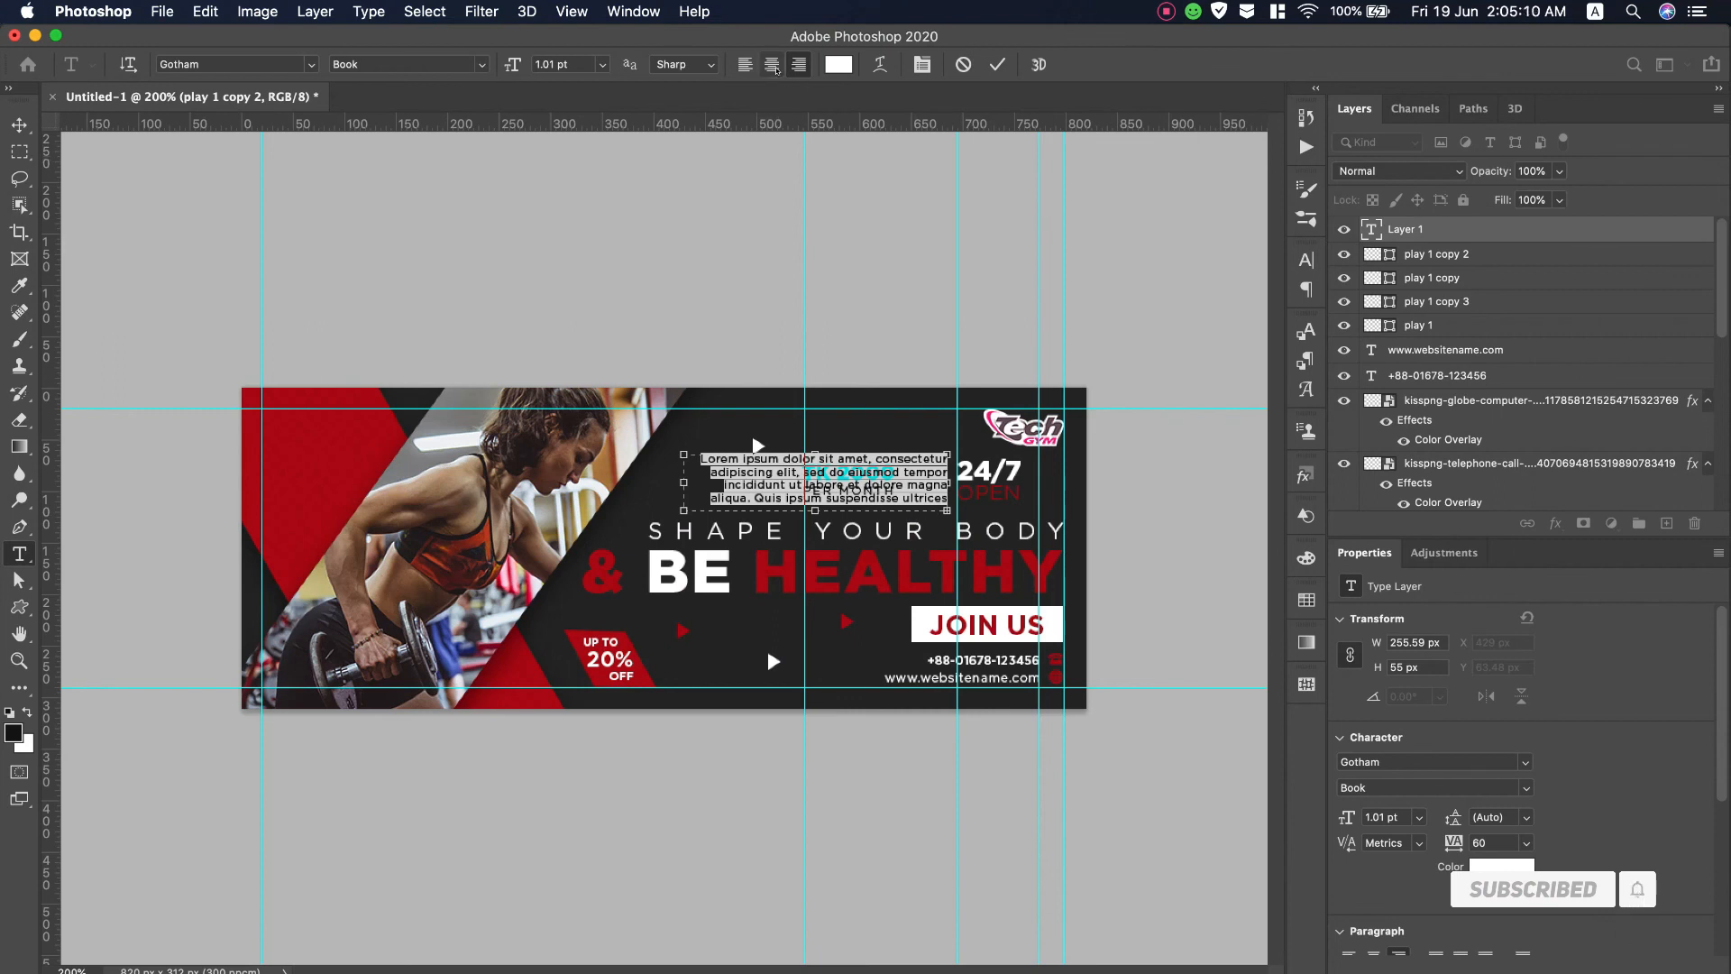
{"action": "left_click", "coordinate": [772, 65]}
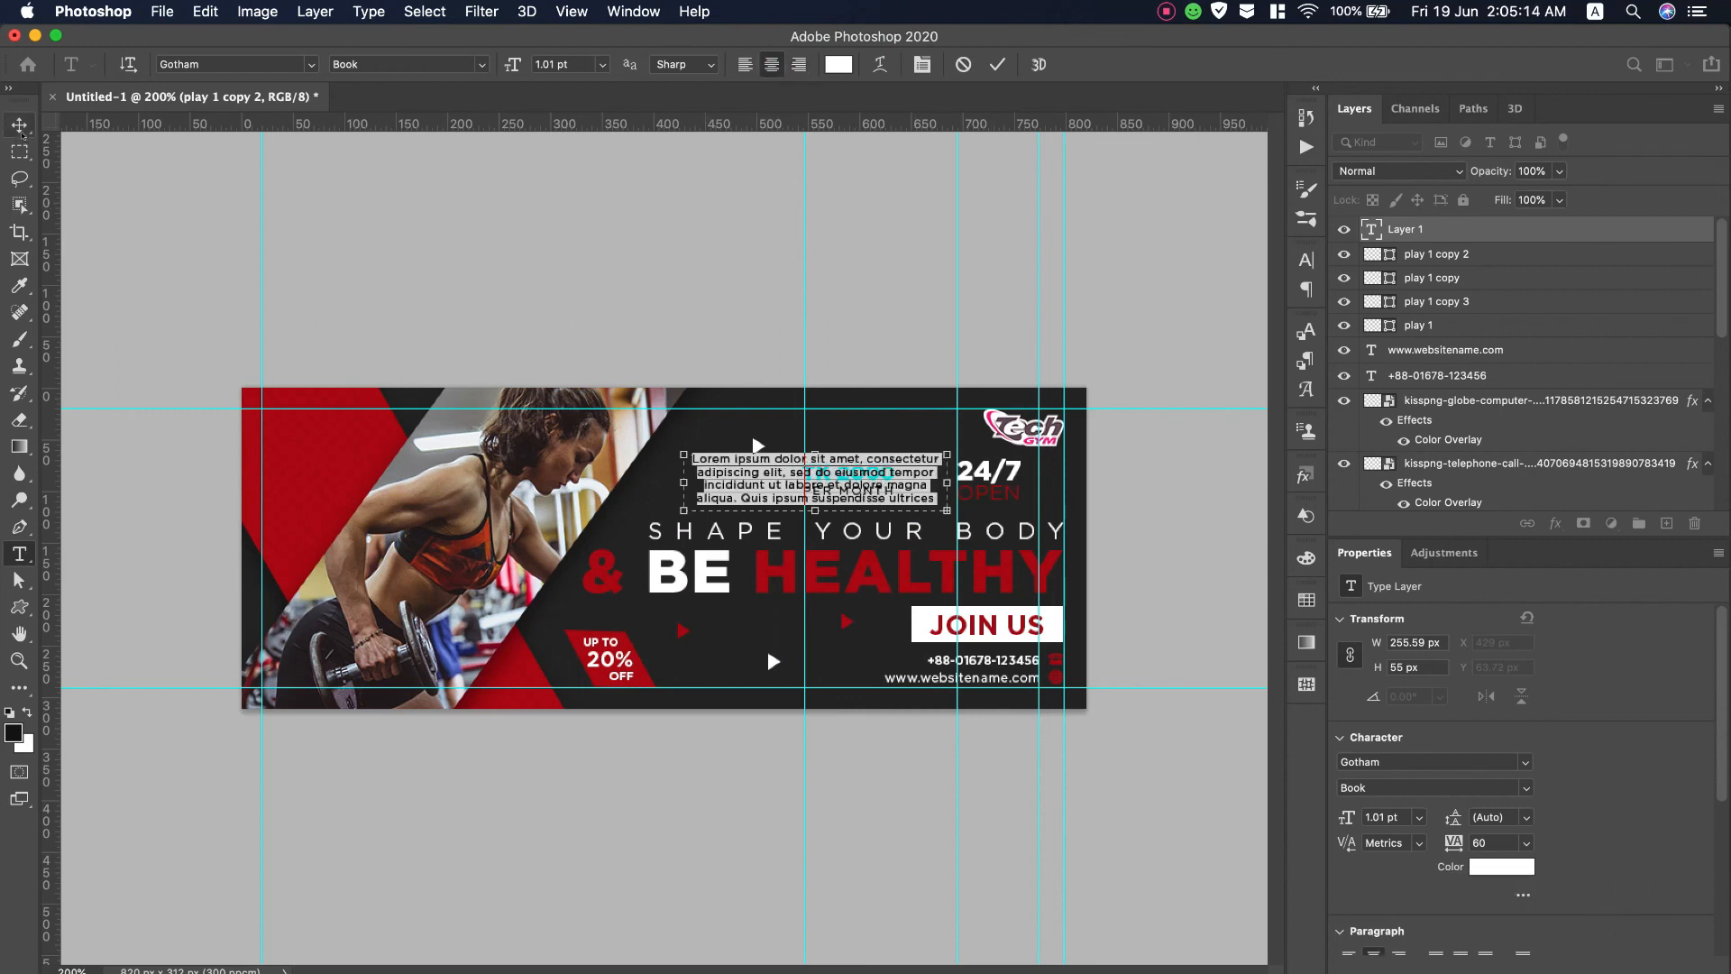
Move the Lorem ipsum paragraph onto the lower part of the workout photo and scale it down to 77.78%
{"action": "left_click", "coordinate": [19, 127]}
{"action": "left_click_drag", "start_coordinate": [883, 460], "coordinate": [470, 669]}
{"action": "key", "text": "super+t"}
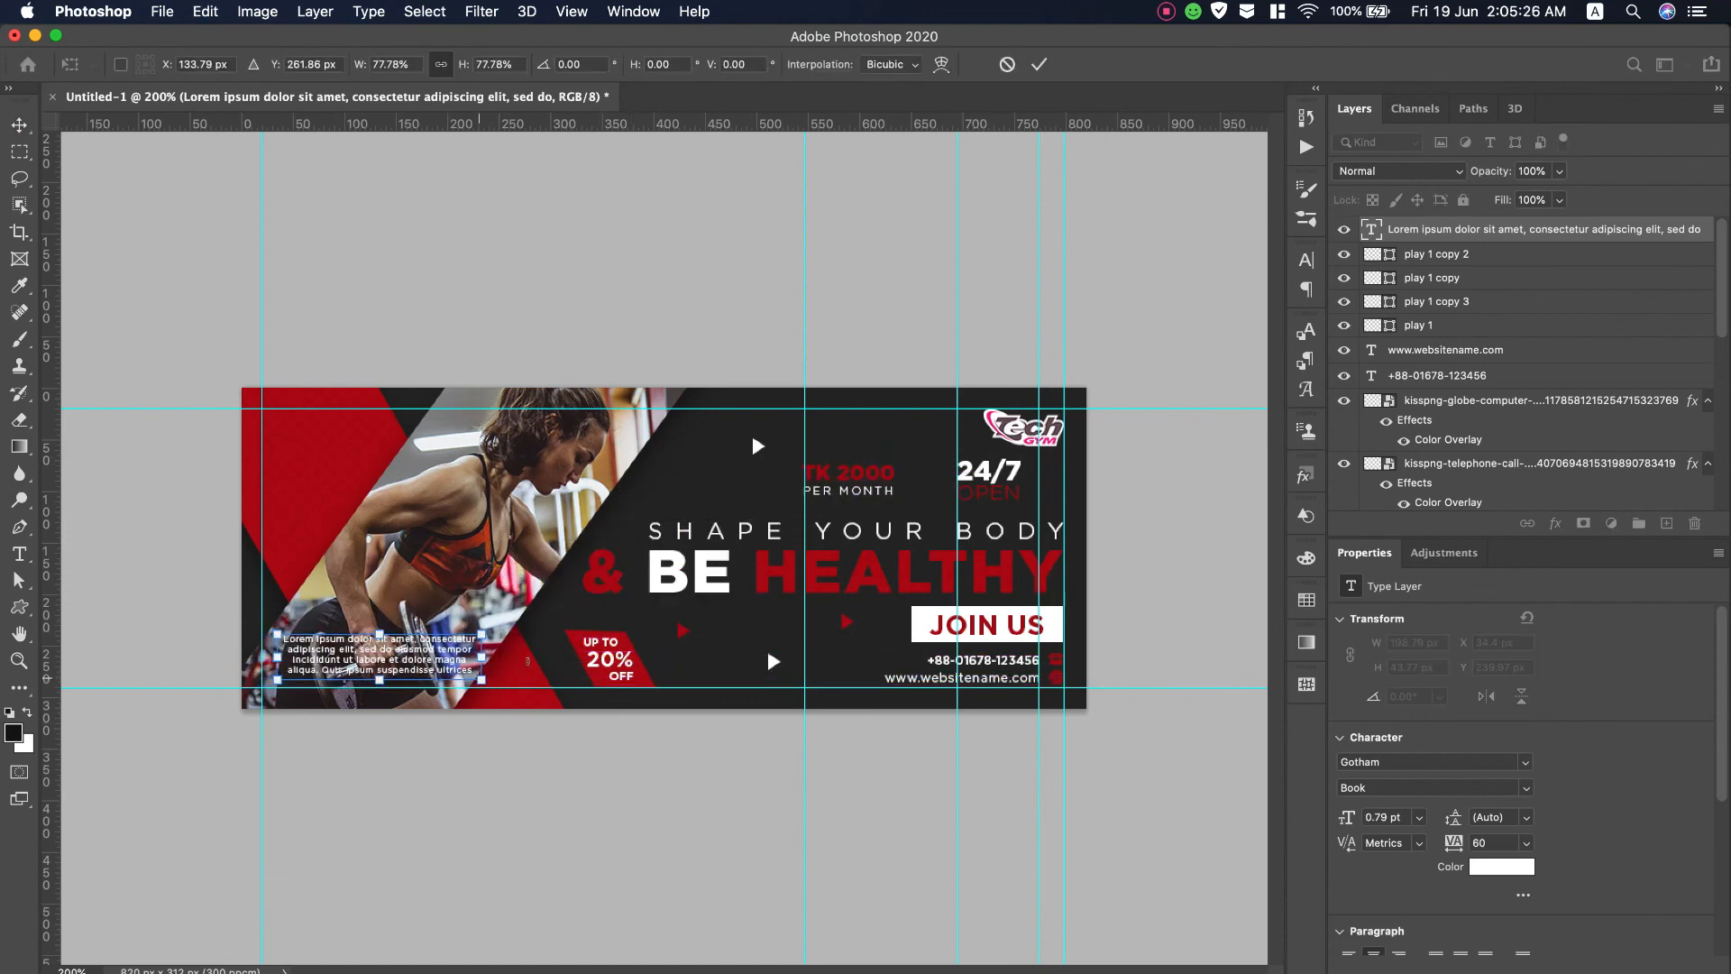
{"action": "left_click", "coordinate": [1040, 64]}
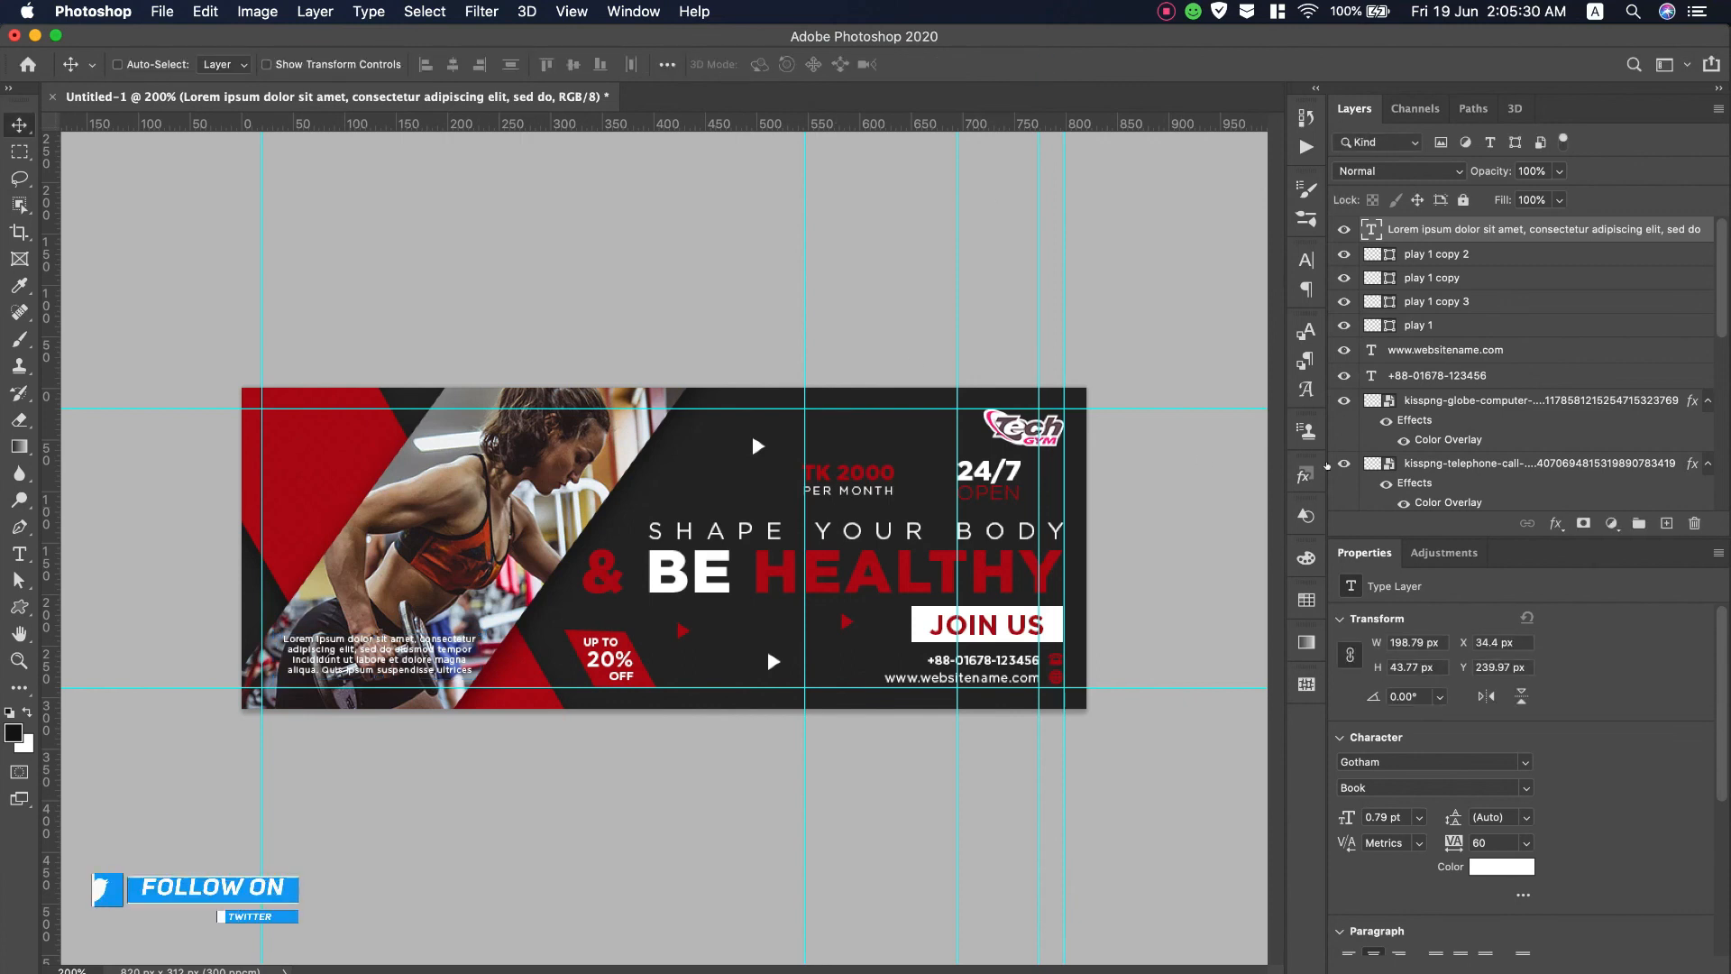
Add a new layer above the workout photo and paint soft black shading behind the paragraph with a 90 px brush at 55% opacity
{"action": "scroll", "coordinate": [1447, 443], "scroll_direction": "down", "scroll_amount": 5}
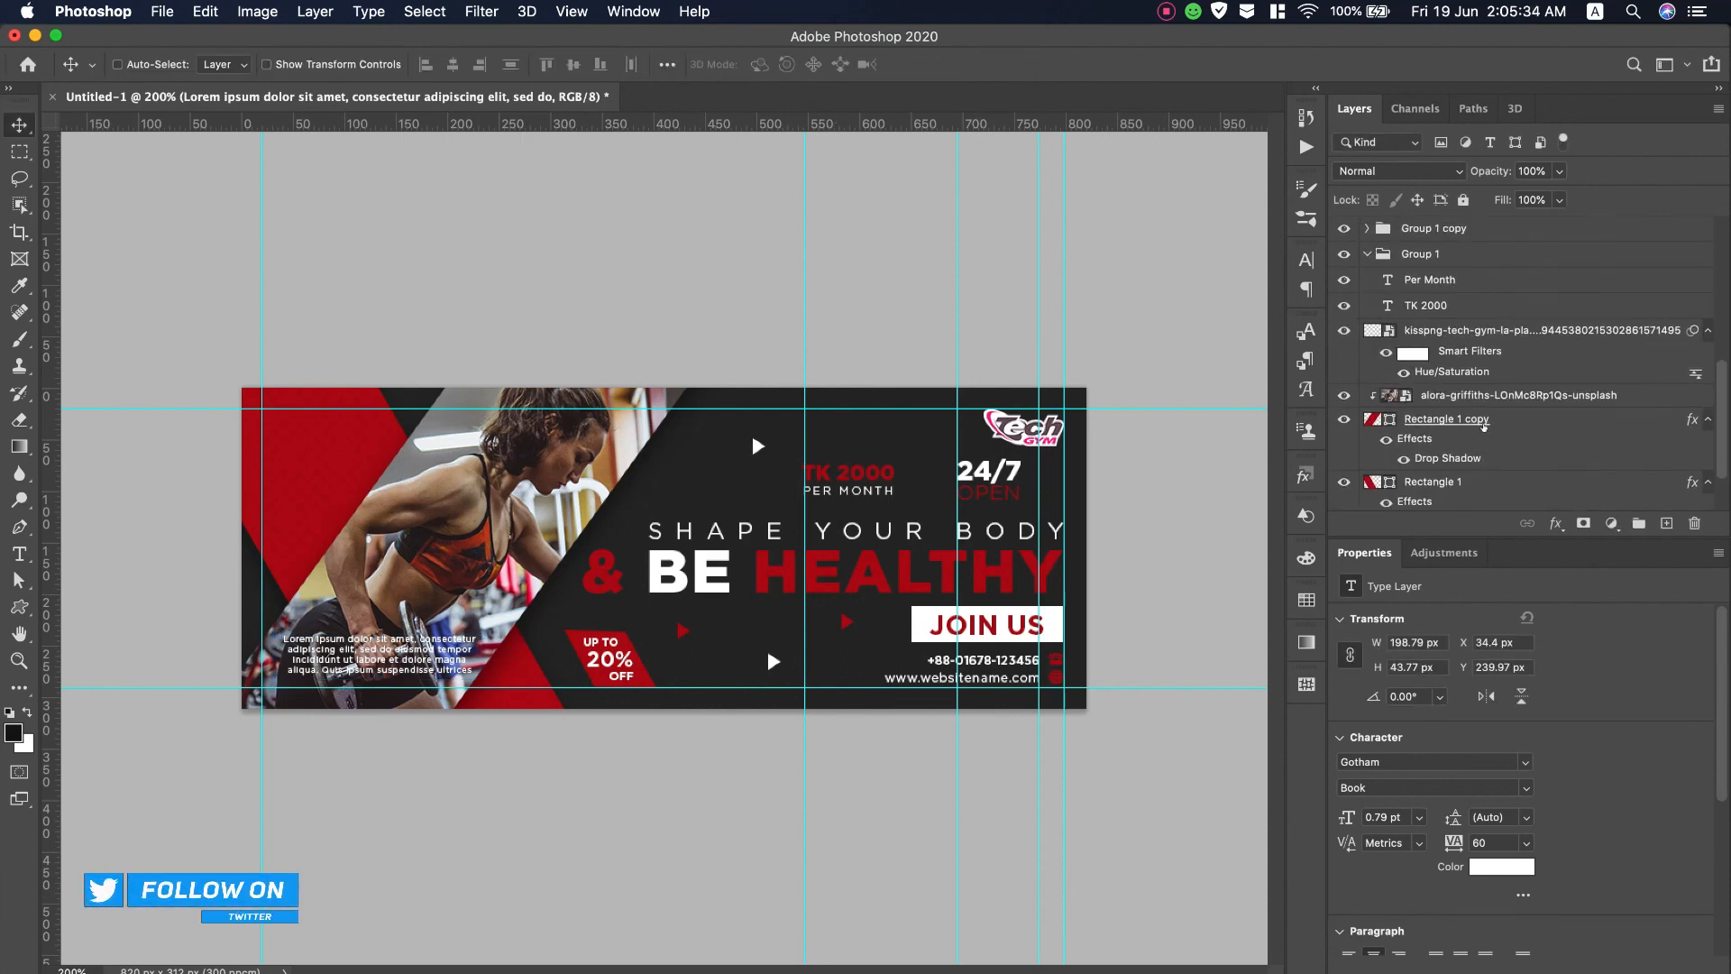
{"action": "left_click", "coordinate": [1551, 395]}
{"action": "left_click", "coordinate": [1667, 523]}
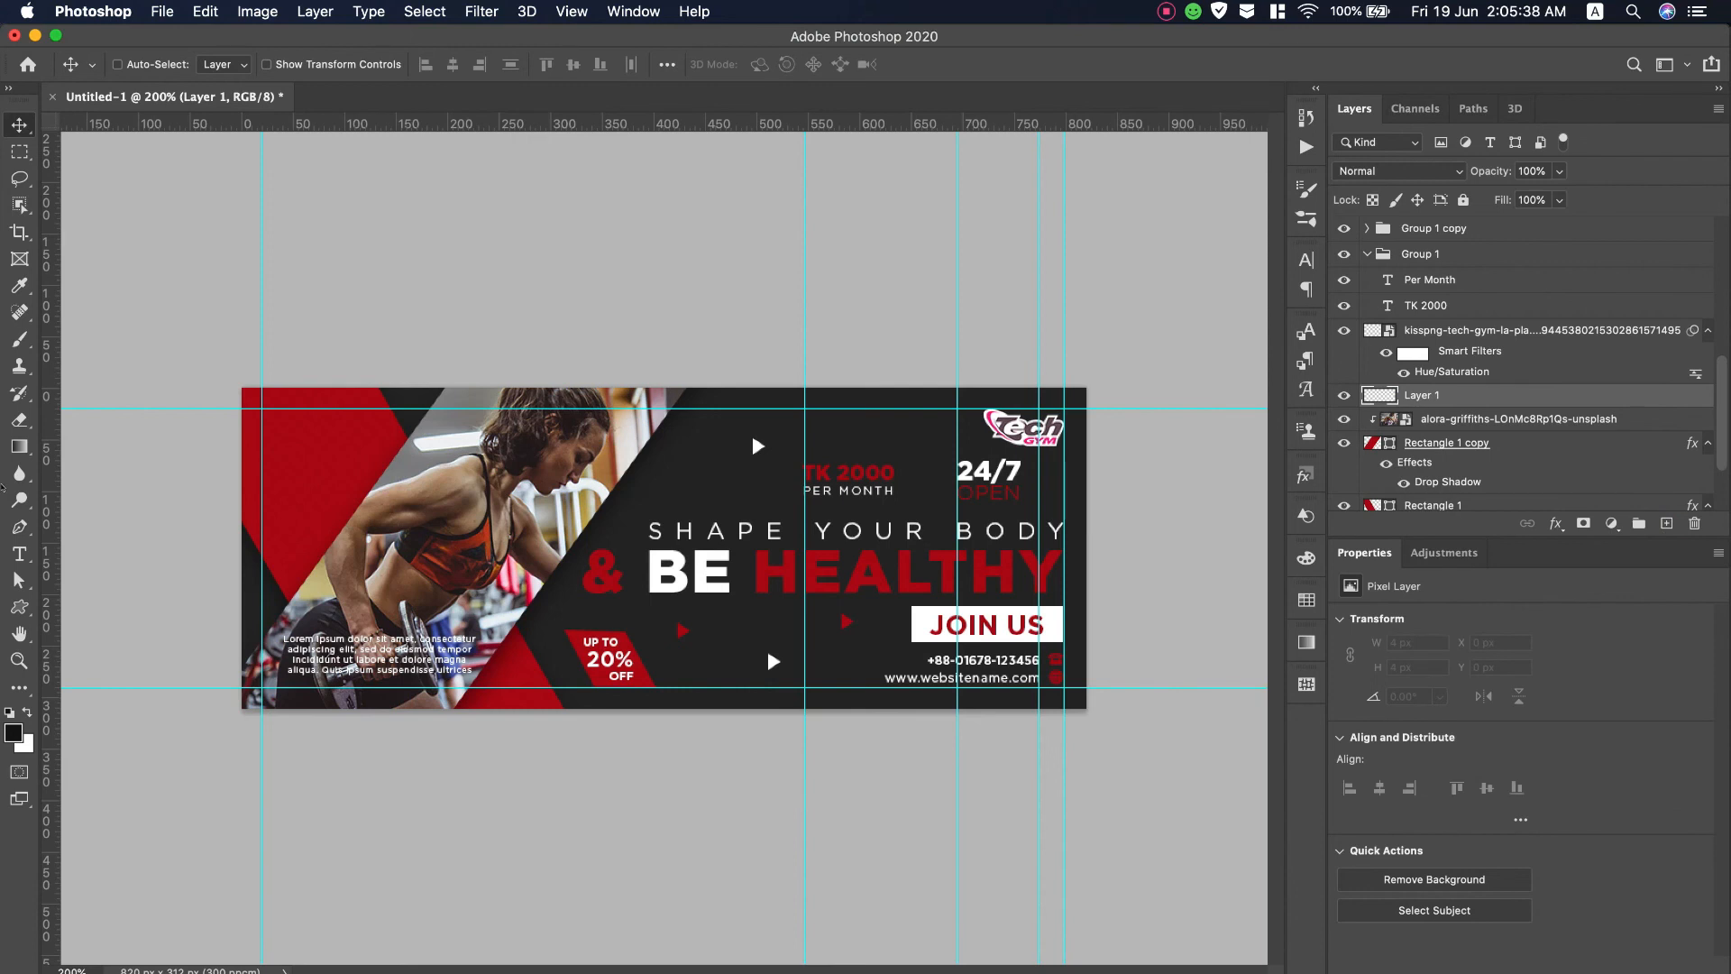
{"action": "left_click", "coordinate": [20, 340]}
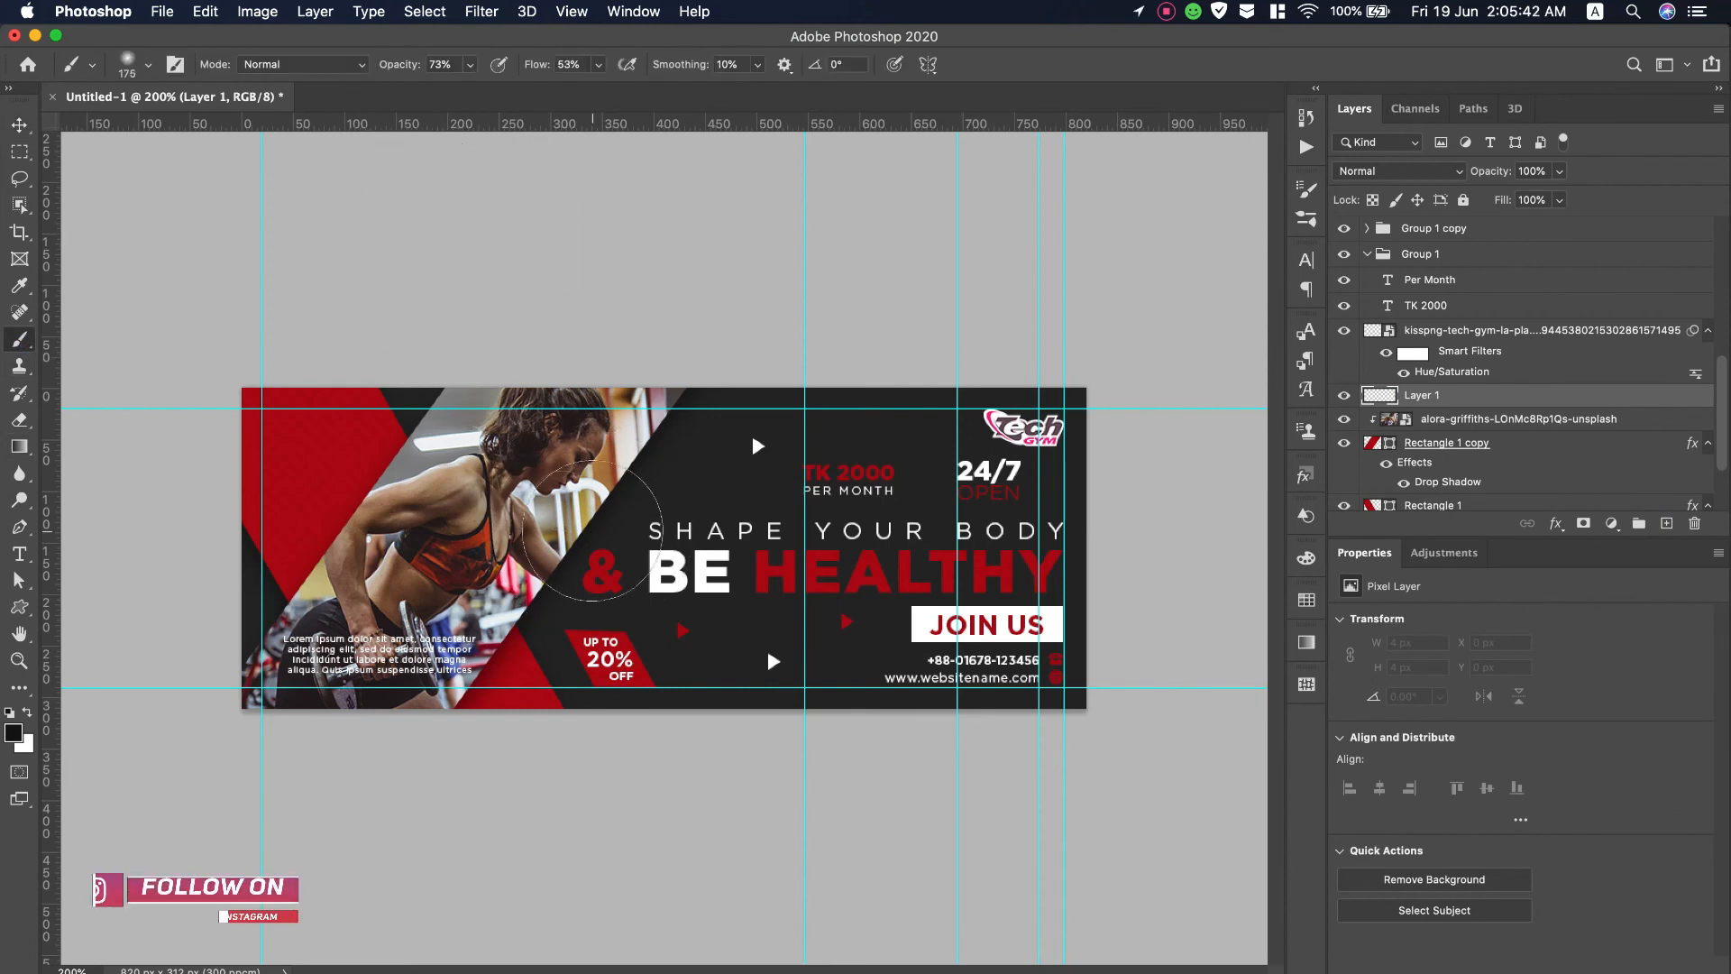
{"action": "left_click_drag", "start_coordinate": [405, 667], "coordinate": [243, 654]}
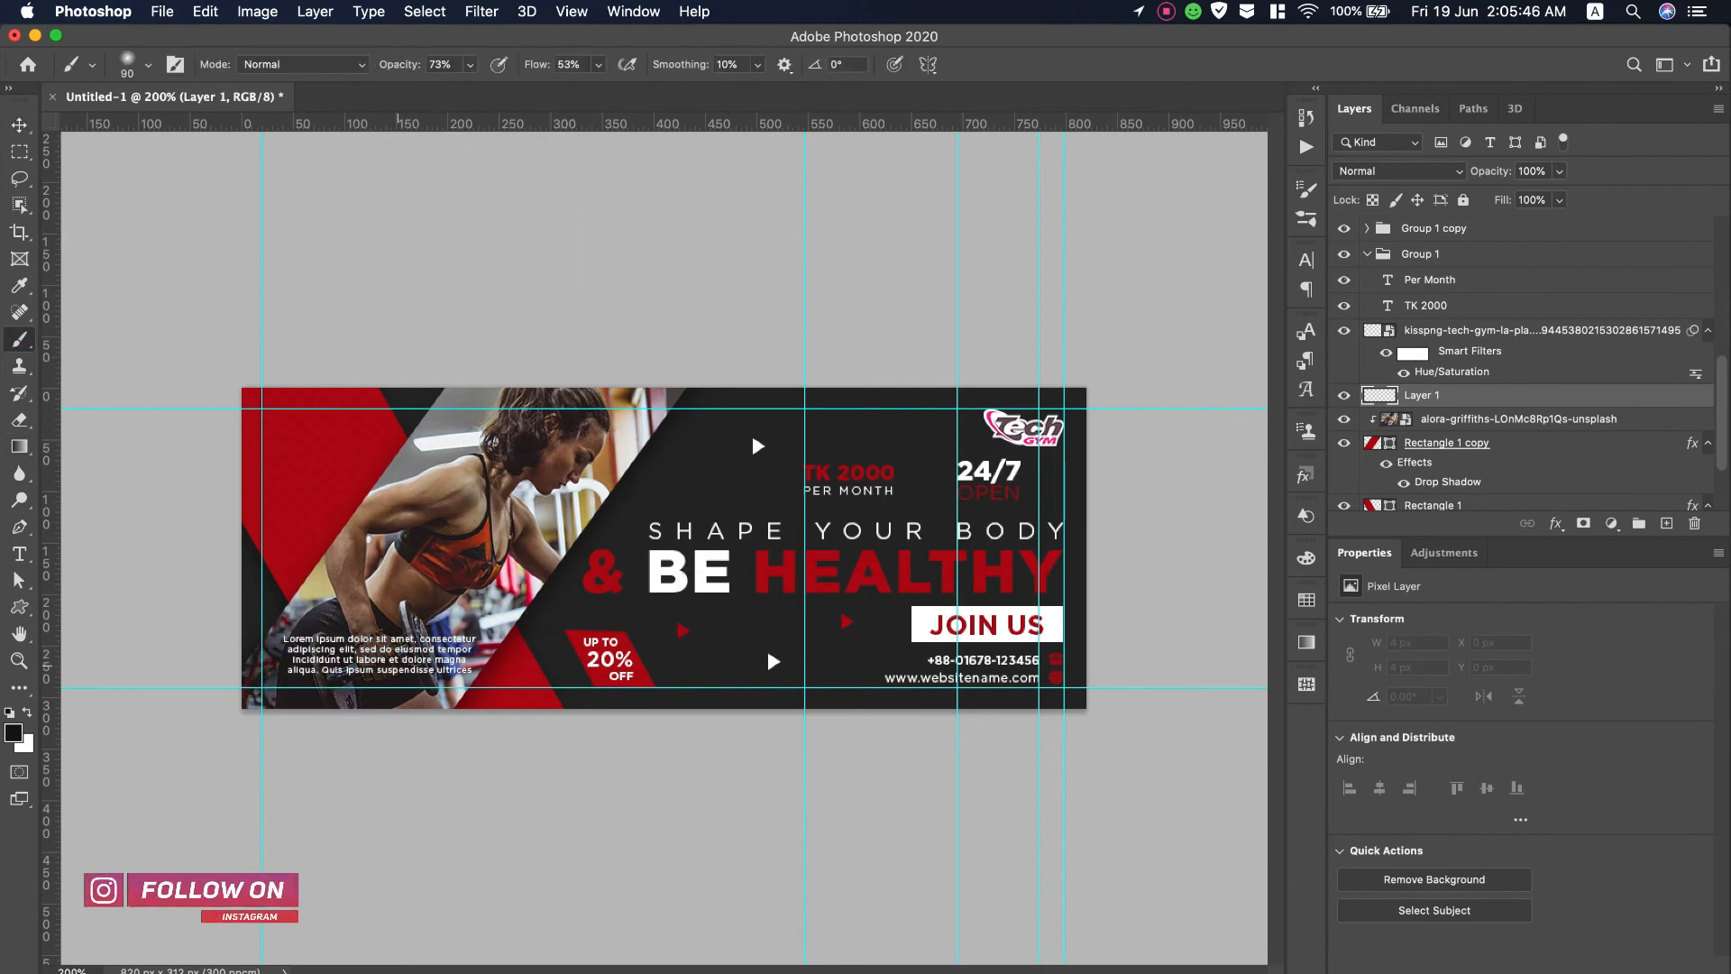
{"action": "key", "text": "super+z"}
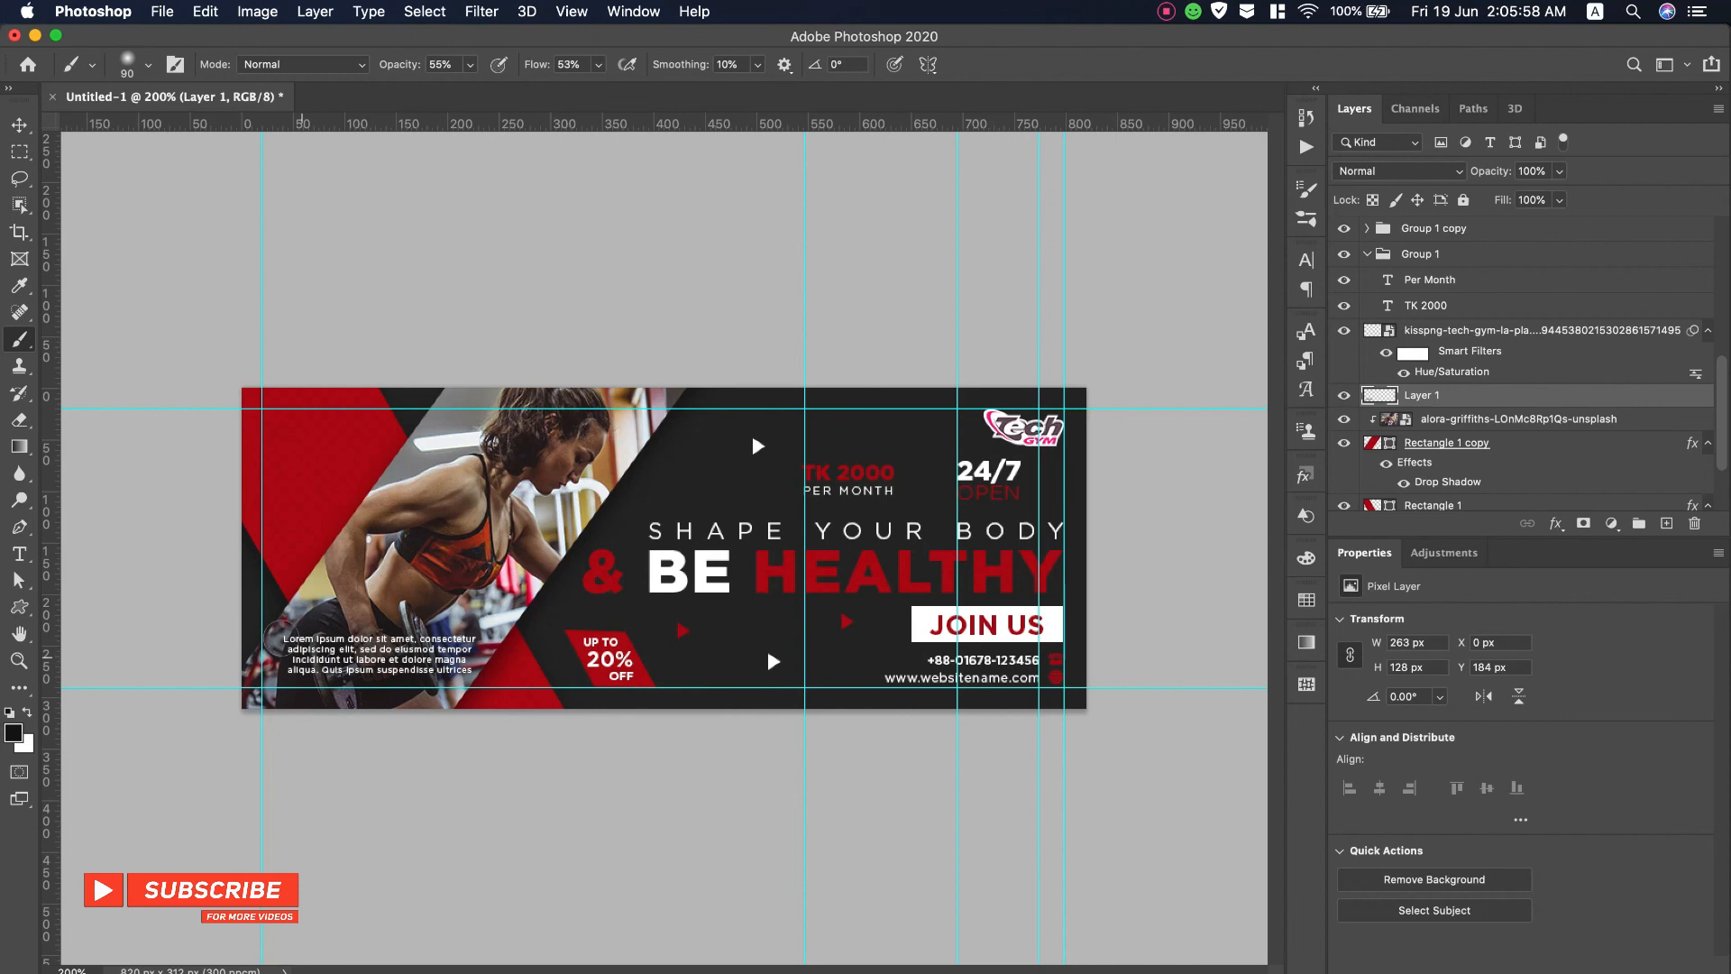
Clear the guides from the canvas and save the document to the Desktop in Photoshop format as "Gym Facebook Cover.psd"
{"action": "left_click", "coordinate": [571, 11]}
{"action": "left_click", "coordinate": [644, 538]}
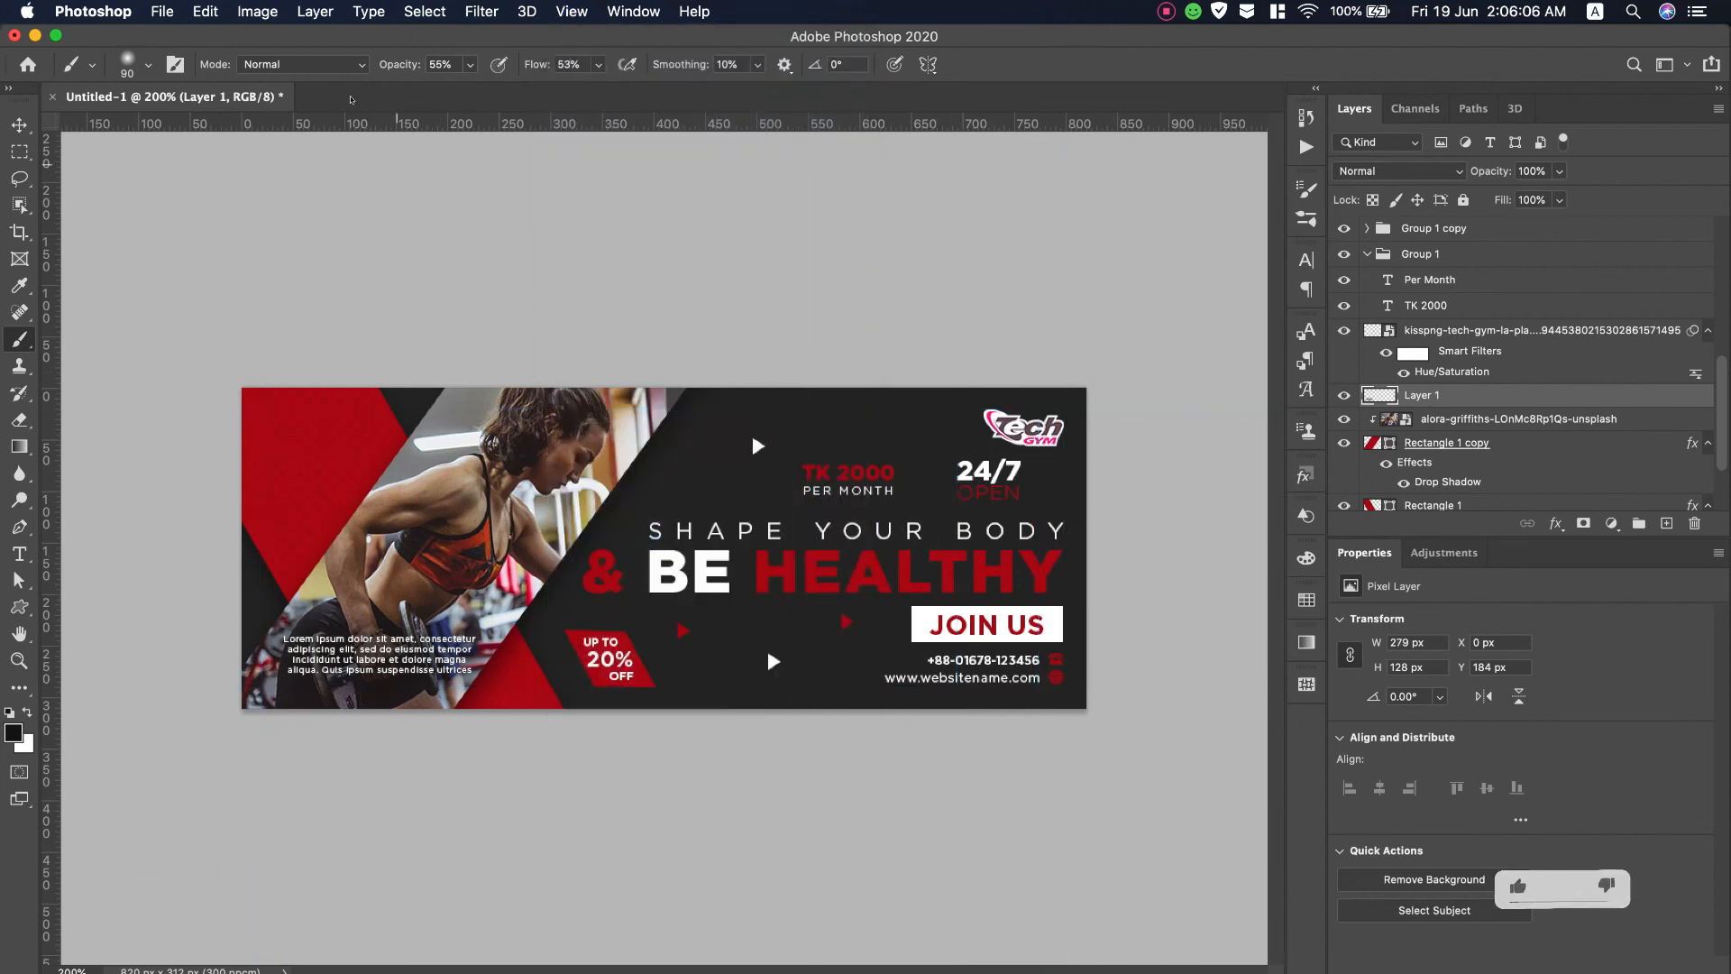
{"action": "left_click", "coordinate": [157, 12]}
{"action": "left_click", "coordinate": [194, 243]}
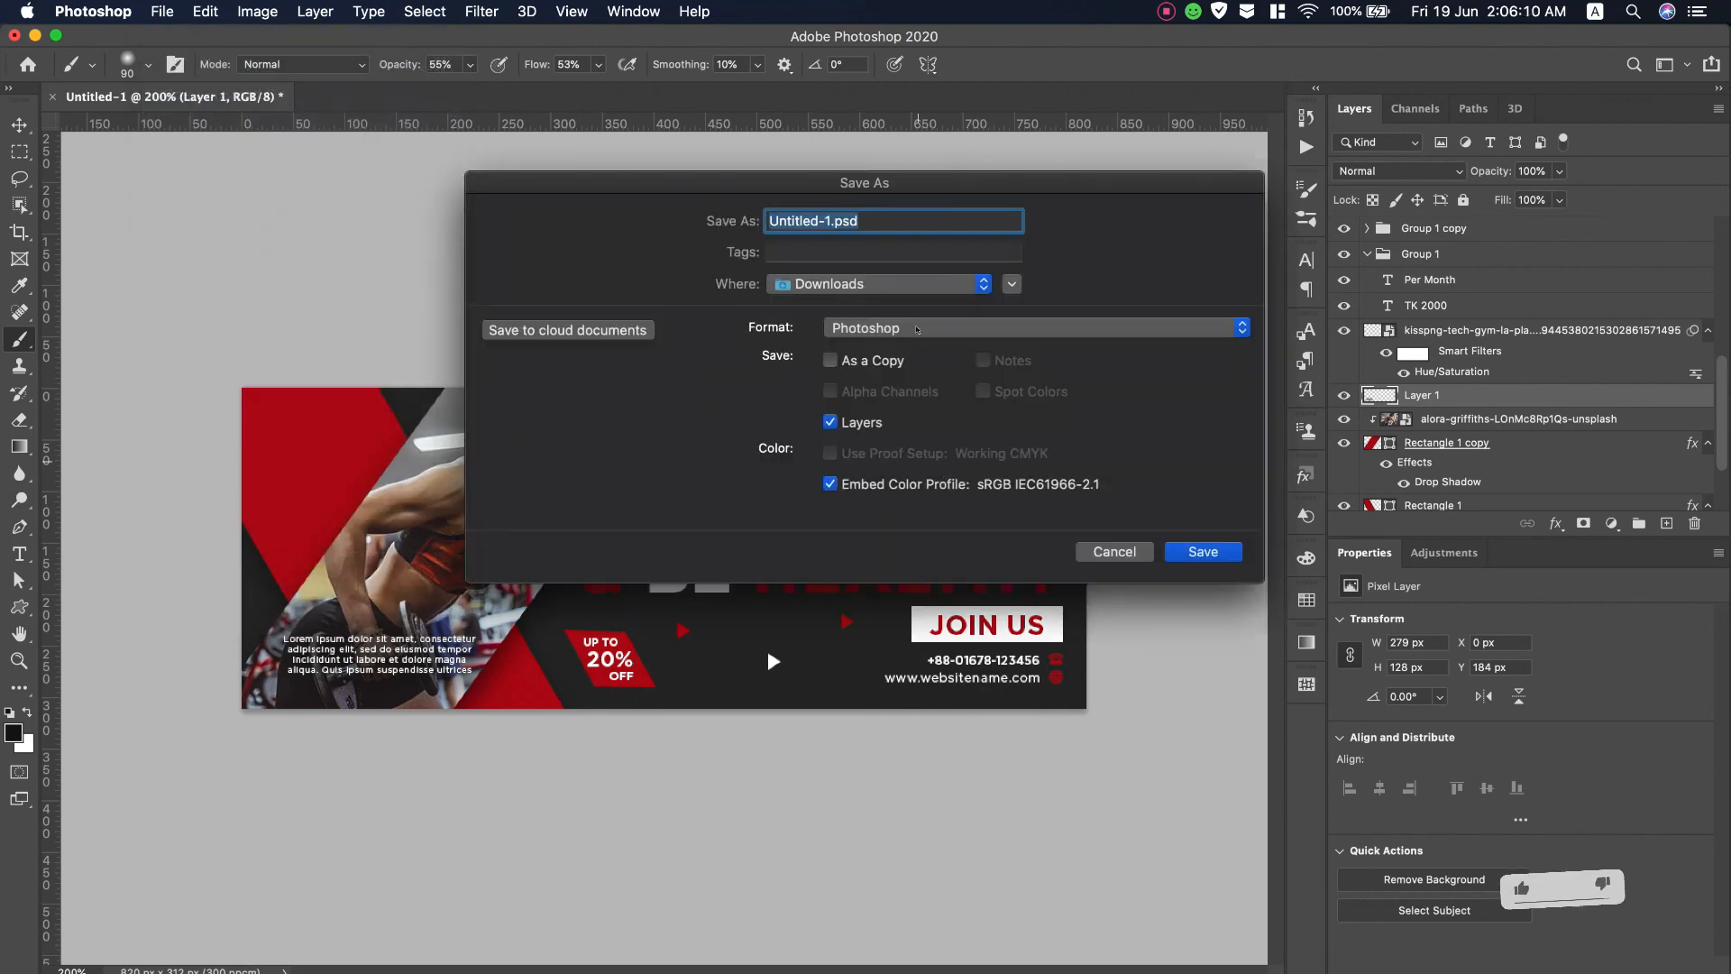
{"action": "left_click", "coordinate": [918, 329]}
{"action": "left_click", "coordinate": [883, 284]}
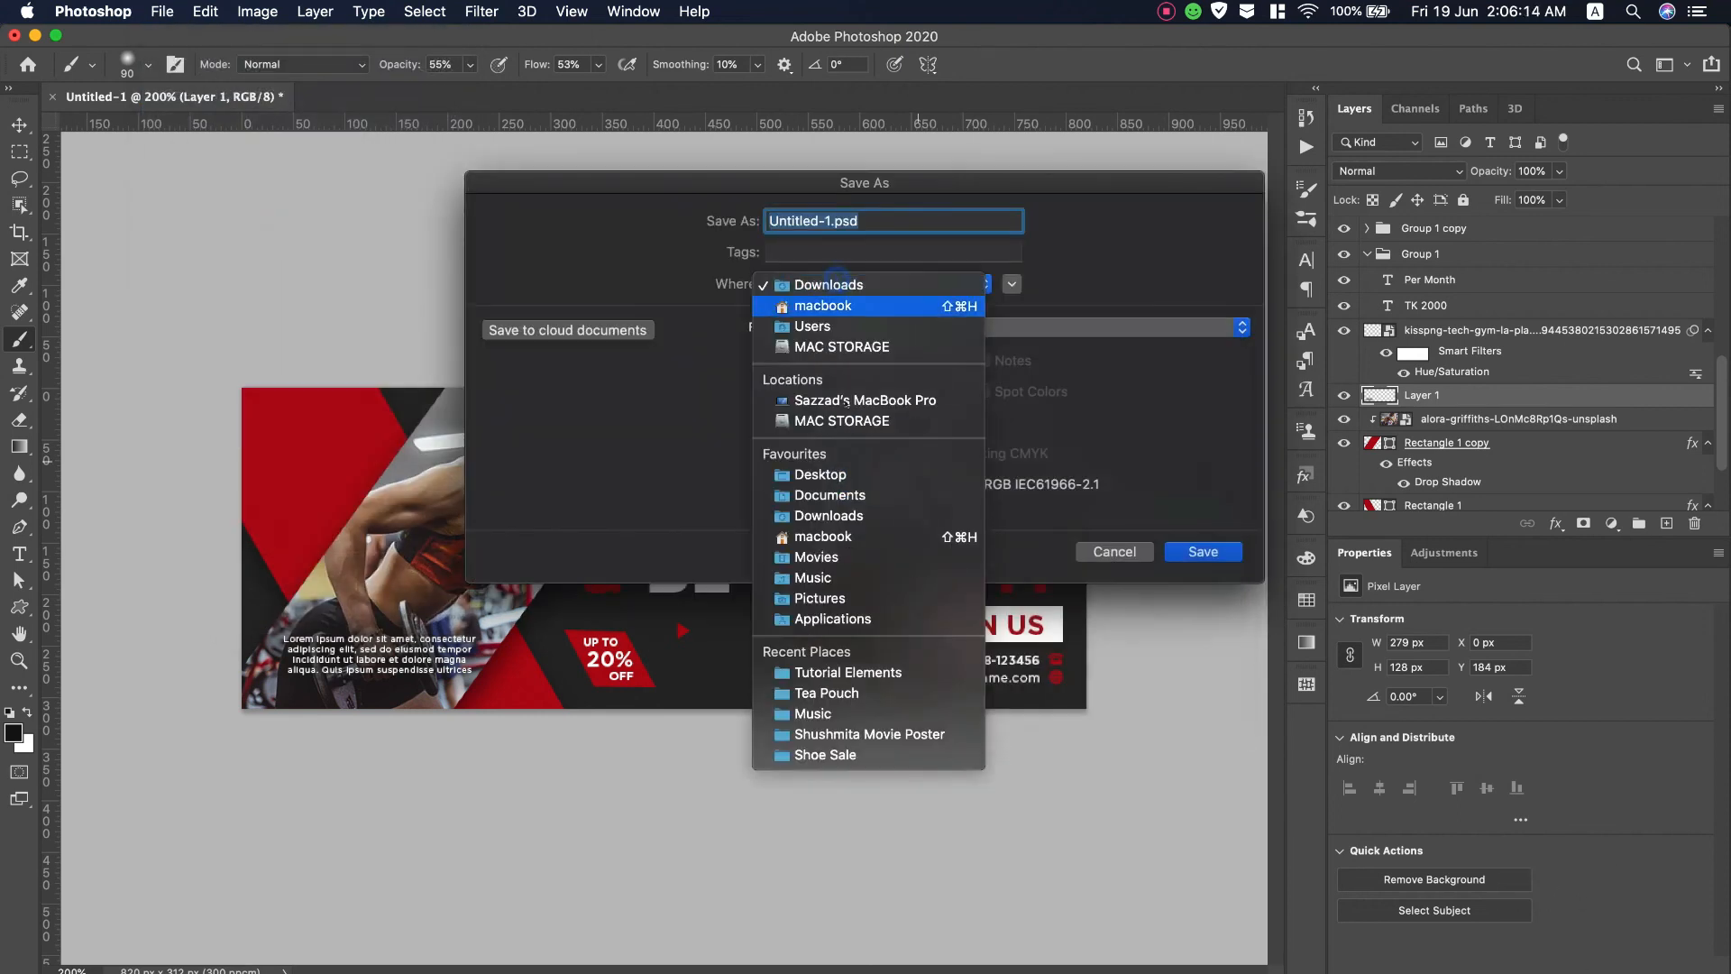
{"action": "left_click", "coordinate": [824, 474]}
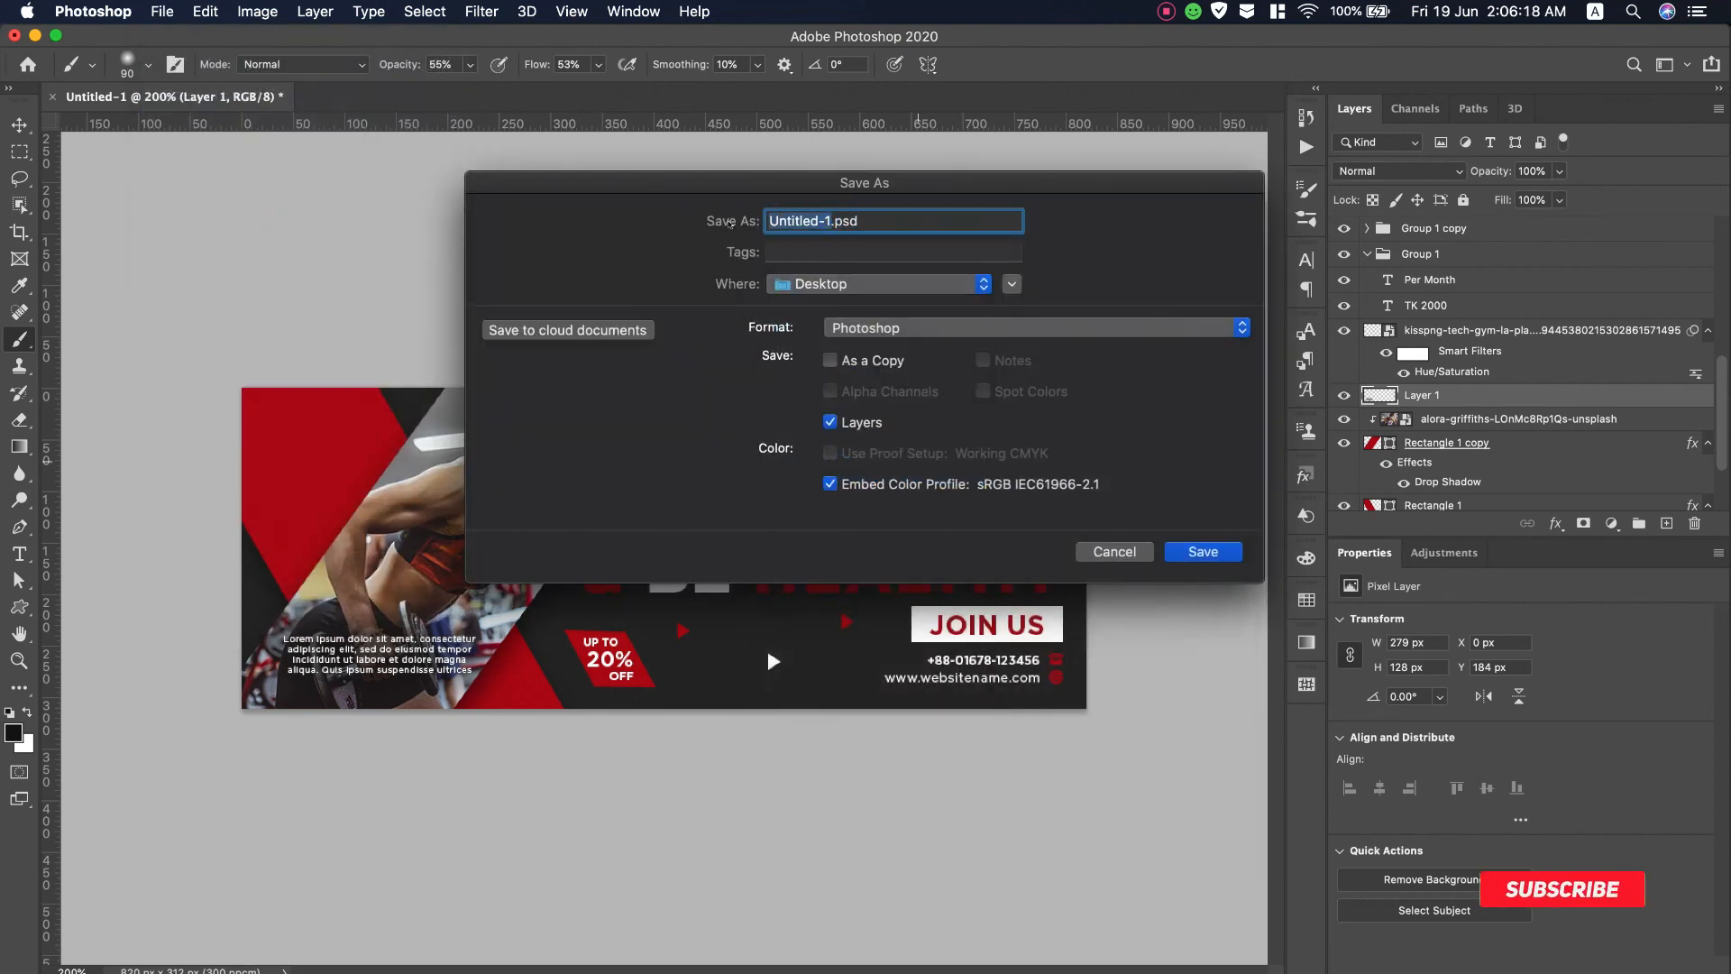
{"action": "type", "text": "ym Facebook Cover"}
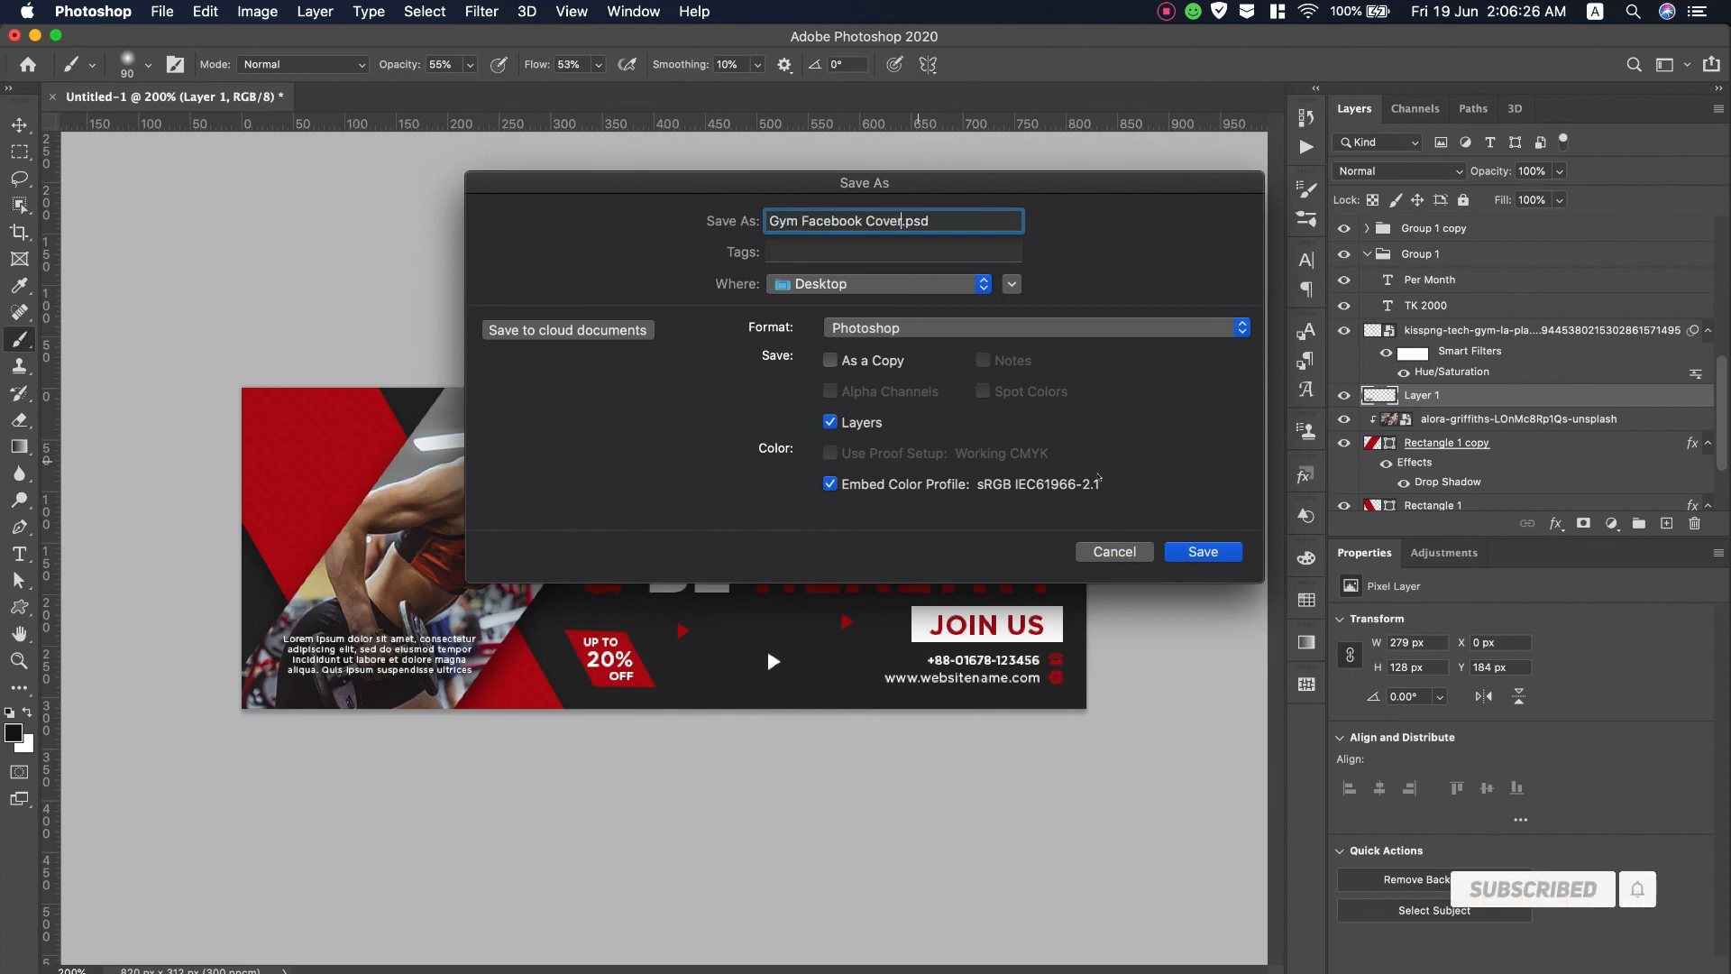
{"action": "left_click", "coordinate": [1203, 551]}
{"action": "key", "text": "Return"}
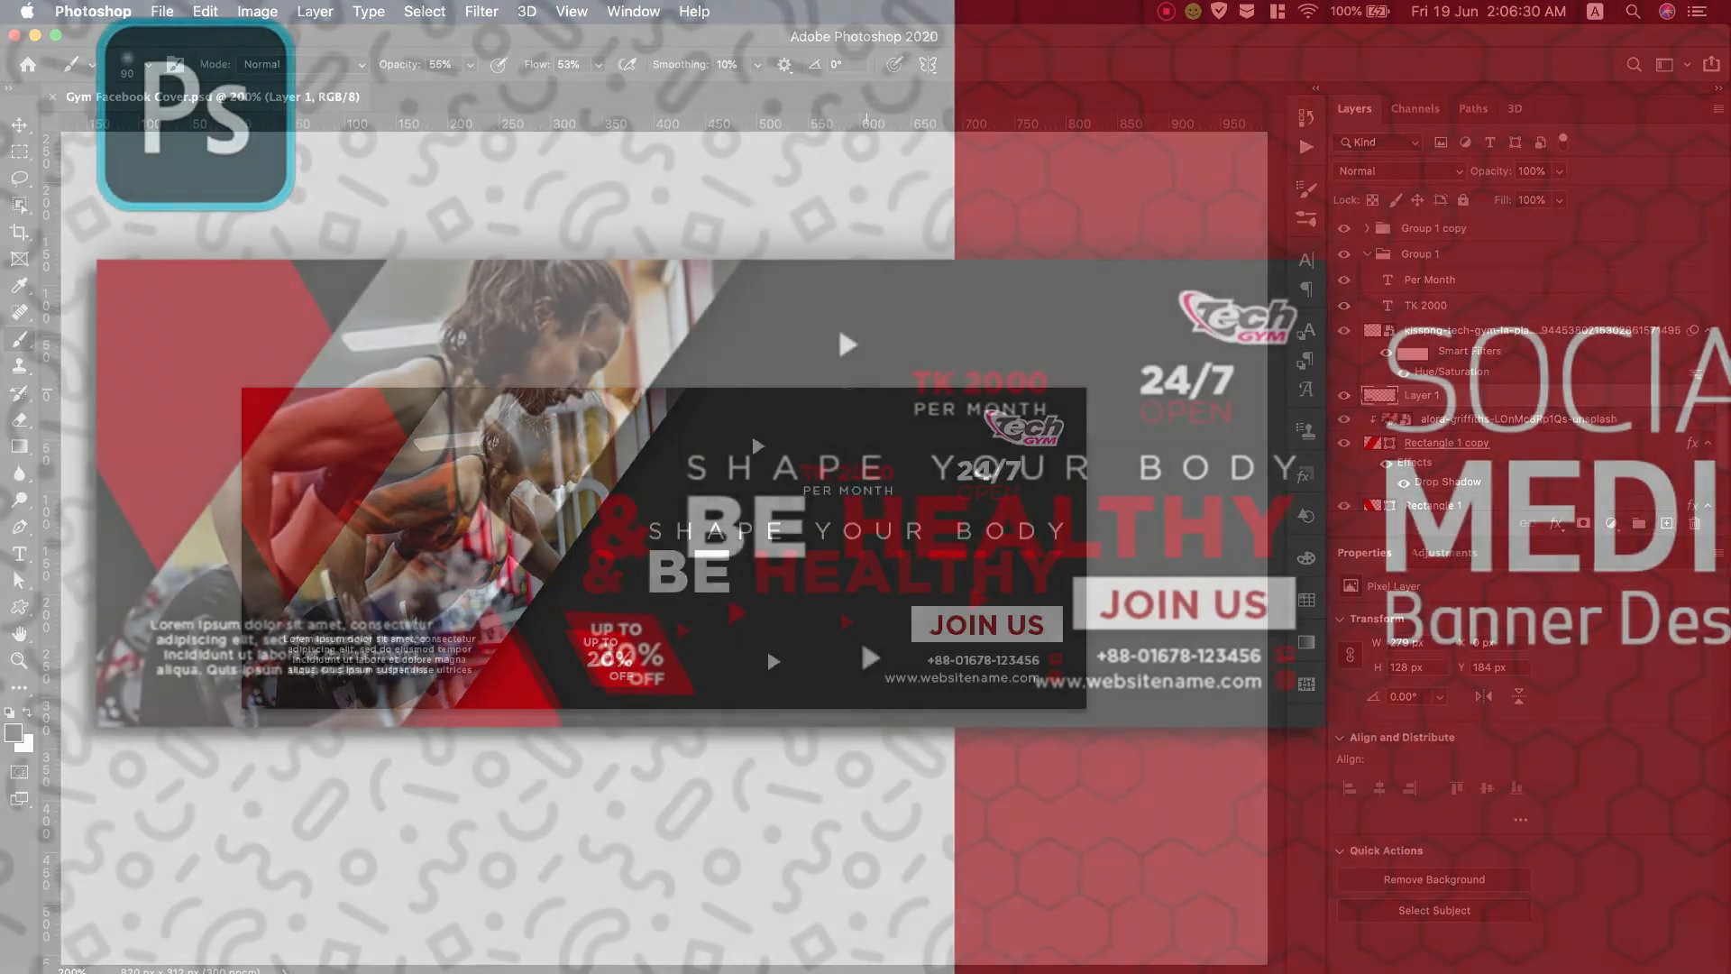